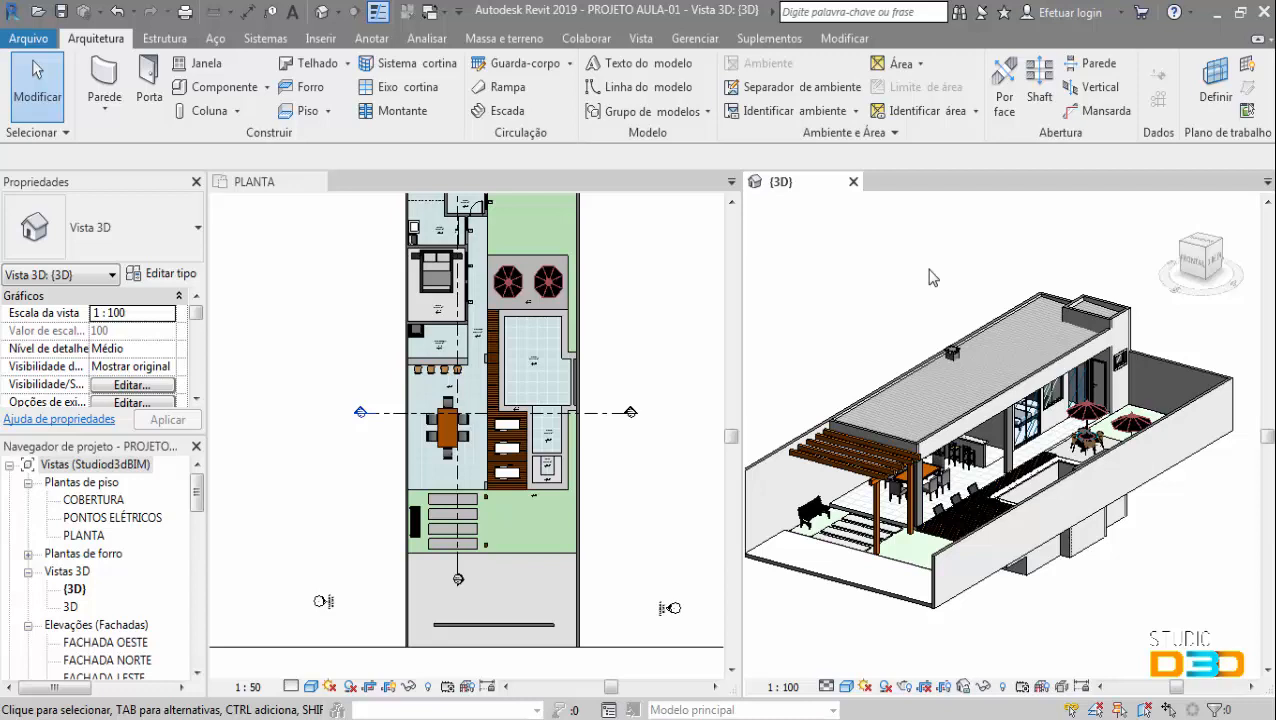
left_click(607, 402)
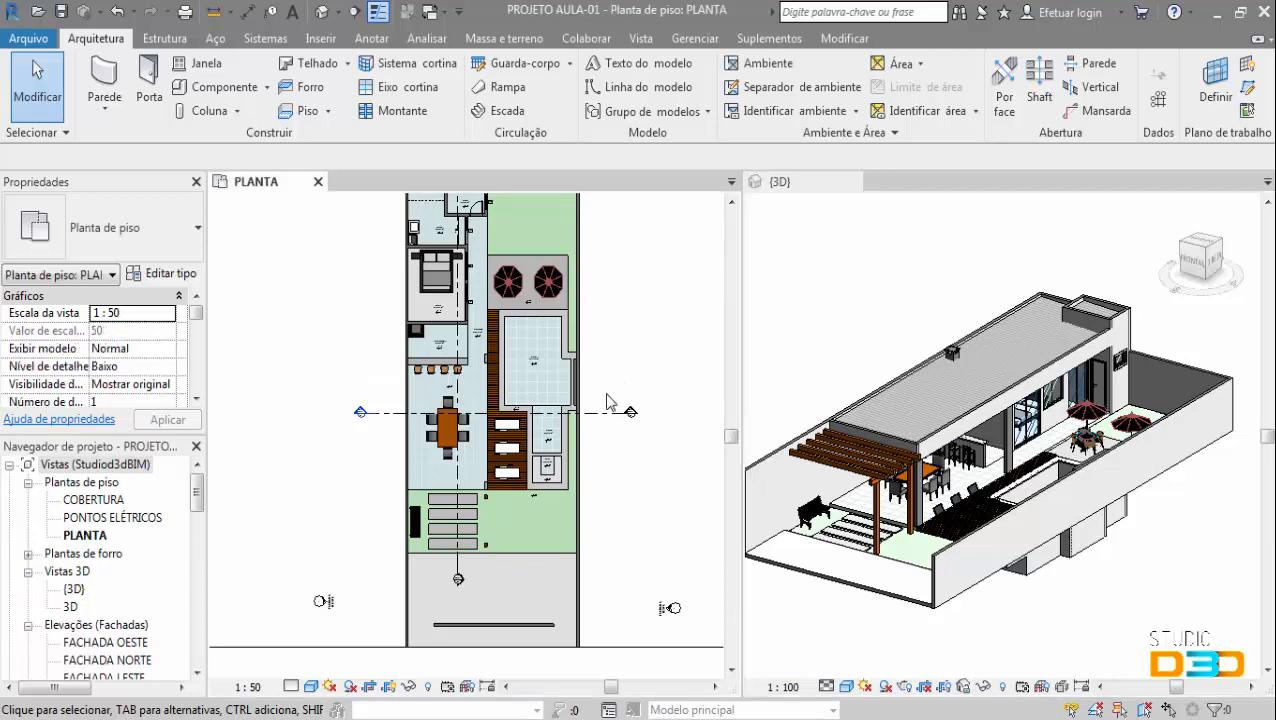
left_click(891, 350)
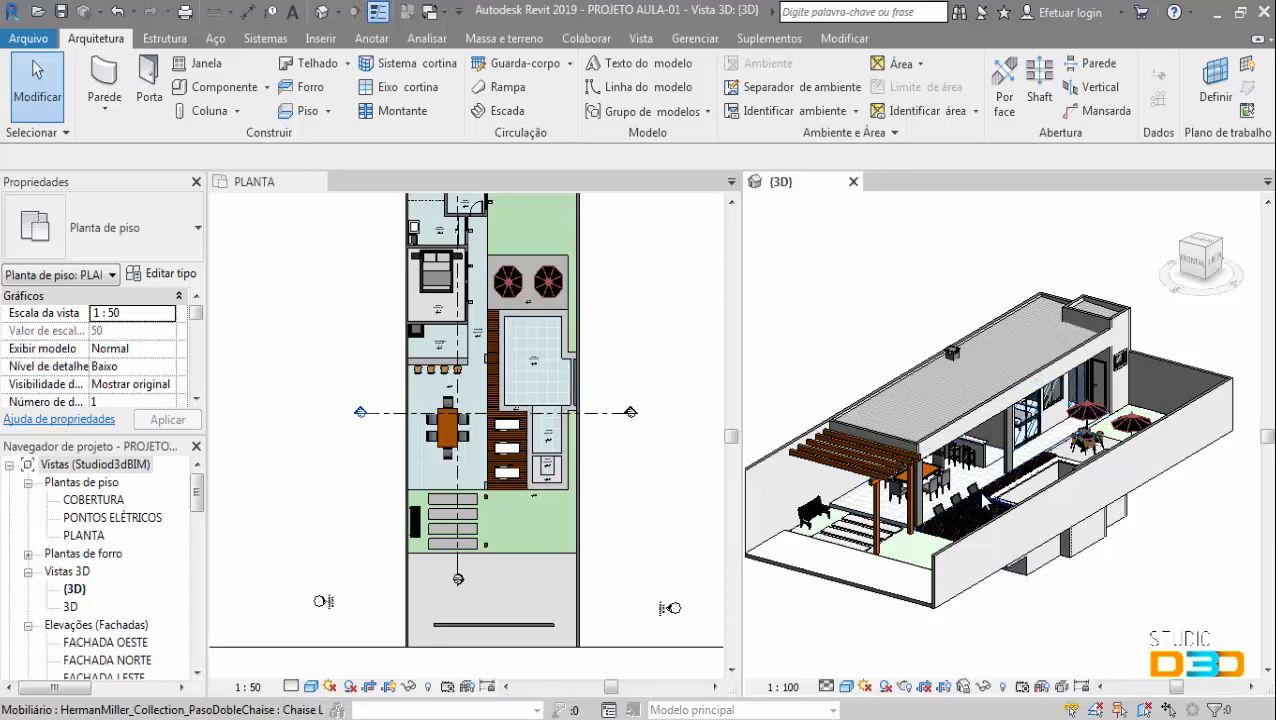
scroll(985, 495, "up", 5)
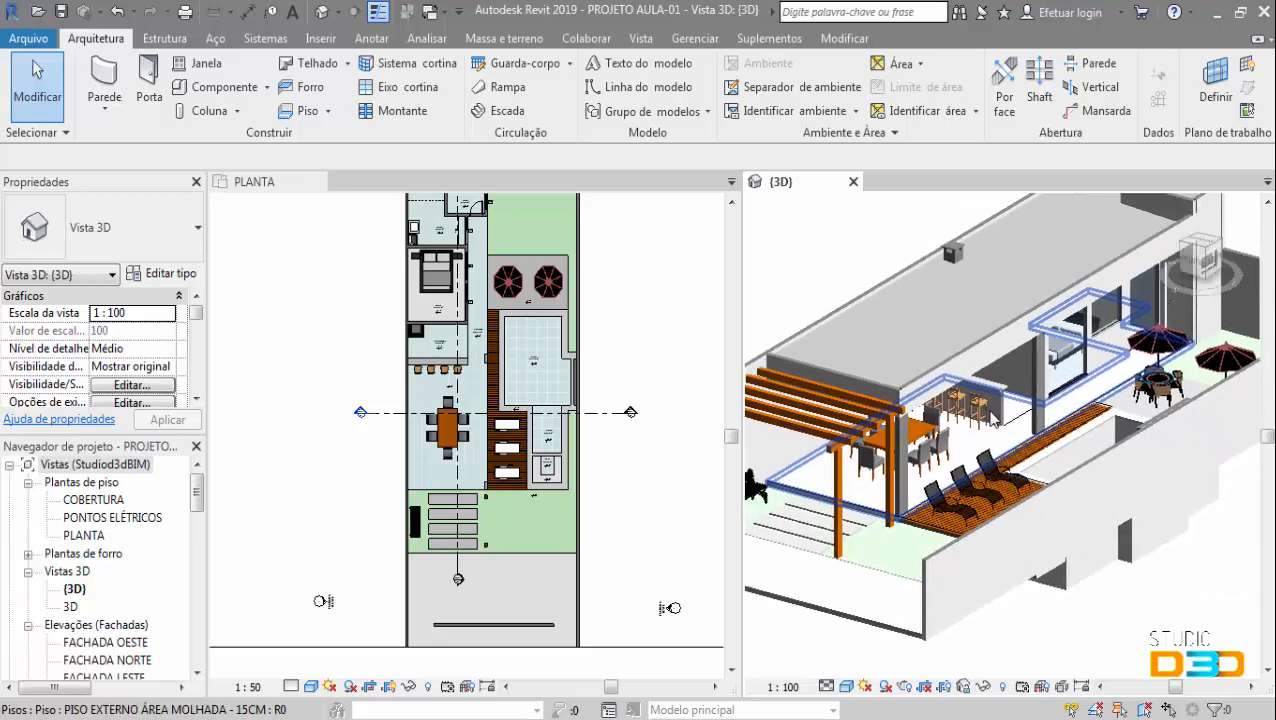
mouse_move(993, 418)
middle_mouse_down("shift")
mouse_move(1020, 430)
mouse_move(1030, 418)
mouse_move(1015, 386)
mouse_move(1000, 404)
mouse_move(968, 383)
mouse_move(999, 399)
middle_mouse_up("shift")
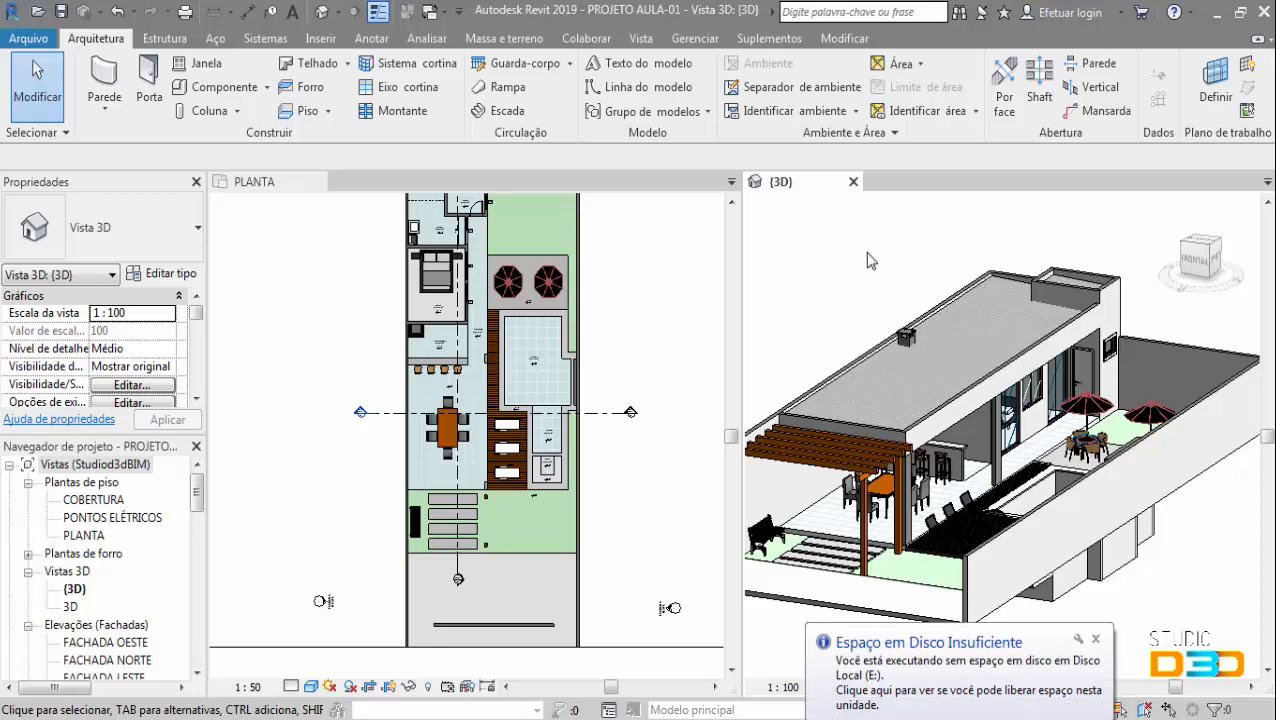
- Dismiss the disk space notice and close the PROJETO AULA-01 project without saving its changes
left_click(1096, 638)
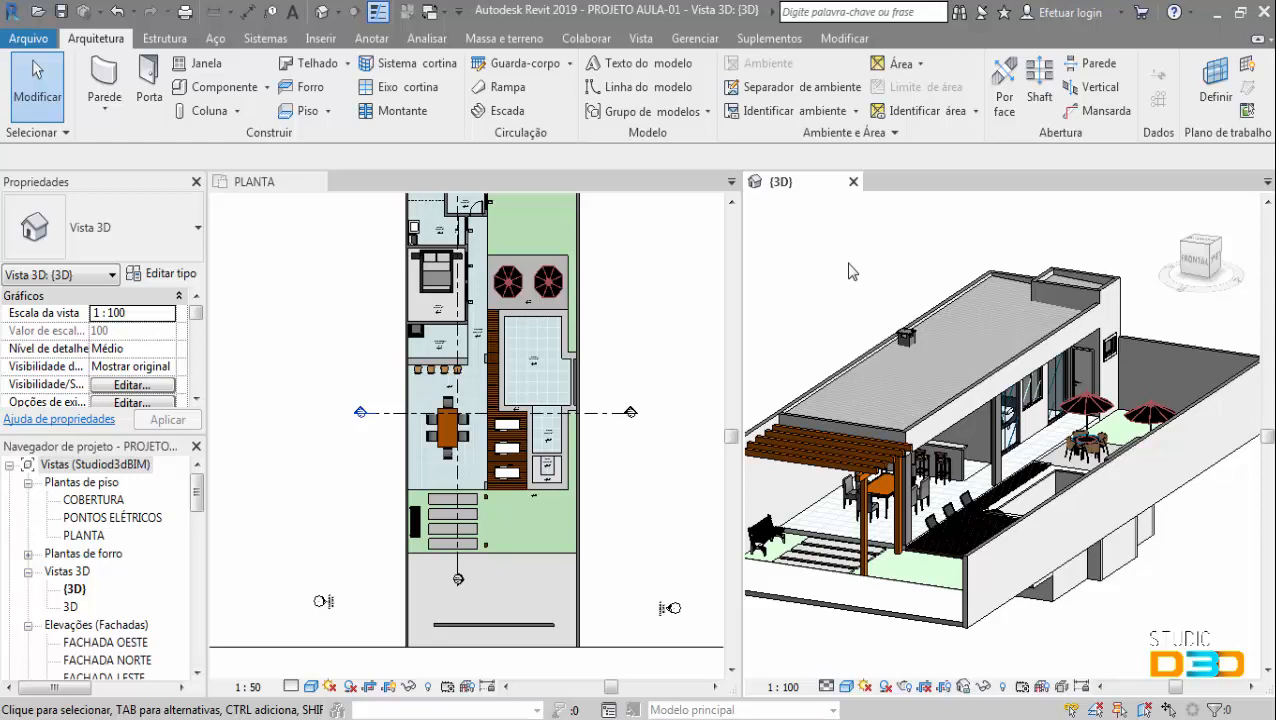
left_click(852, 182)
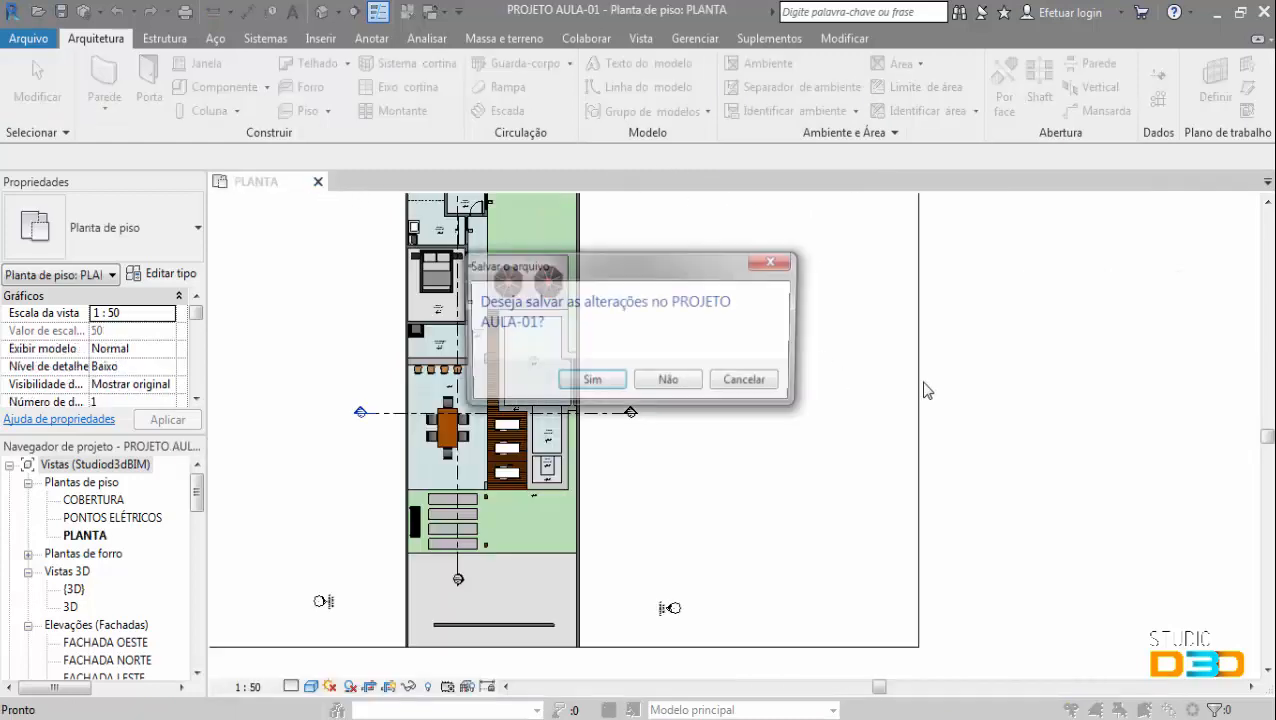
left_click(686, 378)
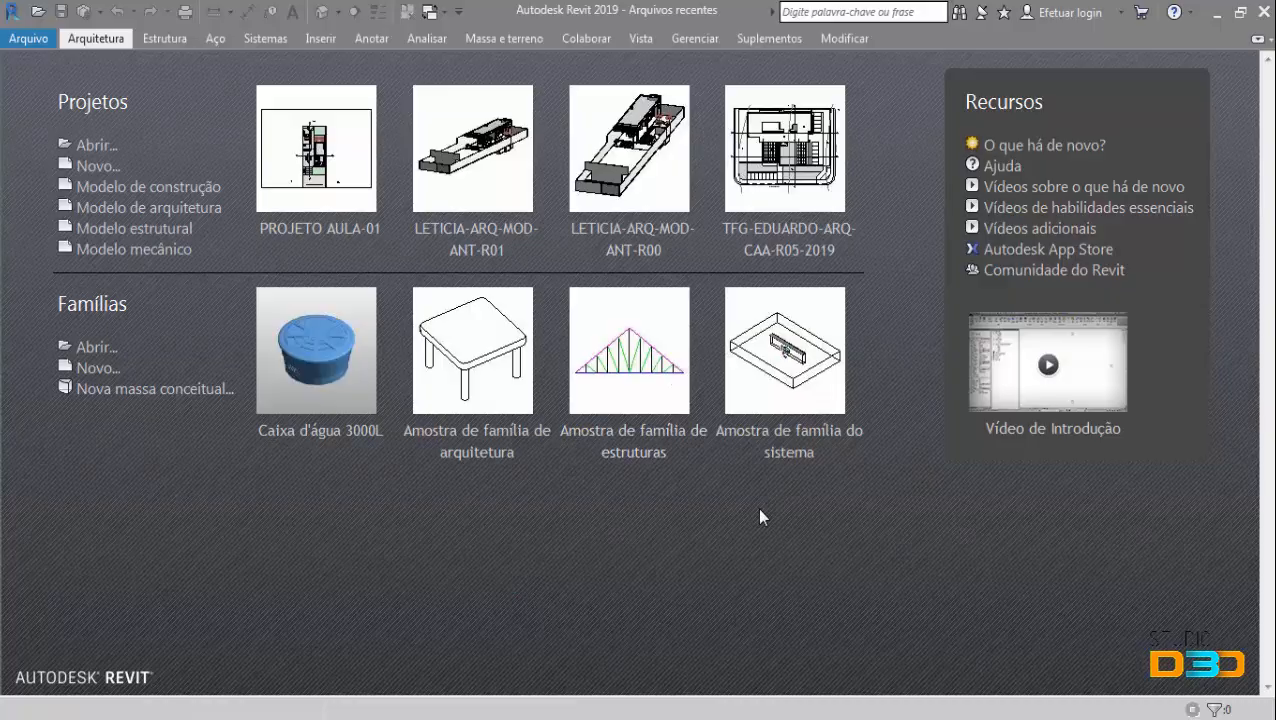
- Switch to Notepad, write the note "baixar versao 2019", and close it without saving
key("alt+Tab")
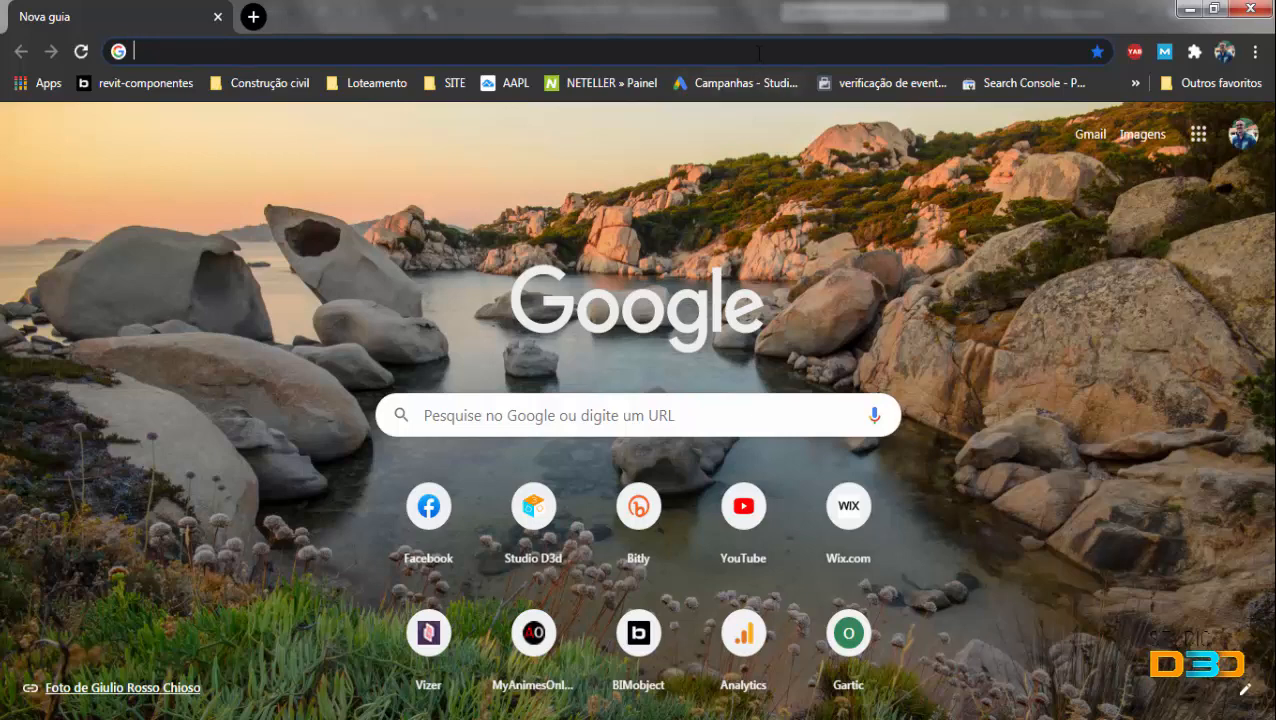
left_click(838, 48)
left_click(1145, 262)
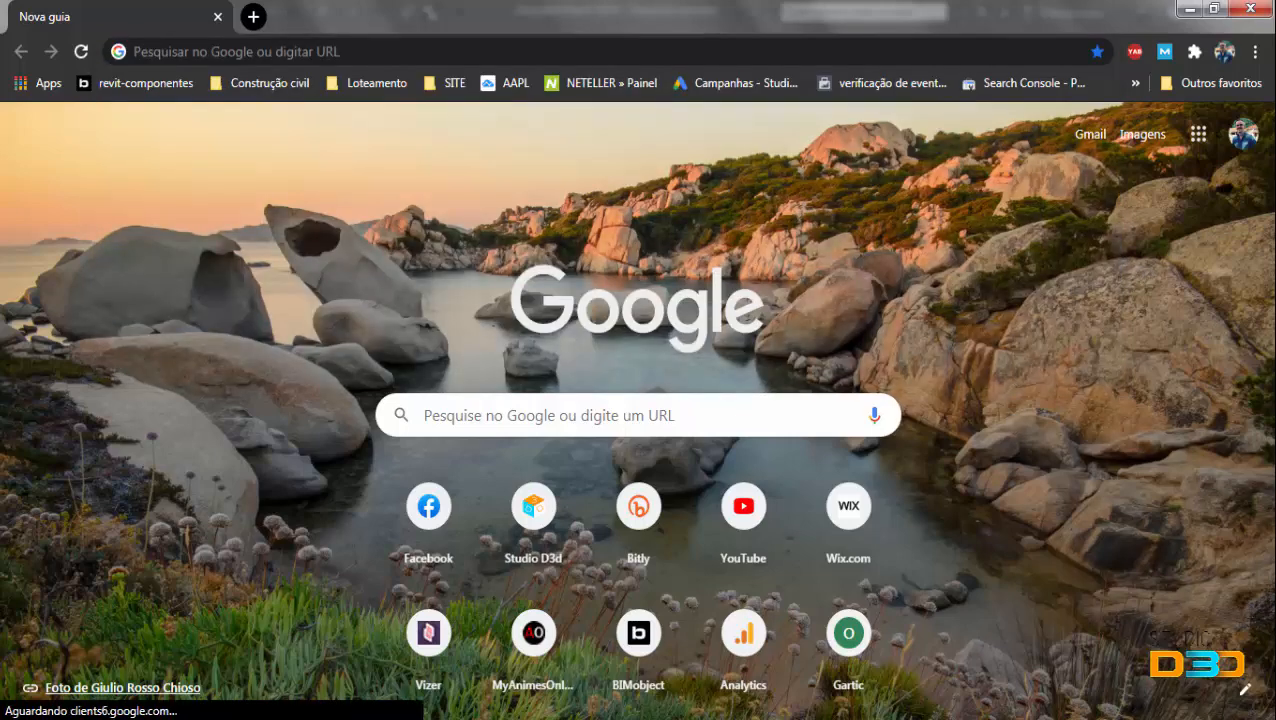
left_click(530, 719)
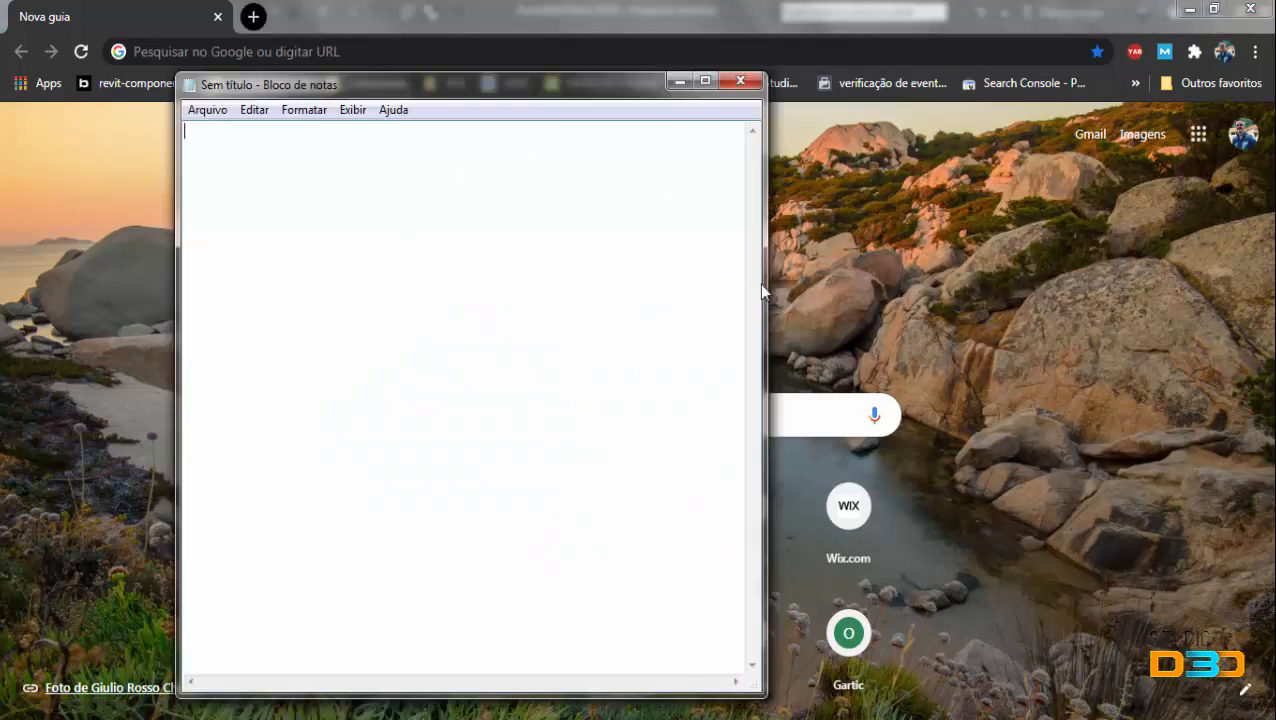
left_click_drag(762, 283, 913, 281)
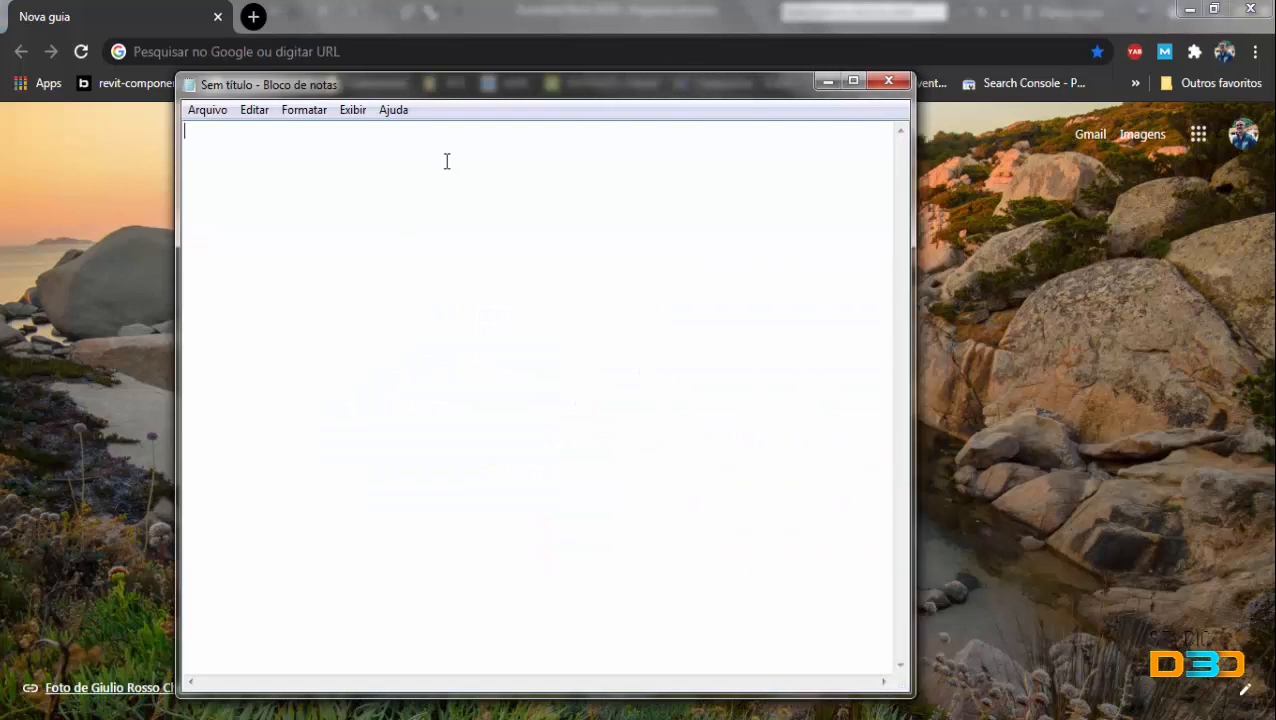
type("baixar versao 2019")
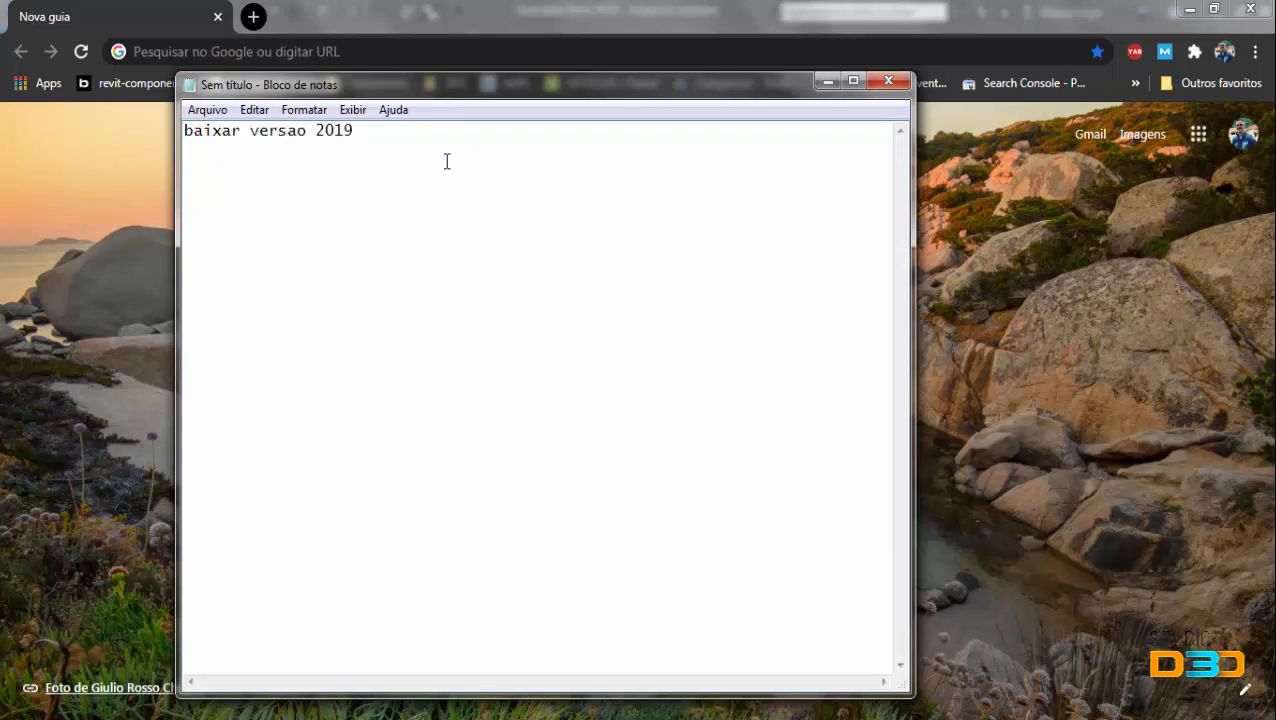
left_click(889, 81)
left_click(653, 372)
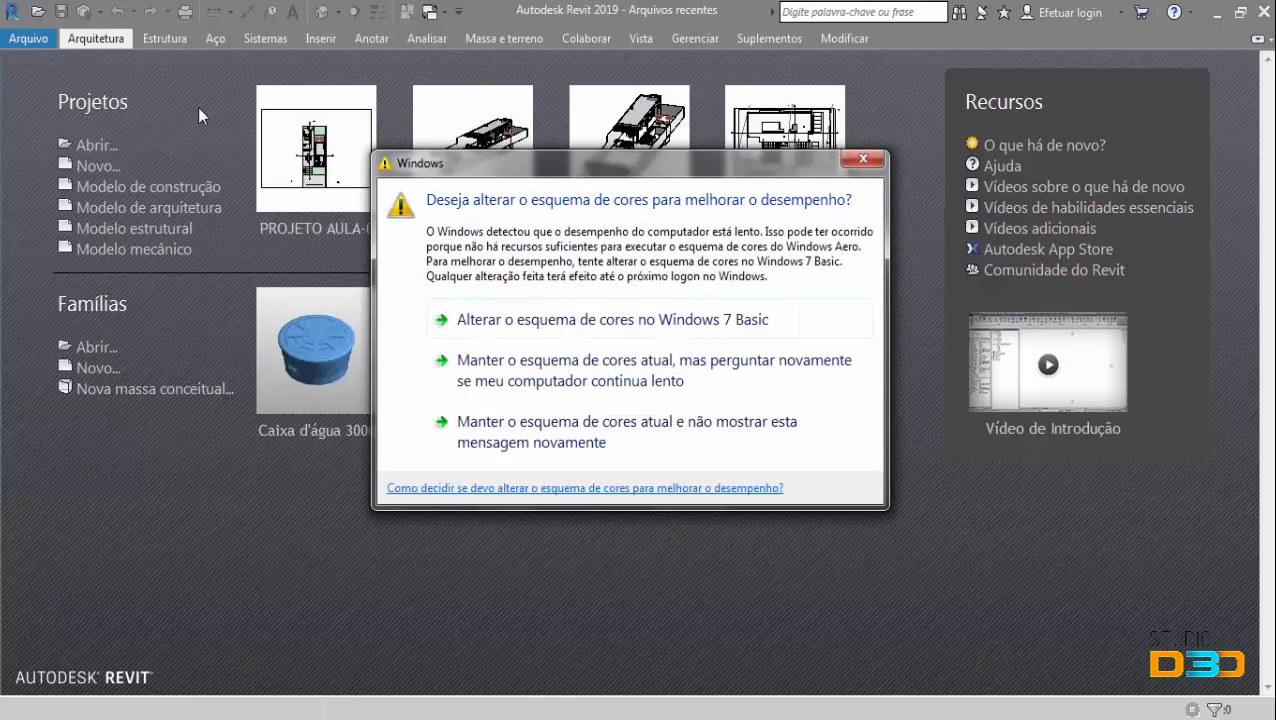
- Dismiss the Windows colour scheme prompt, create a project directly from Modelo de arquitetura, and close it again
left_click(863, 159)
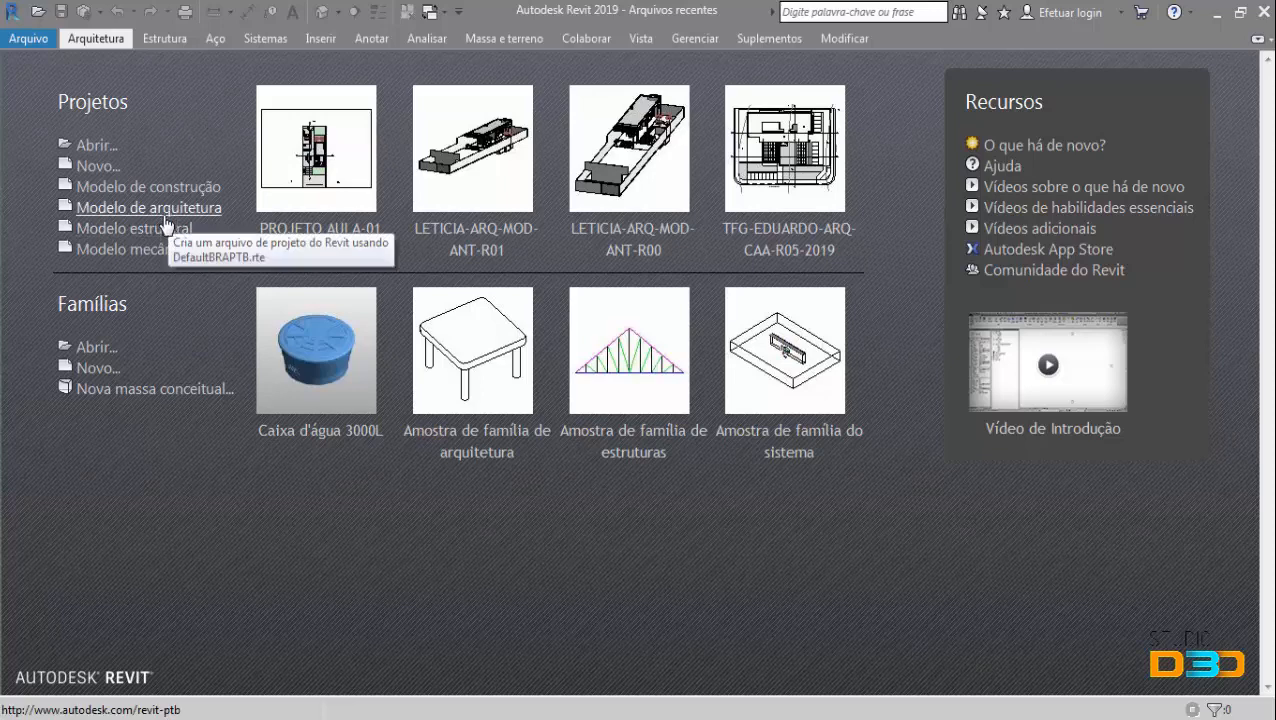
left_click(500, 445)
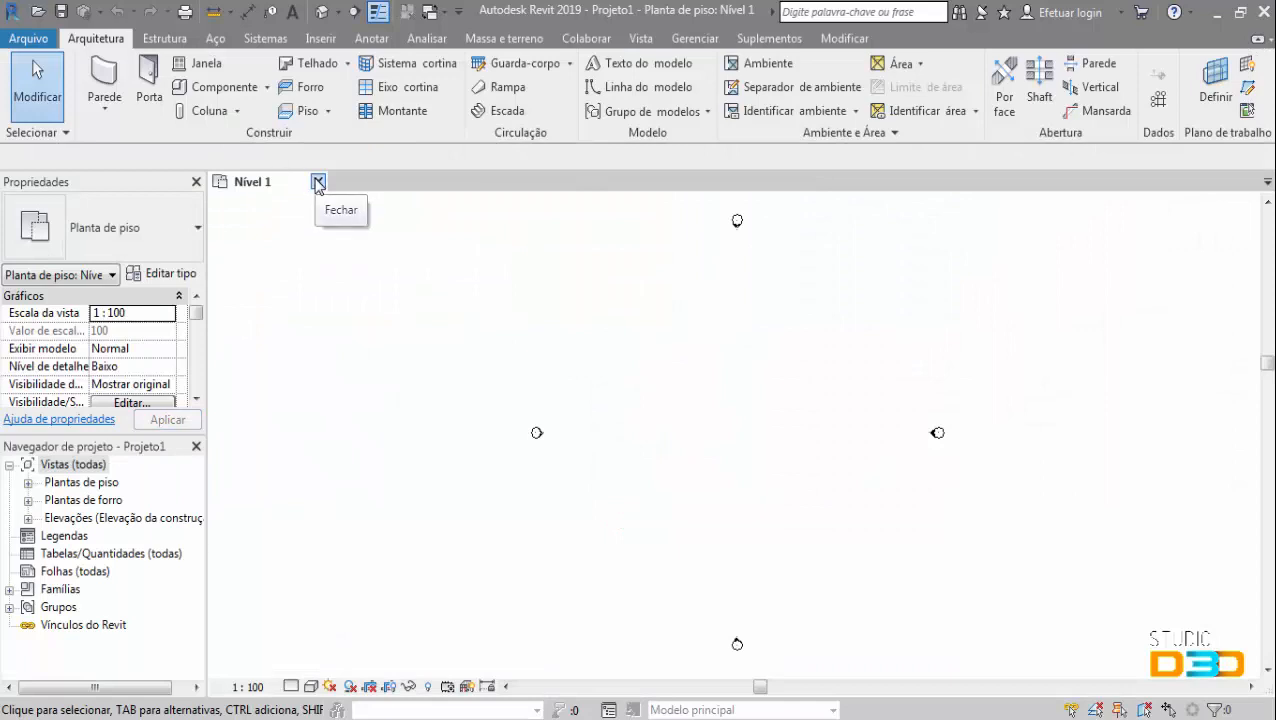
left_click(318, 182)
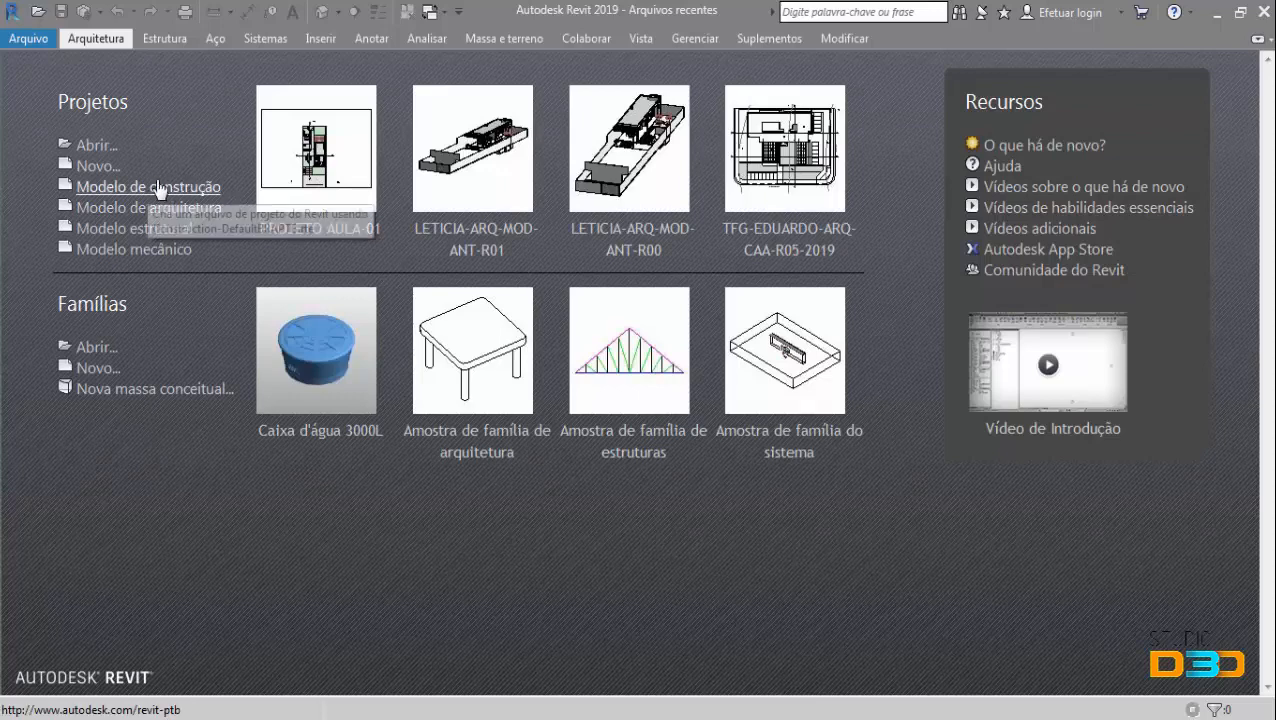
- Create a new project based on the Modelo de arquitetura template
left_click(98, 166)
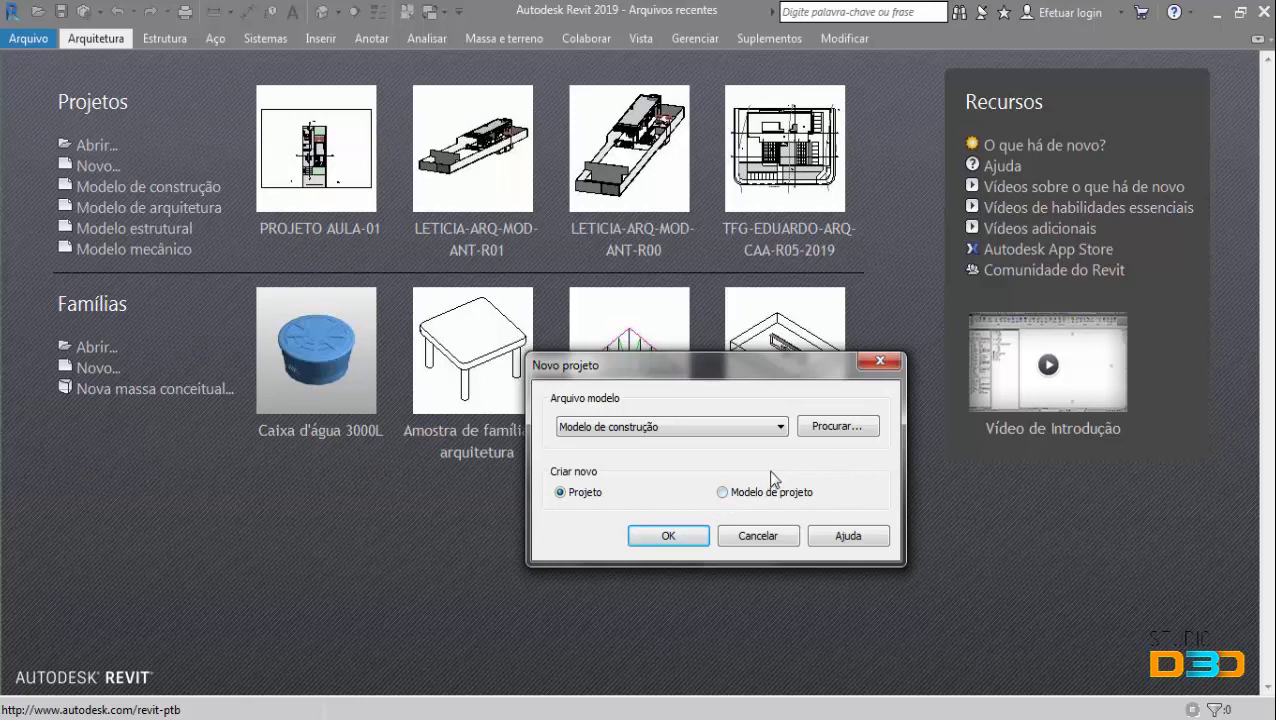
left_click(777, 428)
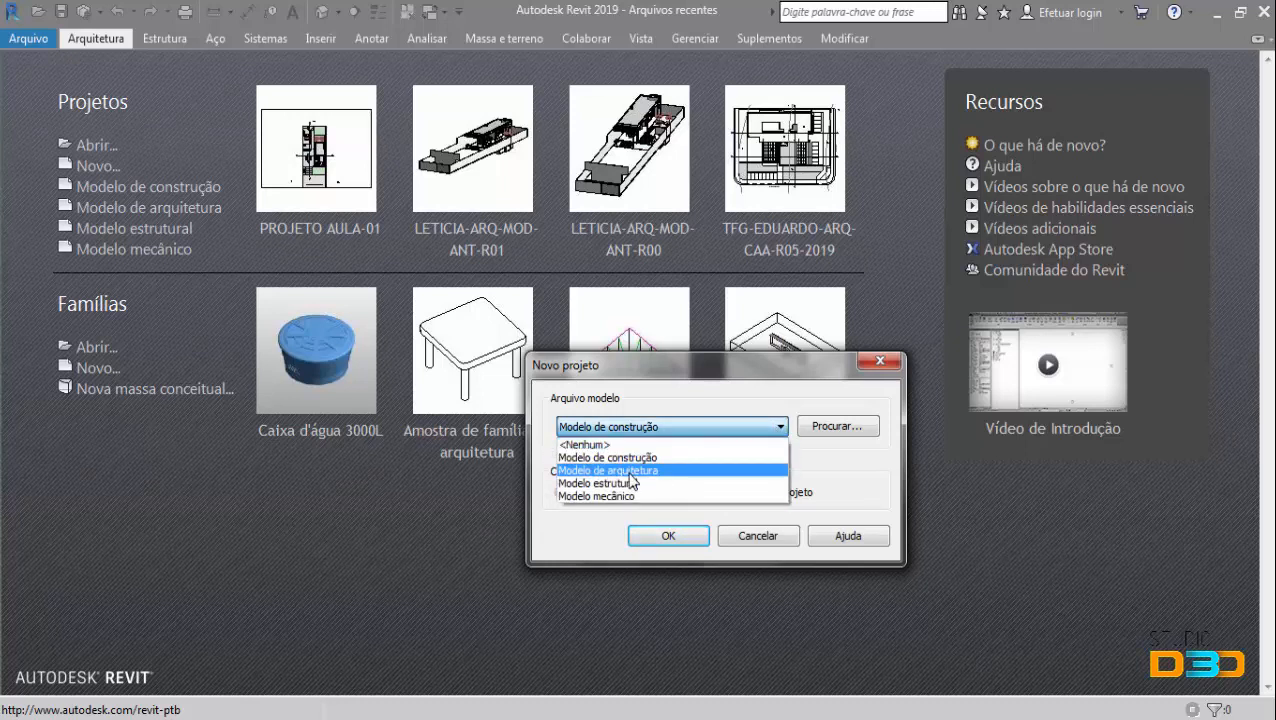
left_click(630, 470)
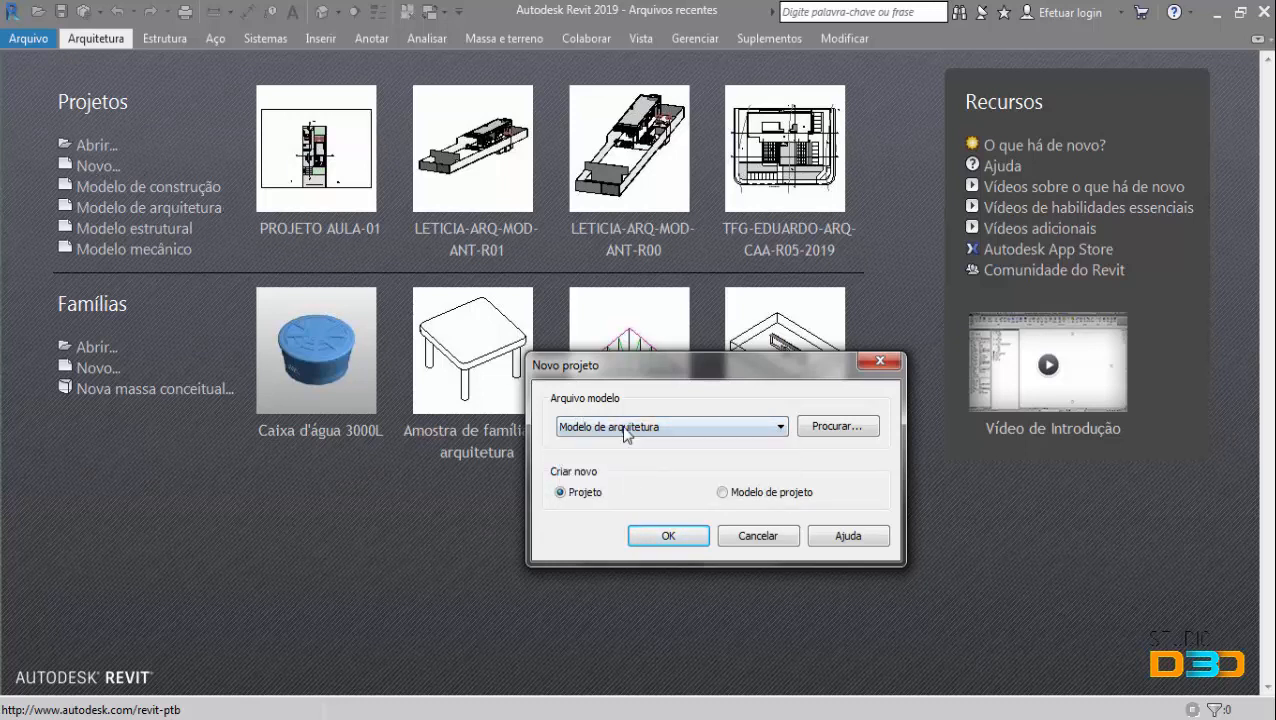
left_click(689, 540)
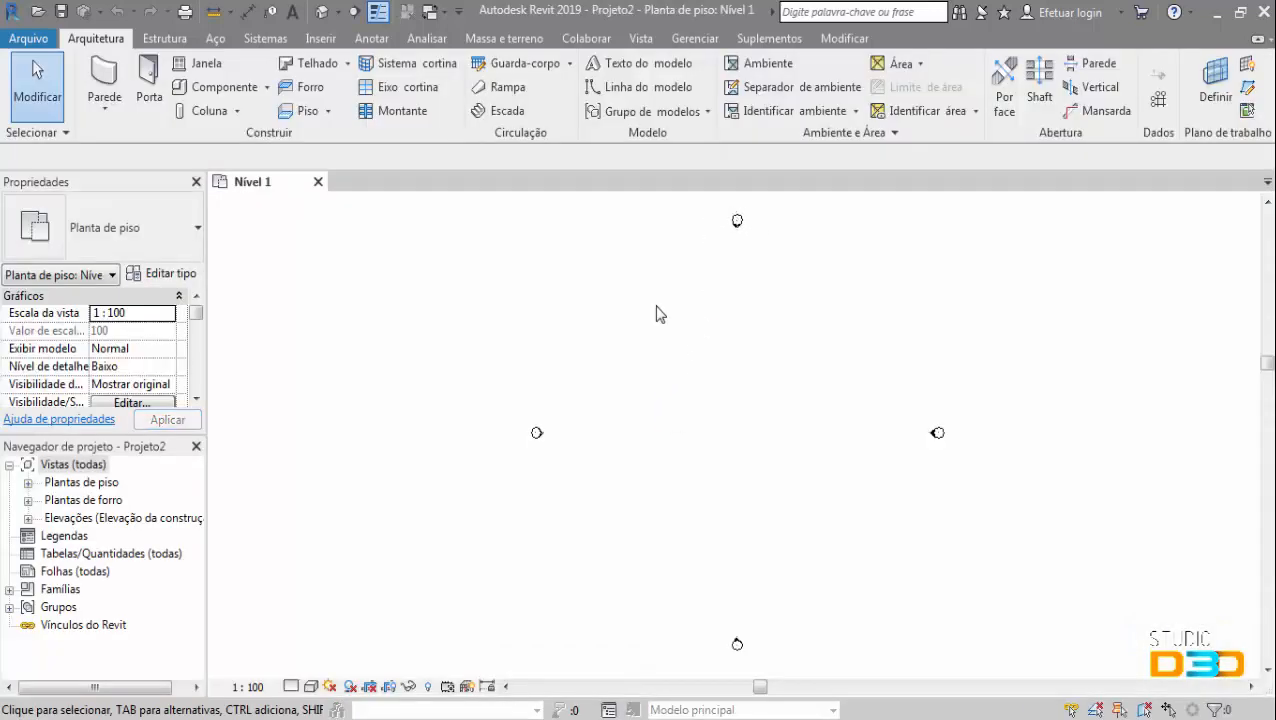
- Check the west elevation marker in the Nível 1 plan and expand the Elevações branch in the project browser
left_click(537, 433)
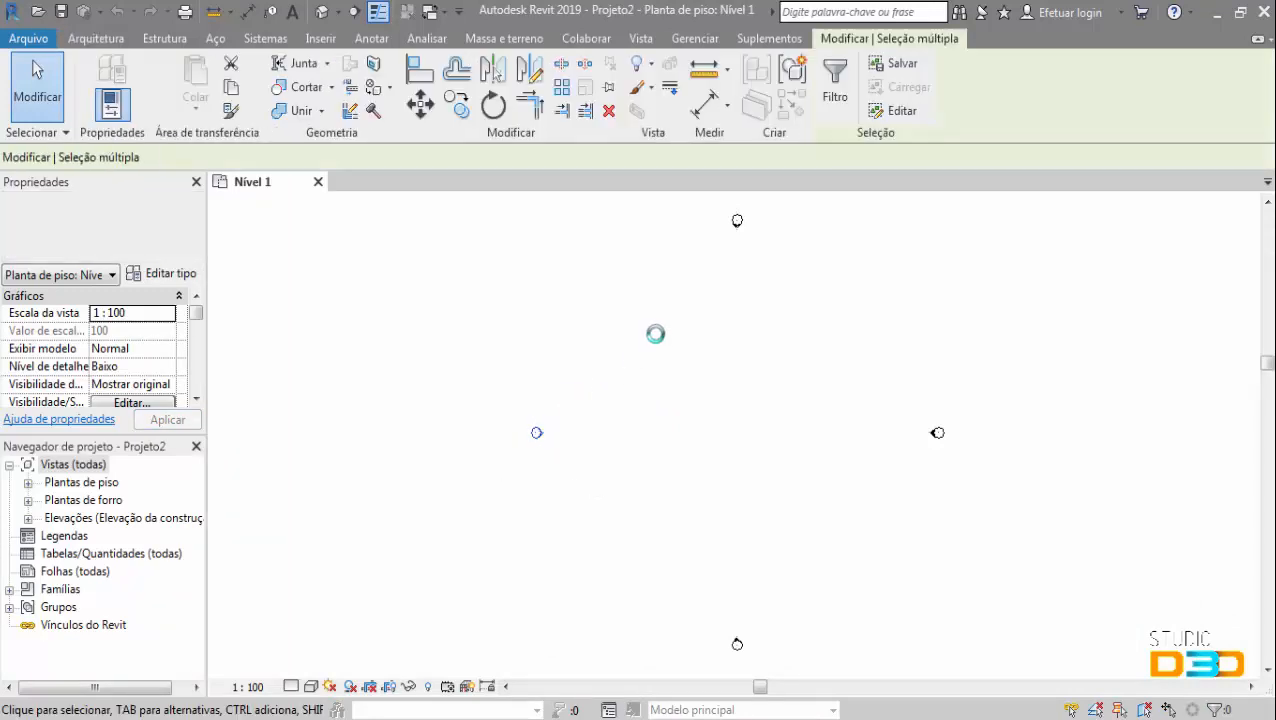
left_click(680, 301)
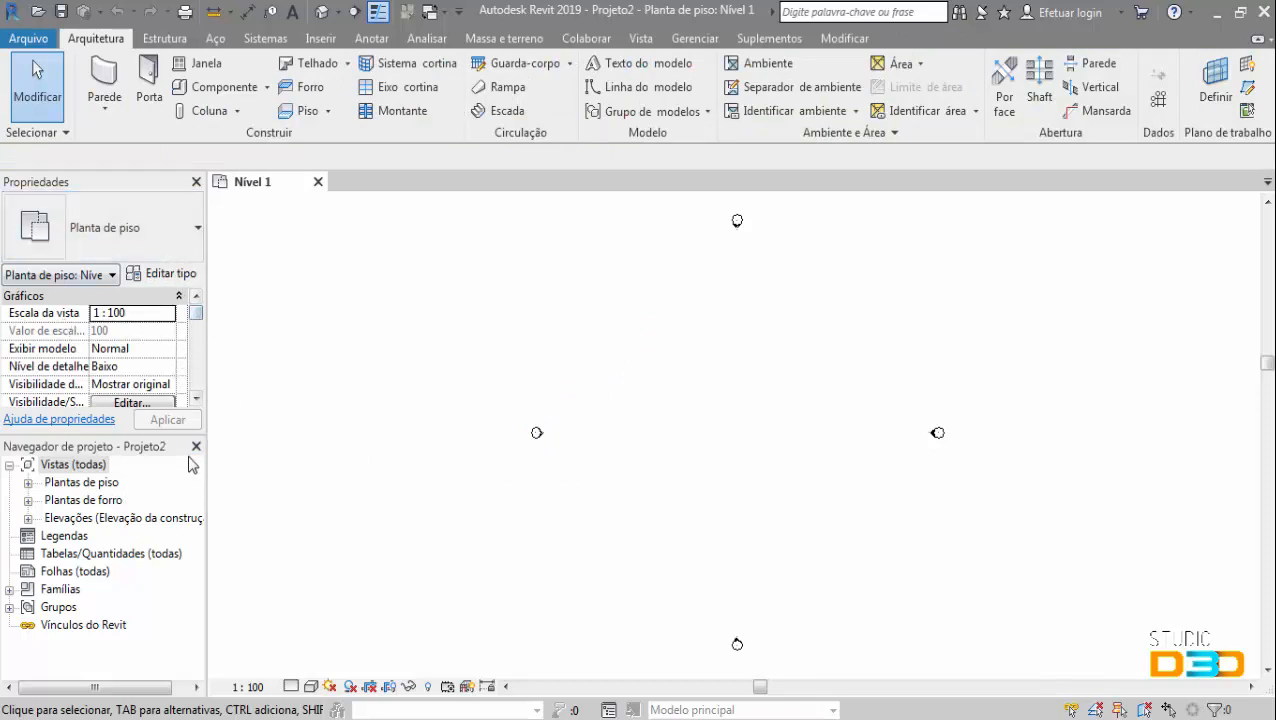
left_click(29, 518)
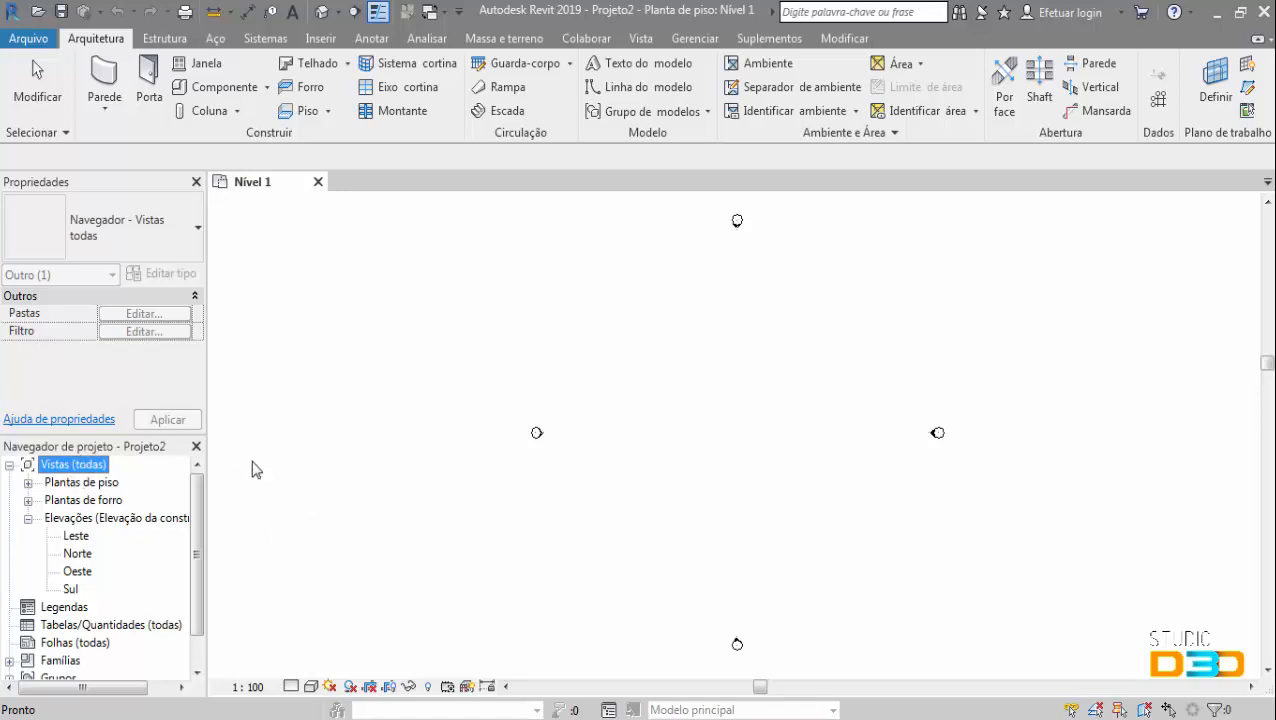
left_click(325, 426)
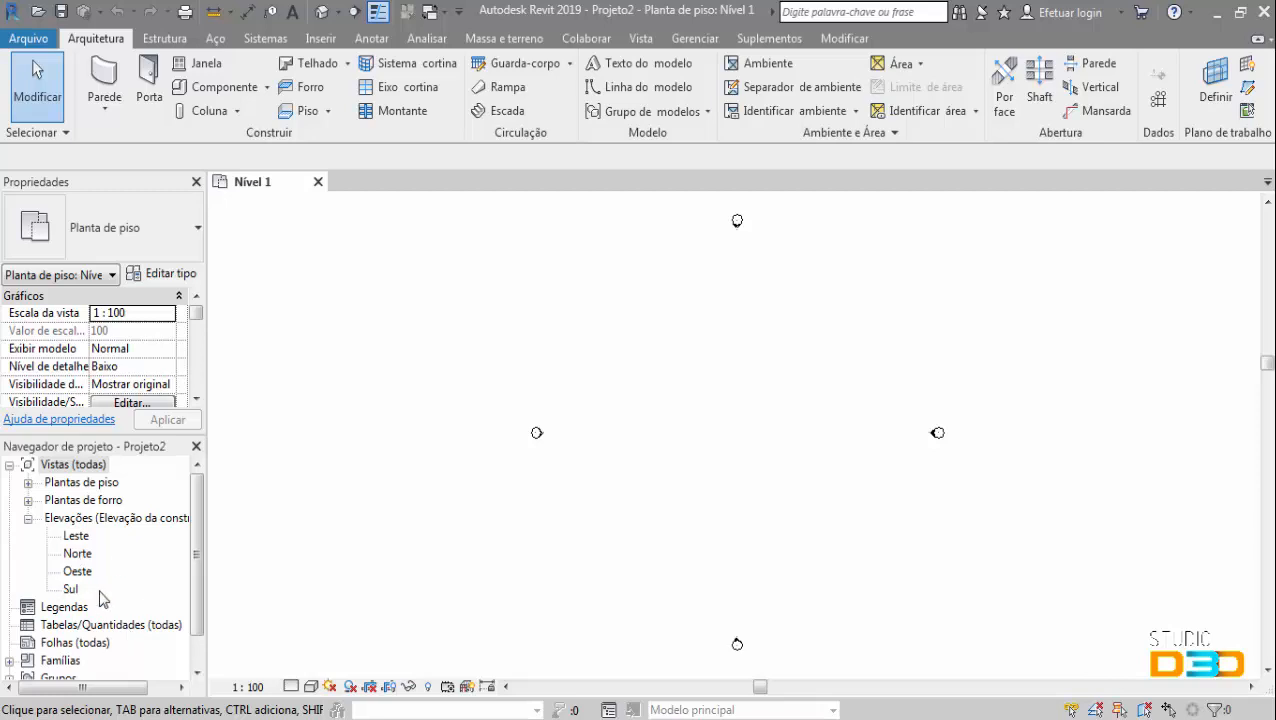
left_click(70, 625)
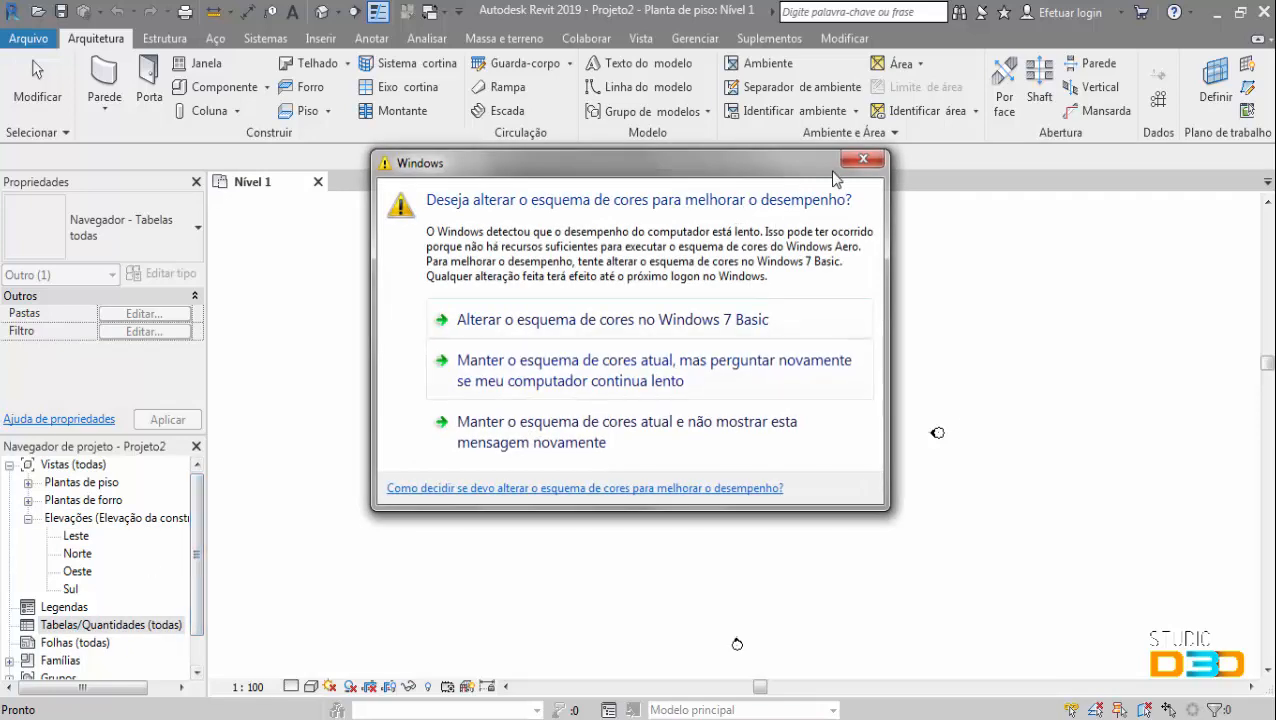
left_click(861, 161)
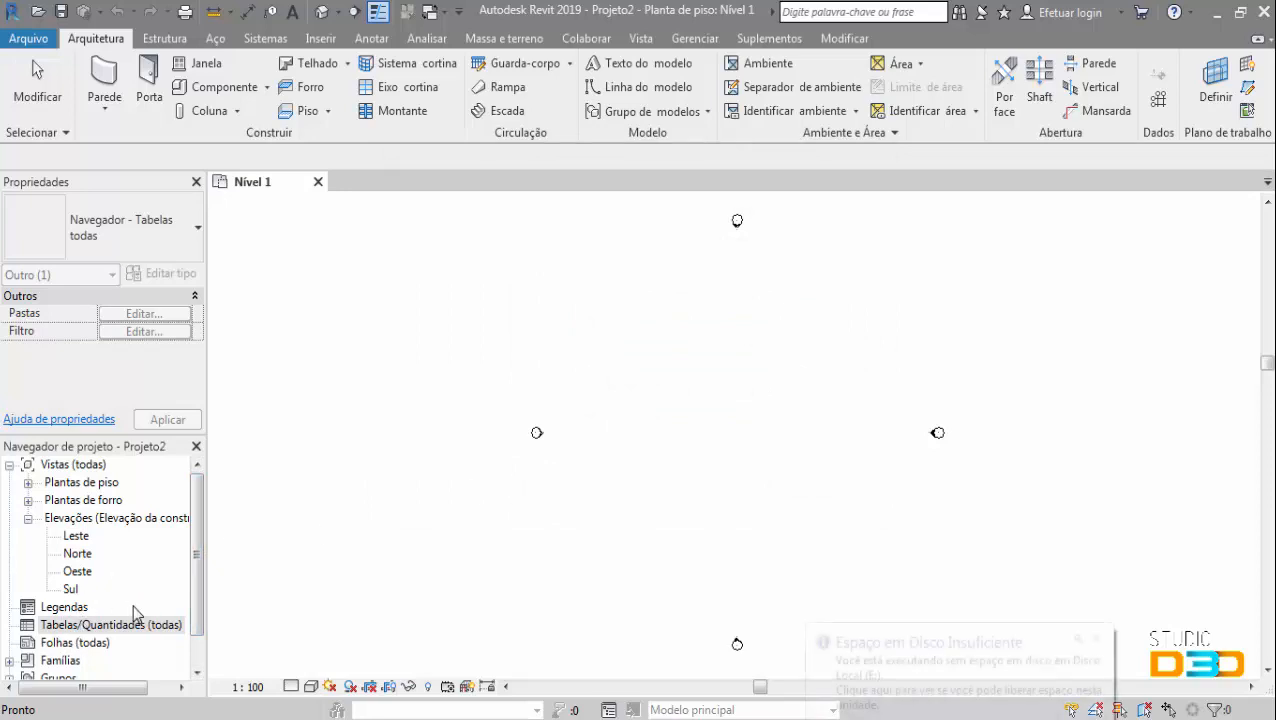
left_click(1095, 640)
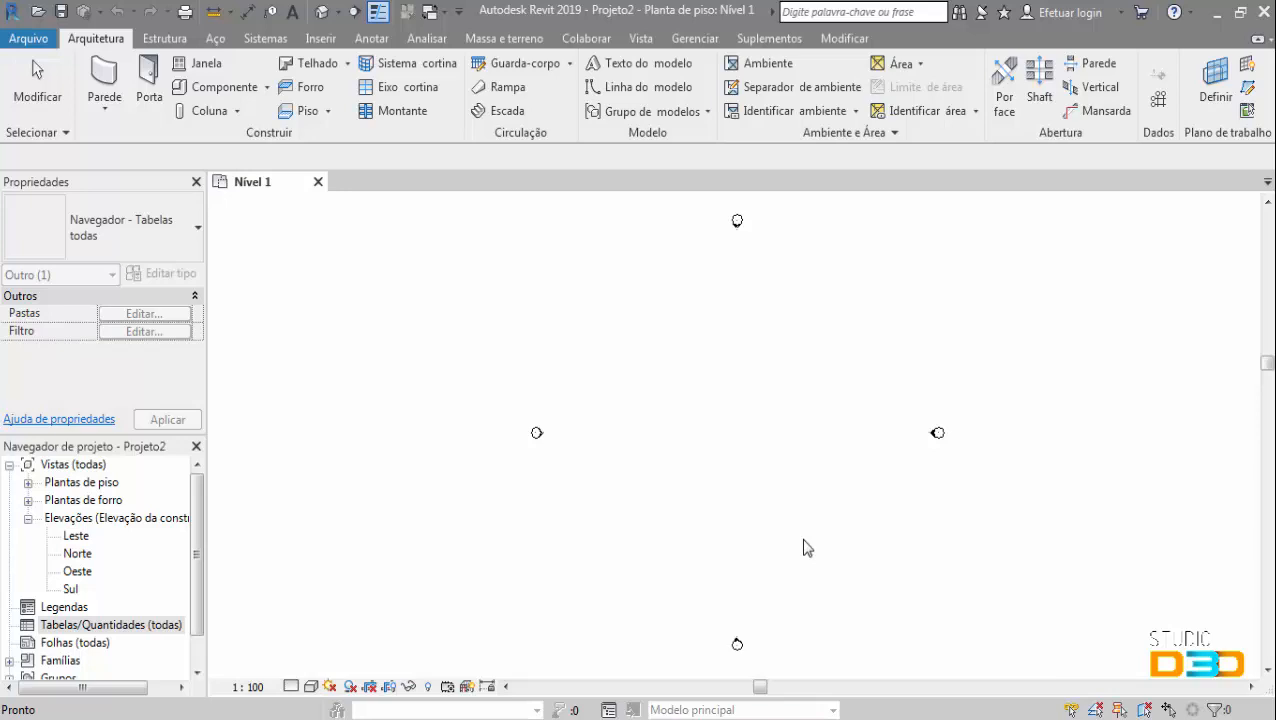
left_click(472, 370)
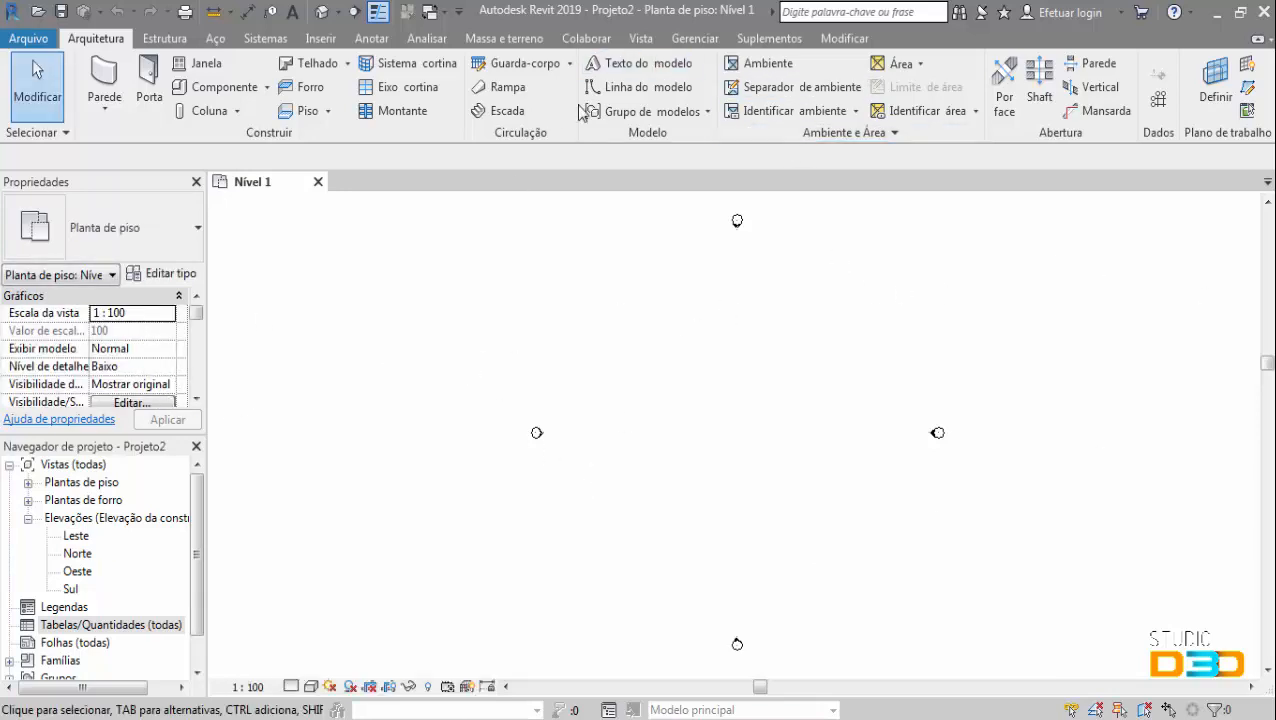
- Hide the Properties palette (Propriedades) and the Project Browser (Navegador de projeto) through the user interface display options
left_click(641, 38)
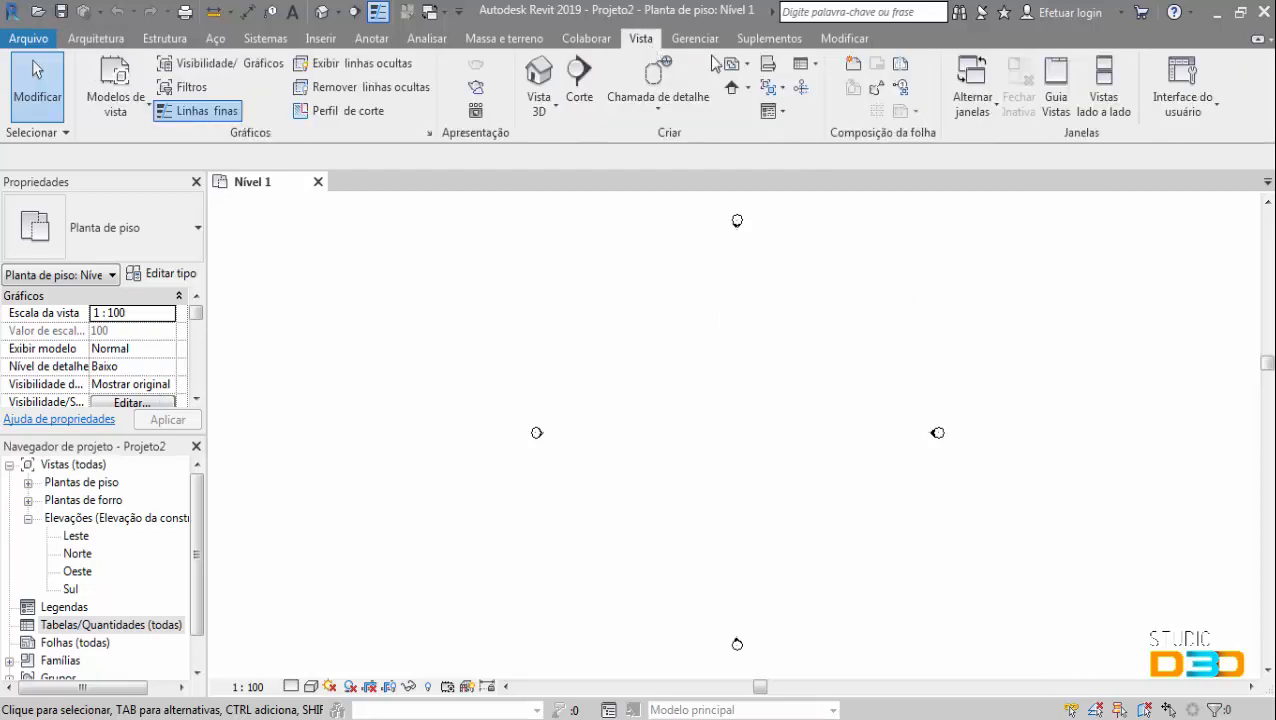
left_click(1215, 112)
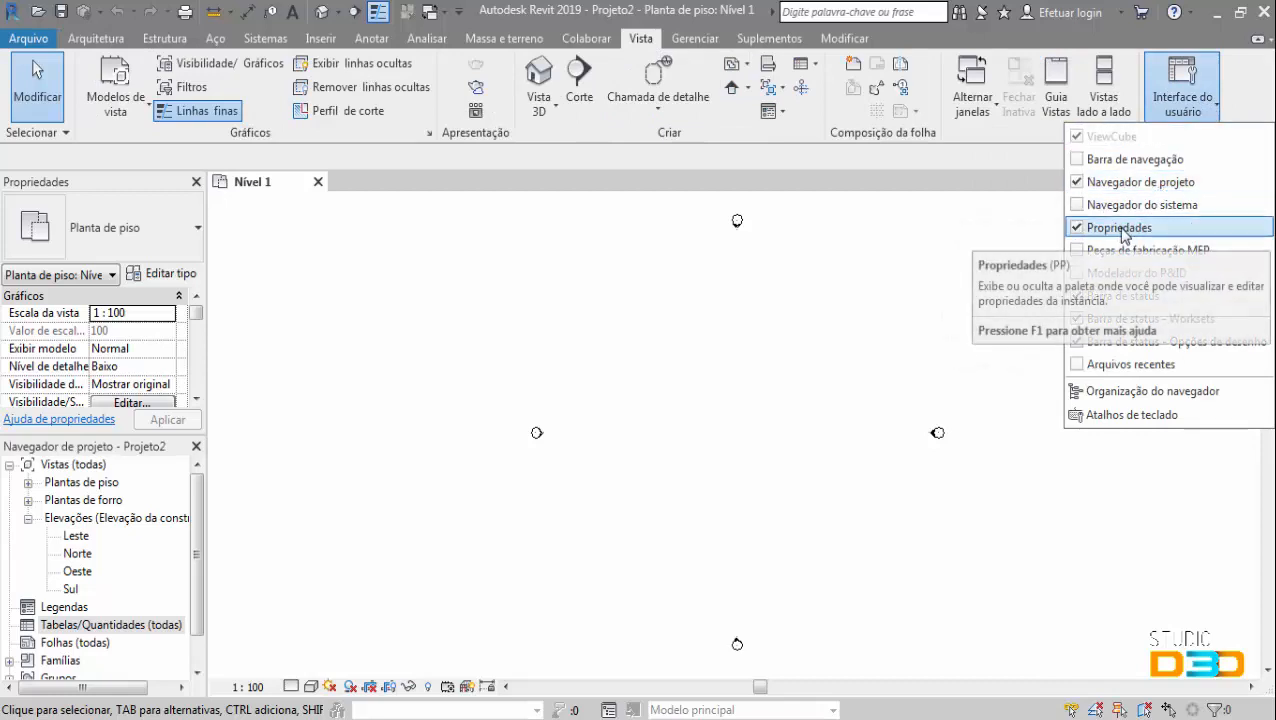
left_click(1075, 228)
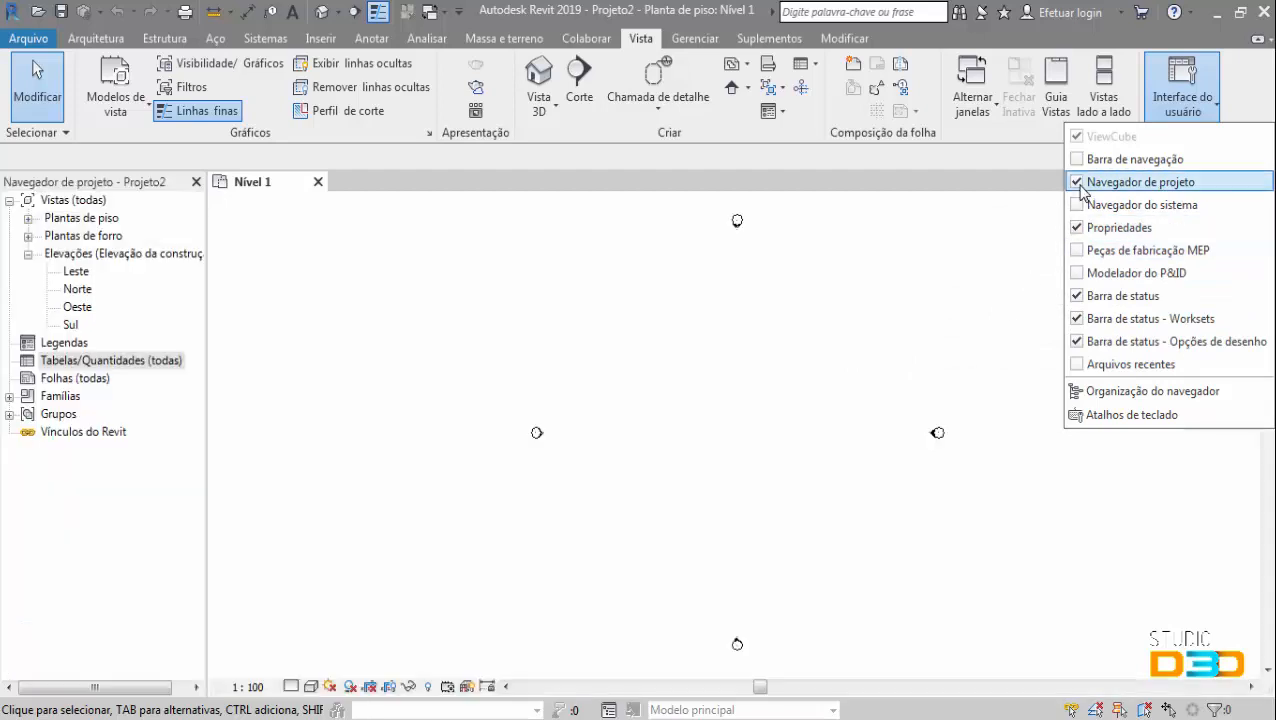
left_click(1077, 182)
left_click(1020, 248)
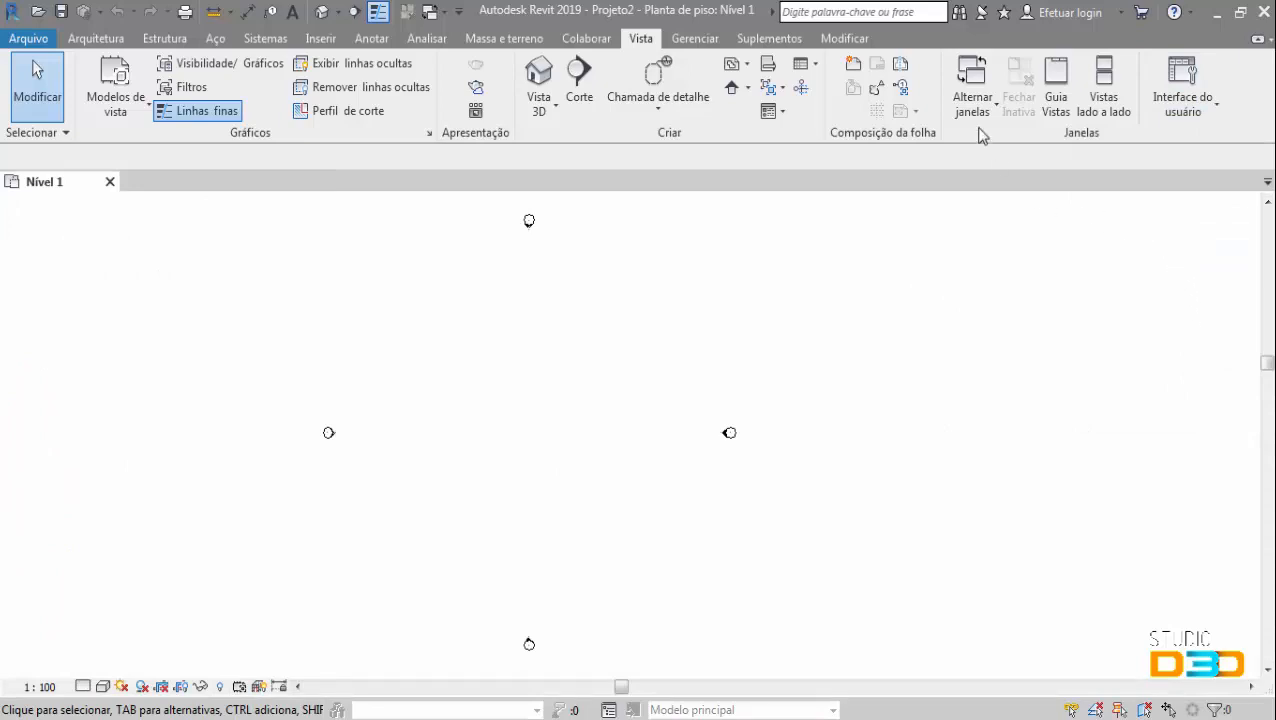
- Show the Navegador de projeto and Propriedades palettes again through the user interface display options
left_click(1200, 100)
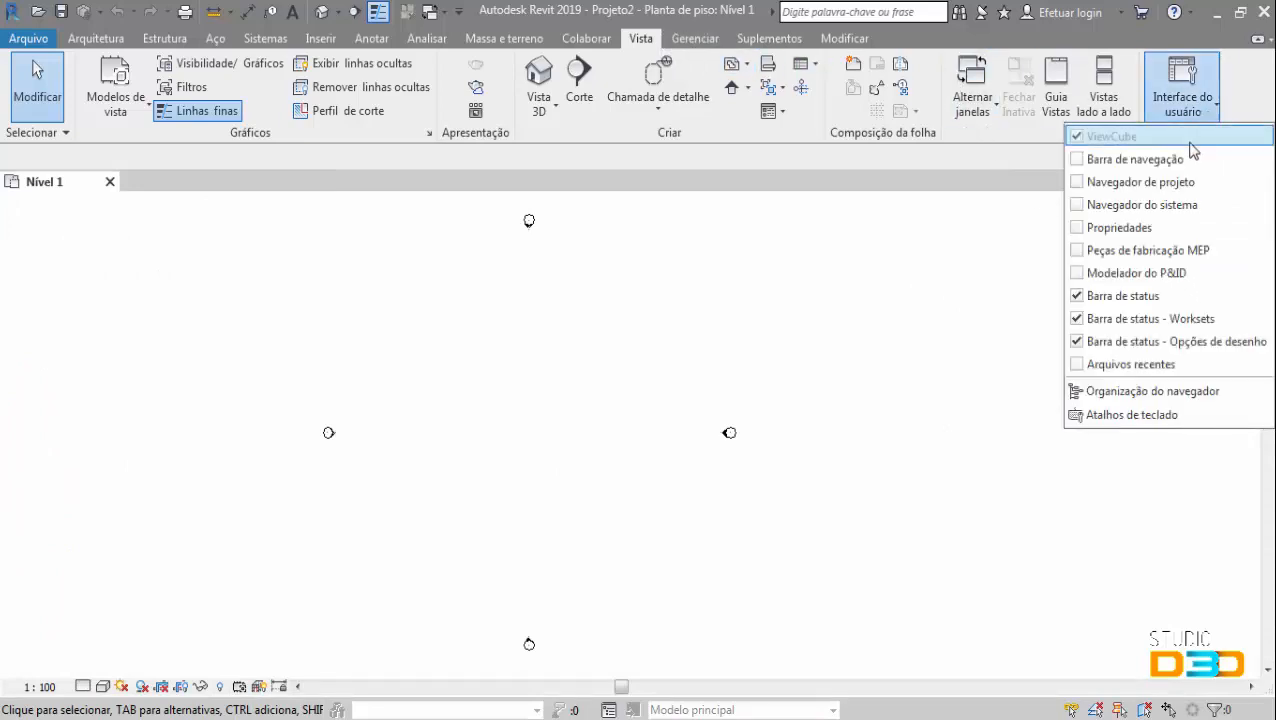
left_click(1090, 180)
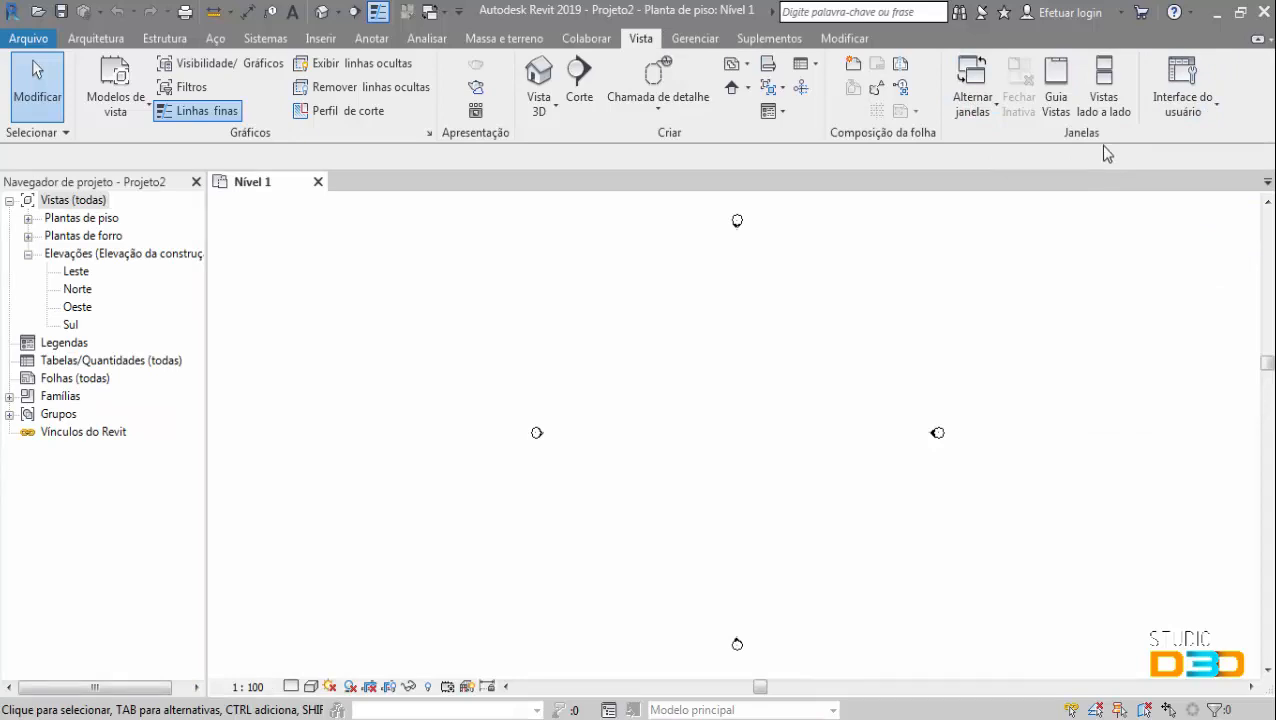
left_click(1183, 100)
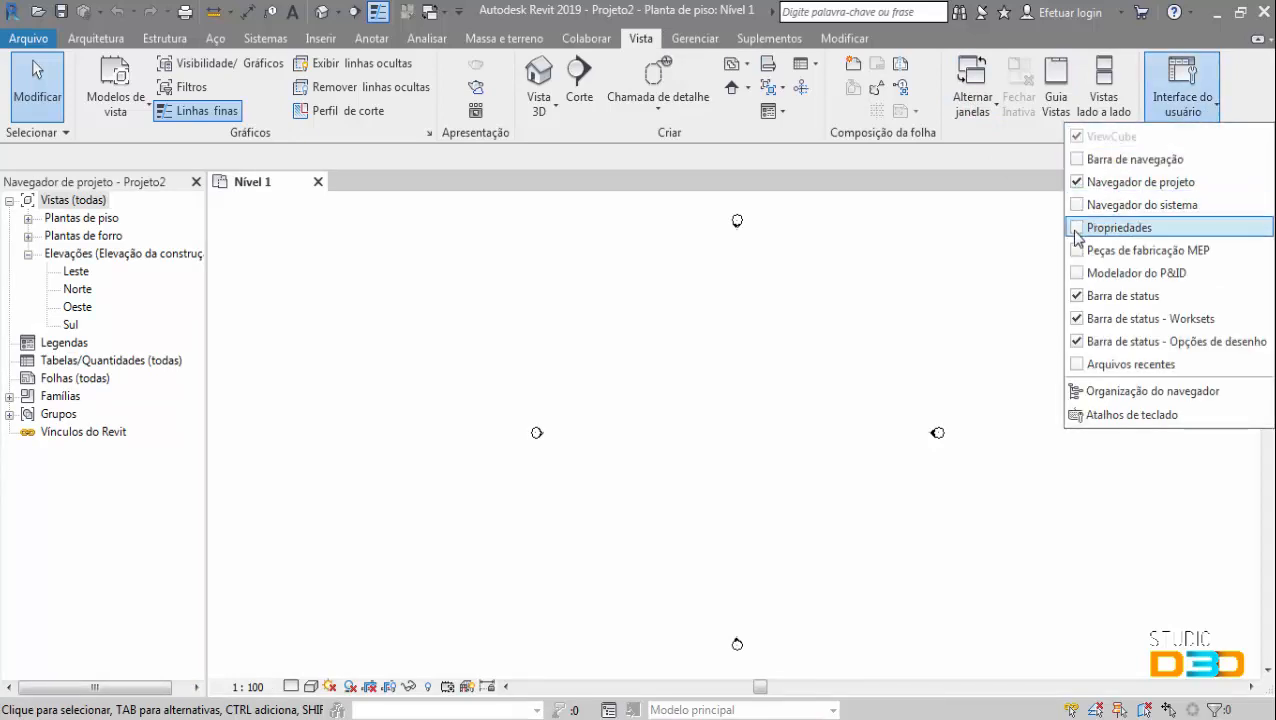
left_click(1077, 228)
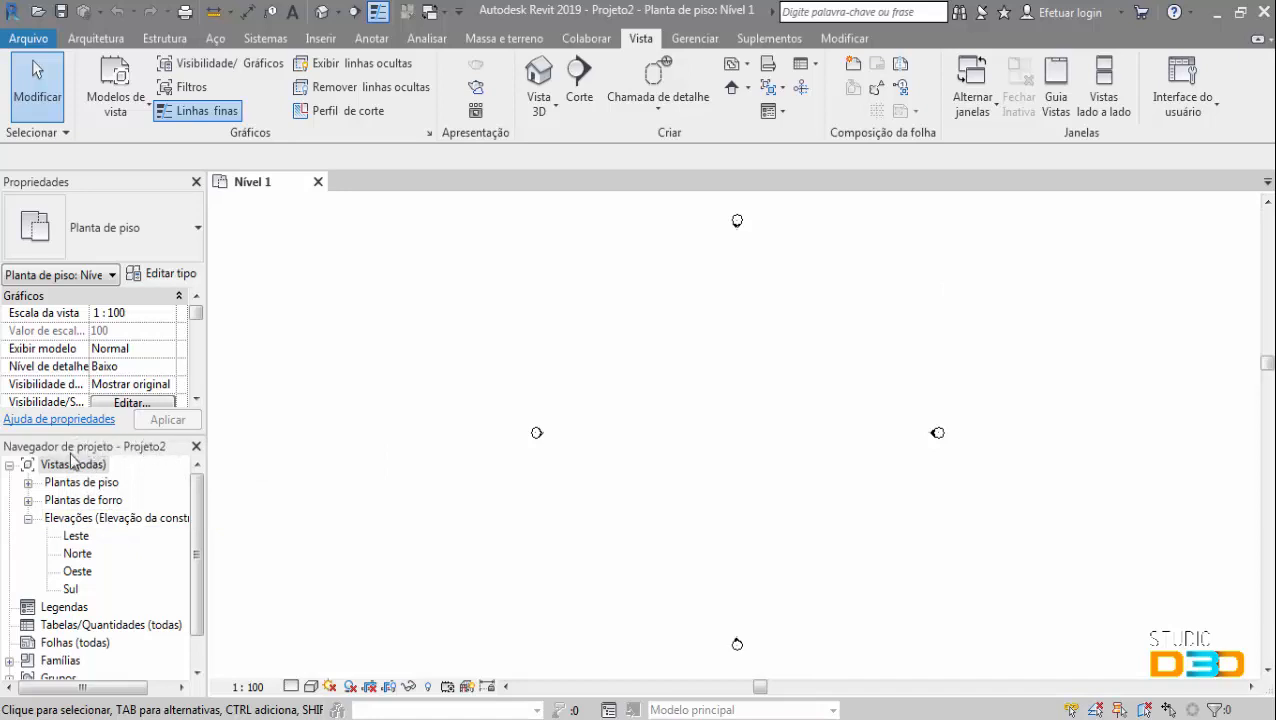
- Try docking the Project Browser in its own column beside the Properties palette, and close both palettes
left_click_drag(103, 450, 6, 516)
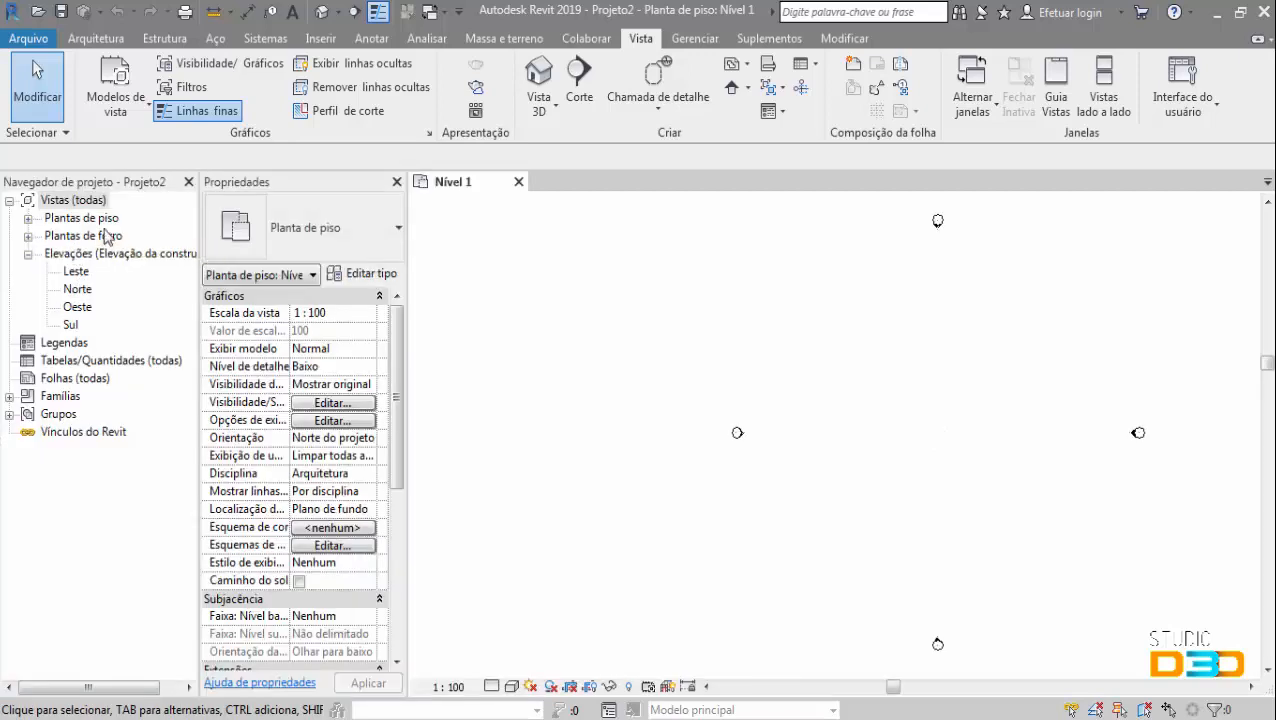
left_click(188, 182)
left_click(211, 182)
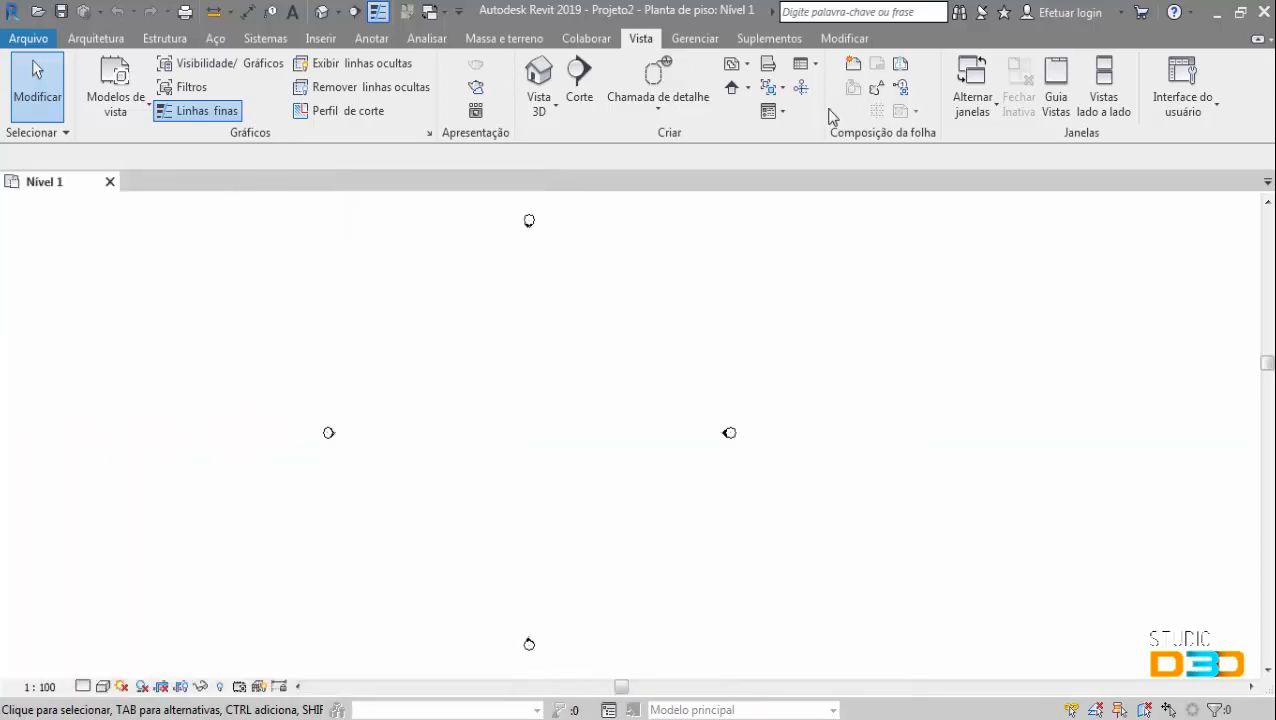
- Reopen the Project Browser and Properties palettes, docking Properties below the browser and giving it slightly more height
left_click(1180, 100)
left_click(1078, 182)
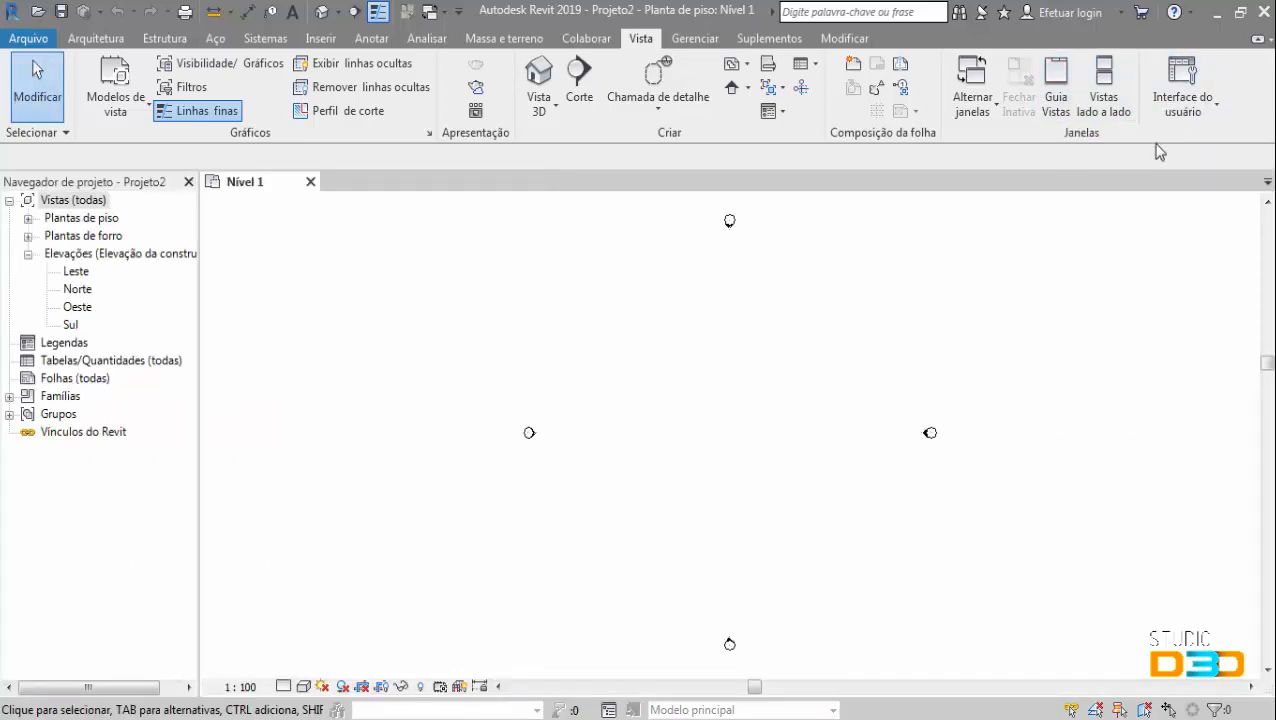
left_click(1177, 115)
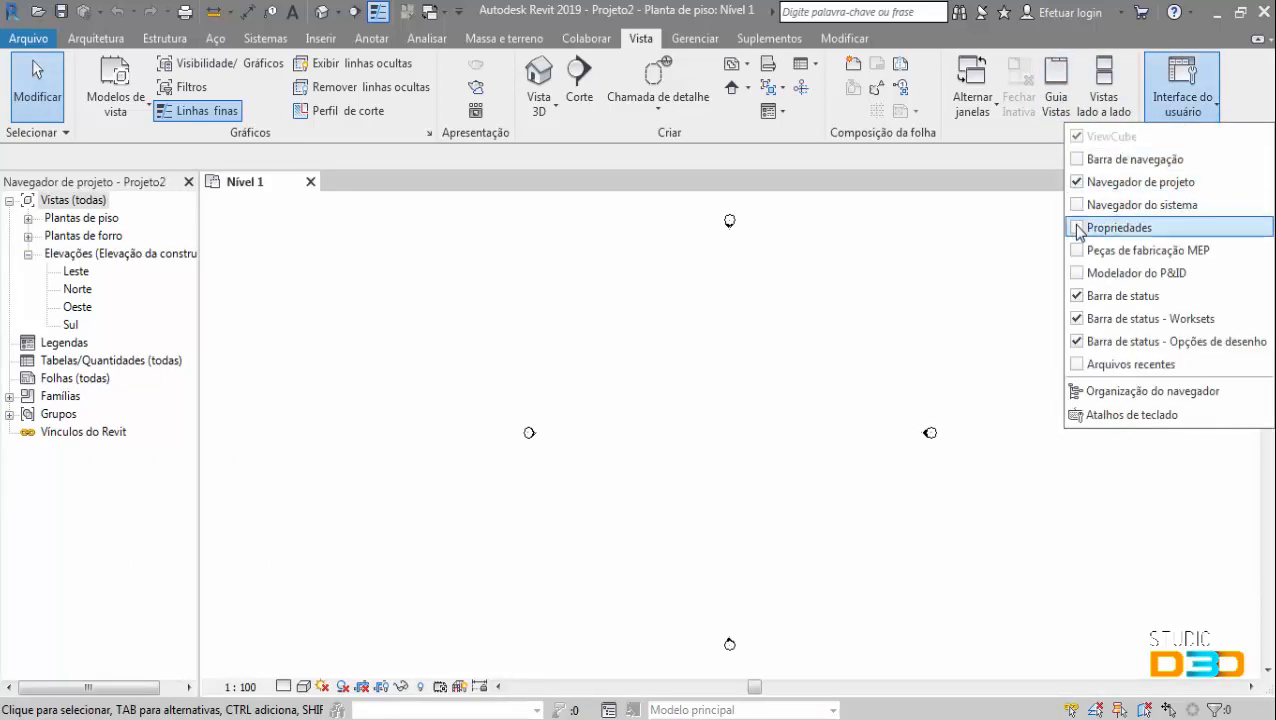
left_click_drag(305, 190, 100, 692)
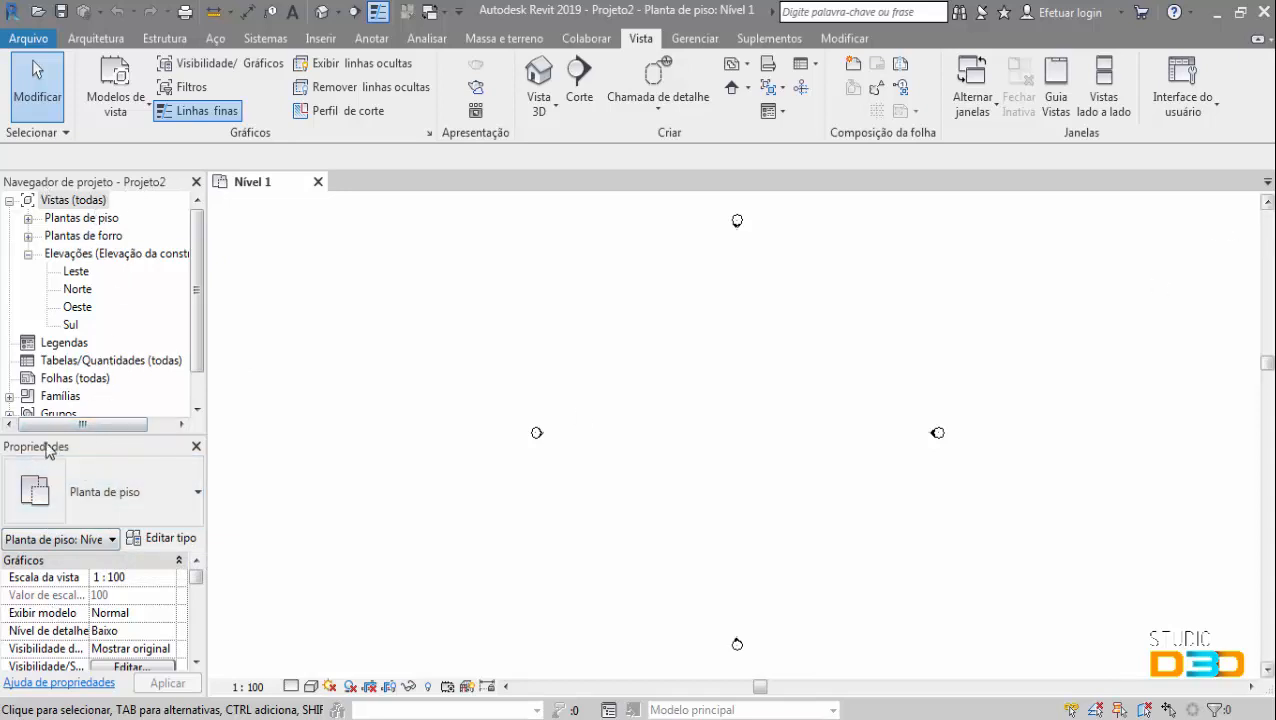
mouse_move(112, 435)
left_mouse_down()
mouse_move(105, 541)
mouse_move(112, 415)
left_mouse_up()
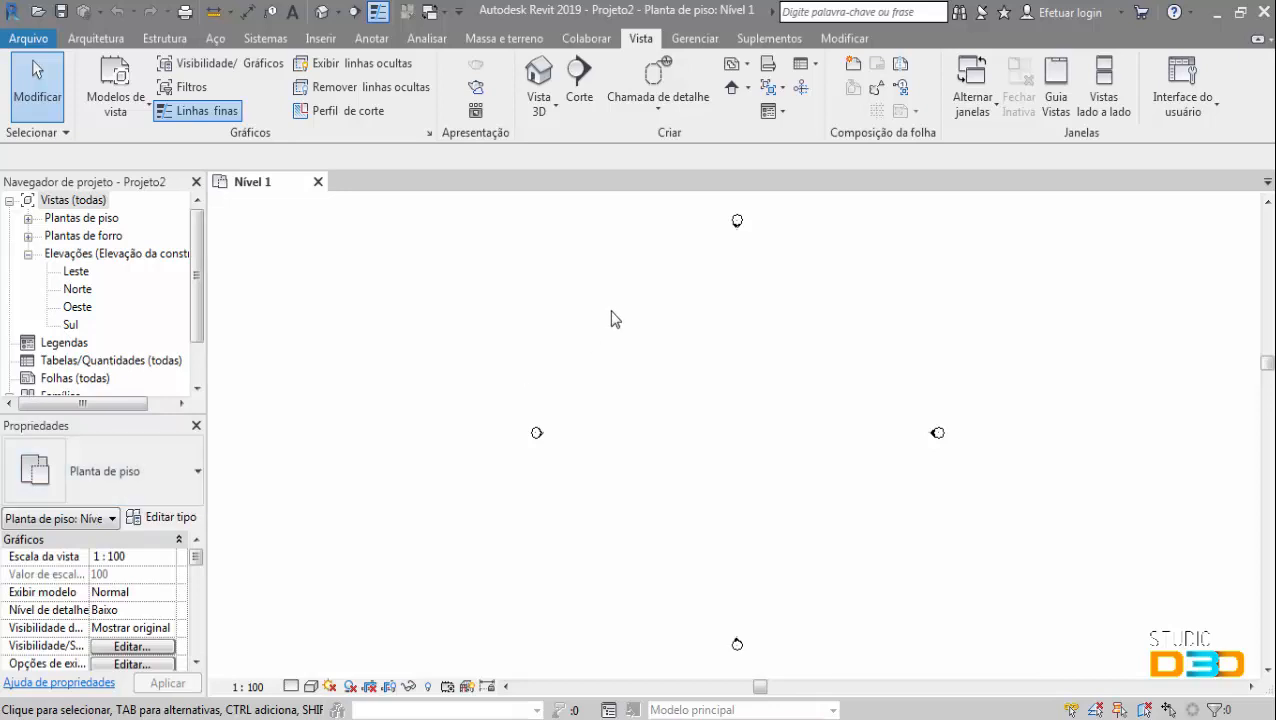
- Select the west and north elevation markers in turn and examine the marker symbols up close in the Nível 1 plan
left_click_drag(475, 353, 598, 478)
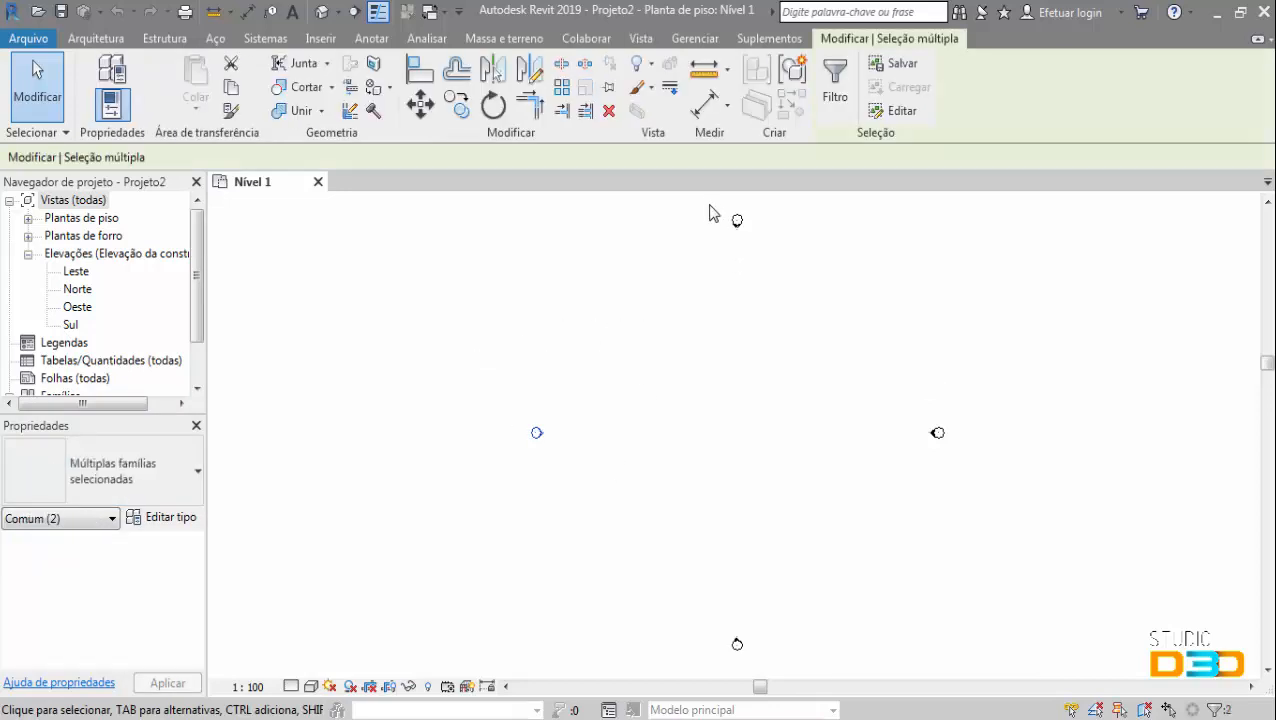
left_click_drag(705, 200, 797, 291)
scroll(544, 433, "up", 4)
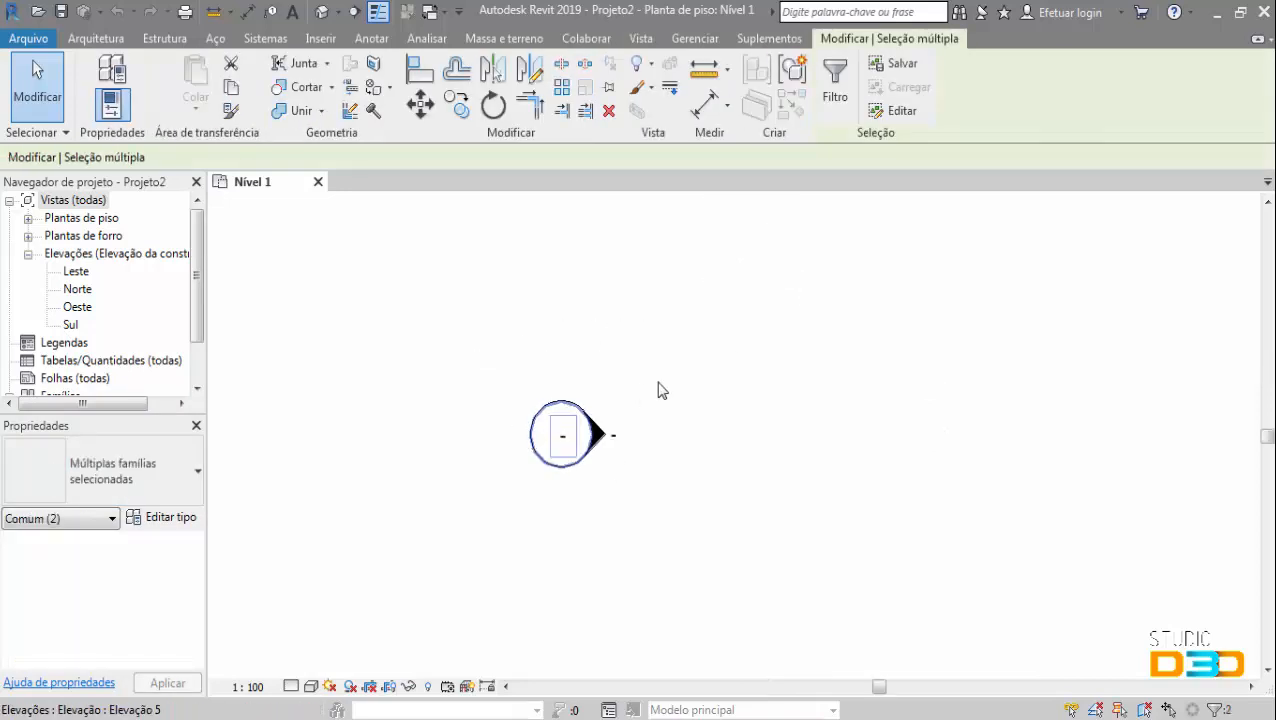
scroll(608, 432, "down", 5)
mouse_move(795, 370)
middle_mouse_down()
mouse_move(513, 419)
mouse_move(686, 383)
middle_mouse_up()
scroll(513, 443, "up", 2)
scroll(513, 443, "up", 2)
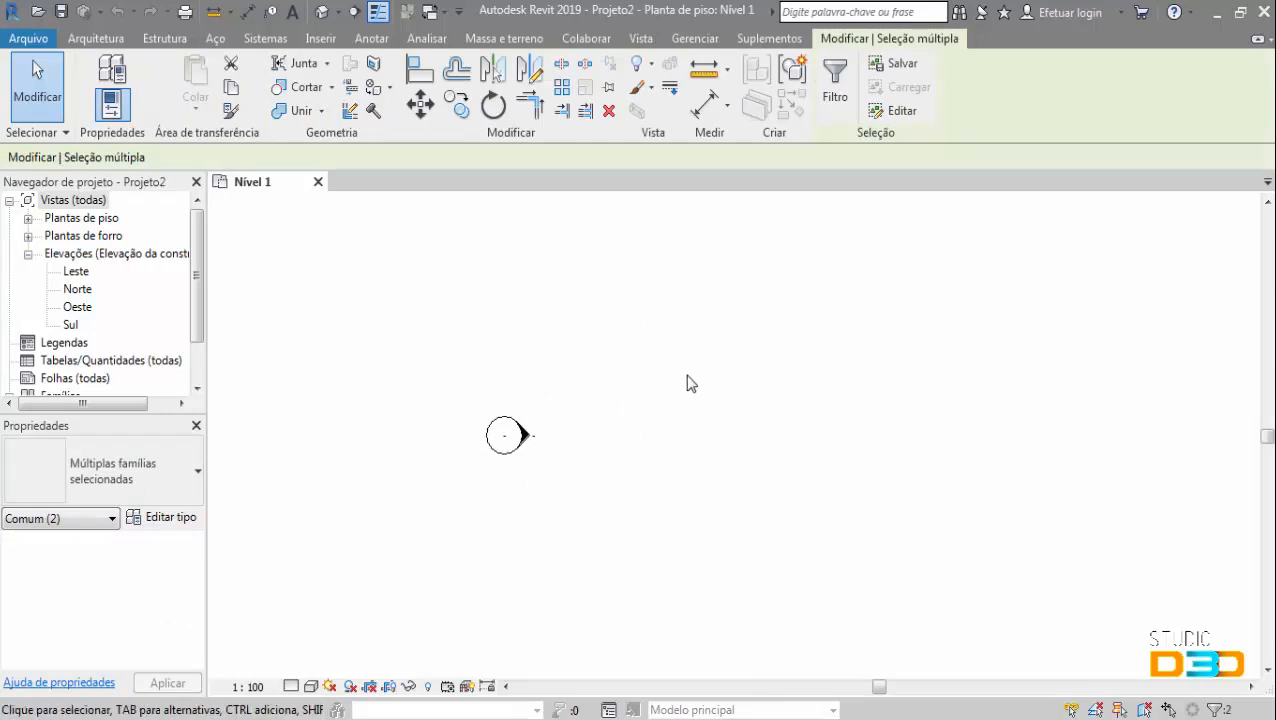
scroll(688, 383, "down", 2)
scroll(636, 352, "up", 5)
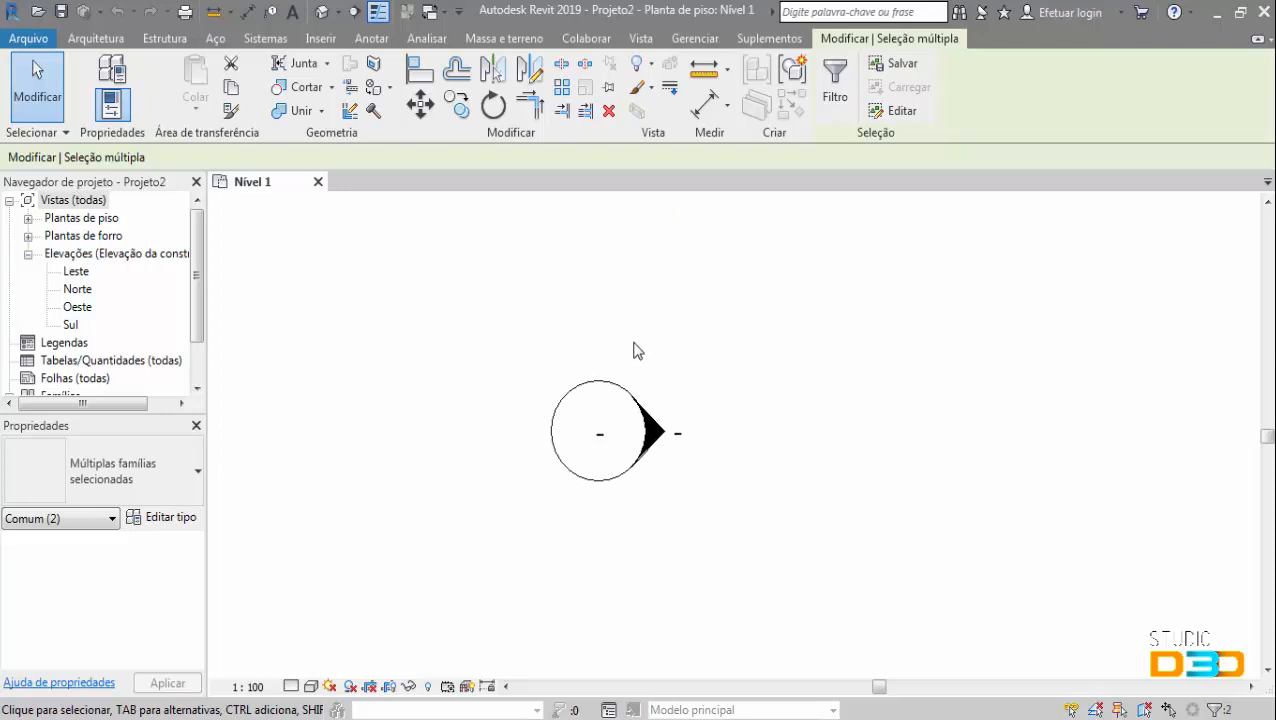
scroll(640, 348, "down", 3)
scroll(658, 333, "up", 2)
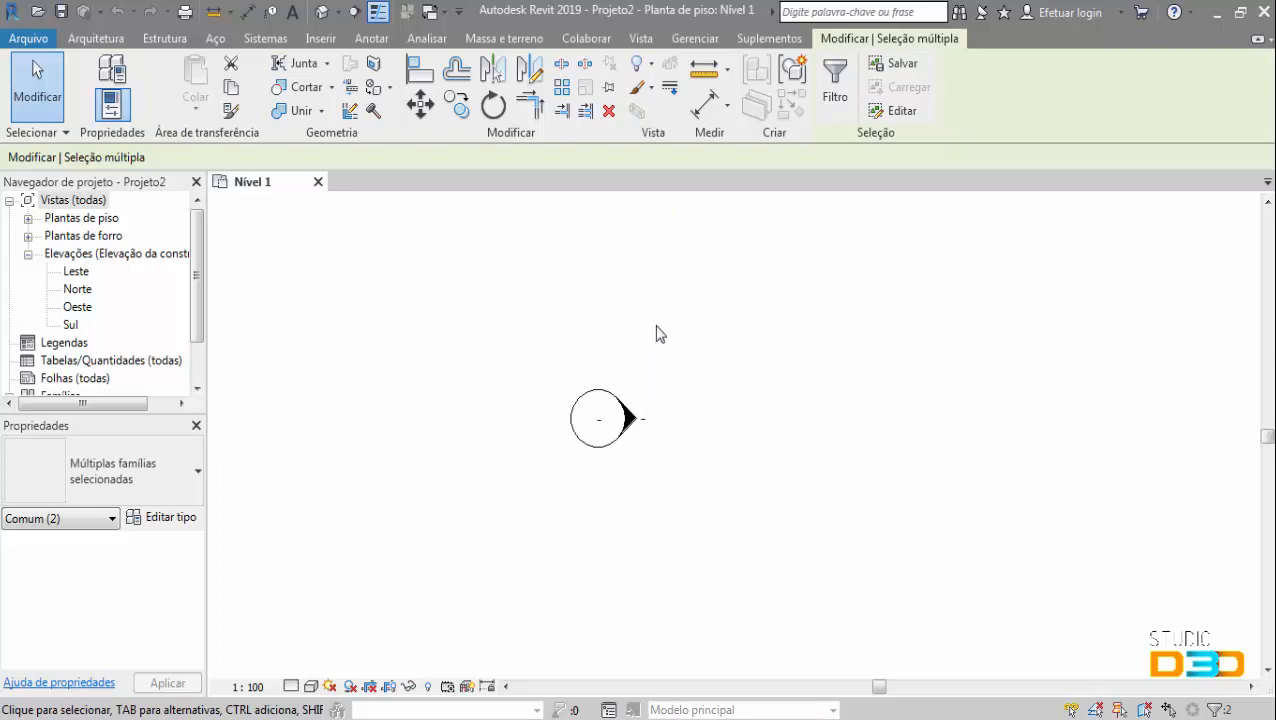
scroll(659, 333, "down", 2)
scroll(652, 342, "down", 3)
mouse_move(678, 325)
middle_mouse_down()
mouse_move(672, 419)
mouse_move(740, 353)
mouse_move(660, 492)
mouse_move(647, 345)
mouse_move(810, 451)
mouse_move(593, 500)
mouse_move(753, 387)
mouse_move(672, 396)
mouse_move(649, 441)
middle_mouse_up()
scroll(700, 445, "up", 5)
scroll(791, 437, "up", 2)
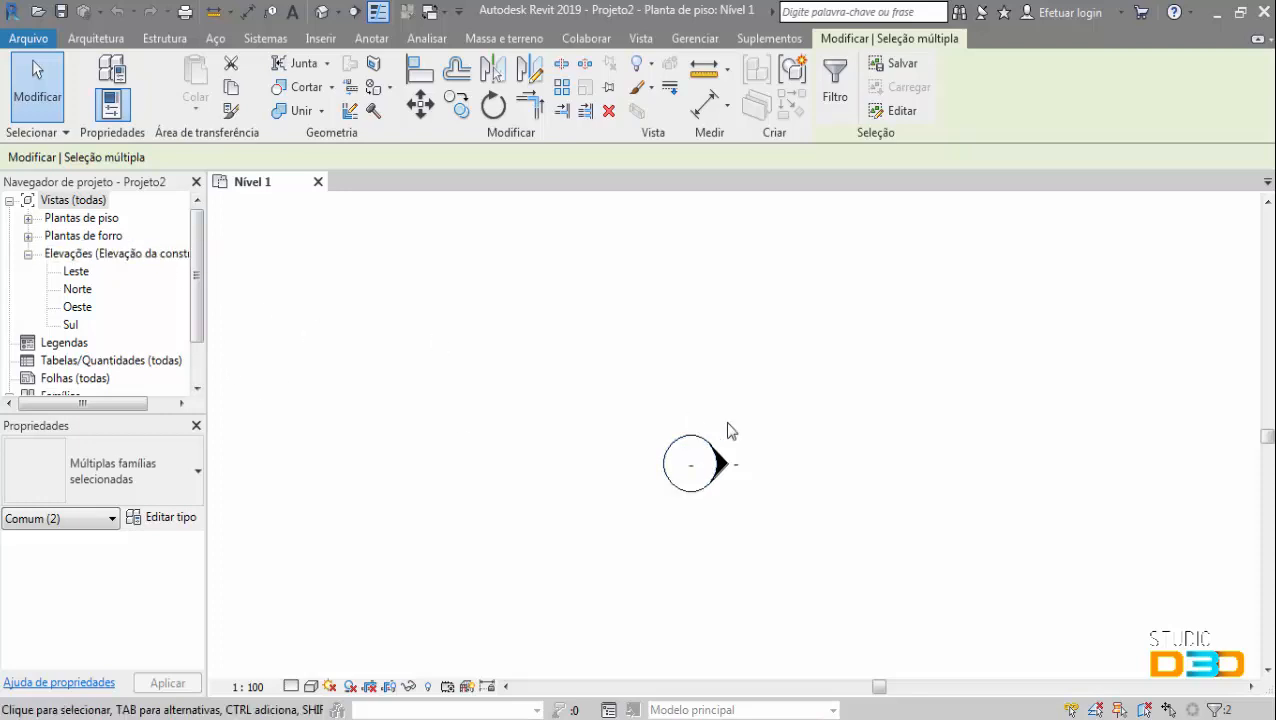
scroll(712, 404, "down", 2)
middle_click_drag(812, 430, 564, 477)
scroll(605, 420, "down", 5)
scroll(609, 427, "down", 1)
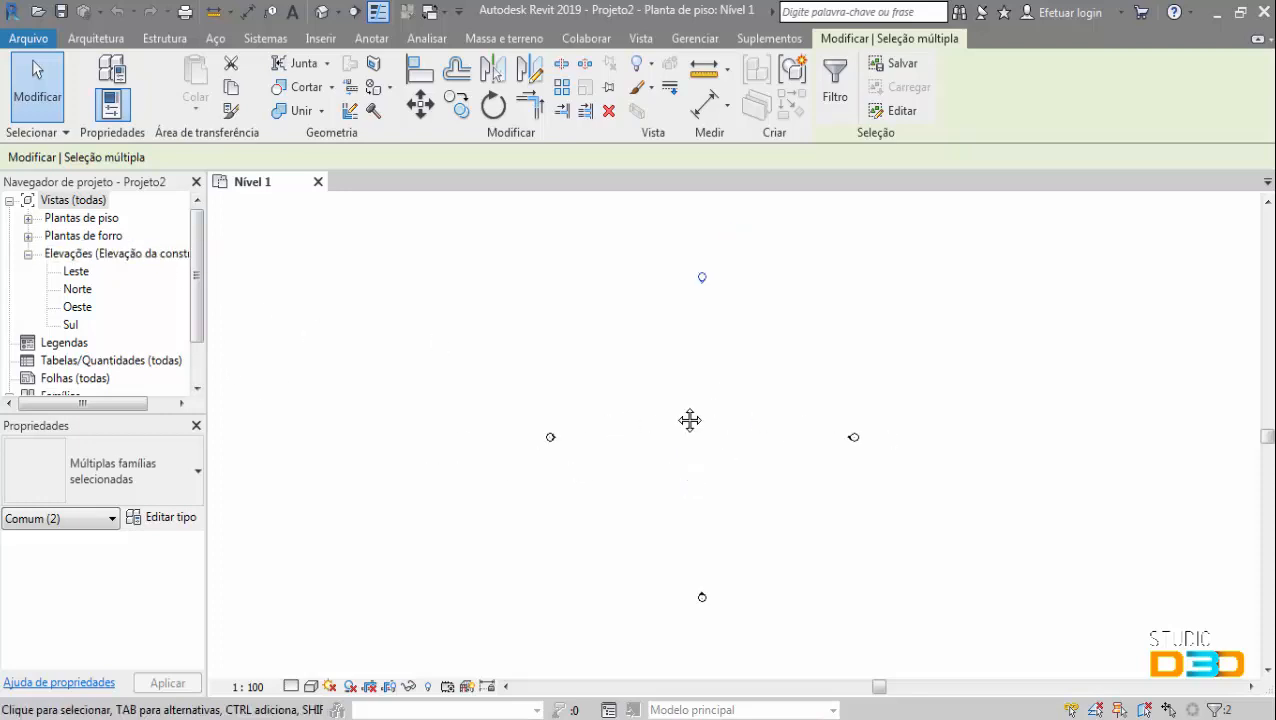
middle_click_drag(689, 421, 743, 406)
left_click_drag(714, 230, 811, 296)
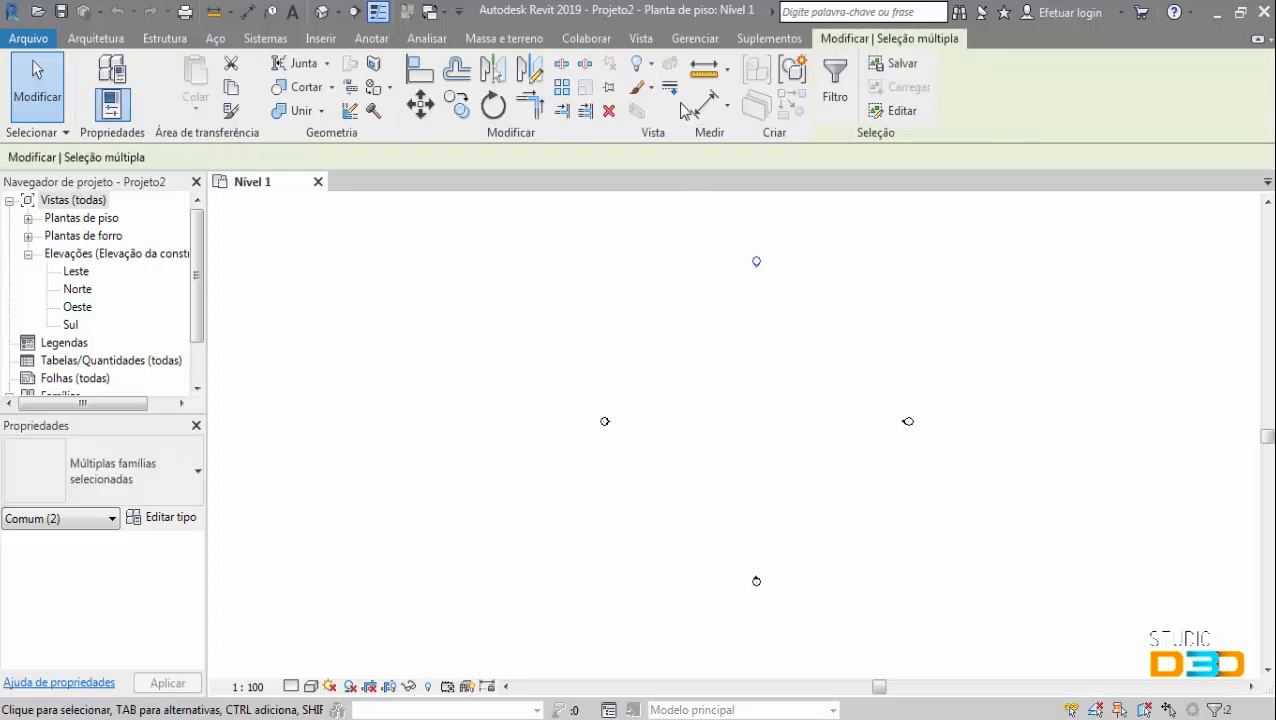
left_click(638, 39)
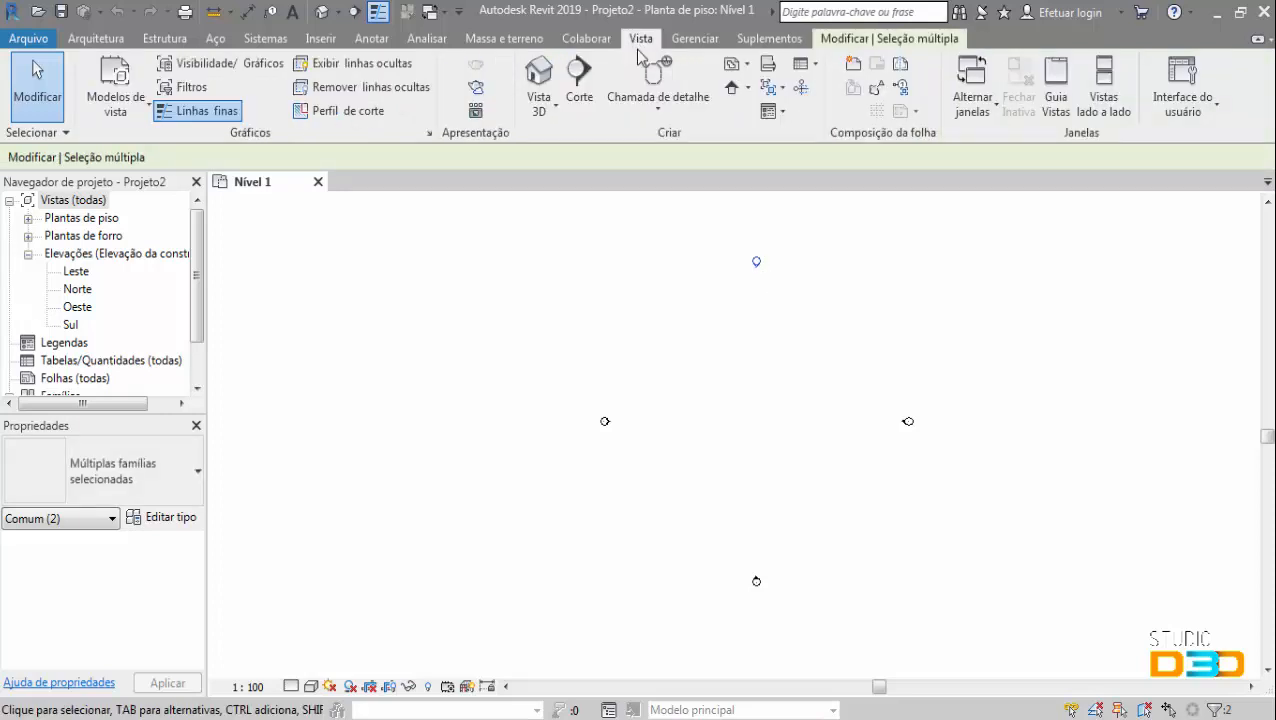
left_click(745, 97)
left_click(774, 118)
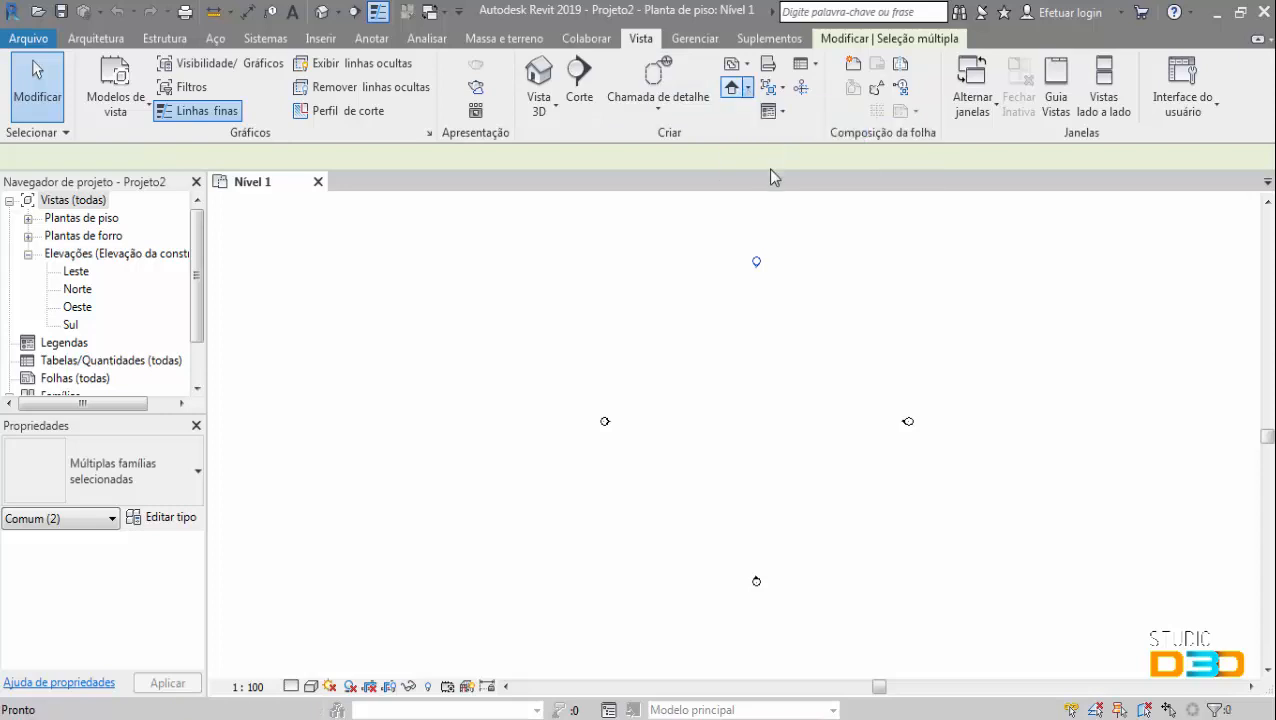
scroll(775, 300, "up", 5)
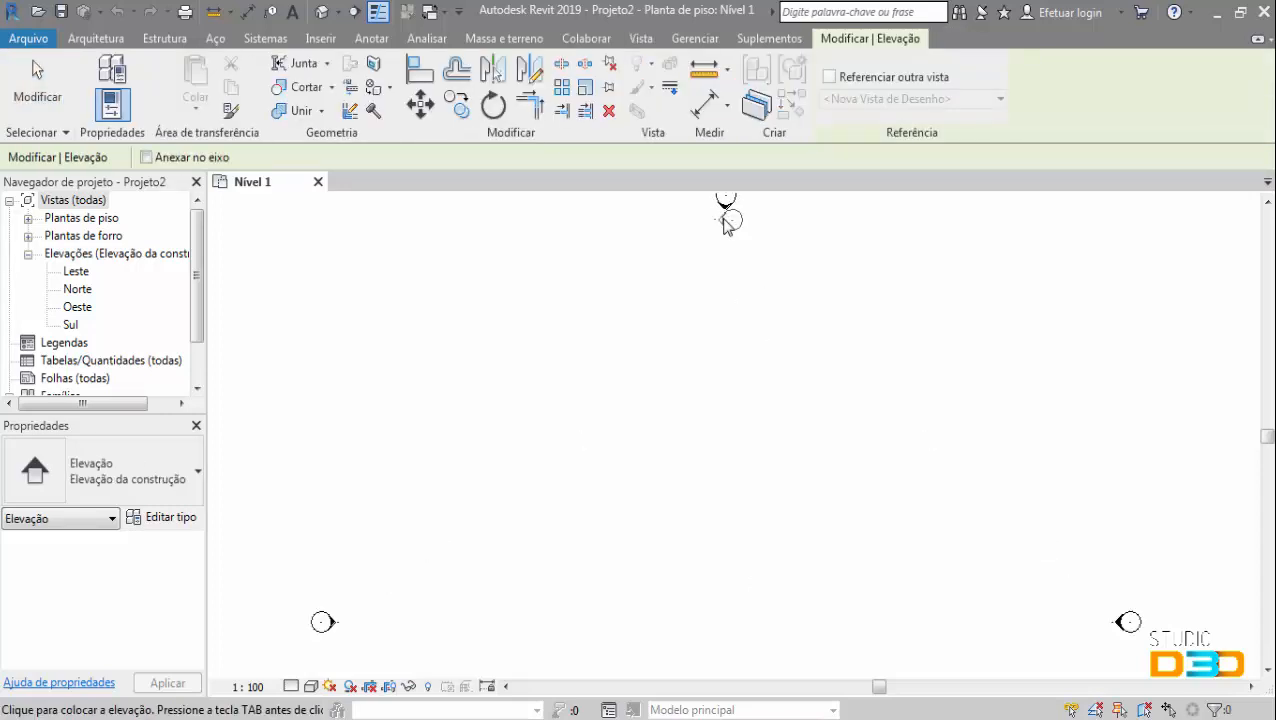
middle_click_drag(691, 251, 706, 369)
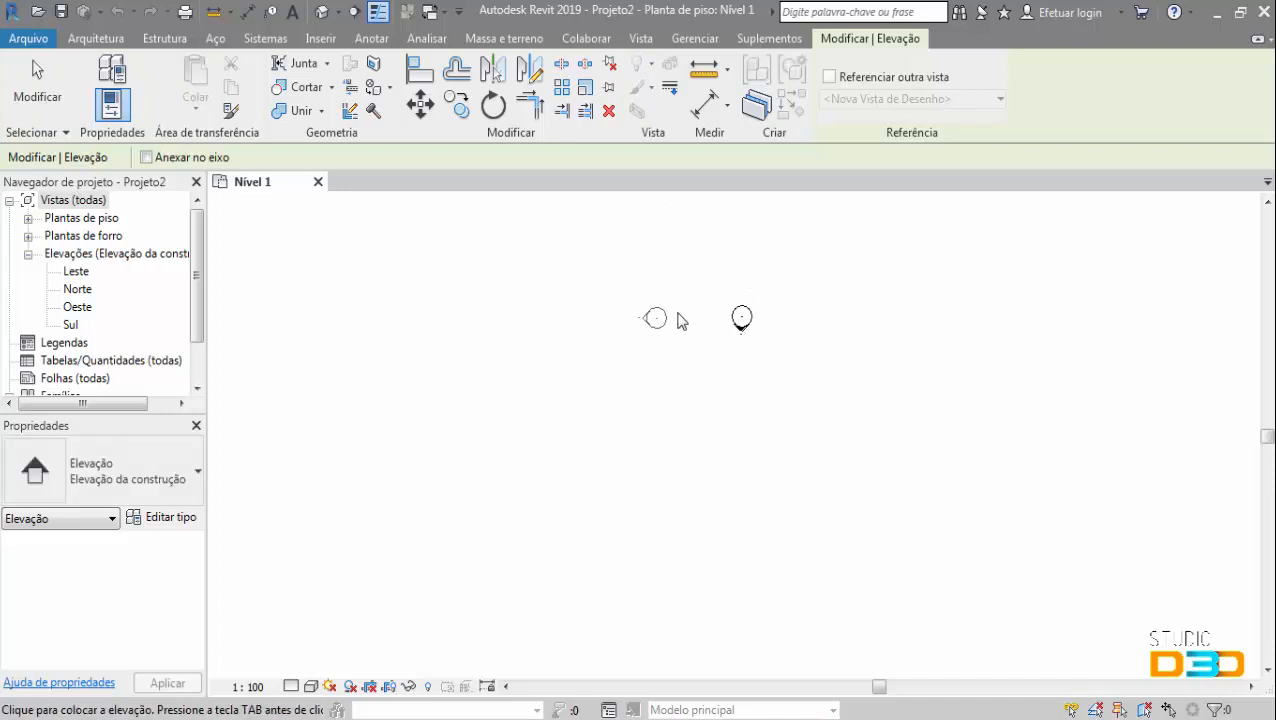
key("Escape")
scroll(803, 322, "up", 5)
scroll(790, 316, "down", 2)
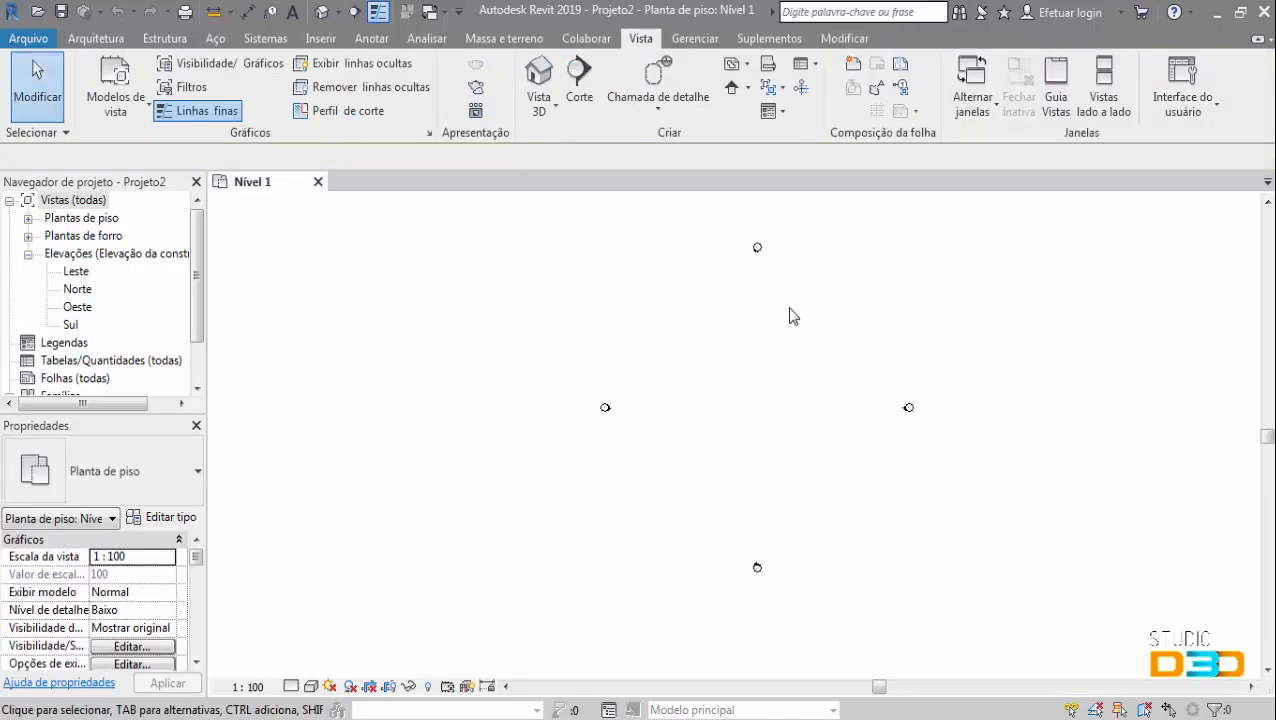
middle_click_drag(793, 314, 782, 333)
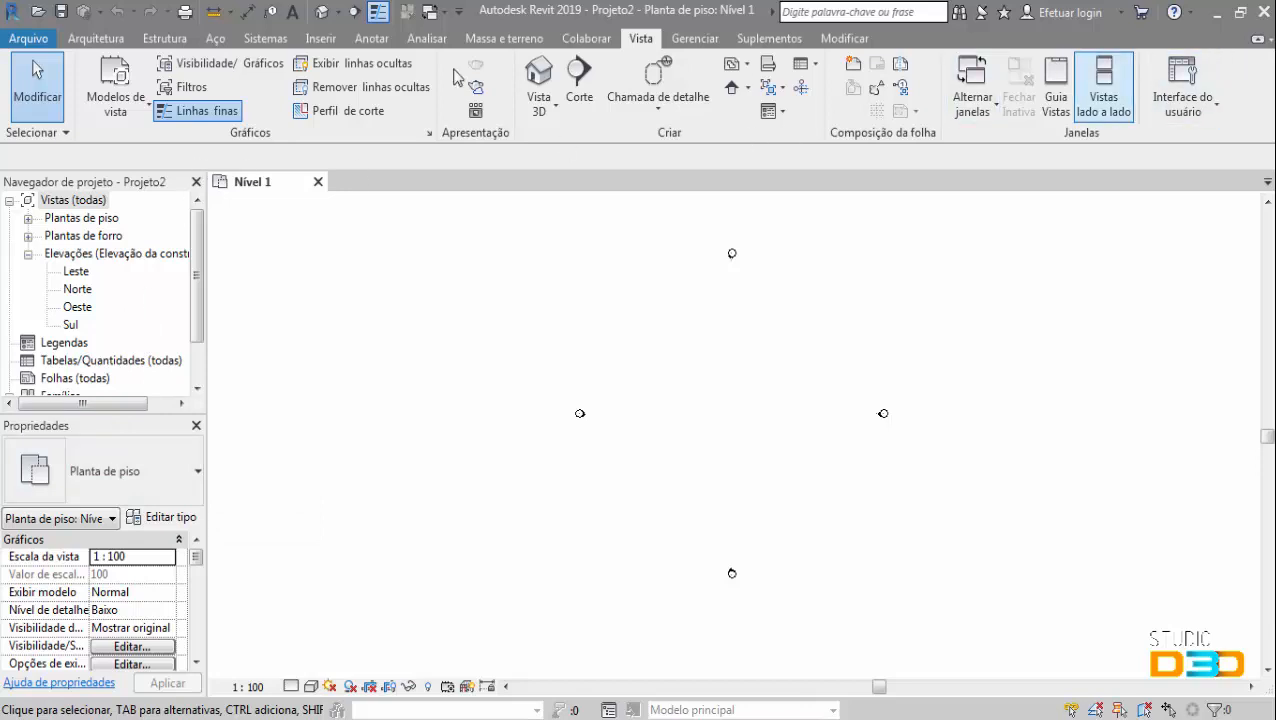
- Review the architecture, steel, systems and insert tool sets, plus the modification tools offered for the west elevation marker
left_click(96, 38)
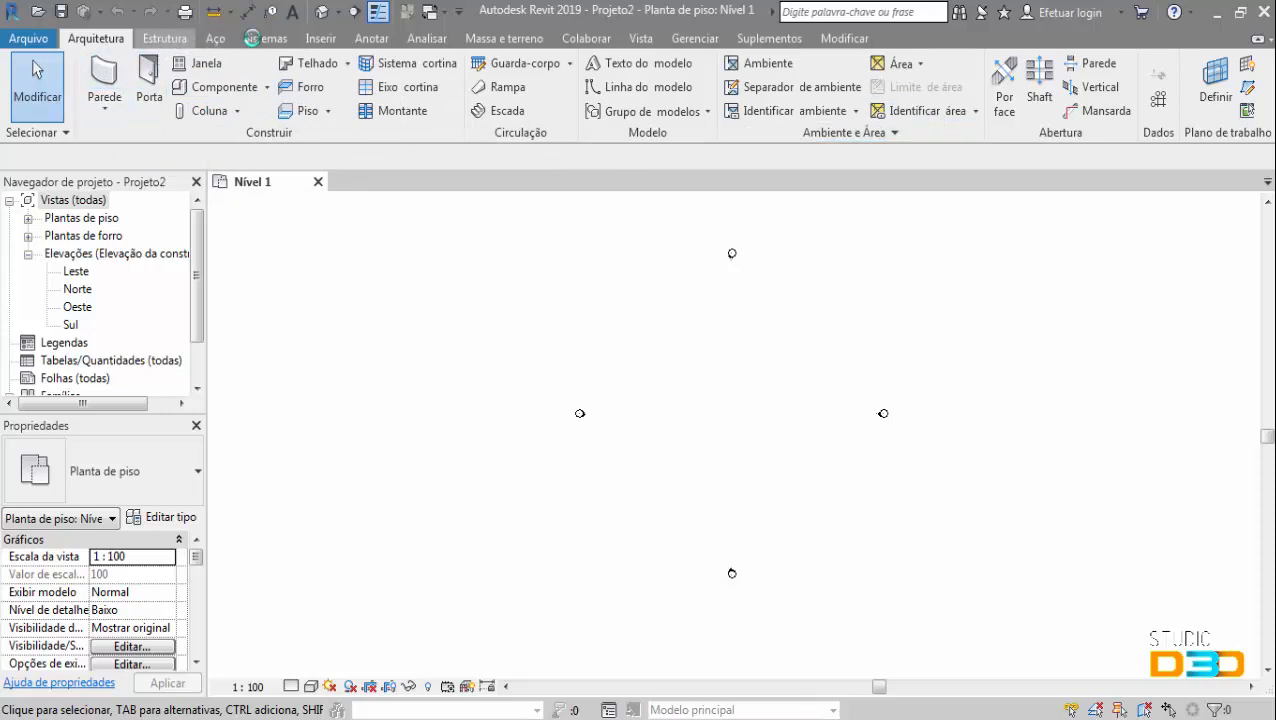
scroll(318, 48, "down", 1)
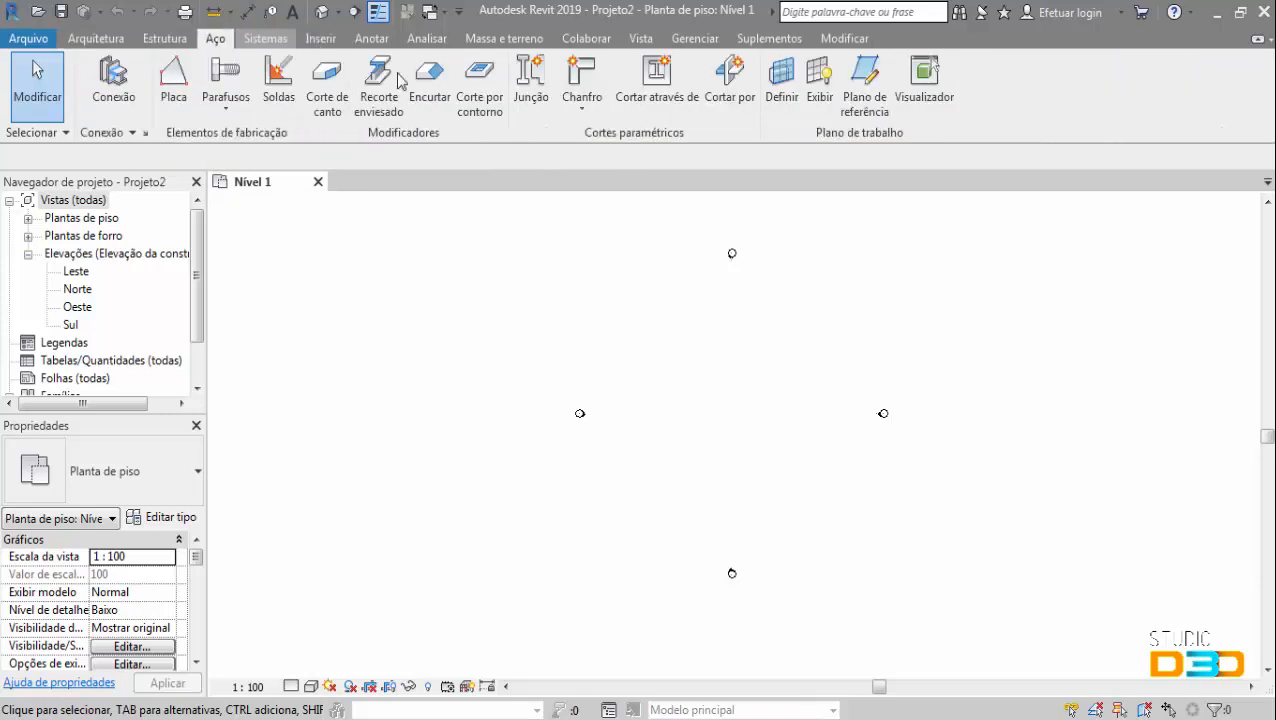
scroll(340, 52, "down", 1)
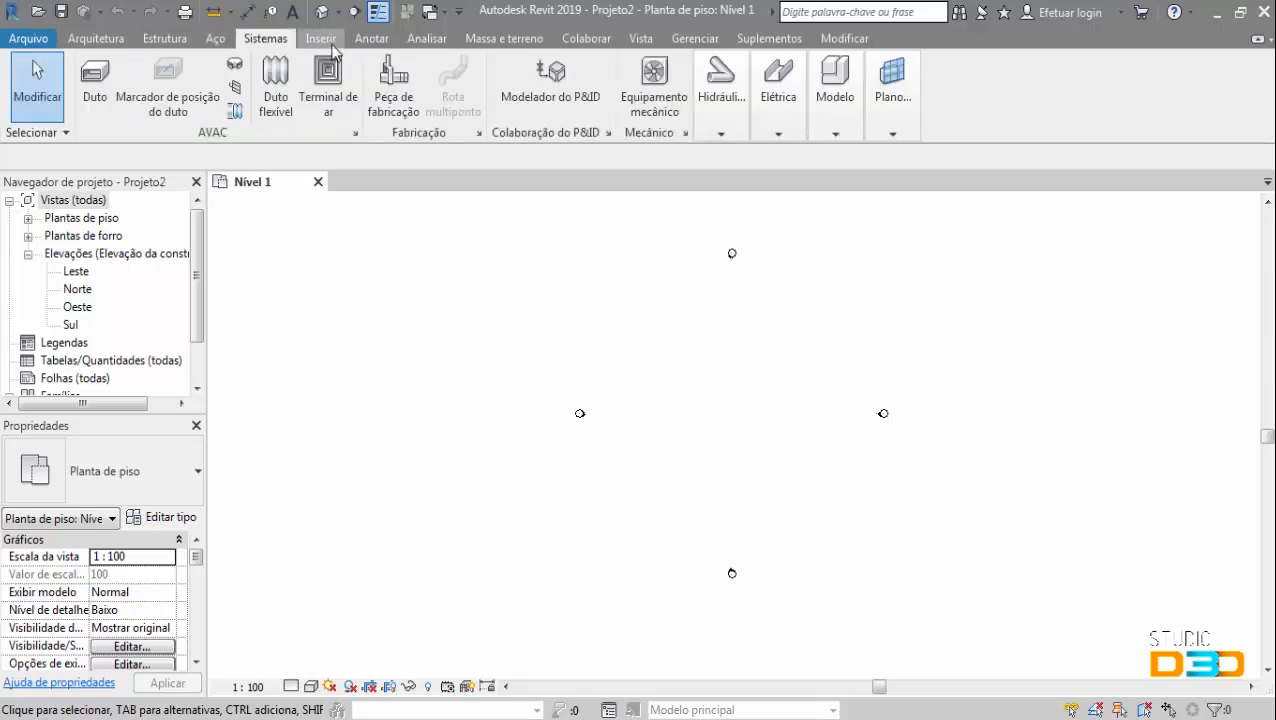
scroll(333, 48, "down", 1)
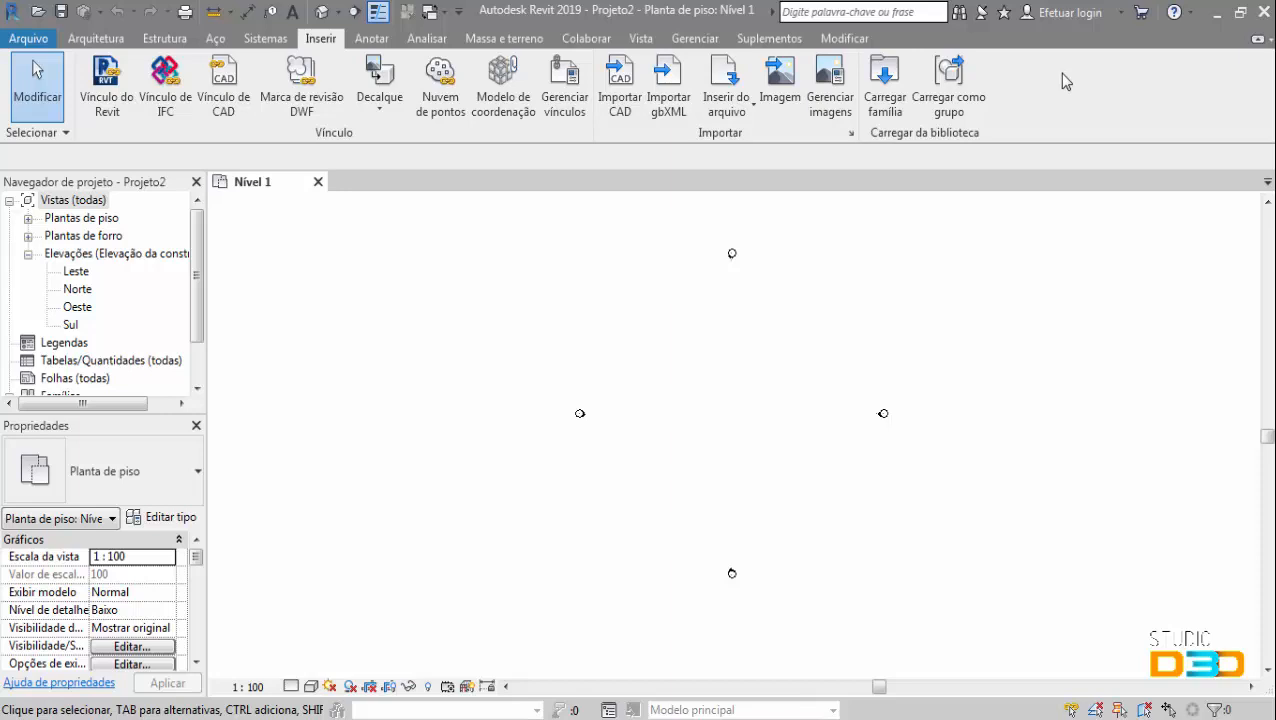
left_click_drag(513, 340, 670, 491)
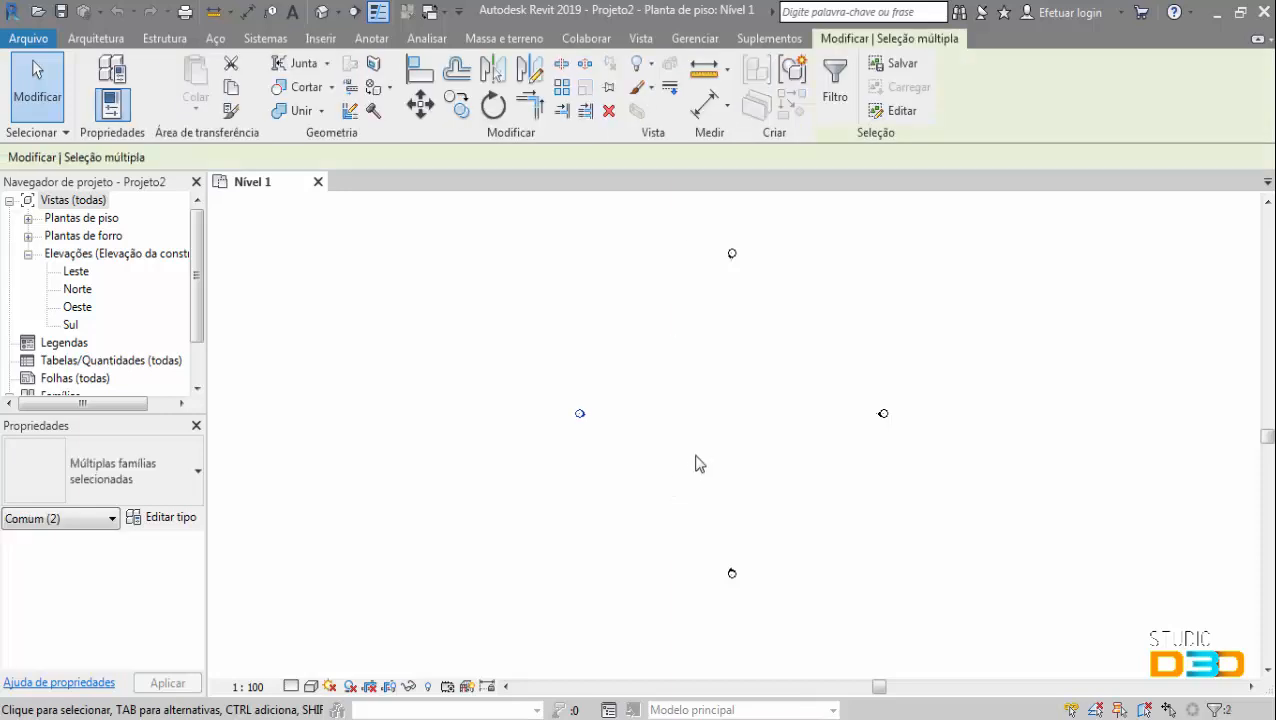
left_click(757, 413)
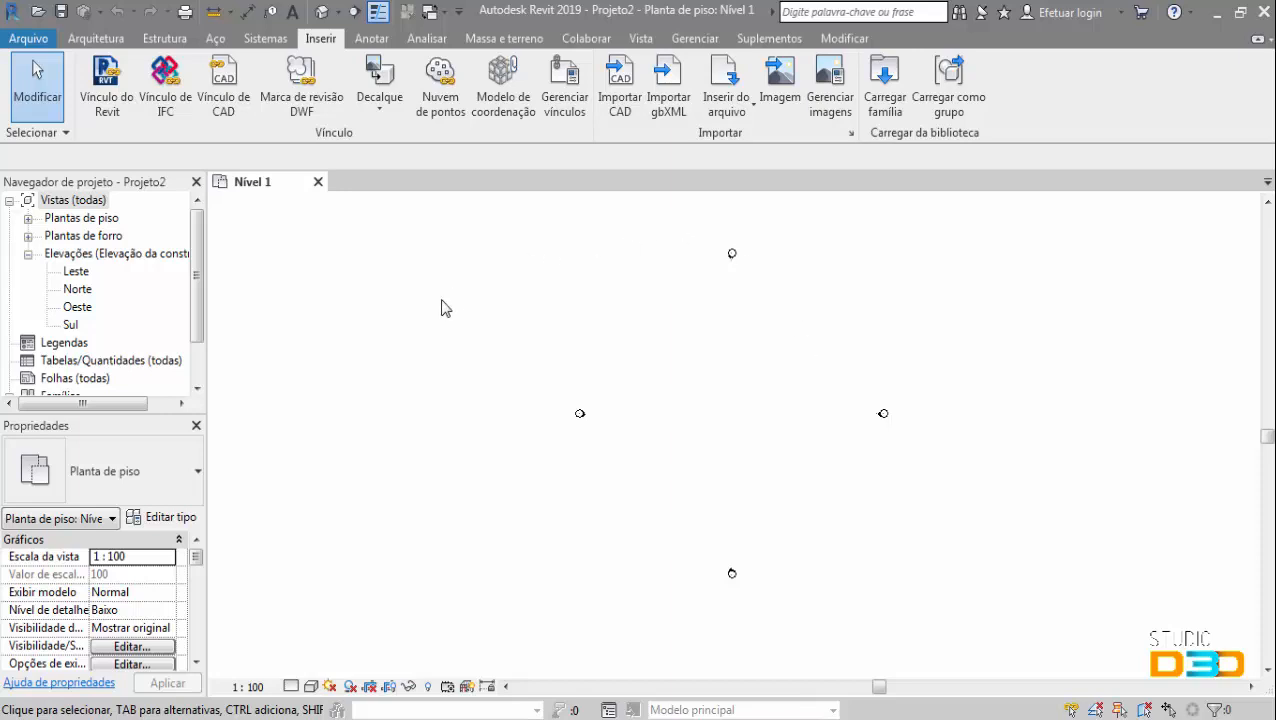
left_click(102, 42)
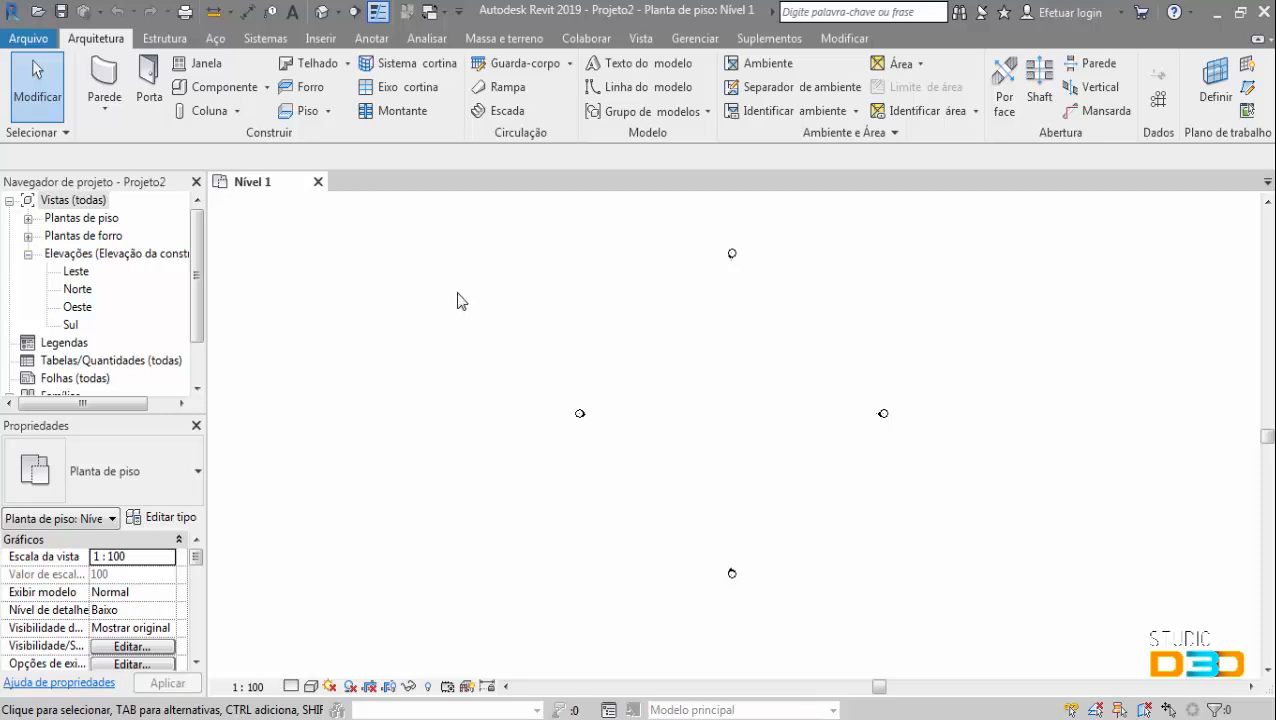
- Expand the Plantas de piso branch in the Project Browser and open the default 3D view
left_click(27, 219)
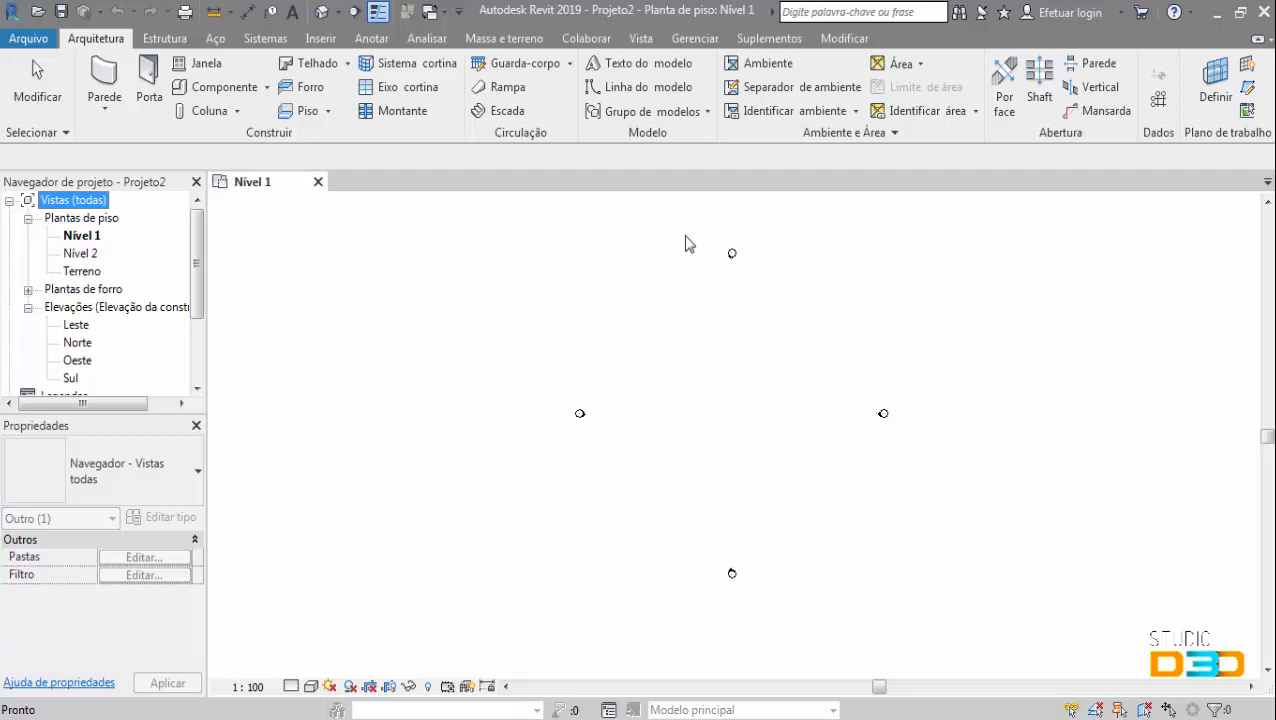
left_click(321, 12)
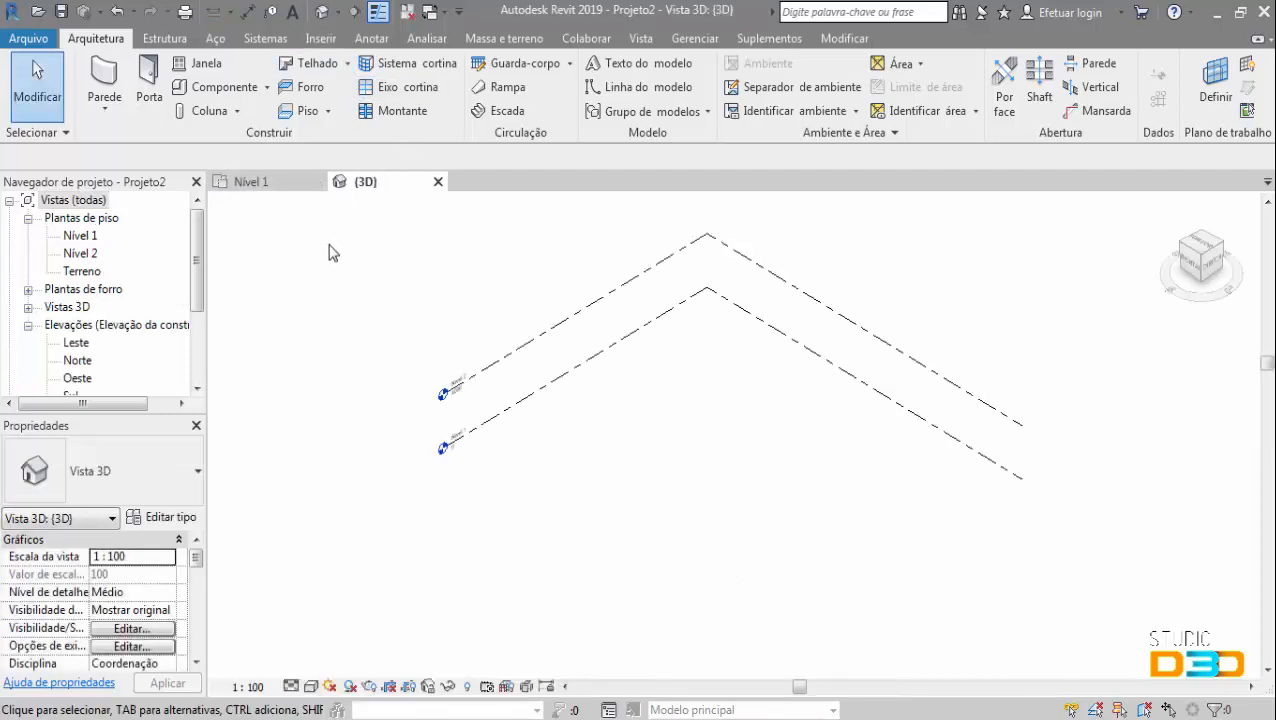
- Tile the 3D view and the Nível 1 floor plan side by side
key("w")
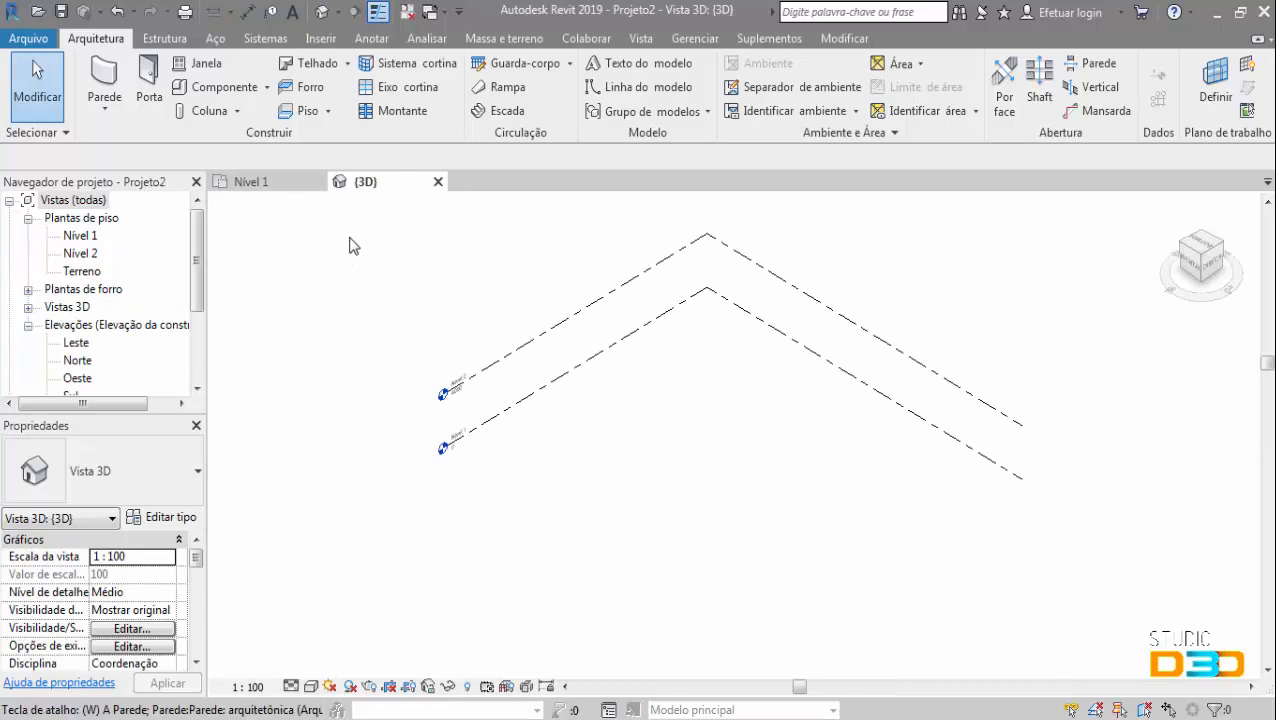
key("t")
middle_click_drag(647, 441, 450, 387)
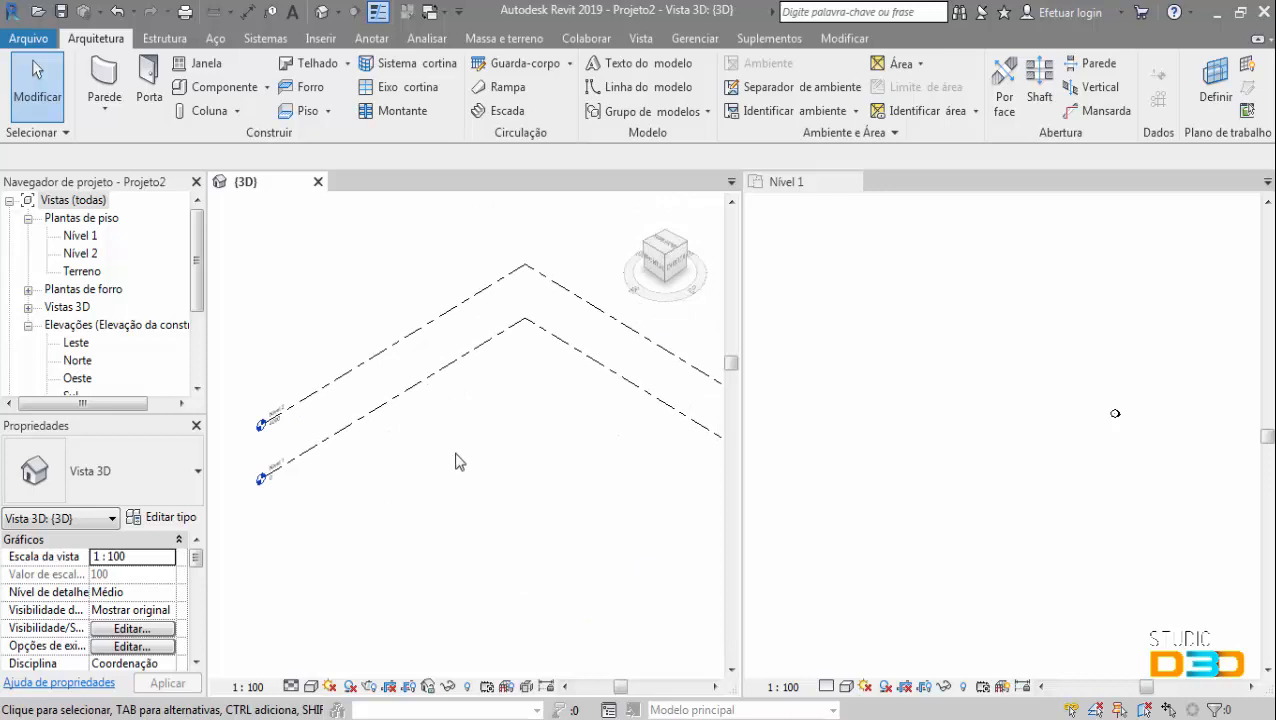
- Frame the four elevation markers in the Nível 1 floor plan view
left_click(1091, 430)
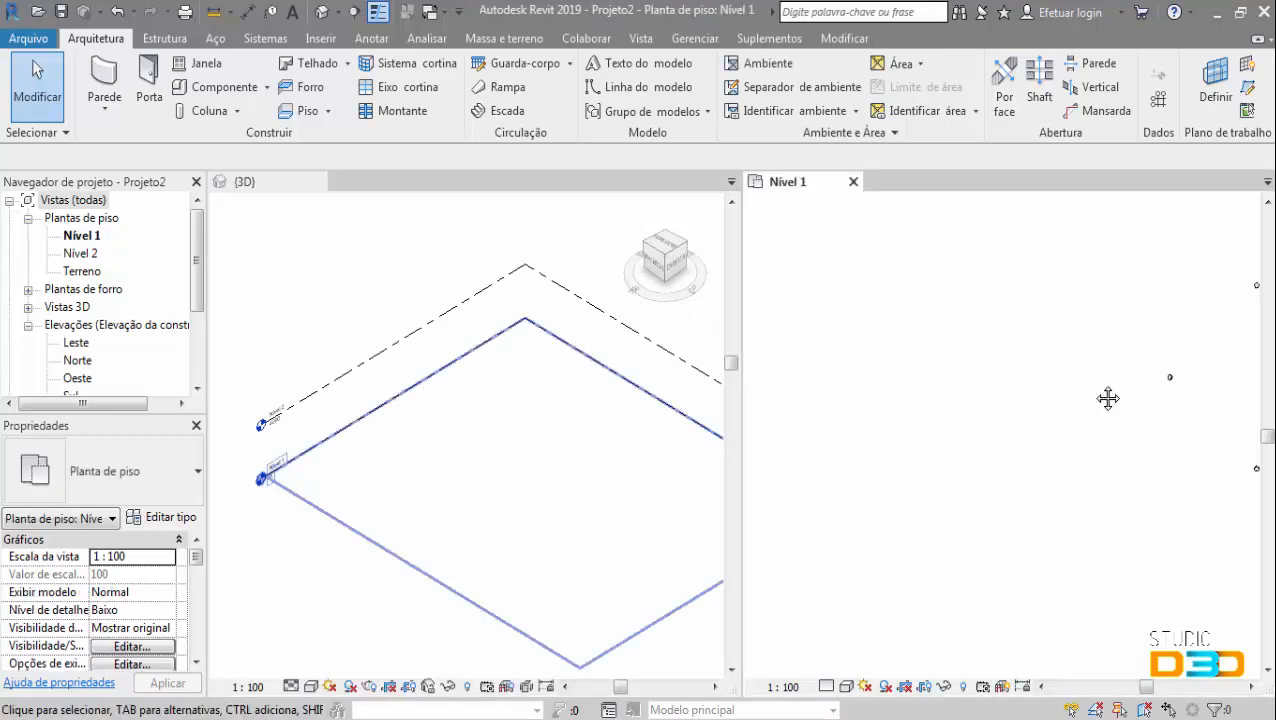
middle_click_drag(1108, 399, 814, 486)
scroll(968, 441, "up", 1)
middle_click_drag(990, 410, 1008, 361)
scroll(974, 388, "up", 1)
- Save the project on the desktop (Área de Trabalho) as a project file named "aula 01"
left_click(29, 40)
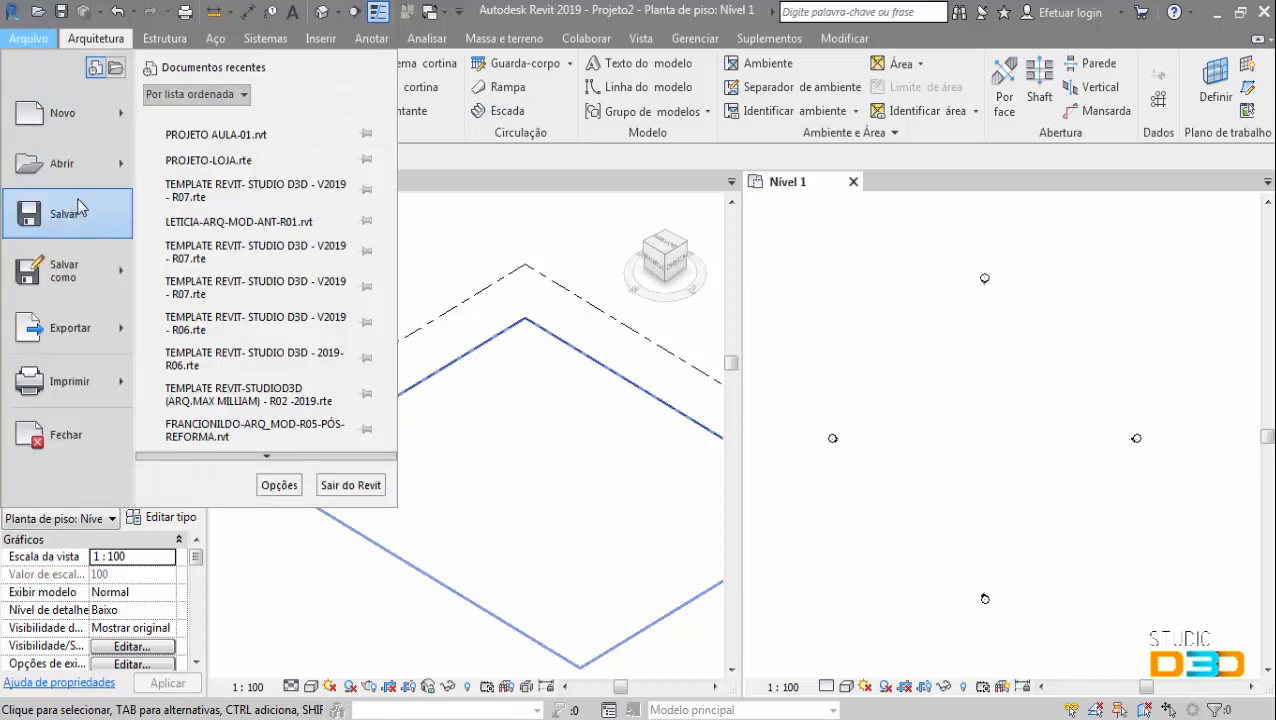
mouse_move(100, 275)
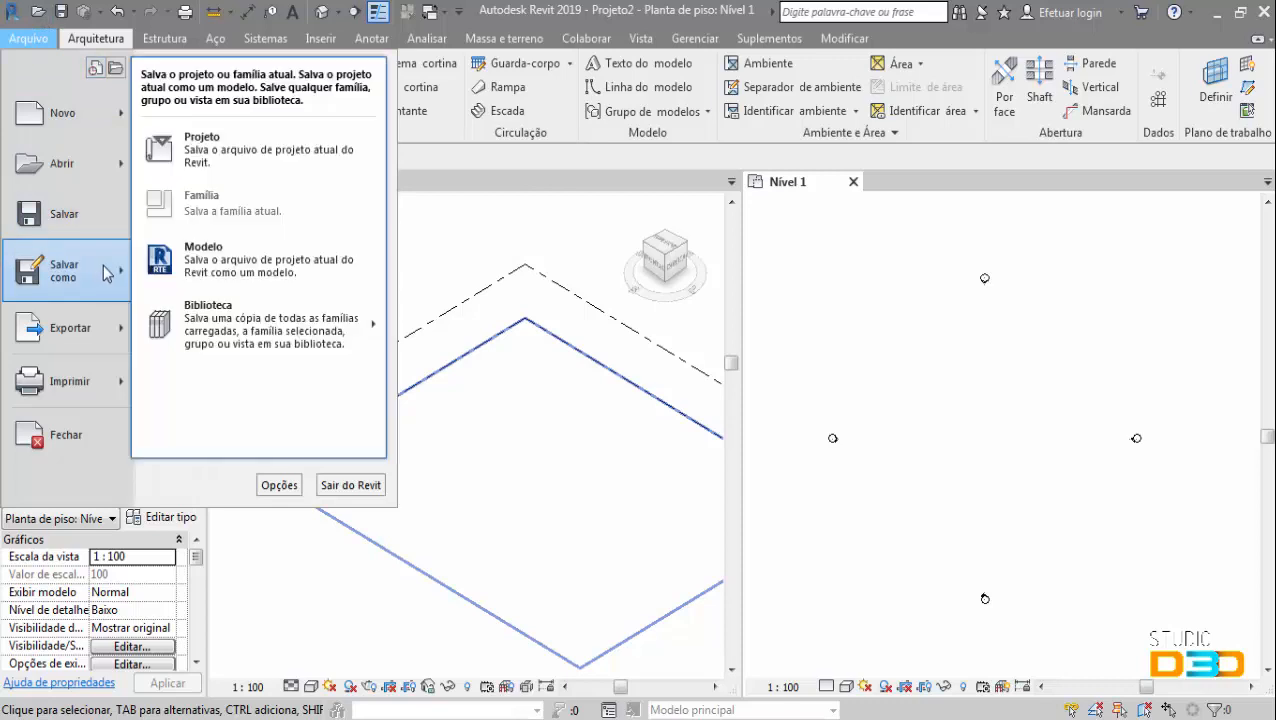
left_click(224, 147)
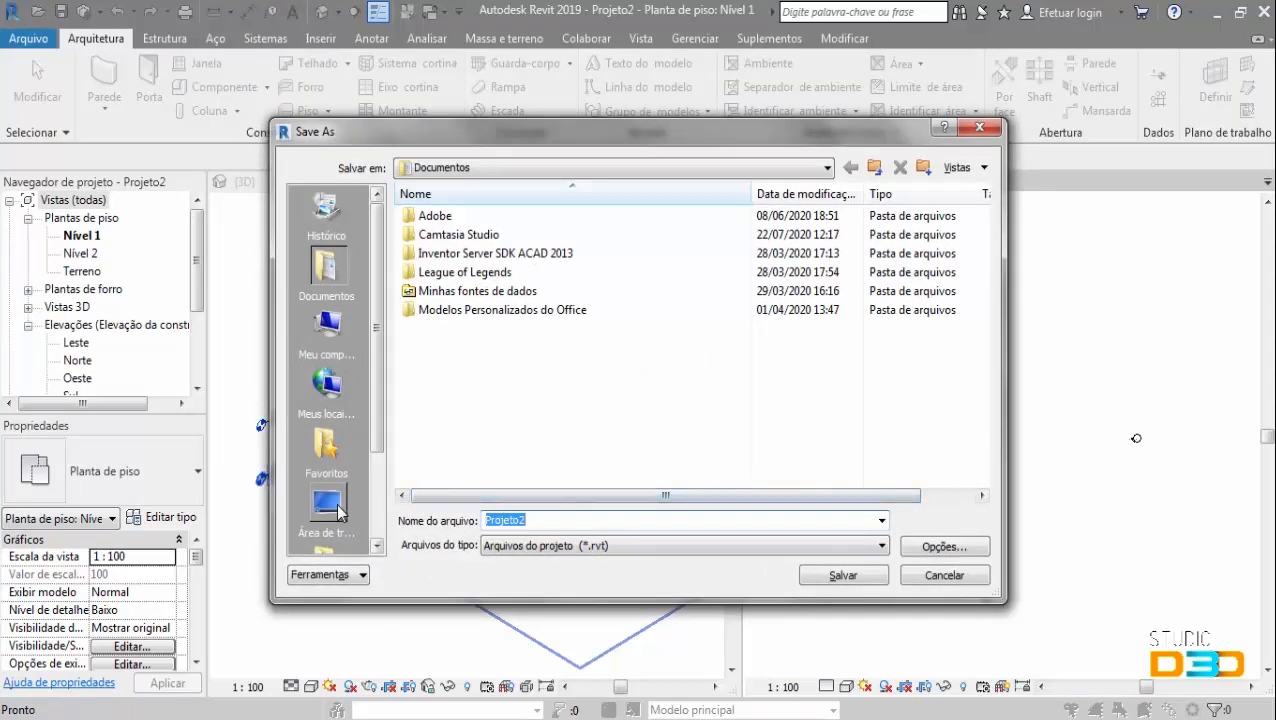
left_click(355, 502)
double_click(478, 521)
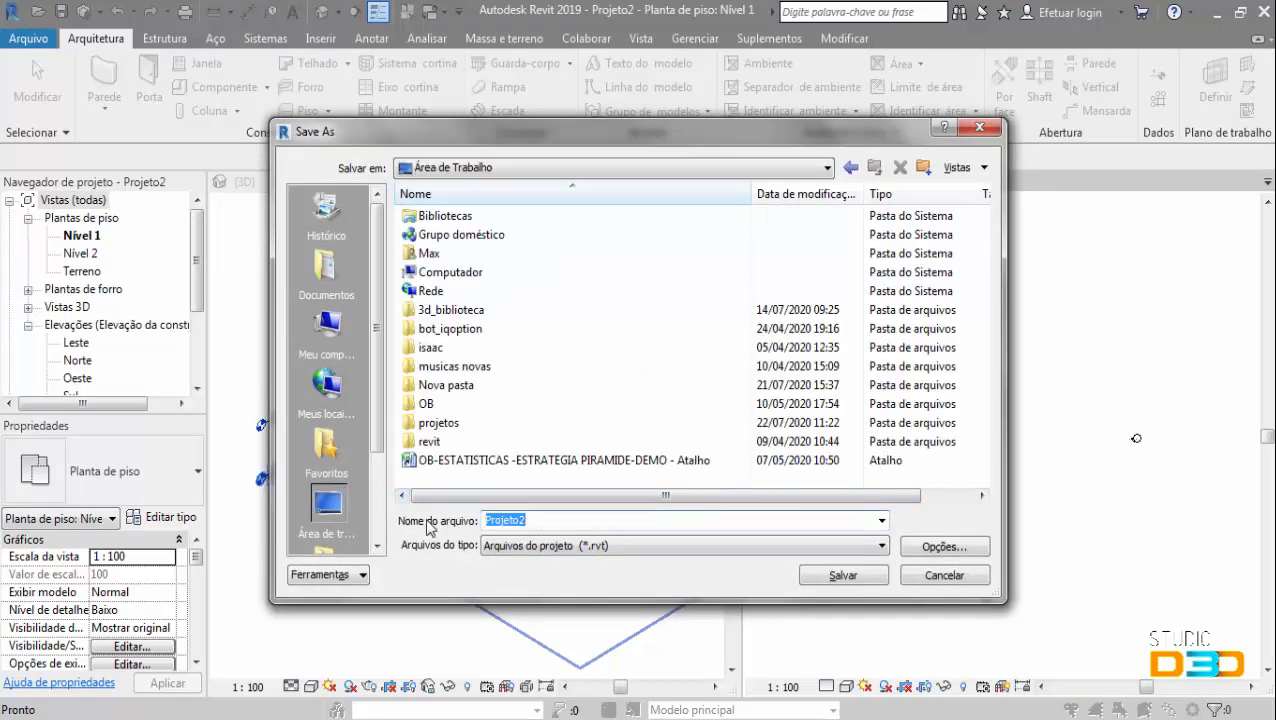
type("aula 01")
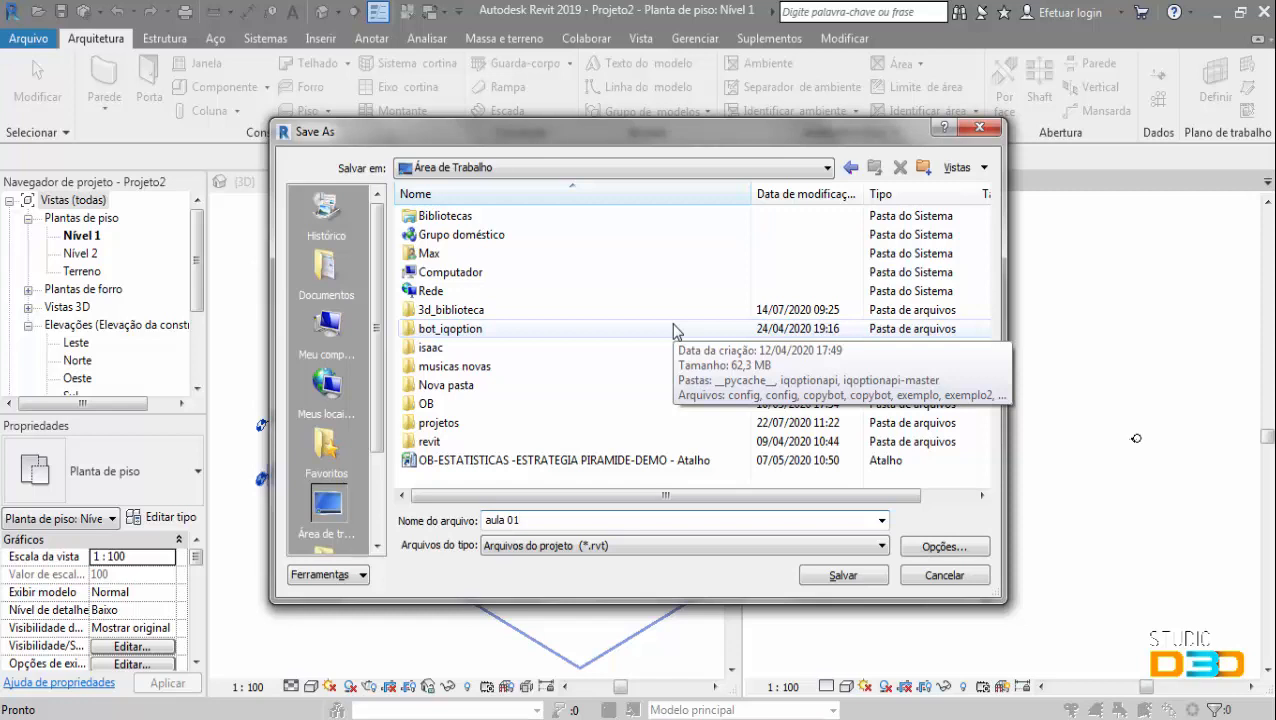
left_click(843, 575)
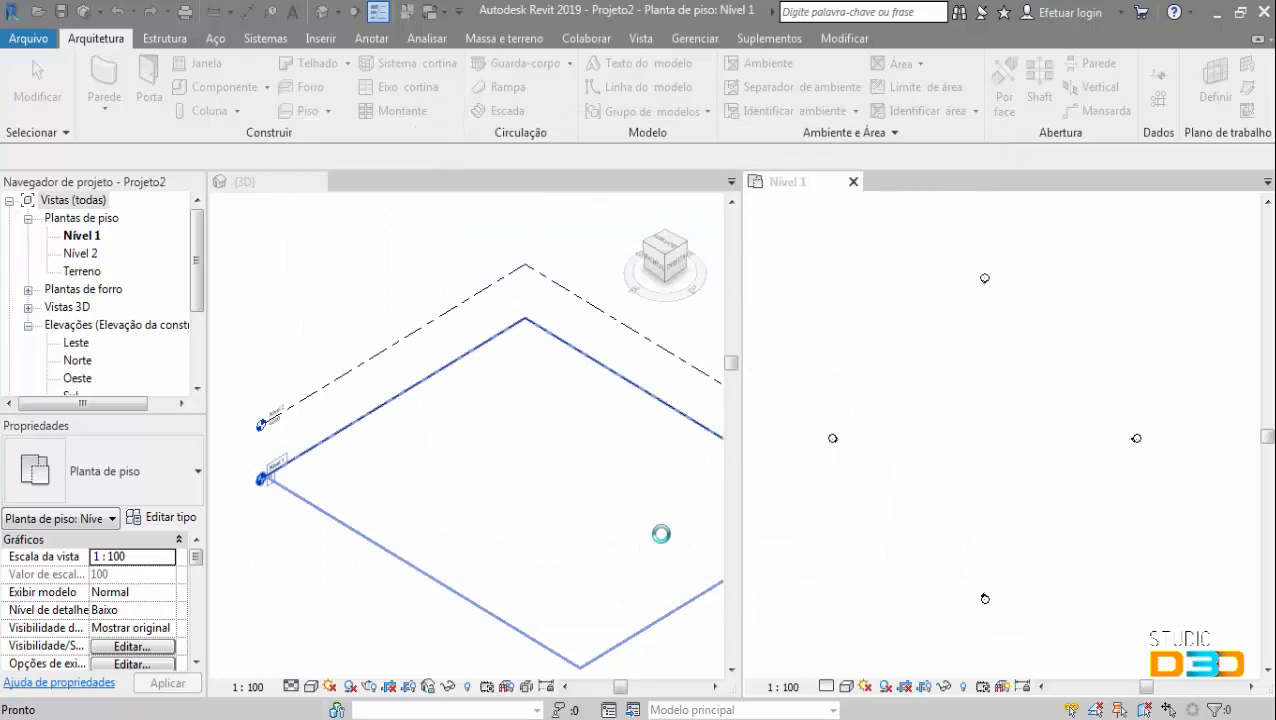
- Open the Sul elevation from the Elevações branch of the Project Browser and show its level heads up close
left_click(604, 474)
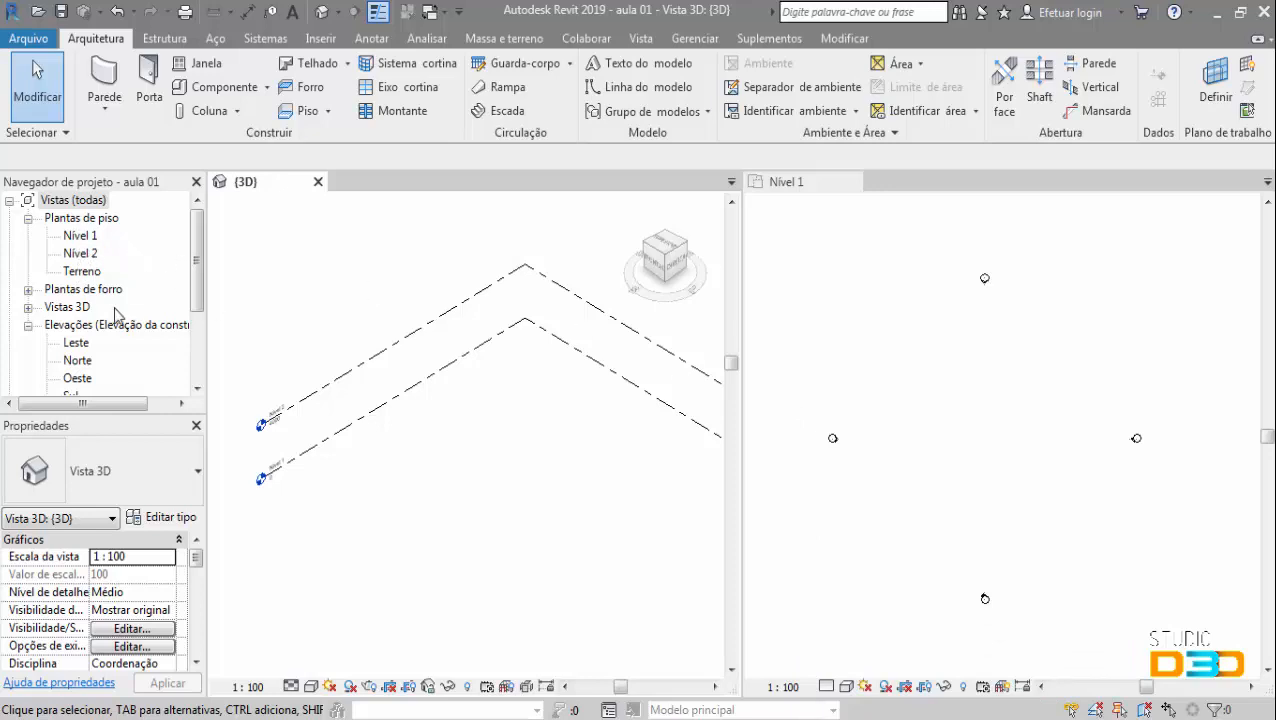
scroll(305, 437, "up", 2)
scroll(304, 437, "down", 1)
middle_click_drag(304, 437, 348, 442)
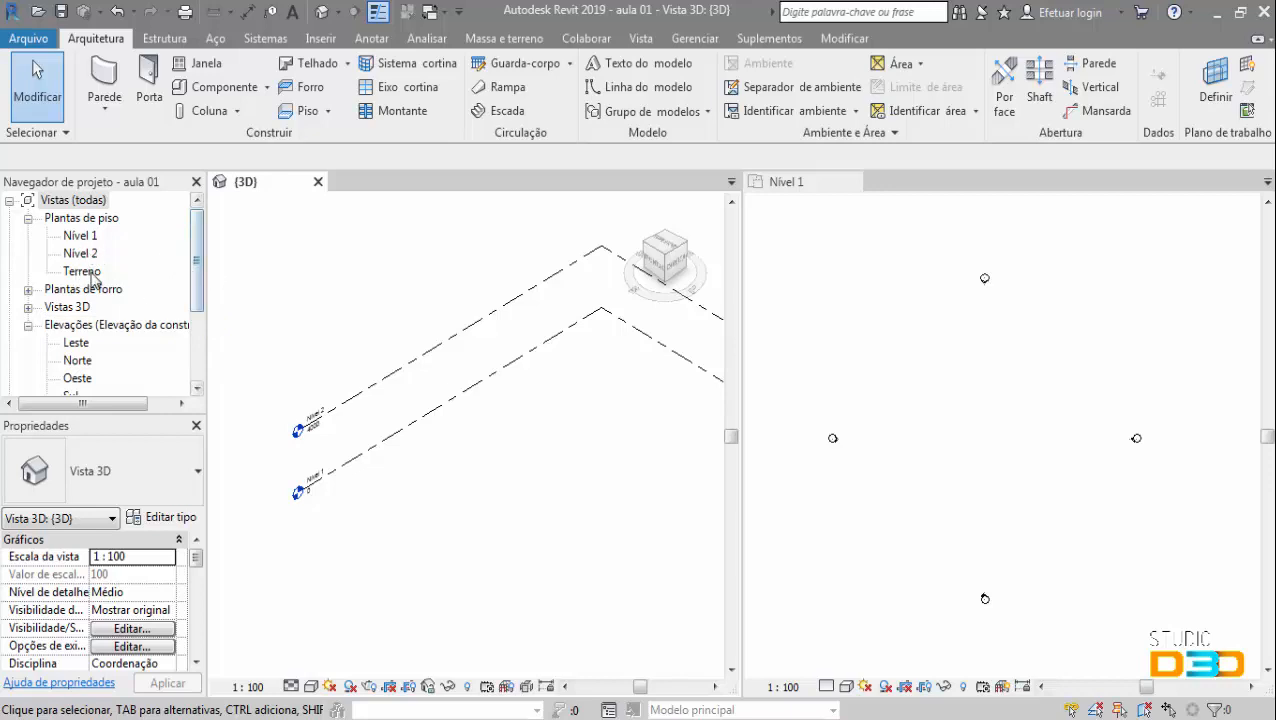
left_click_drag(199, 298, 199, 338)
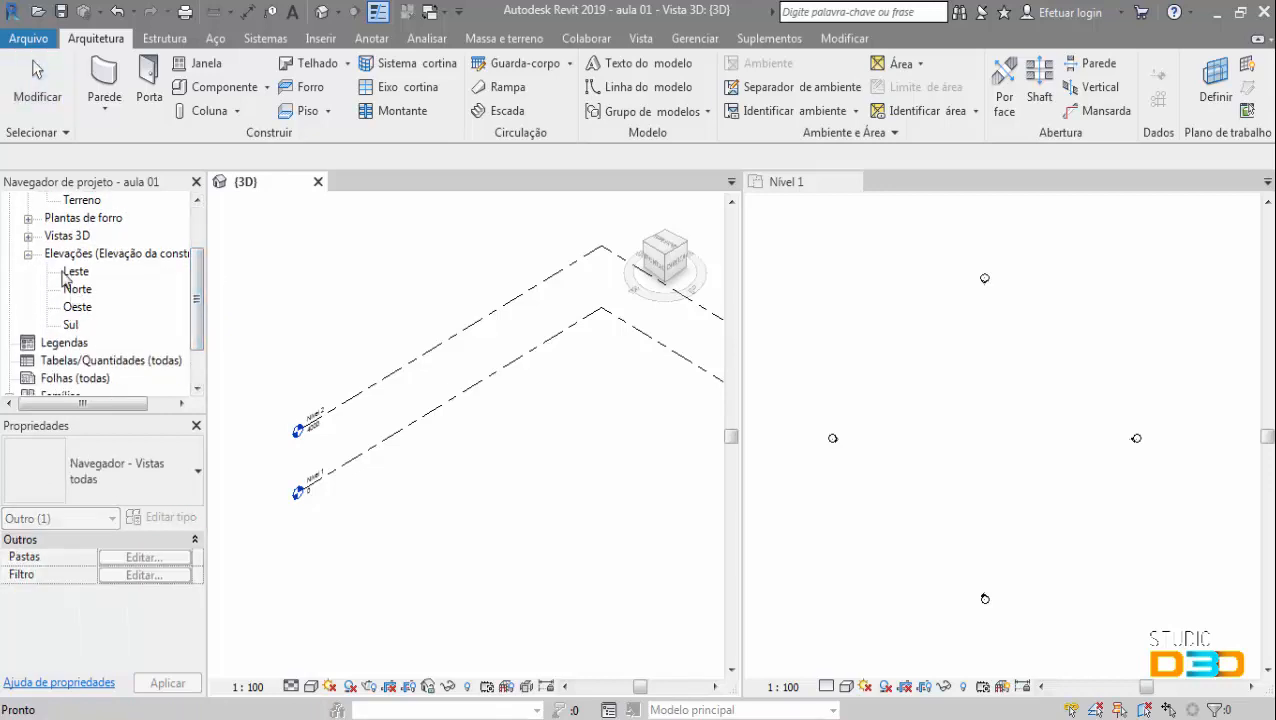
left_click(28, 255)
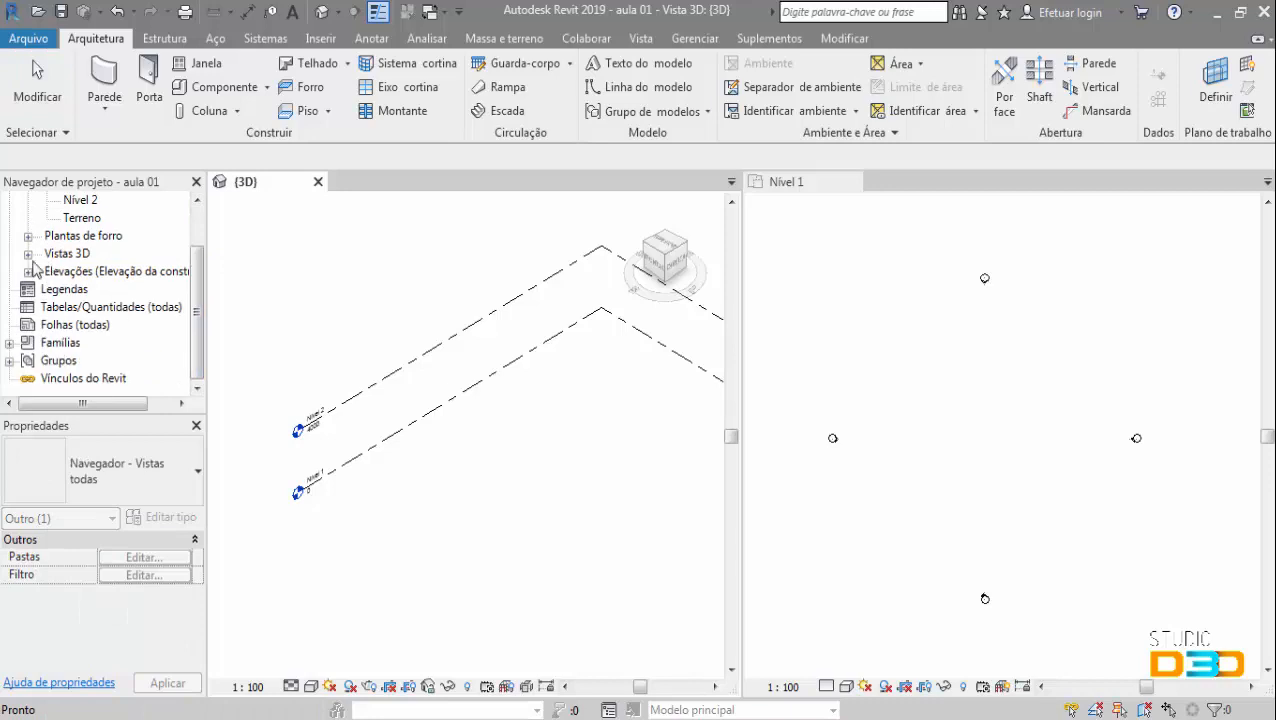
left_click(28, 272)
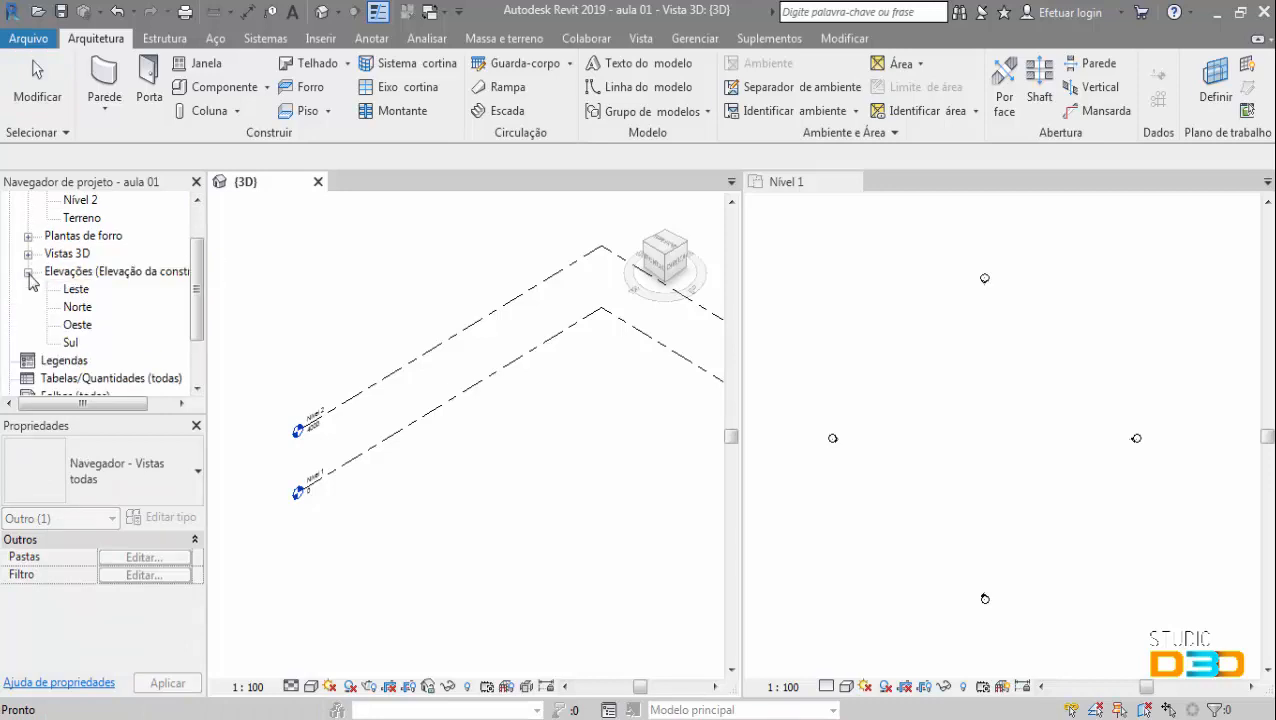
double_click(72, 342)
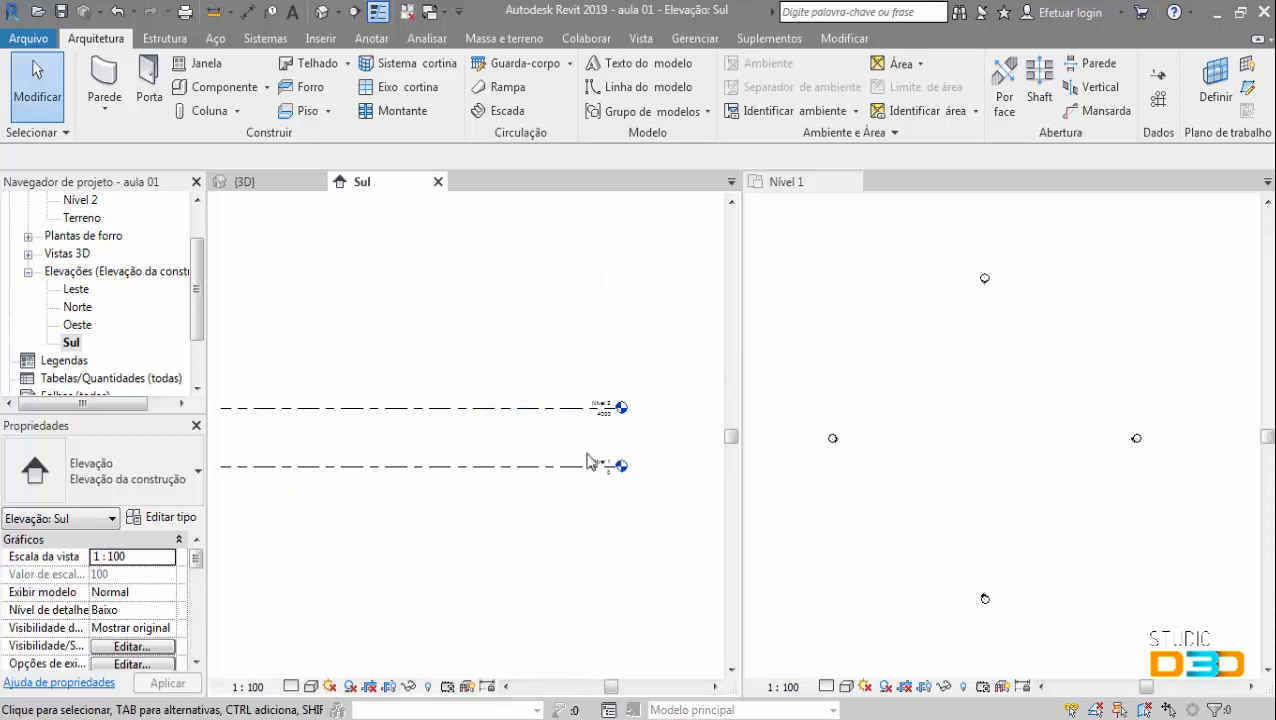
scroll(590, 460, "up", 5)
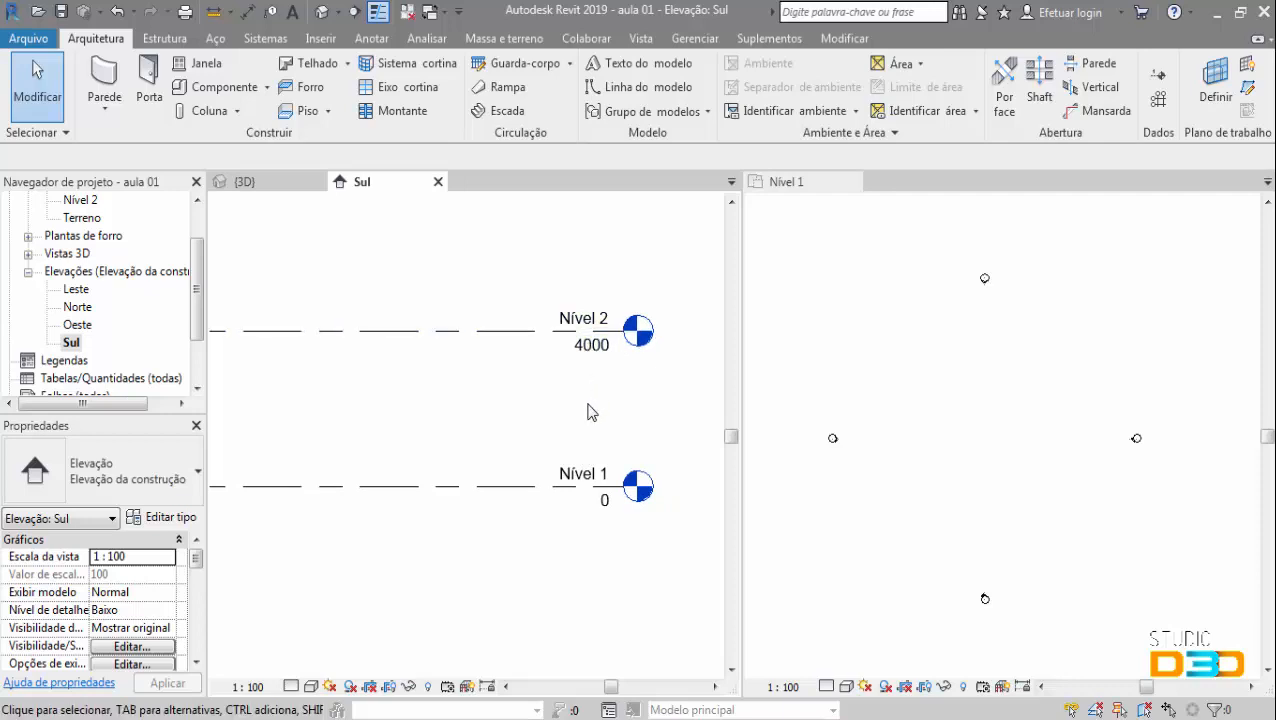
- Configure the project's linear units in the Comum discipline as metres with 2 decimal places and no unit symbol
key("u")
key("n")
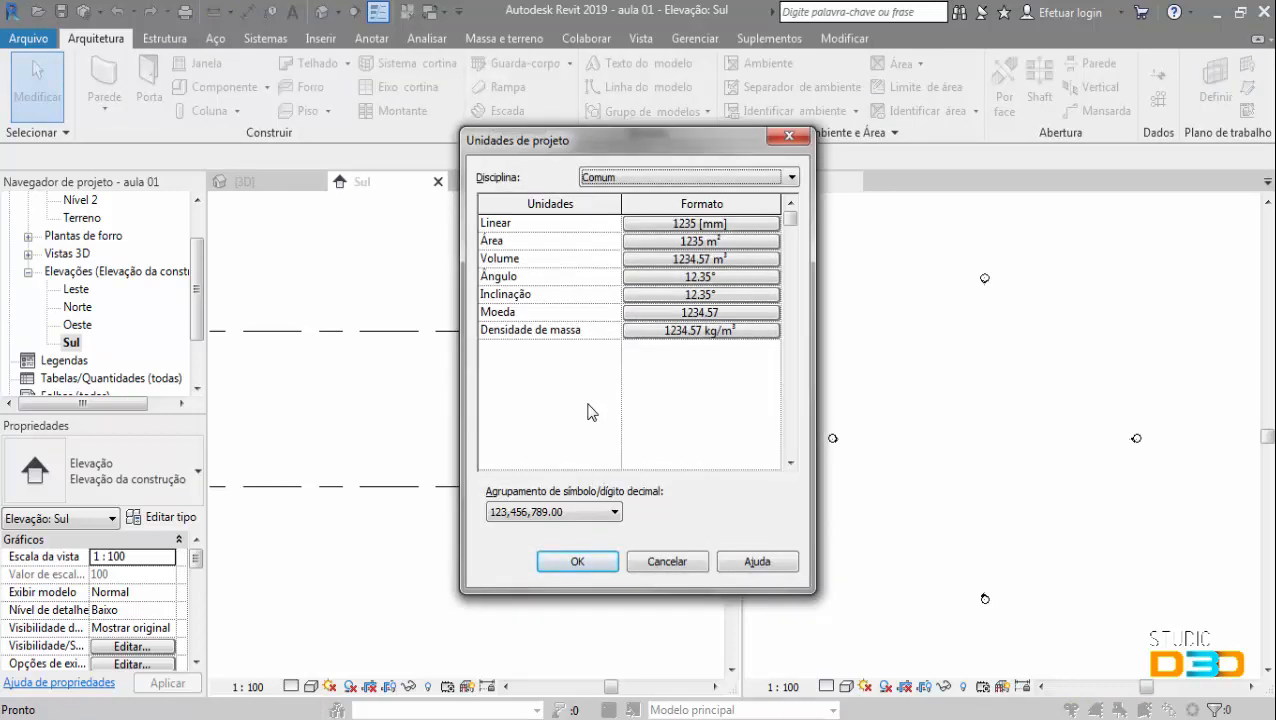
left_click(687, 180)
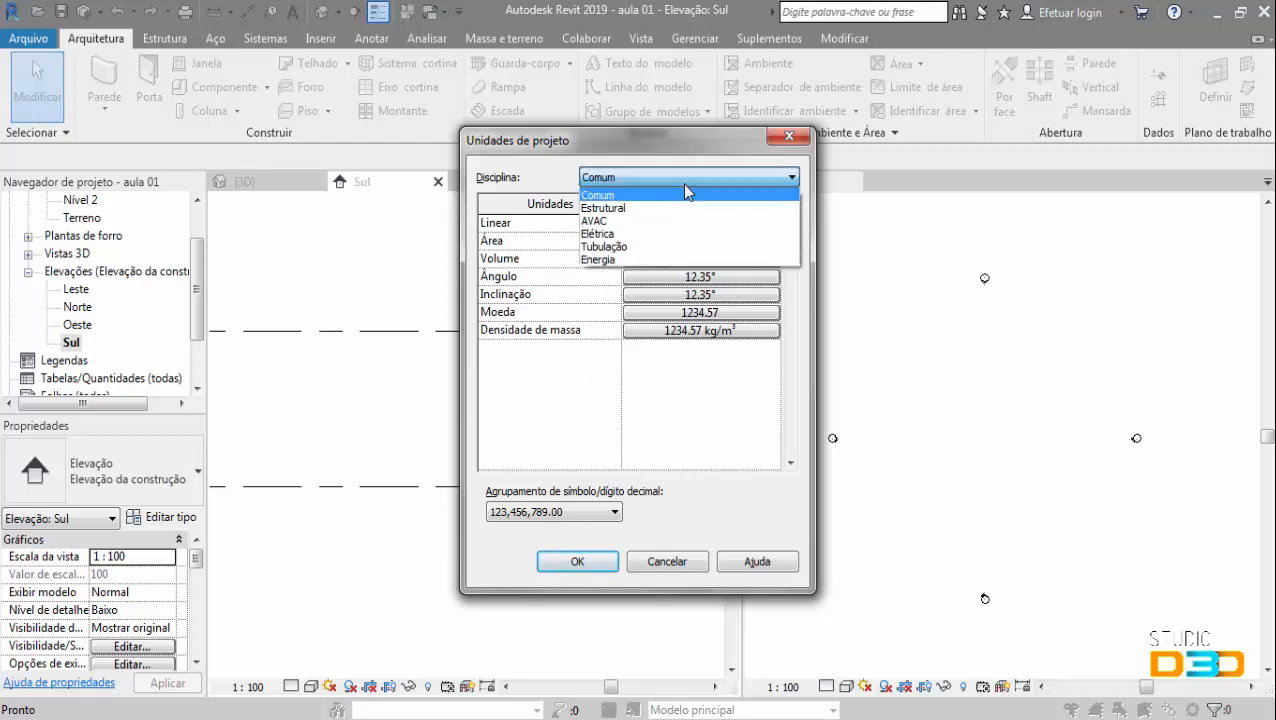
left_click(685, 193)
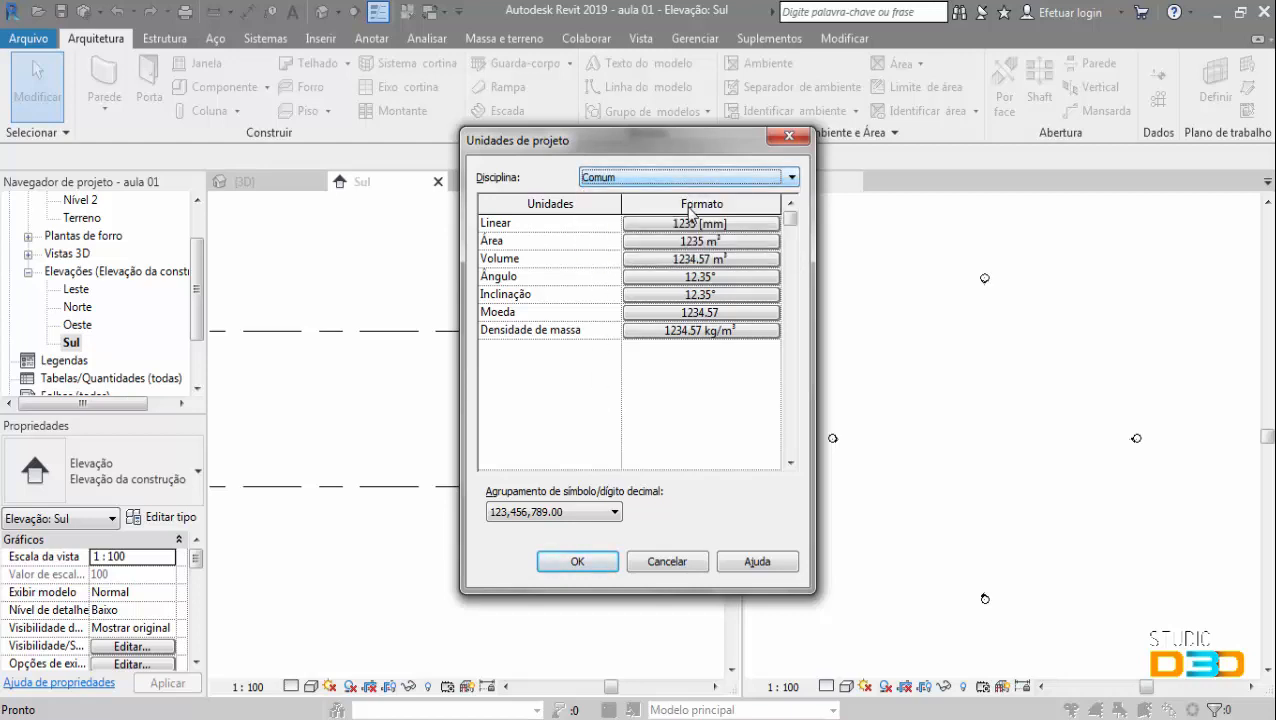
left_click(698, 223)
left_click(650, 260)
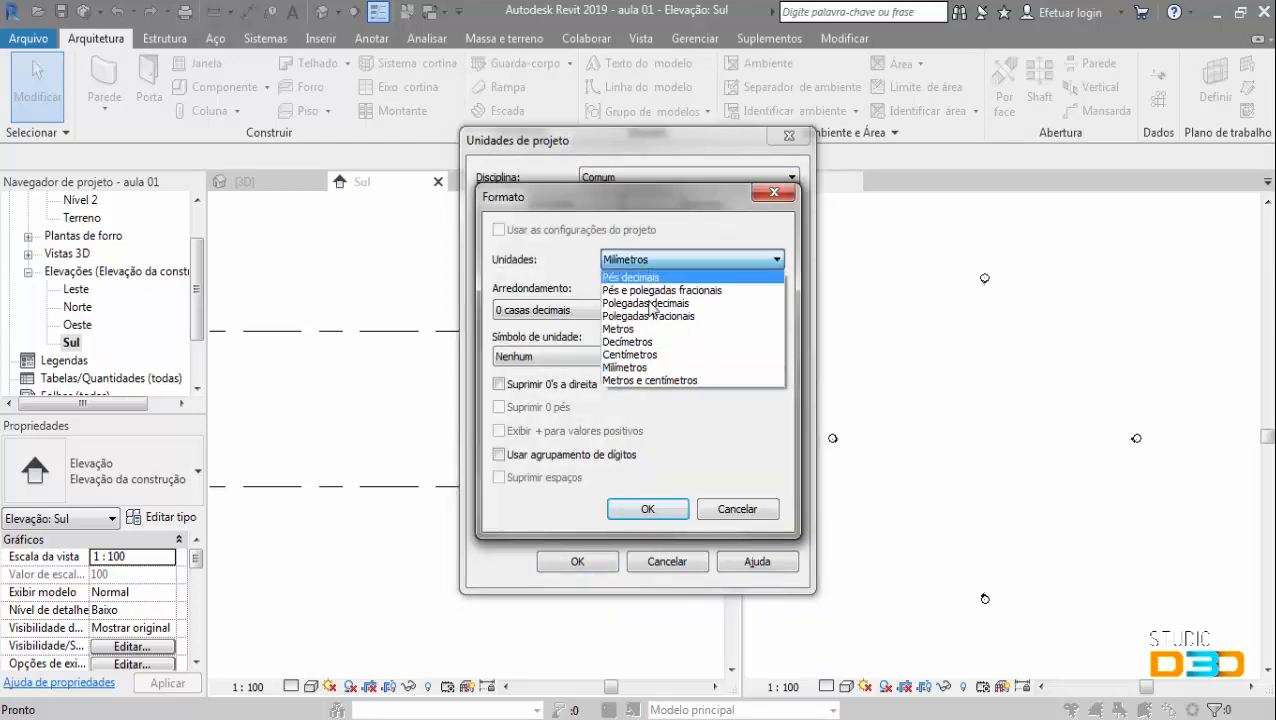
left_click(612, 328)
left_click(572, 318)
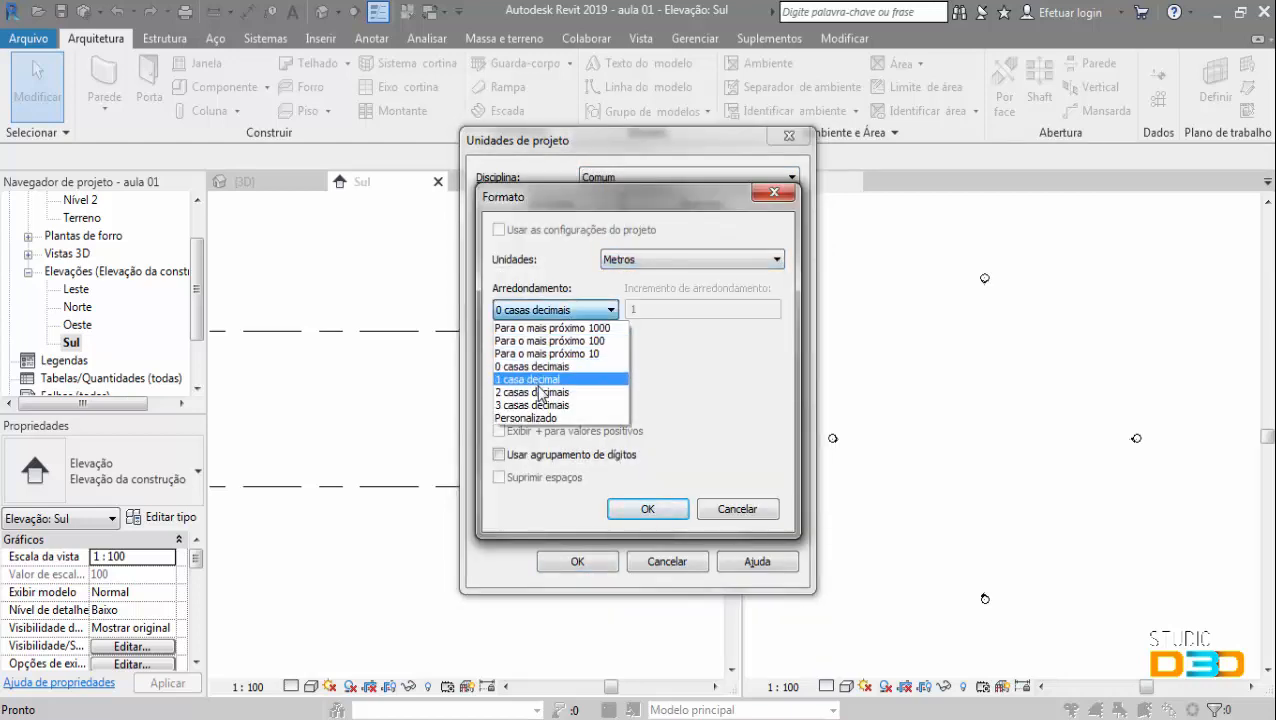
left_click(588, 392)
left_click(590, 357)
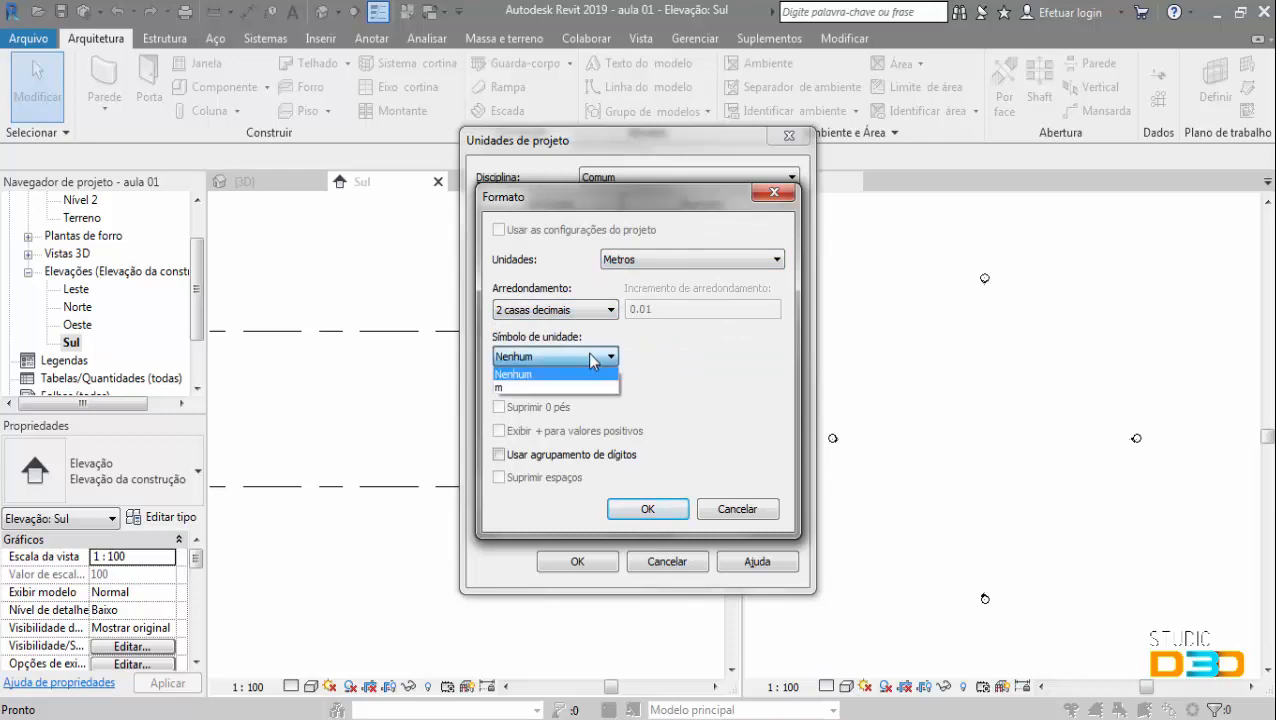
left_click(673, 373)
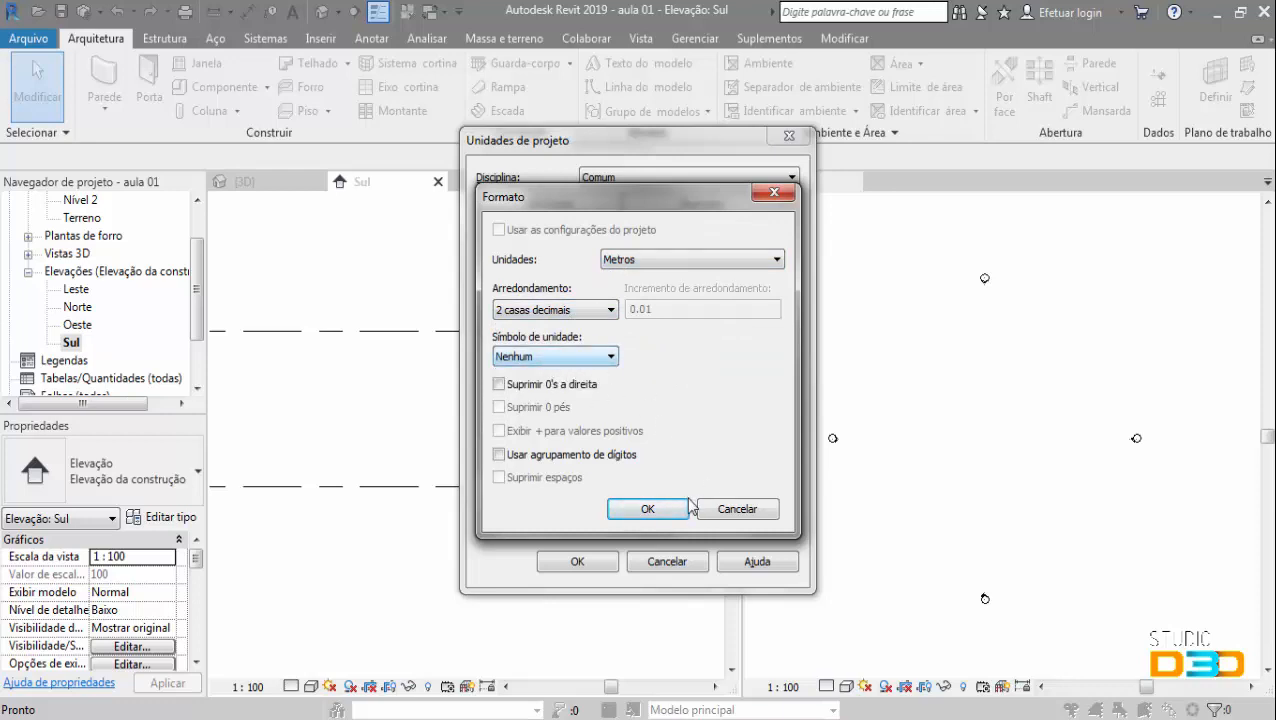
left_click(674, 511)
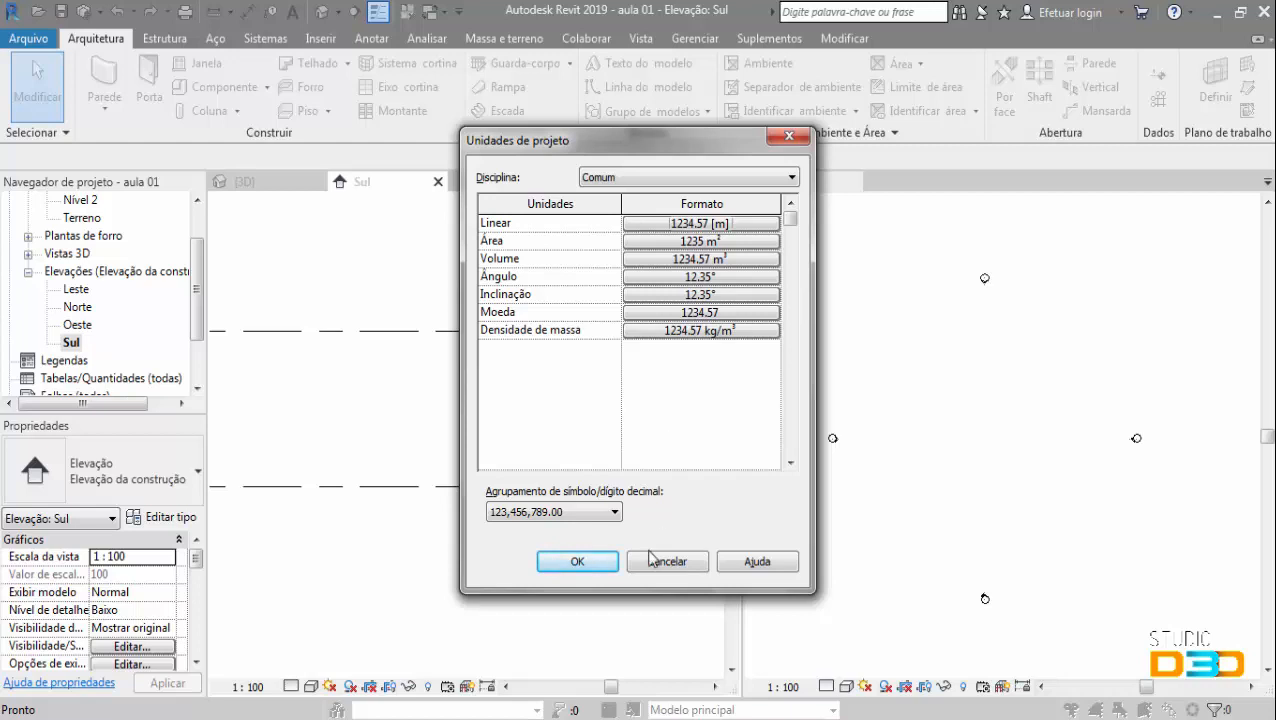
left_click(577, 561)
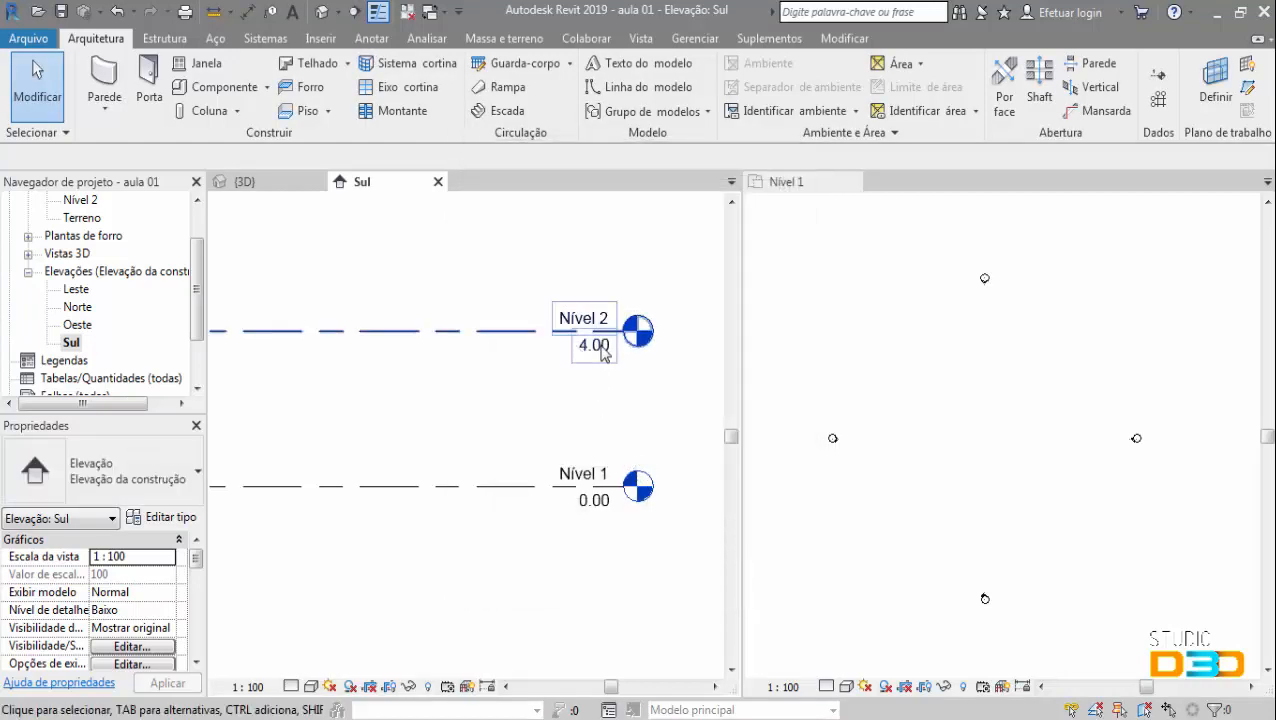
- Set the elevation of the Nível 2 level to 3.2 m in the Sul elevation
middle_click_drag(628, 420, 587, 468)
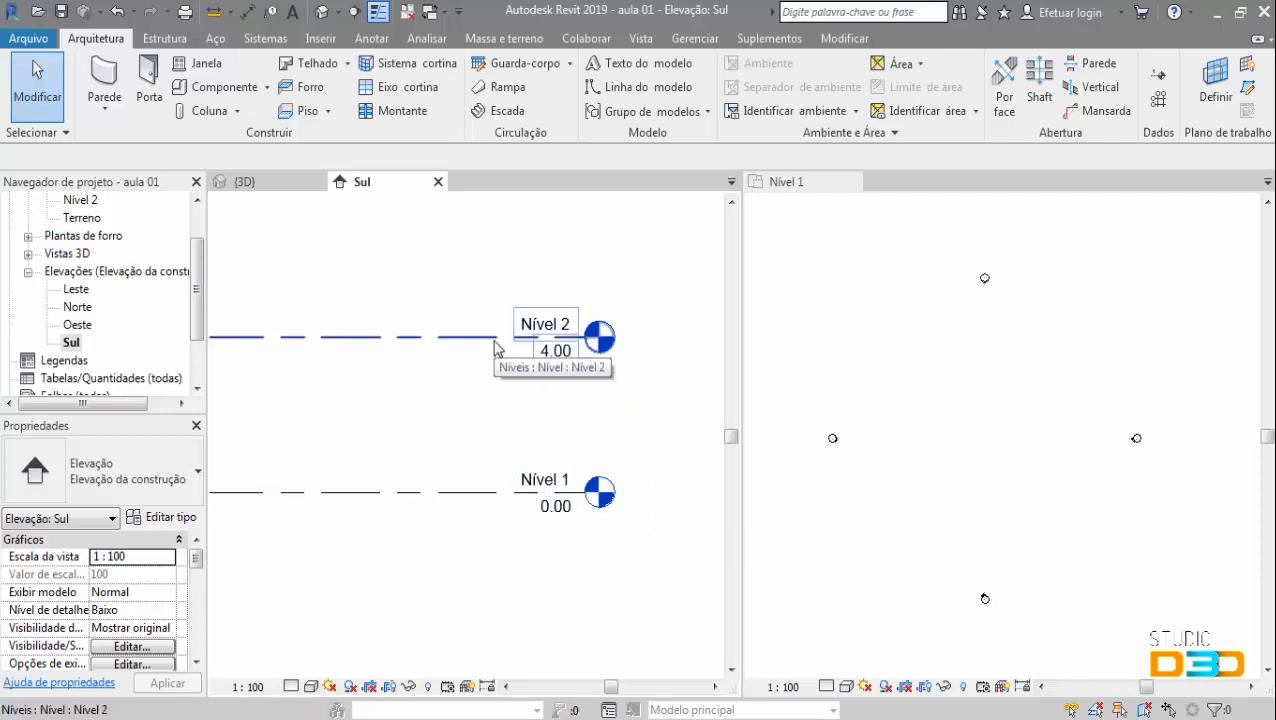
middle_click_drag(478, 328, 475, 411)
scroll(476, 400, "down", 5)
scroll(513, 418, "up", 6)
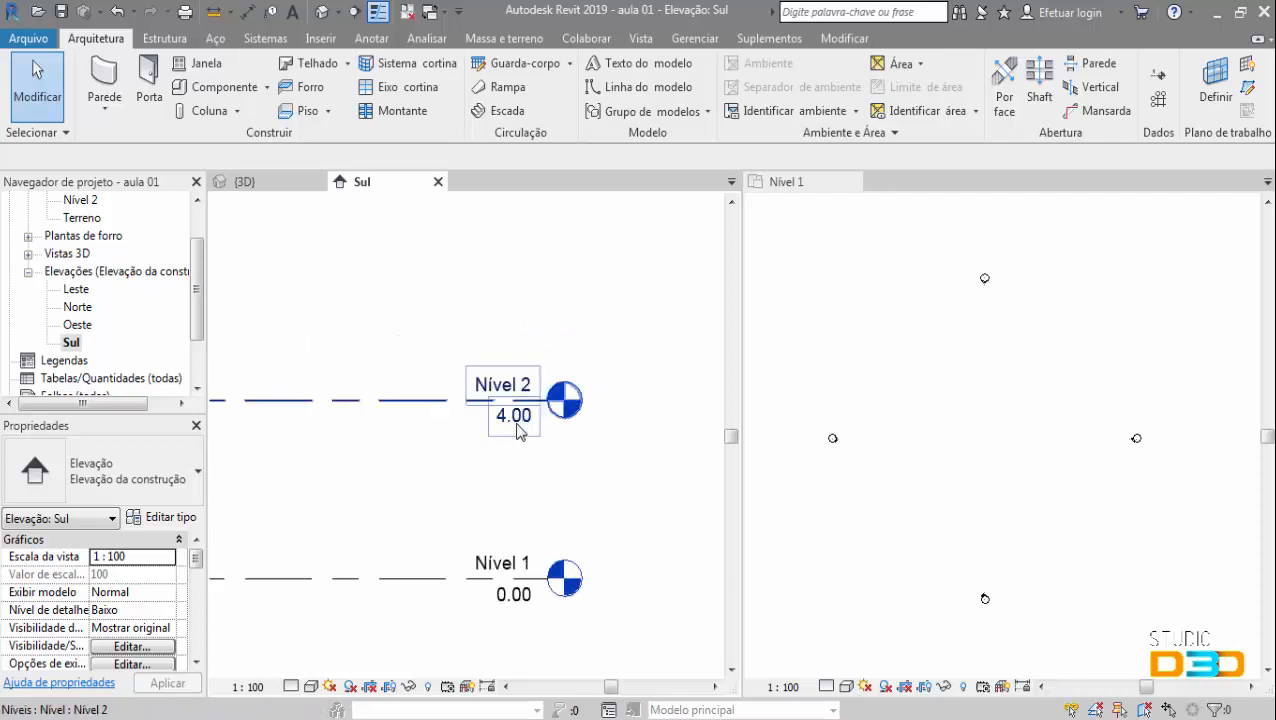
mouse_move(542, 438)
middle_mouse_down()
mouse_move(600, 431)
mouse_move(544, 442)
middle_mouse_up()
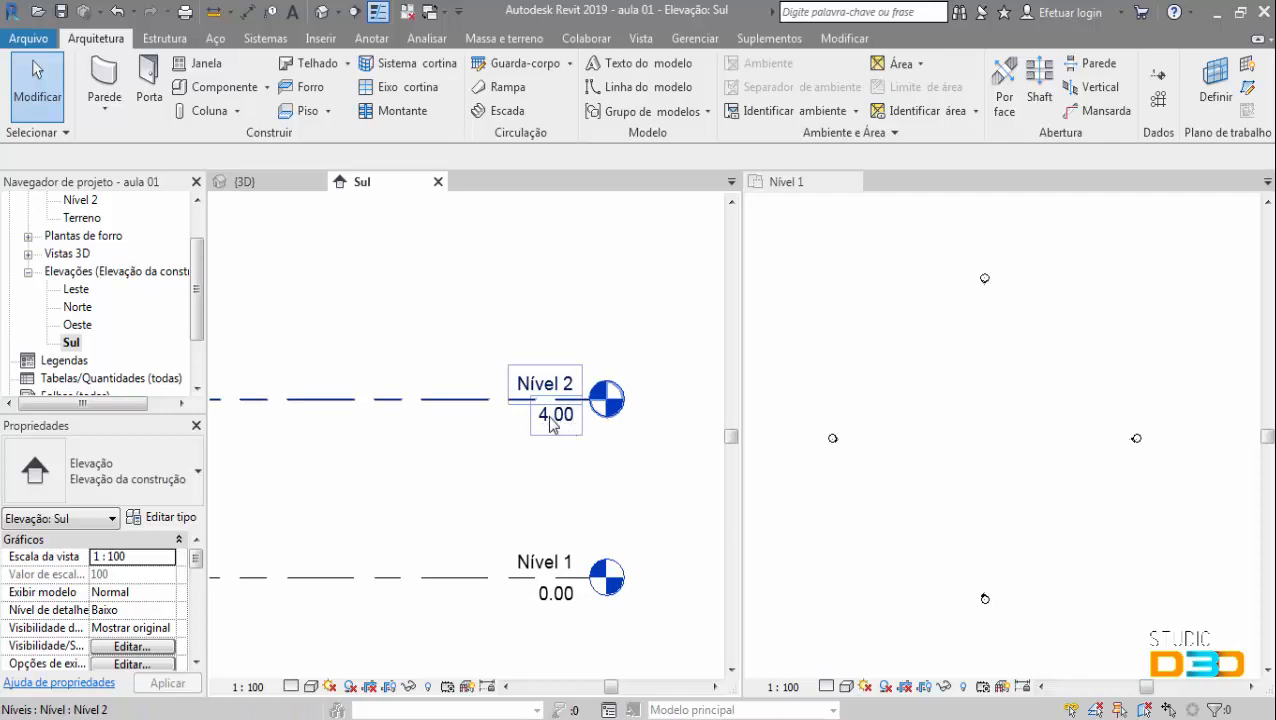
double_click(549, 418)
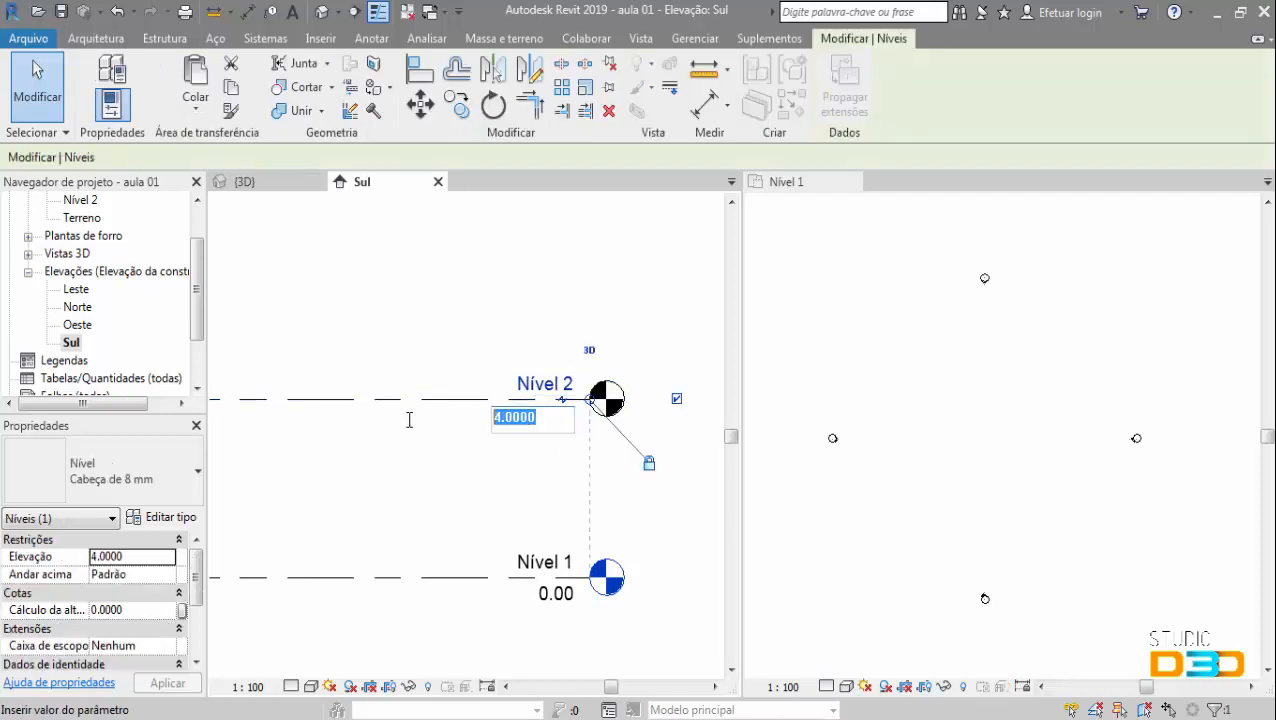
type("3.2")
key("Return")
left_click(567, 530)
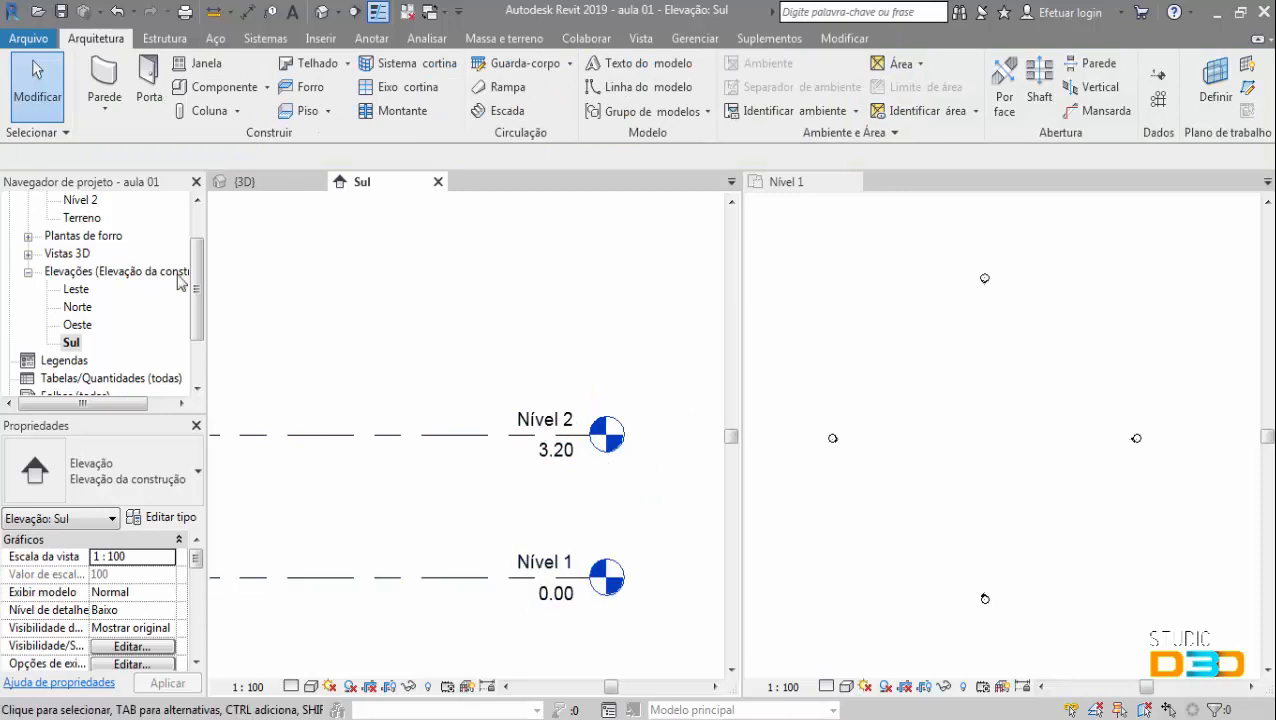
- Rename the Nível 1 level as "Térreo" and rename its corresponding views as well
scroll(199, 220, "up", 3)
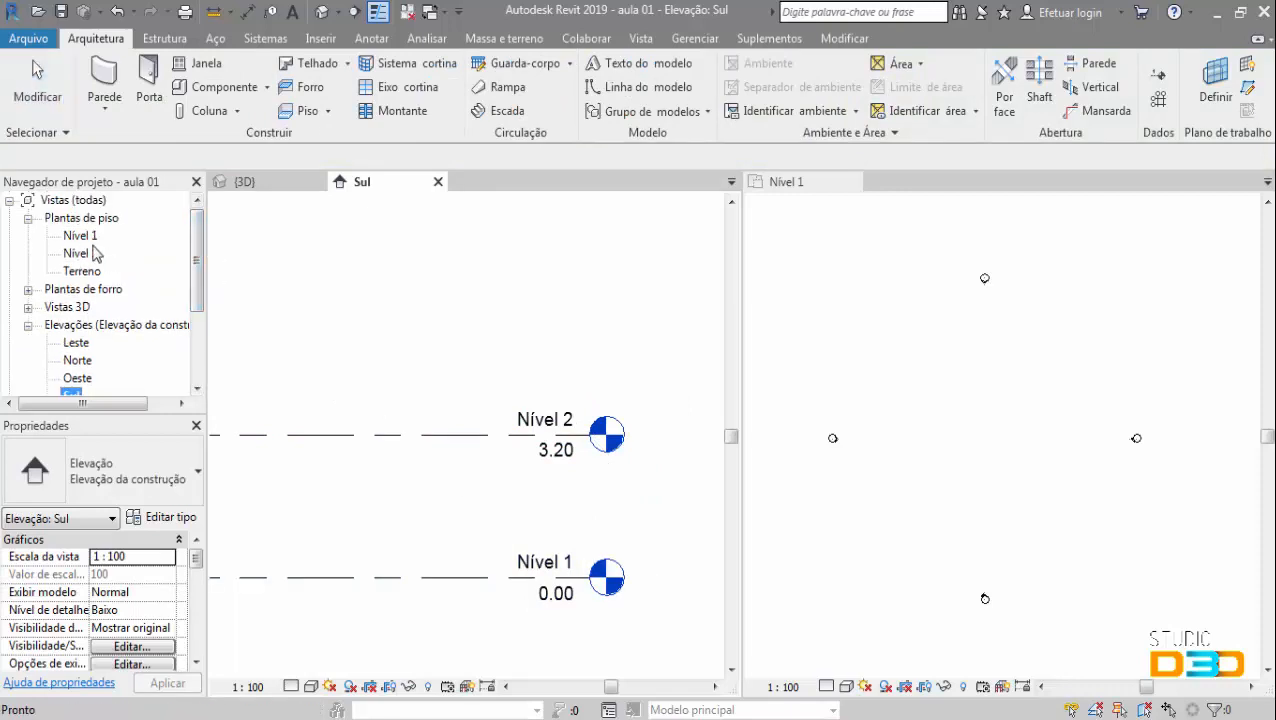
scroll(488, 335, "down", 5)
scroll(502, 430, "up", 5)
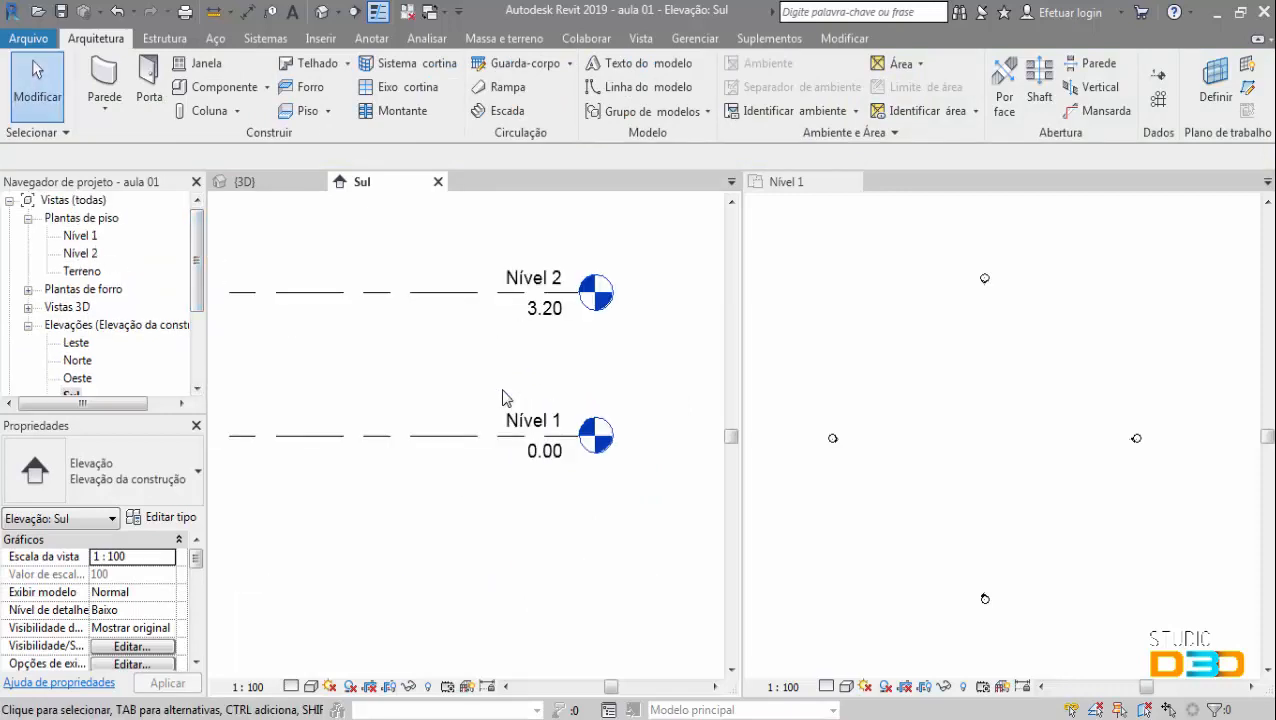
middle_click_drag(515, 404, 489, 455)
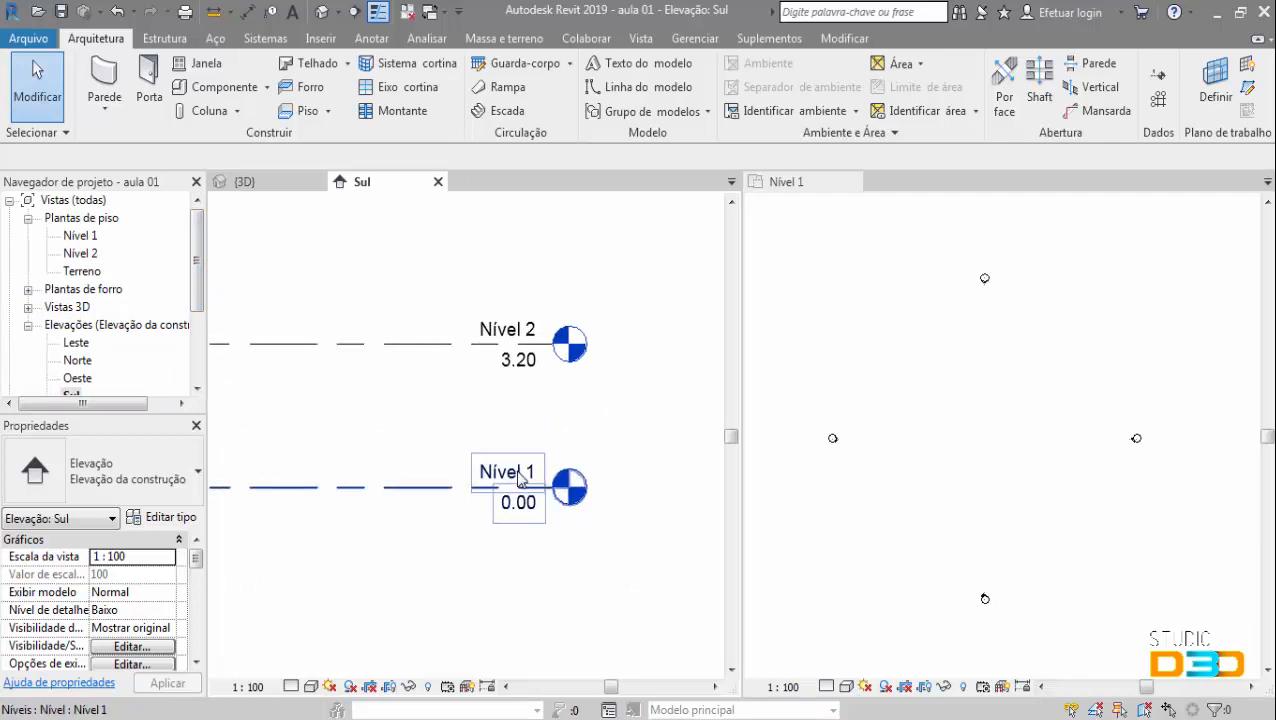
double_click(519, 471)
left_click(524, 457)
left_click(513, 467)
left_click_drag(513, 469, 353, 469)
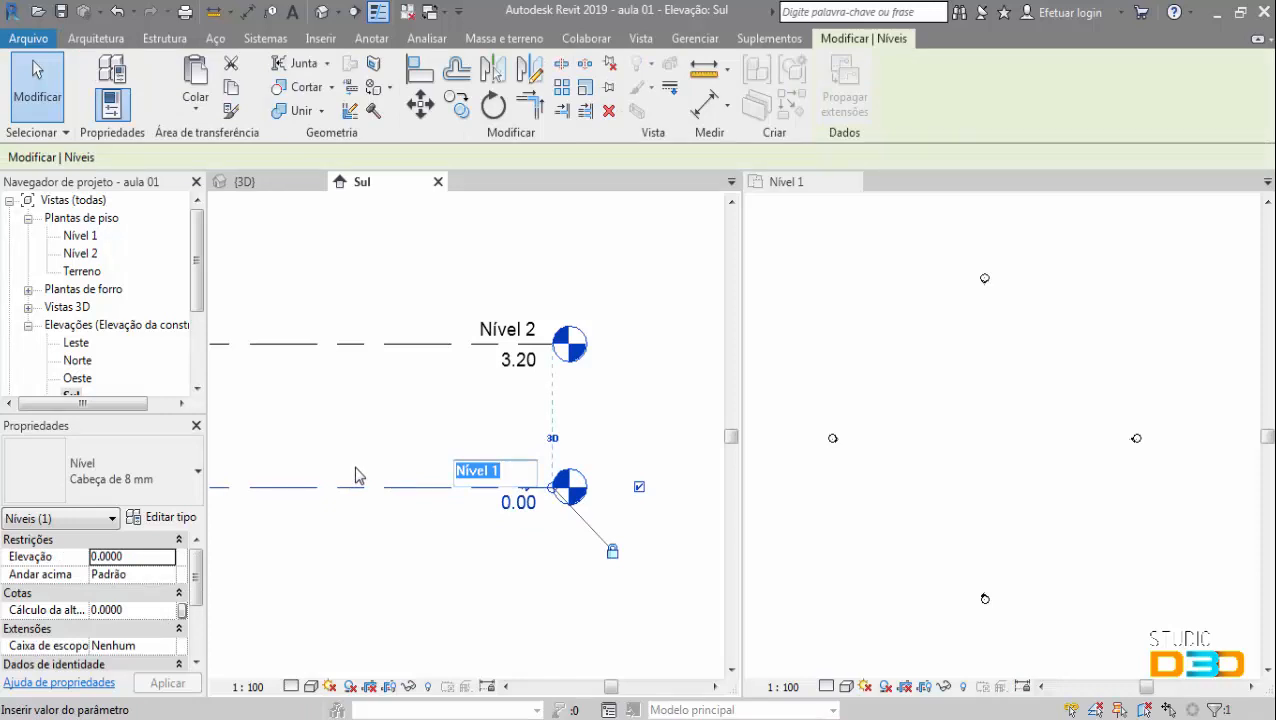
type("Térreo")
key("Return")
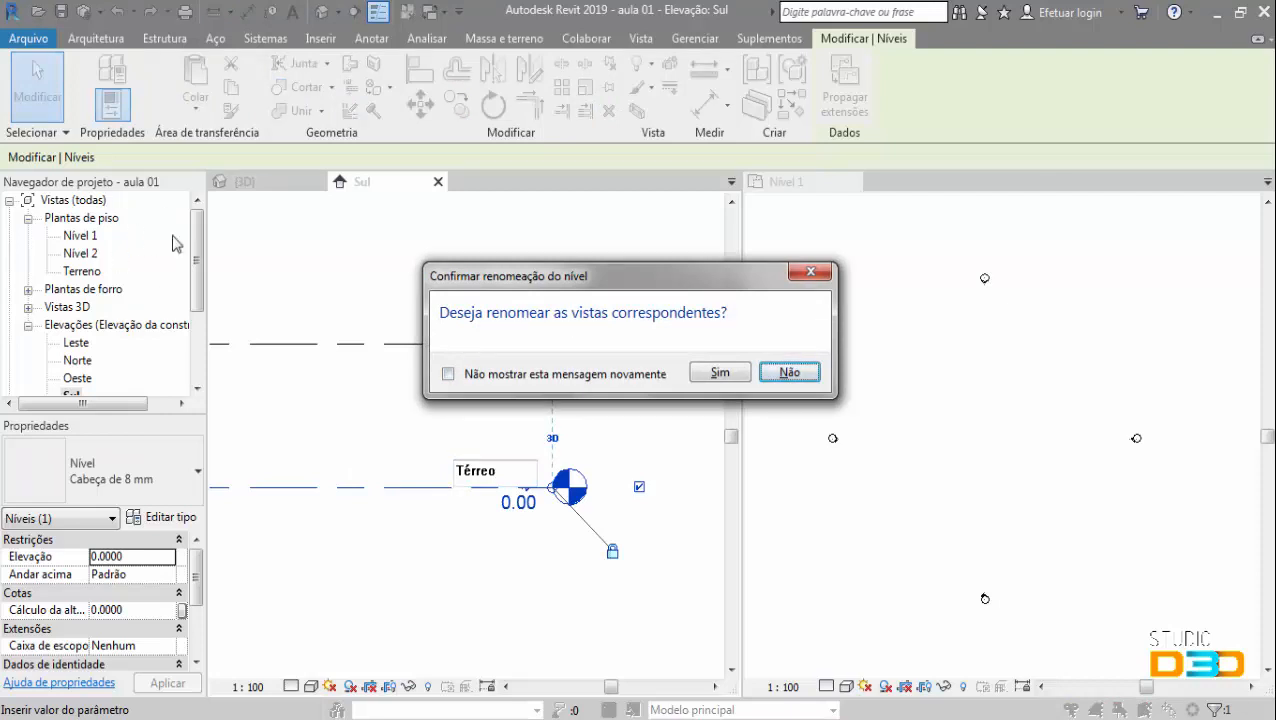
left_click(716, 372)
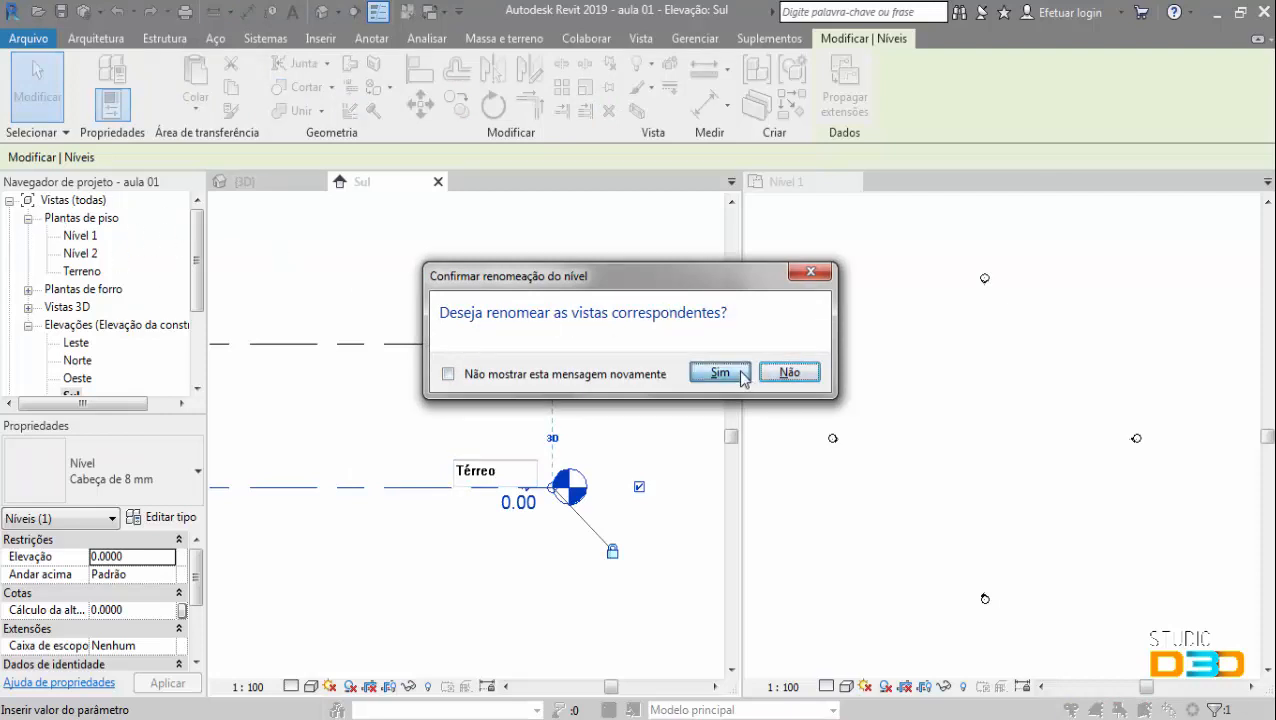
- Rename the Nível 2 level as "Cobertura" in the Sul elevation and rename its corresponding views as well
double_click(522, 335)
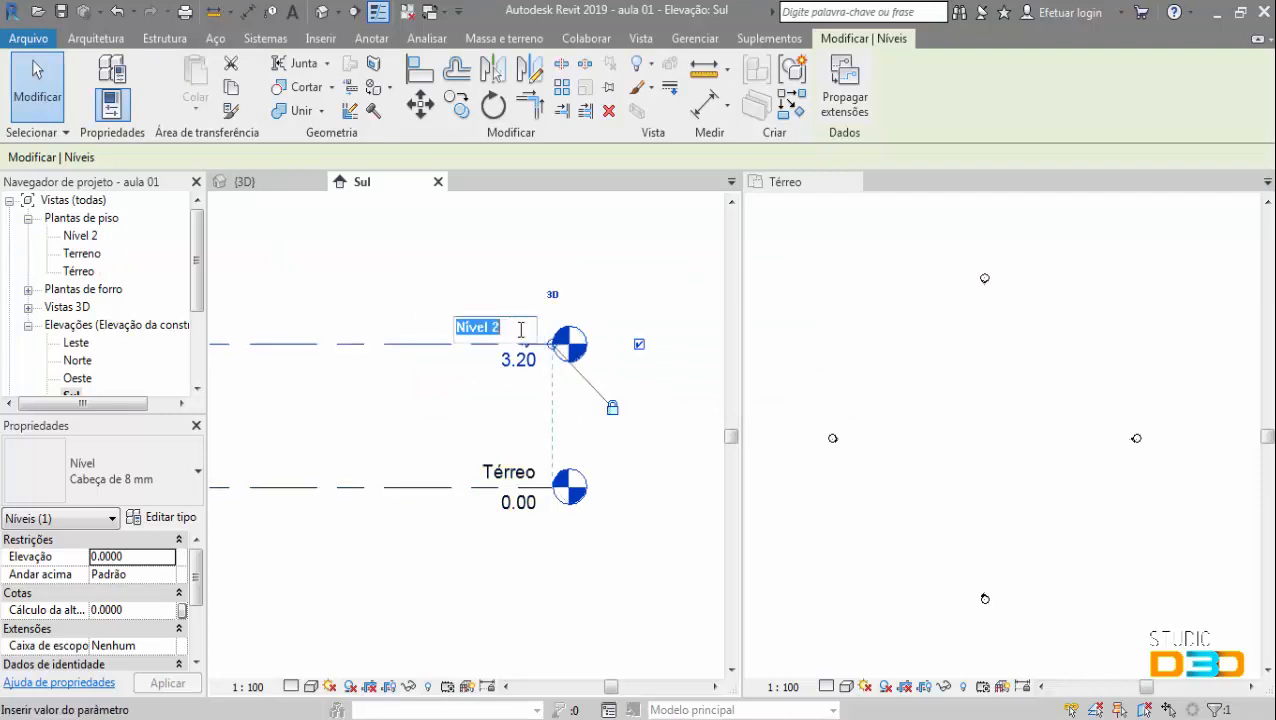
left_click_drag(521, 332, 428, 331)
middle_click_drag(507, 239, 557, 361)
scroll(530, 301, "down", 1)
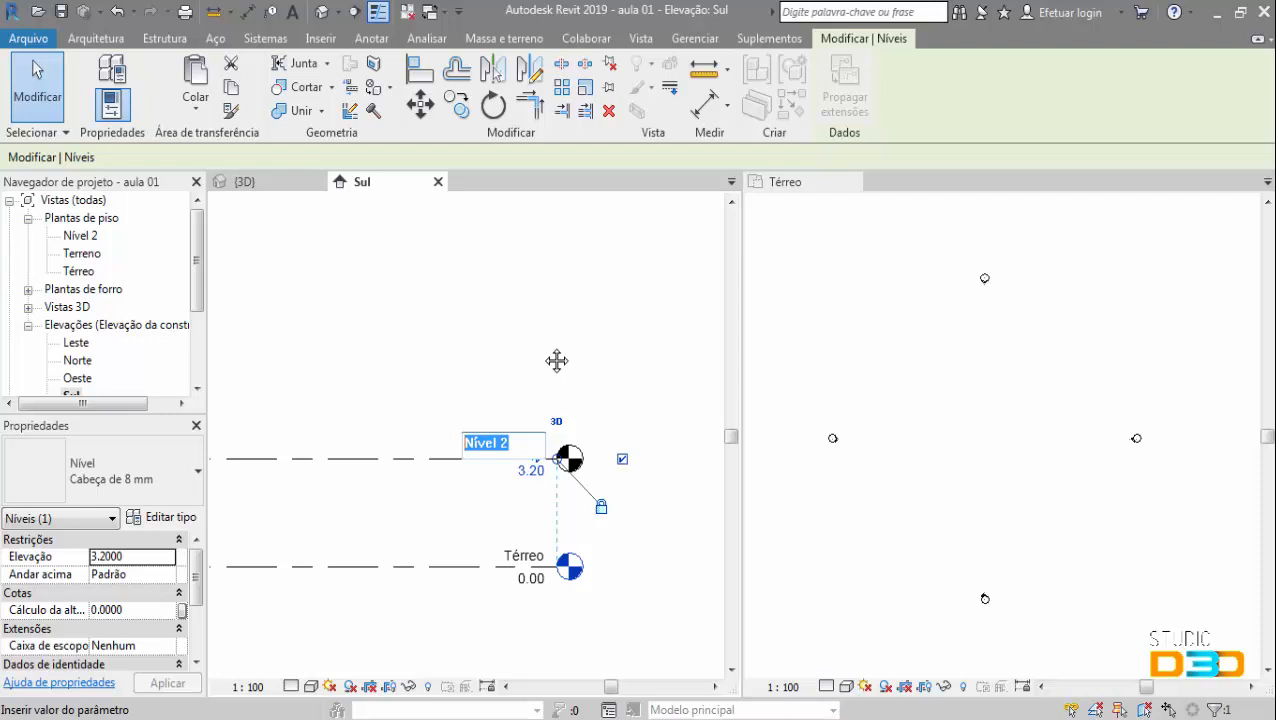
type("Cobertura")
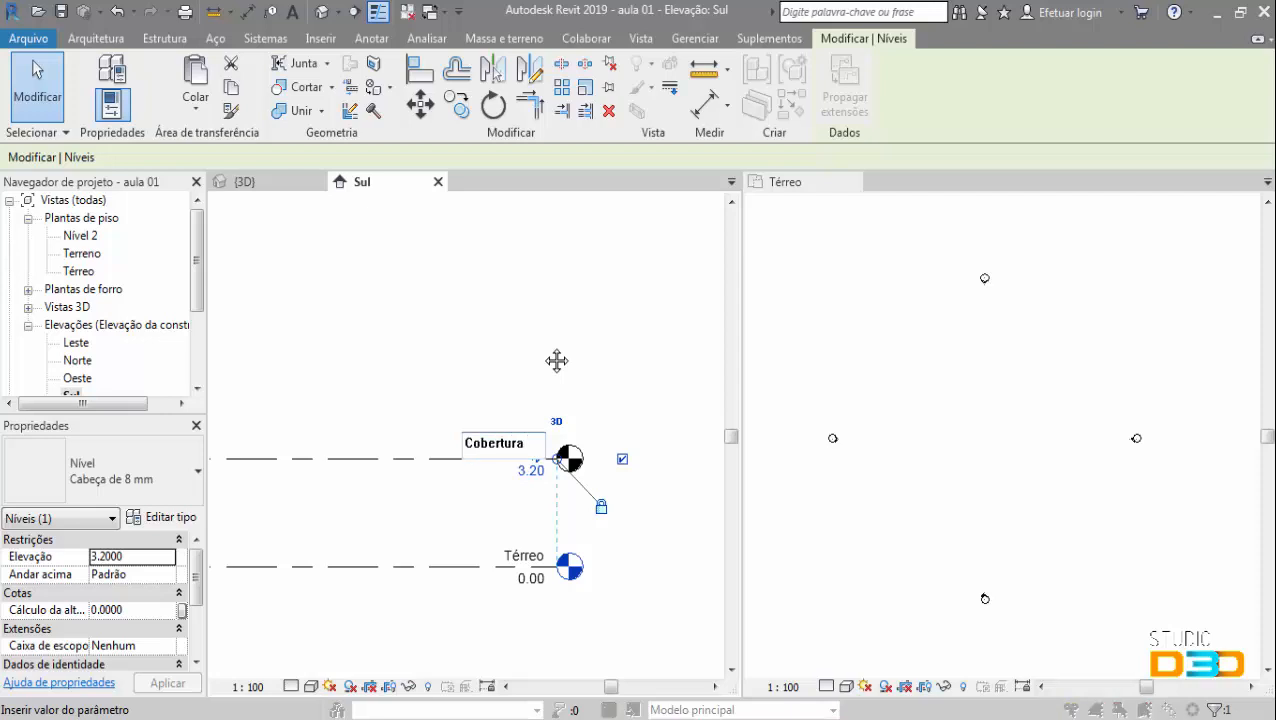
key("Return")
left_click(719, 372)
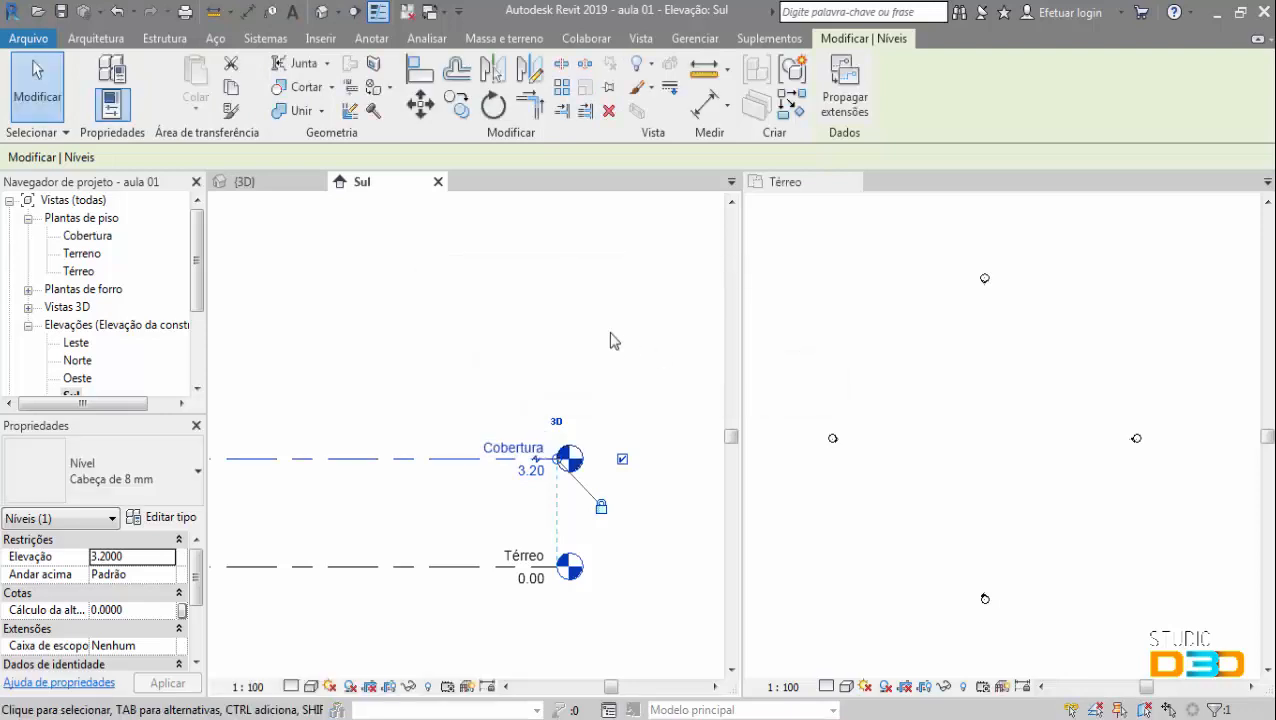
scroll(622, 338, "down", 1)
middle_click_drag(609, 333, 588, 390)
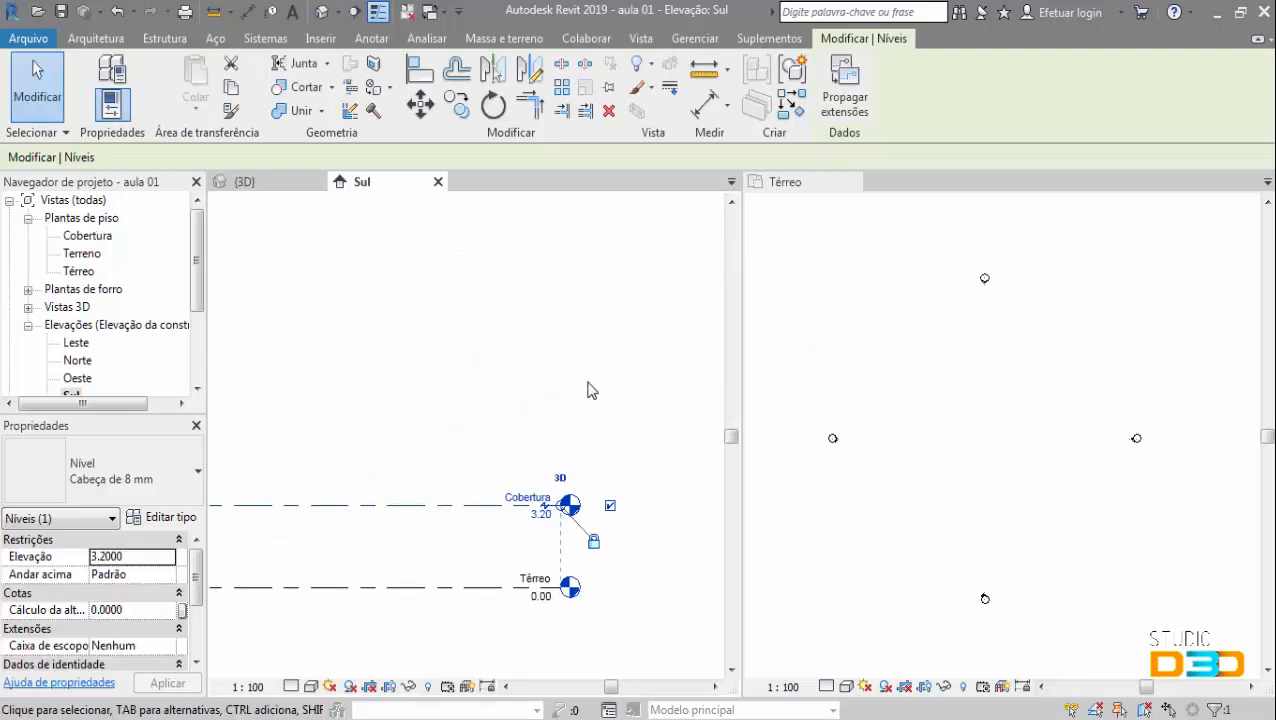
left_click(548, 425)
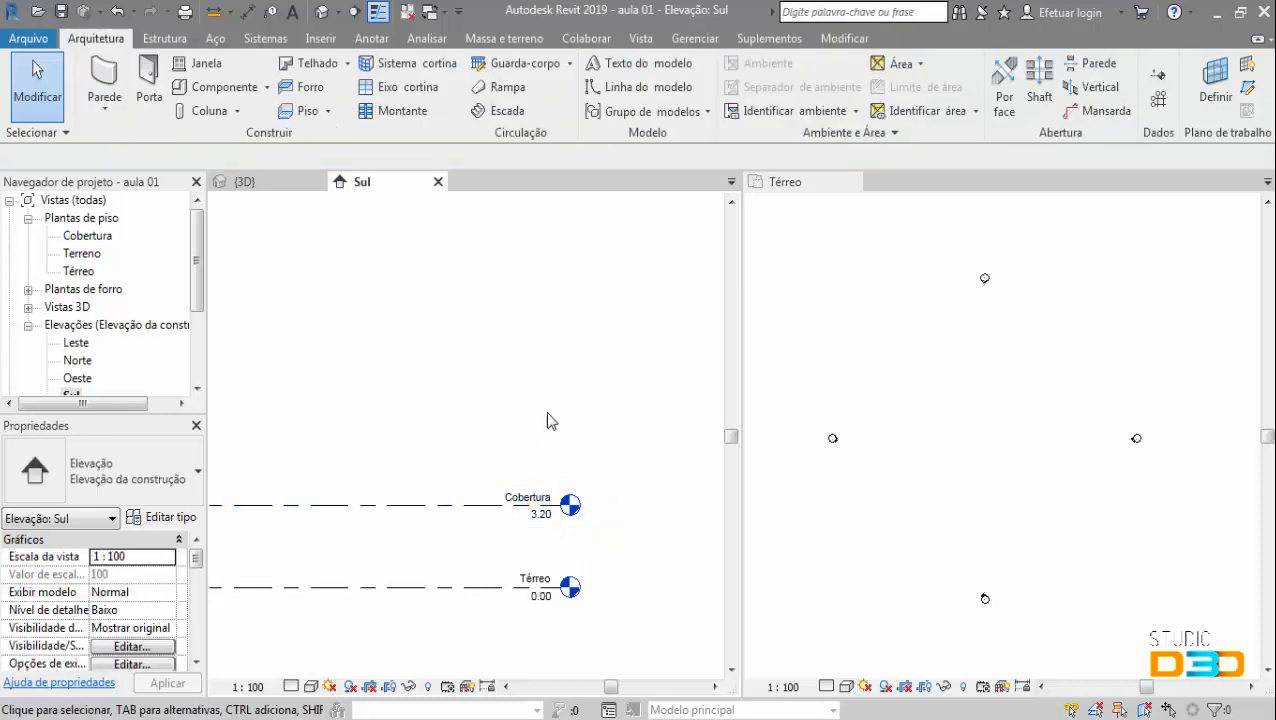
- Copy the Cobertura level and paste the copy above it in the Sul elevation, at an elevation of about 6.20 m
left_click(472, 511)
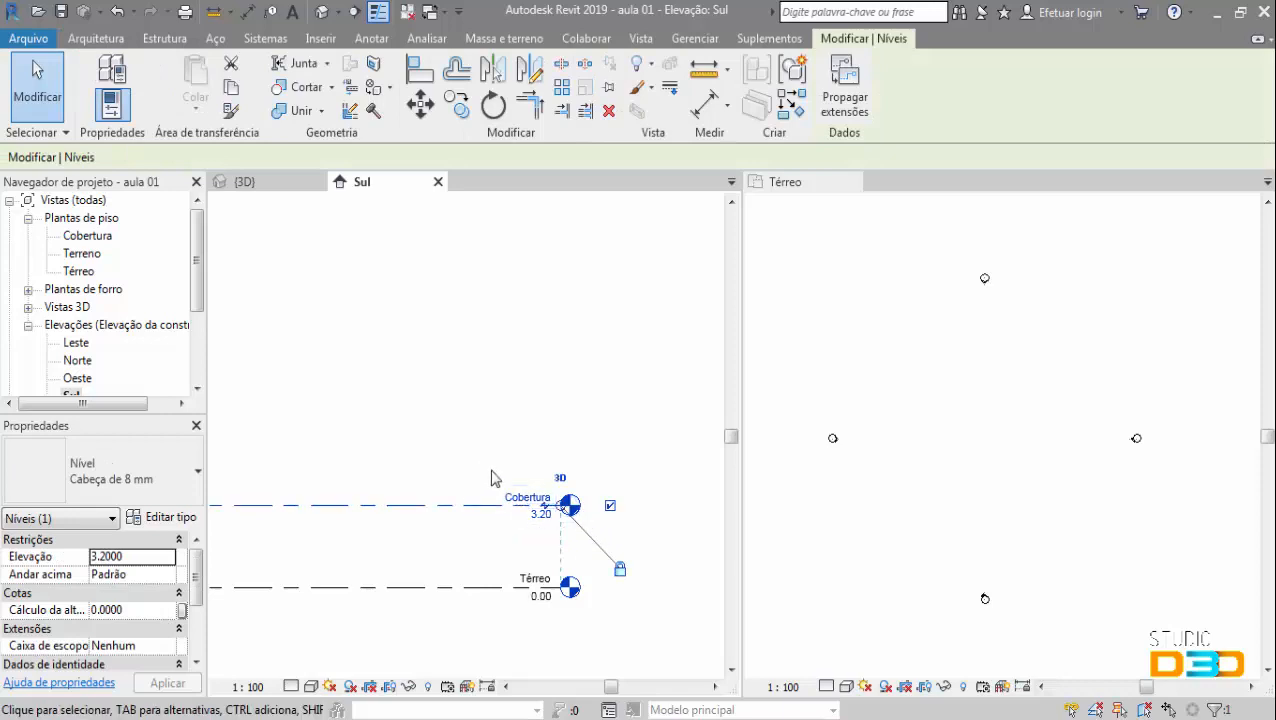
key("ctrl+c")
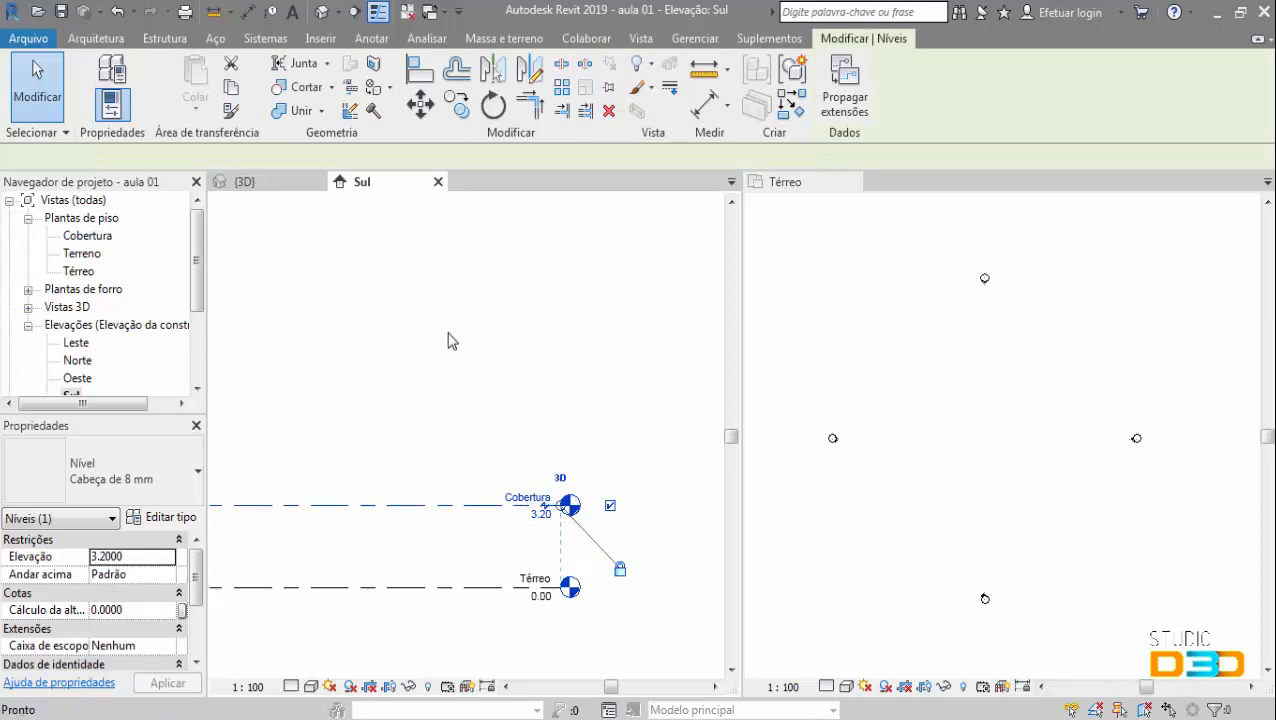
key("ctrl+v")
scroll(372, 459, "down", 2)
middle_click_drag(372, 460, 484, 487)
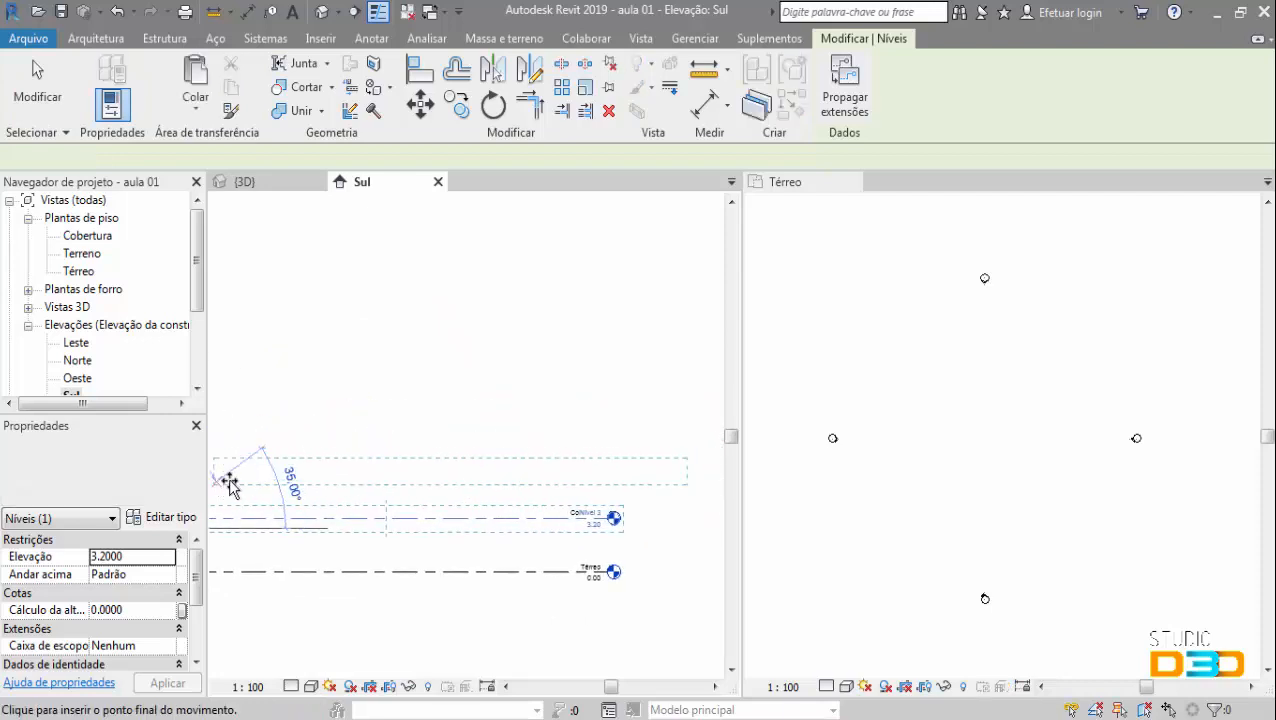
scroll(290, 484, "down", 3)
middle_click_drag(224, 485, 276, 487)
left_click(272, 487)
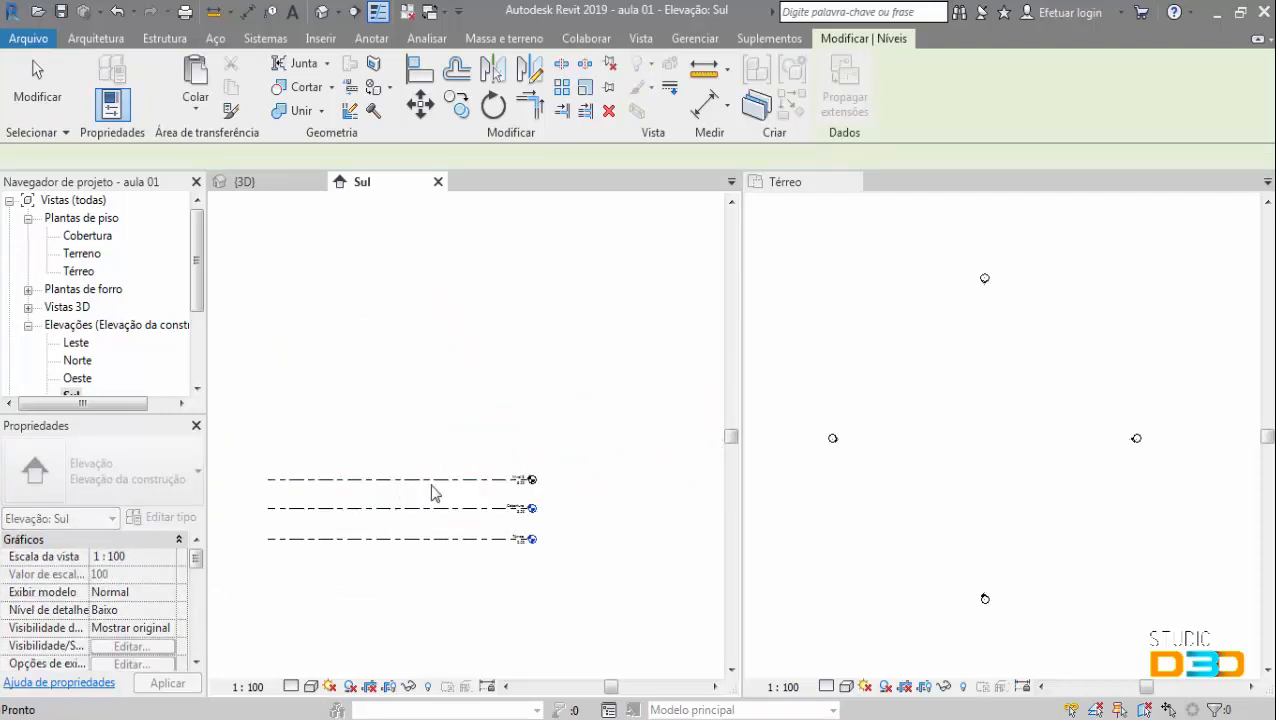
scroll(500, 470, "up", 4)
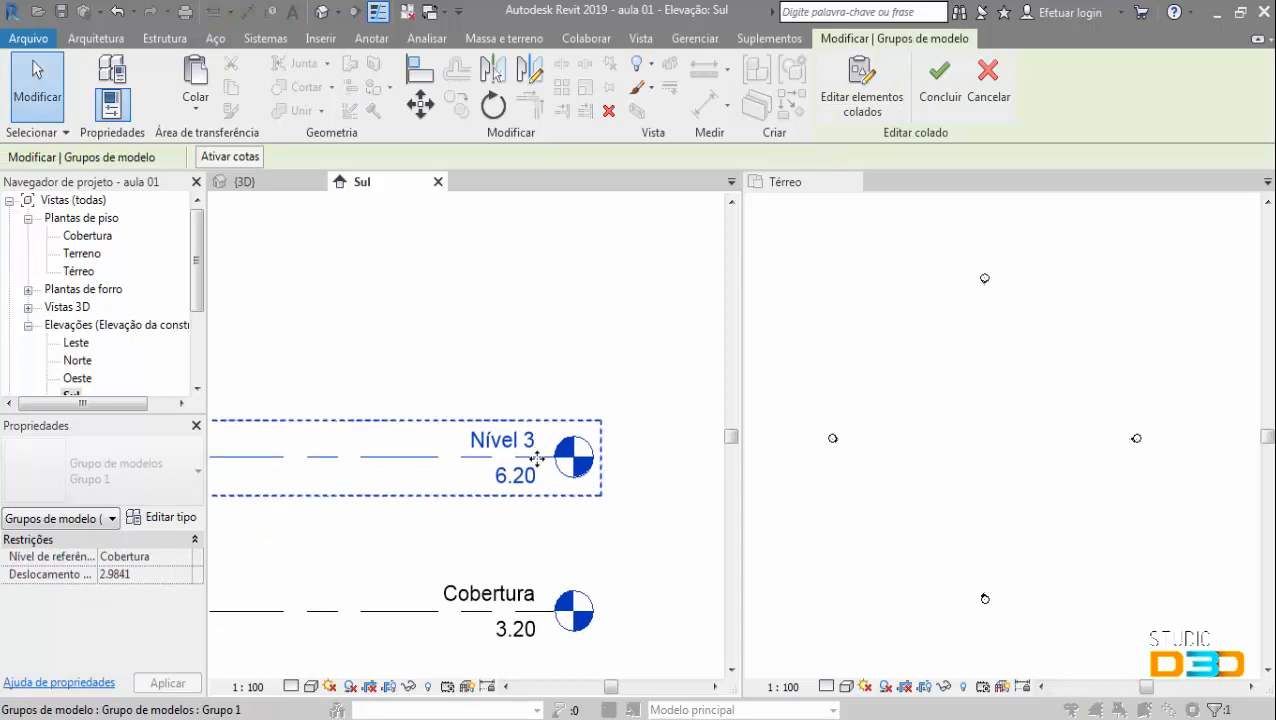
scroll(526, 452, "down", 2)
left_click(533, 445)
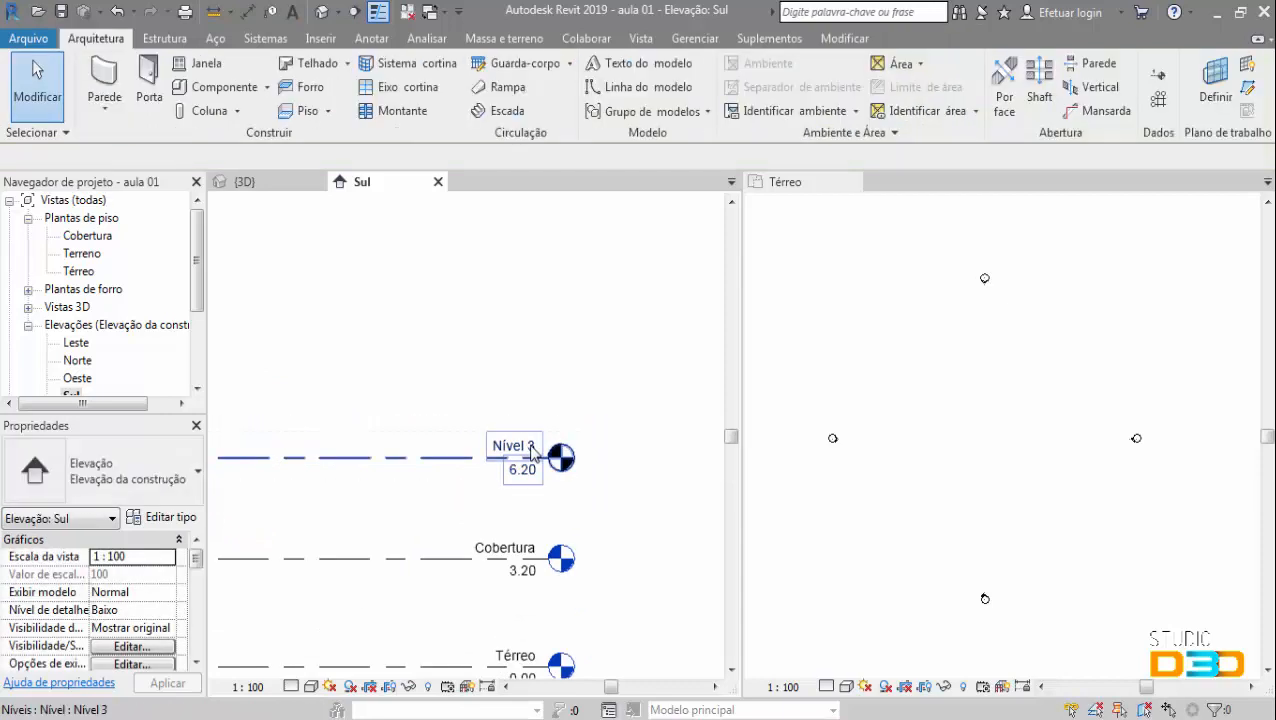
double_click(523, 442)
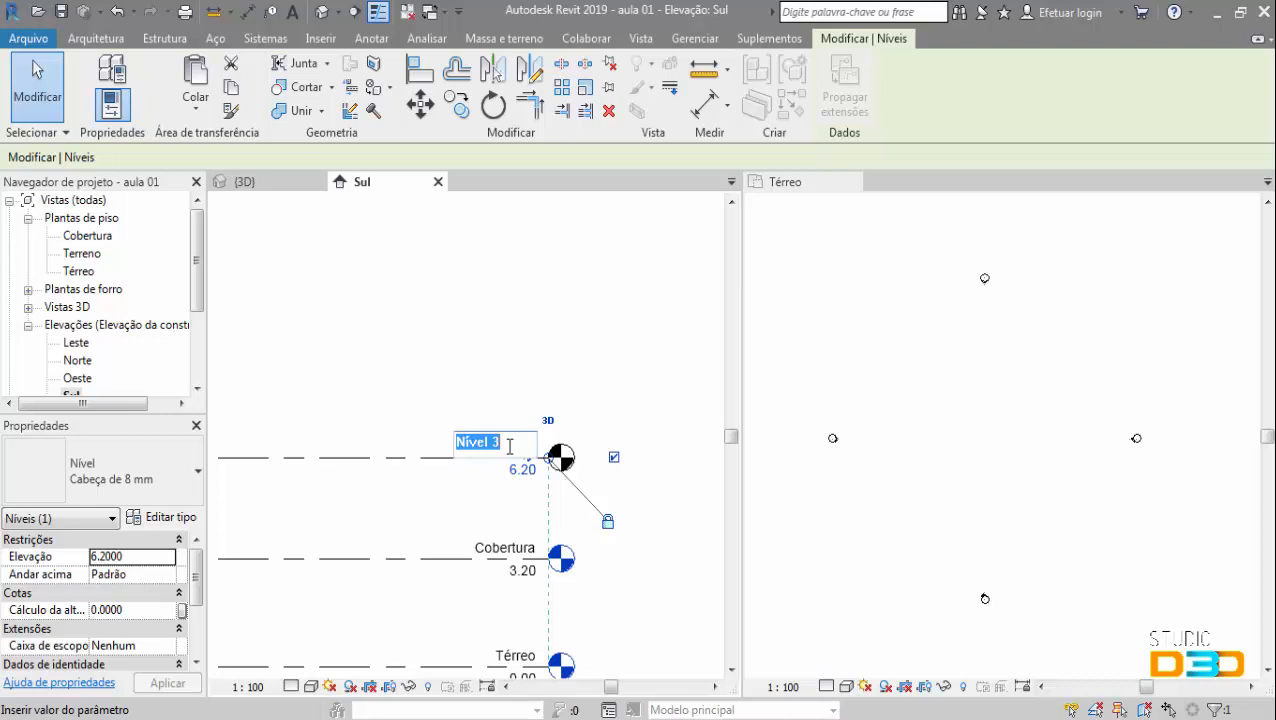
left_click(441, 261)
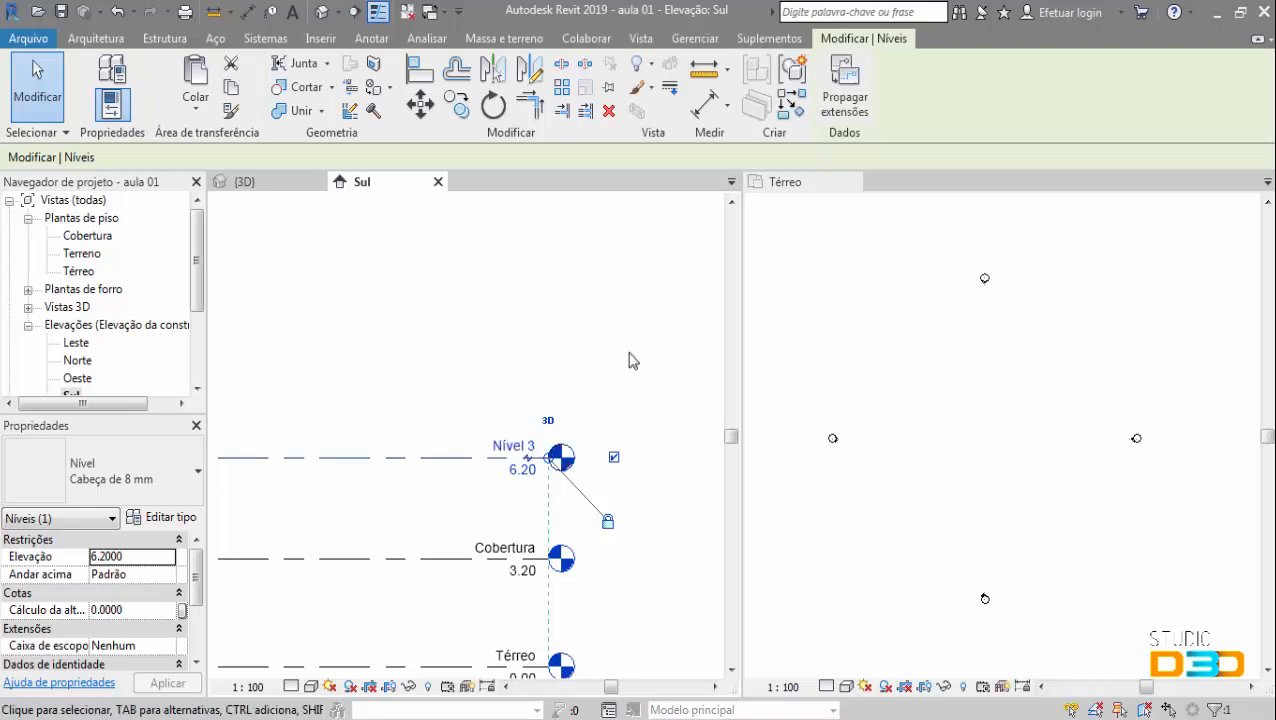
scroll(652, 376, "down", 1)
middle_click_drag(614, 230, 611, 297)
left_click(608, 297)
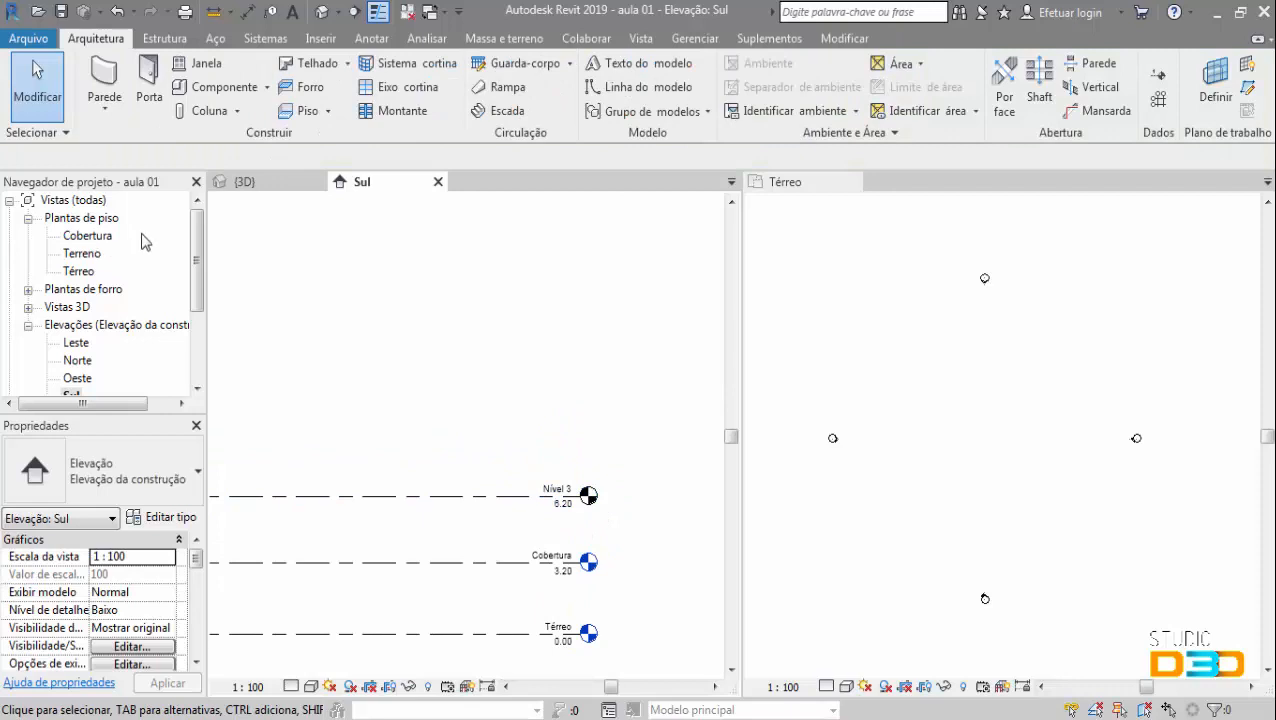
- Create a floor plan view for the Nível 3 level and close it to return to the Sul elevation
middle_click_drag(541, 485, 484, 448)
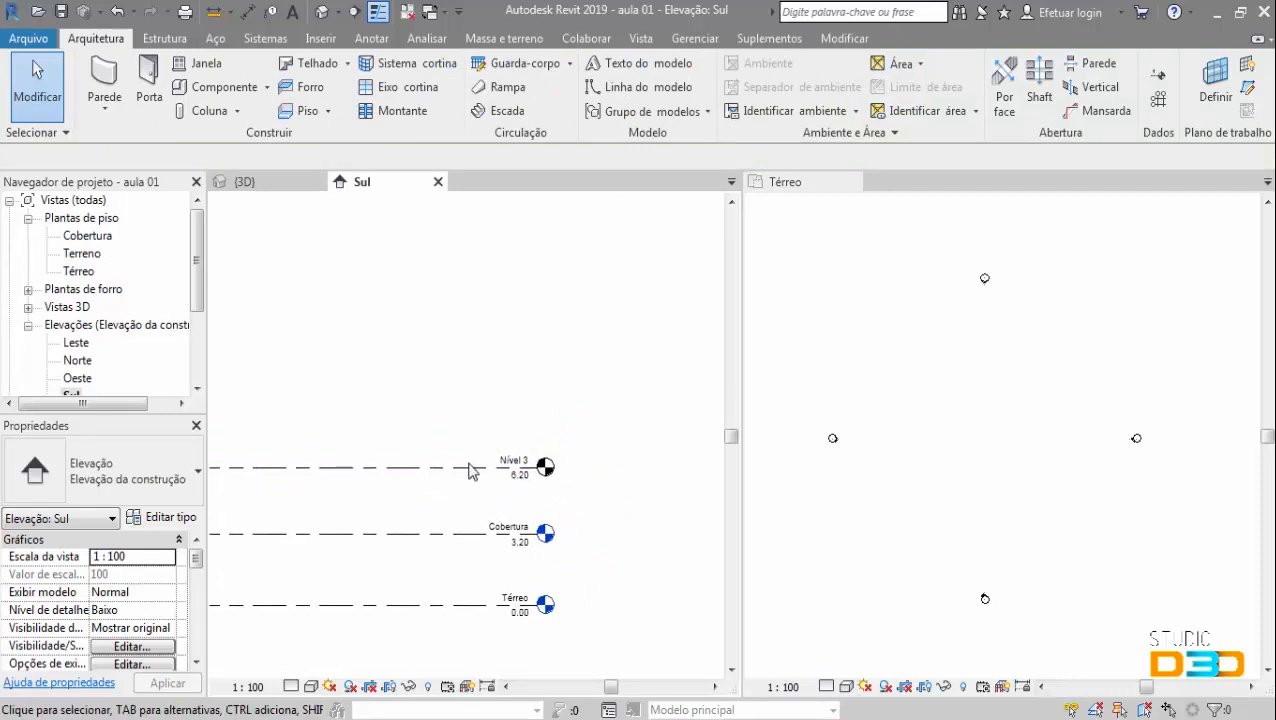
left_click(481, 465)
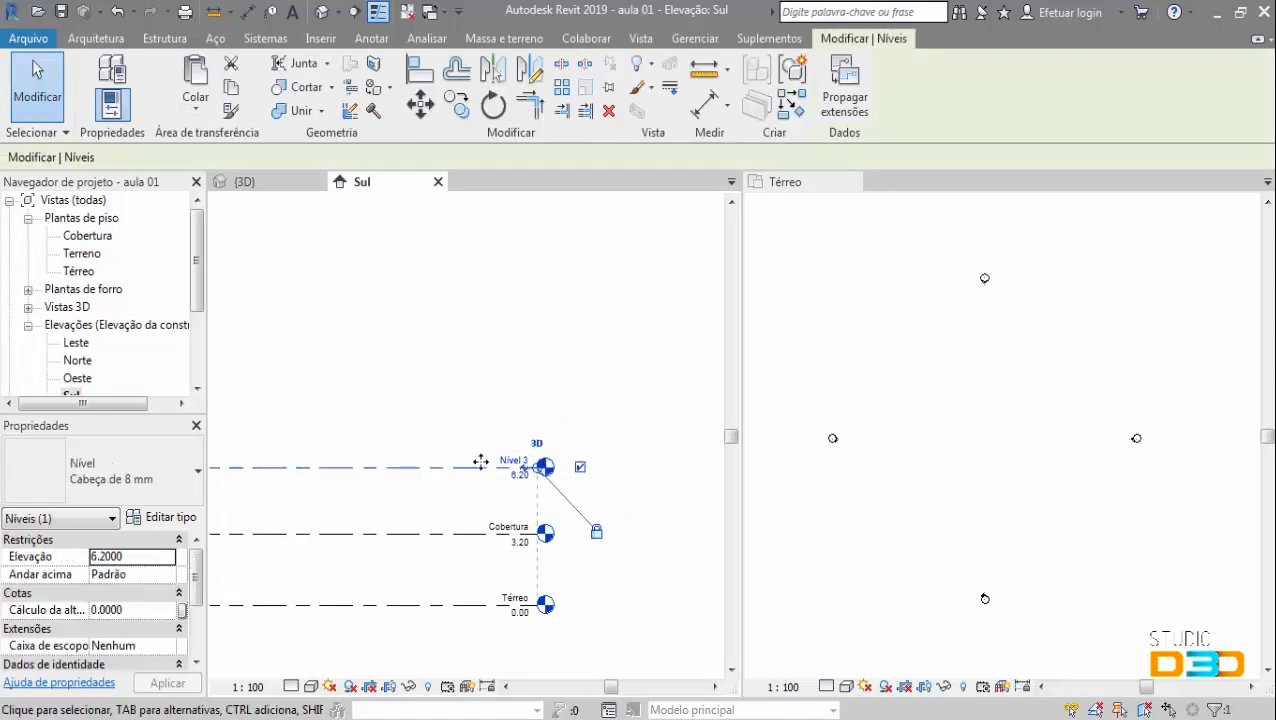
left_click(650, 43)
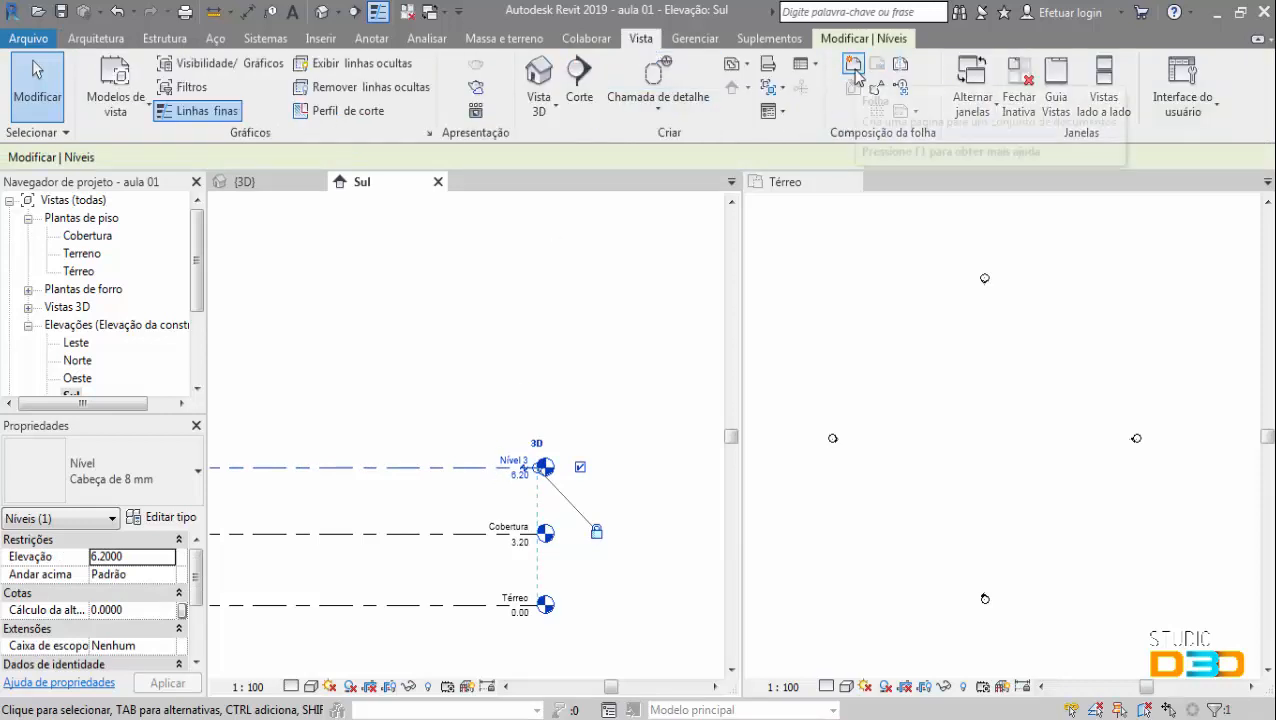
left_click(748, 66)
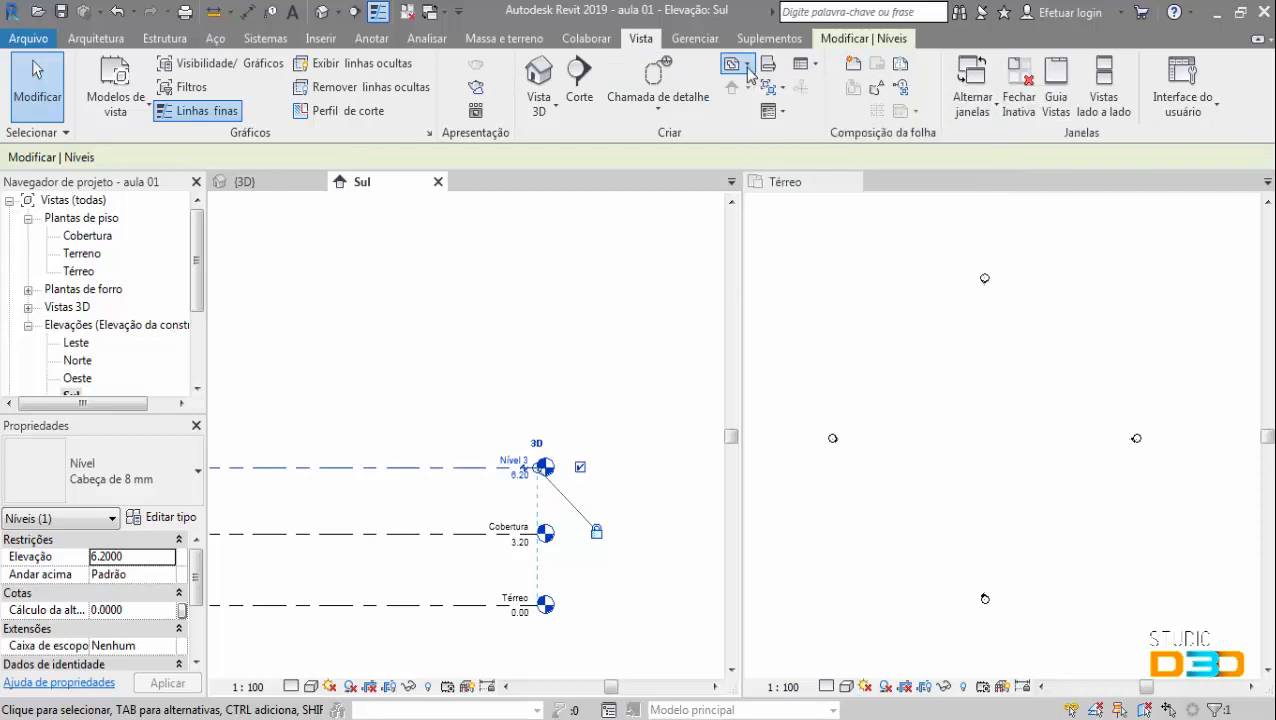
left_click(785, 100)
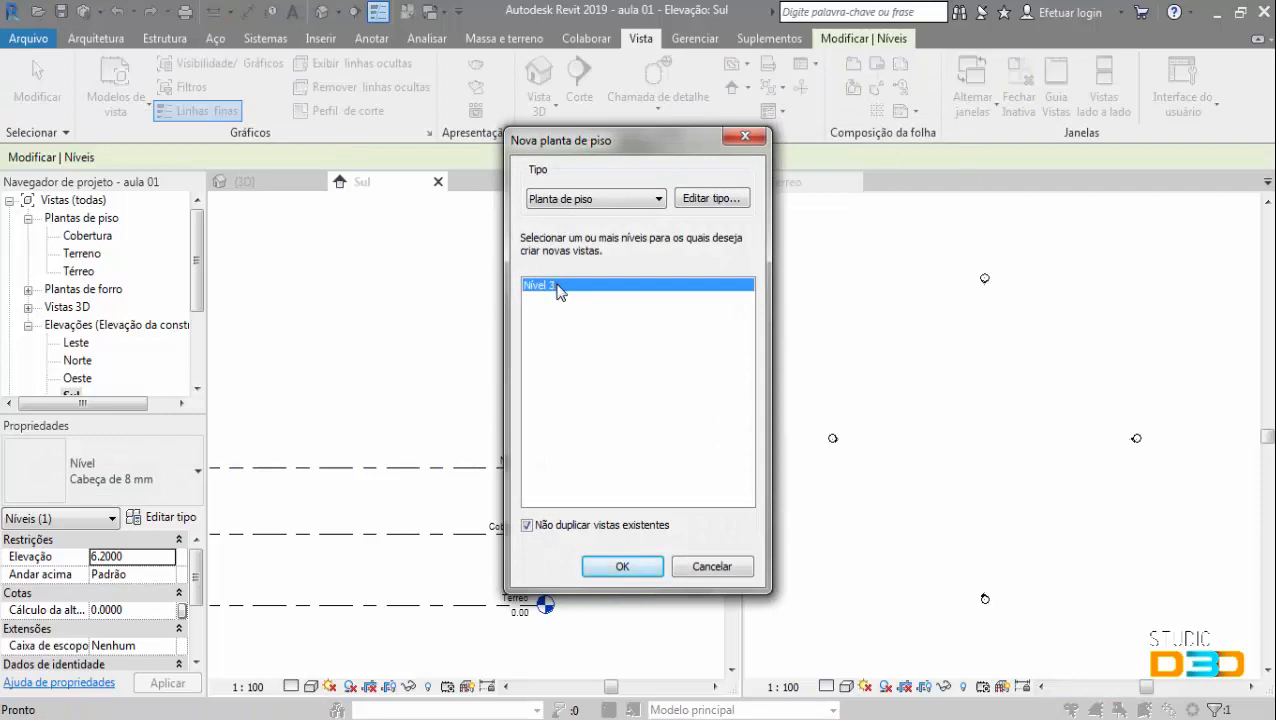
left_click_drag(609, 163, 837, 170)
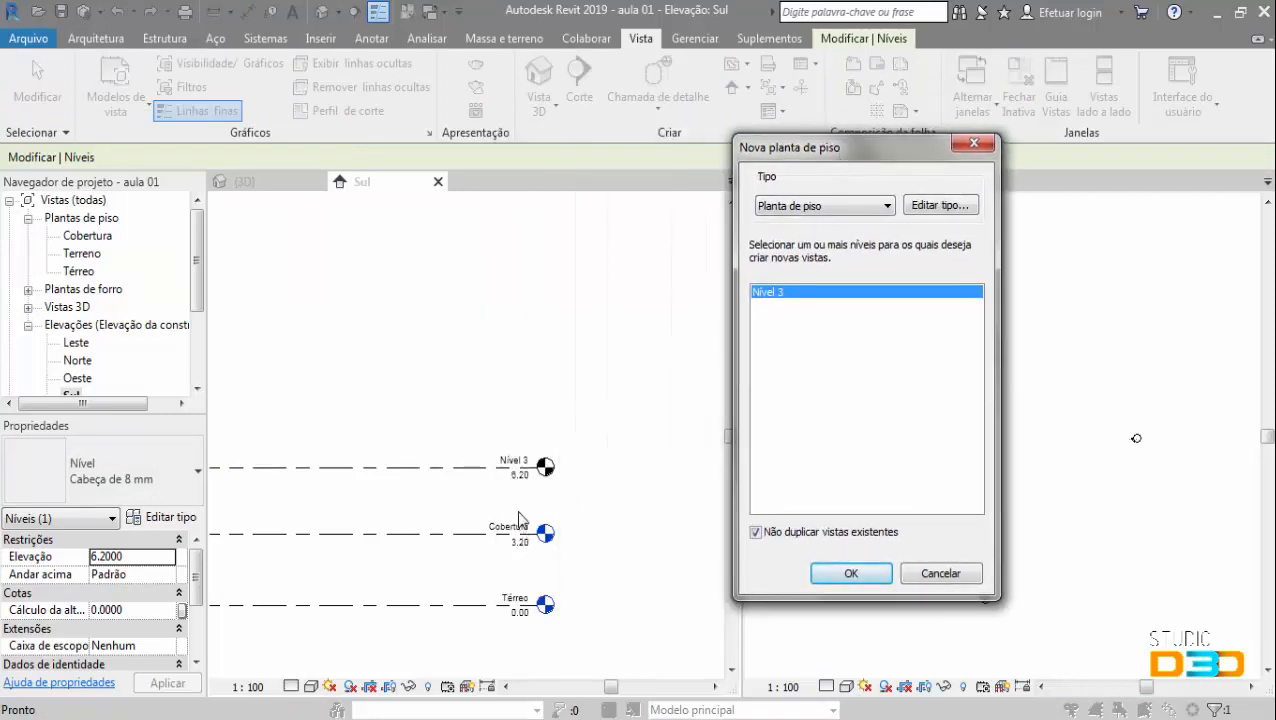
left_click(850, 573)
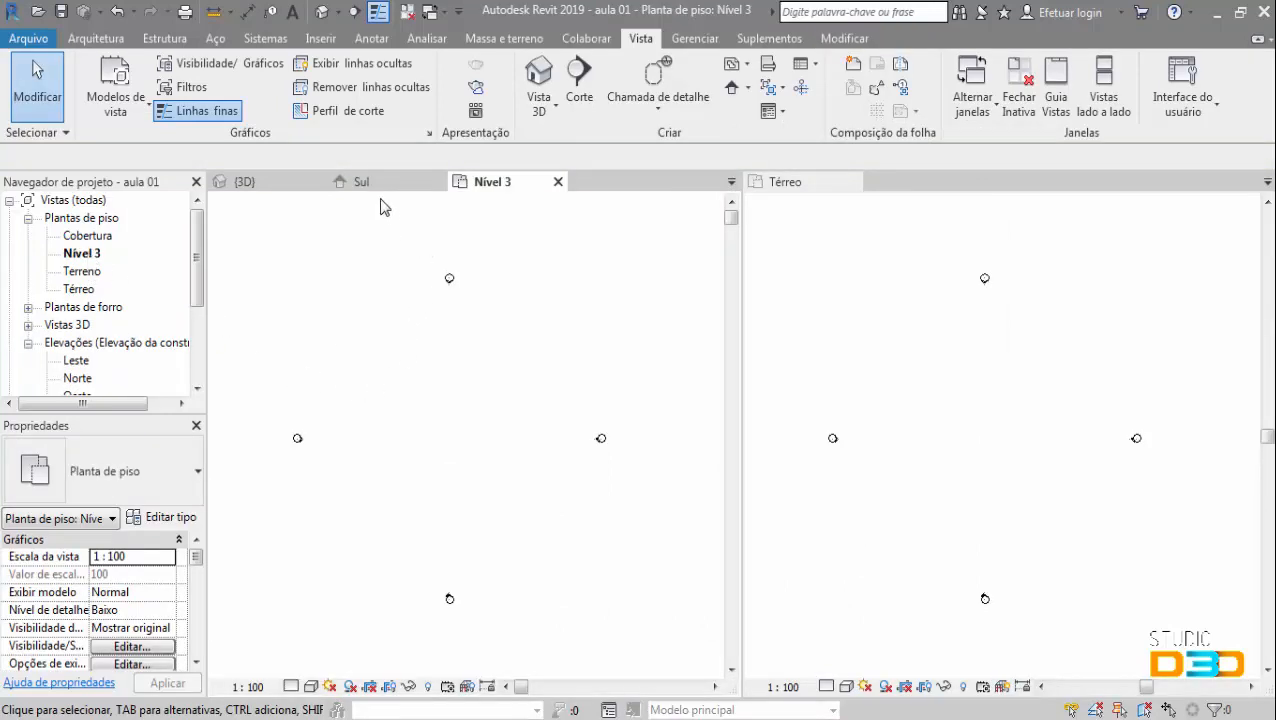
left_click(558, 182)
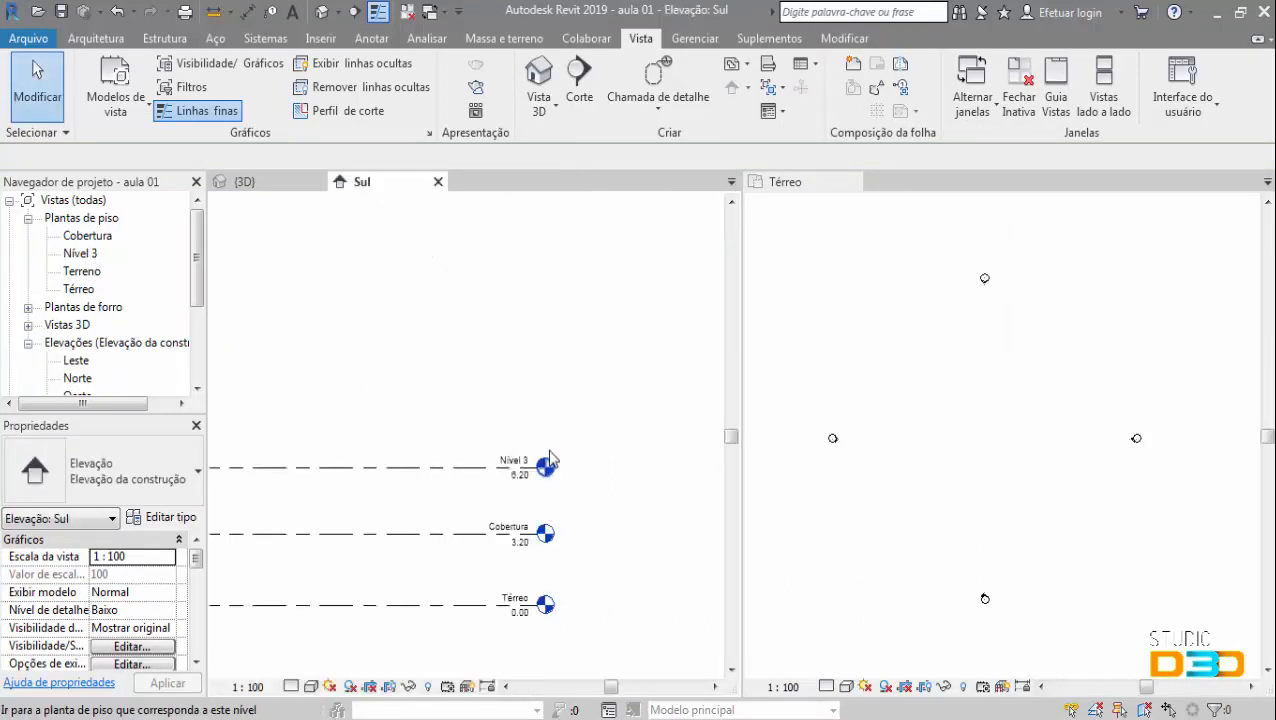
- Rename the Nível 3 floor plan as "Cobertura 1" and apply the new name to its level and corresponding views
scroll(550, 397, "up", 3)
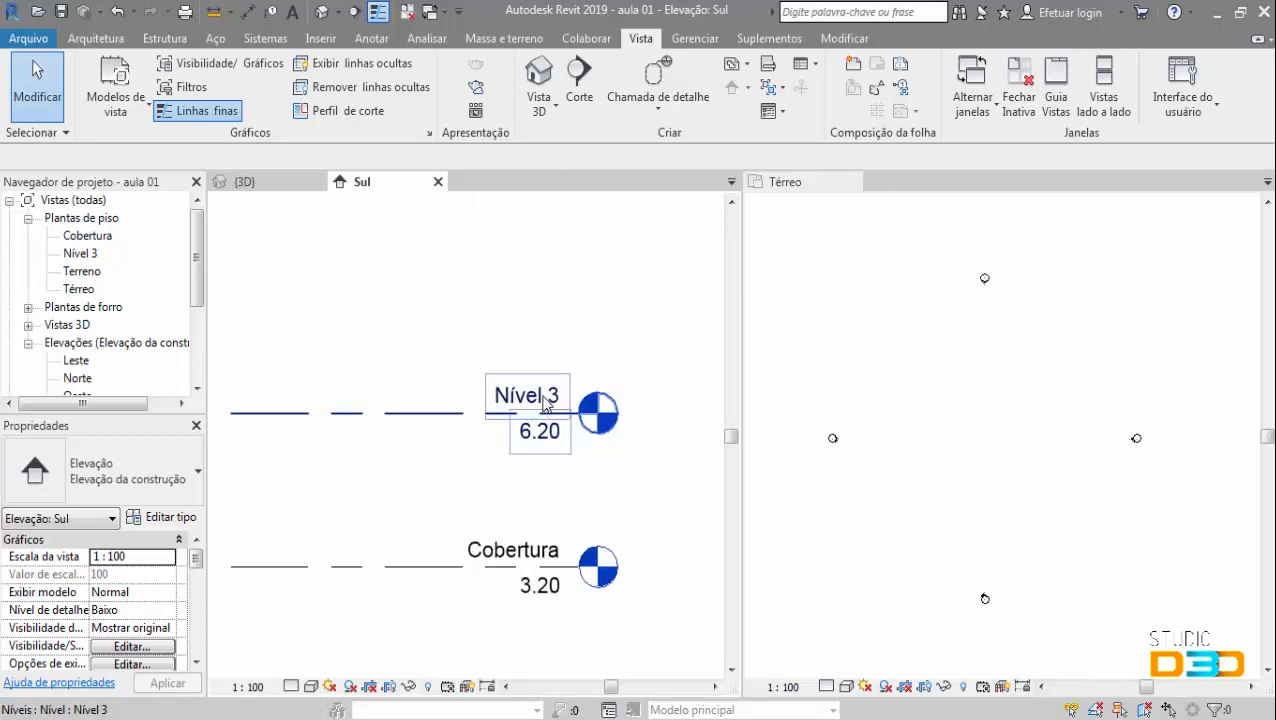
left_click(80, 253)
right_click(80, 253)
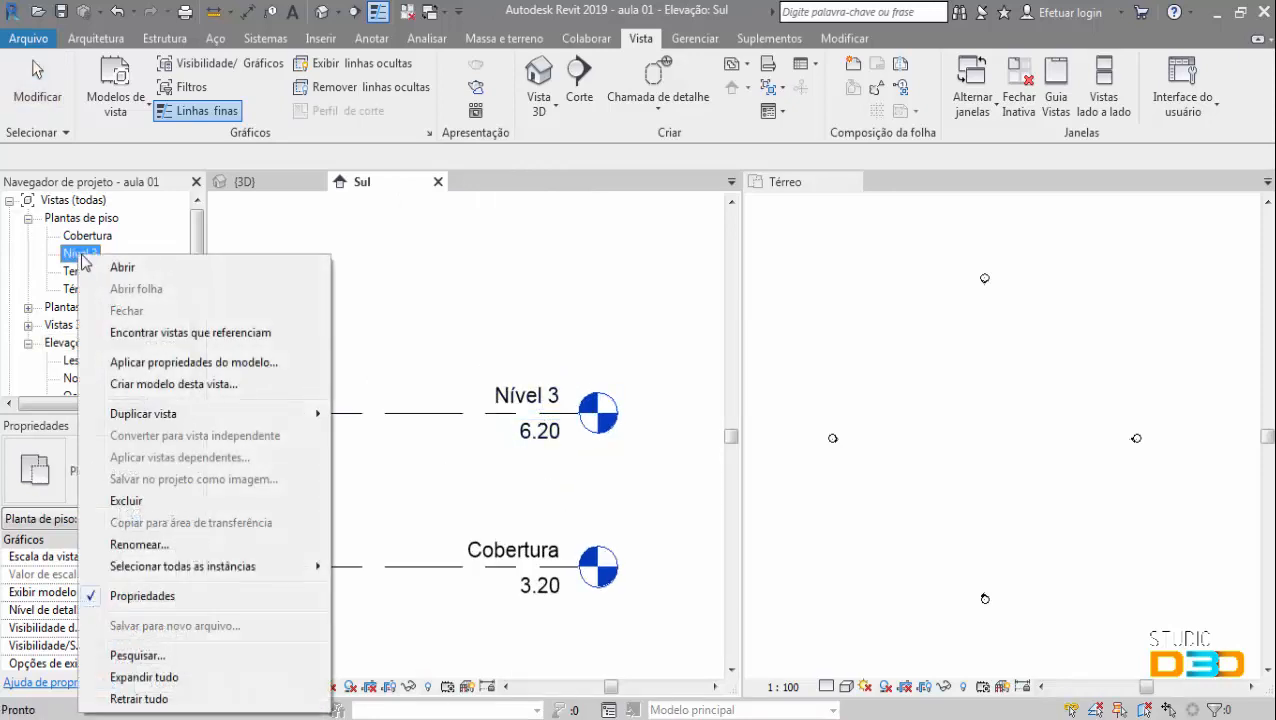
left_click(153, 544)
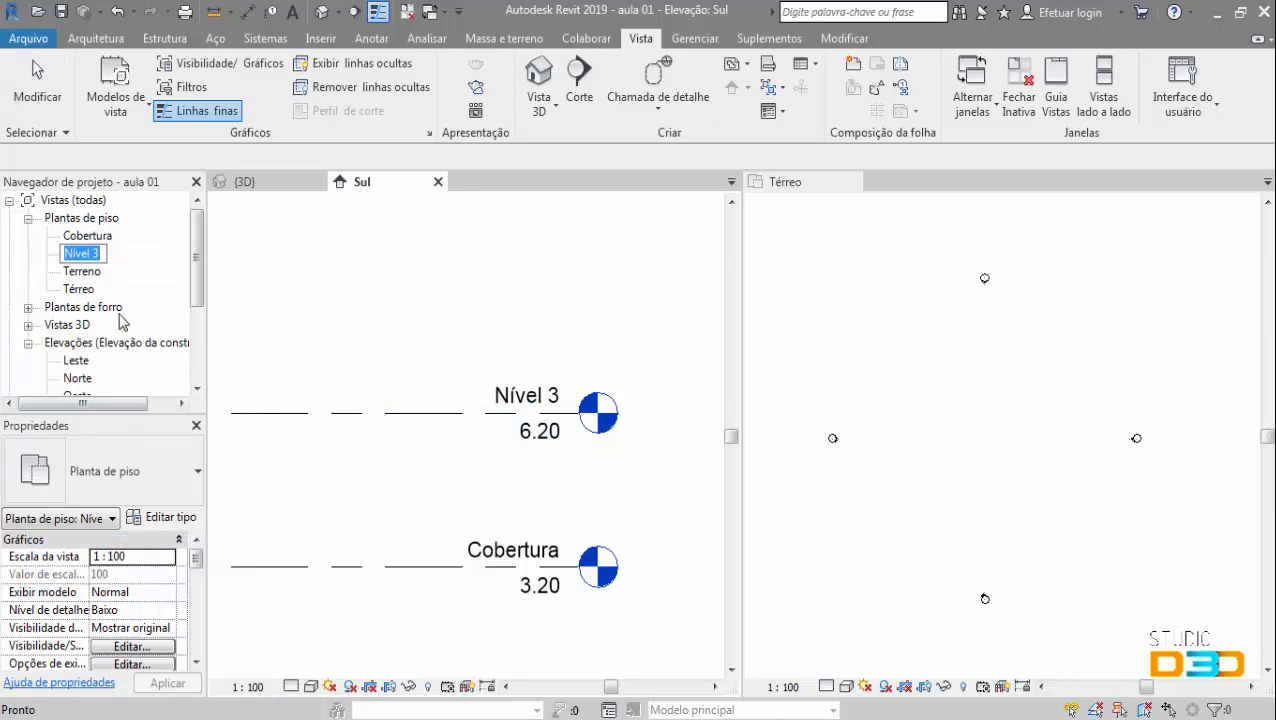
type("Cobertura 1")
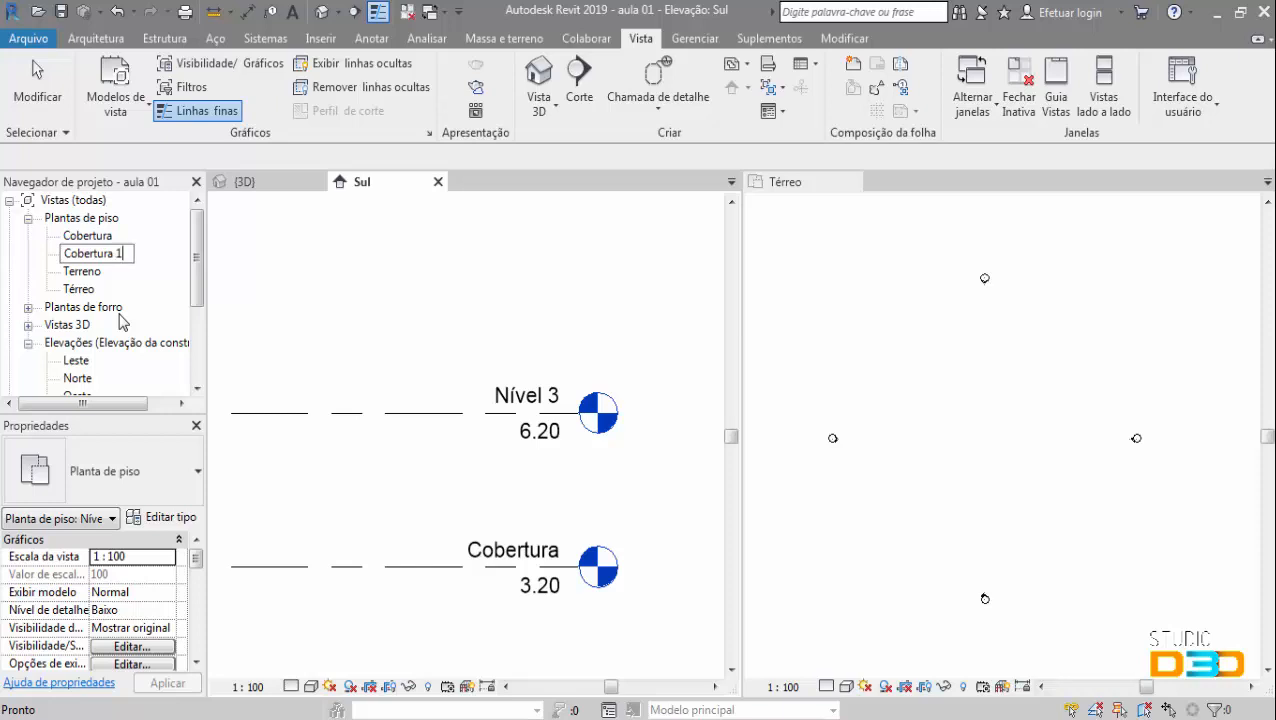
key("Return")
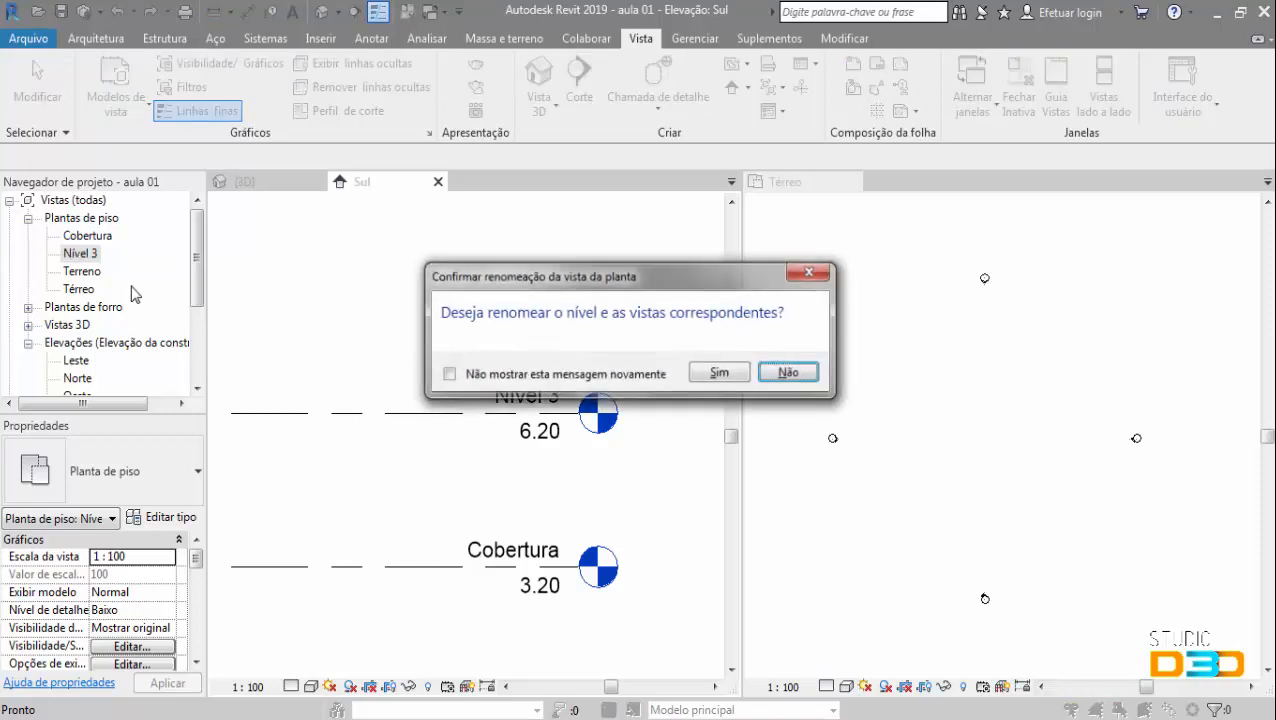
left_click(722, 372)
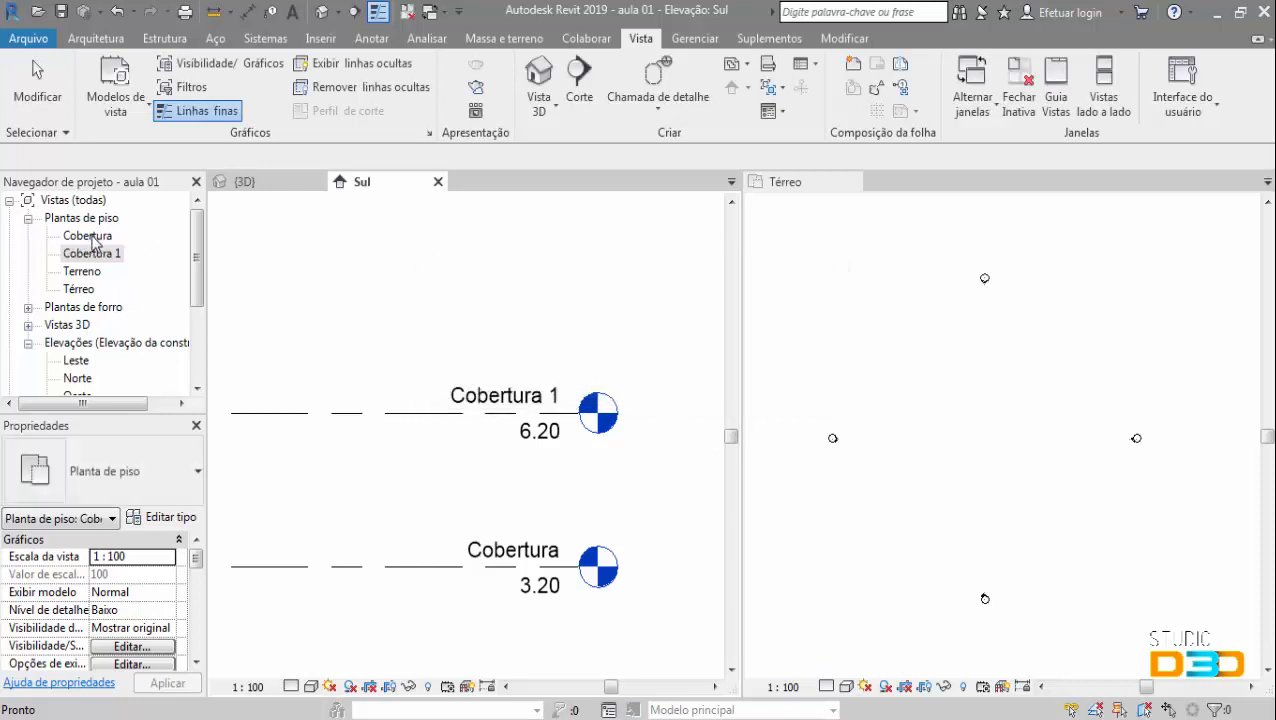
- Rename the Cobertura floor plan as "Pav. Superior" and apply the new name to its level and corresponding views
right_click(96, 237)
key("Escape")
right_click(88, 240)
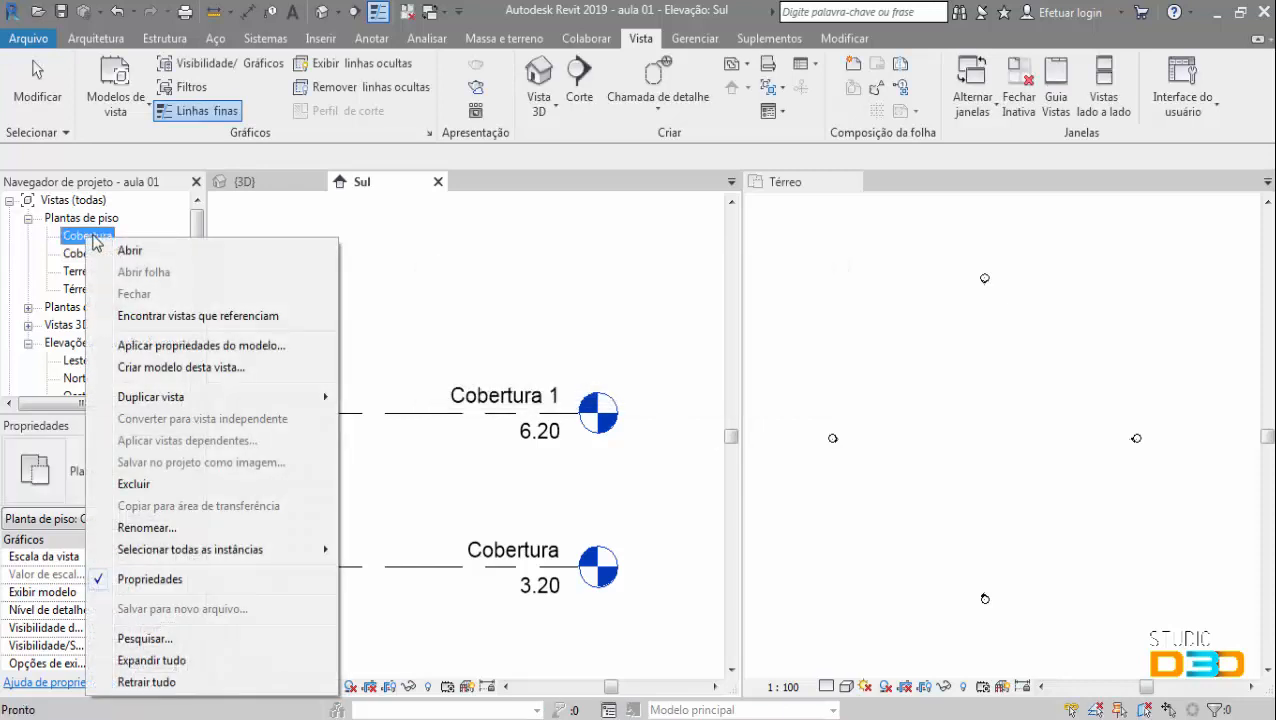
left_click(155, 524)
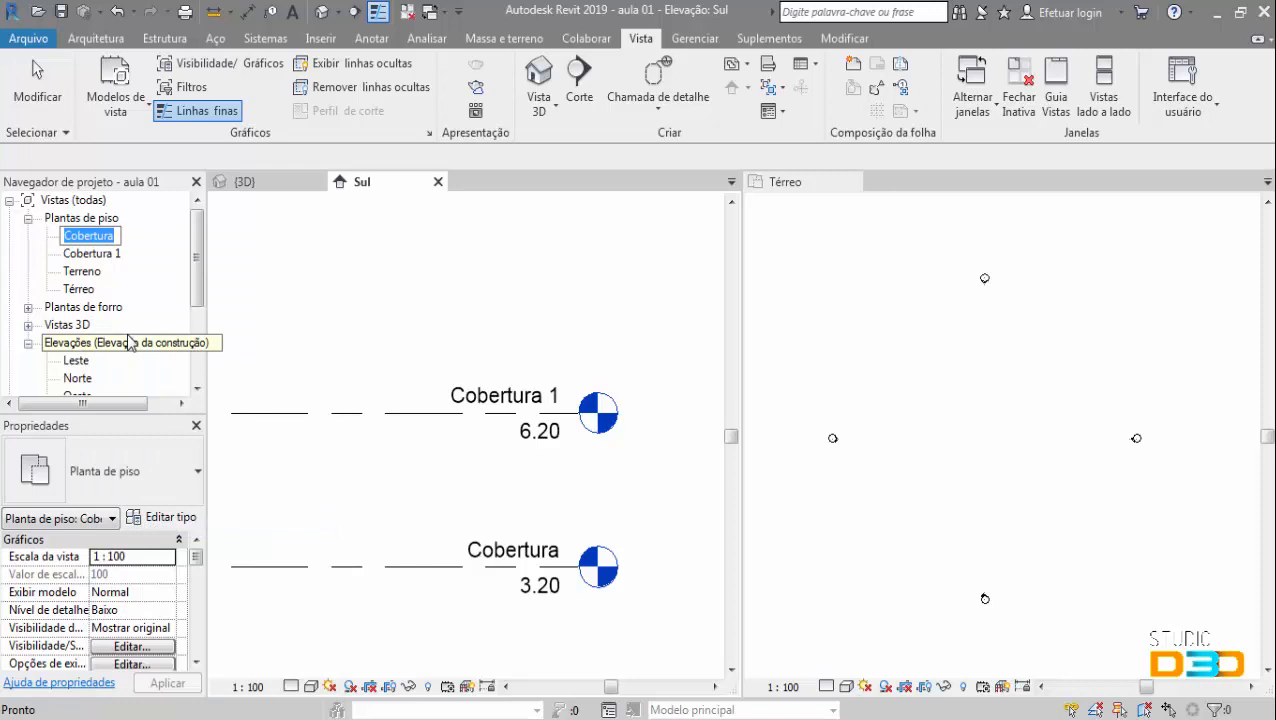
type("Pav. Superior")
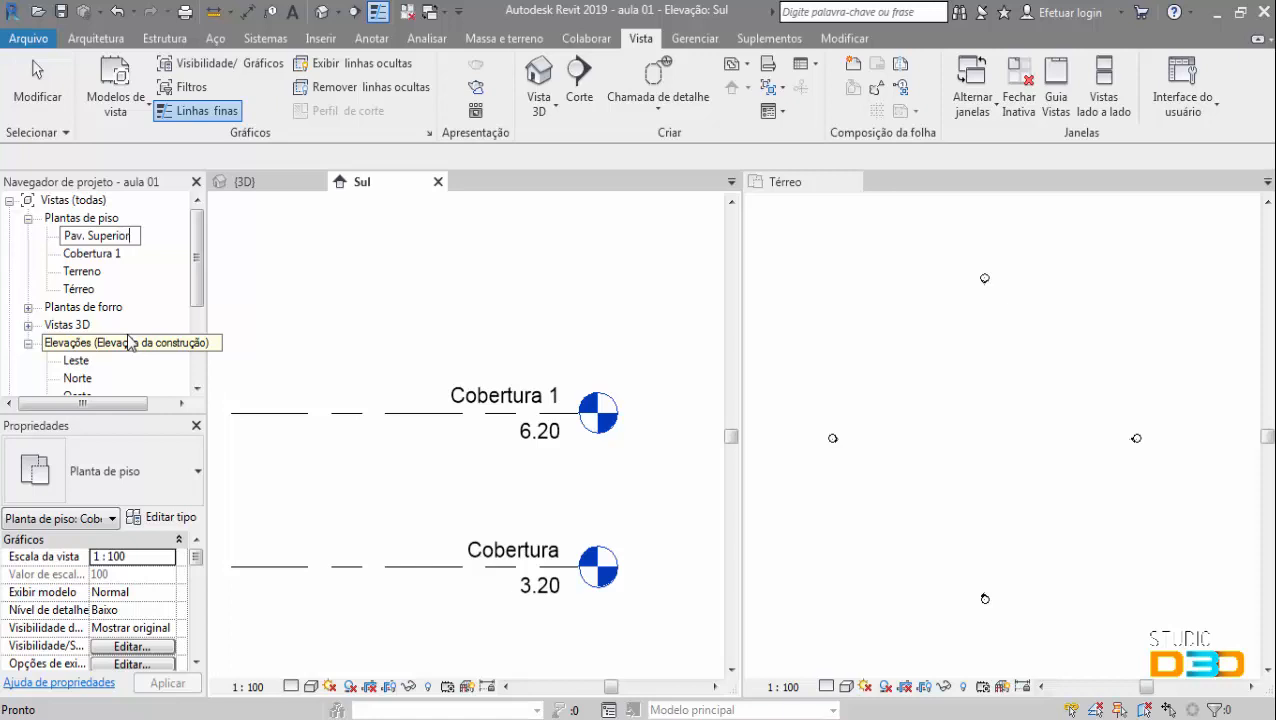
key("Return")
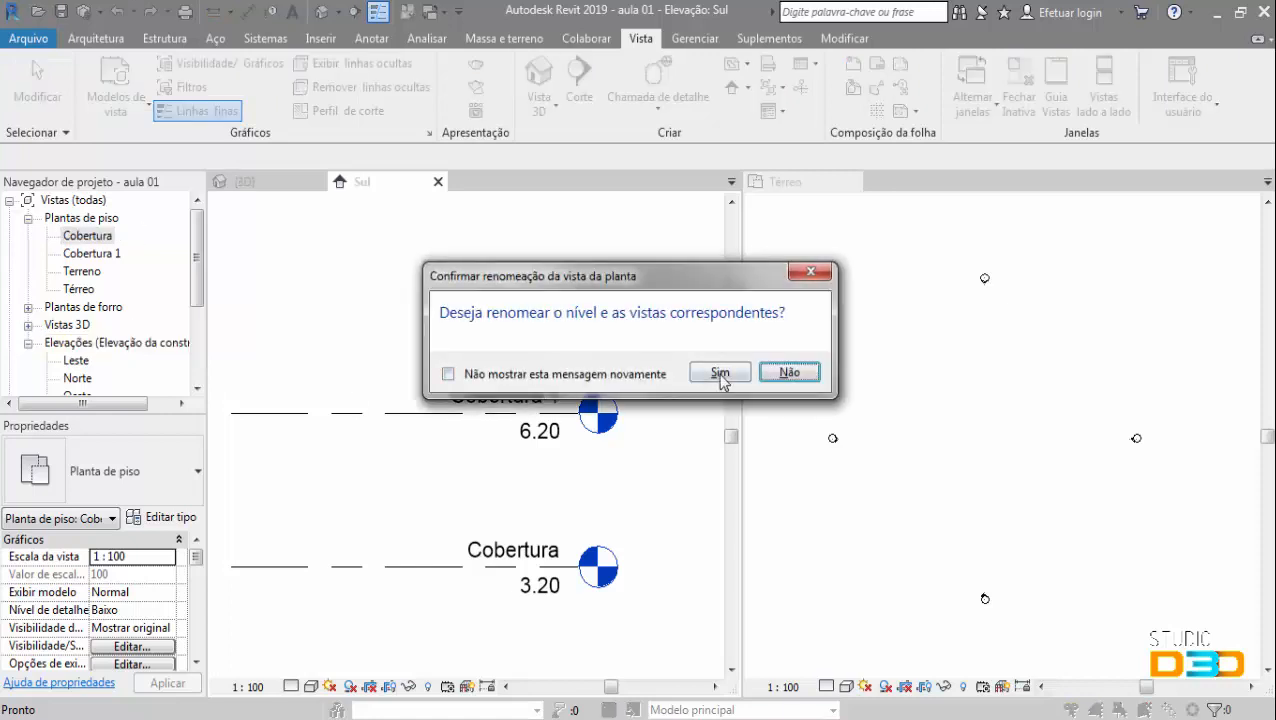
key("Return")
- Rename the Cobertura 1 level as "Cobertura" in the Sul elevation and apply the new name to its corresponding views
scroll(550, 347, "down", 2)
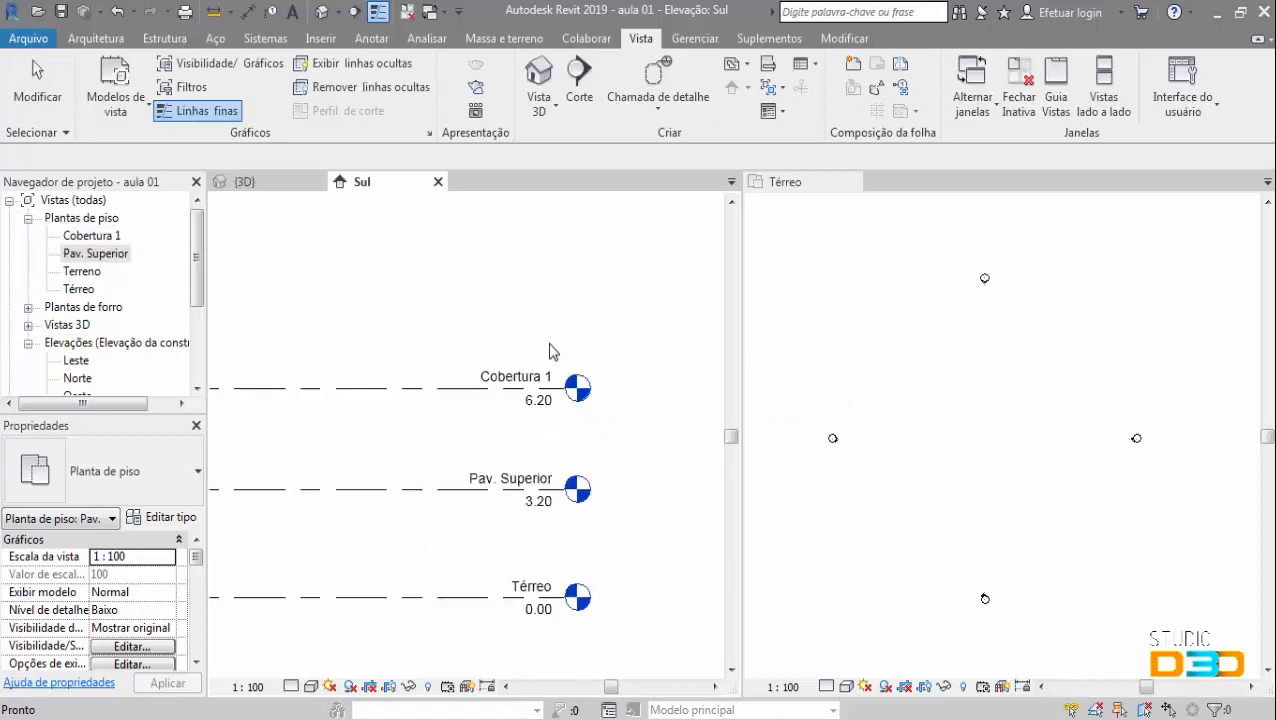
double_click(529, 384)
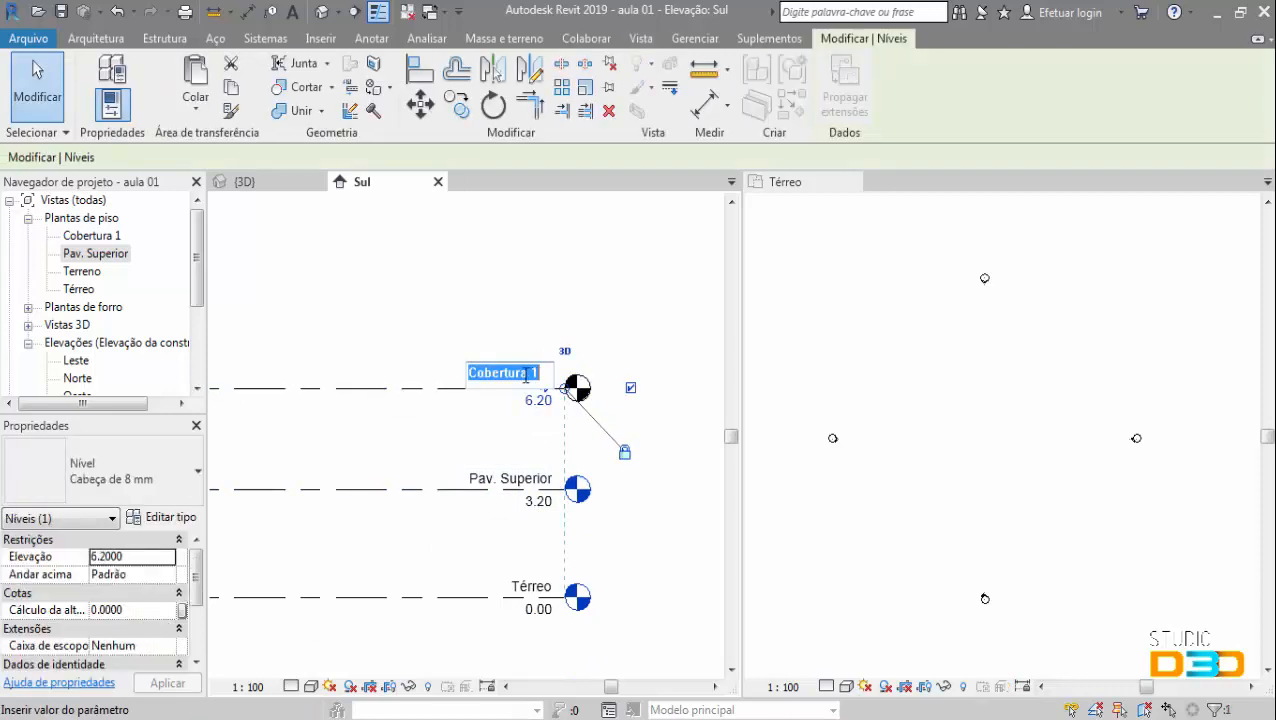
left_click_drag(520, 373, 555, 374)
type("a")
key("Return")
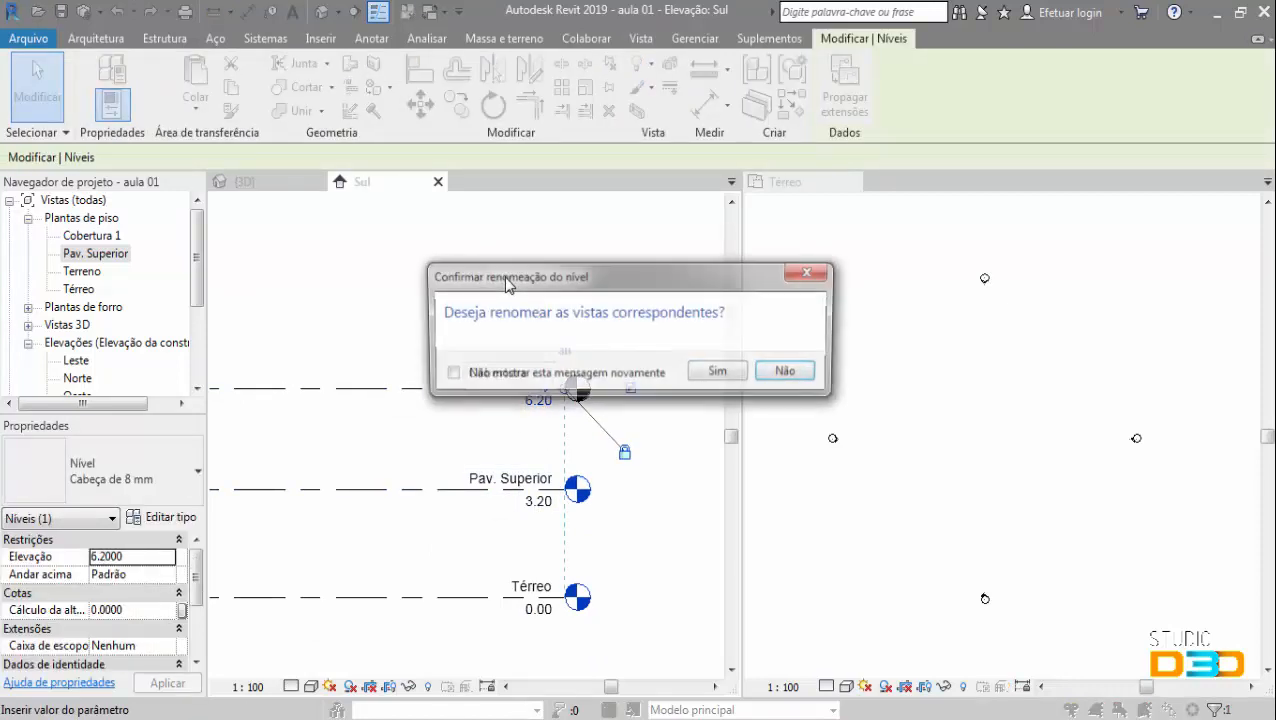
left_click(701, 376)
middle_click_drag(683, 470, 717, 461)
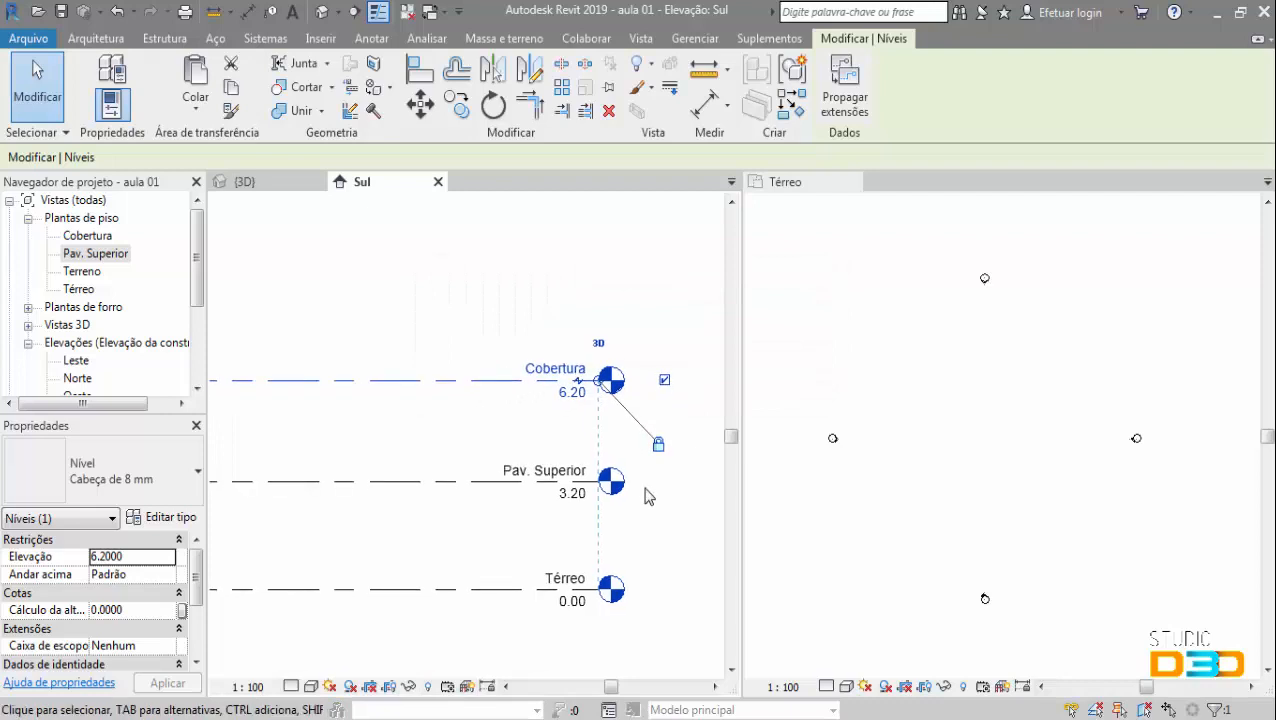
scroll(648, 500, "down", 1)
middle_click_drag(658, 520, 618, 517)
scroll(593, 381, "up", 1)
middle_click_drag(608, 350, 610, 293)
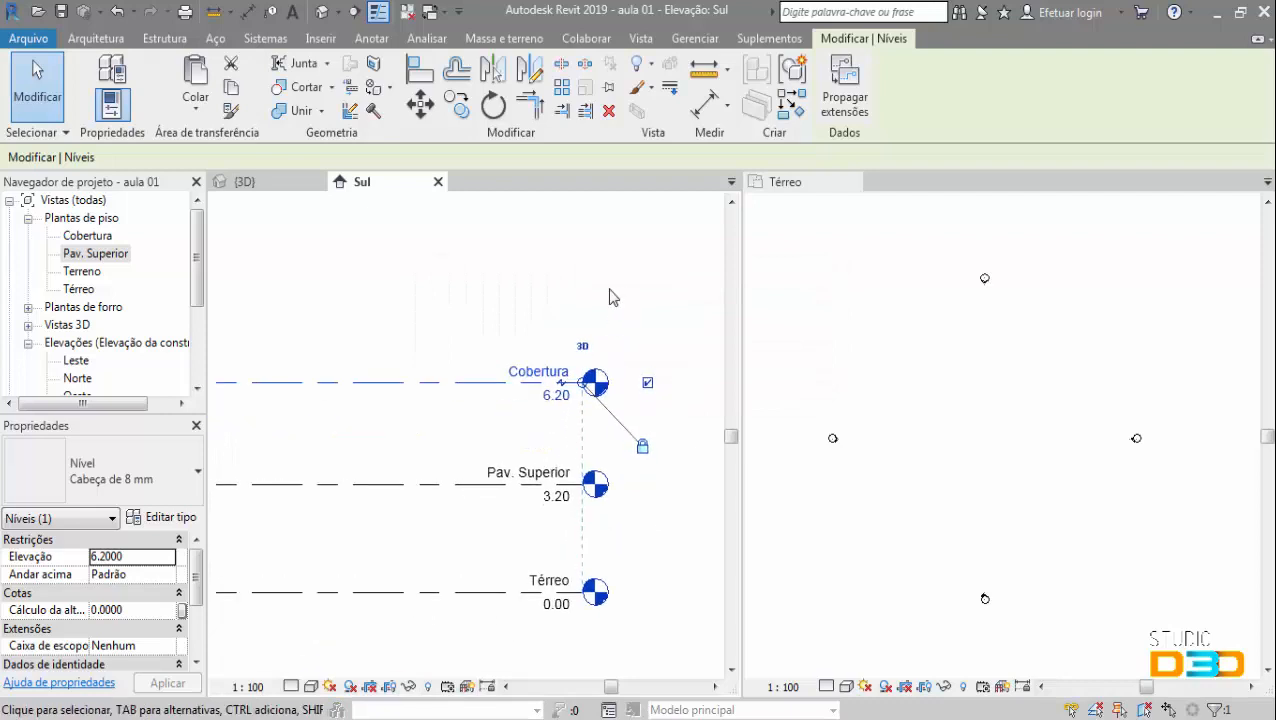
left_click(588, 322)
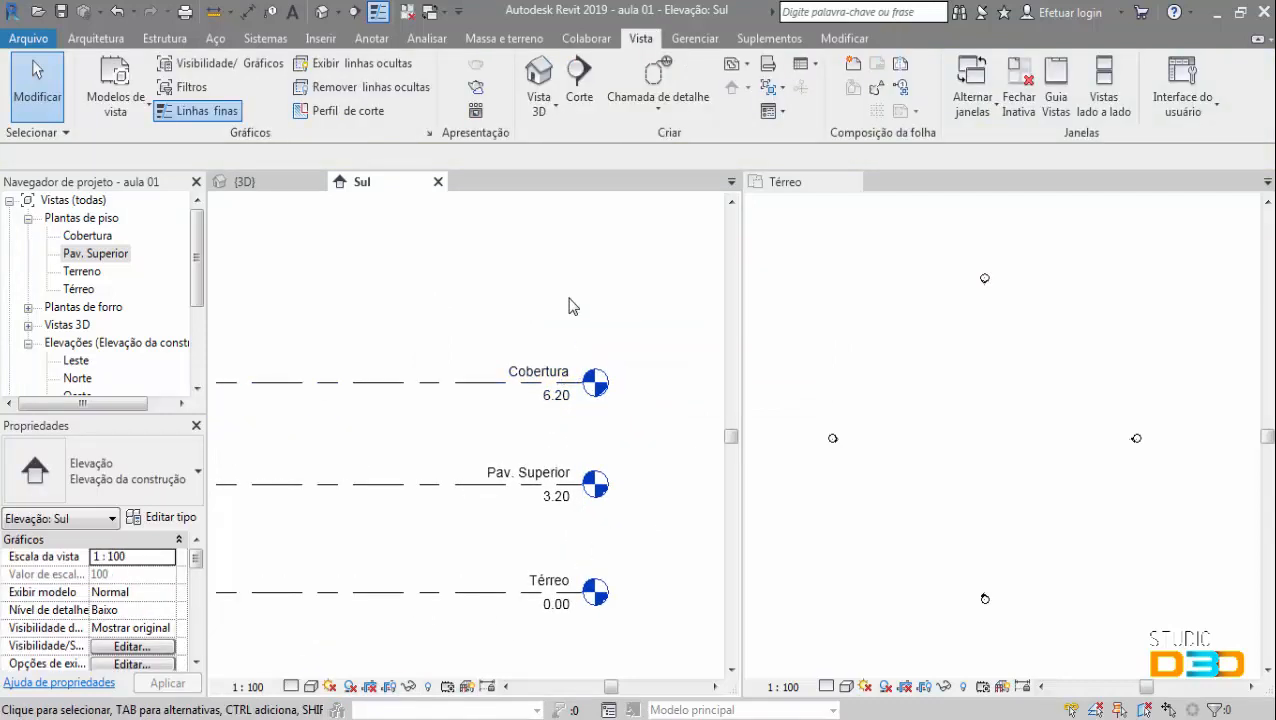
- View the Térreo and Pav. Superior floor plans, and close the Pav. Superior plan
double_click(80, 289)
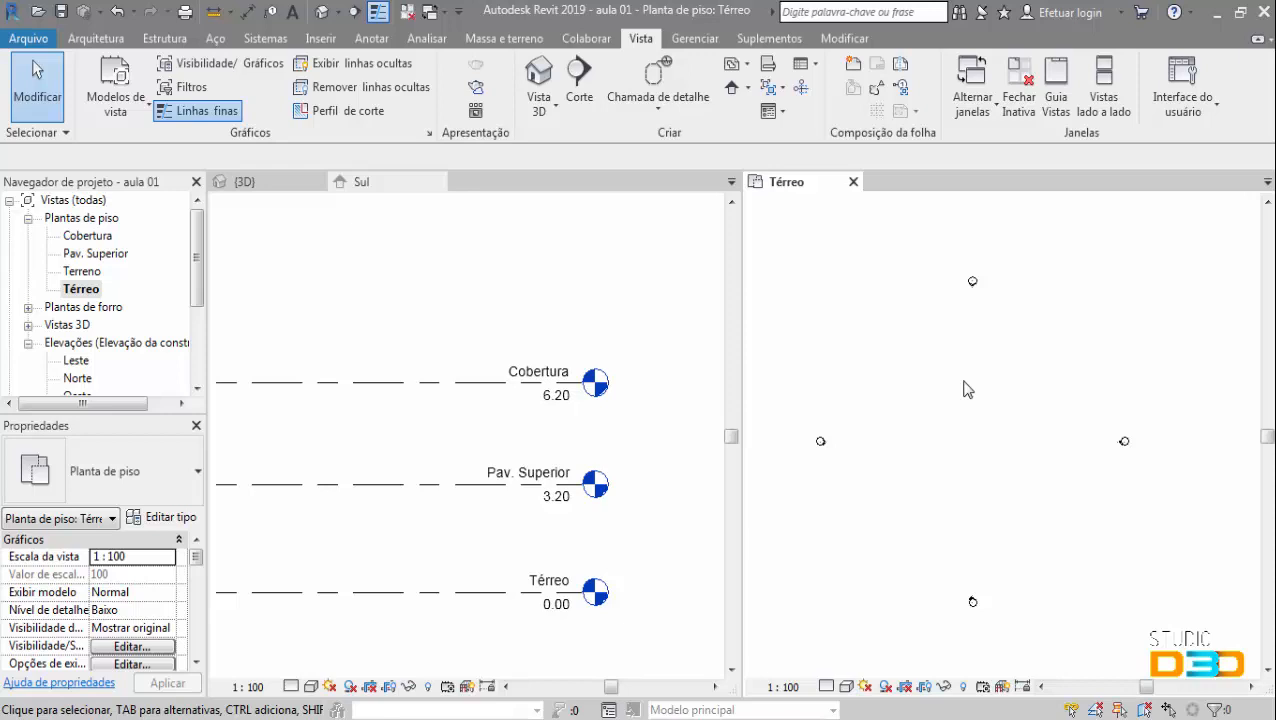
double_click(97, 253)
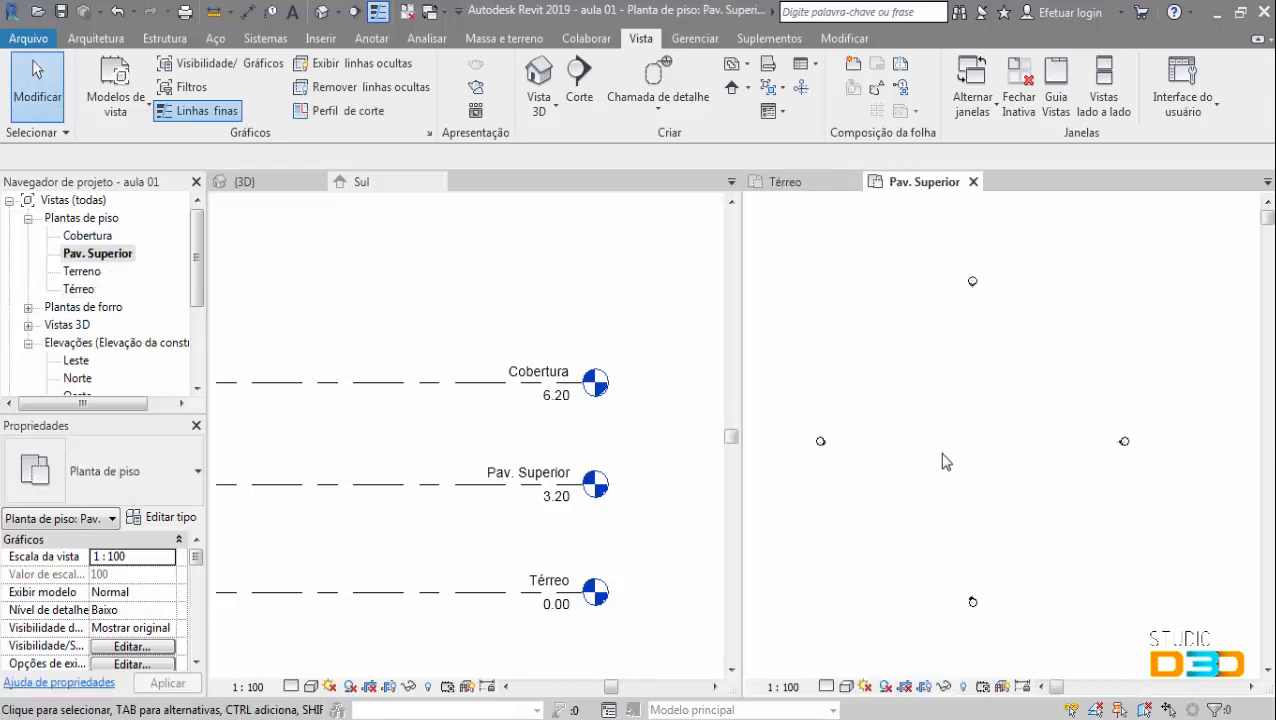
left_click(973, 181)
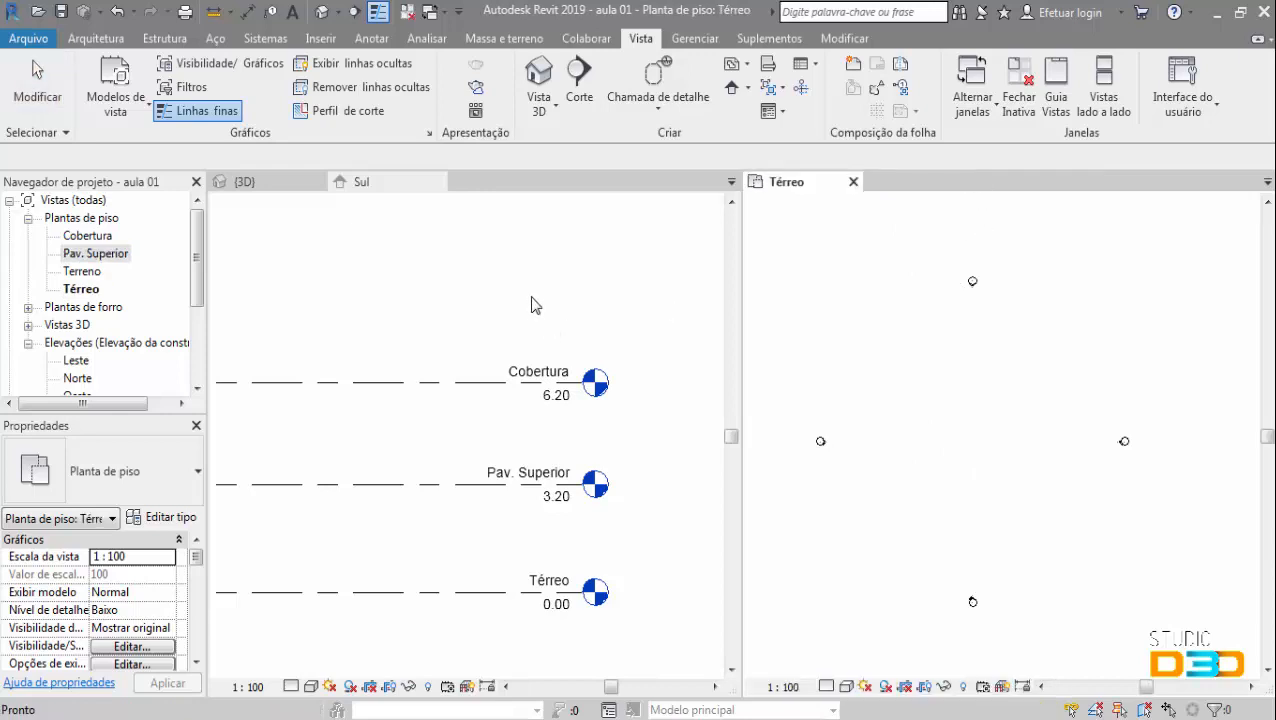
- Delete the Cobertura level at 6.20 in the Sul elevation together with its floor plan view
left_click(510, 274)
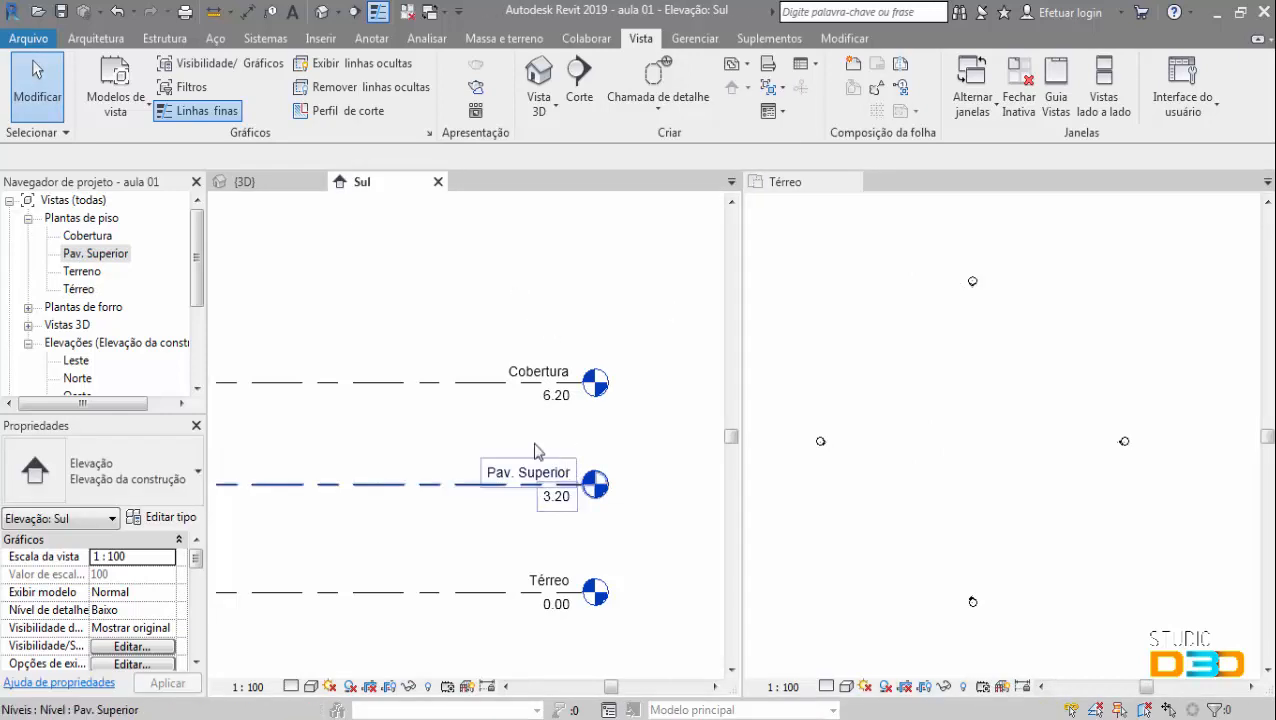
left_click(488, 383)
key("Delete")
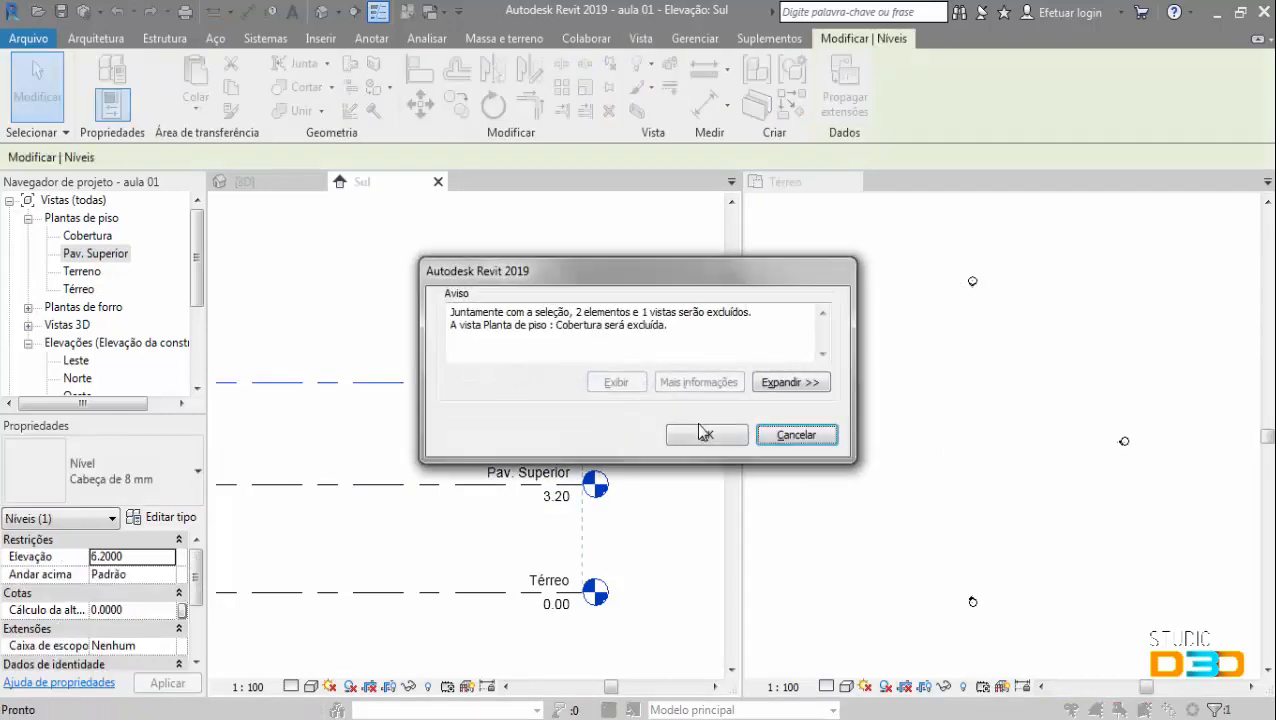
left_click(712, 432)
- Rename the Pav. Superior level as "Cobertura" and apply the new name to its corresponding views
left_click(562, 485)
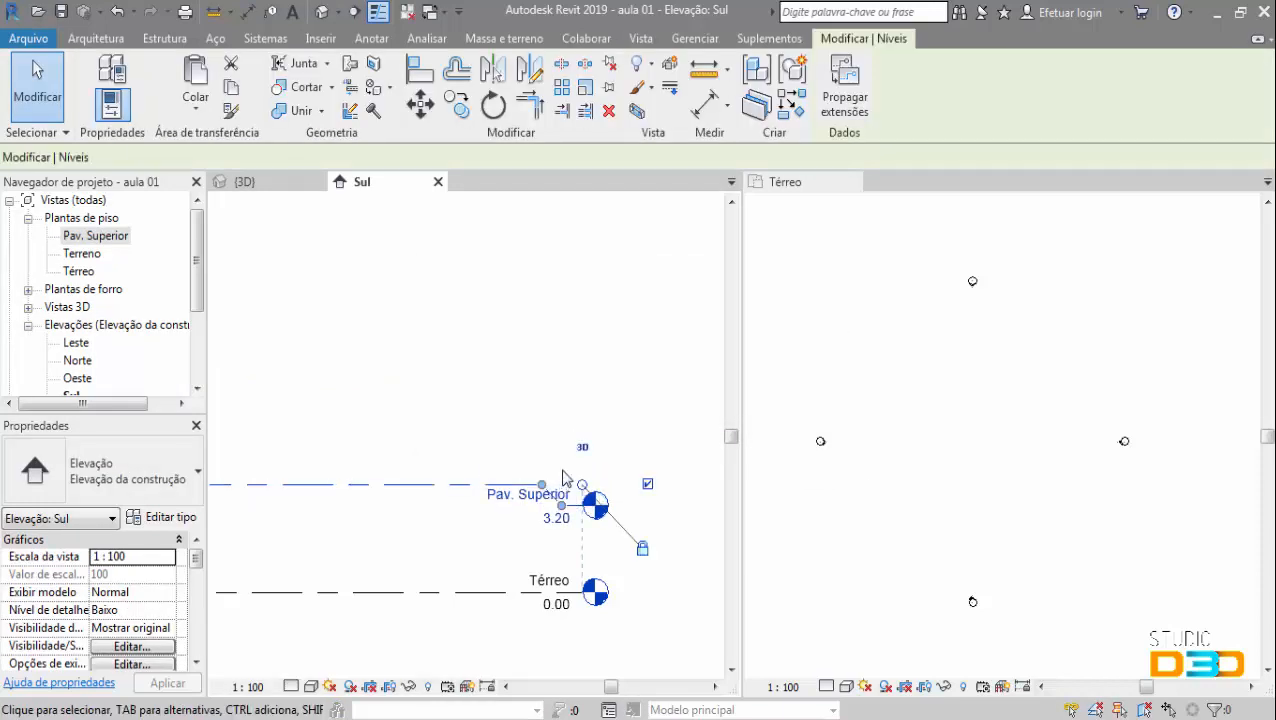
left_click_drag(562, 485, 568, 485)
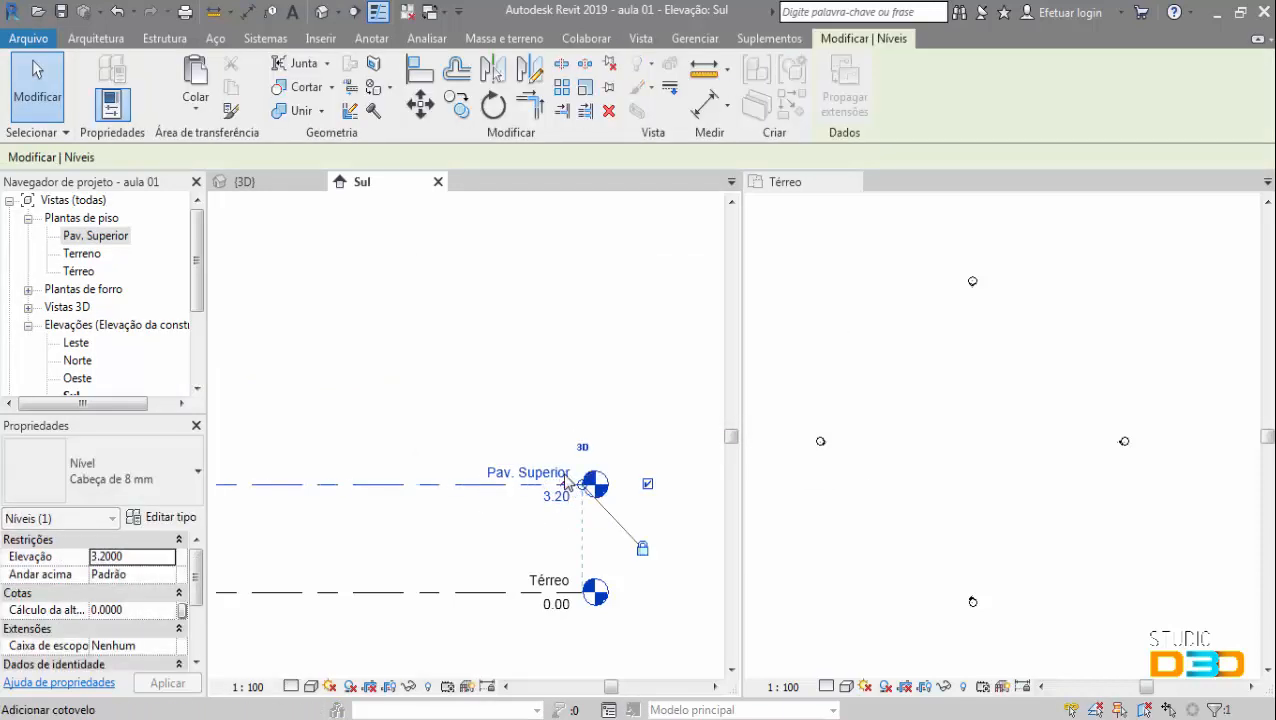
left_click(527, 472)
type("C")
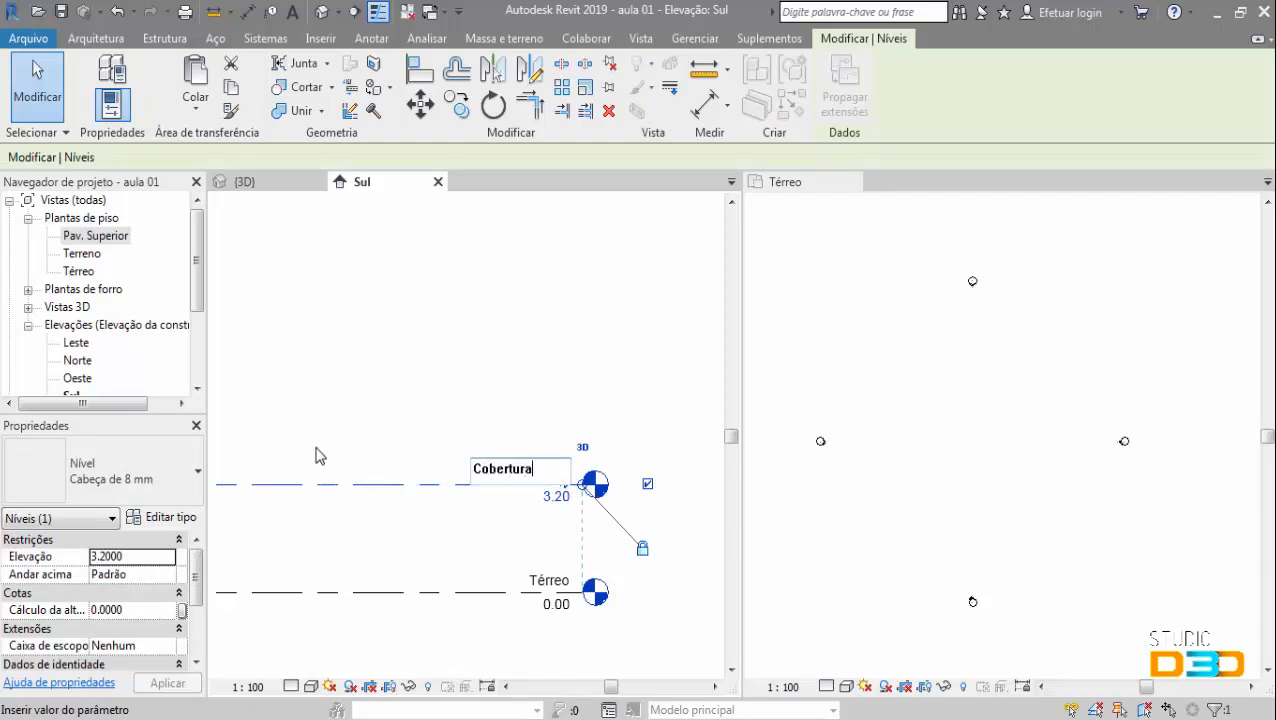
type("obertura")
key("Return")
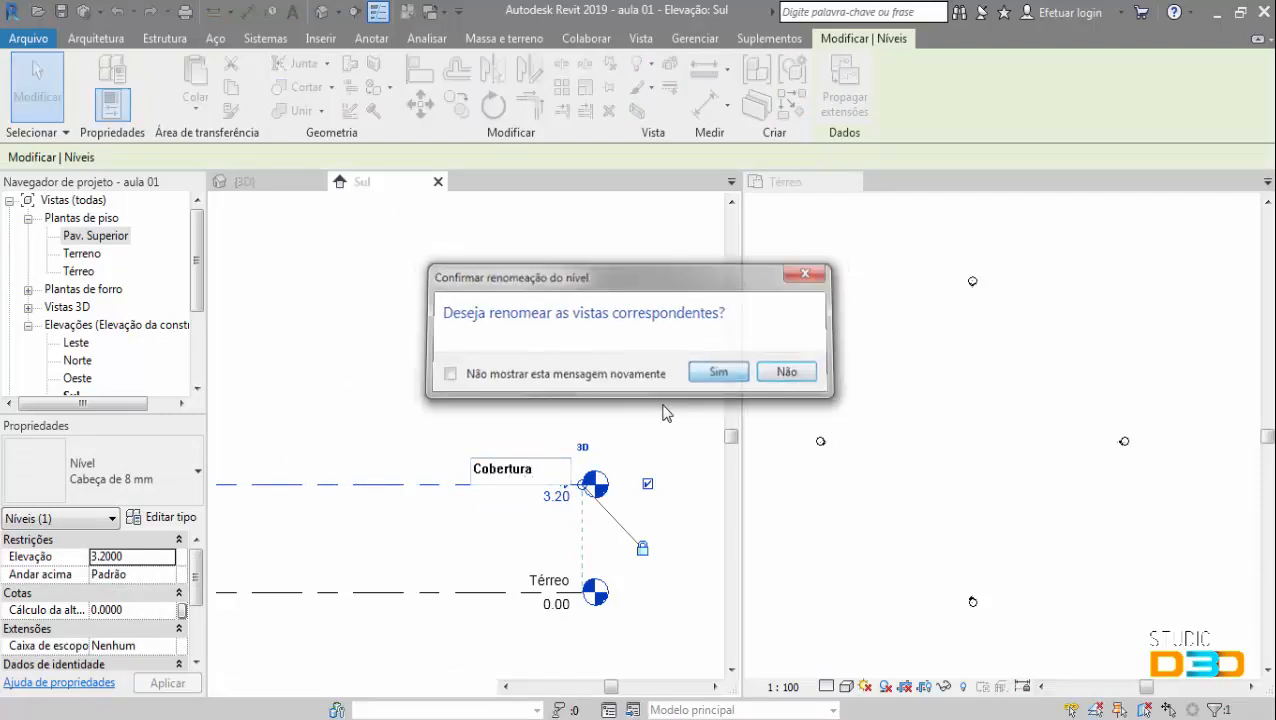
key("Return")
scroll(680, 409, "down", 2)
middle_click_drag(612, 442, 547, 418)
scroll(550, 430, "up", 2)
left_click(554, 463)
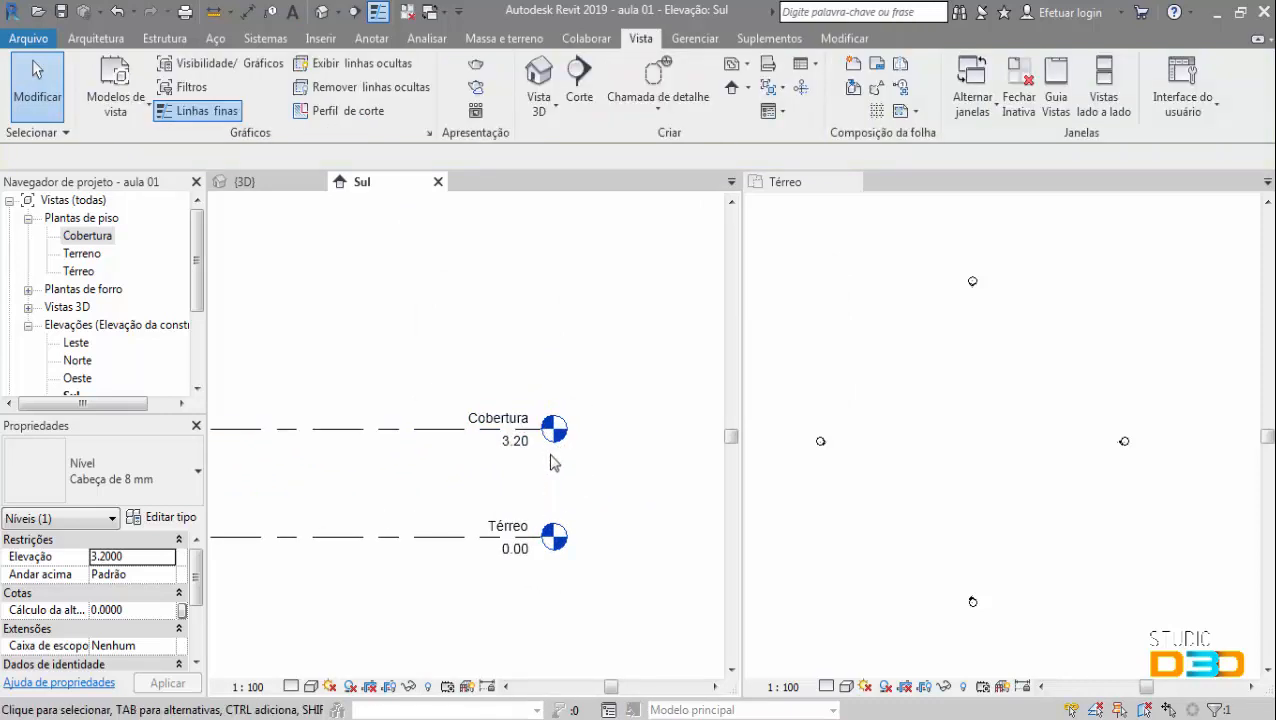
- Rename the Térreo level as "Planta Baixa" and apply the new name to its corresponding views
middle_click_drag(562, 559, 587, 536)
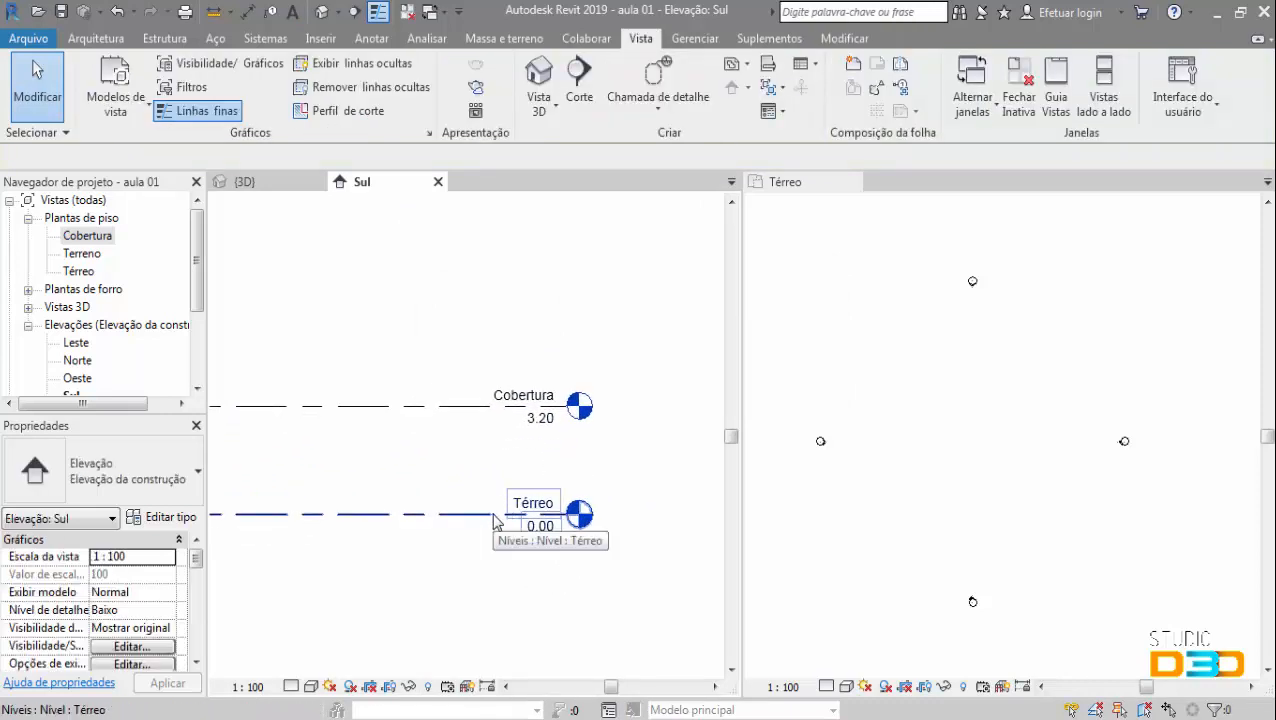
double_click(553, 510)
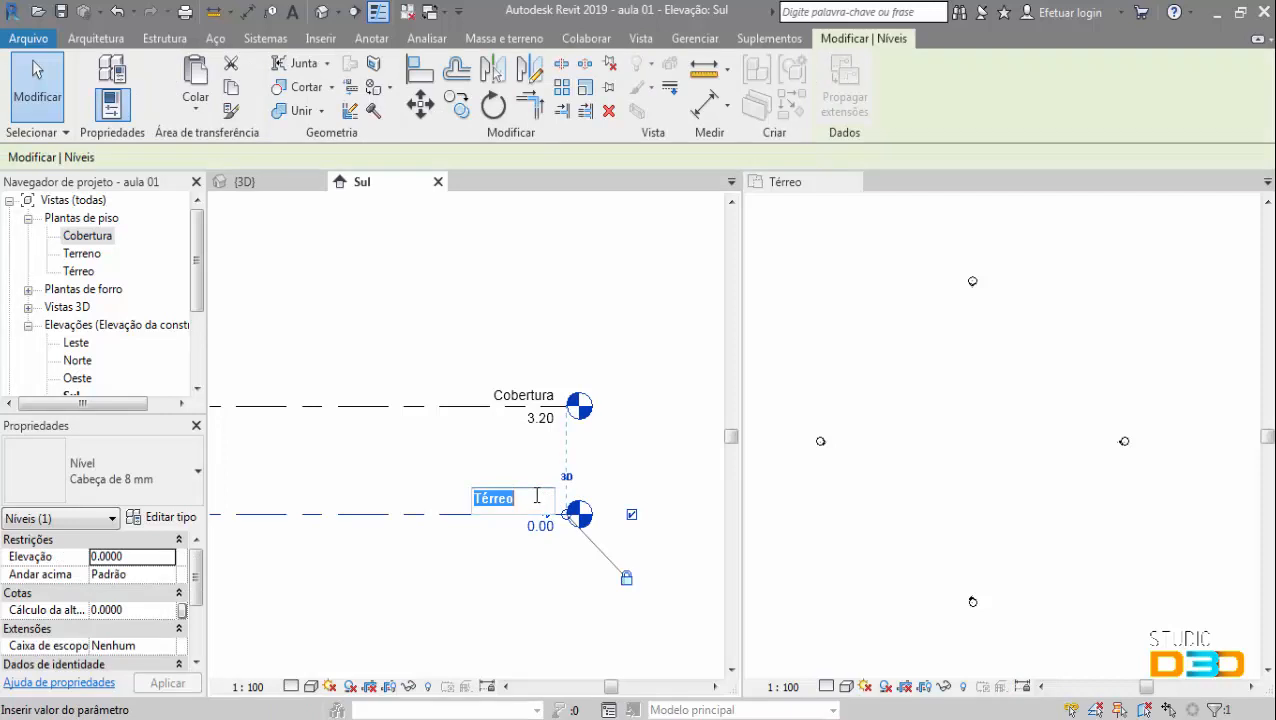
type("Planta Baixa")
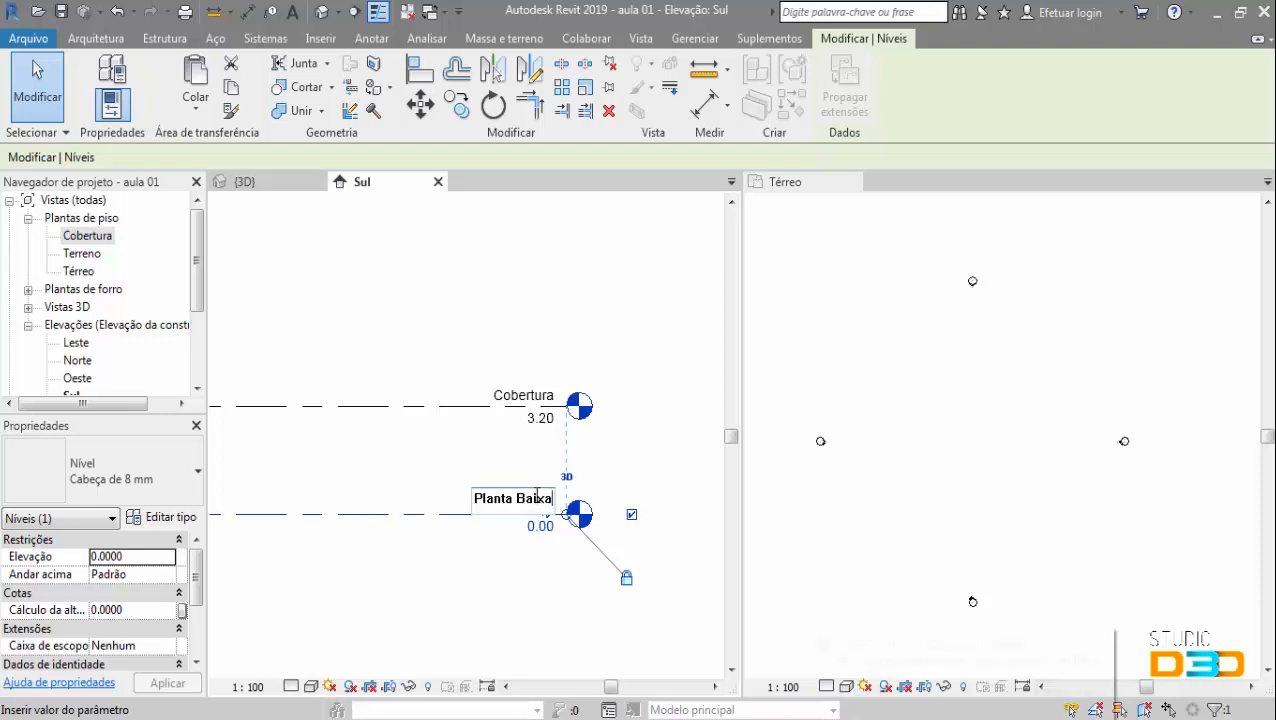
key("Return")
left_click(721, 373)
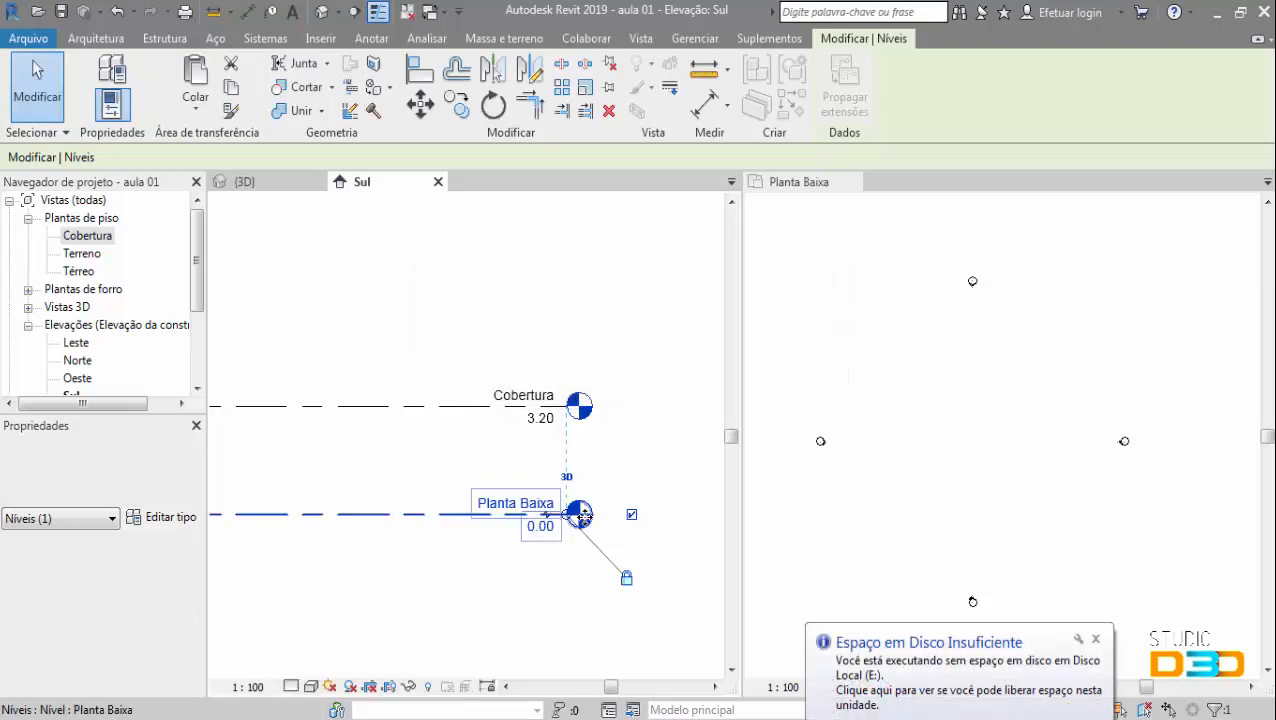
- Set the Planta Baixa level's elevation to 0.15 m in the Sul elevation
left_click(551, 538)
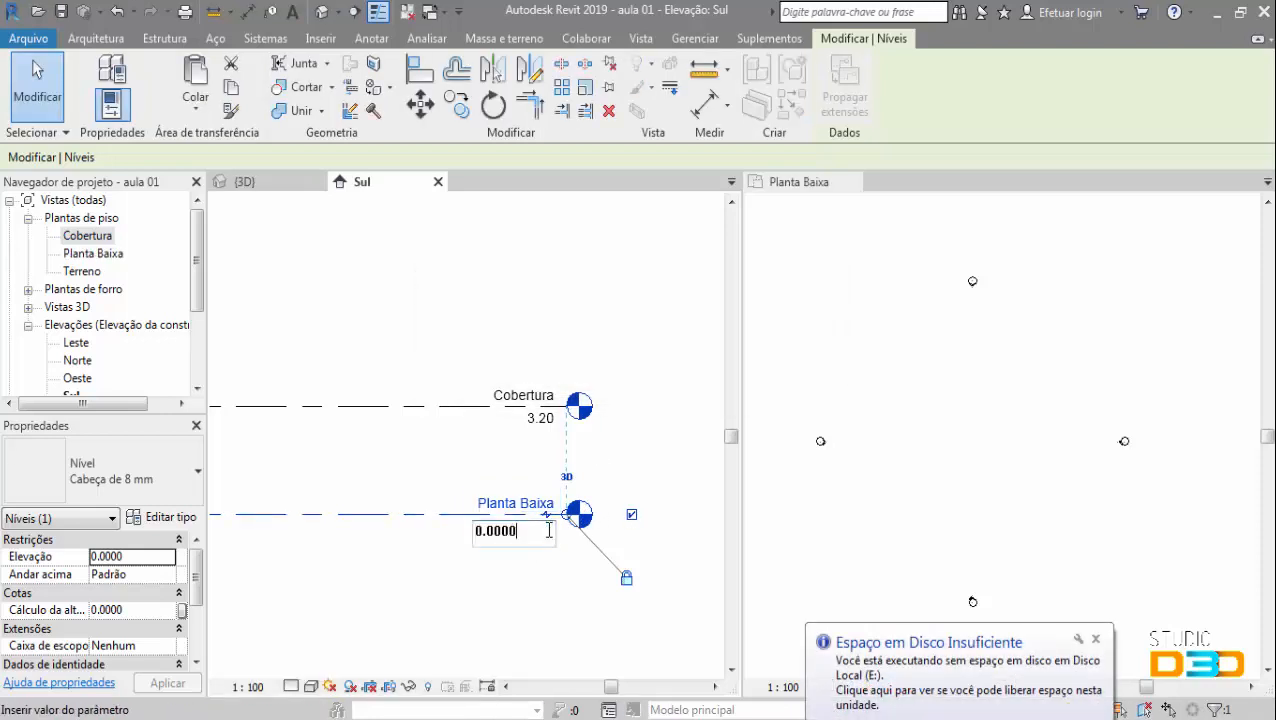
key("BackSpace")
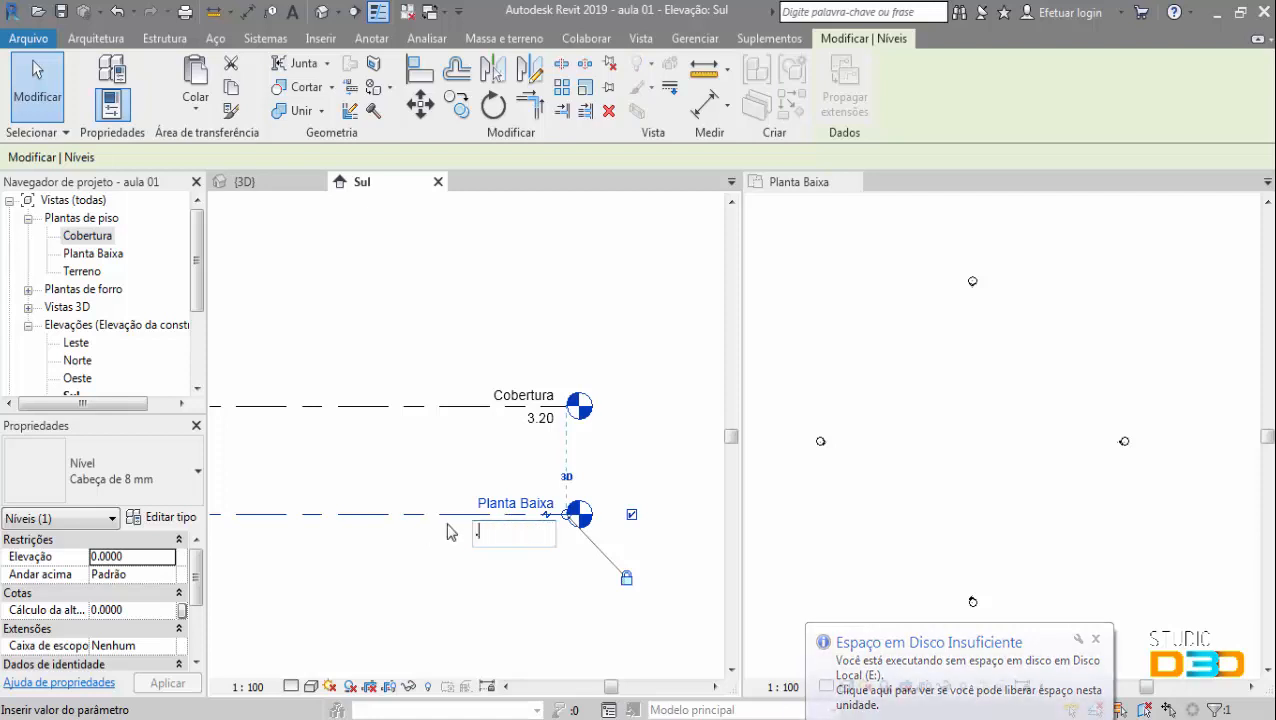
type(".15")
key("Return")
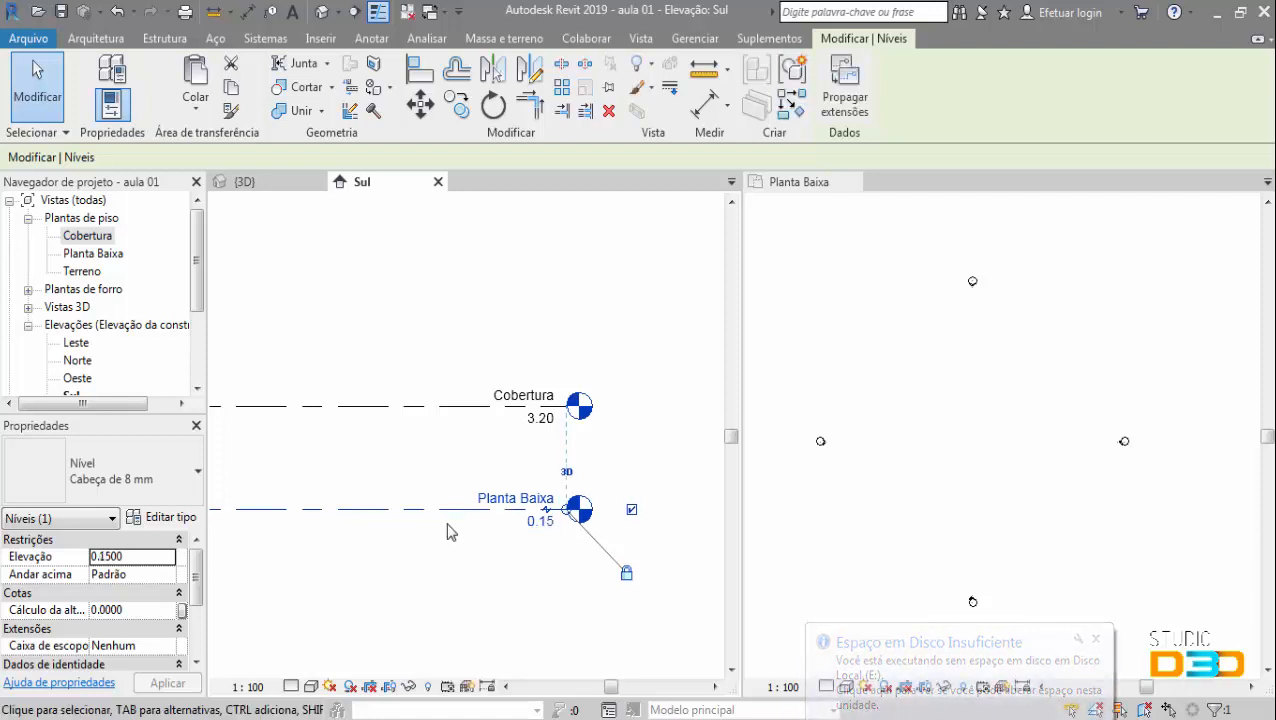
- Set the Cobertura level's elevation to 3.35 m and deselect the level
left_click(540, 418)
left_click(540, 418)
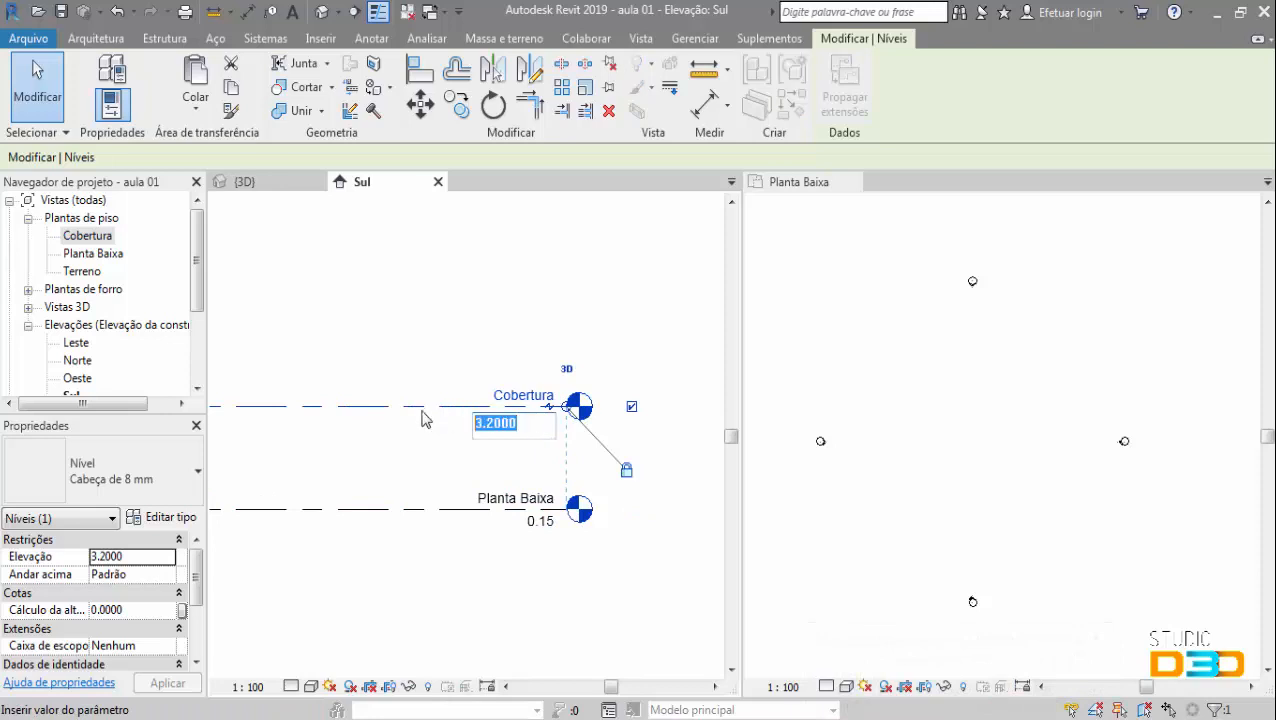
type("3.35")
key("Return")
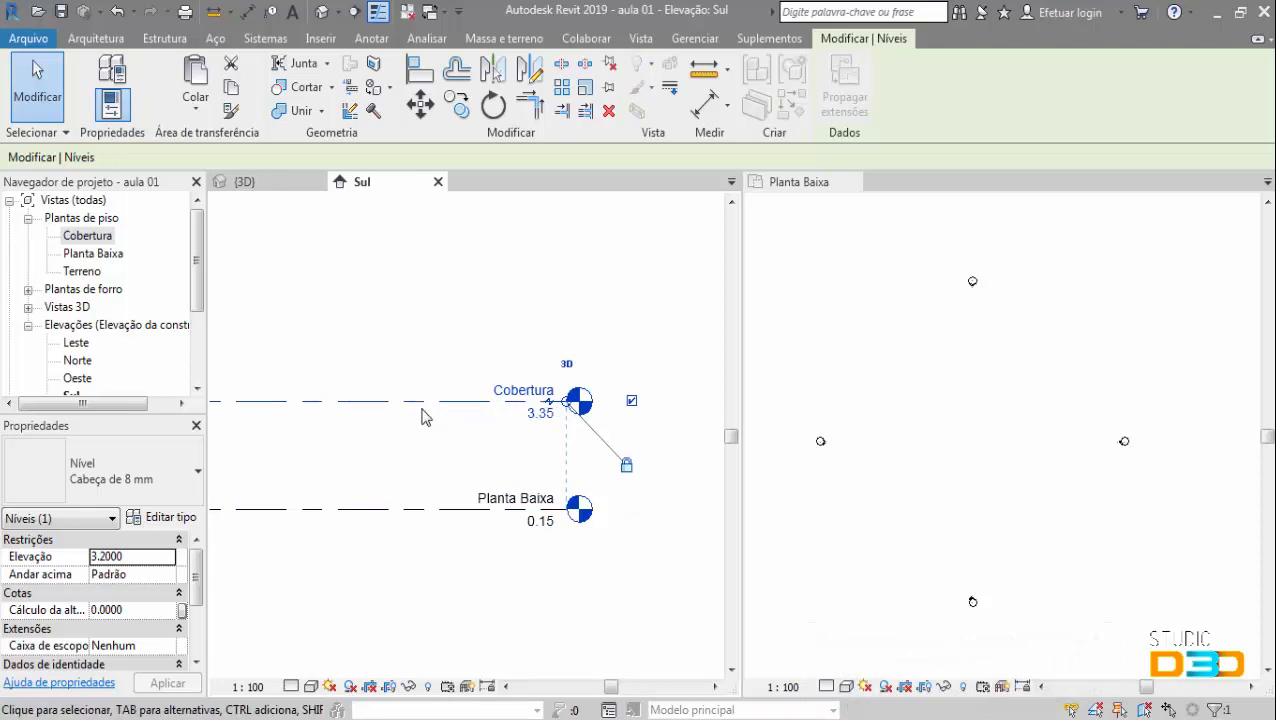
left_click(453, 333)
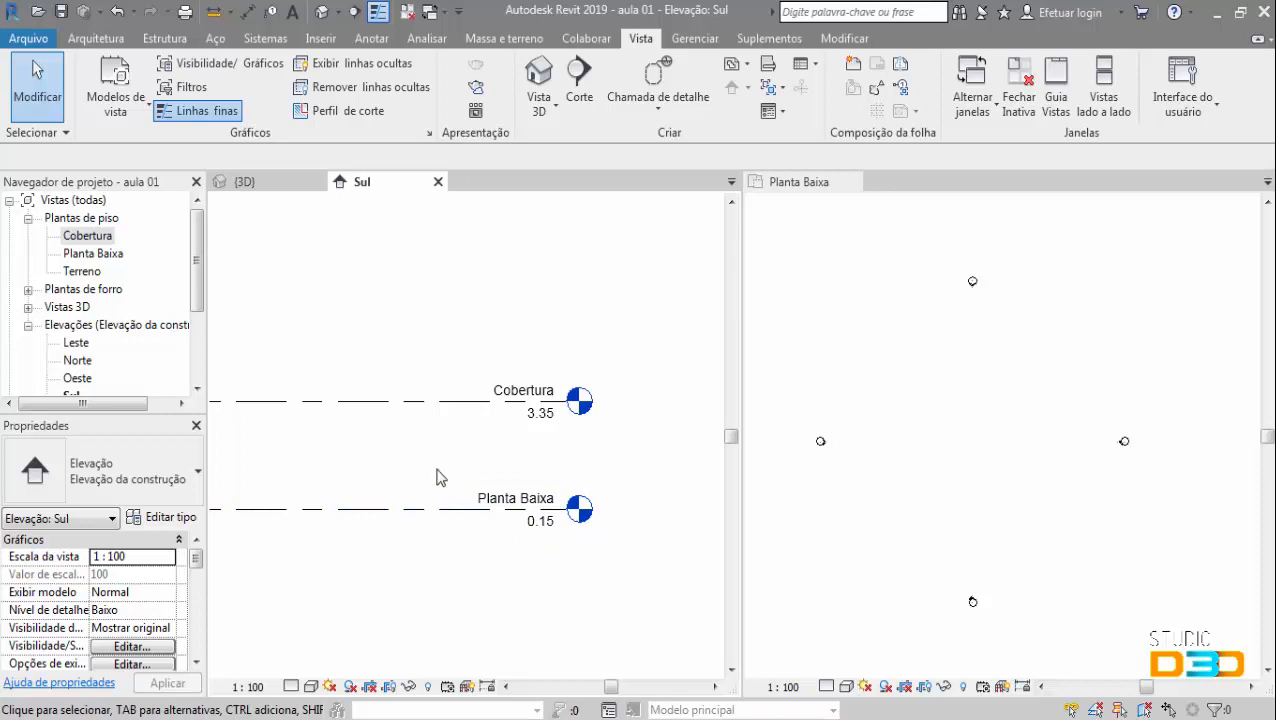
- Delete the Terreno floor plan view from the project
left_click(84, 271)
scroll(150, 295, "down", 1)
left_click(387, 354)
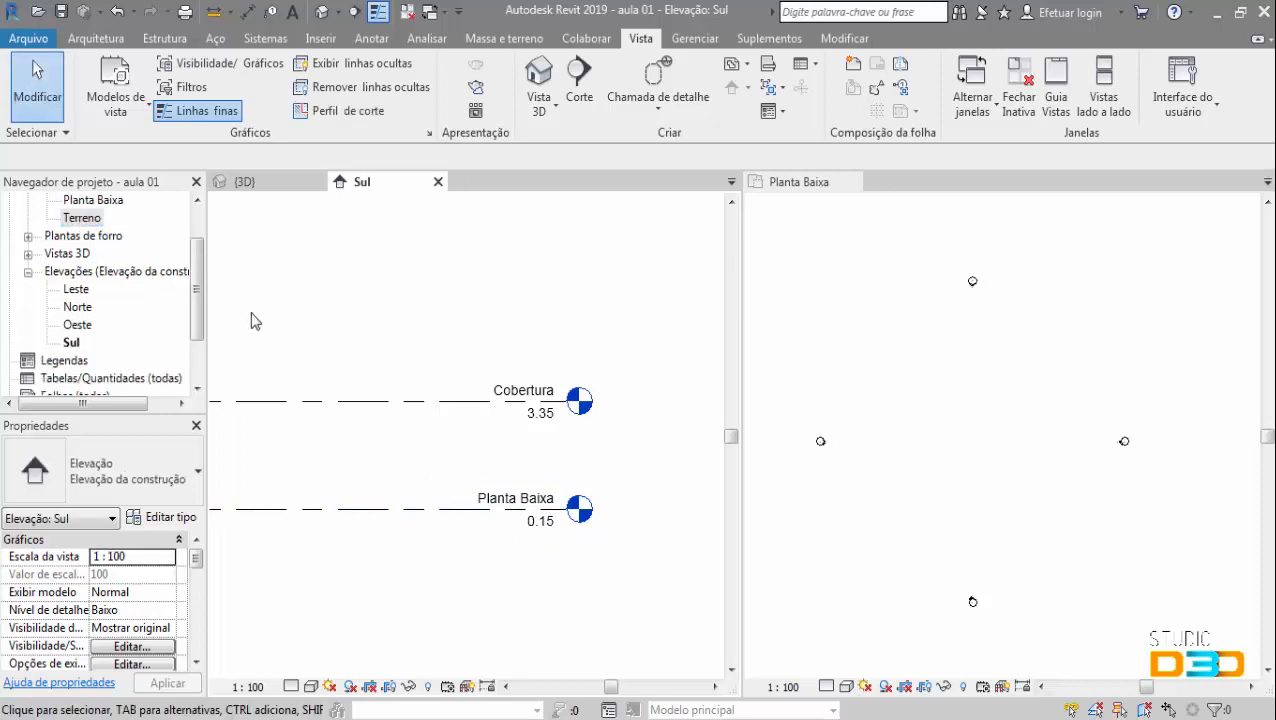
left_click_drag(199, 256, 204, 224)
left_click(364, 243)
scroll(461, 379, "down", 8)
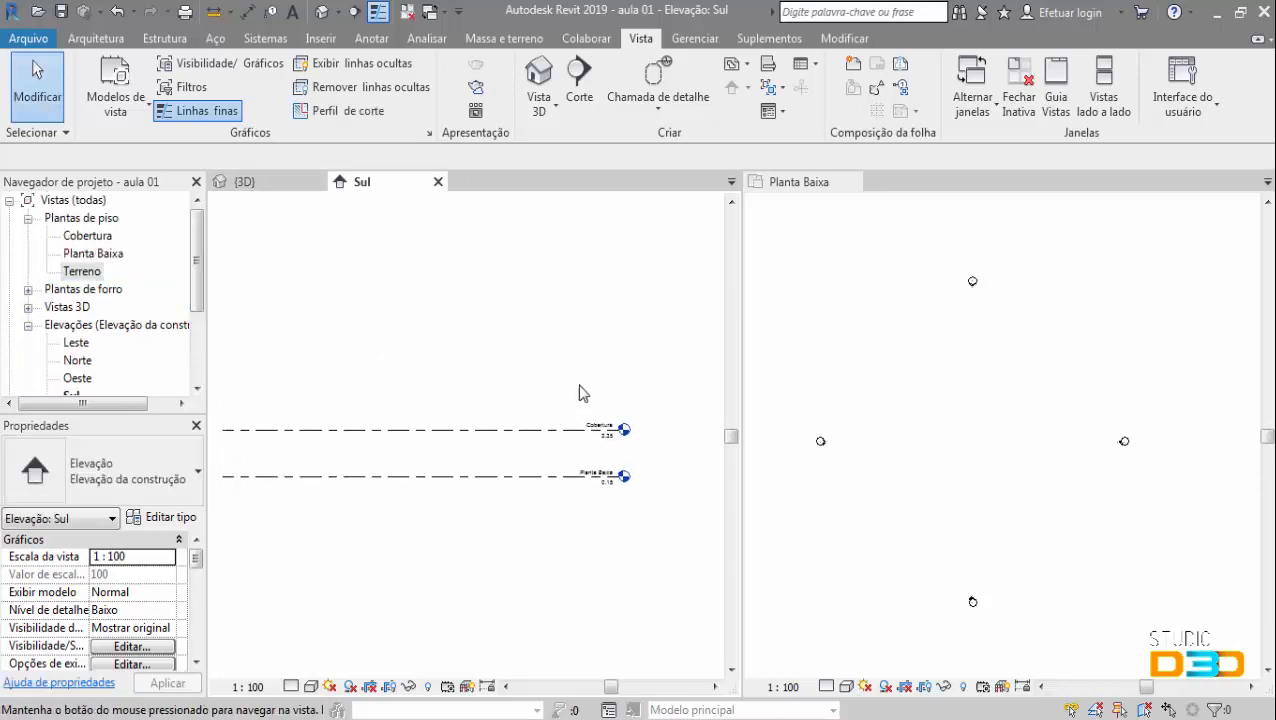
scroll(590, 395, "up", 4)
scroll(590, 392, "up", 2)
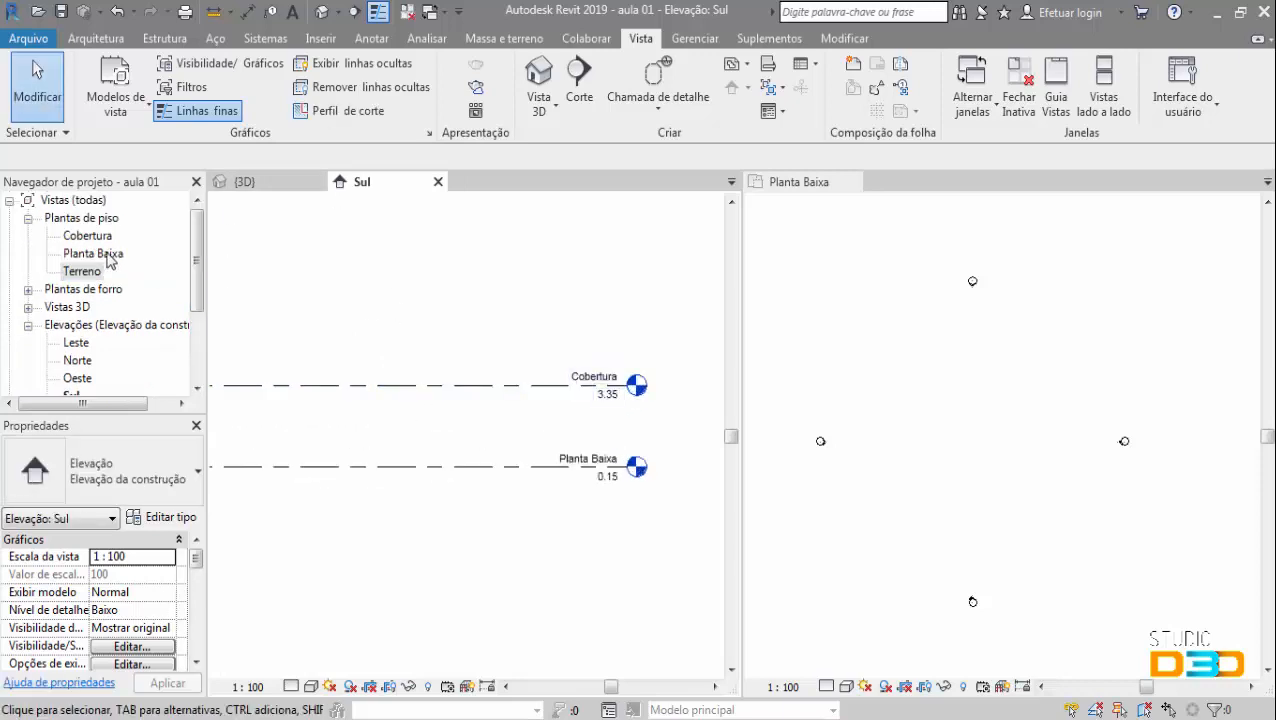
left_click(84, 272)
key("Delete")
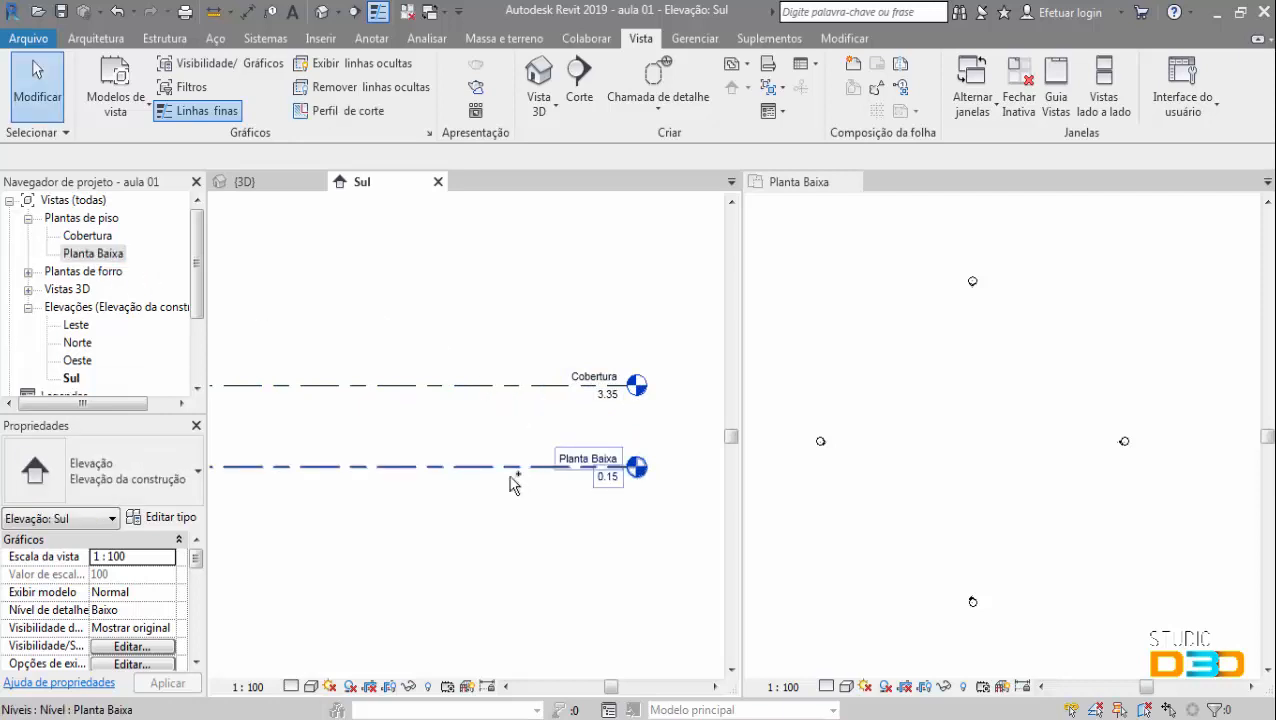
- Paste the copied level below Planta Baixa in the Sul elevation, at an elevation of about -1.30 m
key("ctrl+v")
scroll(343, 531, "down", 2)
middle_click_drag(235, 549, 332, 554)
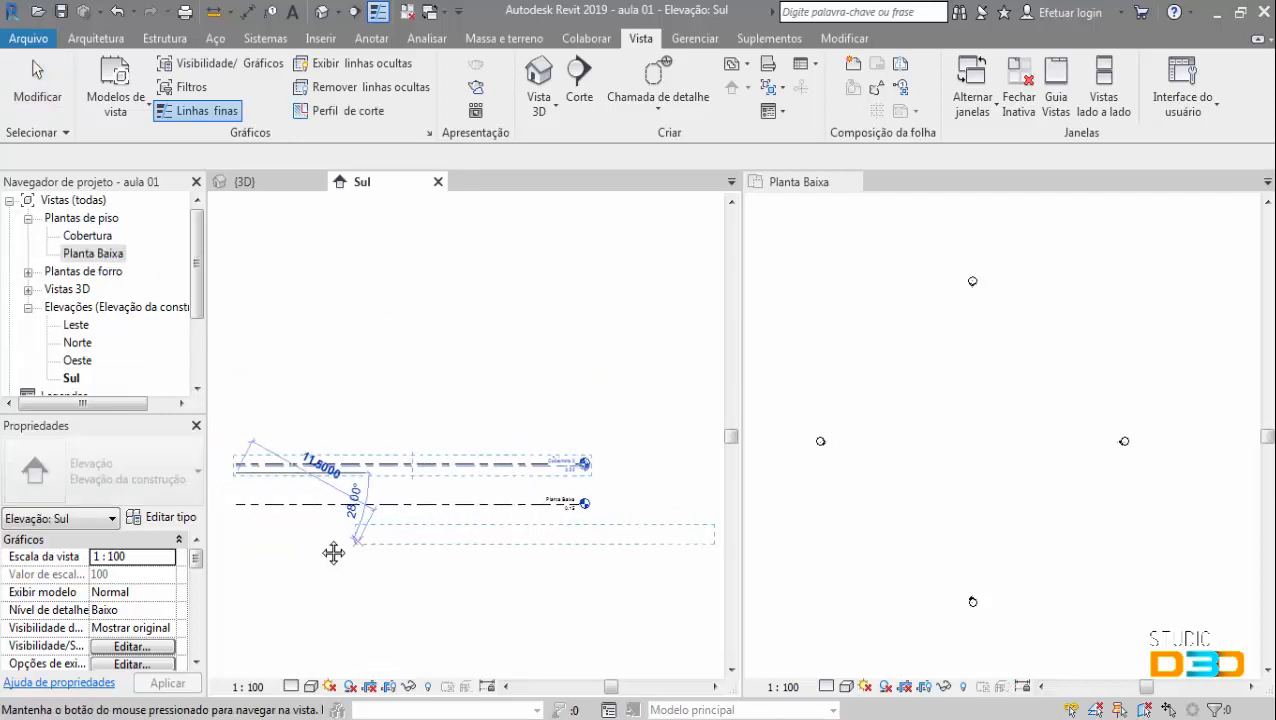
left_click(241, 530)
scroll(561, 505, "up", 4)
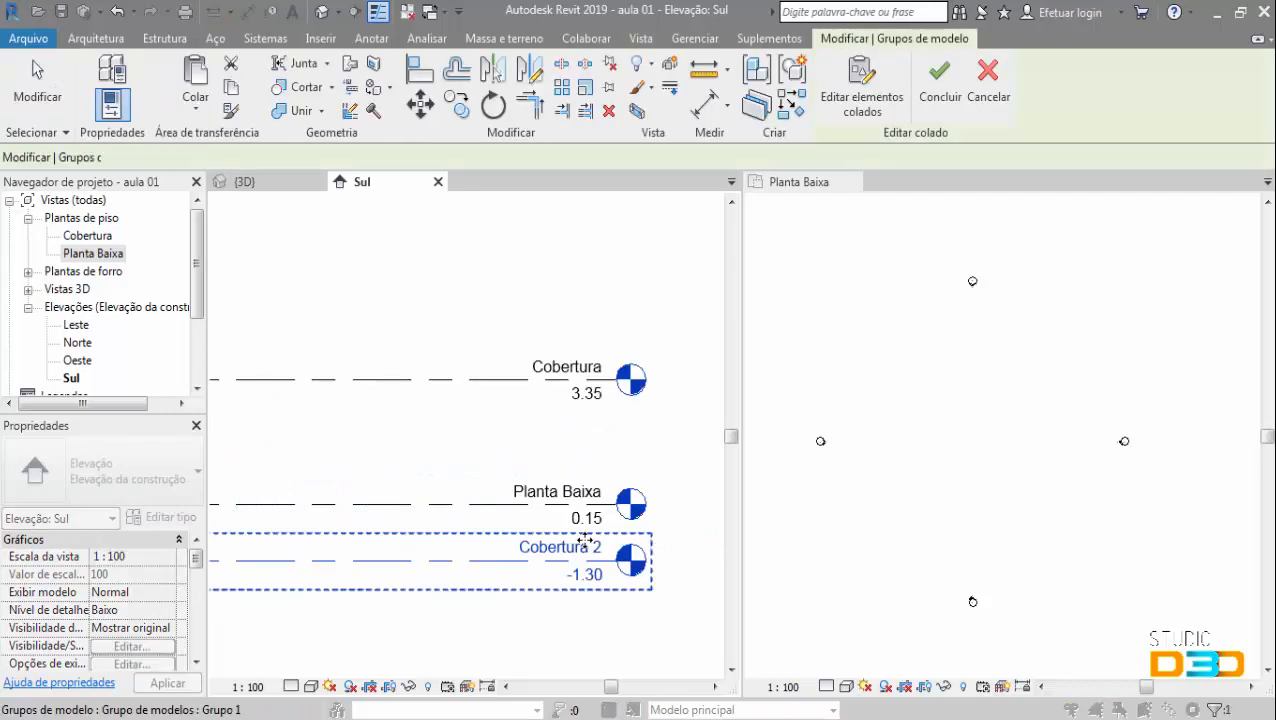
- Rename the newly pasted level below Planta Baixa as "Terreno"
double_click(597, 553)
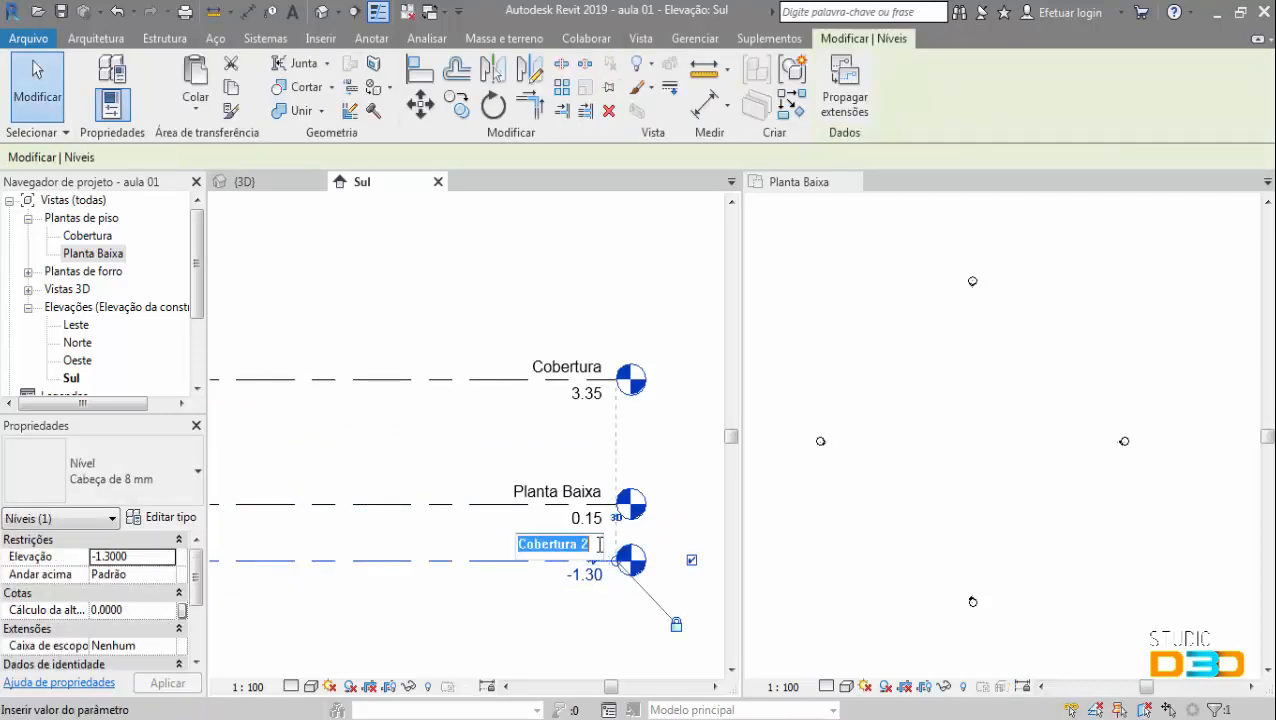
type("Terre")
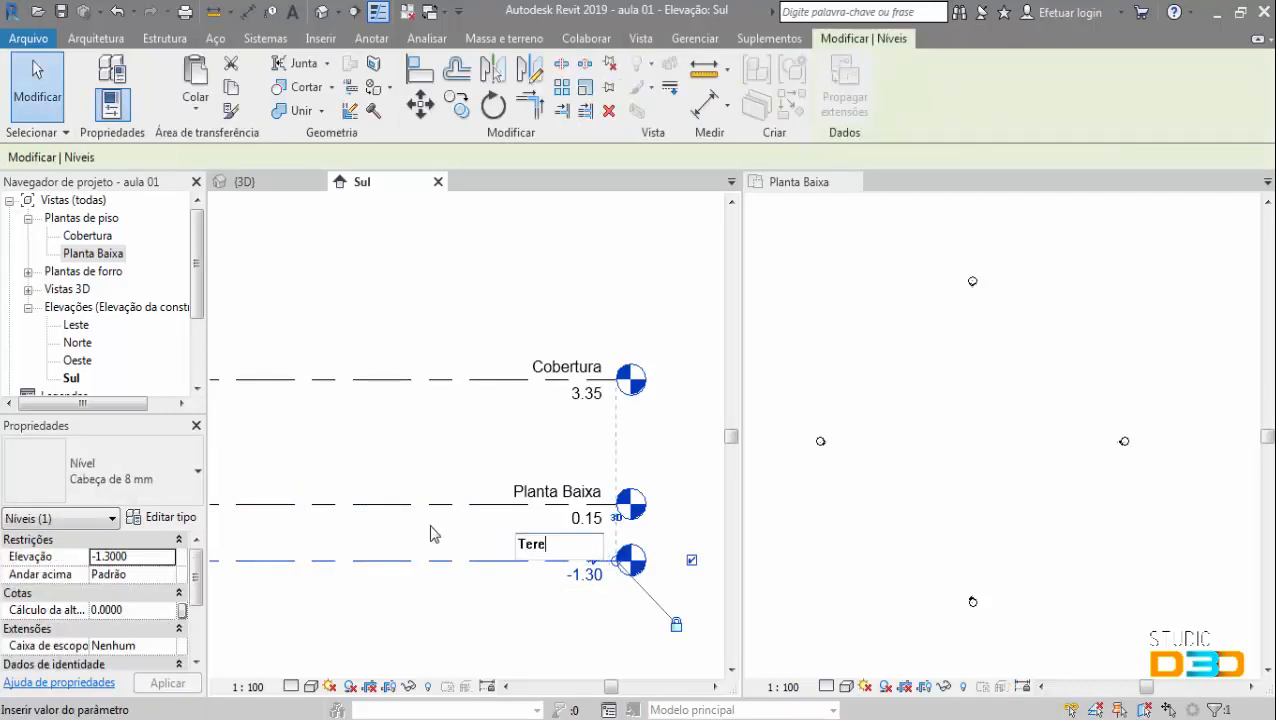
type("no")
key("Return")
- Set the Terreno level's elevation to 0 in the Sul elevation and deselect the level
left_click(585, 575)
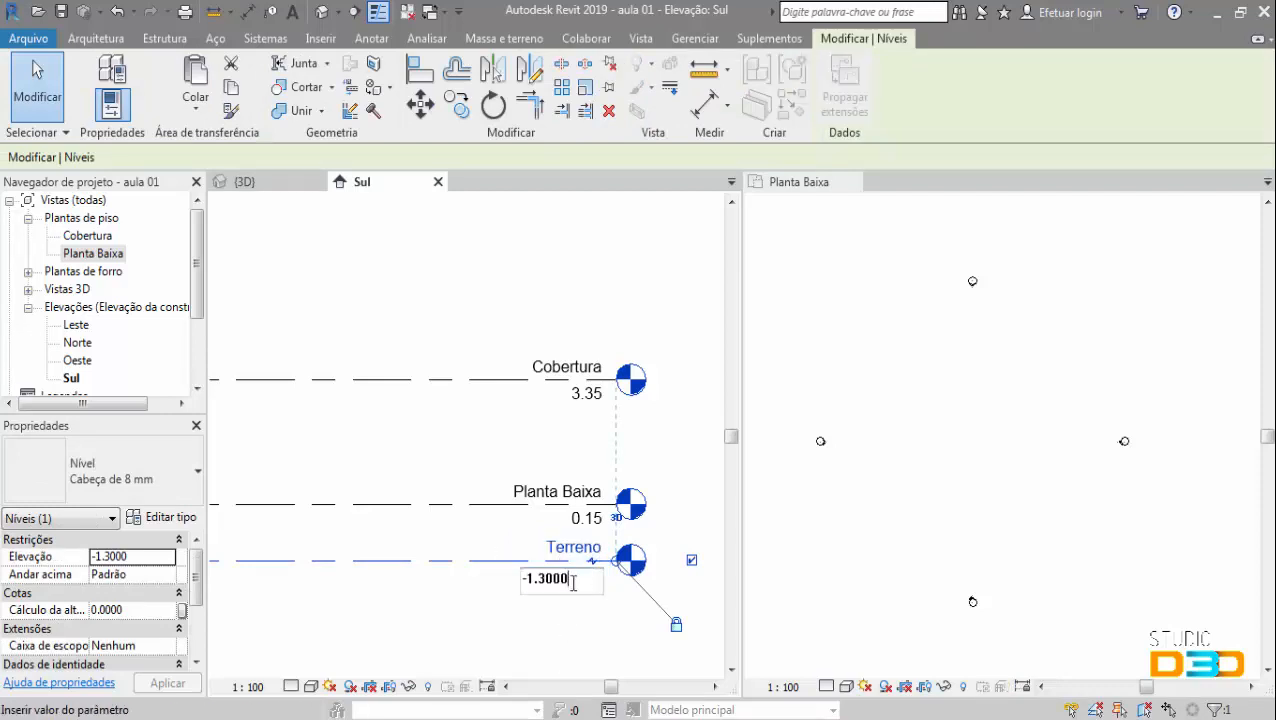
type("0")
key("Return")
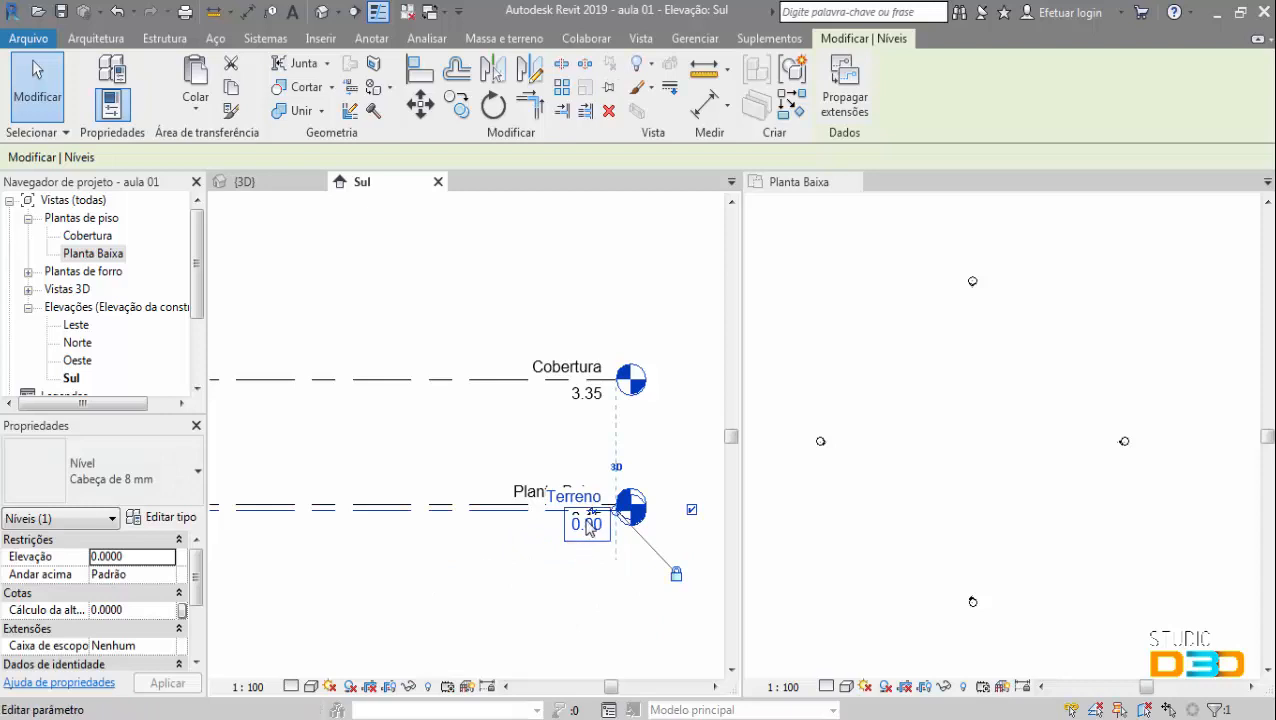
key("Escape")
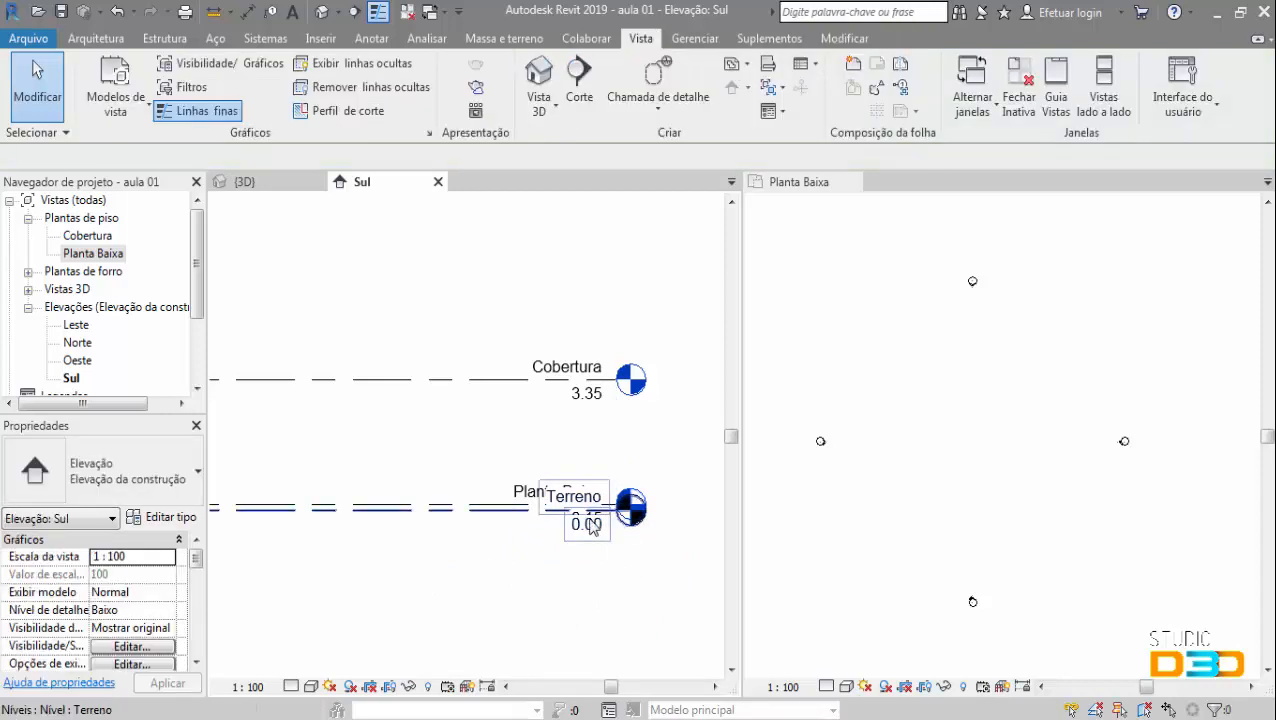
- Unlock the Terreno level's end and add an elbow to its line, lowering the level head clear of the Planta Baixa label
left_click(612, 538)
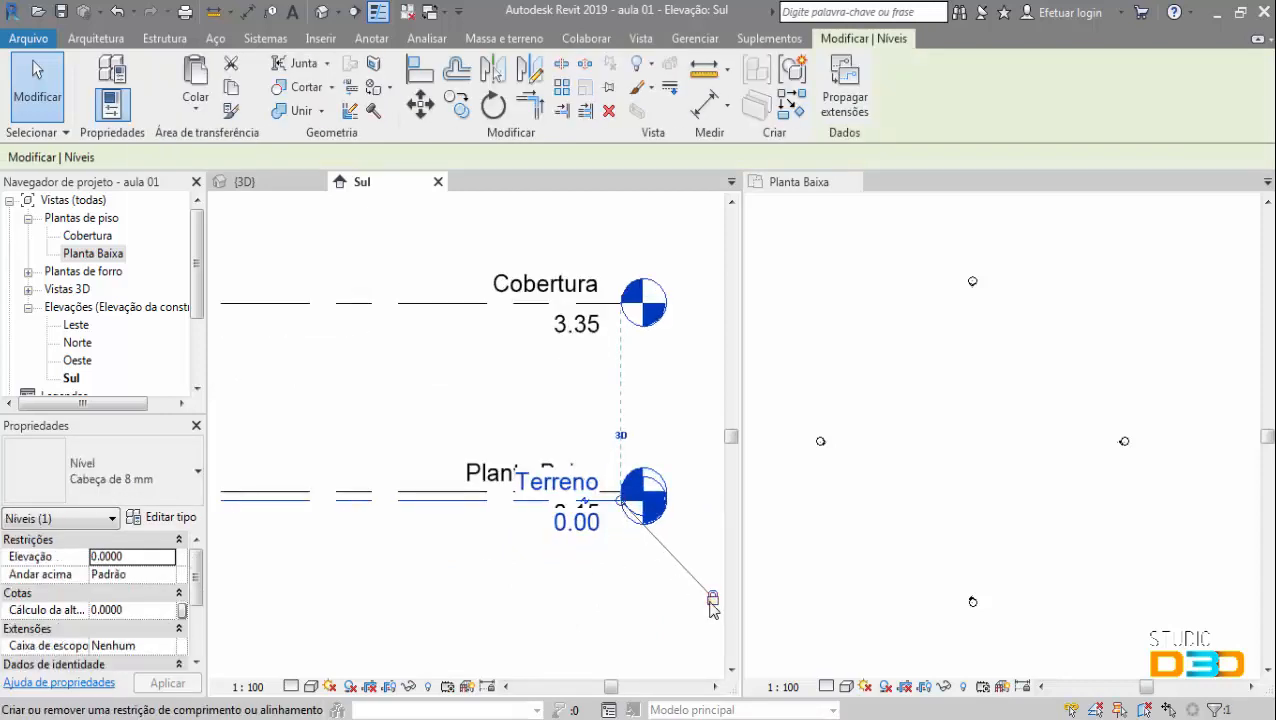
scroll(620, 515, "up", 2)
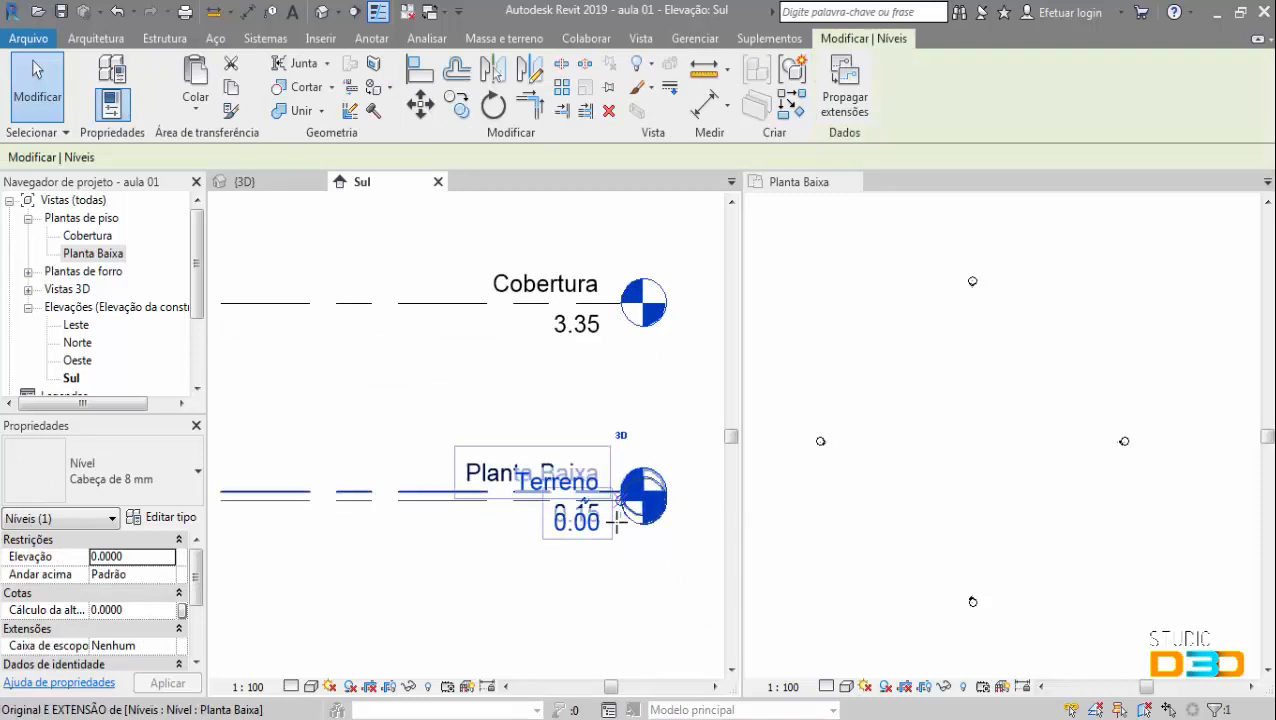
left_click_drag(643, 538, 695, 544)
scroll(695, 545, "down", 2)
middle_click_drag(695, 545, 560, 535)
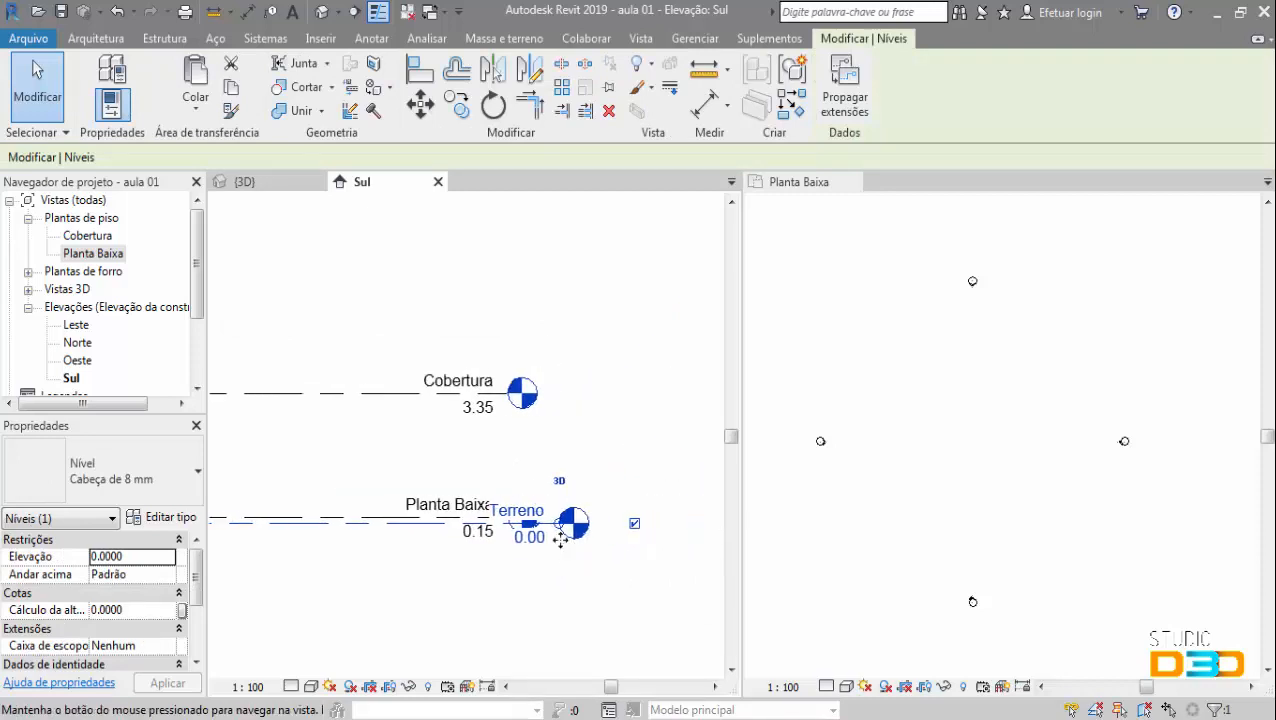
left_click_drag(560, 526, 500, 527)
left_click(591, 529)
left_click_drag(590, 590, 538, 585)
left_click_drag(621, 588, 510, 578)
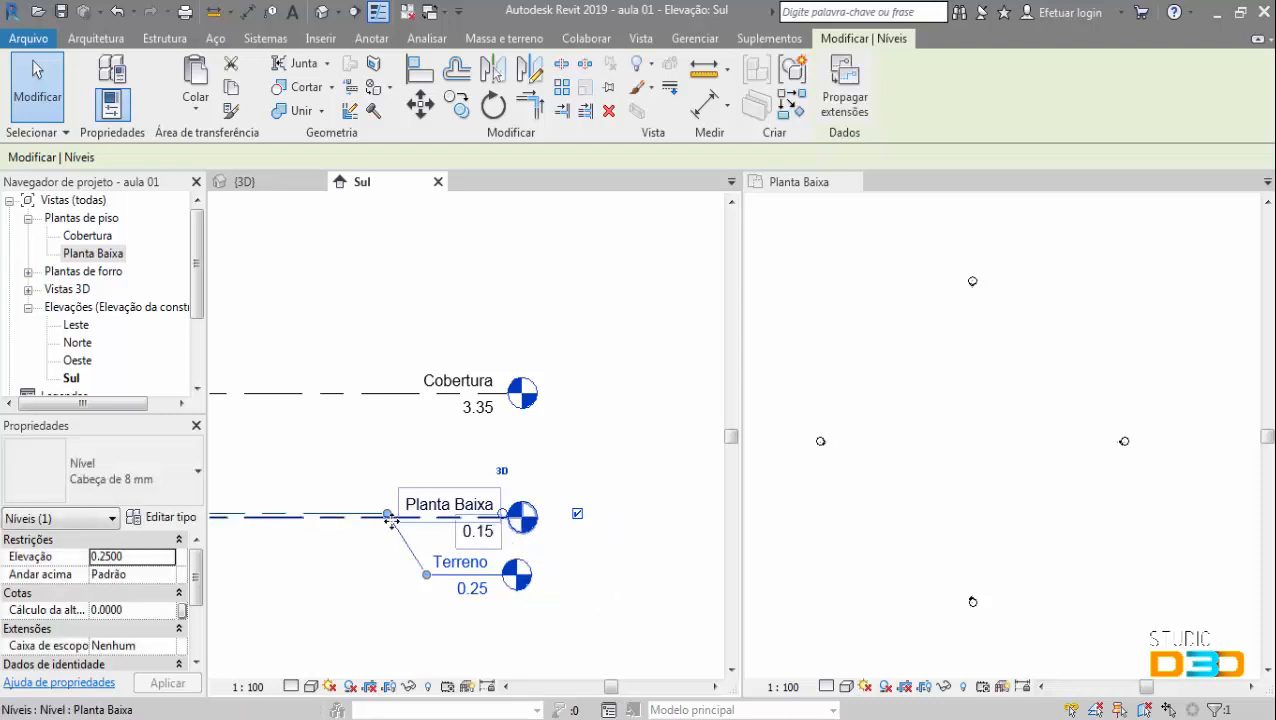
left_click_drag(417, 553, 414, 574)
- Reset the shifted Terreno level's elevation to 0 and deselect it
left_click(470, 607)
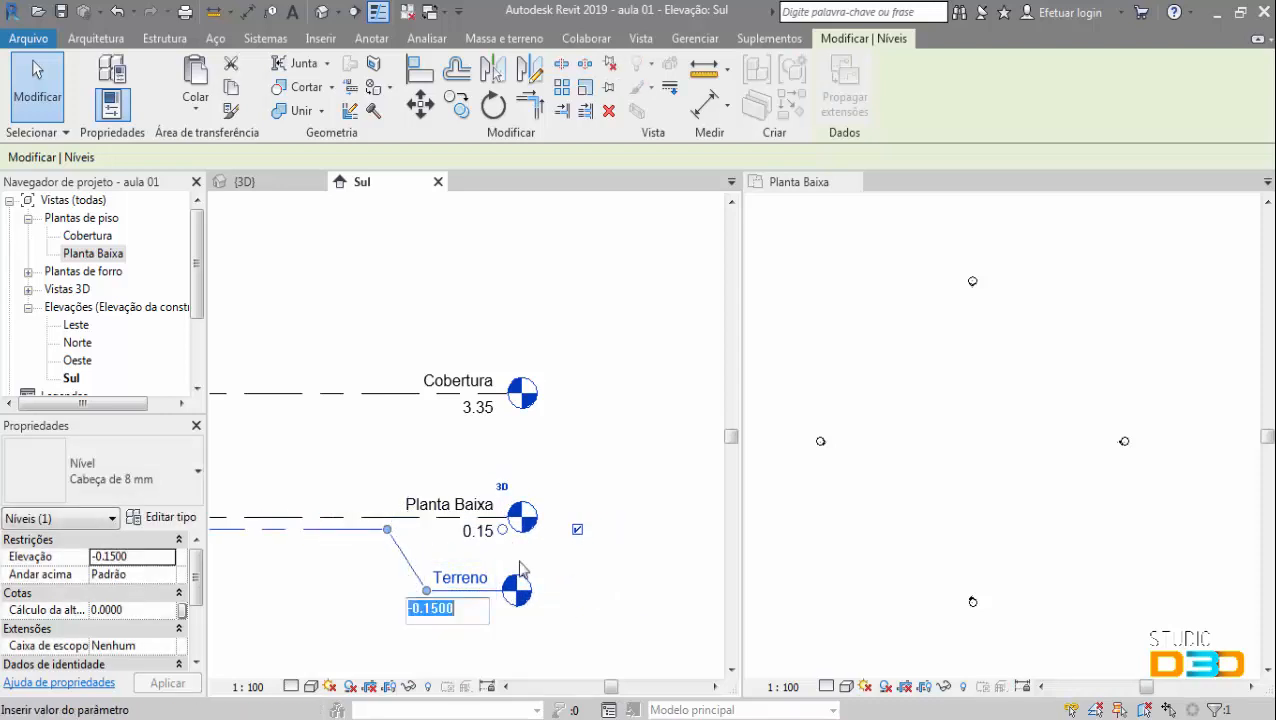
type("0")
key("Return")
left_click(598, 347)
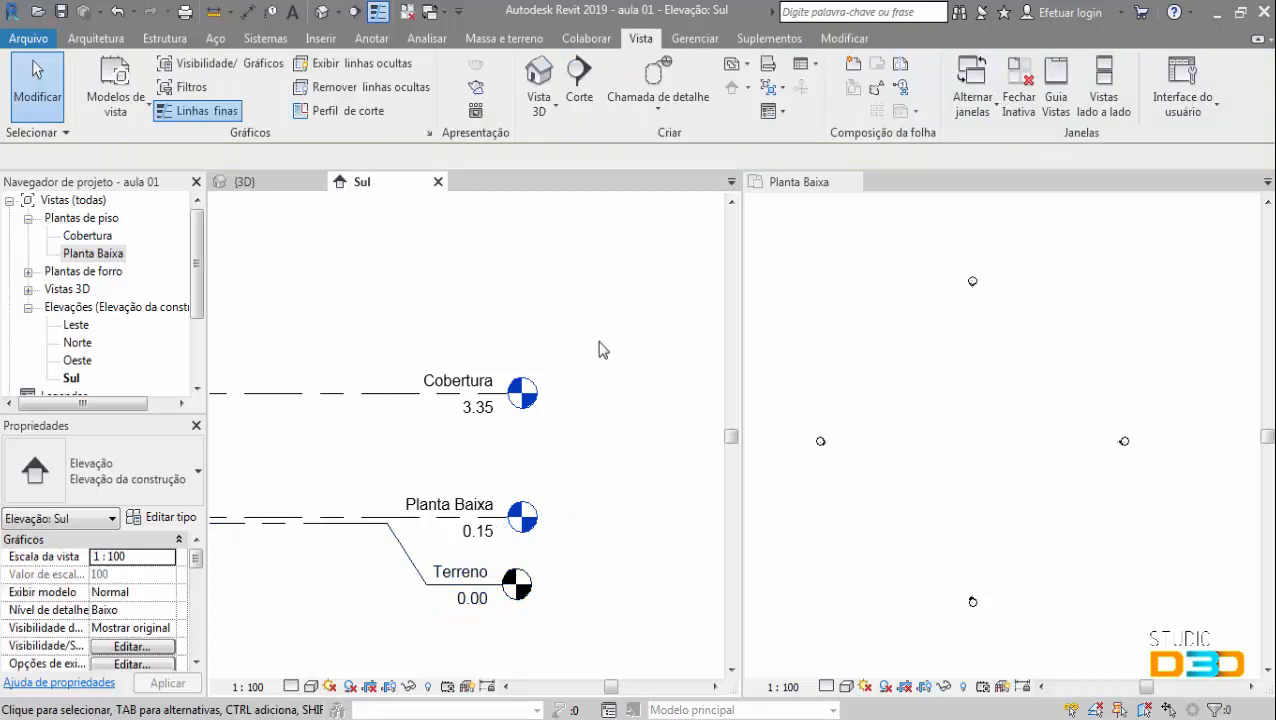
middle_click_drag(659, 346, 693, 322)
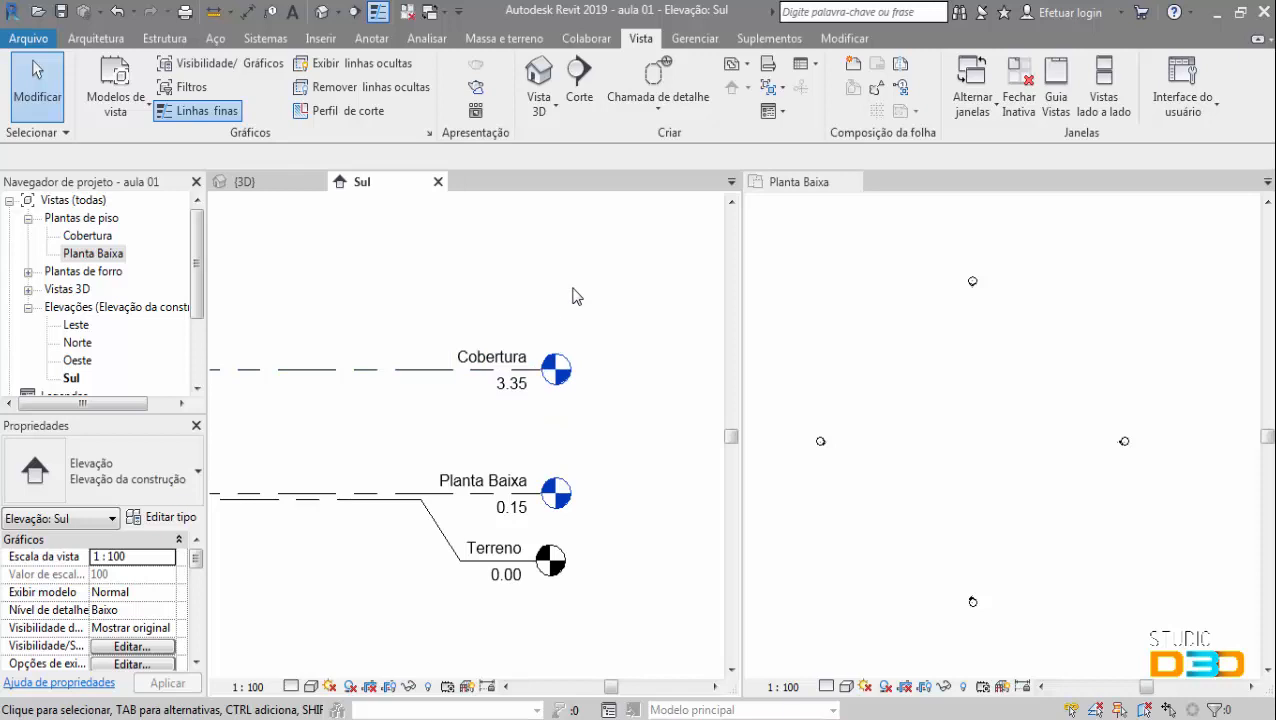
- Close the Sul elevation so the 3D and Planta Baixa views remain, and dismiss the Windows colour scheme prompt
left_click(438, 184)
left_click(441, 444)
middle_click_drag(430, 446, 489, 463)
middle_click_drag(1034, 439, 1017, 425)
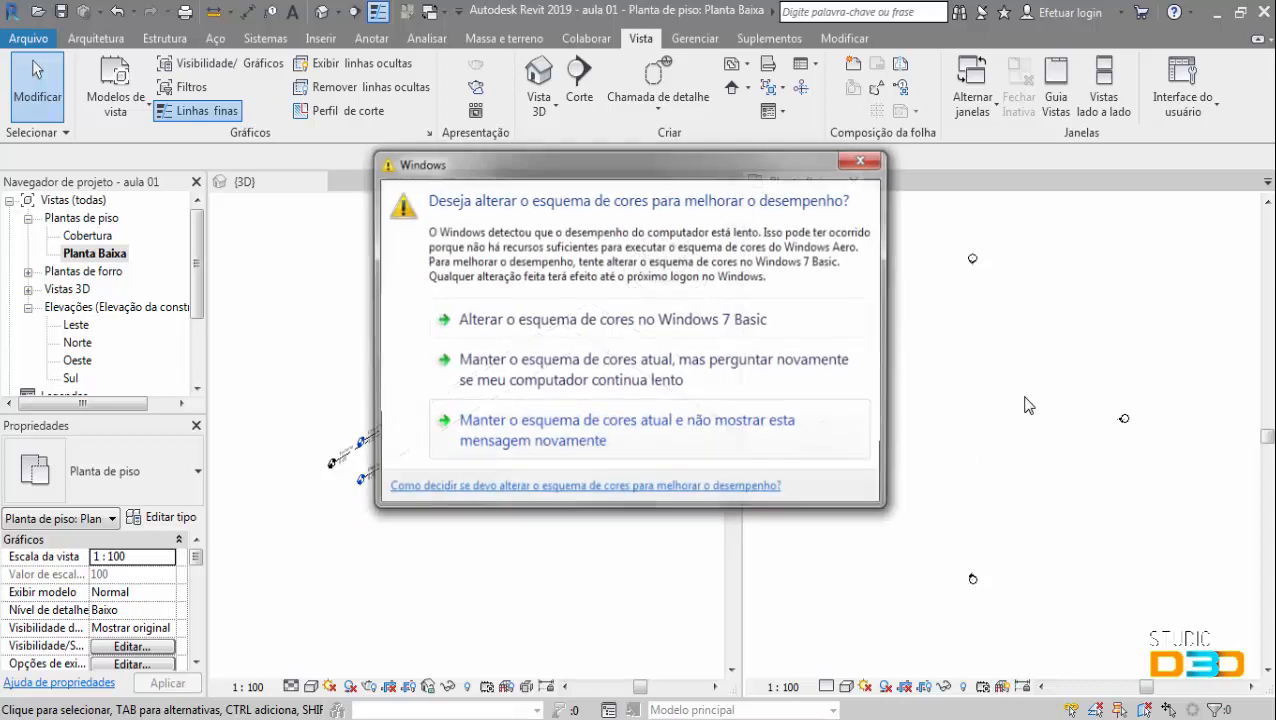
left_click(846, 167)
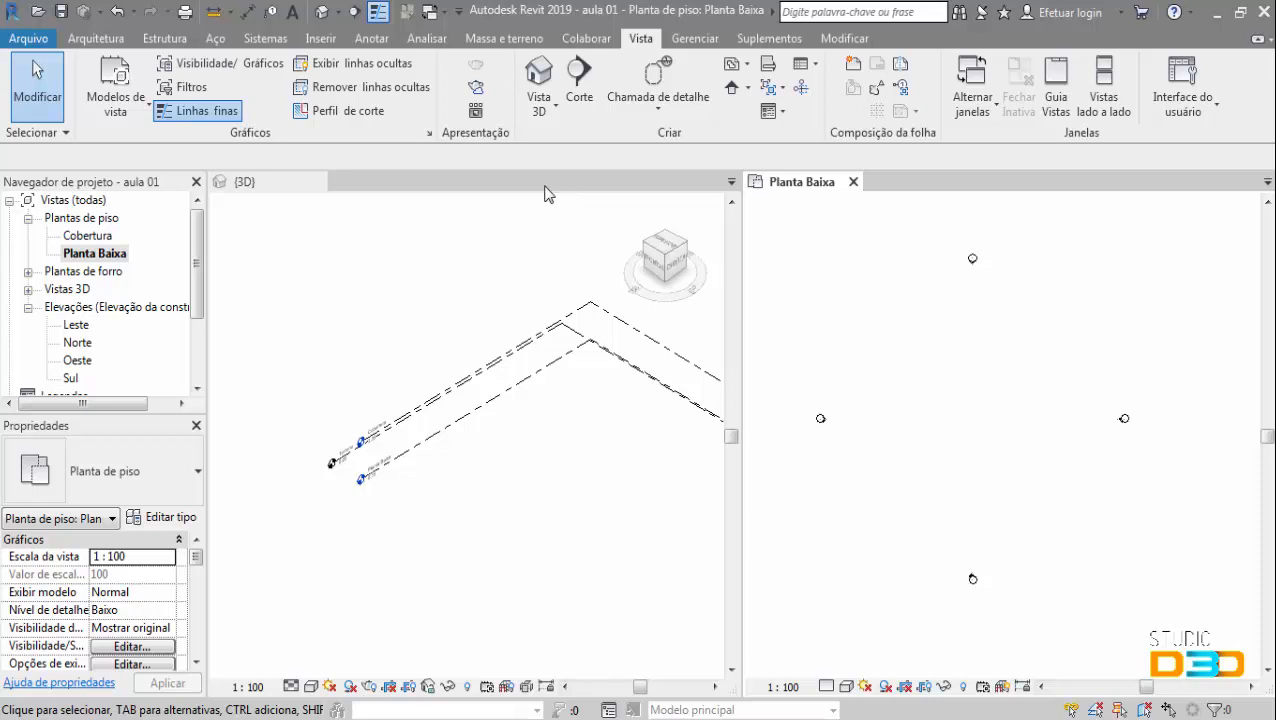
- Start a CAD import and choose PROJETO AULA 01 - PLANTA.dwg from the projetos > Treinamentos > Revit folder
left_click(320, 40)
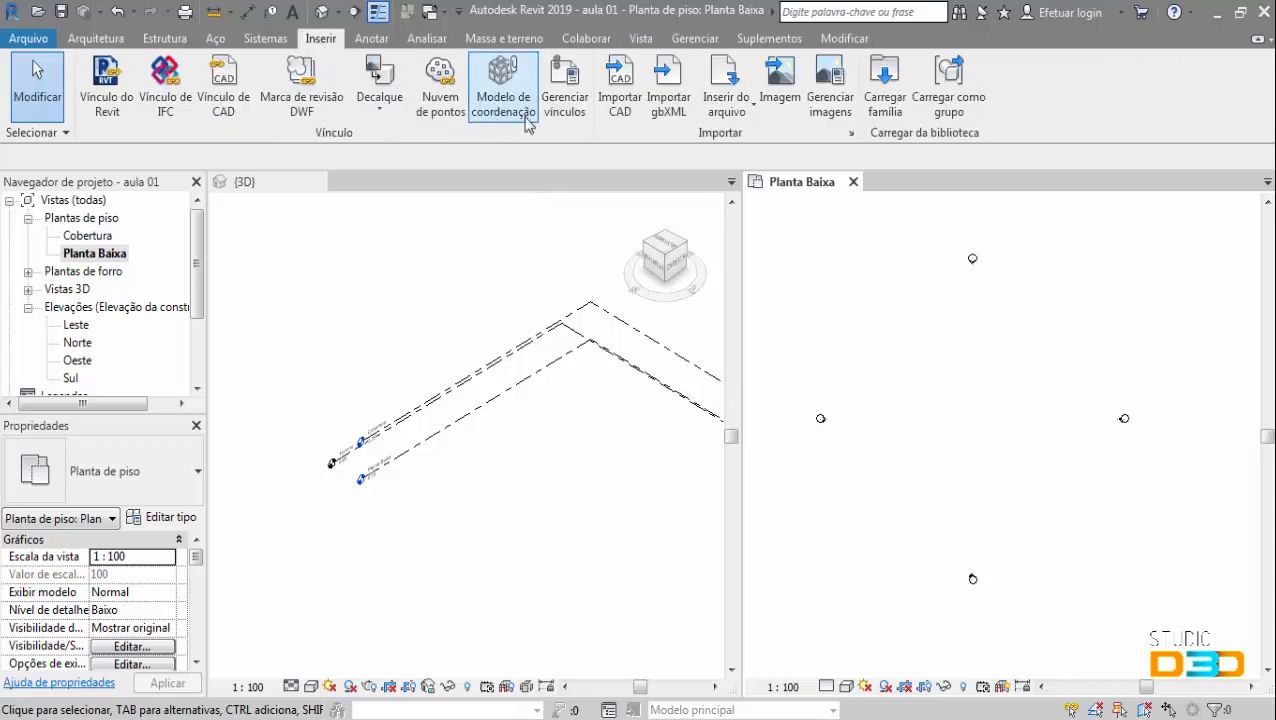
left_click(618, 100)
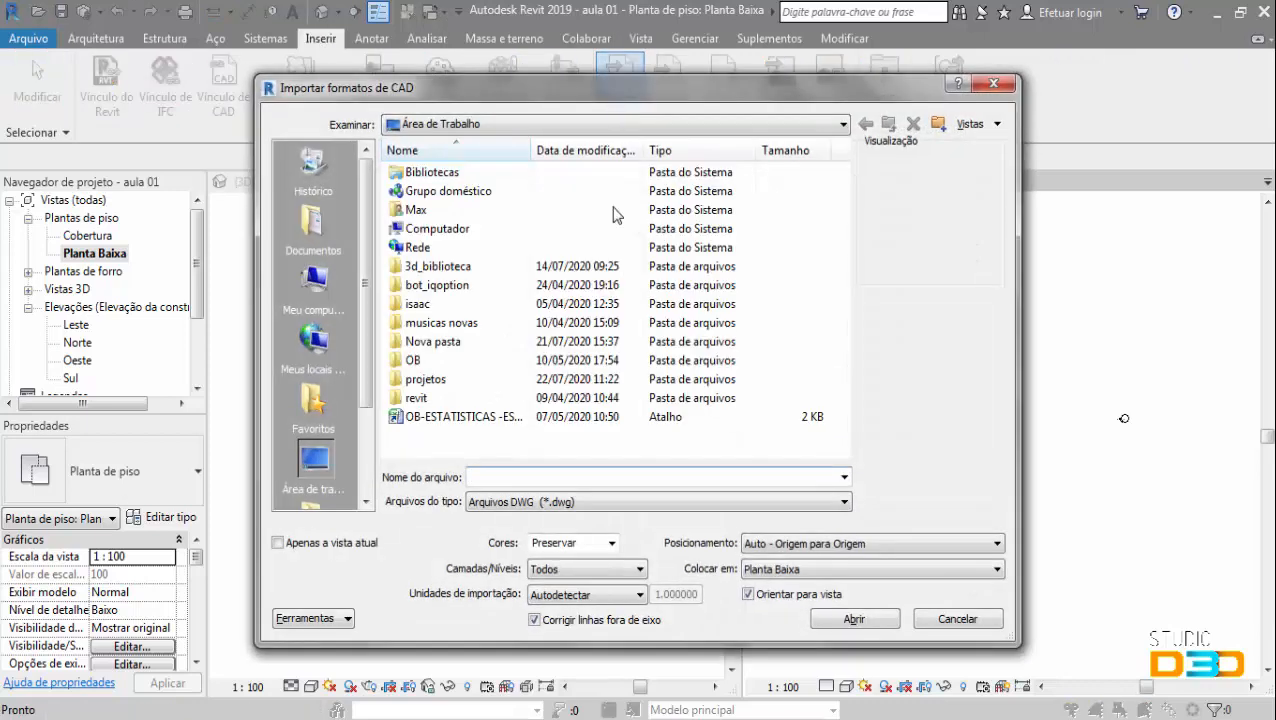
double_click(474, 379)
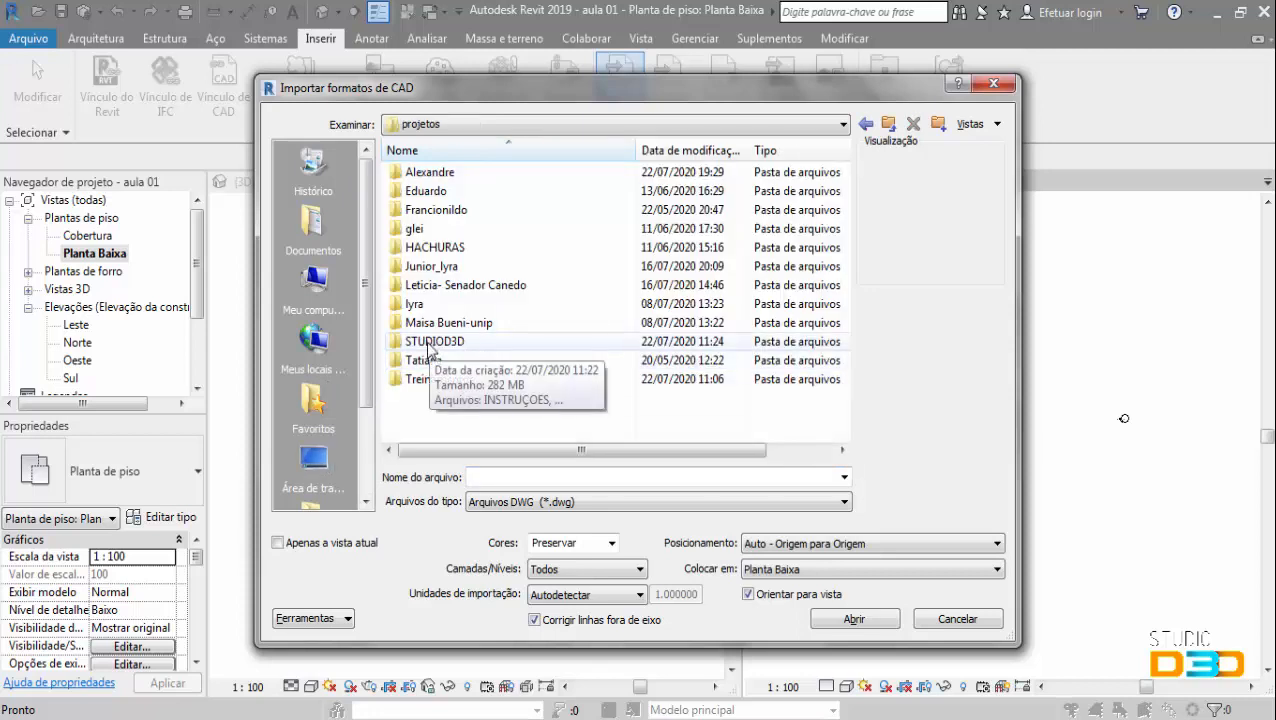
left_click(422, 342)
double_click(440, 380)
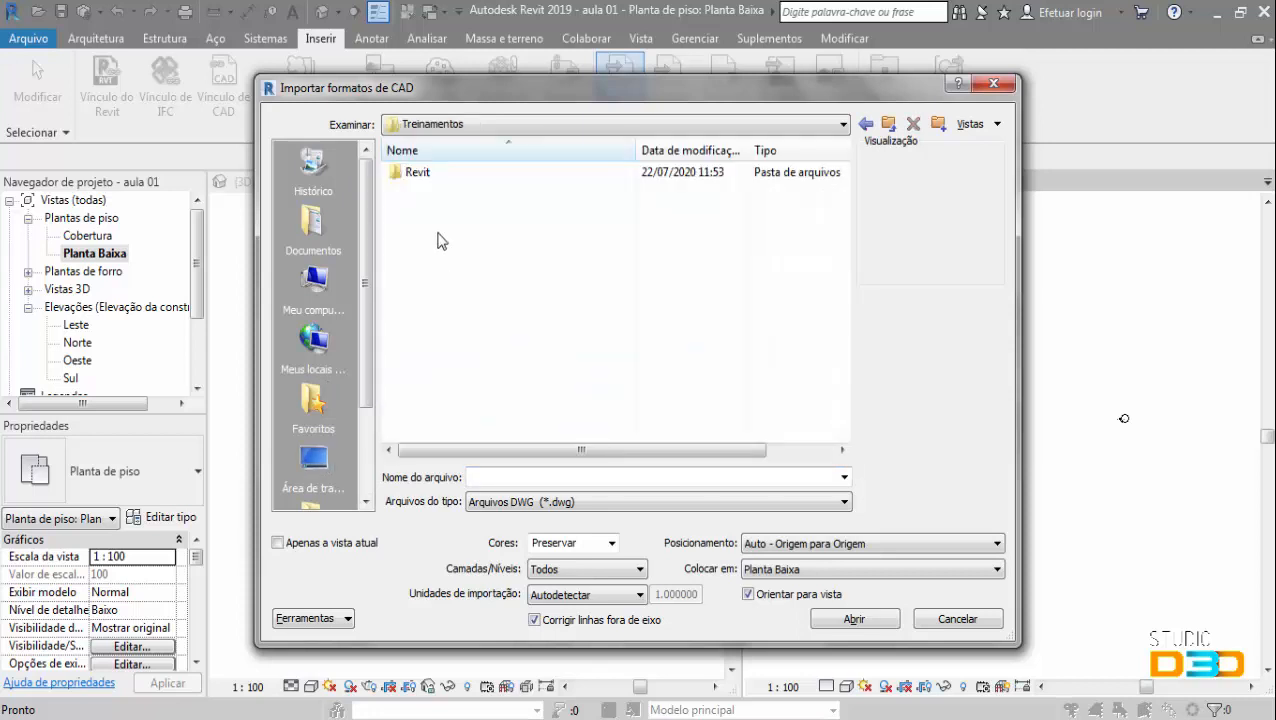
double_click(418, 176)
left_click(477, 174)
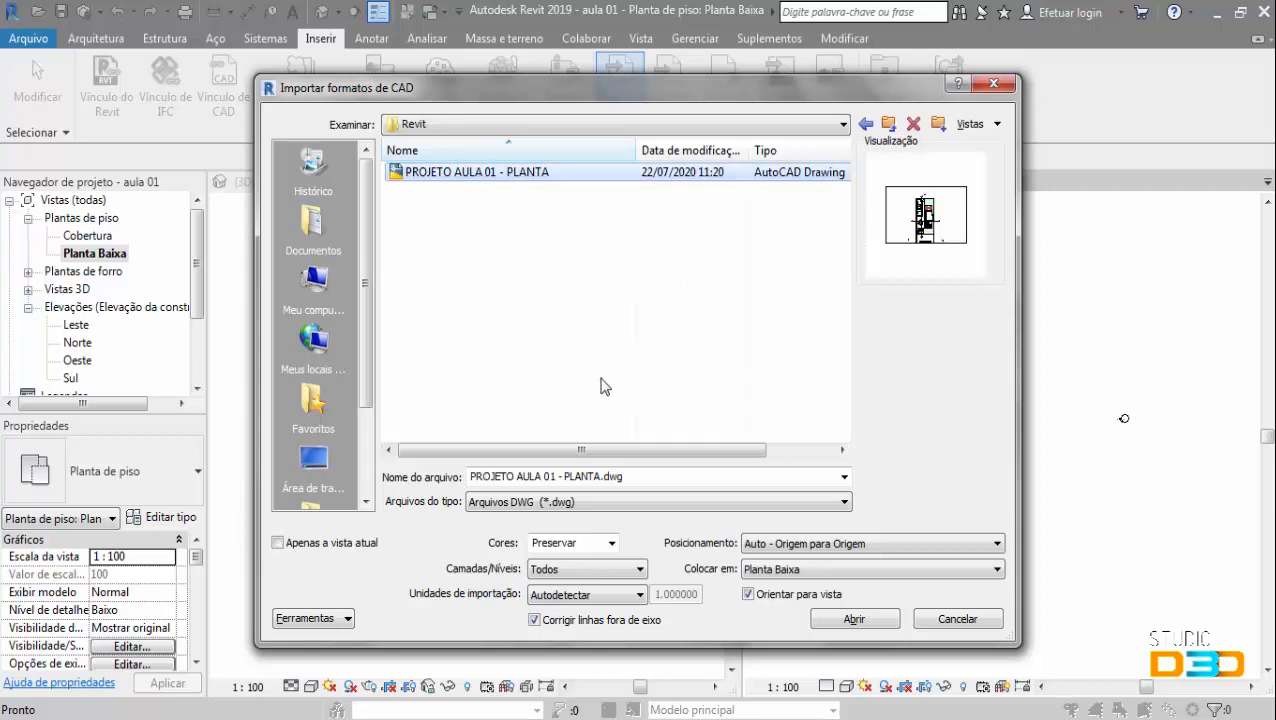
- Set the CAD import options to Preto e Branco colours, Todos layers, metro units and Manual - Origem positioning
left_click(612, 544)
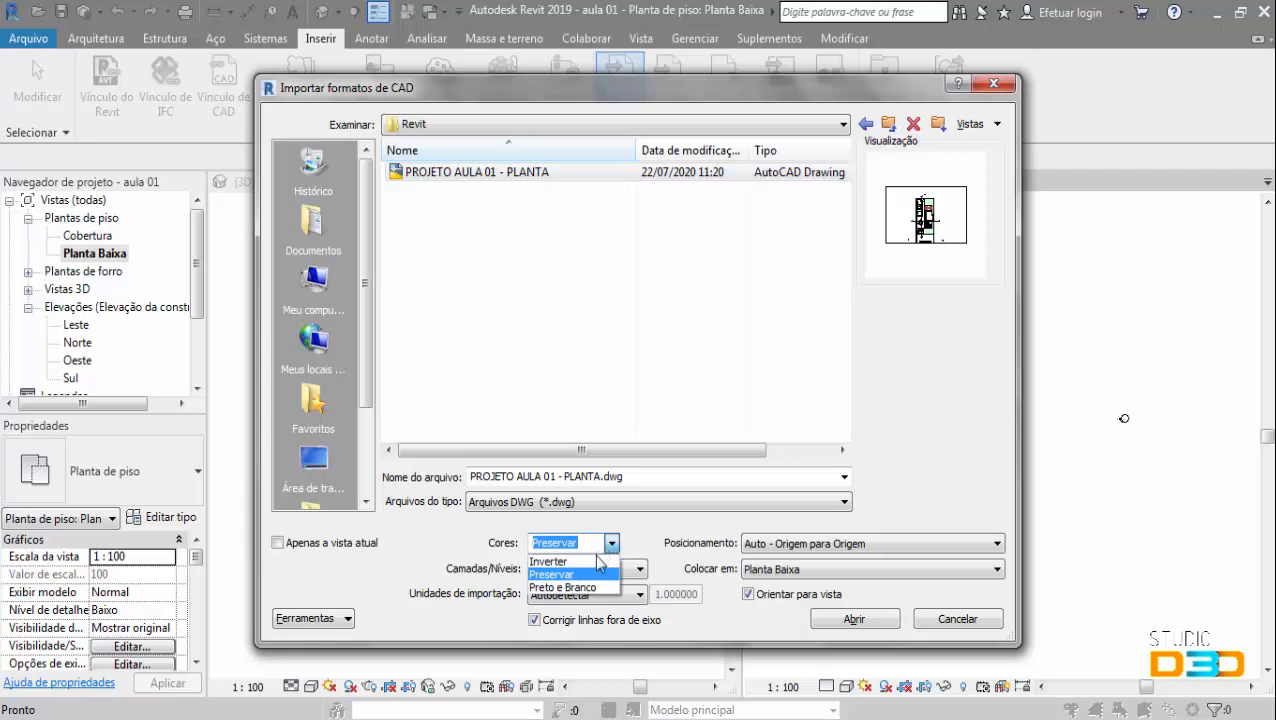
left_click(585, 588)
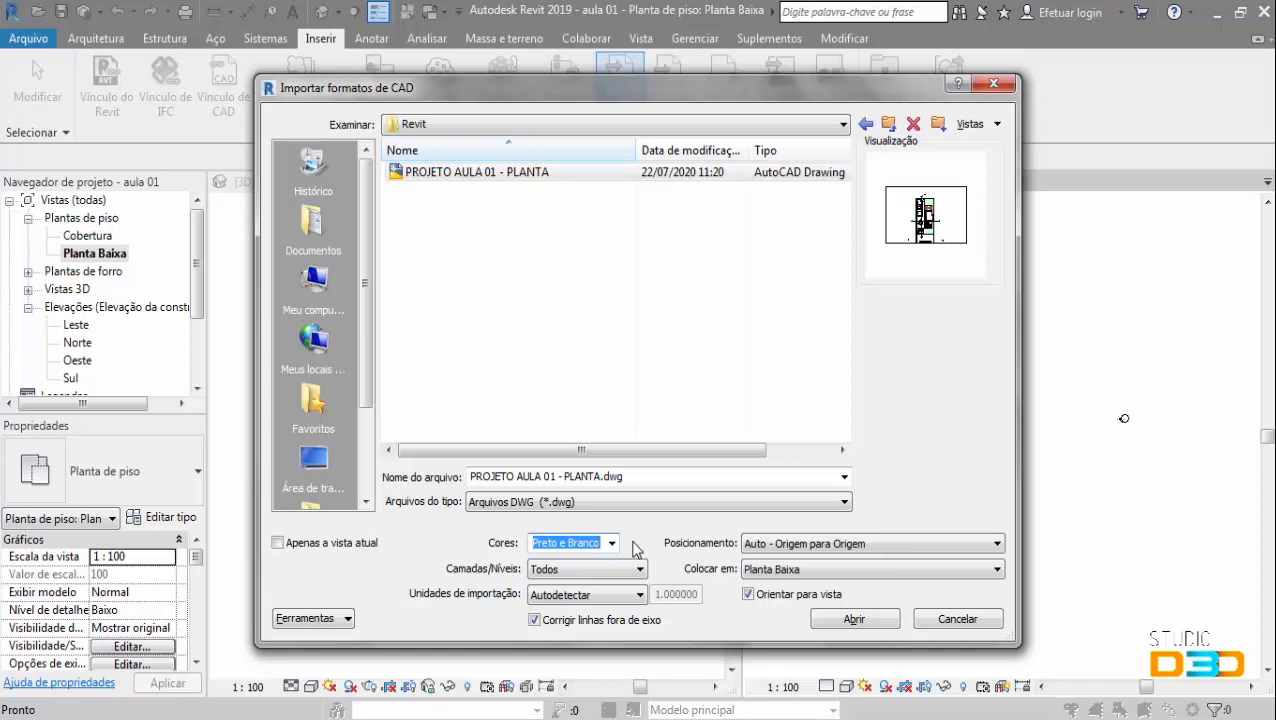
left_click(638, 569)
left_click(632, 590)
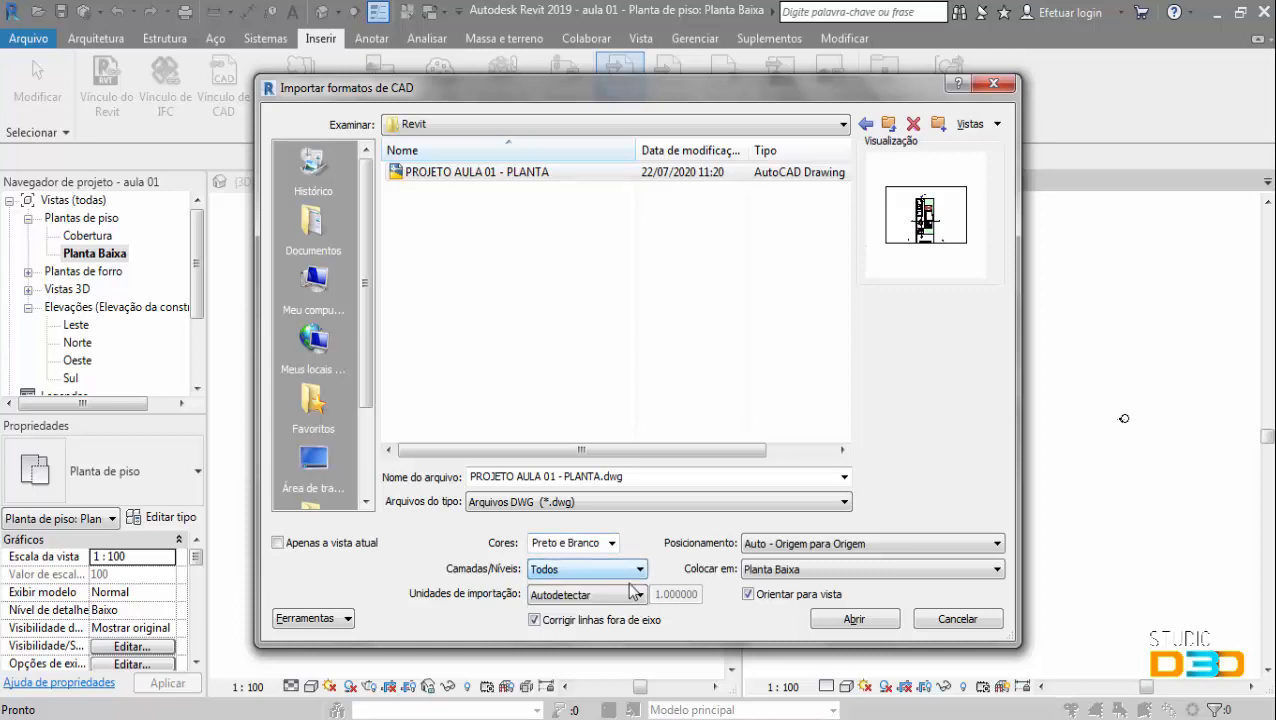
left_click(632, 590)
left_click(583, 652)
left_click(765, 544)
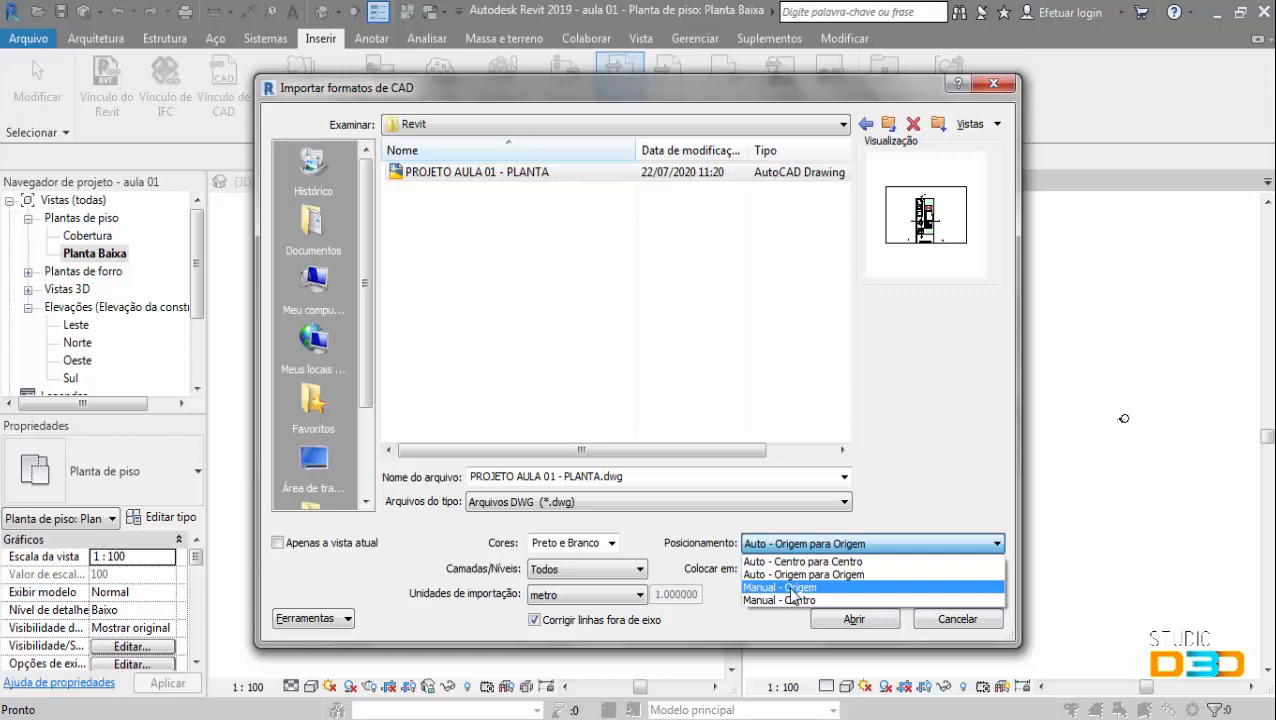
left_click(791, 588)
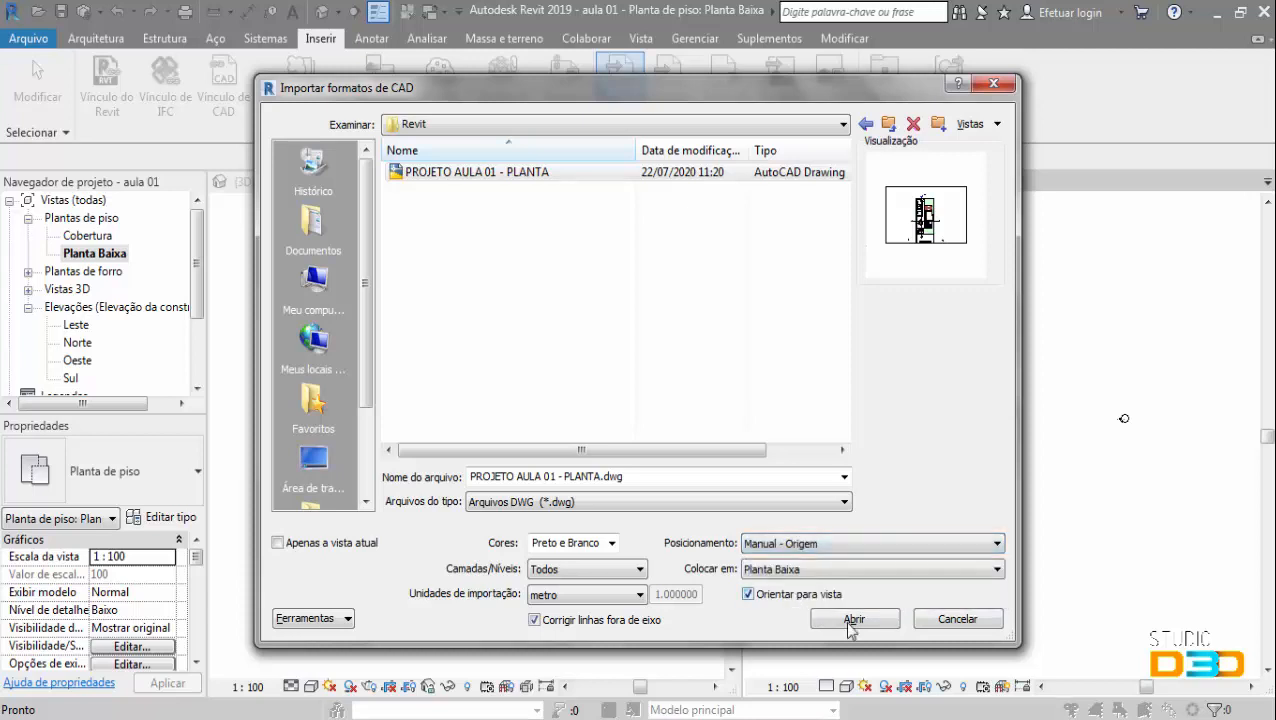
- Import the drawing, place it between the elevation markers in the Planta Baixa plan, and fit the whole drawing in view
left_click(856, 621)
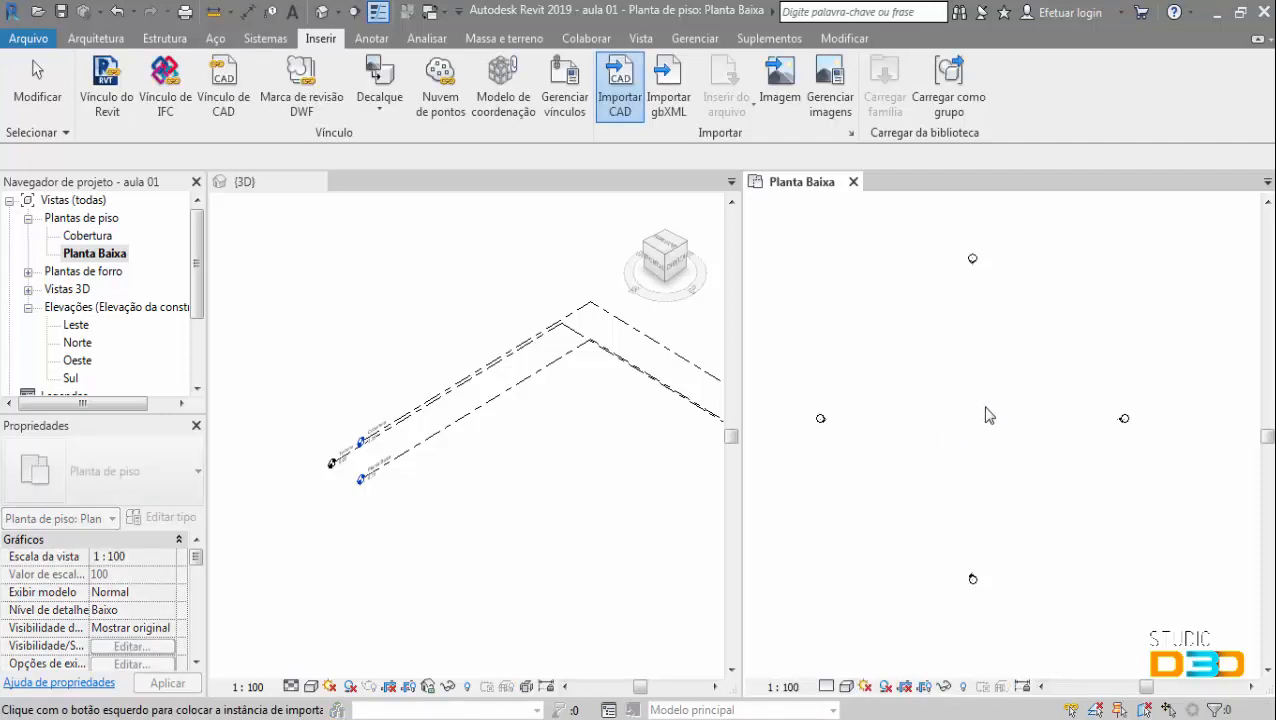
left_click(968, 430)
scroll(957, 432, "down", 5)
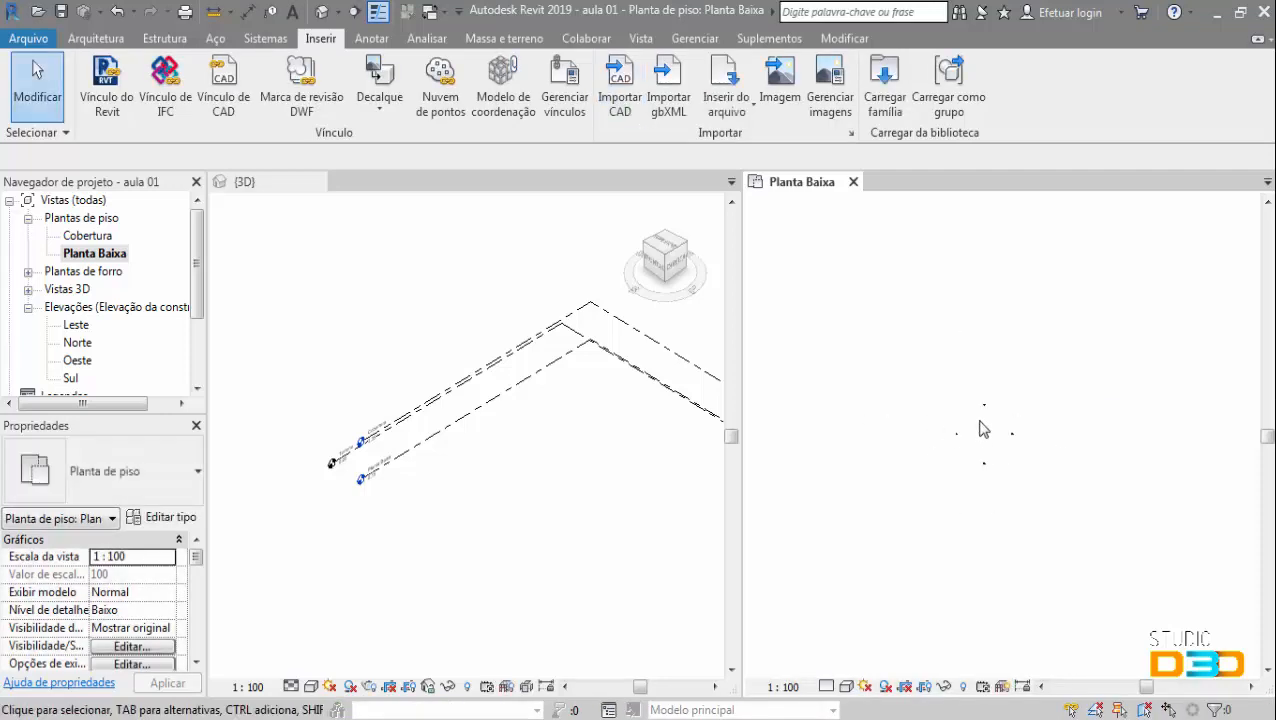
scroll(874, 450, "up", 5)
middle_click_drag(874, 450, 1002, 432)
scroll(925, 446, "up", 2)
key("z")
key("a")
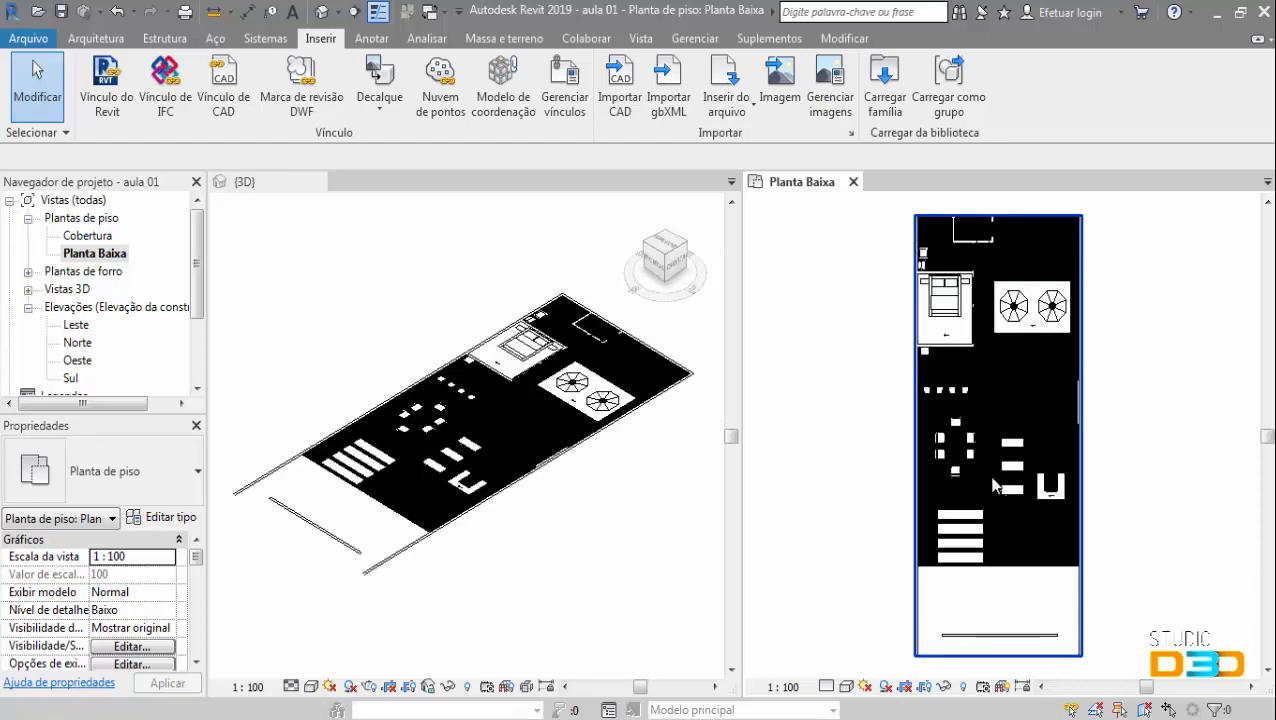
- Select the imported drawing in the Planta Baixa plan with a selection window and delete it
scroll(875, 402, "down", 3)
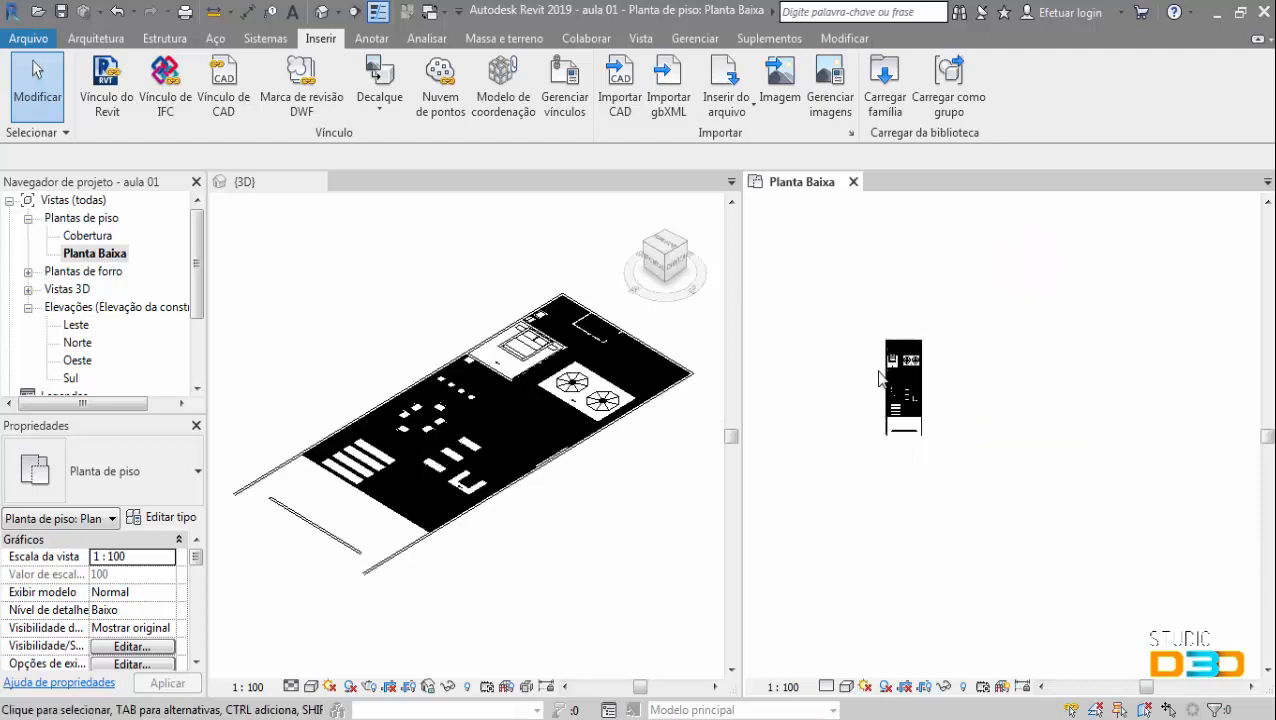
left_click_drag(993, 479, 993, 479)
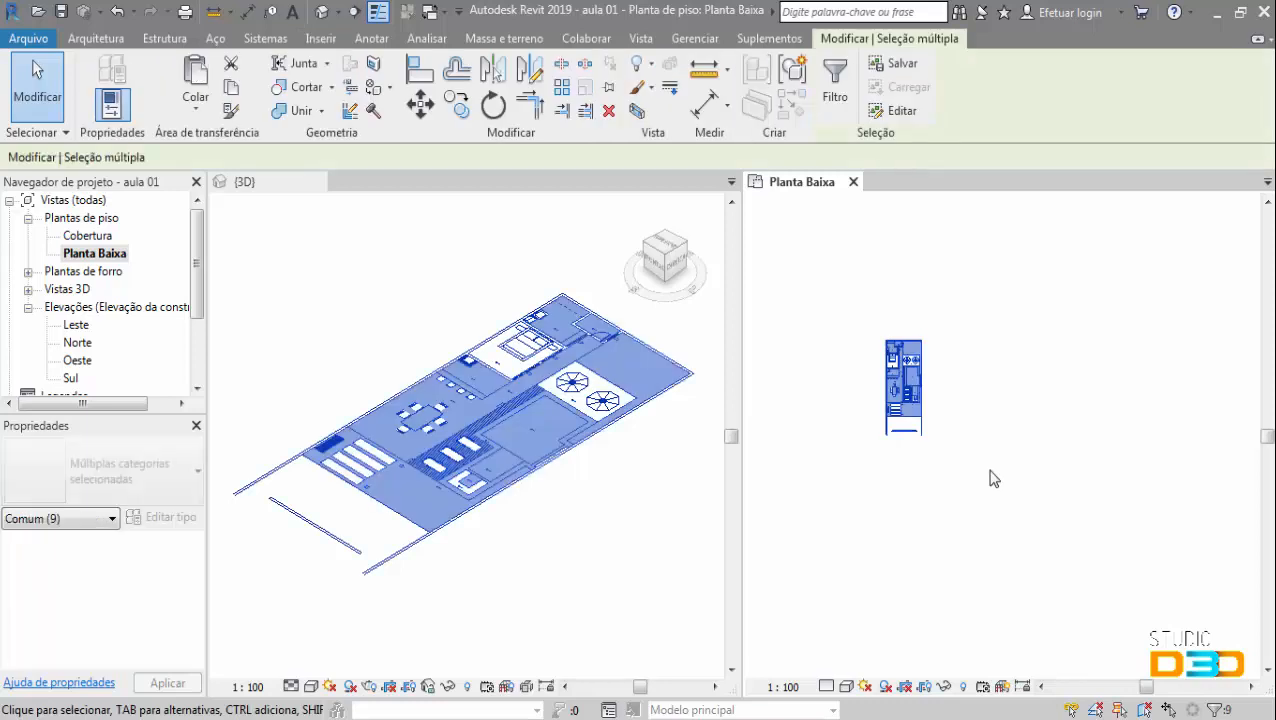
scroll(990, 476, "down", 4)
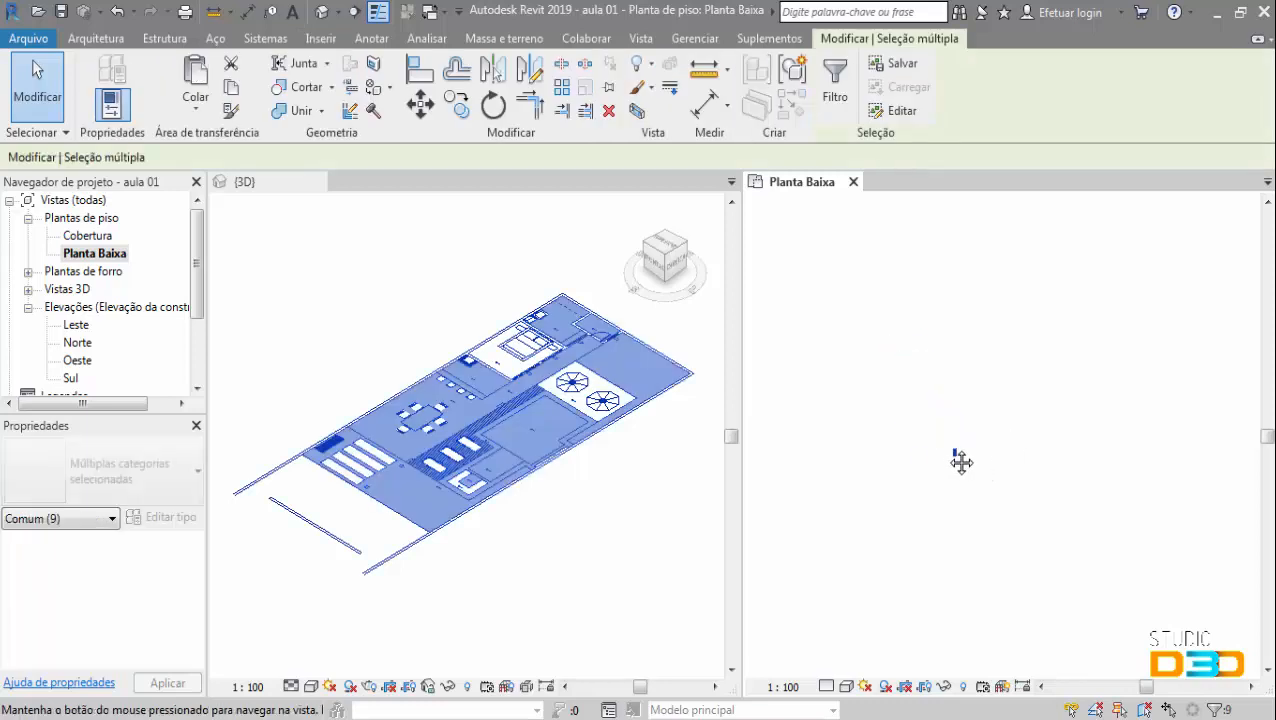
scroll(925, 460, "up", 3)
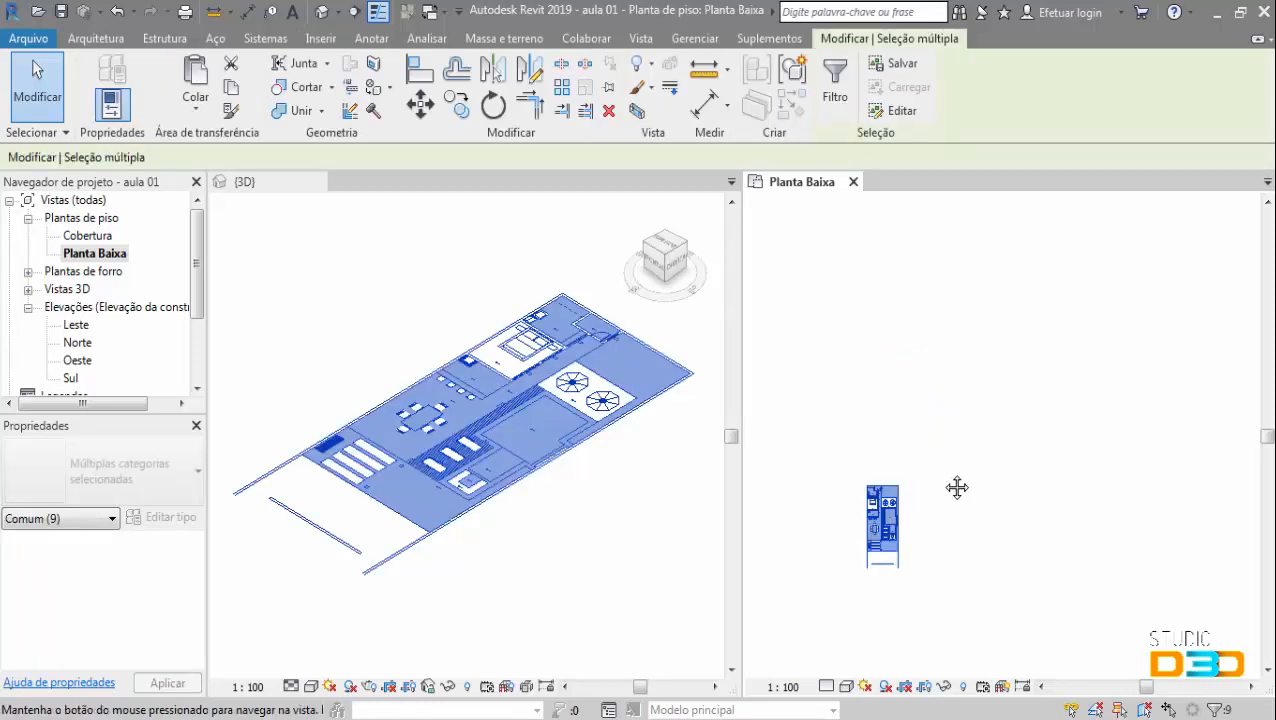
scroll(957, 487, "up", 3)
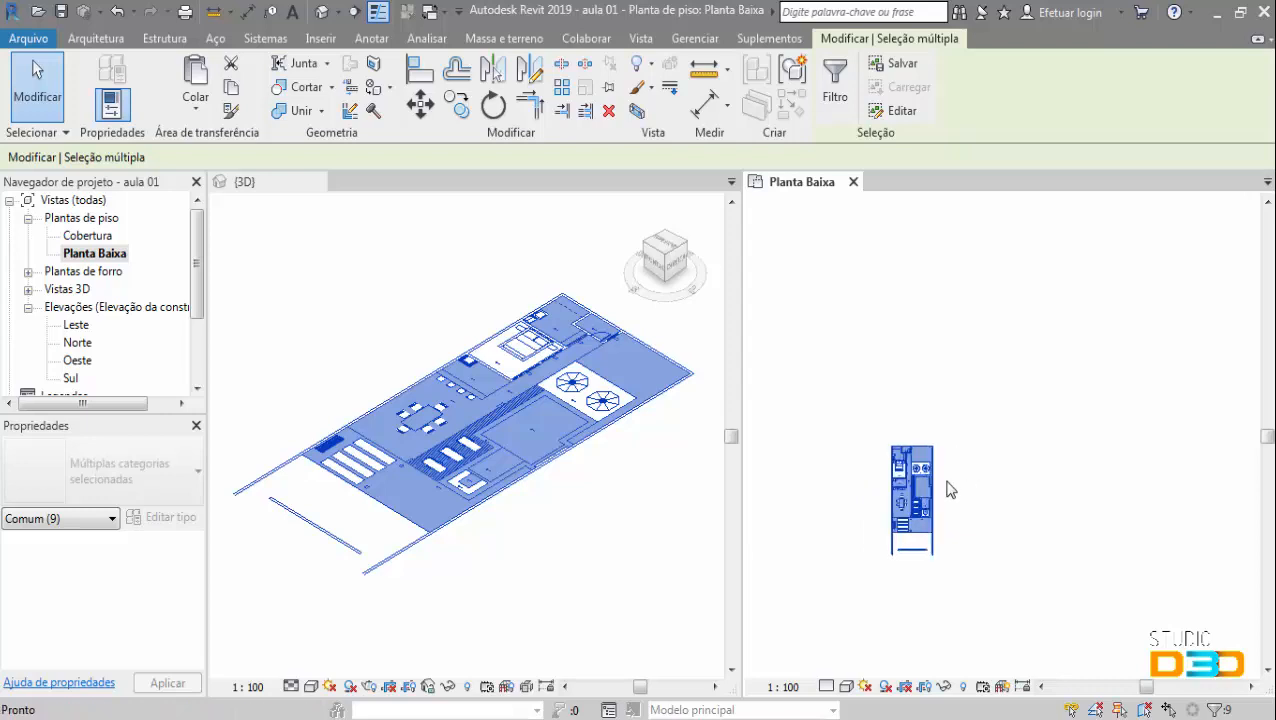
key("Delete")
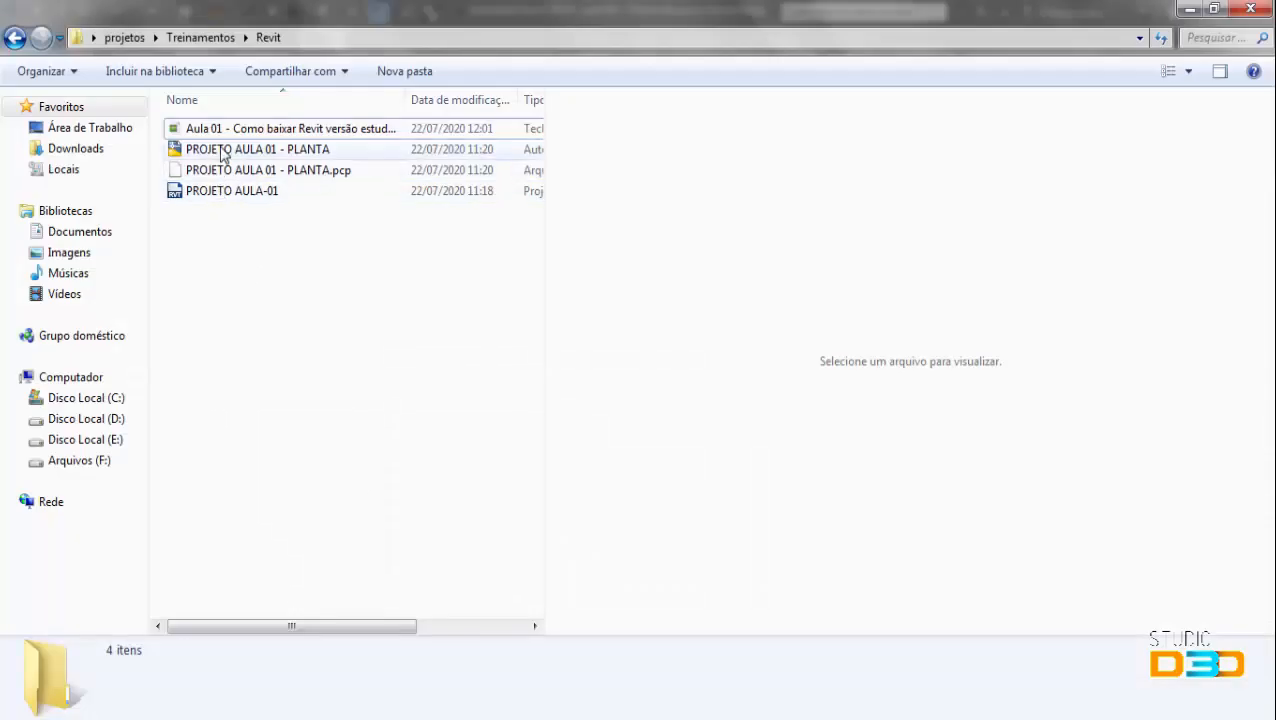
- Switch to AutoCAD by opening PROJETO AULA 01 - PLANTA from the Revit training folder, and bring its floor plan into view
left_click(222, 155)
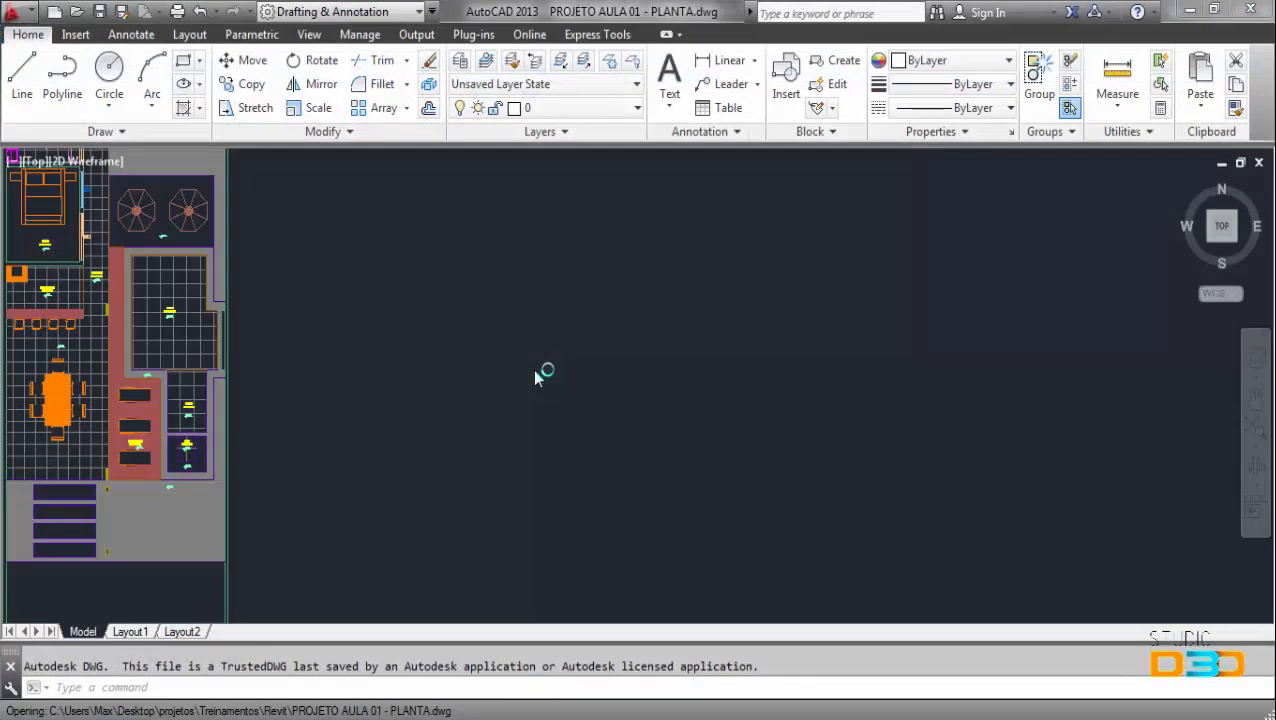
middle_click_drag(337, 429, 818, 416)
scroll(797, 380, "down", 2)
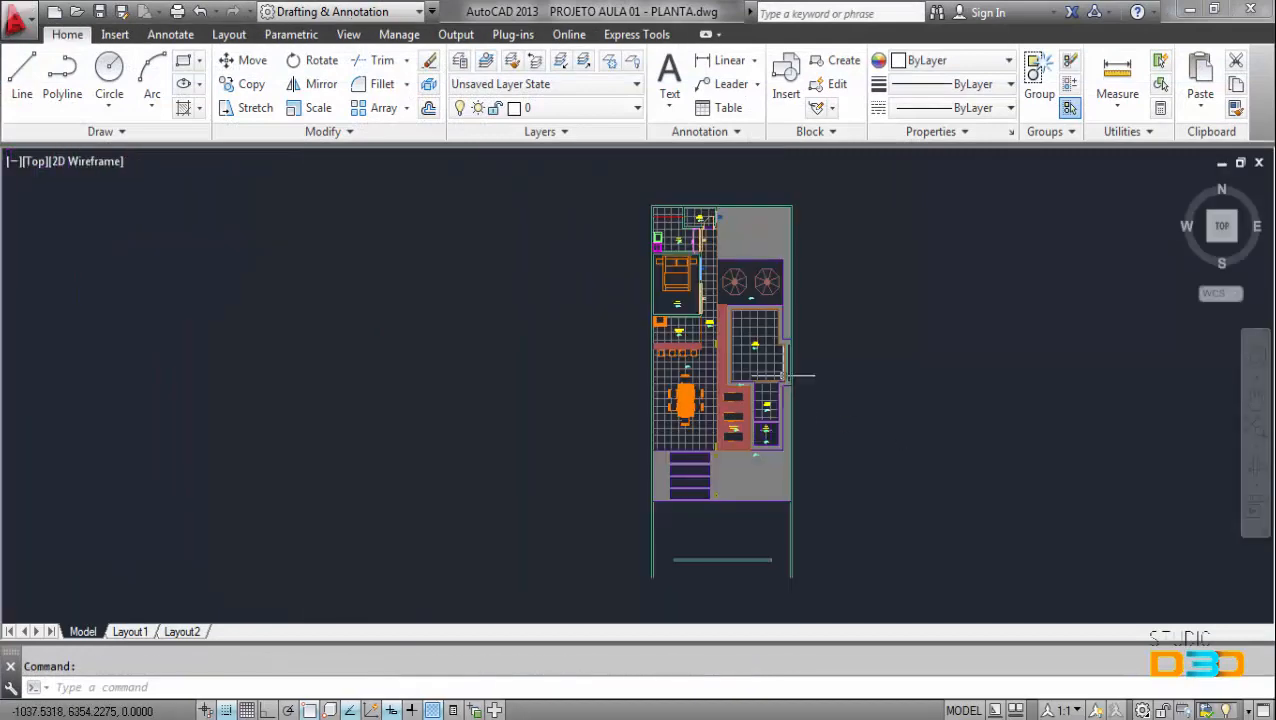
key("Escape")
scroll(814, 343, "up", 2)
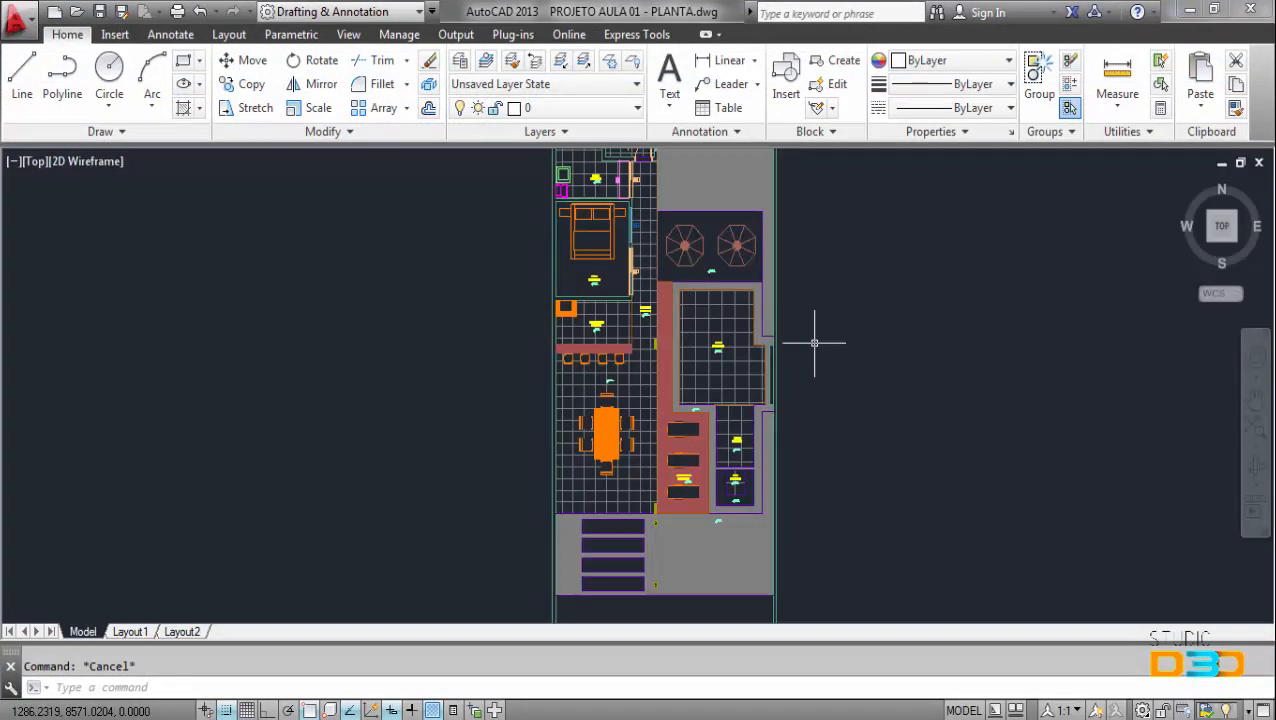
type("r")
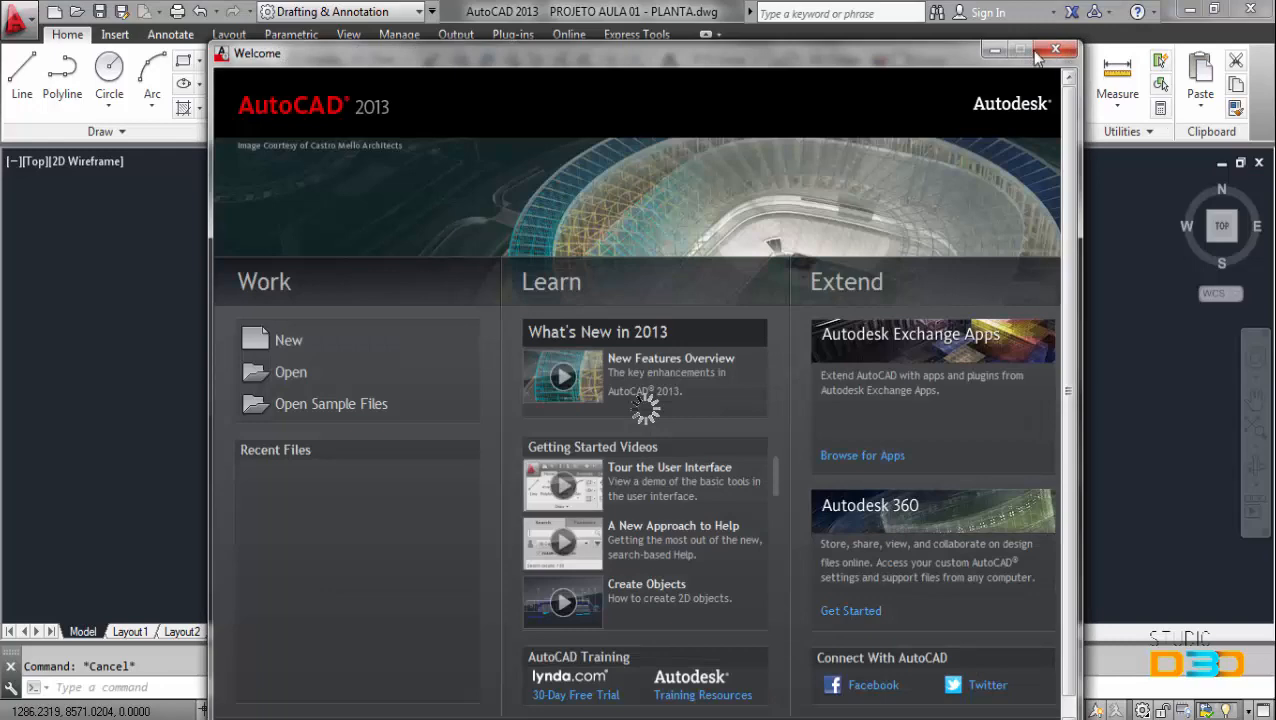
- Close the Welcome window and set the drawing units to Meters for insertion scale with 0.00 length precision
left_click(1043, 51)
middle_click_drag(775, 346, 822, 351)
scroll(792, 343, "down", 2)
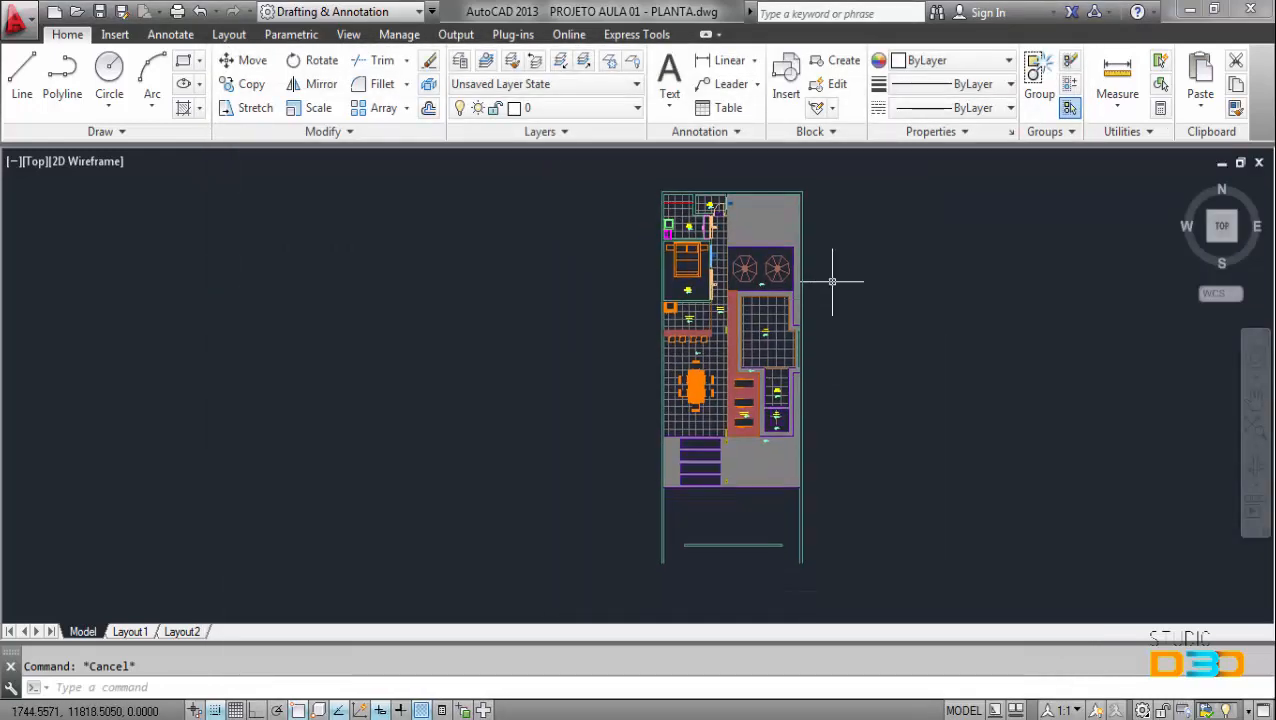
middle_click_drag(832, 281, 829, 293)
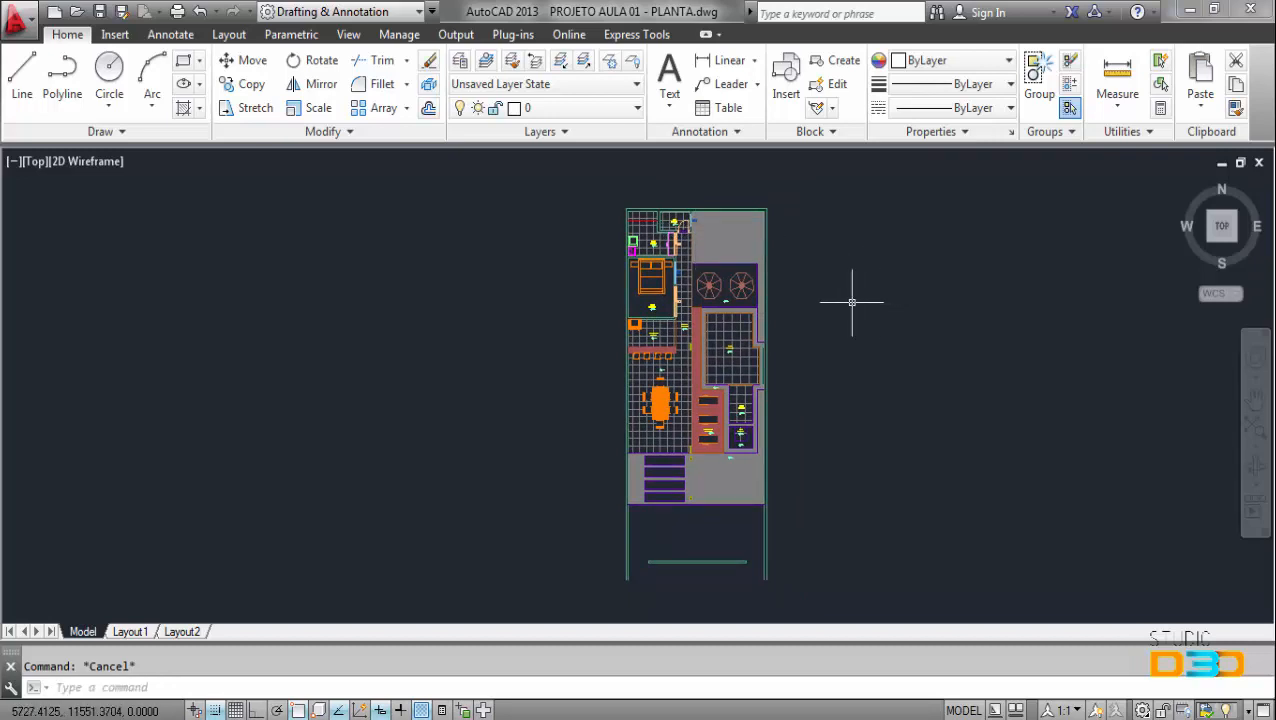
type("n")
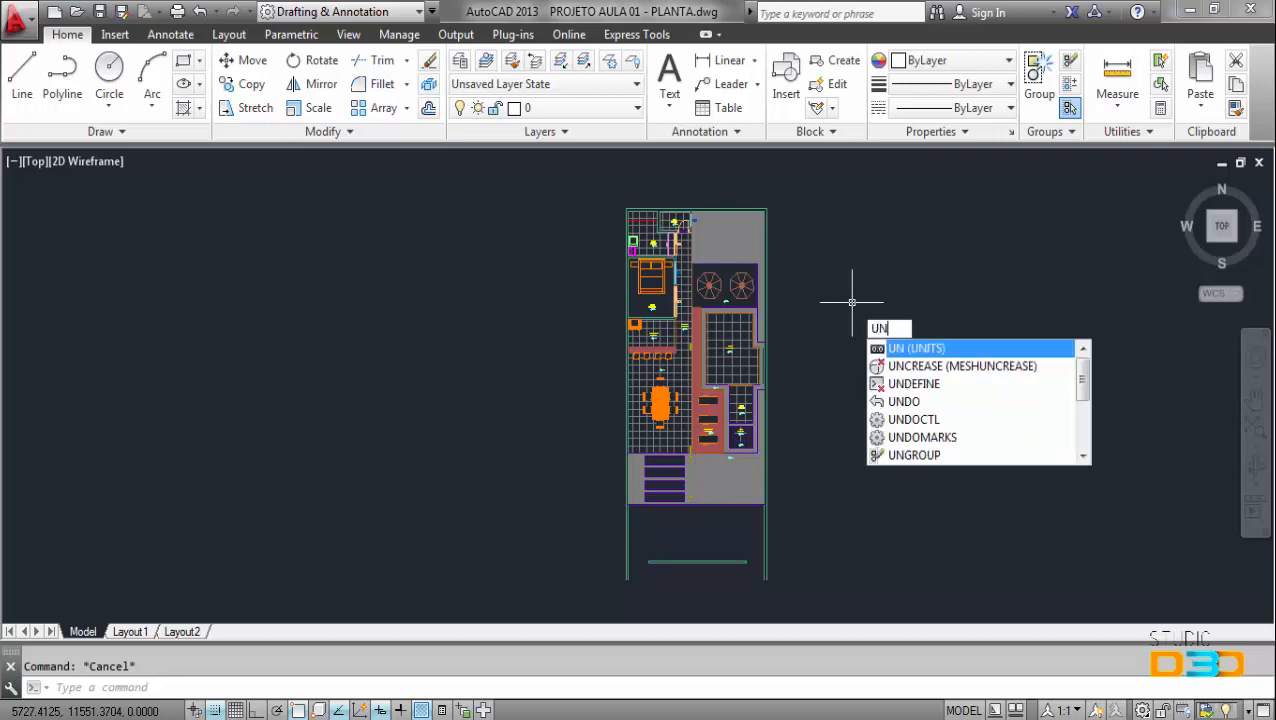
key("Return")
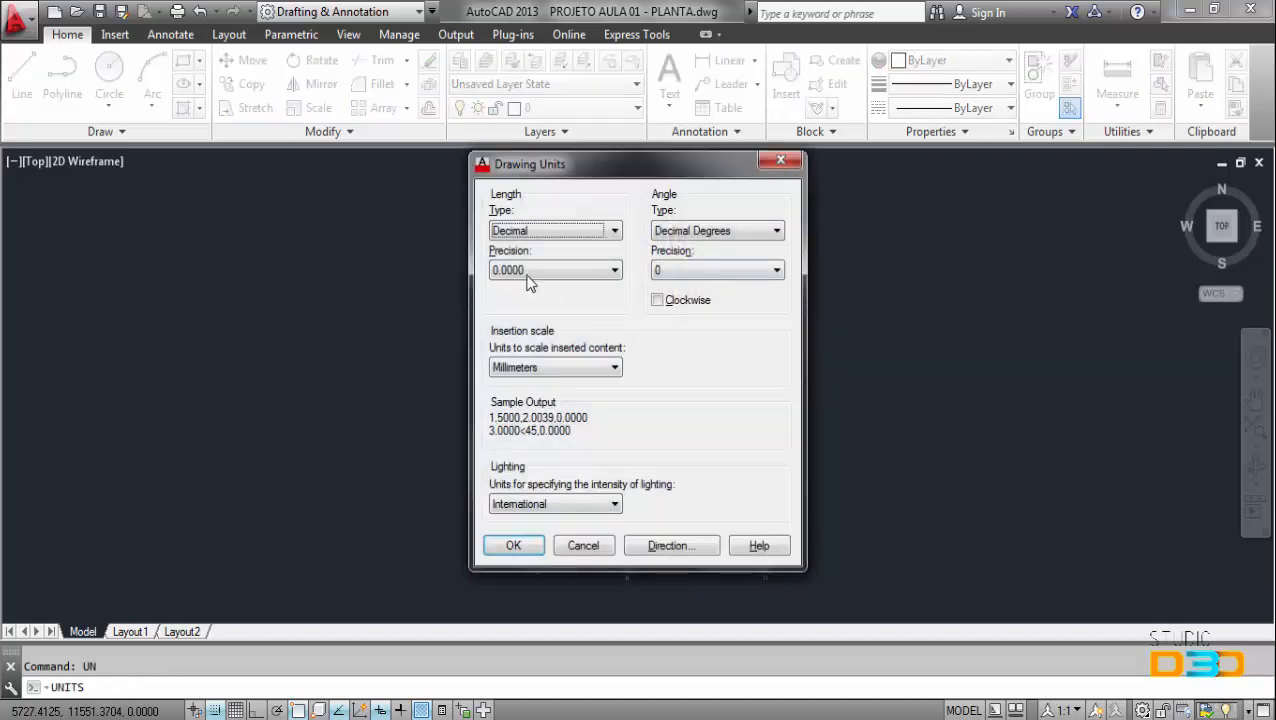
left_click(557, 372)
left_click(565, 462)
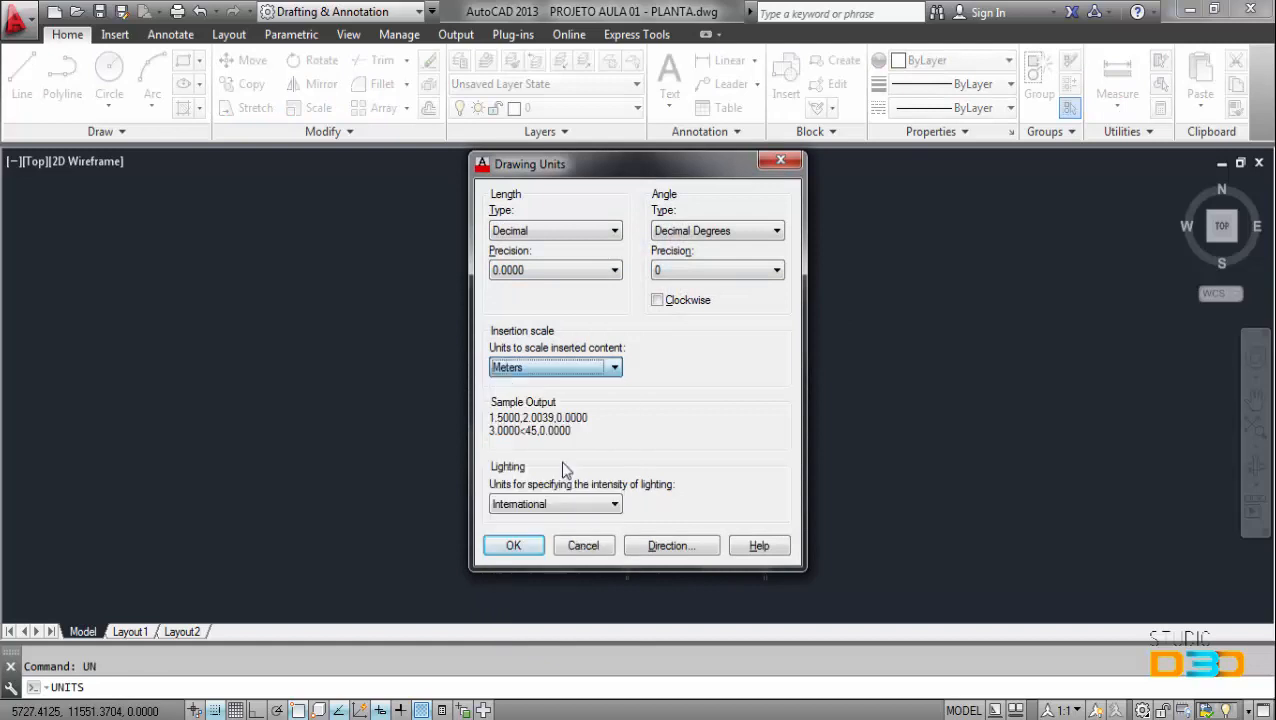
left_click(566, 272)
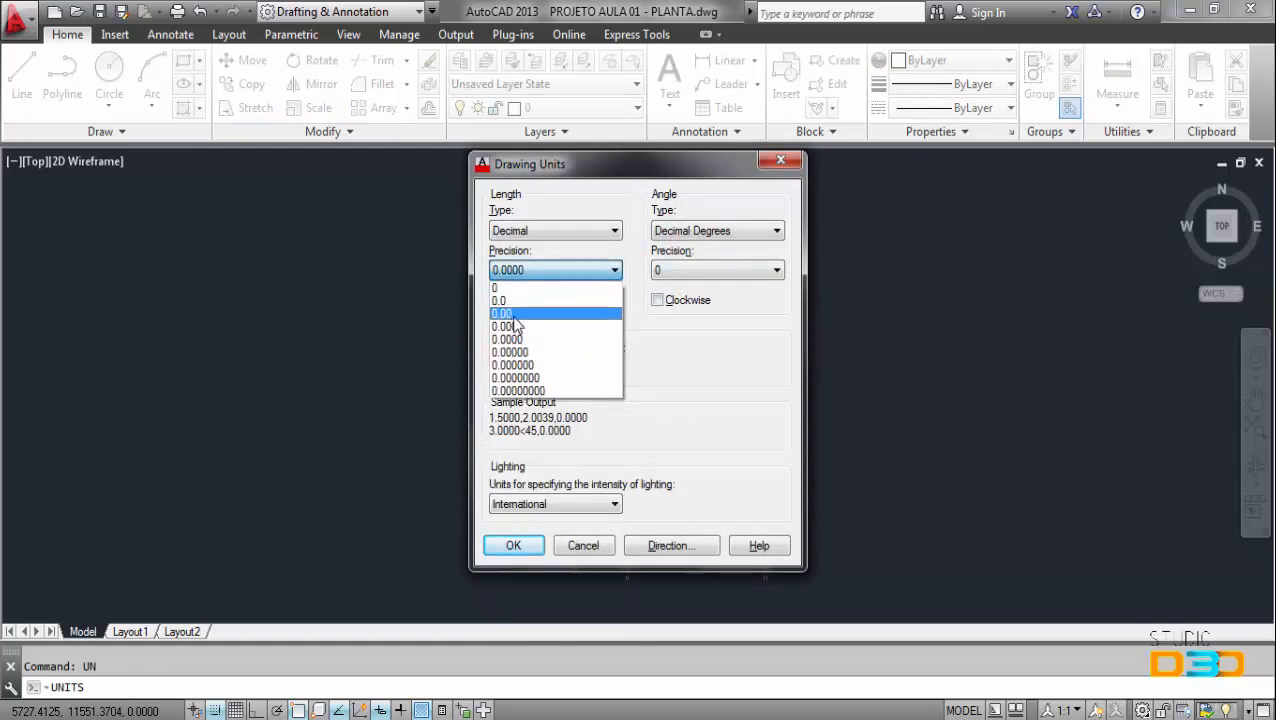
left_click(512, 310)
left_click(512, 546)
- Delete the grey solid hatch covering the front paving area of the floor plan
scroll(714, 470, "up", 2)
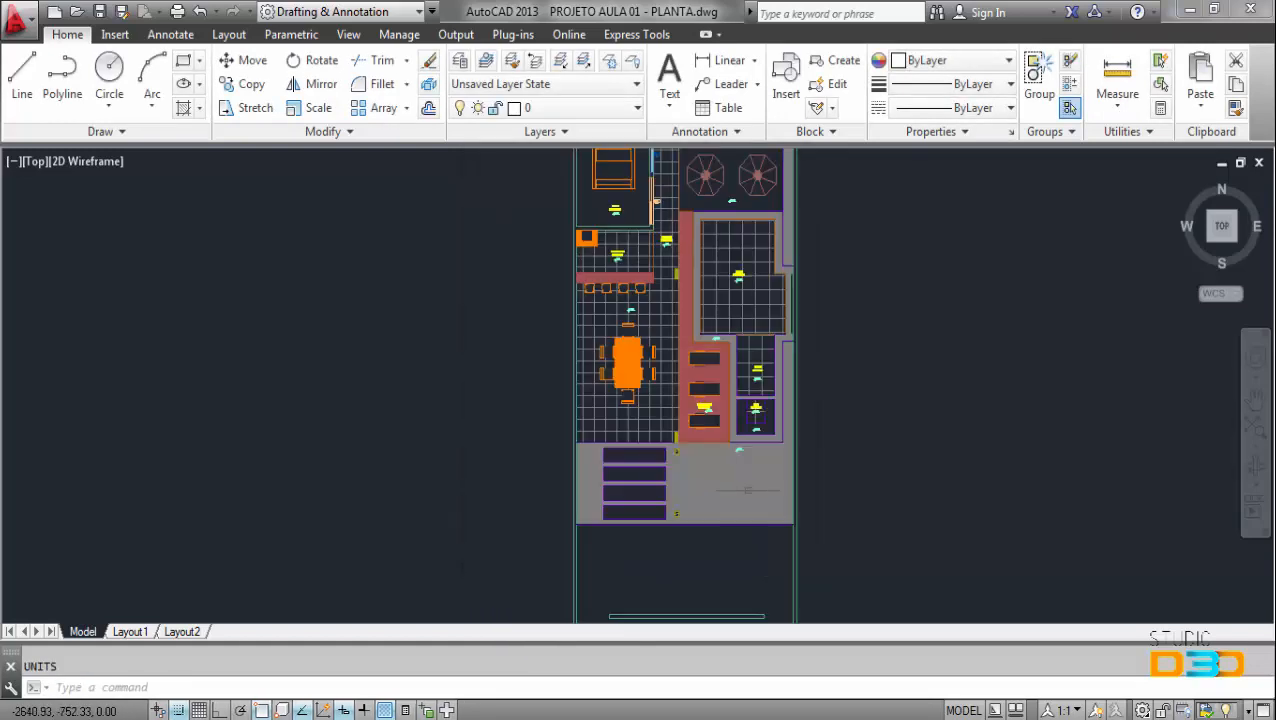
left_click(750, 490)
left_click(720, 477)
left_click(720, 477)
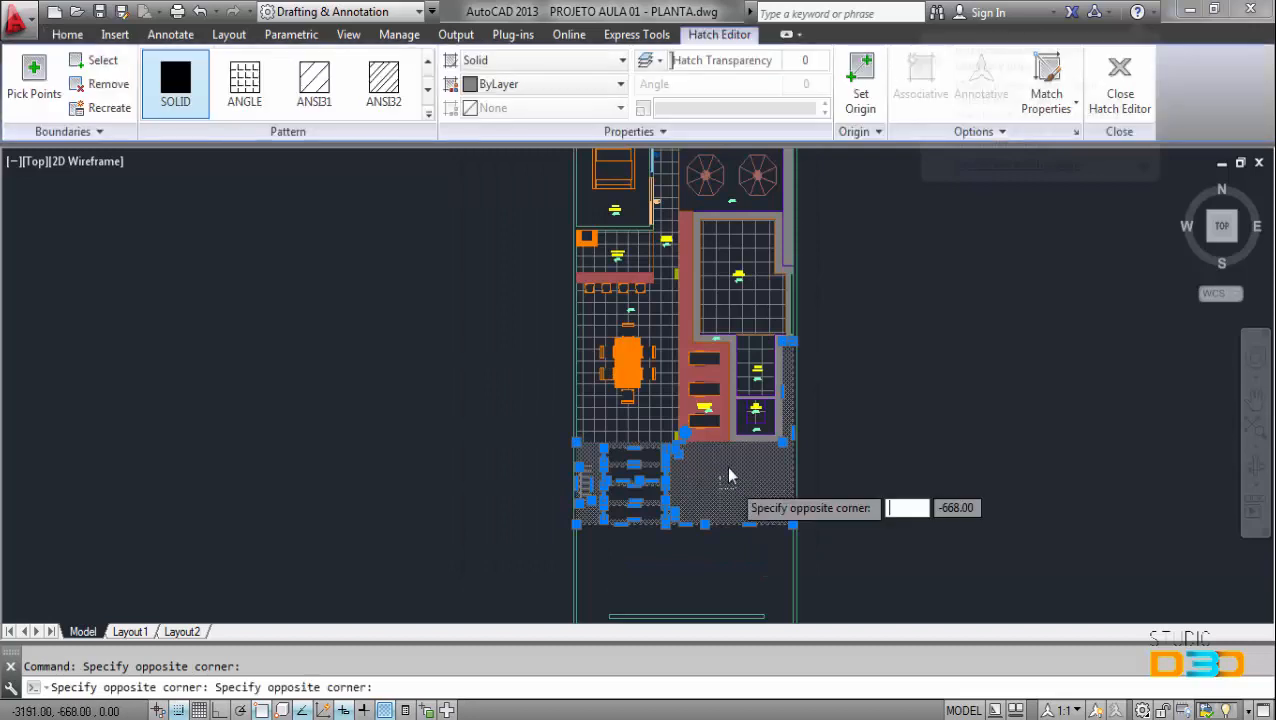
left_click(715, 479)
key("Delete")
- Delete the red and grey solid hatches around the pool and the grey hatch along the plan's right-hand wall
middle_click_drag(701, 442, 711, 546)
scroll(708, 371, "up", 4)
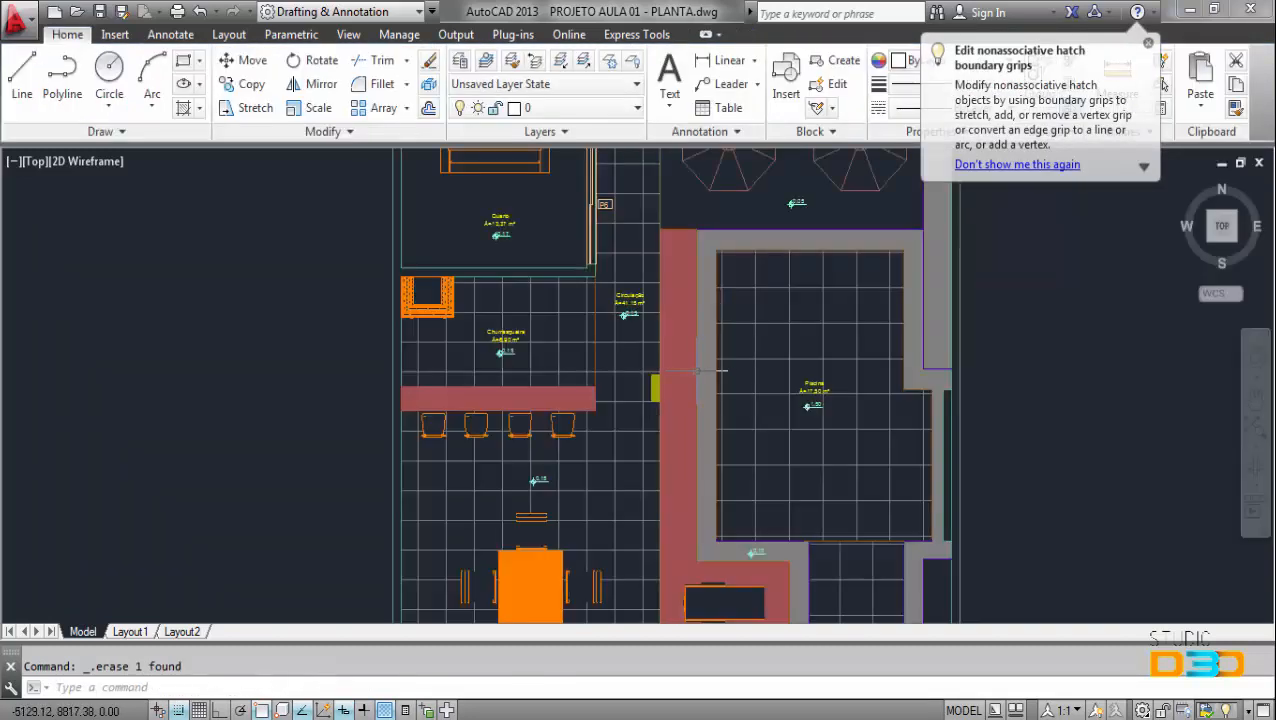
left_click(669, 355)
key("Delete")
left_click(706, 368)
left_click(683, 347)
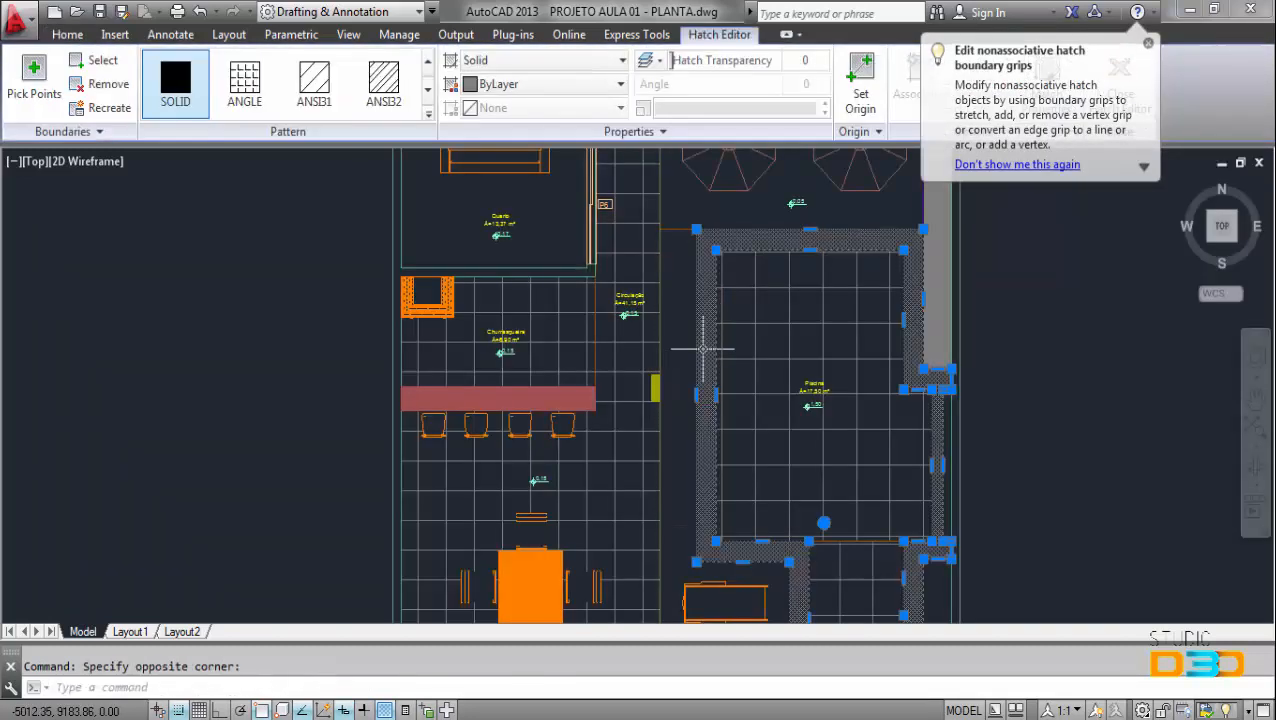
key("Delete")
left_click(931, 296)
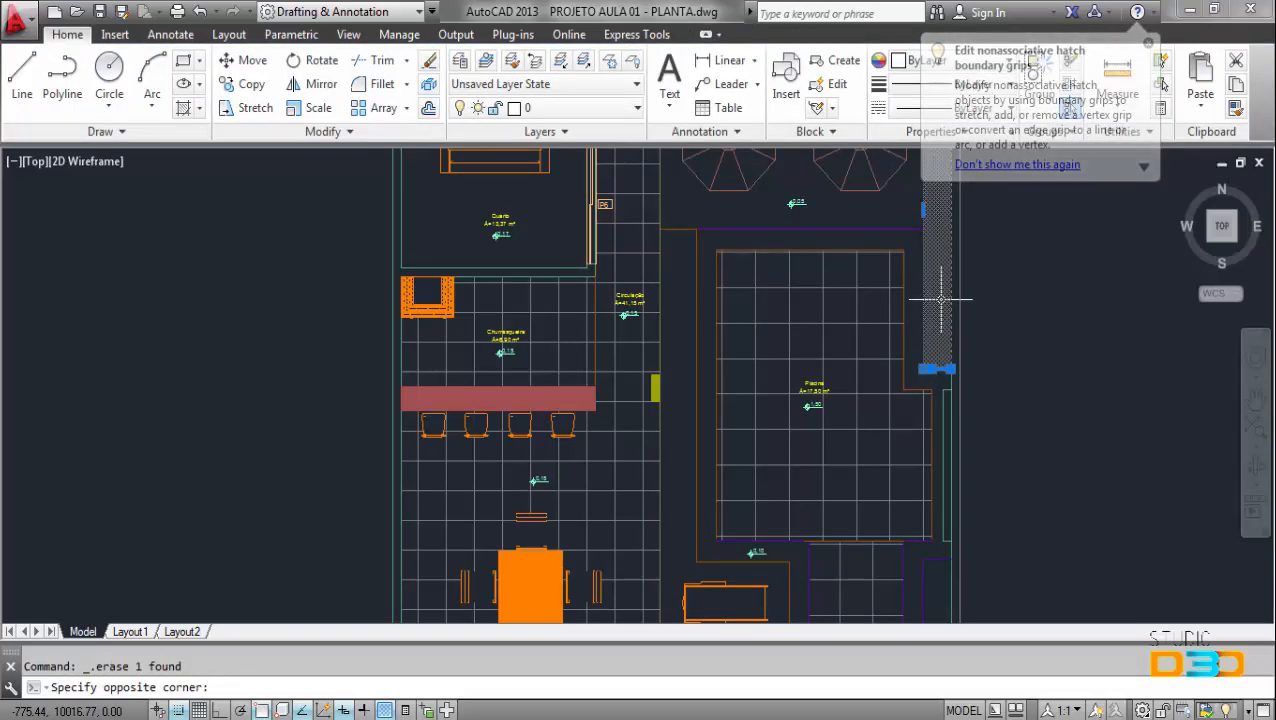
left_click(937, 287)
key("Delete")
middle_click_drag(924, 294, 911, 438)
middle_click_drag(770, 235, 814, 405)
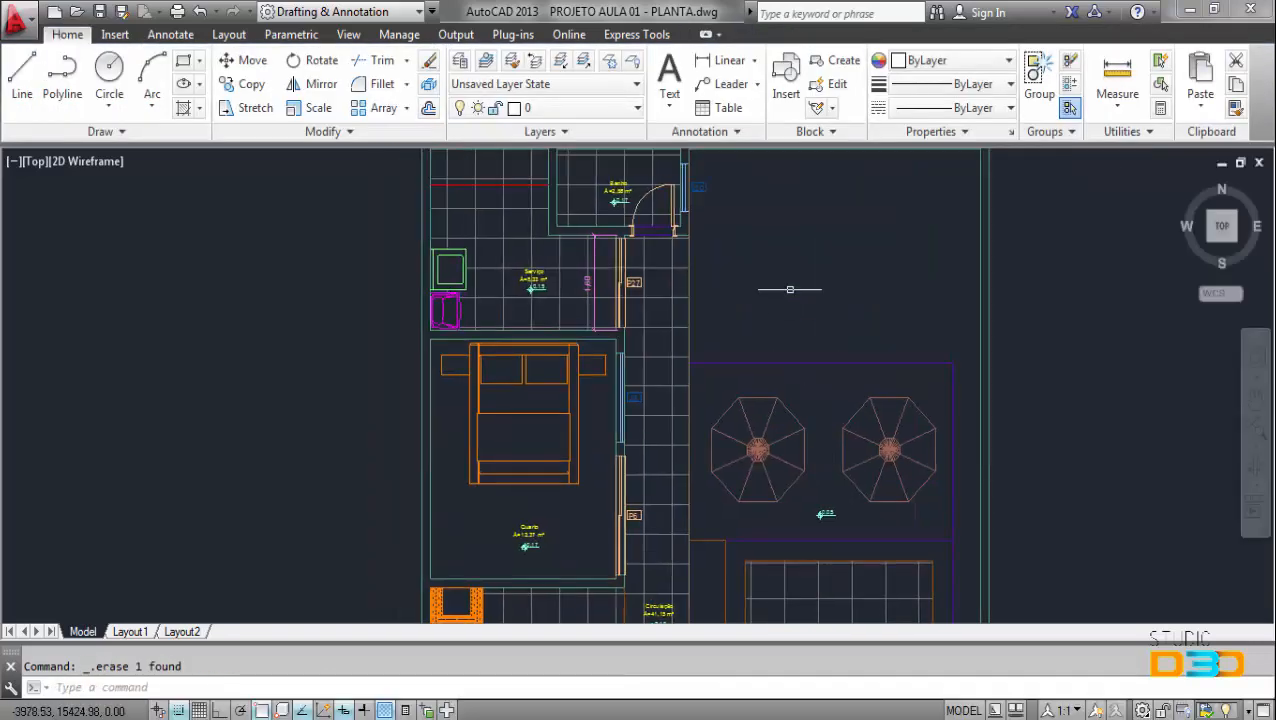
scroll(788, 291, "down", 3)
scroll(750, 478, "up", 2)
left_click(731, 411)
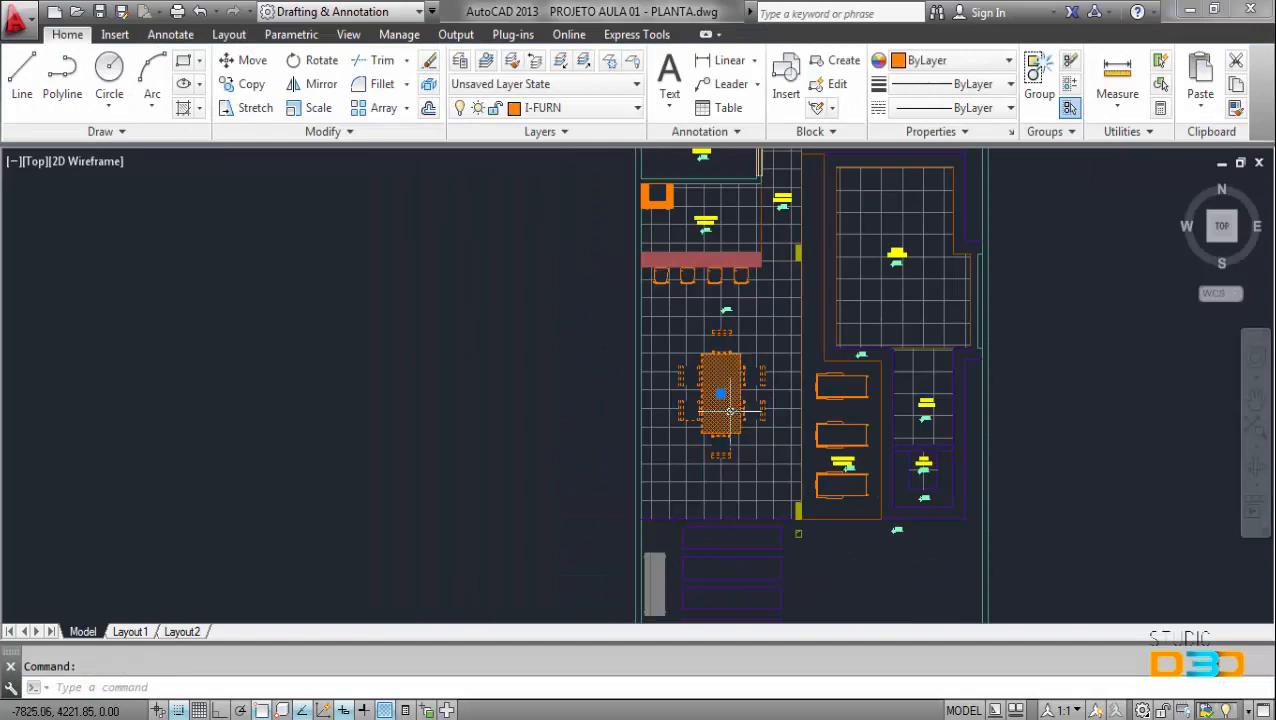
key("Escape")
scroll(777, 405, "down", 5)
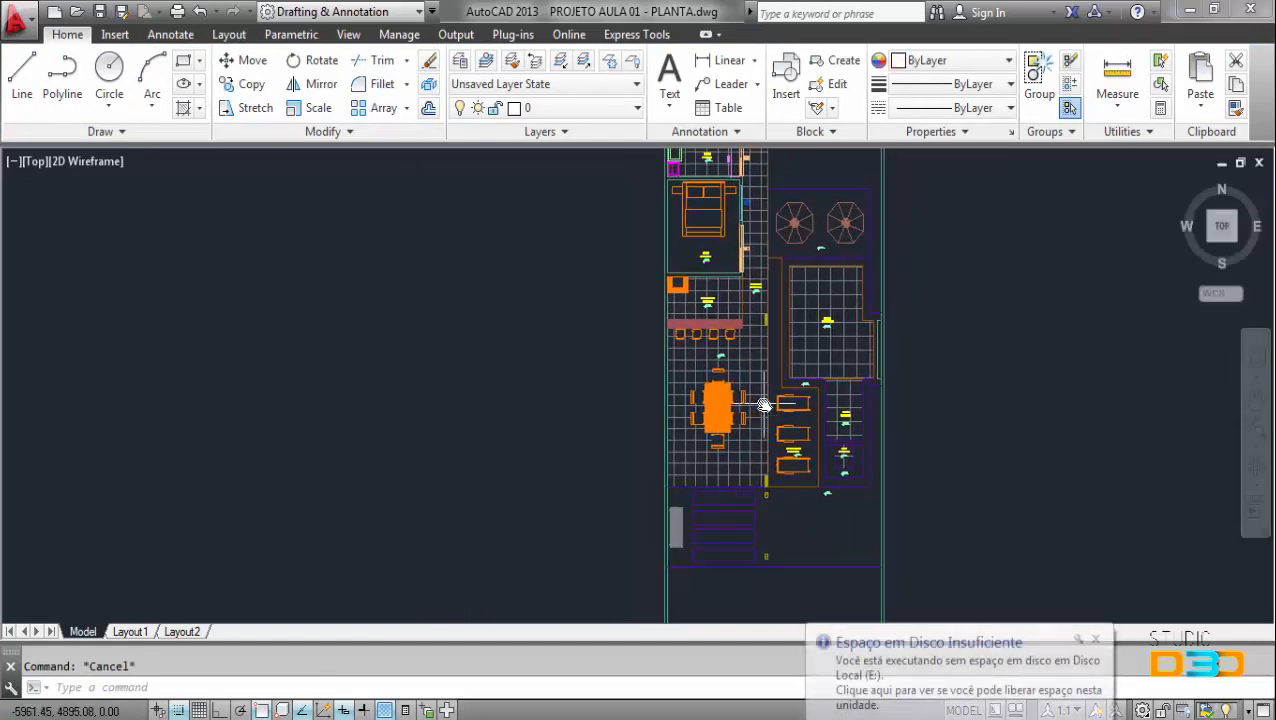
- Select the entire floor plan and change its object colour to Yellow
middle_click_drag(777, 416, 730, 399)
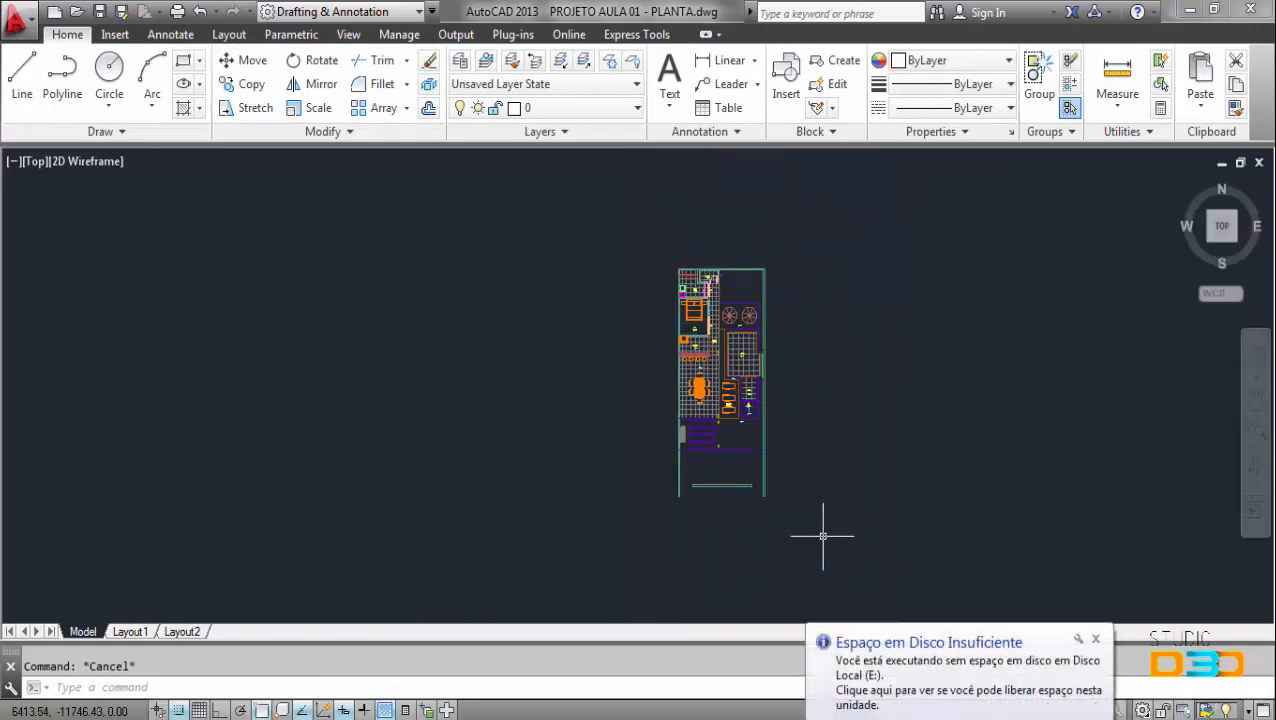
left_click(823, 536)
left_click(610, 254)
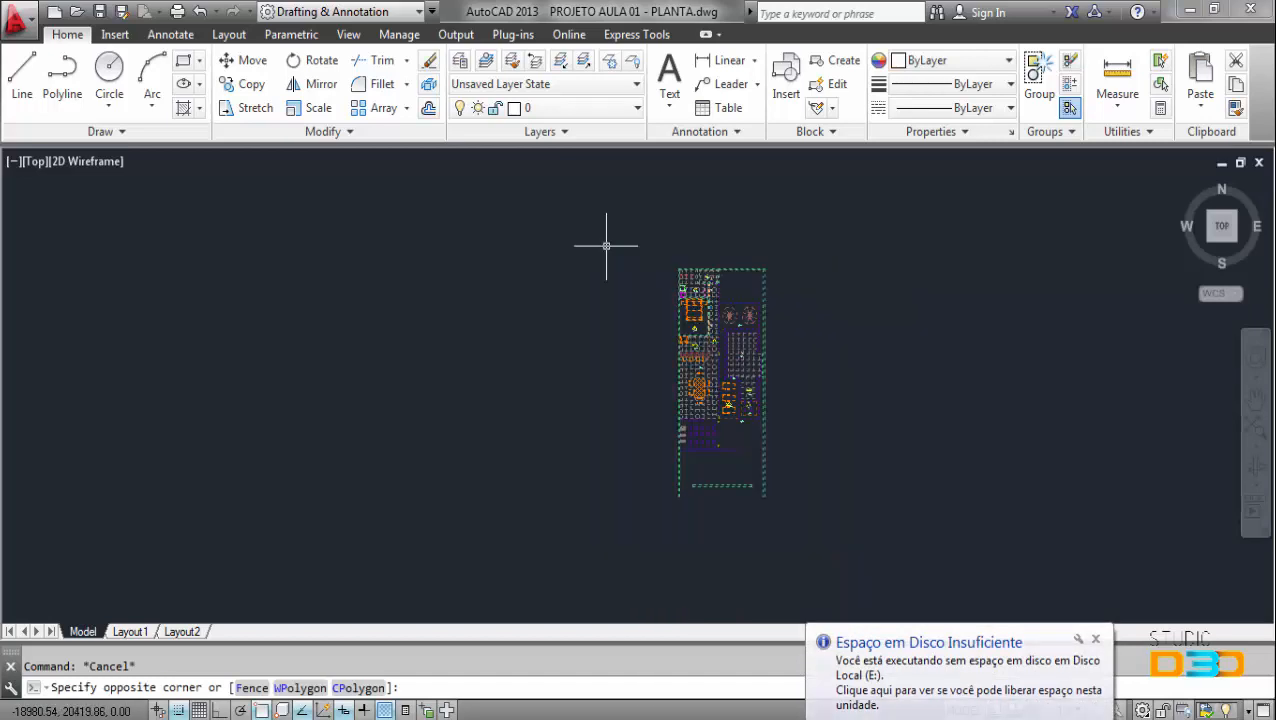
left_click(1148, 48)
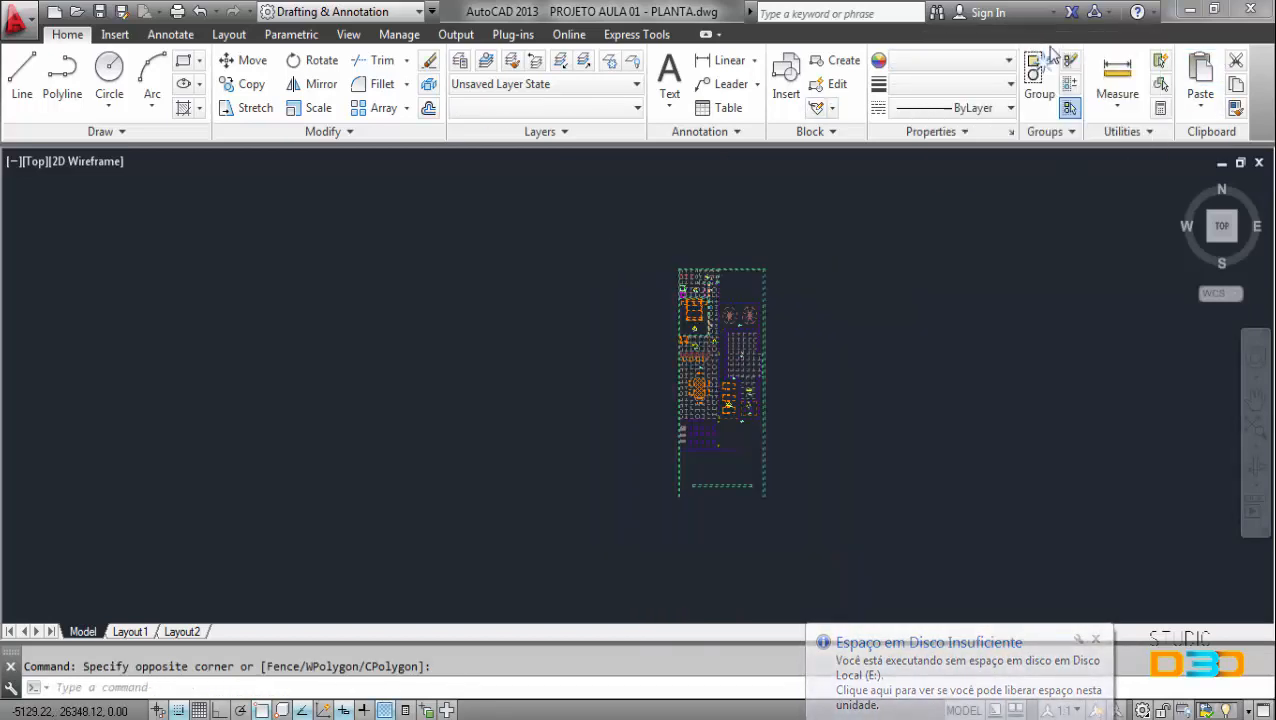
left_click(962, 62)
left_click(927, 158)
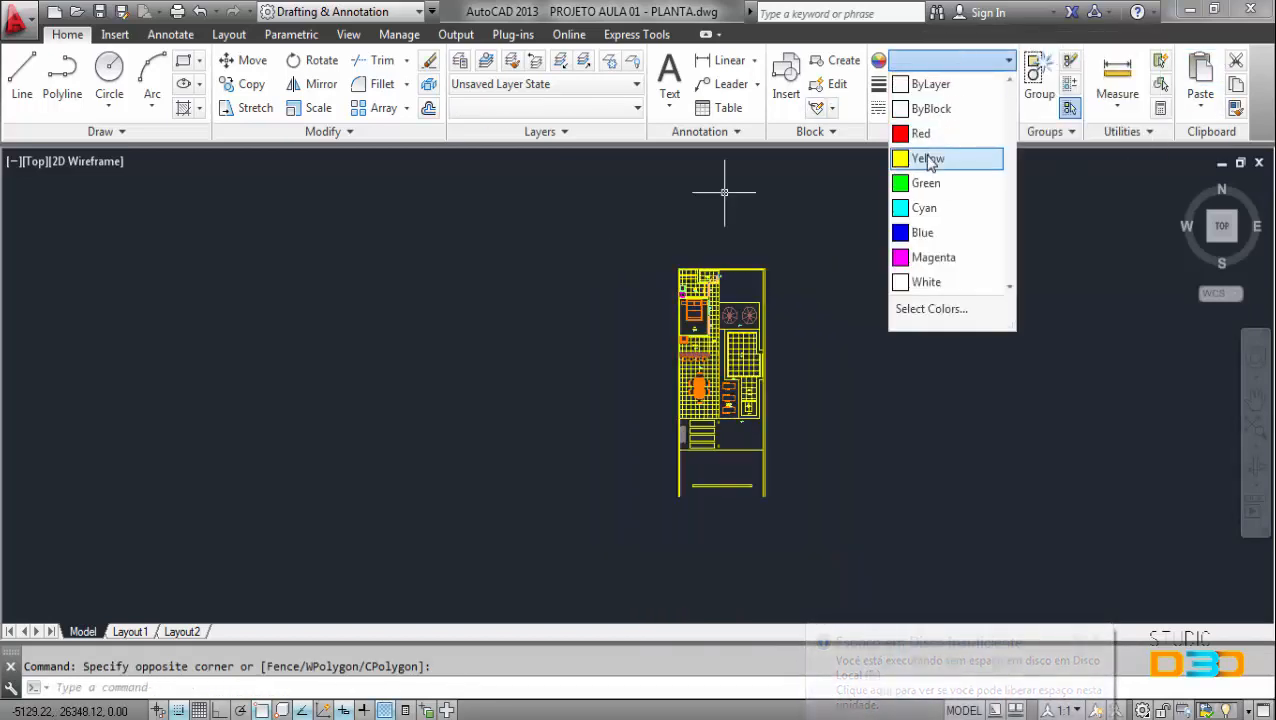
left_click(560, 108)
key("Escape")
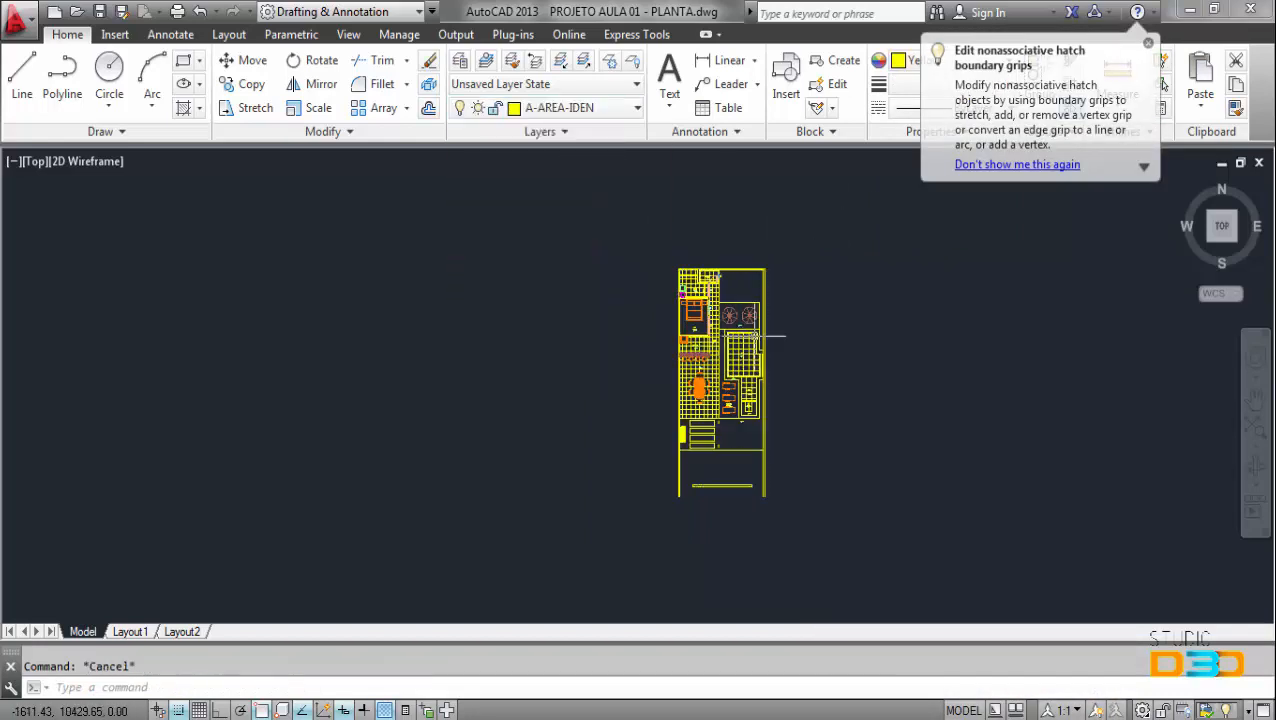
- Save the PROJETO AULA 01 - PLANTA drawing
scroll(792, 336, "up", 2)
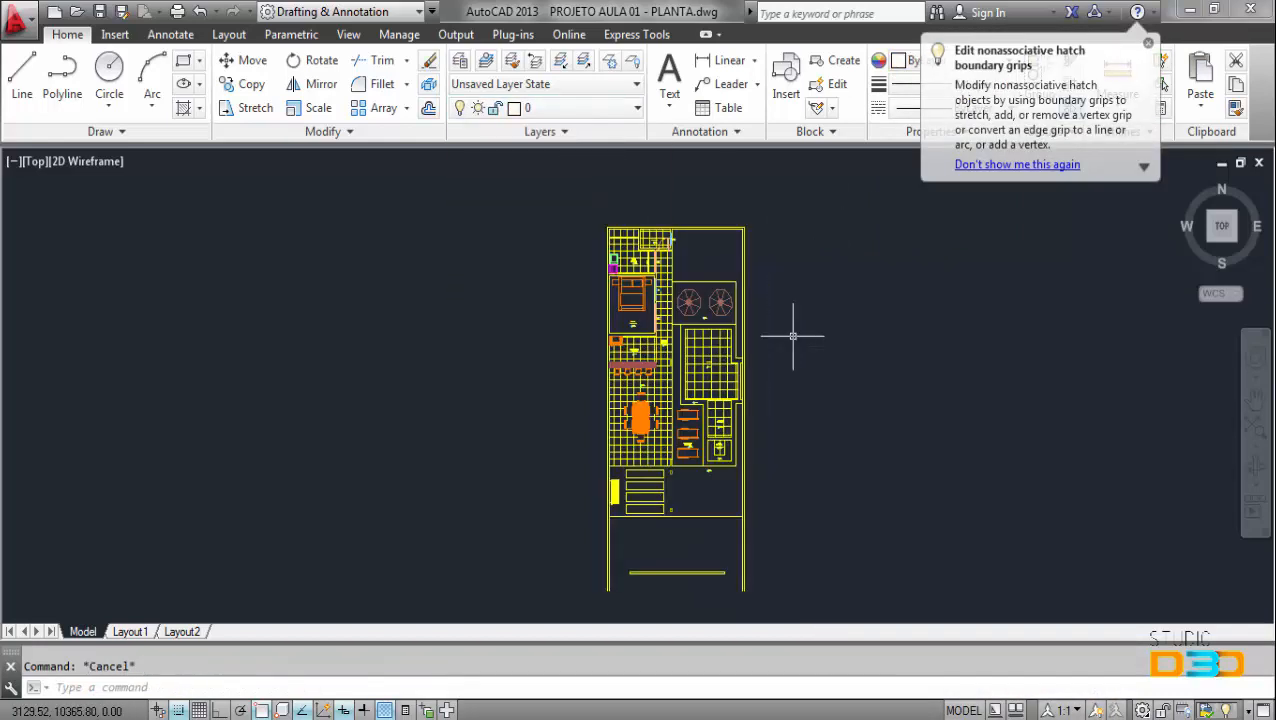
left_click(99, 12)
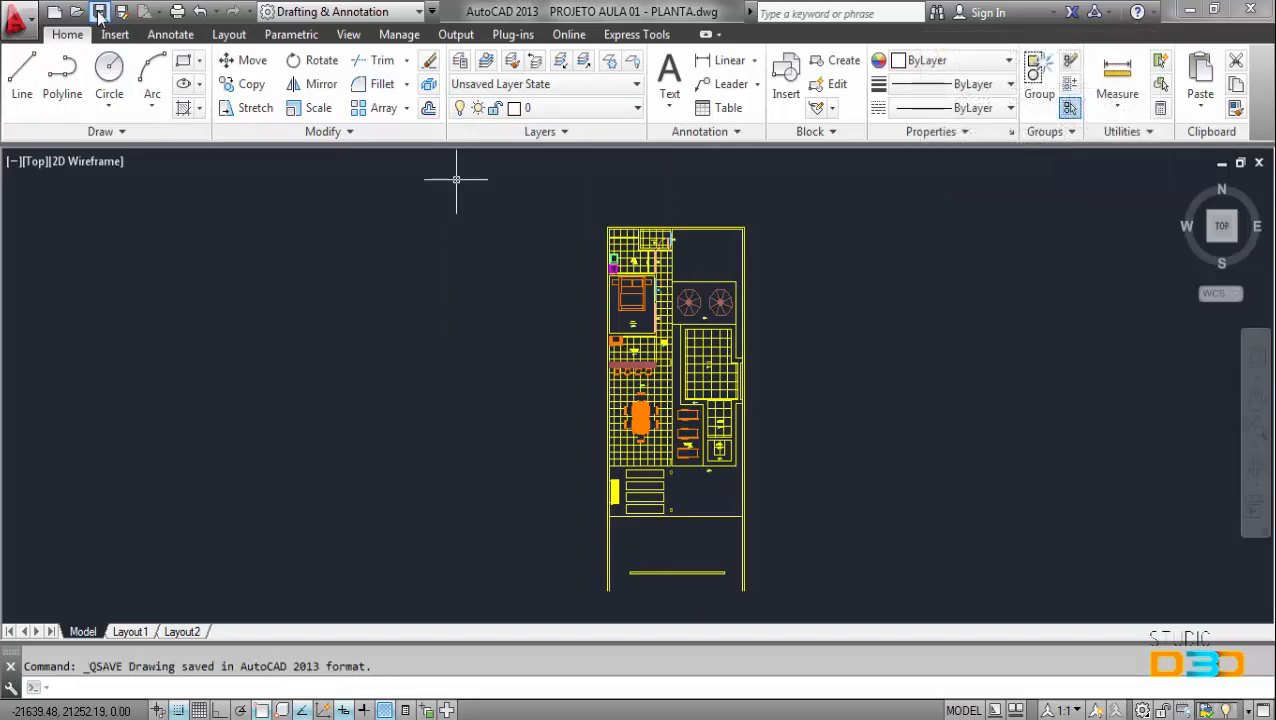
key("Escape")
- Select the entire floor plan and cut it to the clipboard
scroll(722, 510, "down", 2)
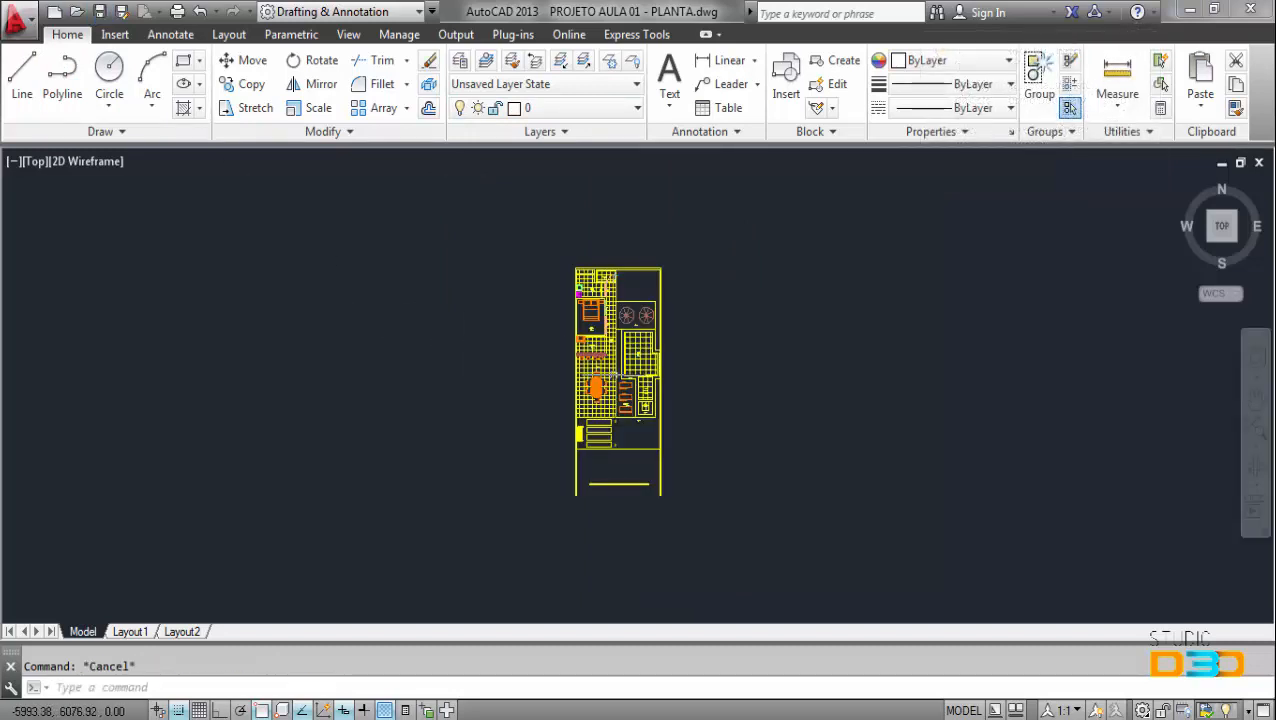
left_click(785, 557)
left_click(541, 232)
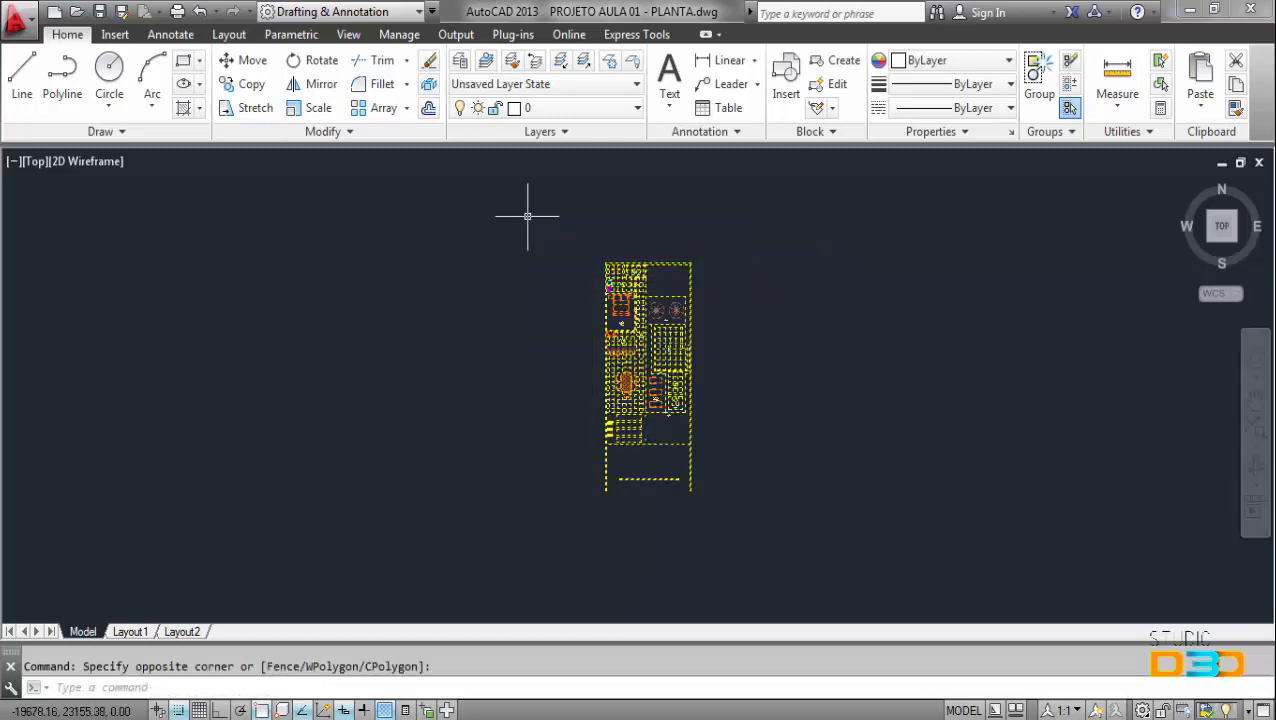
key("ctrl+x")
scroll(640, 378, "down", 2)
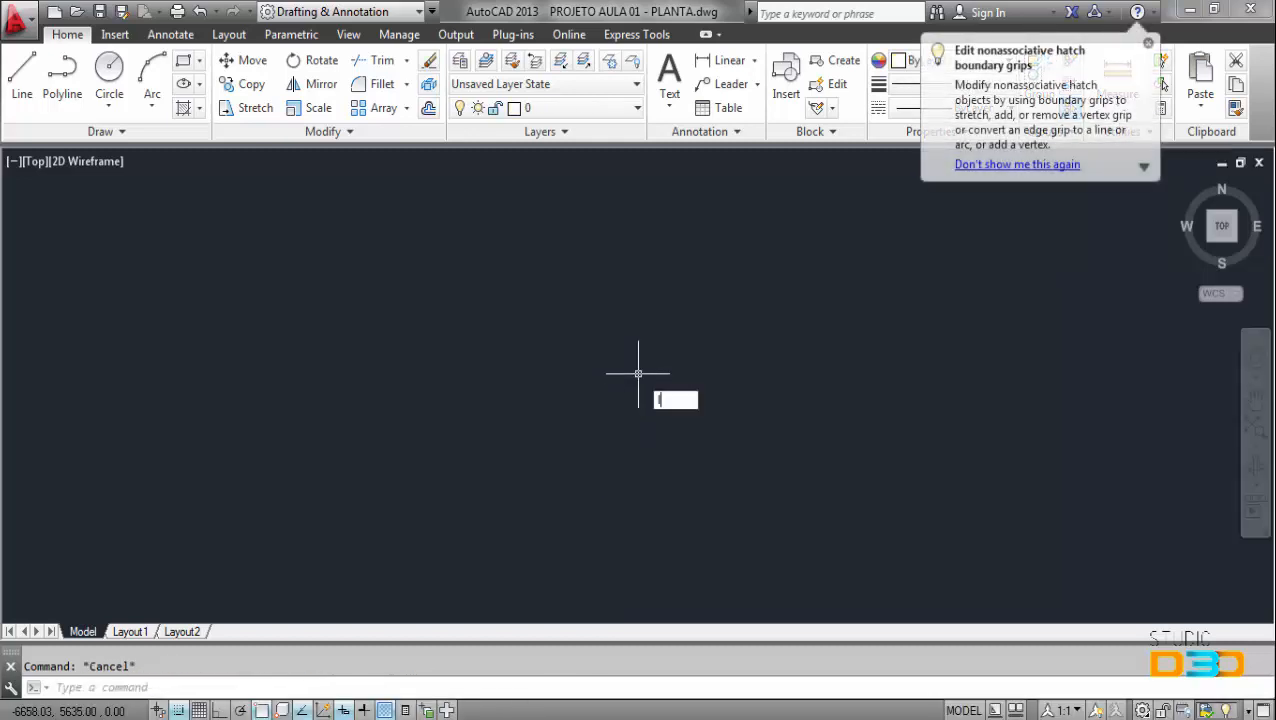
- Draw a diagonal guide line starting at the origin 0,0 and running up to the left
type("l")
key("Return")
type("0")
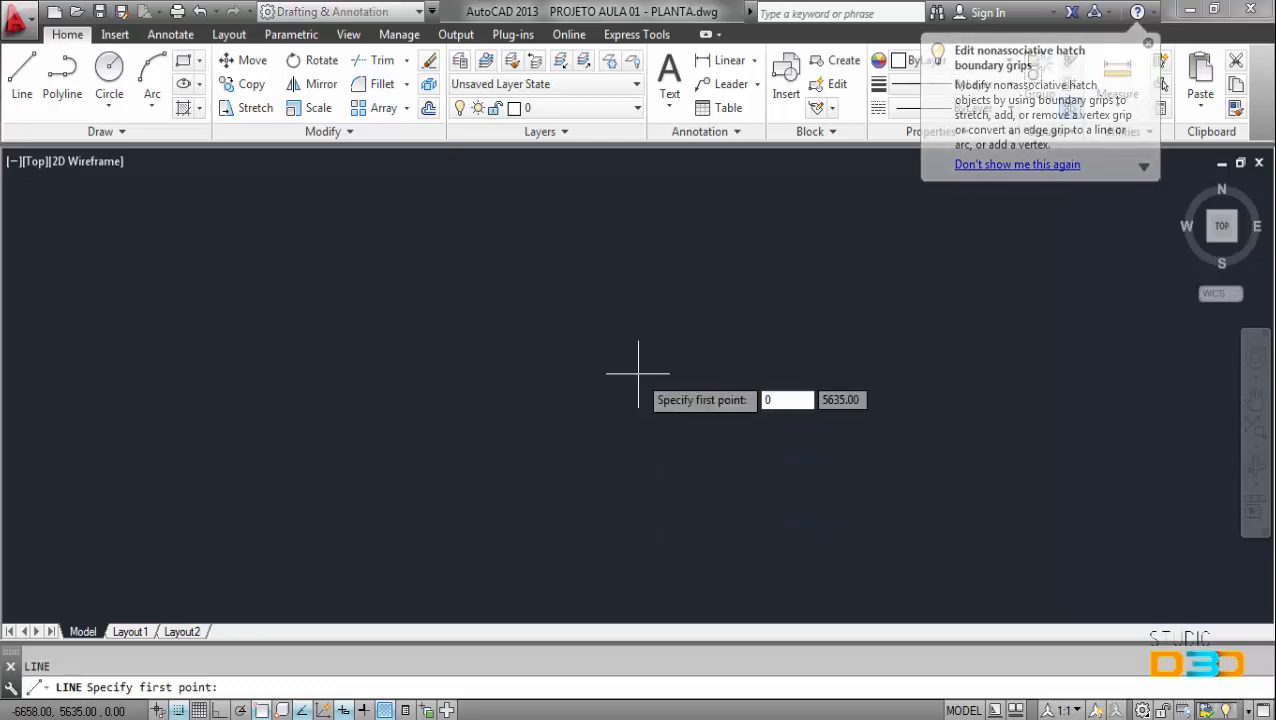
type(",0")
key("Return")
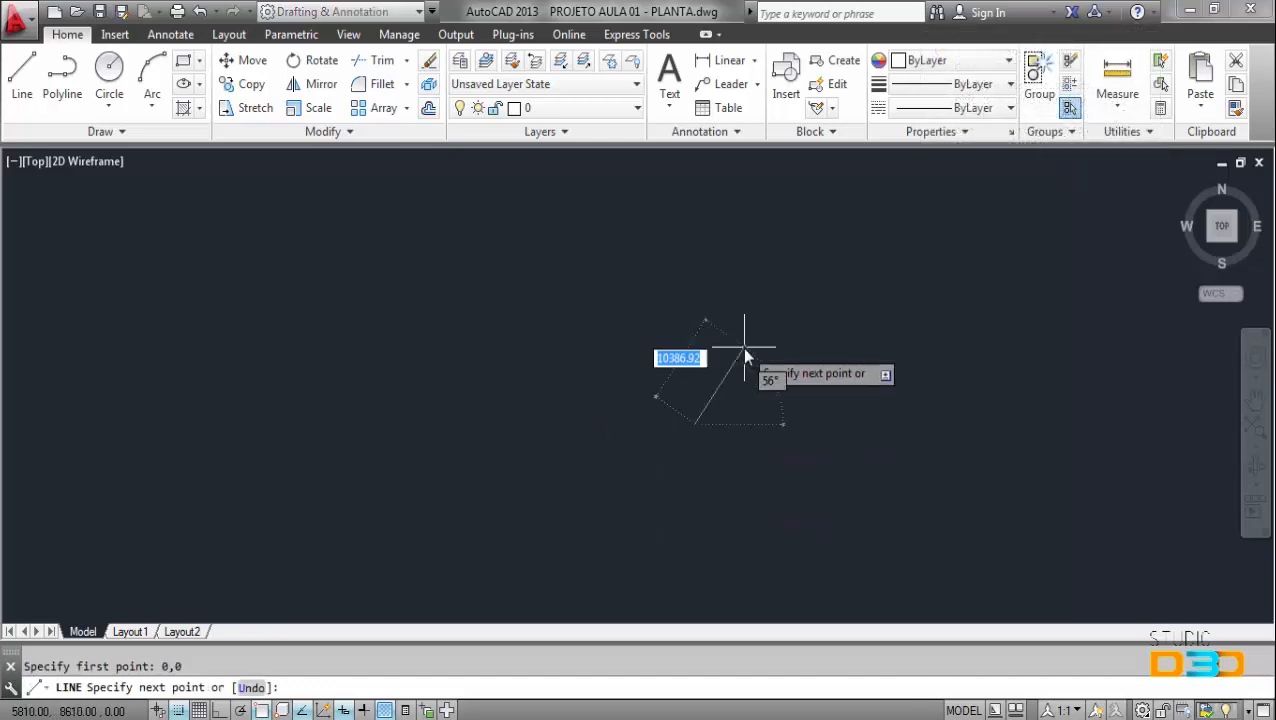
key("Escape")
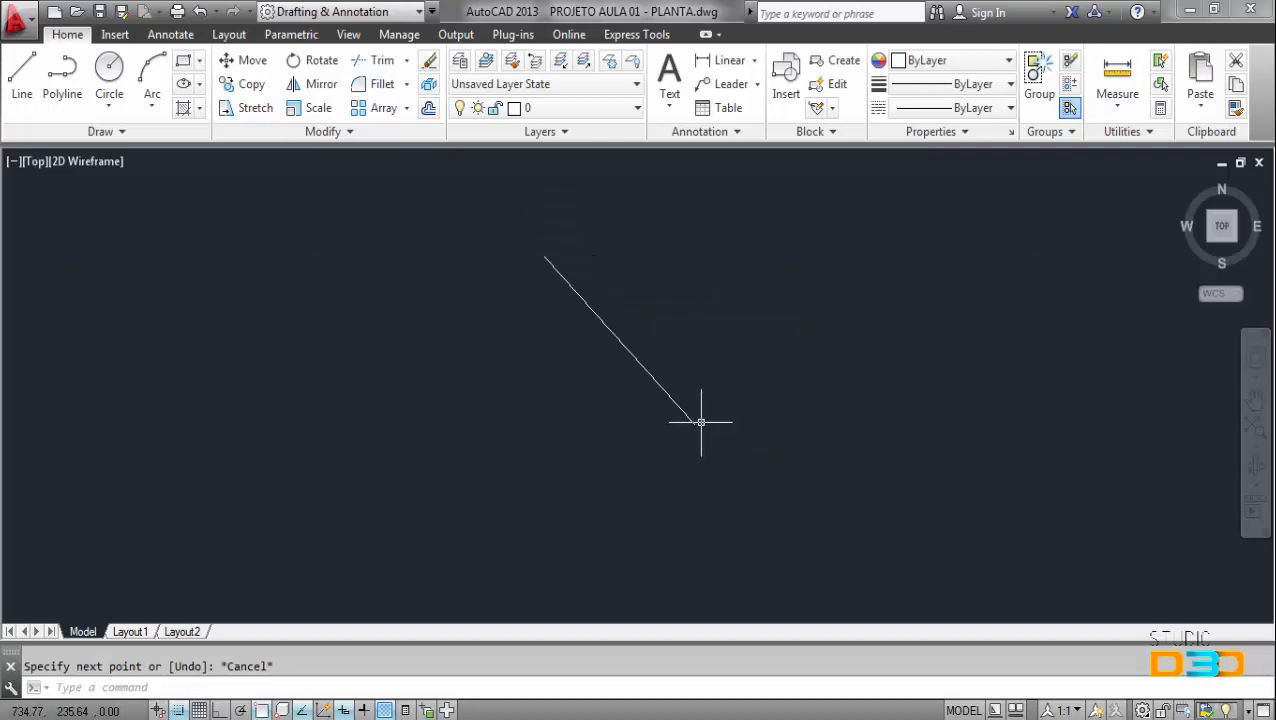
scroll(652, 427, "up", 3)
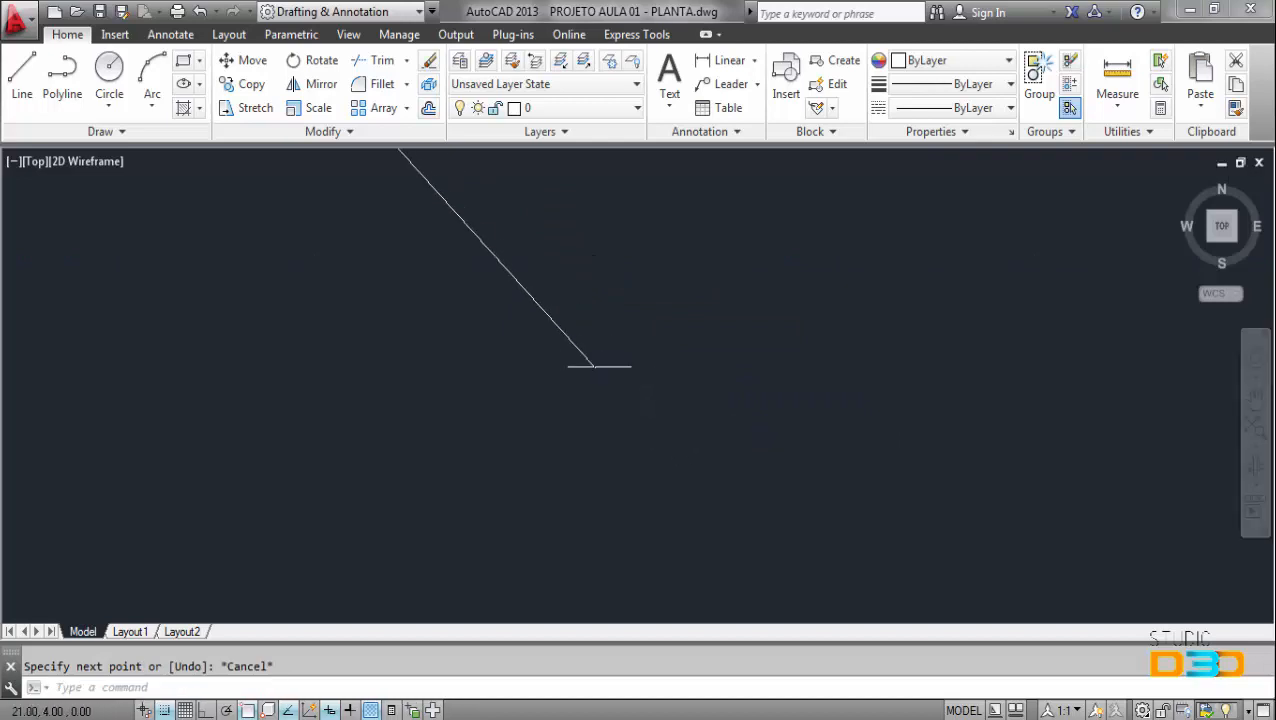
- Paste the floor plan with its lower-left corner beside the origin end of the guide line
key("ctrl+v")
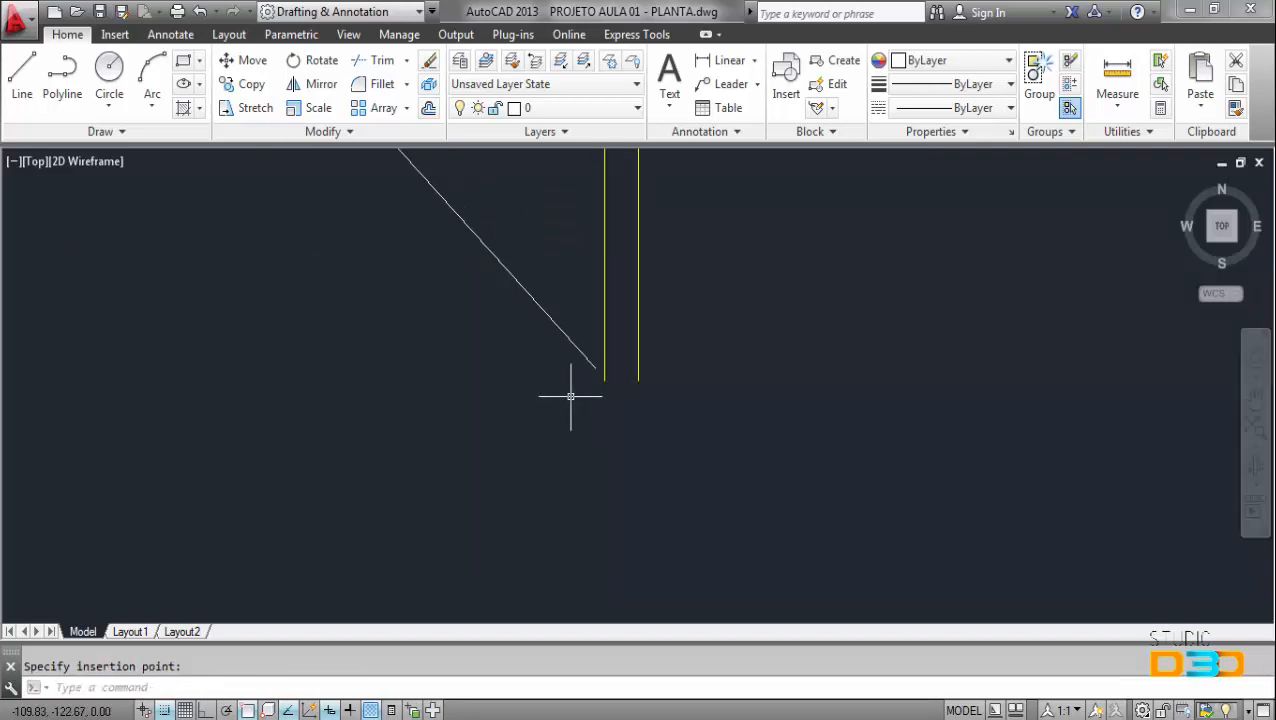
key("Escape")
scroll(595, 395, "down", 4)
- Select the diagonal guide line at the plan's lower-left corner and delete it
left_click(612, 522)
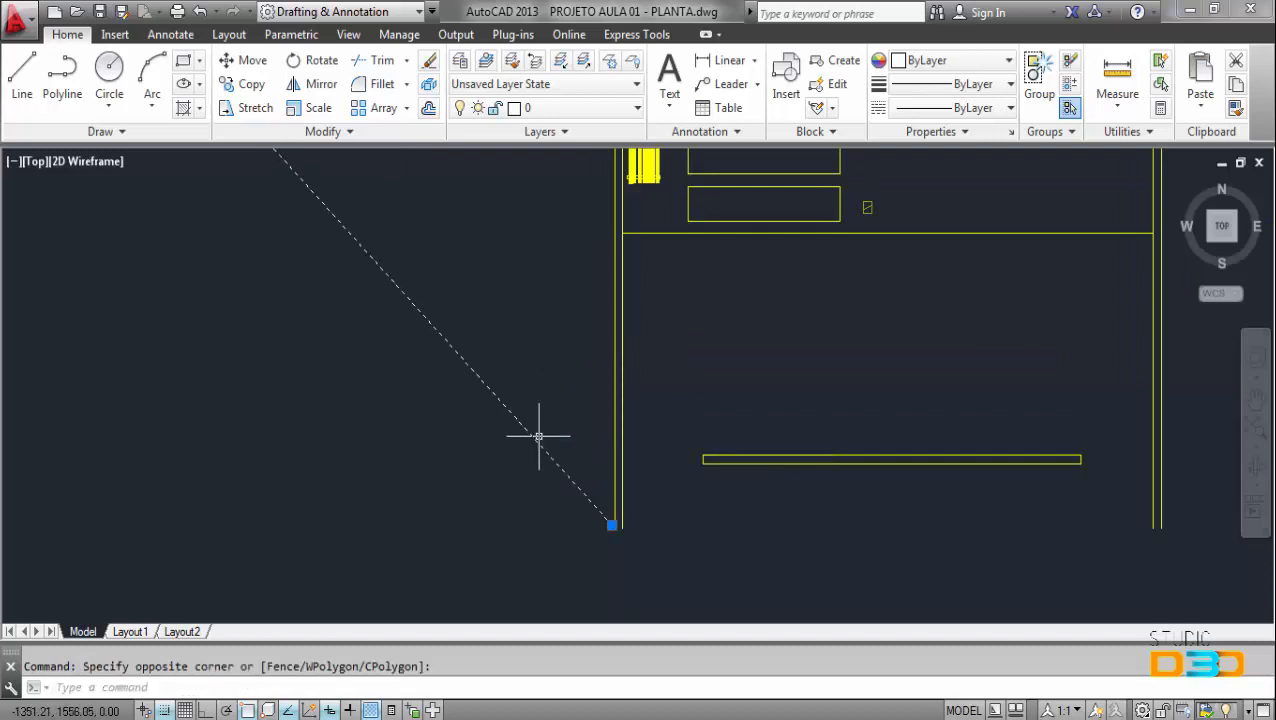
left_click(538, 436)
key("Delete")
scroll(541, 433, "down", 5)
scroll(644, 388, "up", 3)
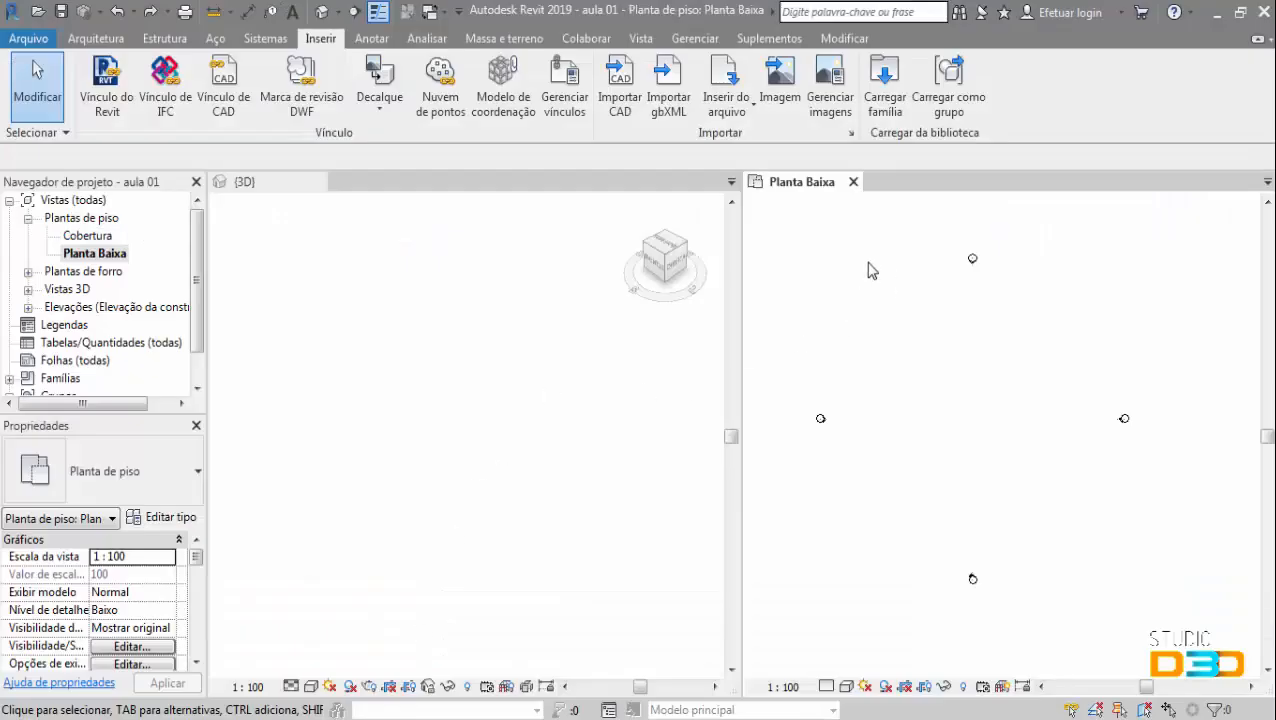
- Import PROJETO AULA 01 - PLANTA.dwg in metres with Manual - Origem positioning and place it in the Planta Baixa view
left_click(628, 95)
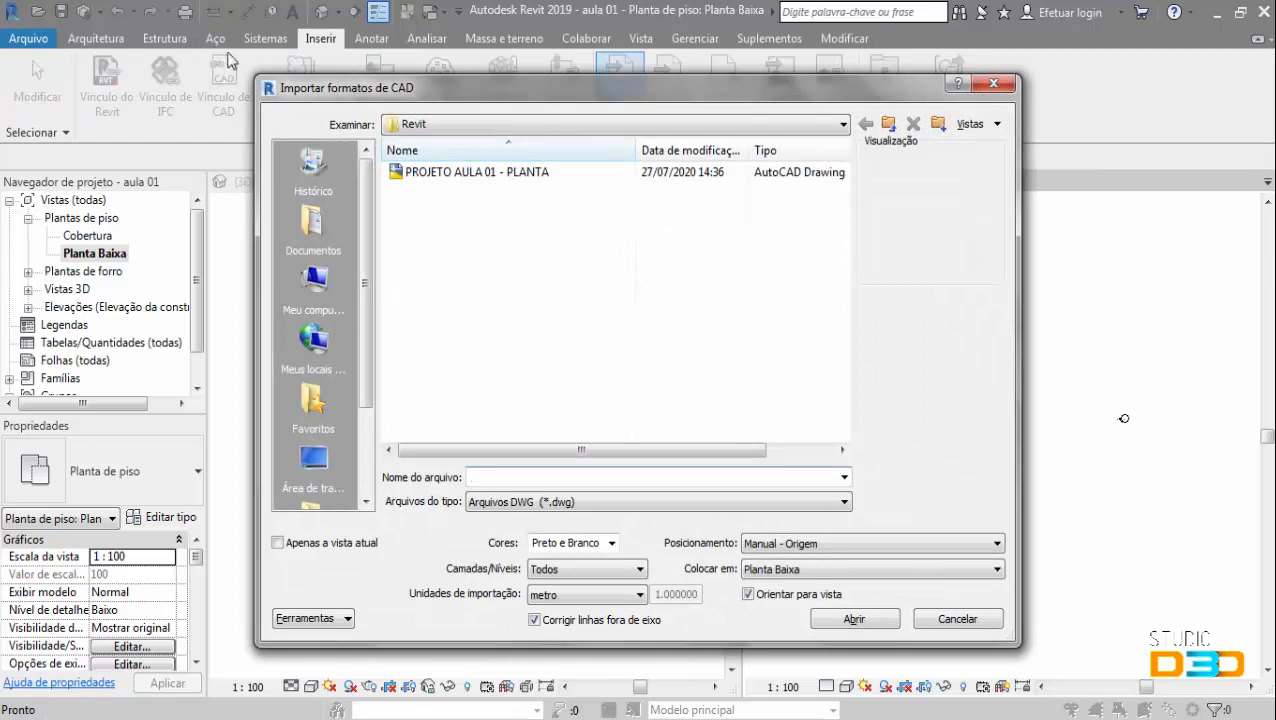
left_click(521, 176)
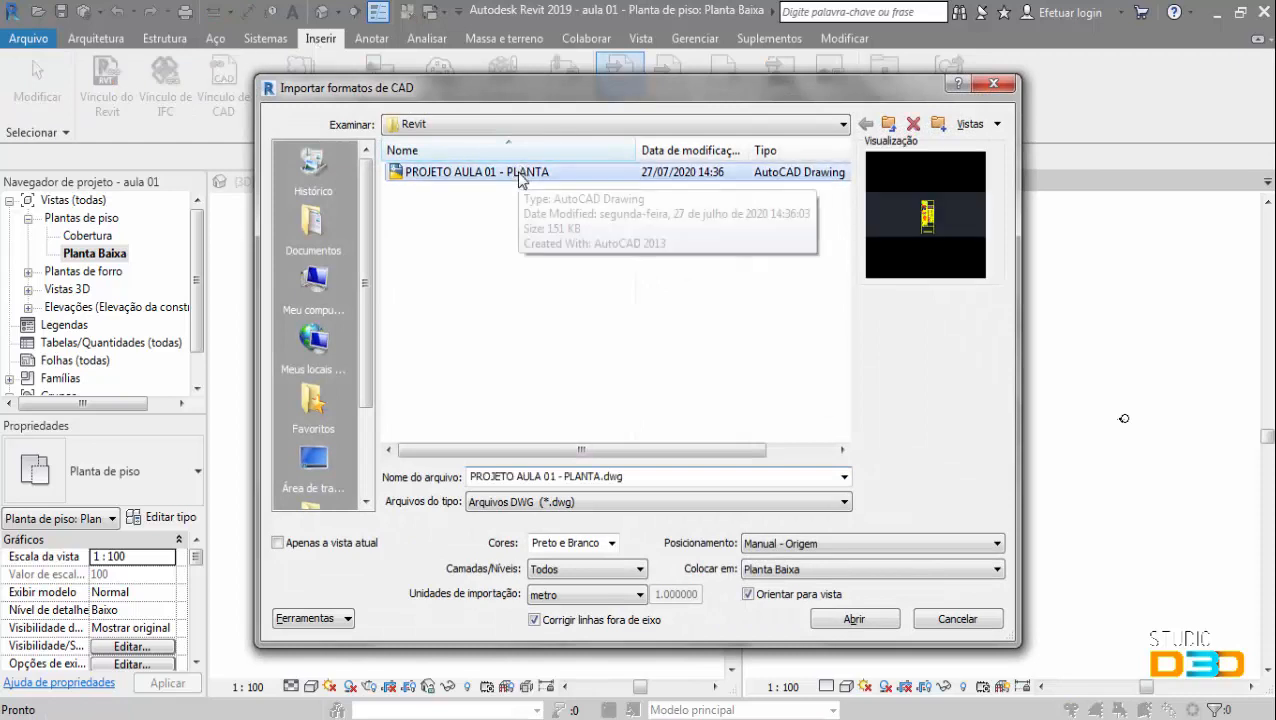
left_click(806, 547)
left_click(806, 590)
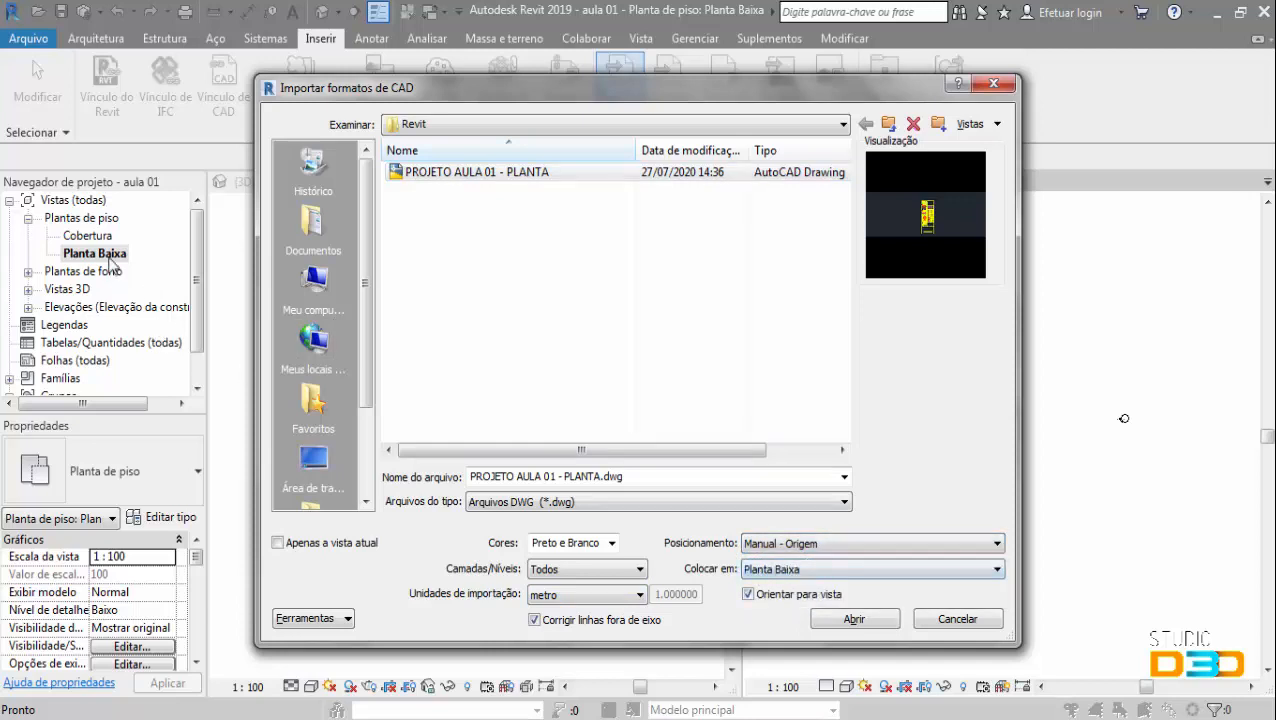
left_click(855, 619)
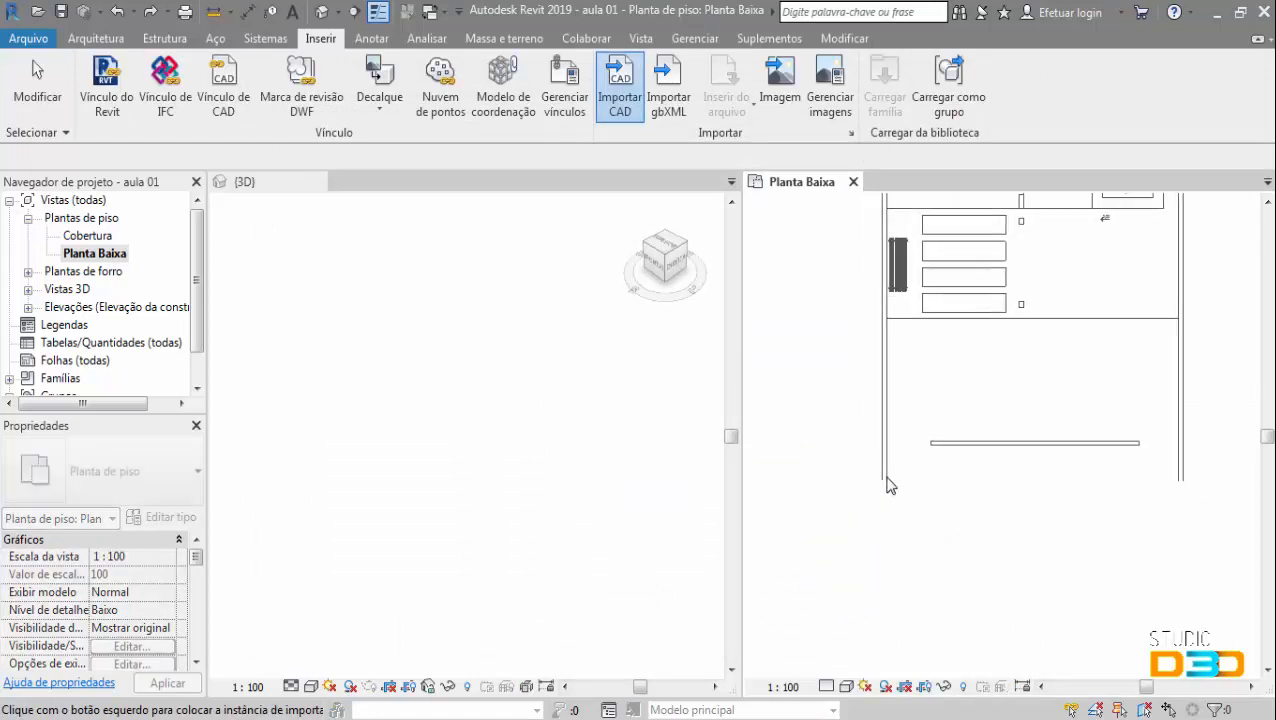
left_click(886, 610)
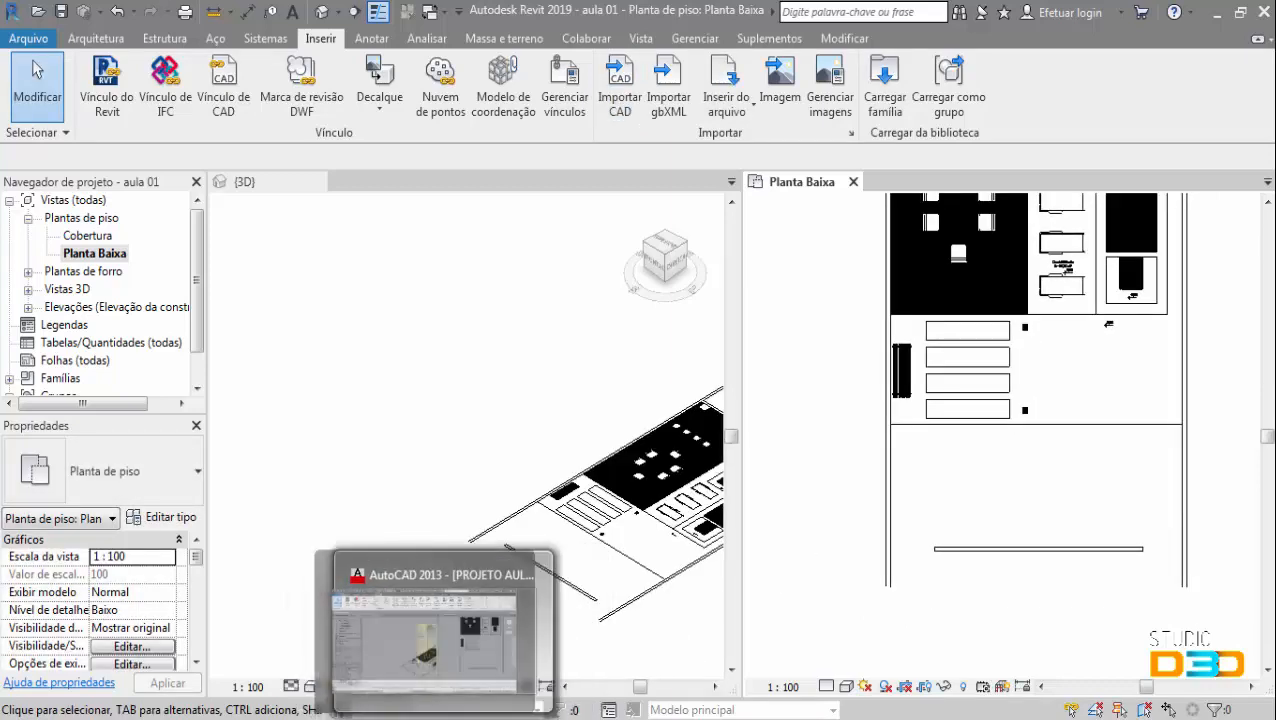
- Switch to AutoCAD and check the clear width between the plan's side walls with a temporary line, then cancel it
left_click(441, 717)
scroll(638, 591, "up", 8)
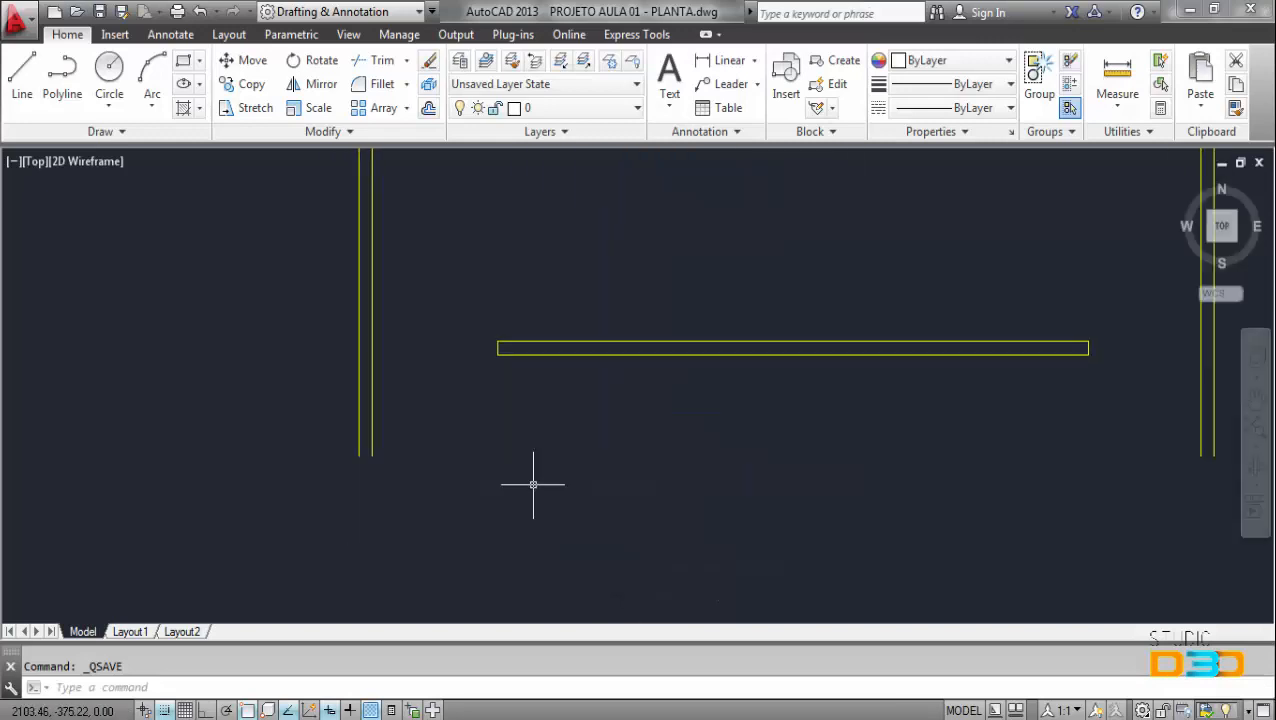
type("l")
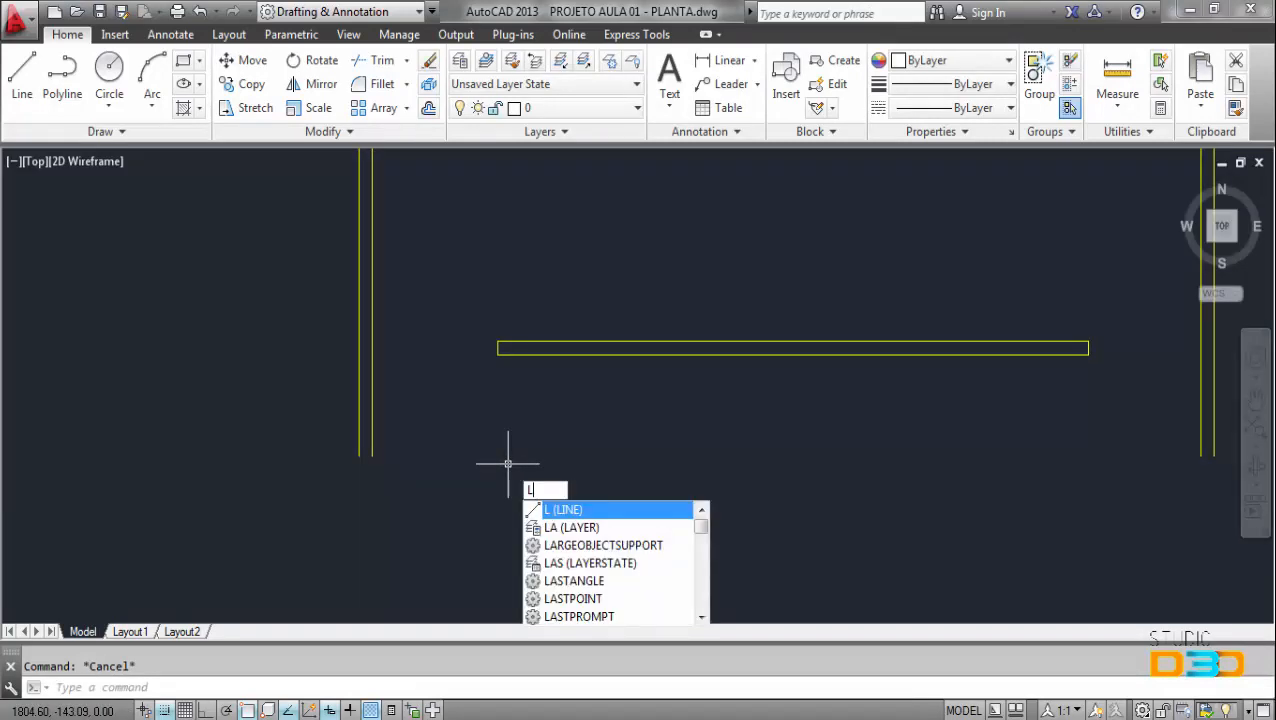
key("Return")
left_click(368, 456)
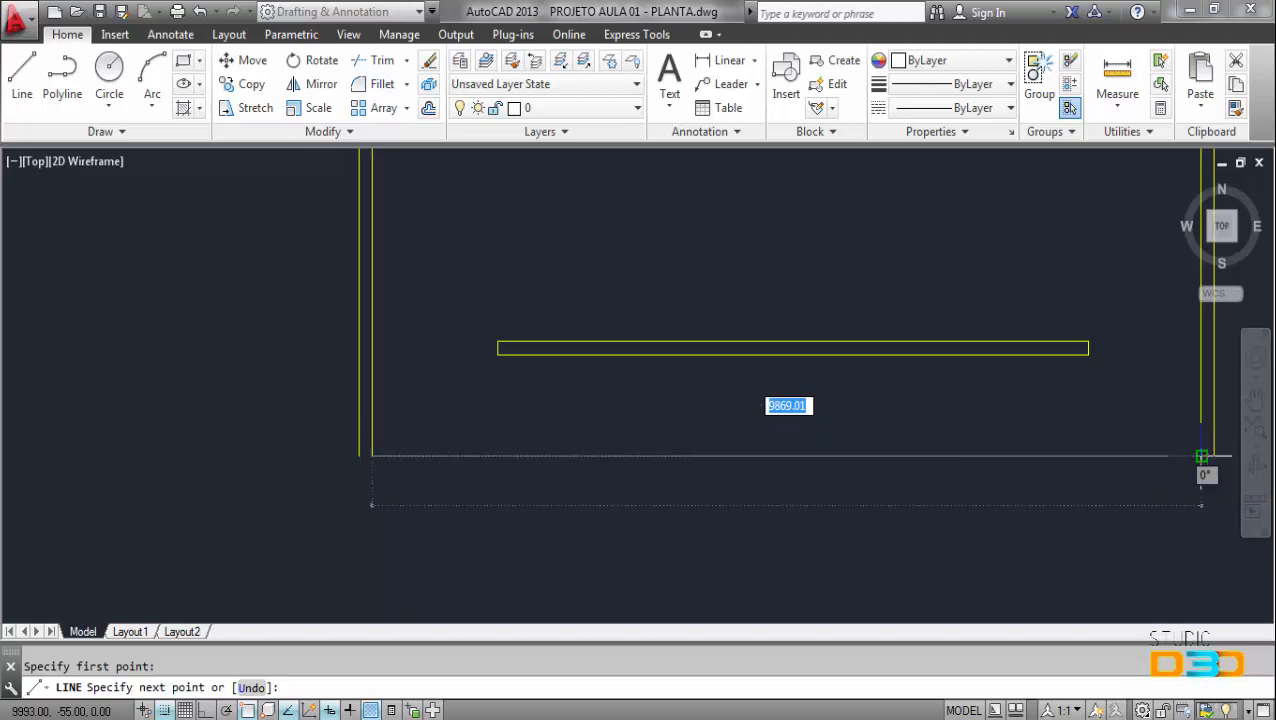
key("Escape")
scroll(765, 498, "down", 8)
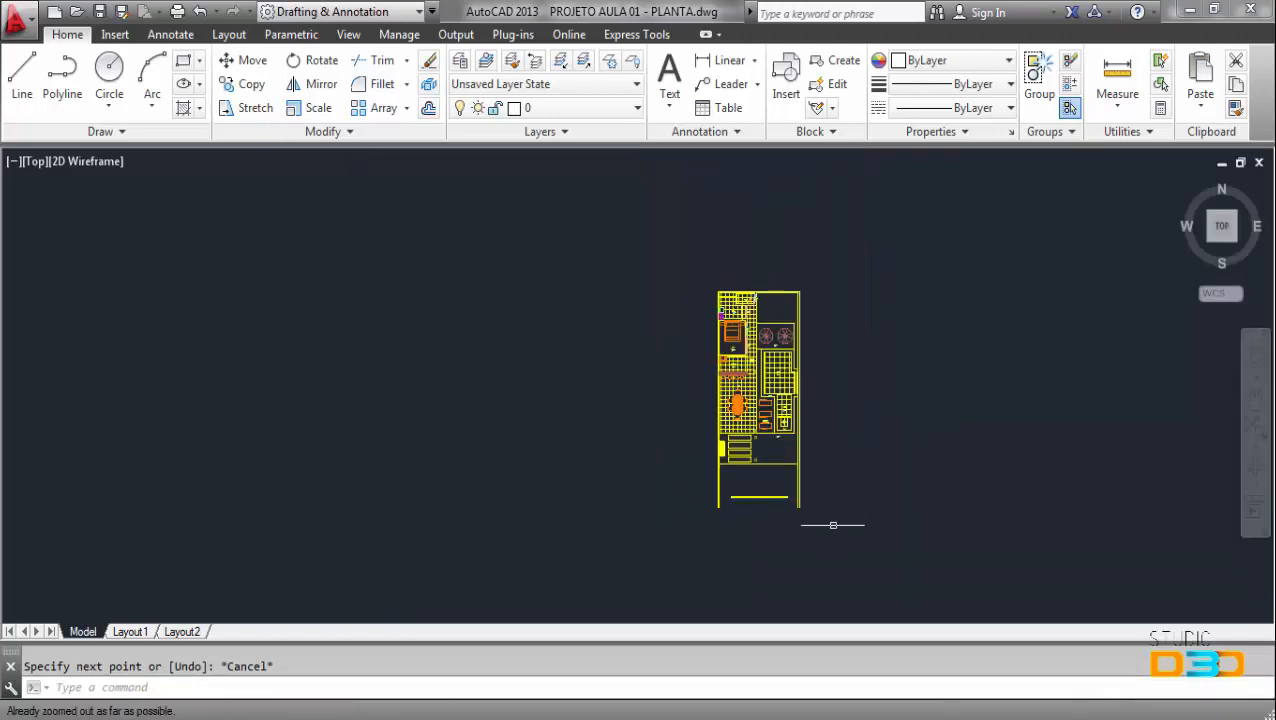
left_click(833, 524)
left_click(558, 250)
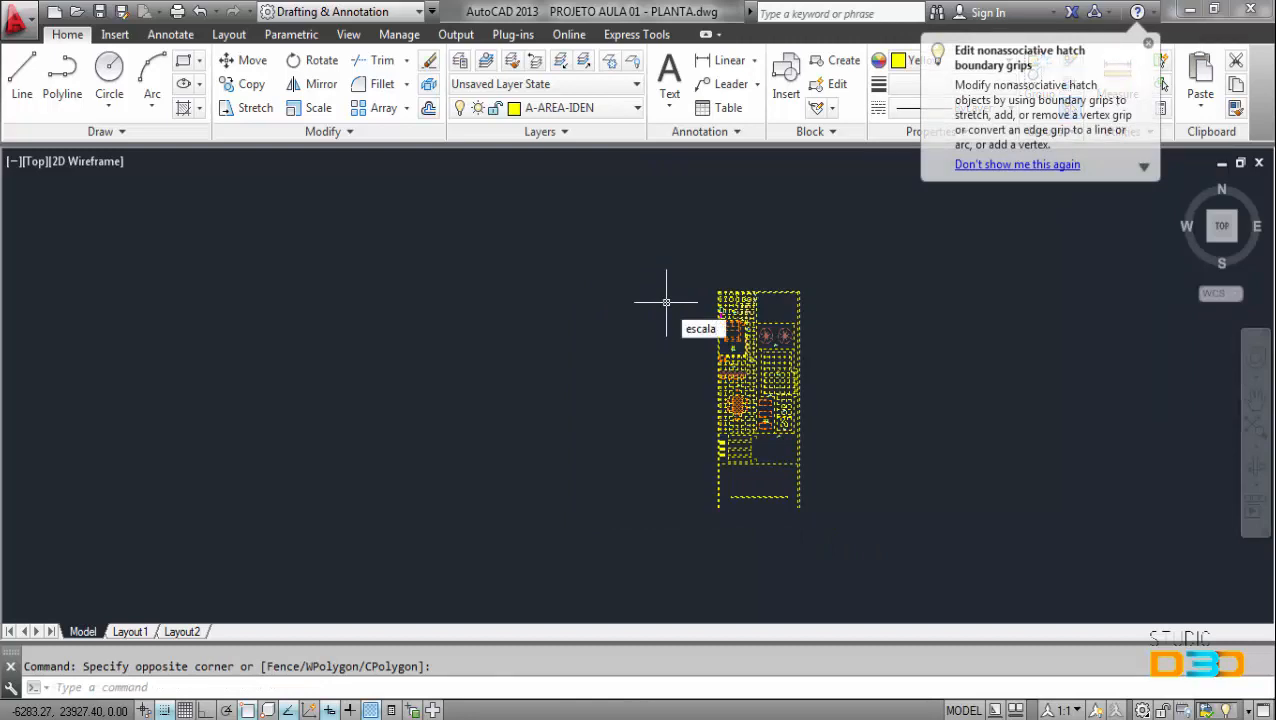
key("Return")
key("Escape")
- Select the entire floor plan and scale it by a factor of .001 from a base point beside its upper right side
left_click(878, 548)
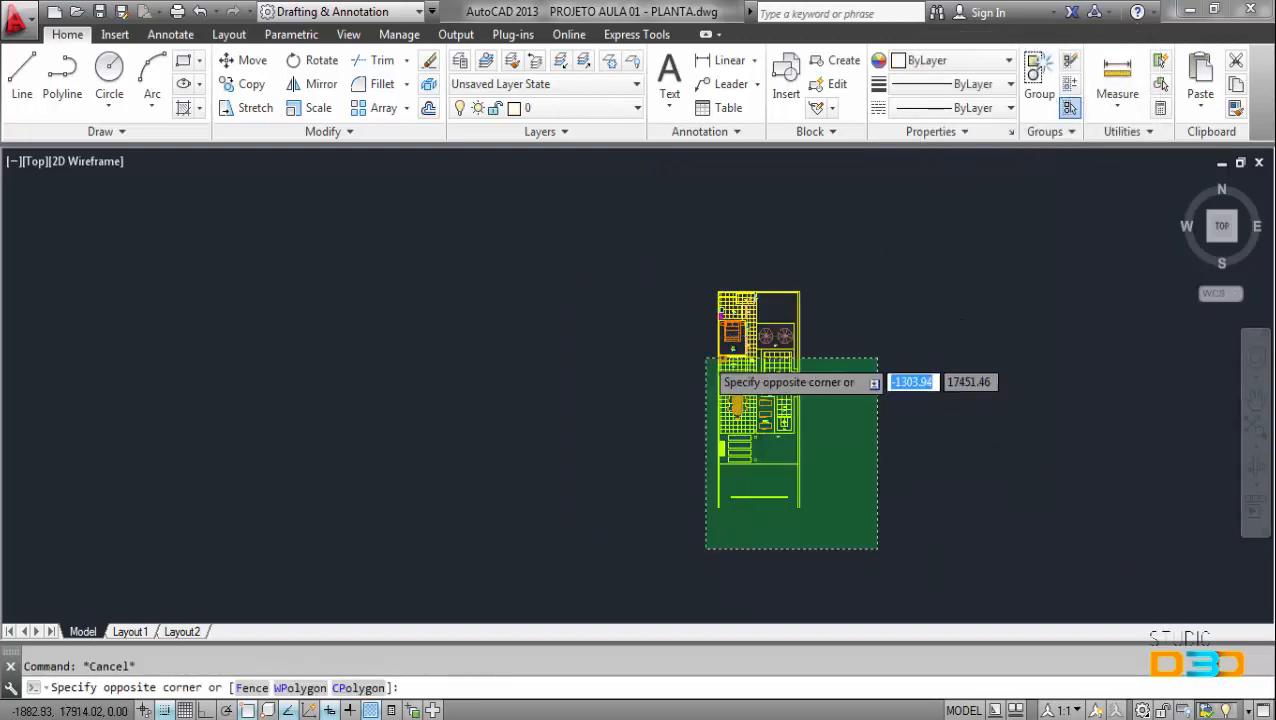
left_click(644, 256)
type("scale")
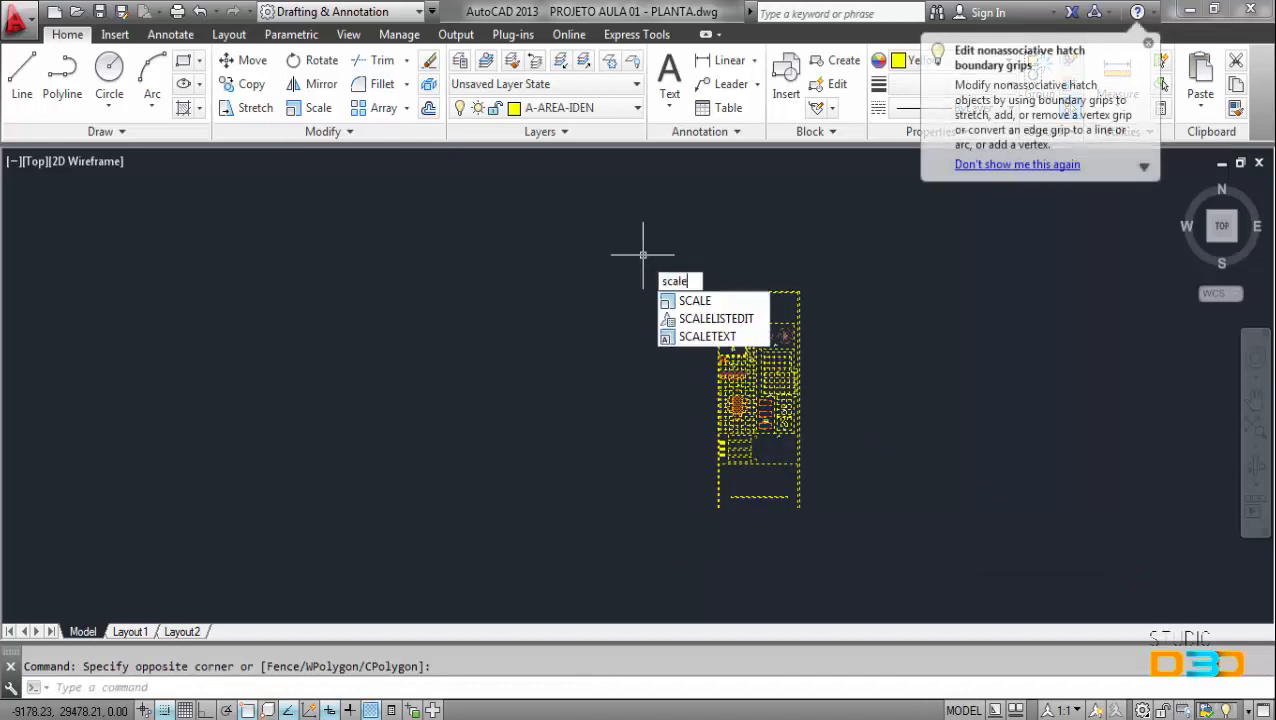
key("Return")
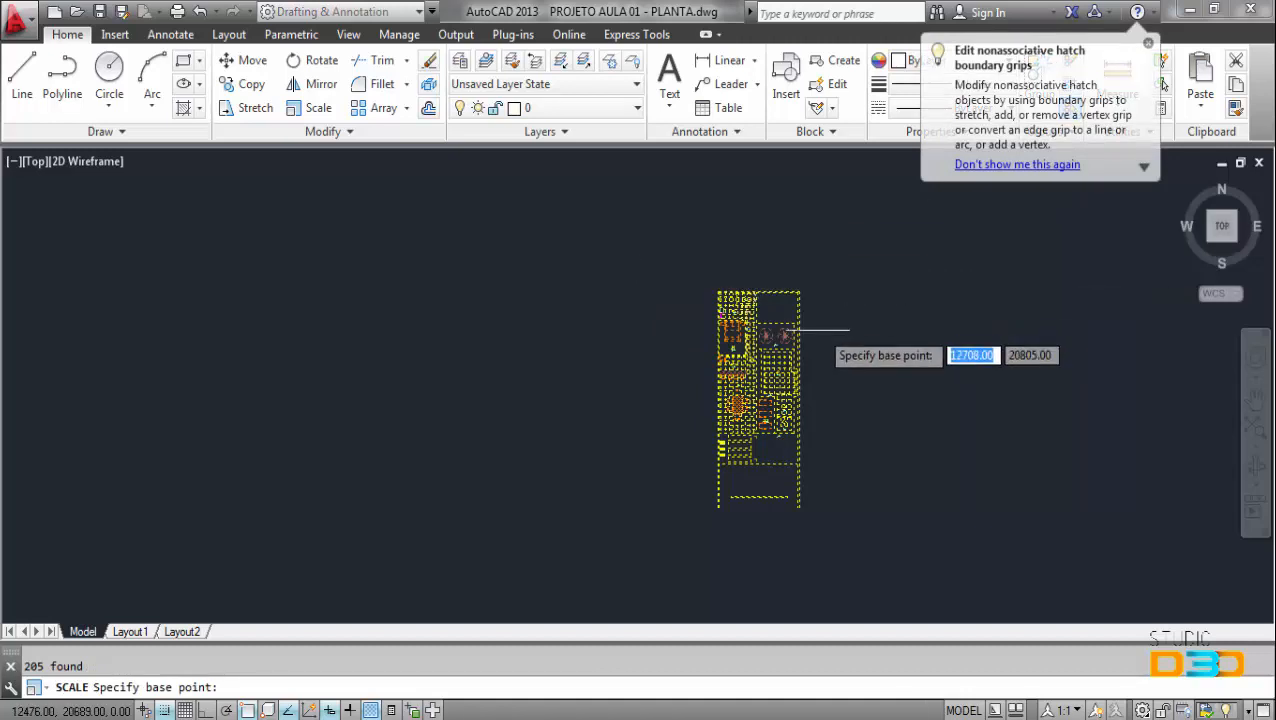
left_click(818, 328)
type(".001")
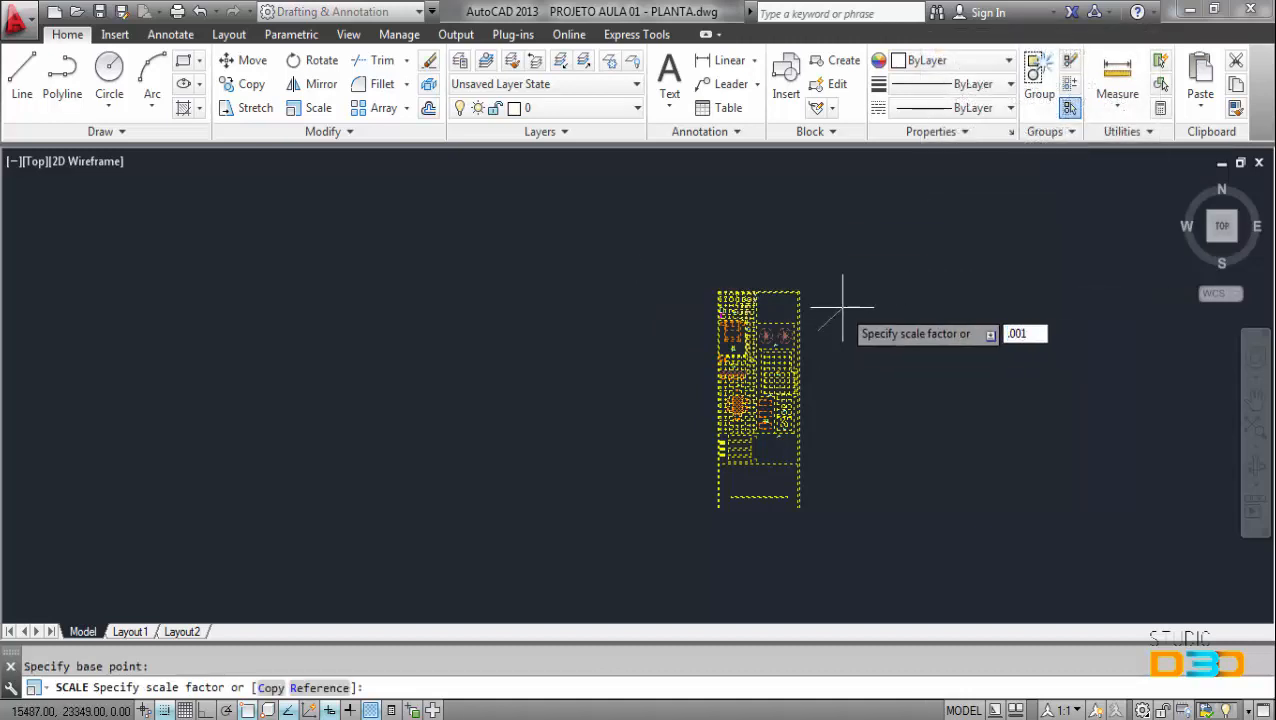
key("Return")
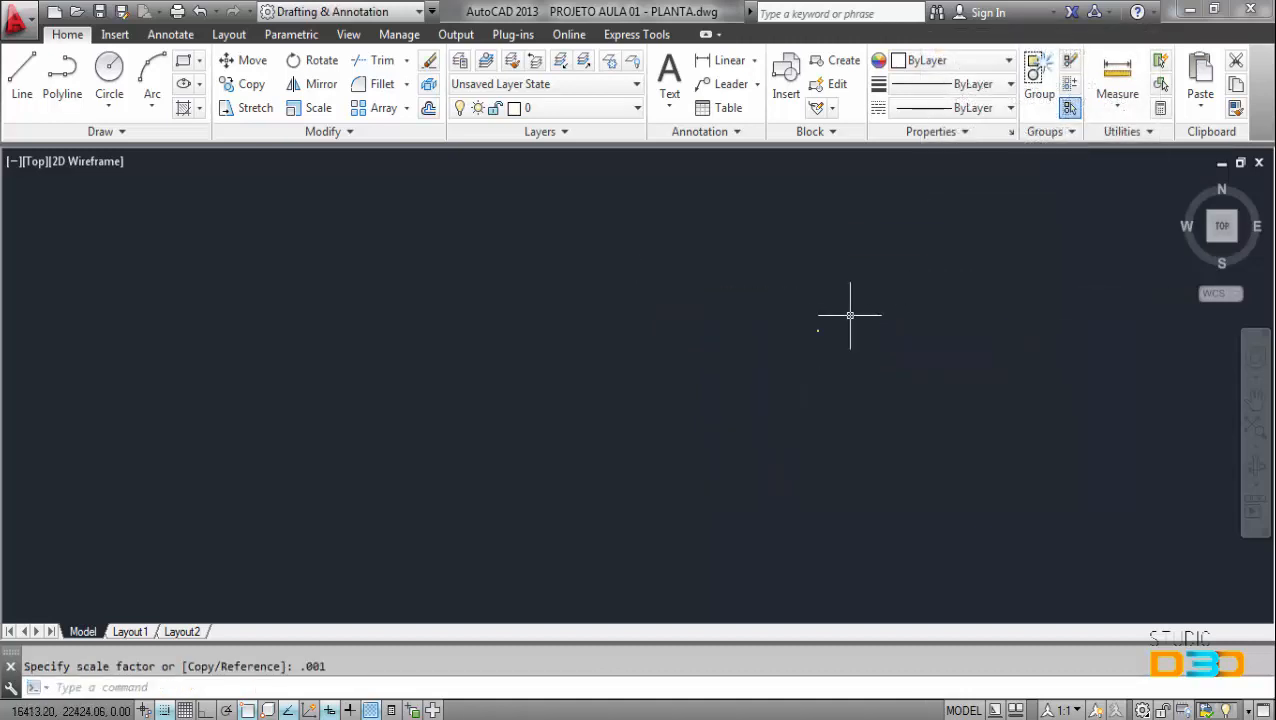
- Delete the oversized 0.00 level tag beside the scaled-down plan
scroll(608, 384, "up", 5)
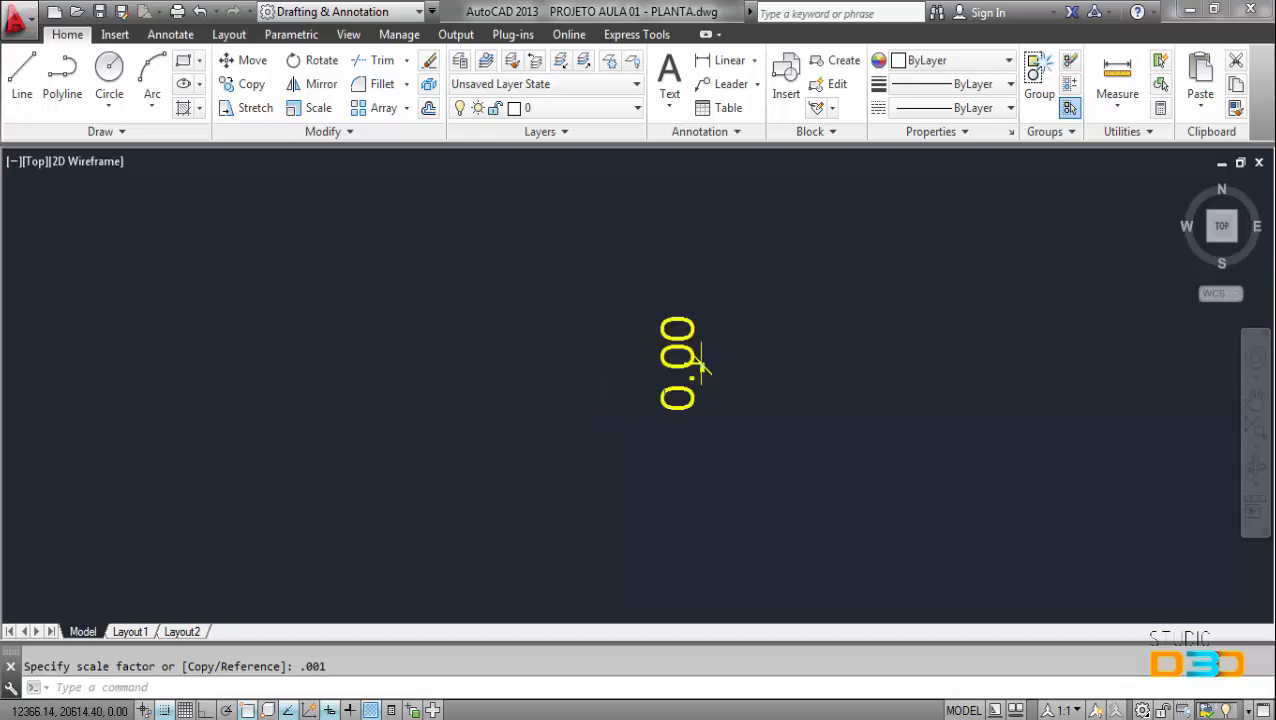
left_click(707, 354)
key("Delete")
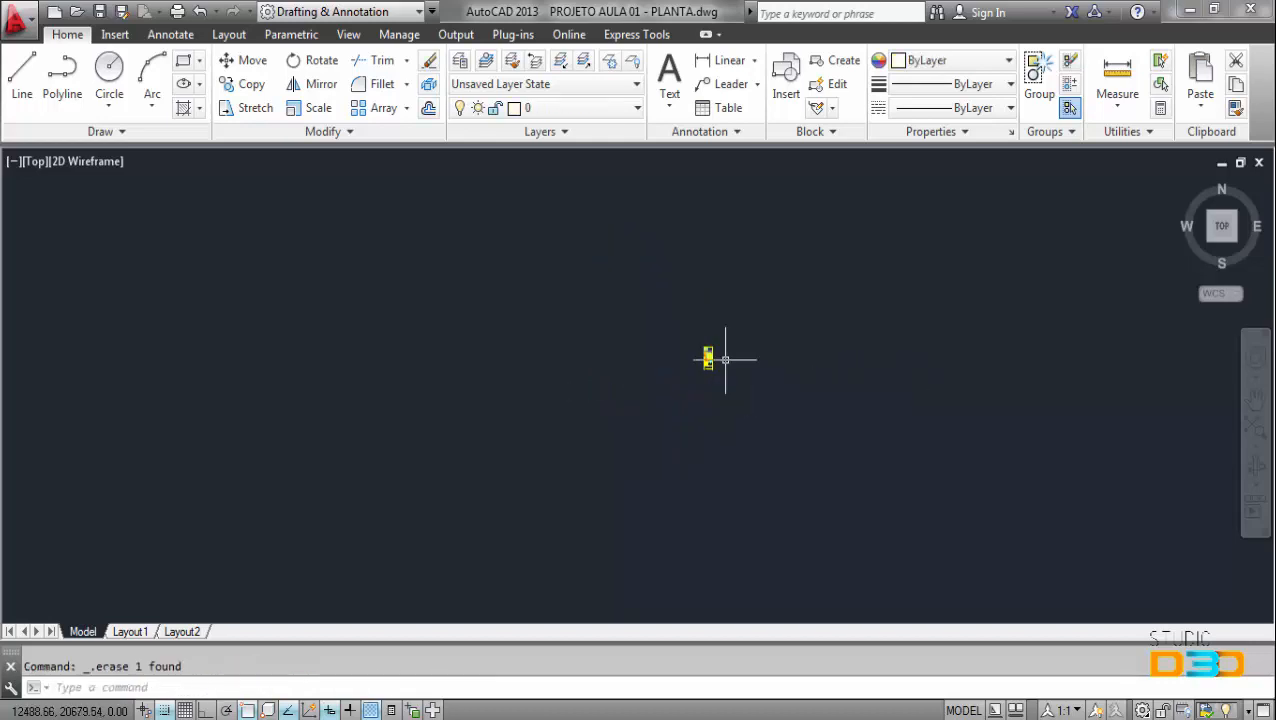
- Select the whole scaled-down floor plan and cut it to the clipboard
scroll(723, 358, "down", 10)
middle_click_drag(595, 384, 755, 398)
scroll(748, 419, "down", 6)
left_click(772, 514)
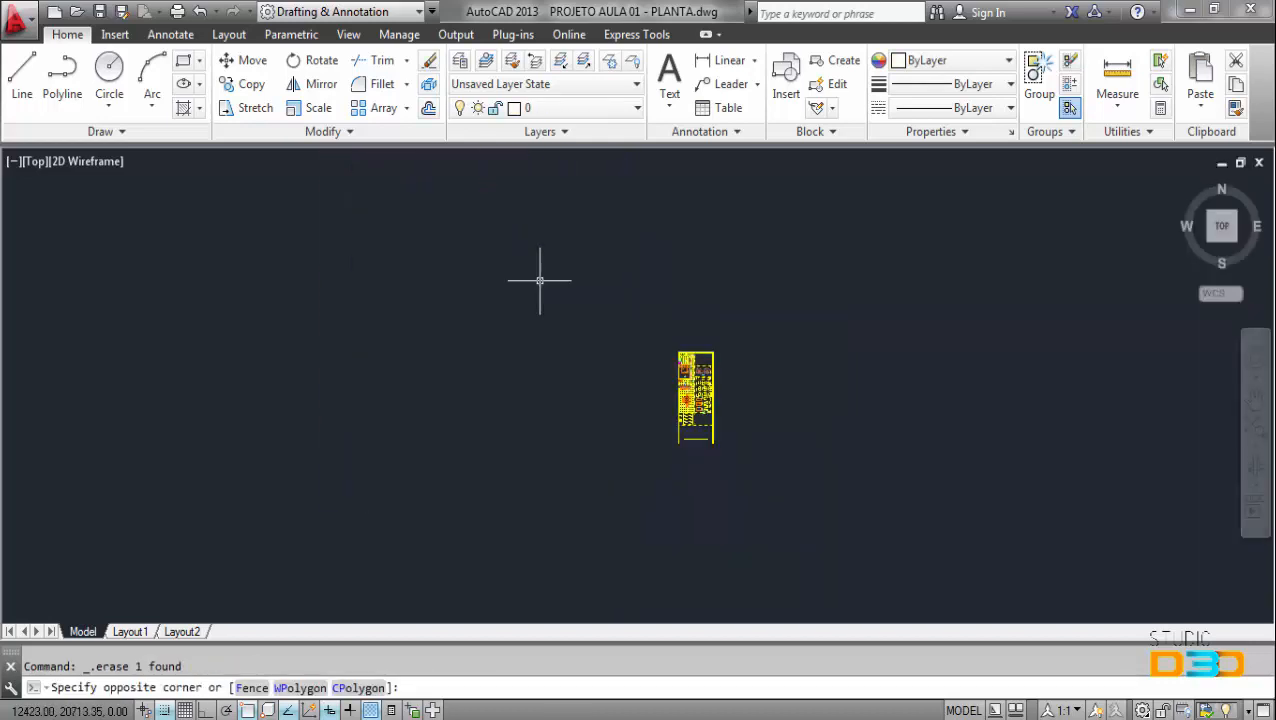
left_click(541, 276)
key("ctrl+c")
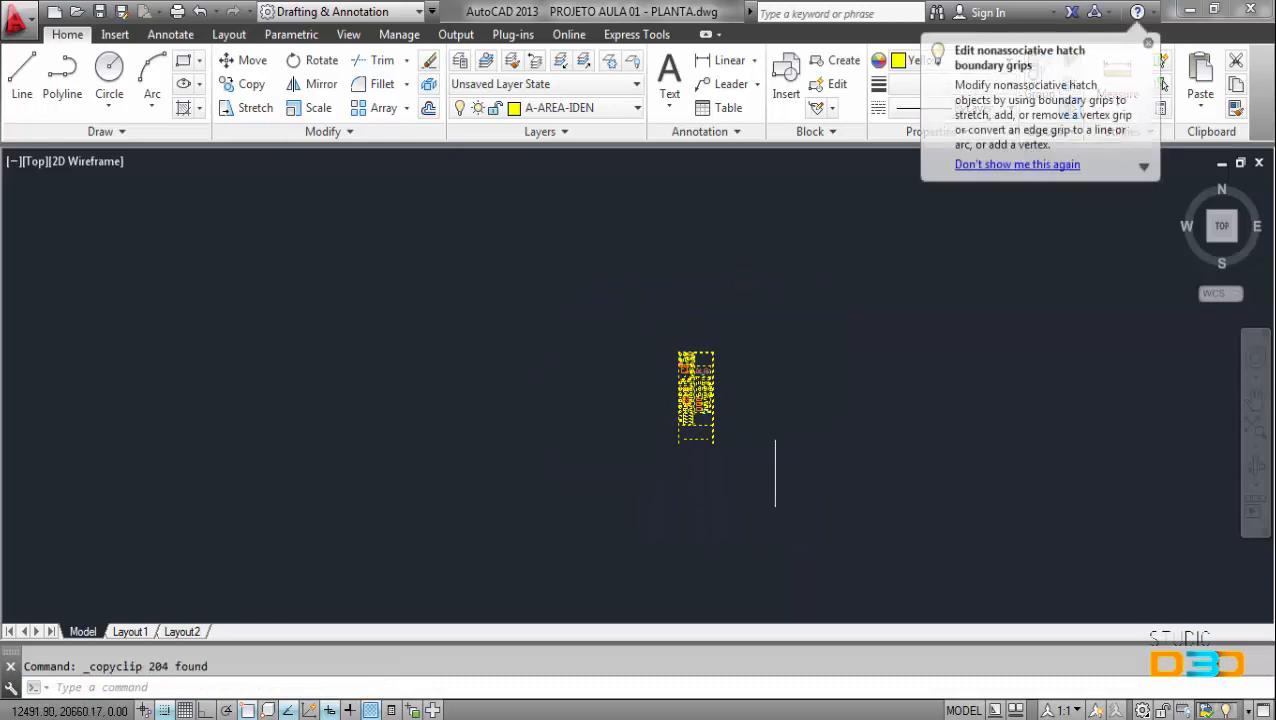
left_click(800, 478)
left_click(570, 304)
key("ctrl+x")
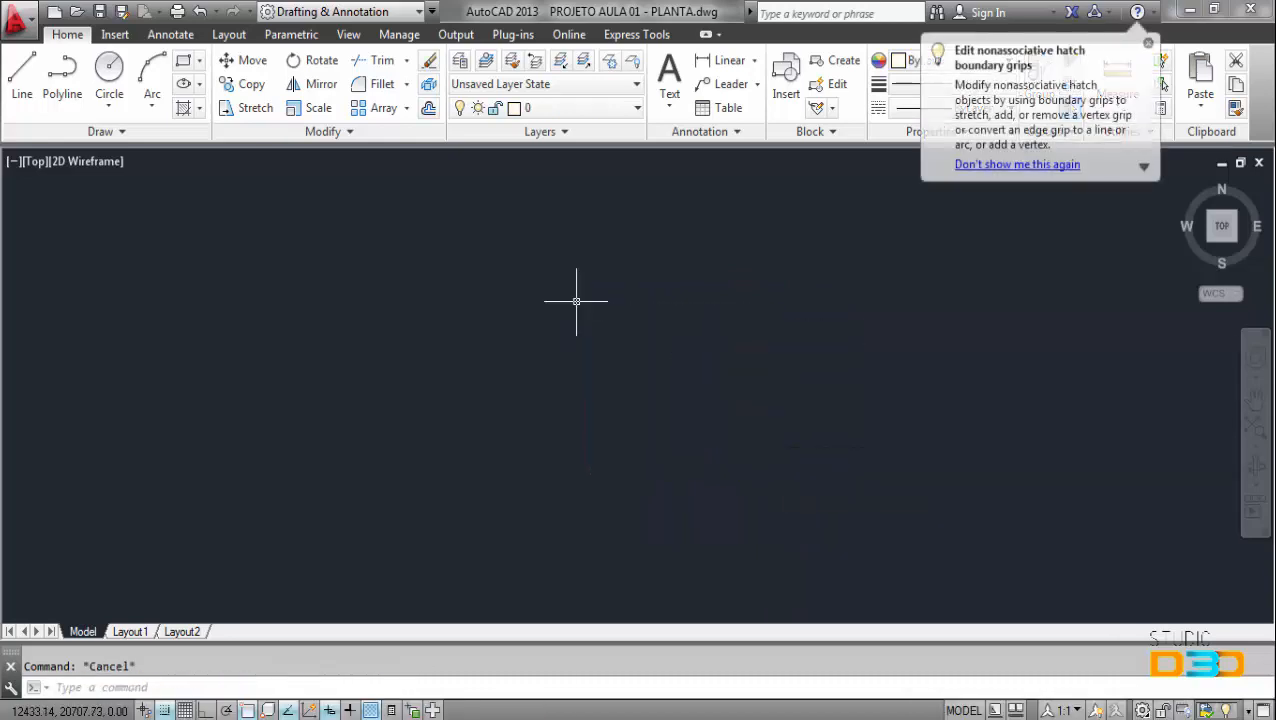
- Draw a diagonal guide line from the origin 0,0 up to the right
type("l")
key("Return")
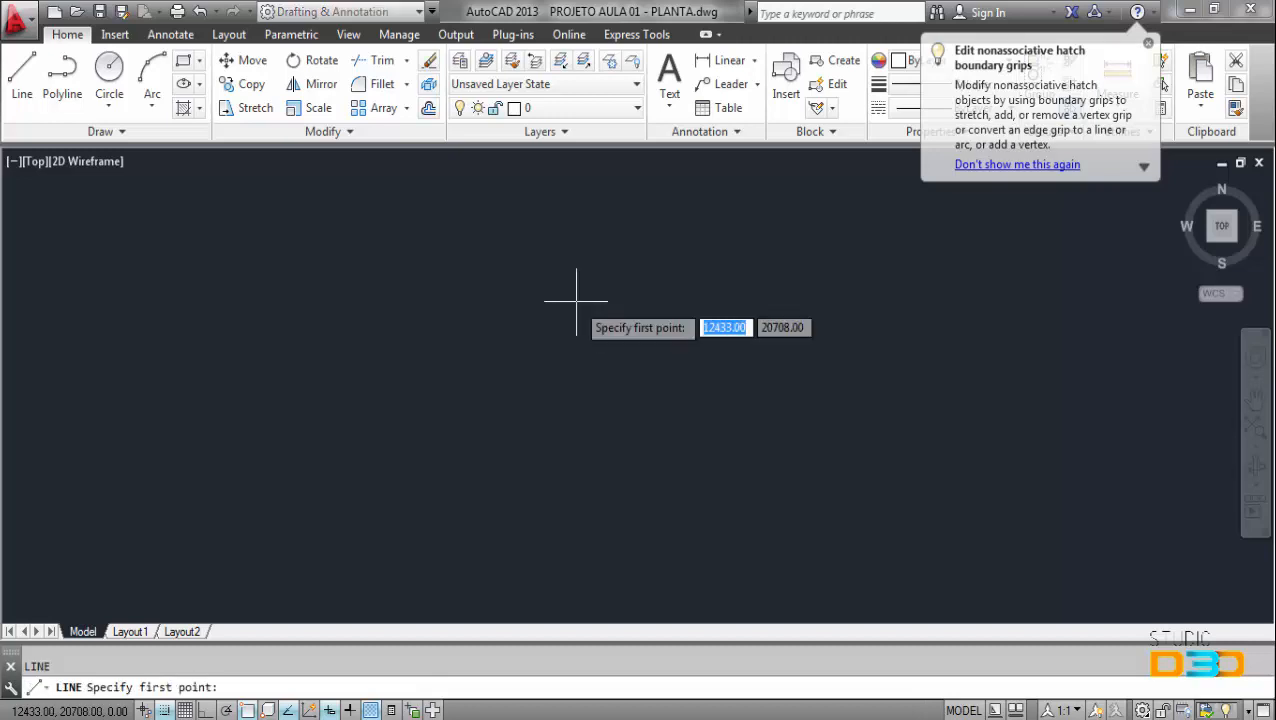
type("0,0")
key("Return")
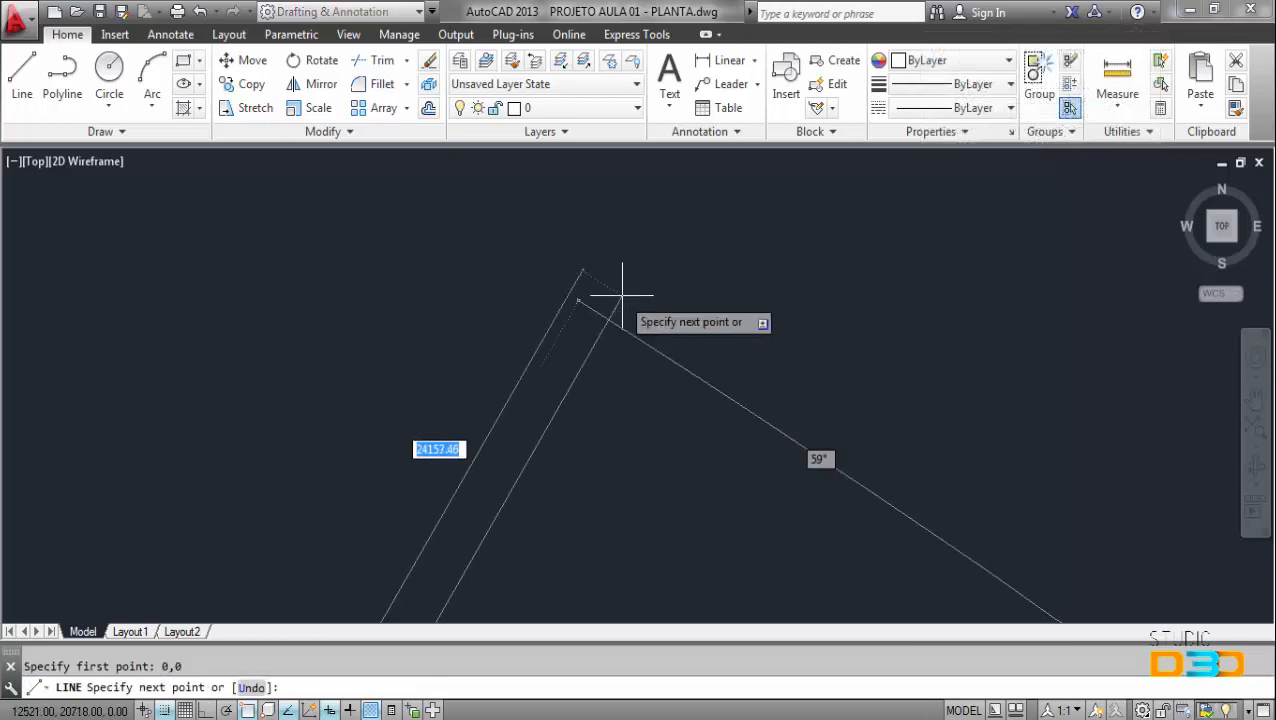
left_click(646, 276)
key("Escape")
- Paste the scaled floor plan with its lower-left corner at the origin end of the guide line
scroll(662, 328, "down", 4)
middle_click_drag(675, 332, 749, 222)
scroll(585, 492, "up", 8)
key("ctrl+v")
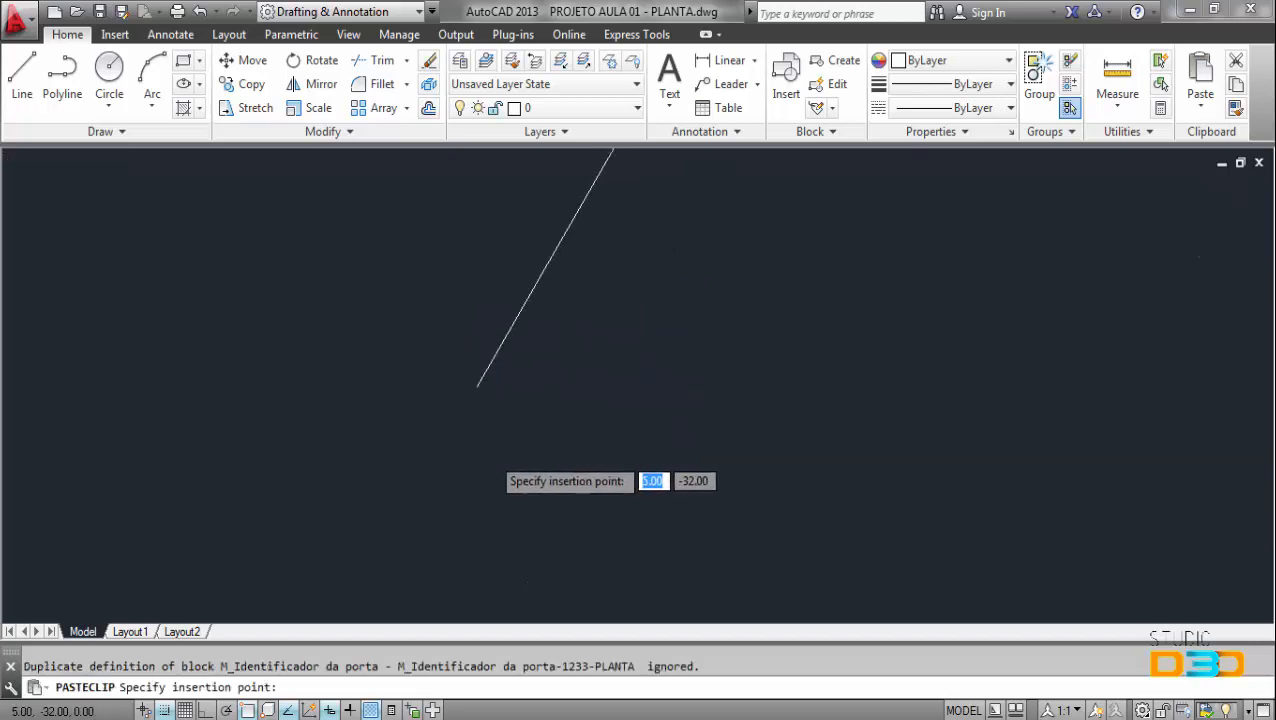
scroll(483, 353, "up", 6)
left_click(486, 356)
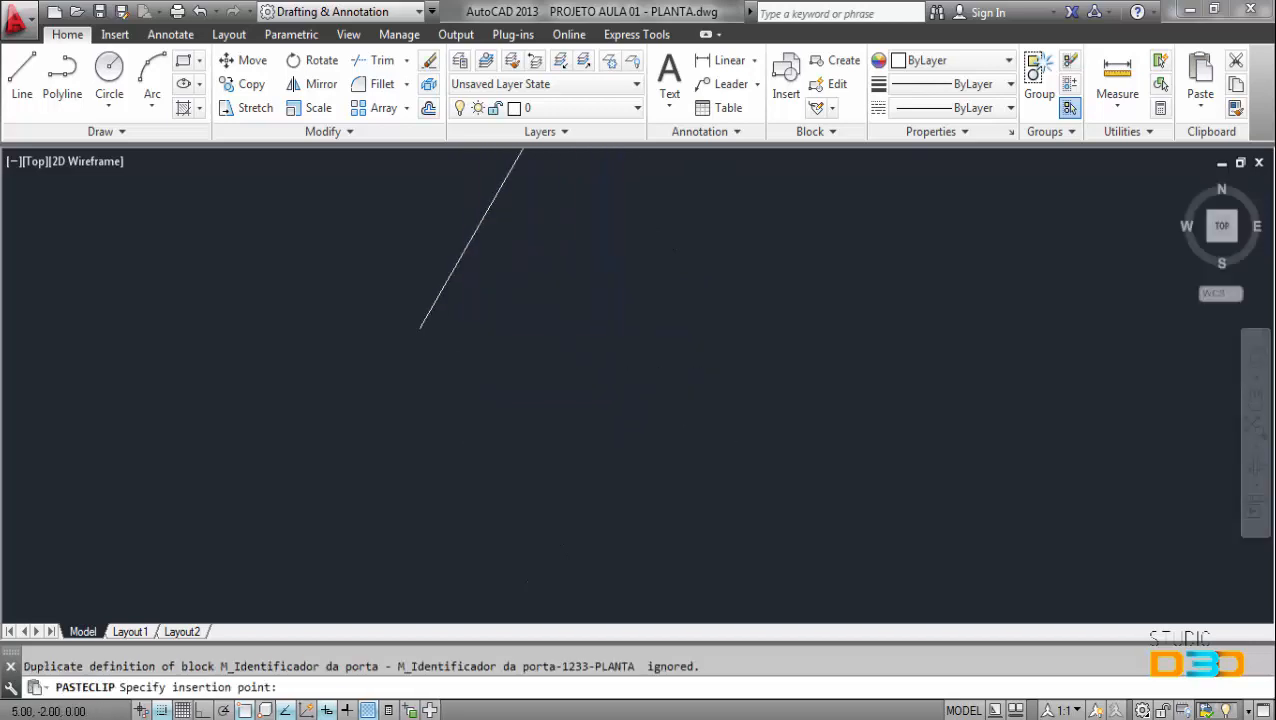
key("Escape")
- Delete the diagonal guide line at the lower-left corner of the scaled plan
left_click(425, 320)
key("Delete")
scroll(484, 345, "up", 8)
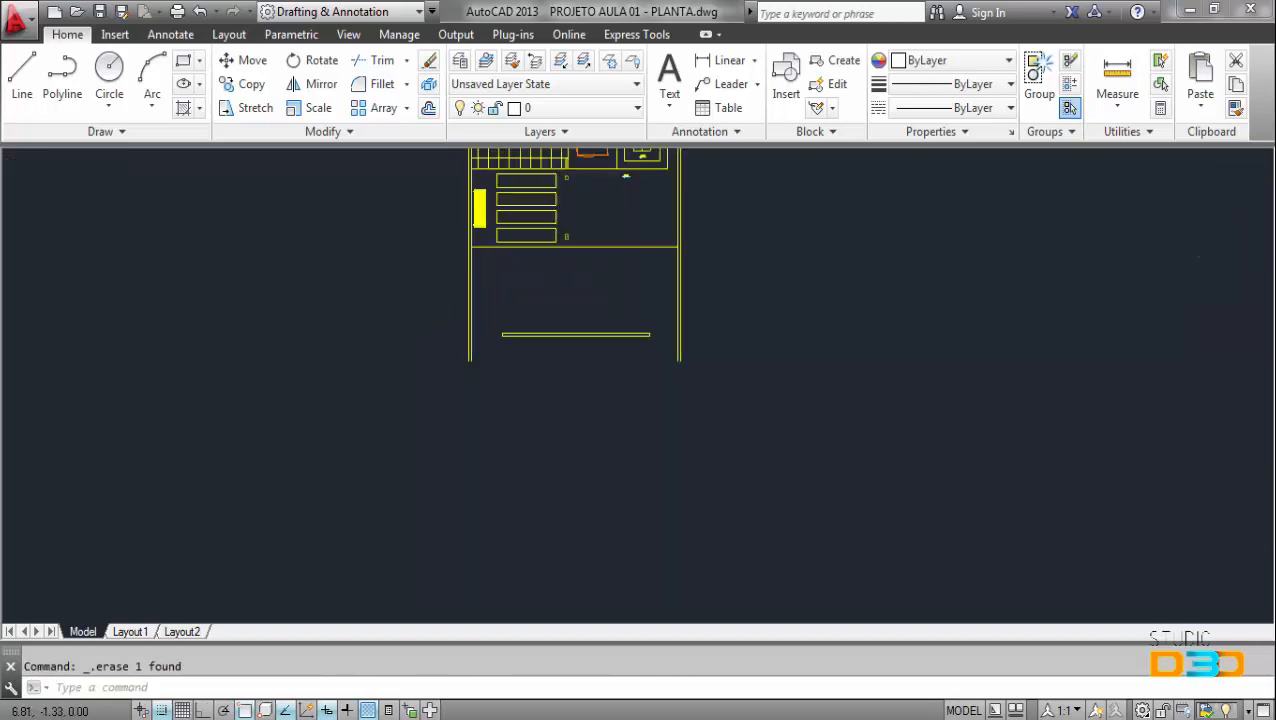
scroll(447, 499, "down", 10)
scroll(397, 455, "up", 5)
scroll(397, 455, "up", 2)
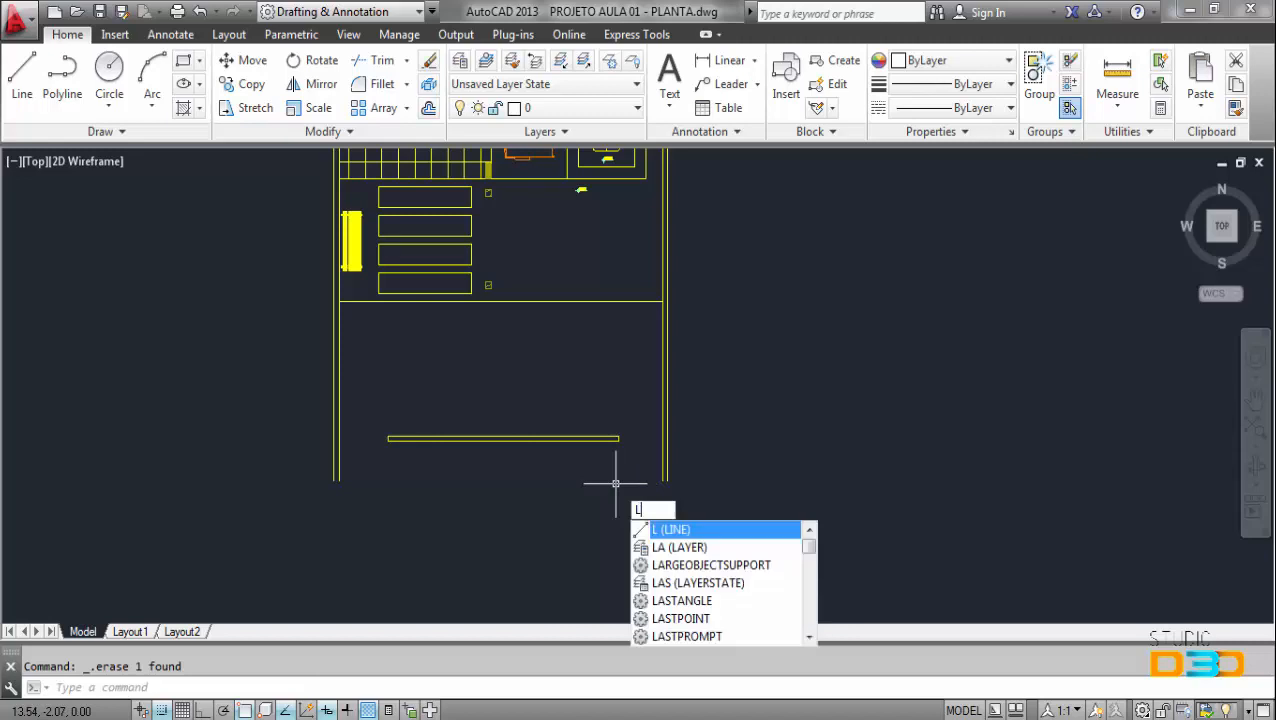
- Check the plan's width across the lower ends of the side walls with a temporary line
key("Return")
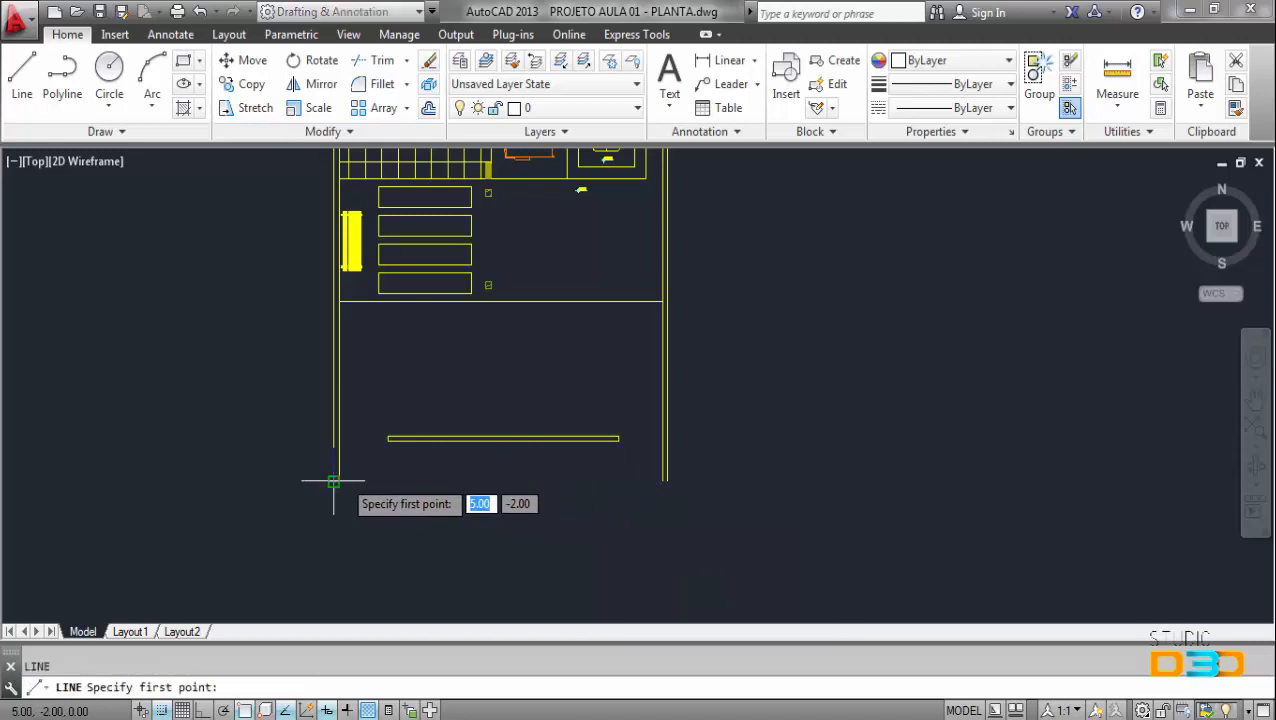
left_click(334, 480)
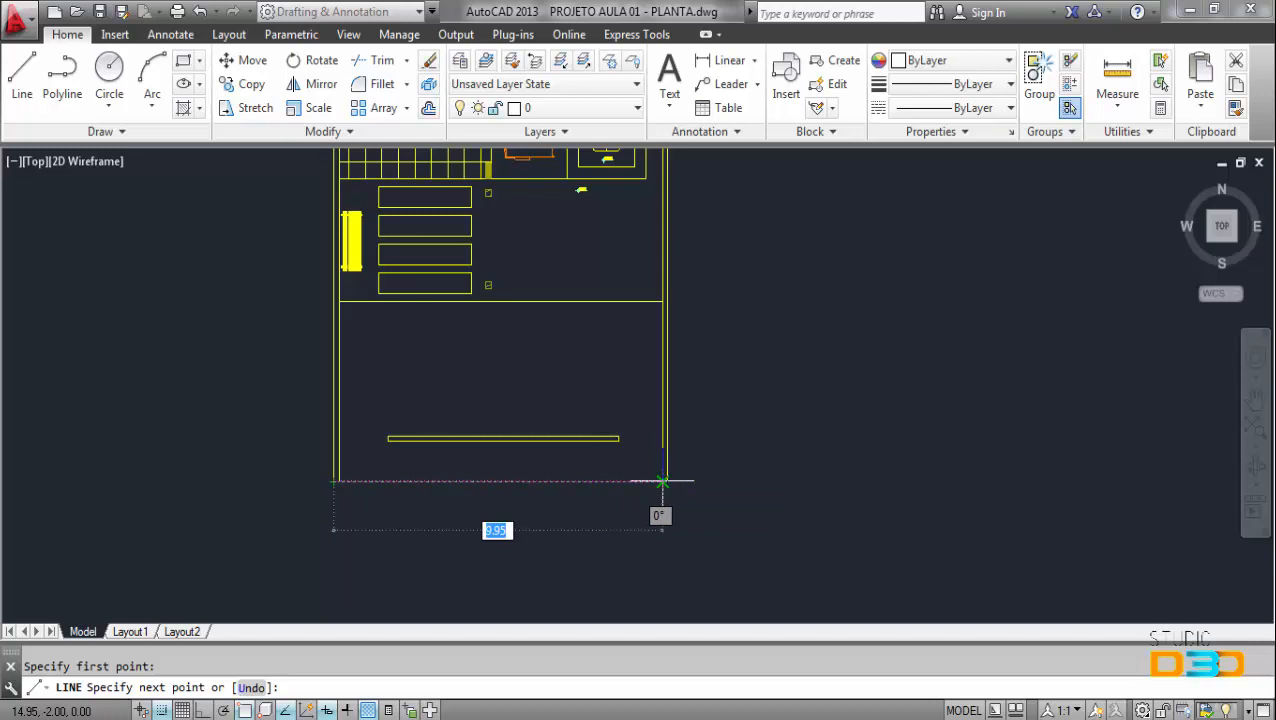
scroll(712, 470, "down", 6)
key("Escape")
- Switch to Revit, delete the imported CAD plan and undo back to the state before its import
scroll(727, 439, "up", 2)
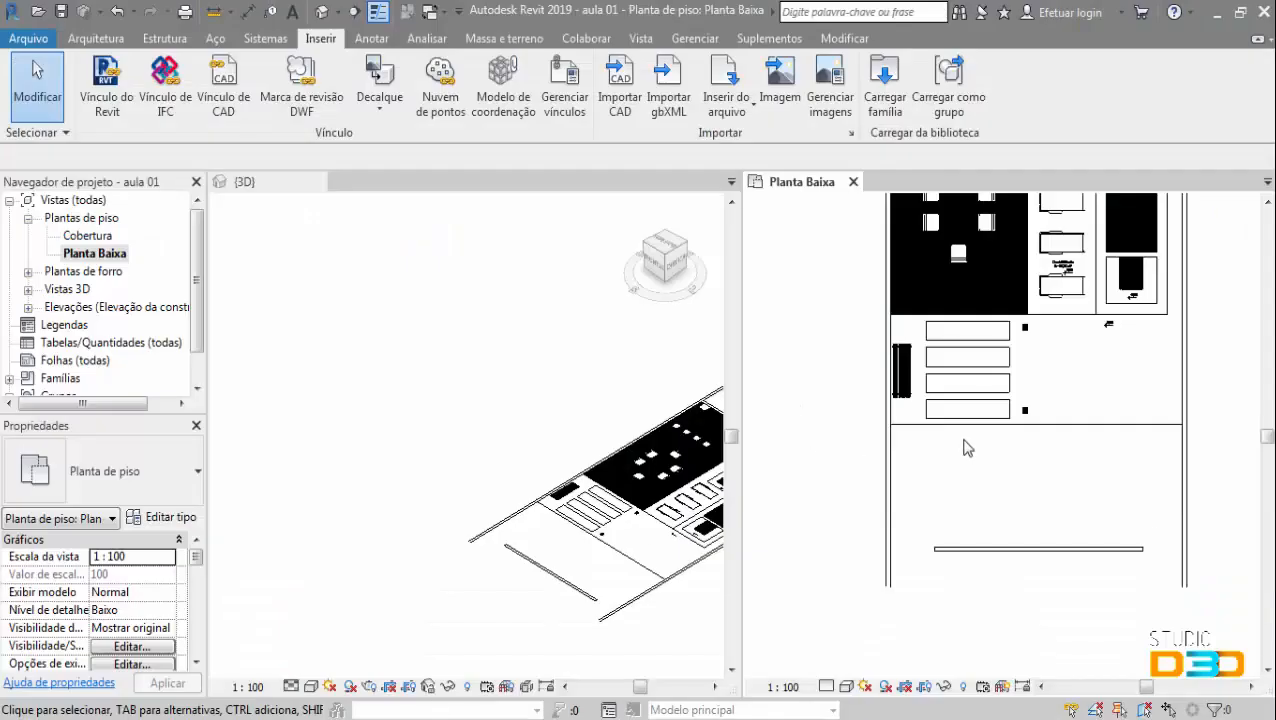
left_click(954, 436)
key("Delete")
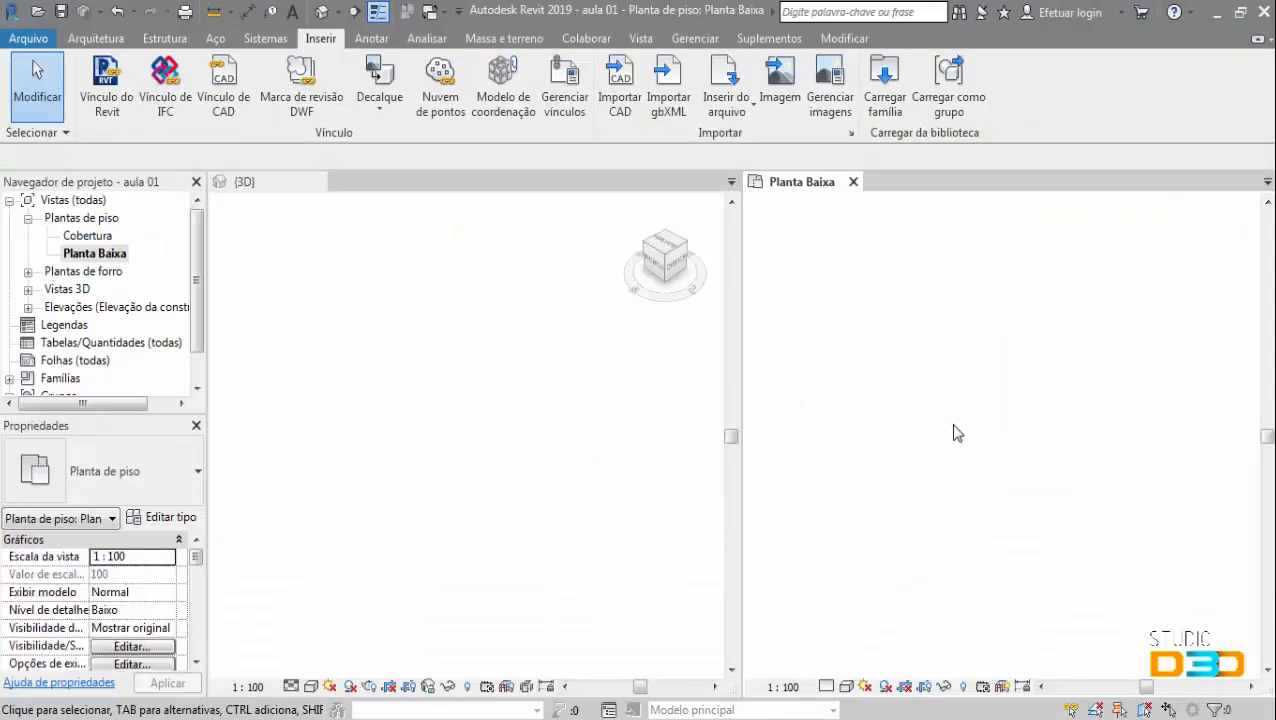
key("ctrl+z")
key("ctrl+z")
key("ctrl+z")
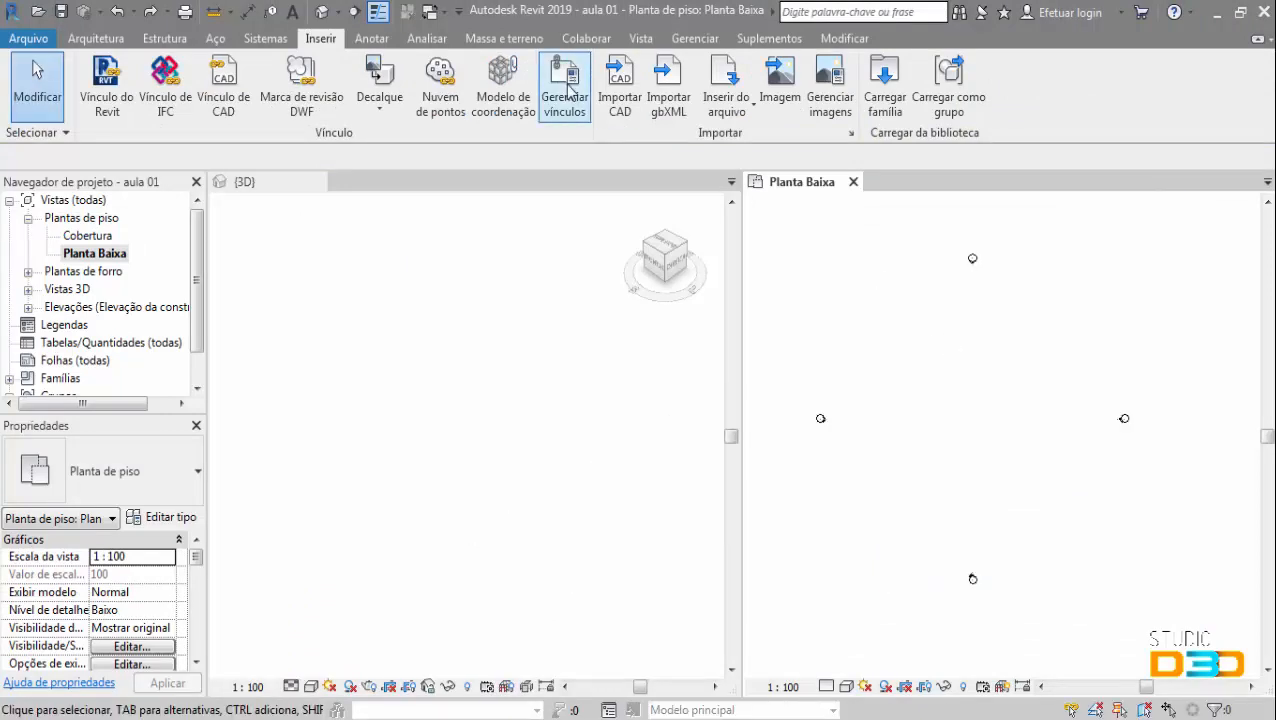
- Import the CAD drawing PROJETO AULA 01 - PLANTA into the Planta Baixa floor plan, keeping the existing import settings
left_click(620, 82)
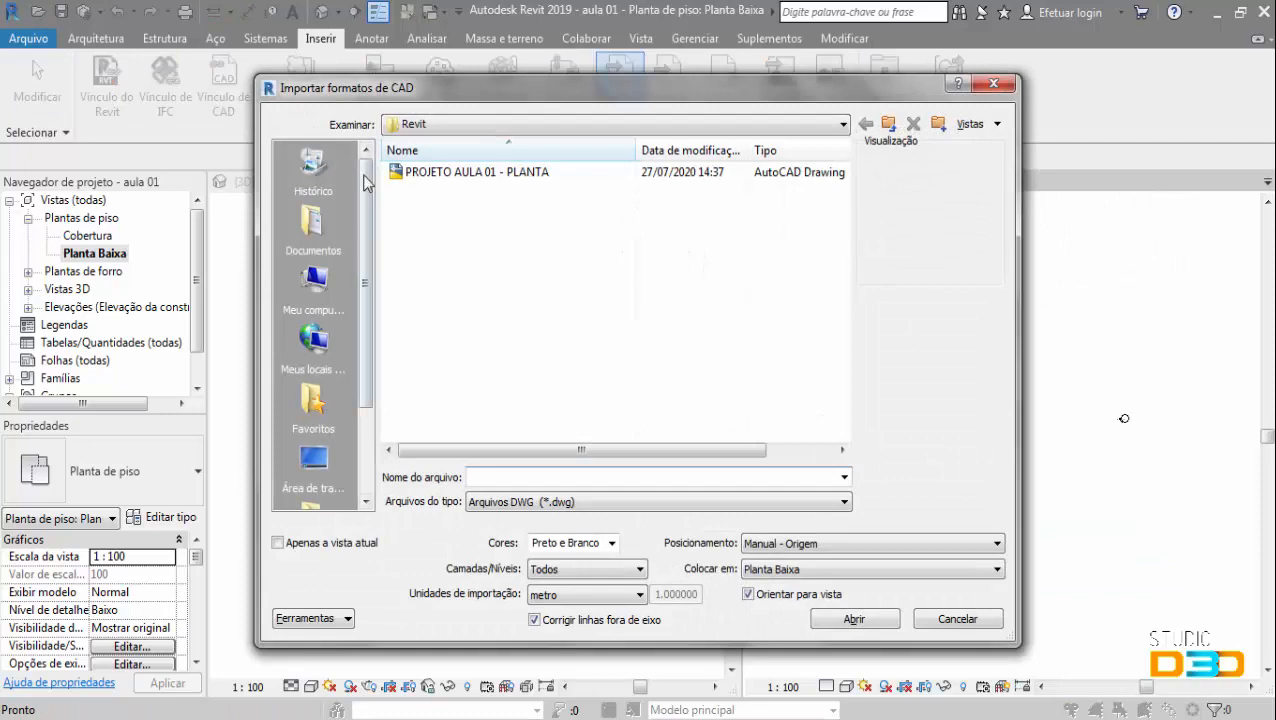
left_click(452, 172)
left_click(866, 619)
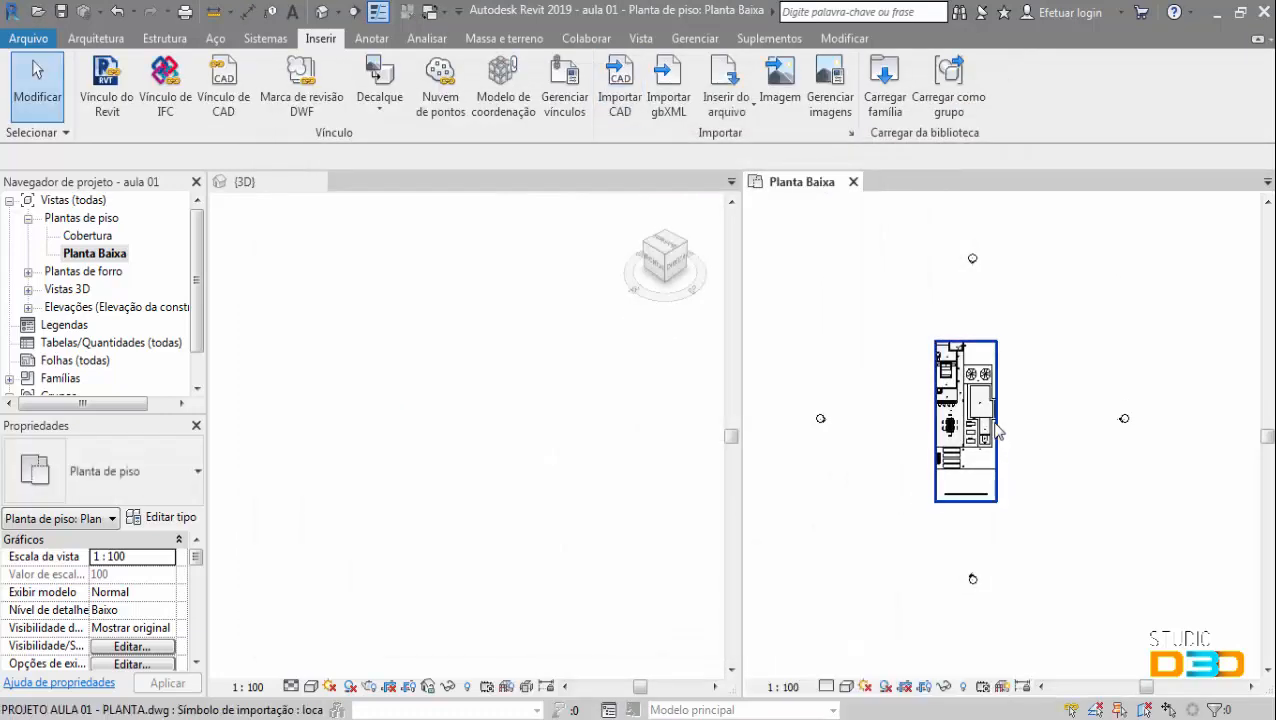
scroll(1006, 416, "up", 1)
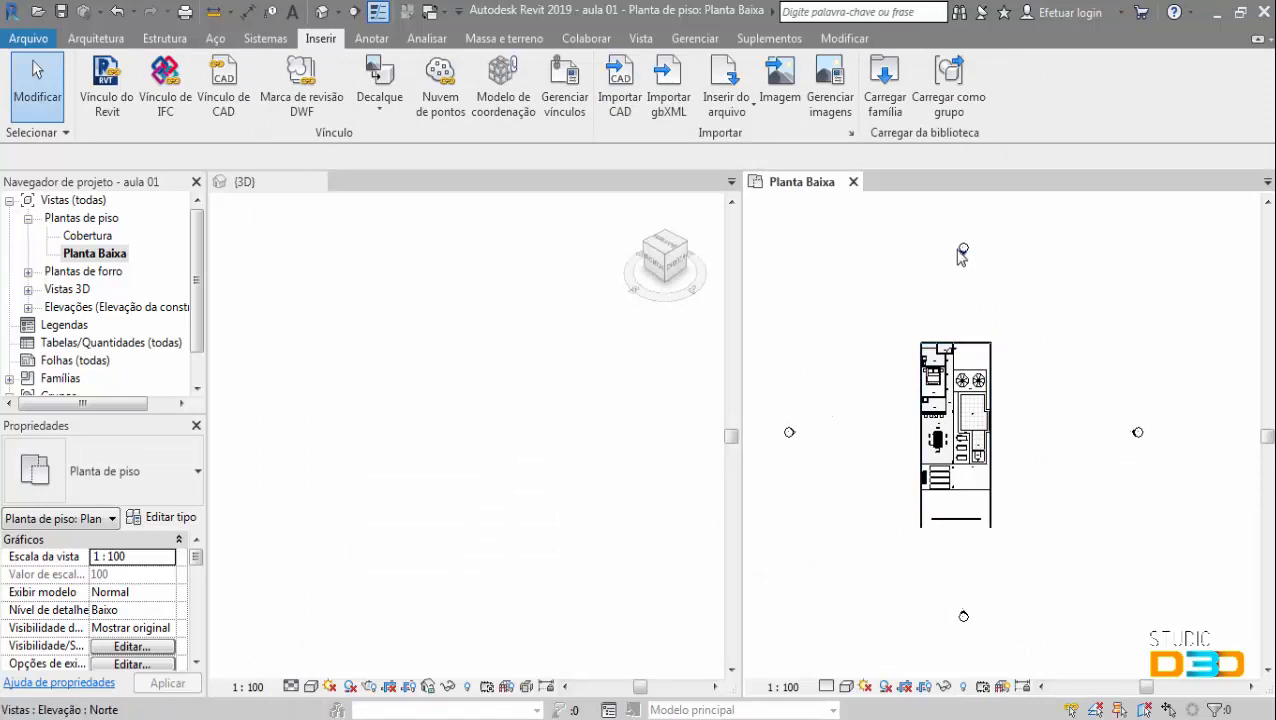
left_click_drag(927, 213, 1014, 280)
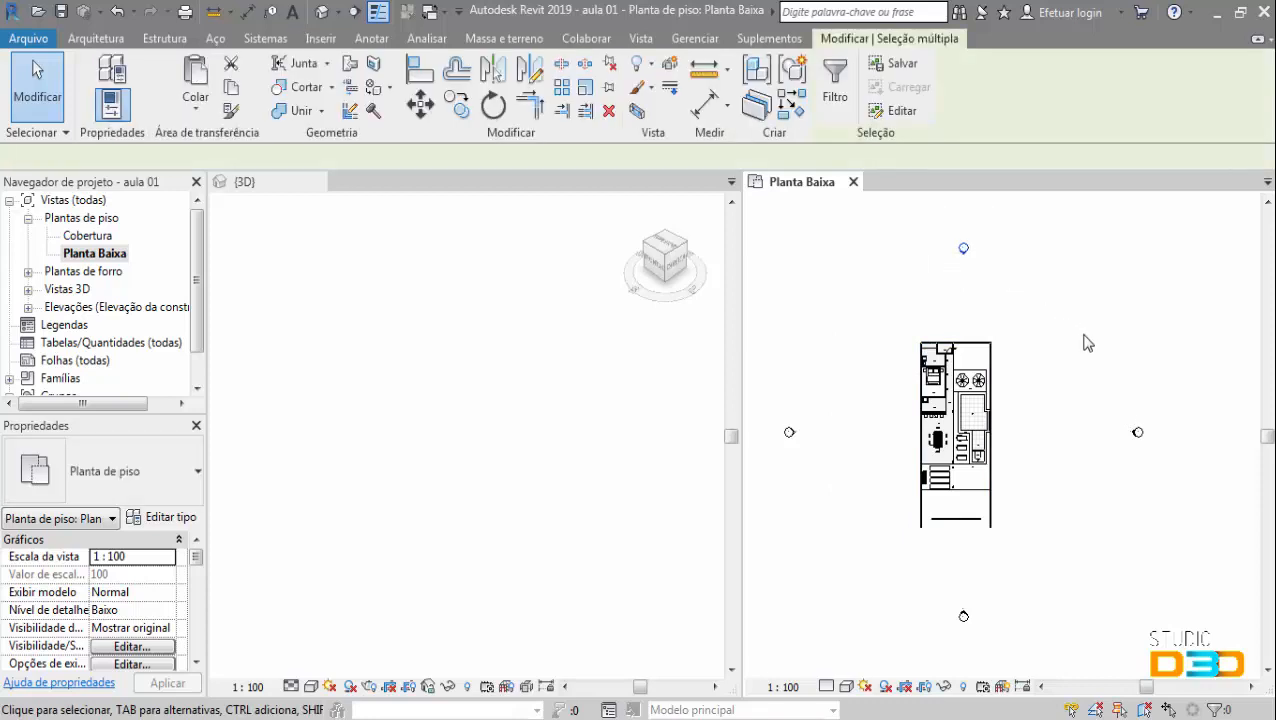
left_click_drag(1116, 376, 1165, 474)
left_click(1002, 427)
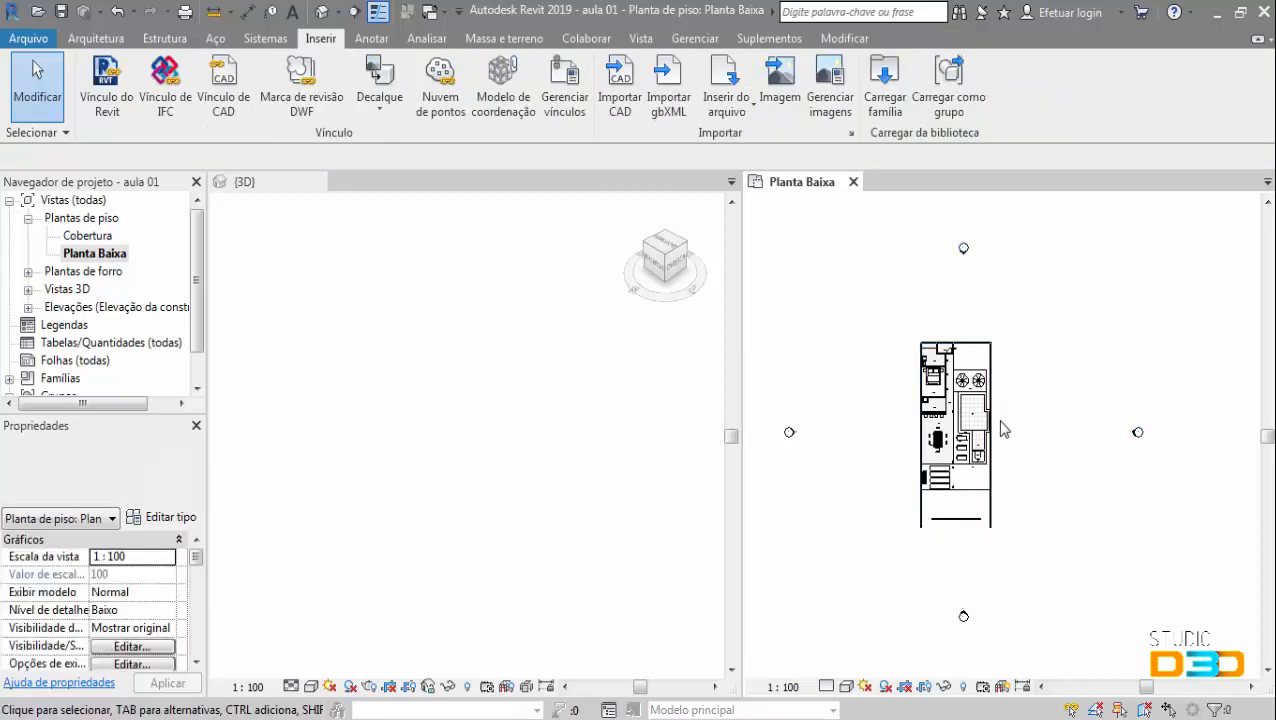
- Measure the plan's overall width with an aligned dimension between the outer side-wall lines, and discard the dimension
scroll(950, 513, "up", 6)
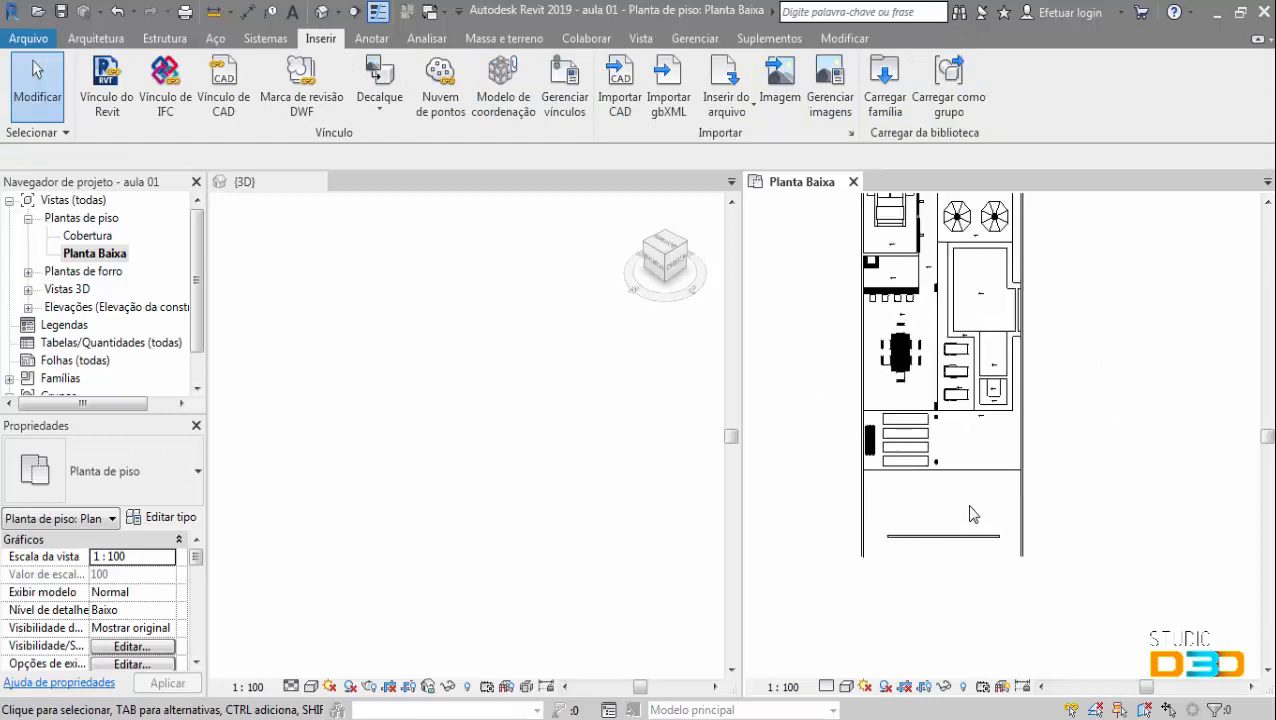
middle_click_drag(1008, 513, 1037, 485)
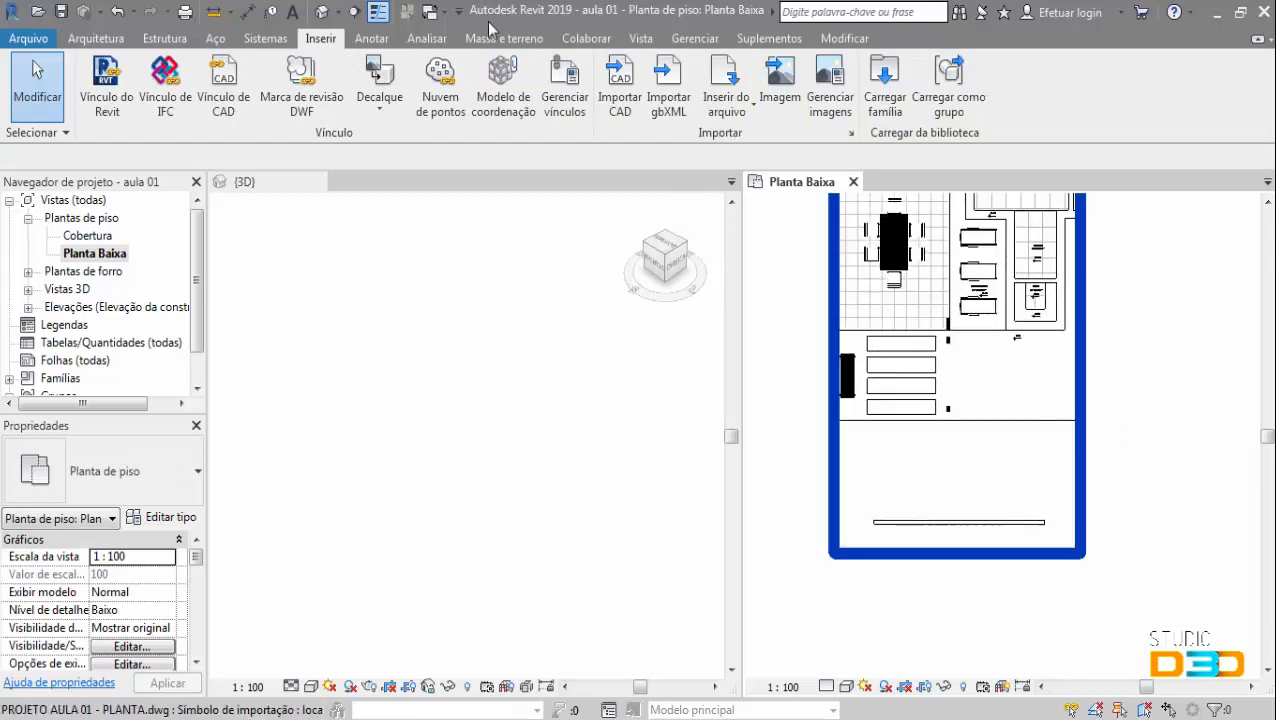
left_click(370, 40)
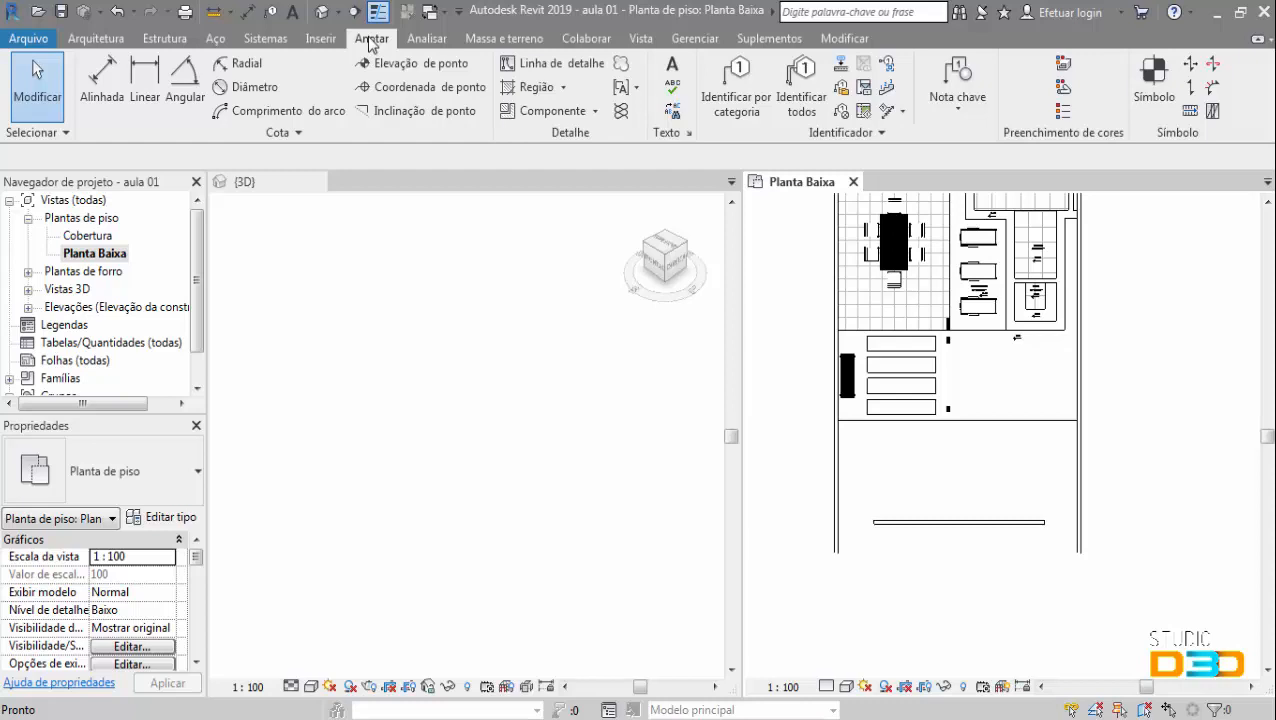
left_click(108, 84)
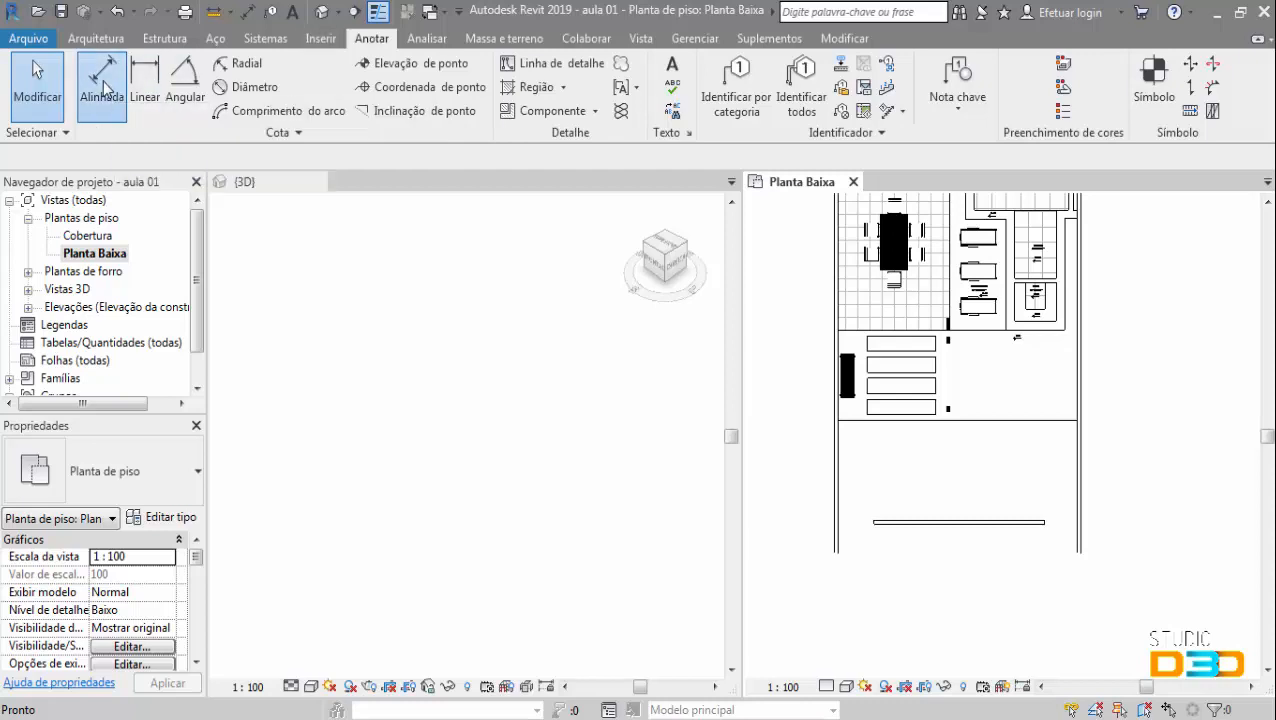
left_click(833, 548)
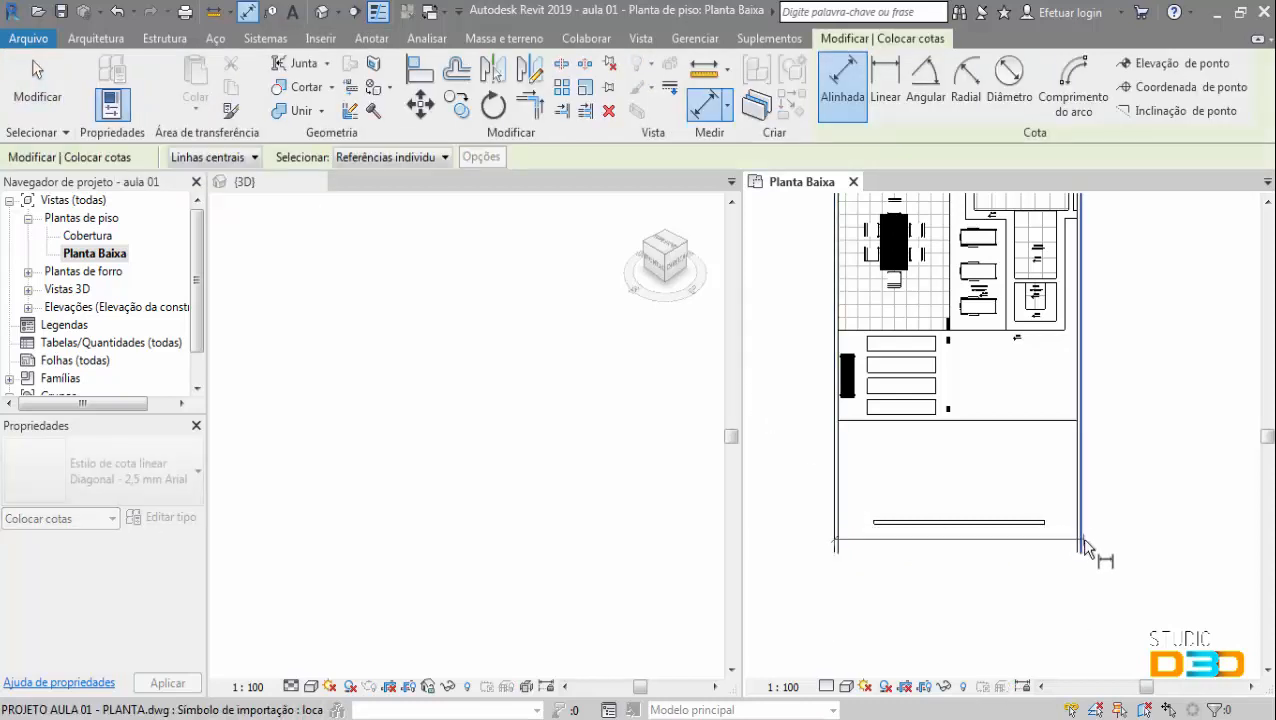
left_click(1080, 541)
left_click(1040, 564)
scroll(978, 589, "up", 2)
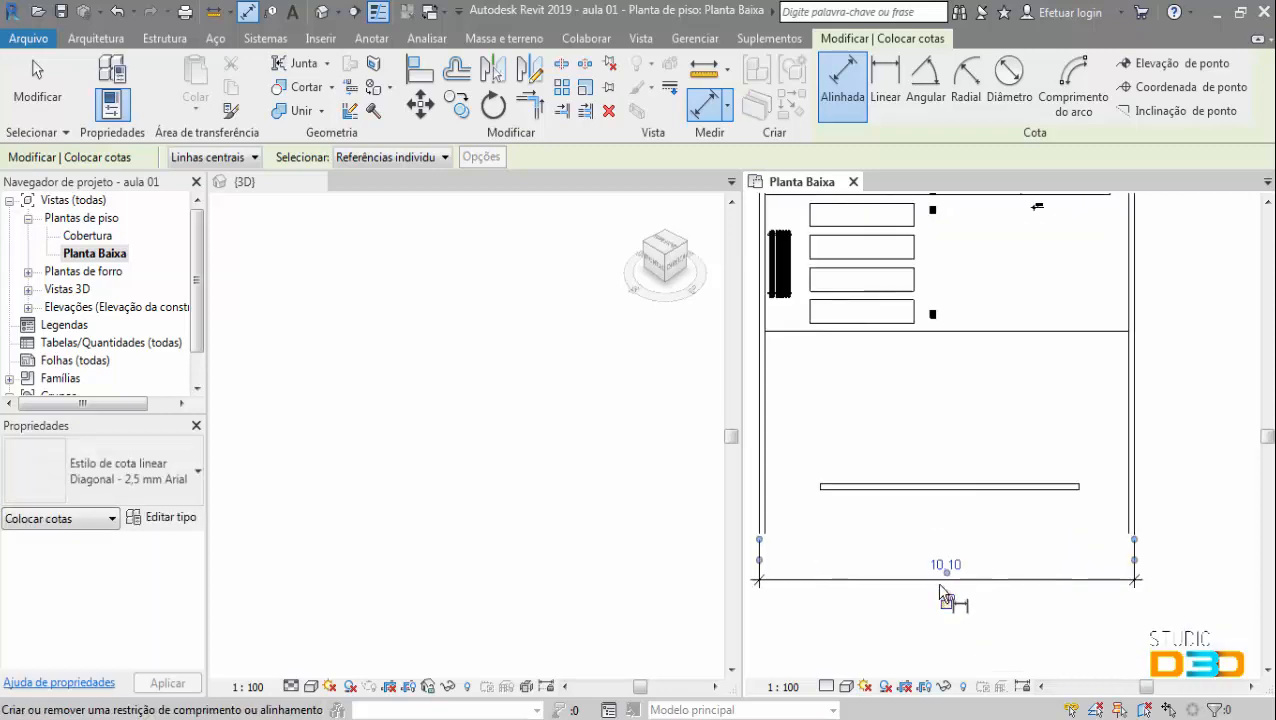
key("Escape")
left_click(998, 590)
key("Escape")
scroll(977, 427, "down", 3)
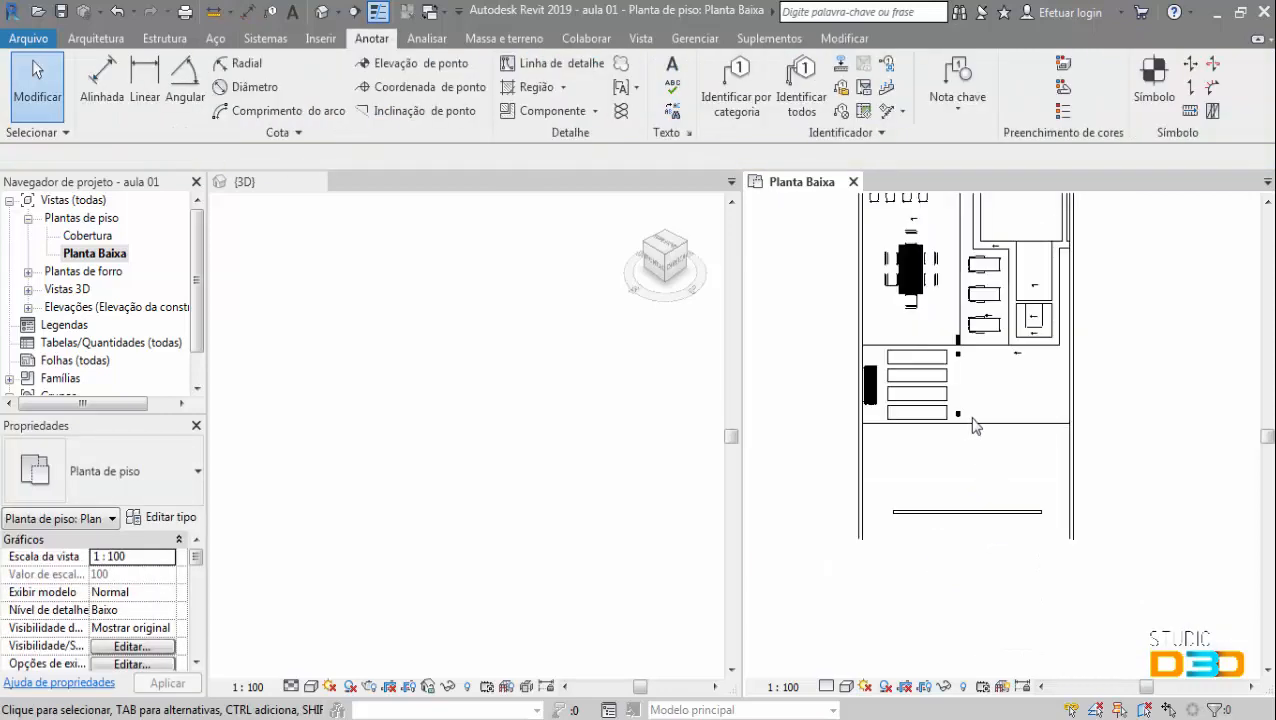
- Widen the Planta Baixa view beside the 3D view and centre the imported plan in it
scroll(937, 415, "down", 3)
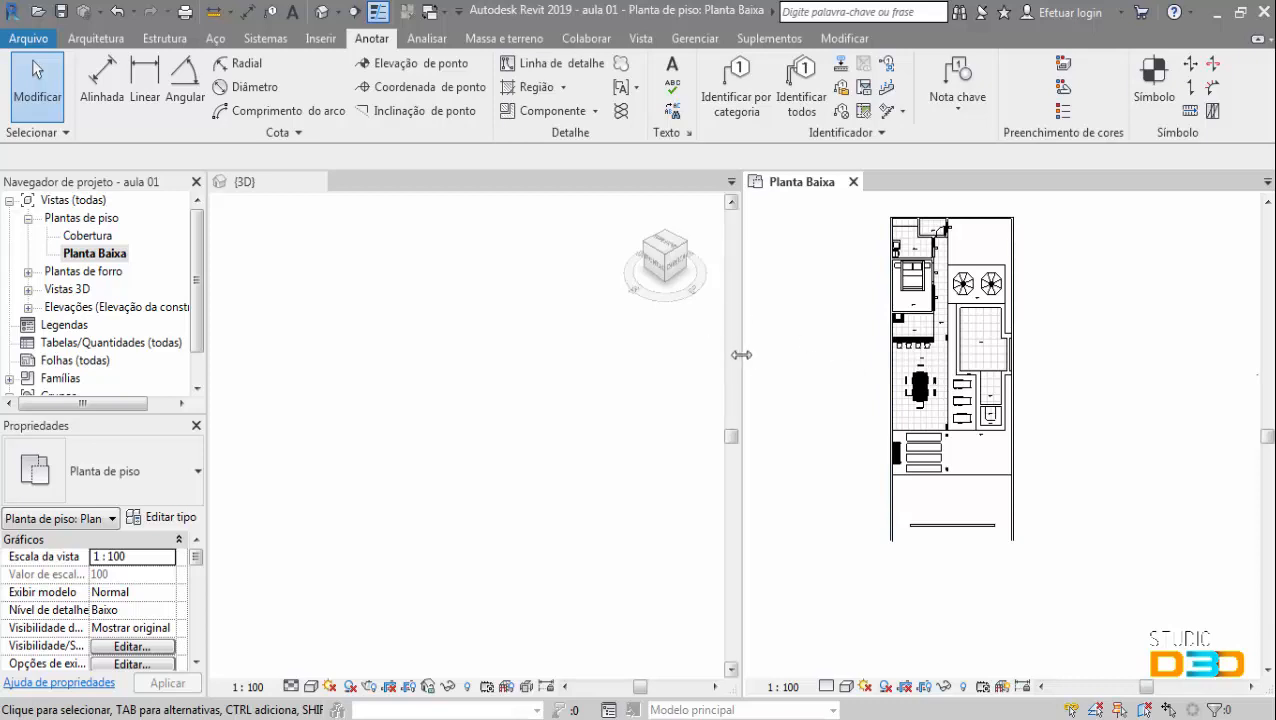
left_click_drag(740, 363, 622, 356)
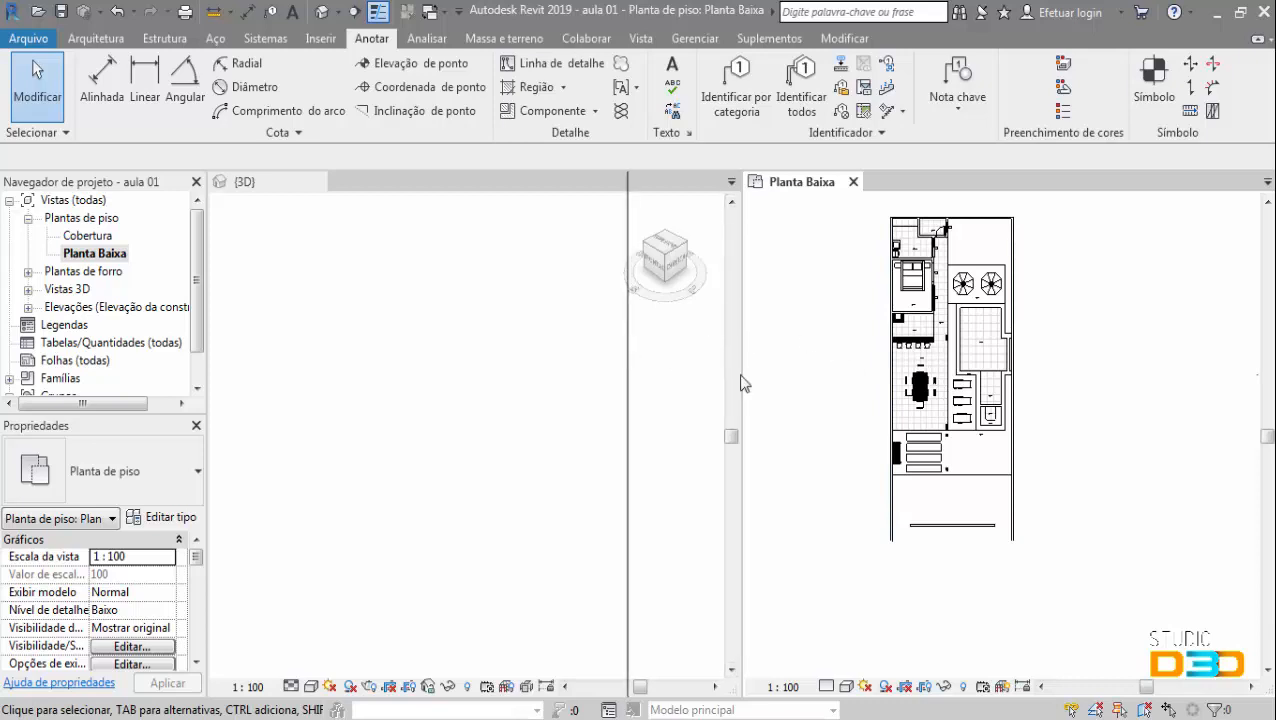
scroll(920, 375, "up", 1)
scroll(935, 385, "down", 3)
scroll(945, 388, "up", 2)
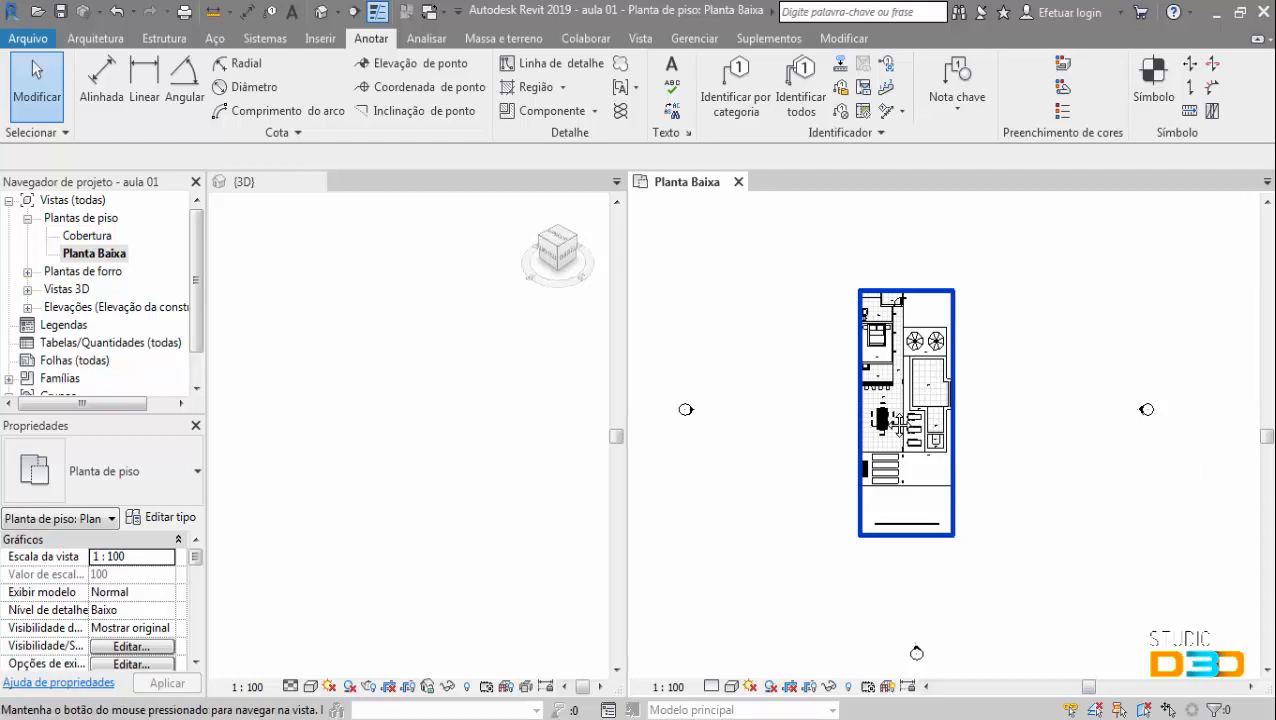
middle_click_drag(912, 420, 886, 410)
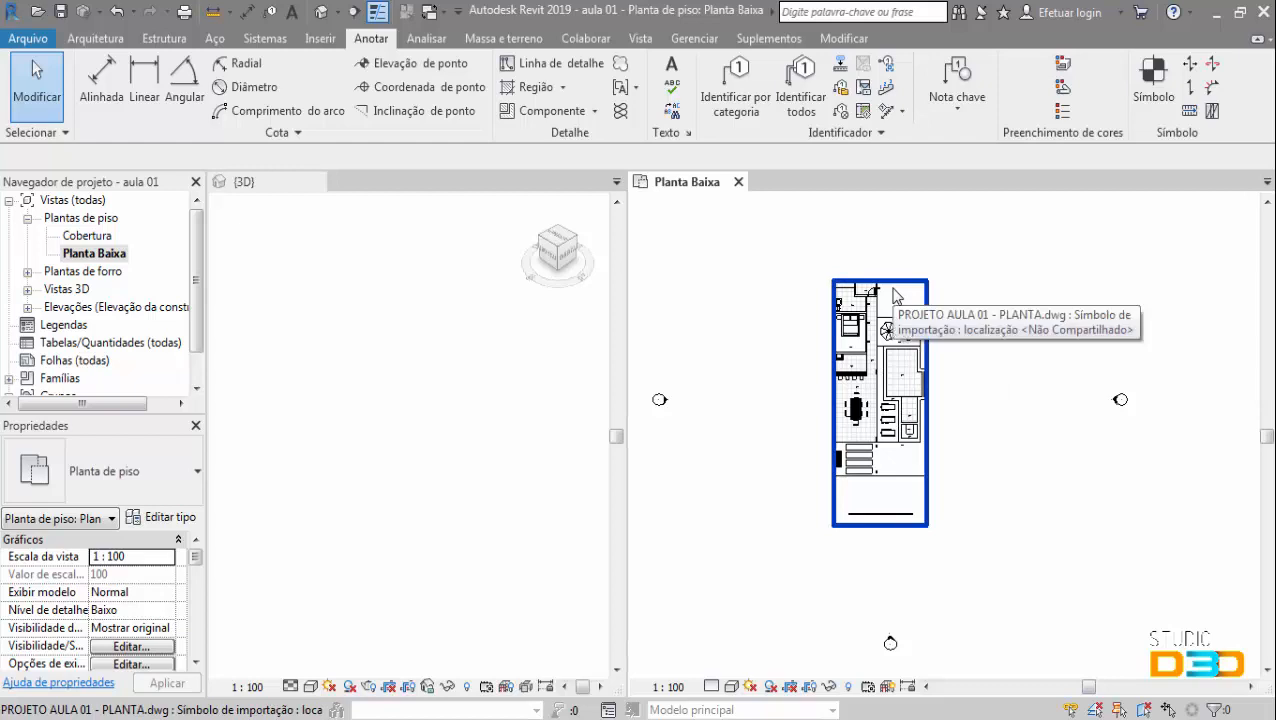
- Start the architectural Wall tool and choose the basic wall type Genérico - 200 mm
left_click(97, 39)
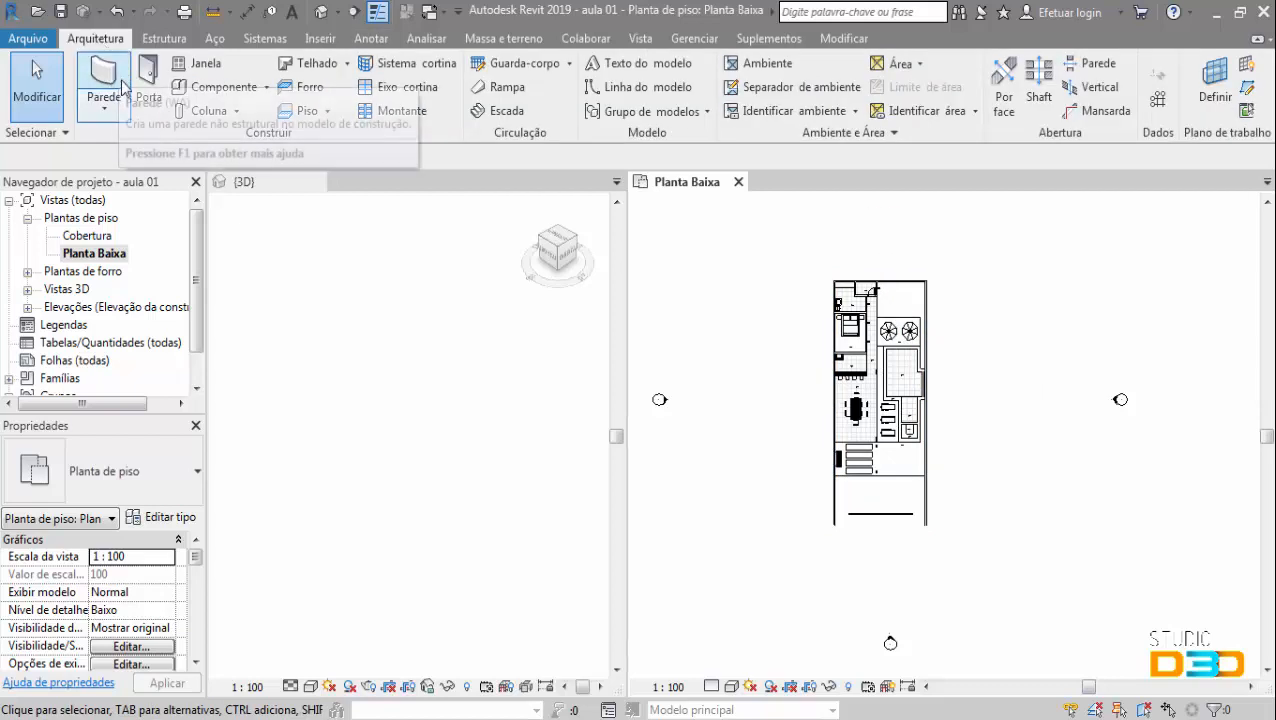
left_click(108, 82)
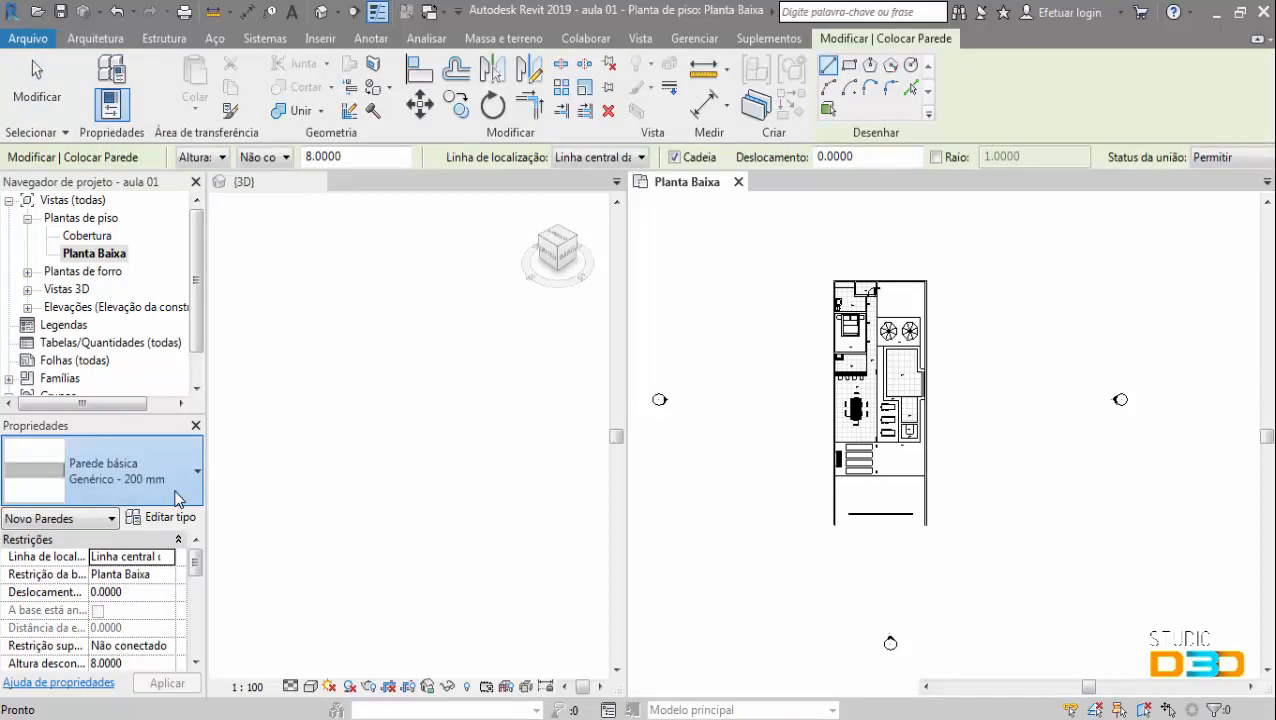
left_click(176, 495)
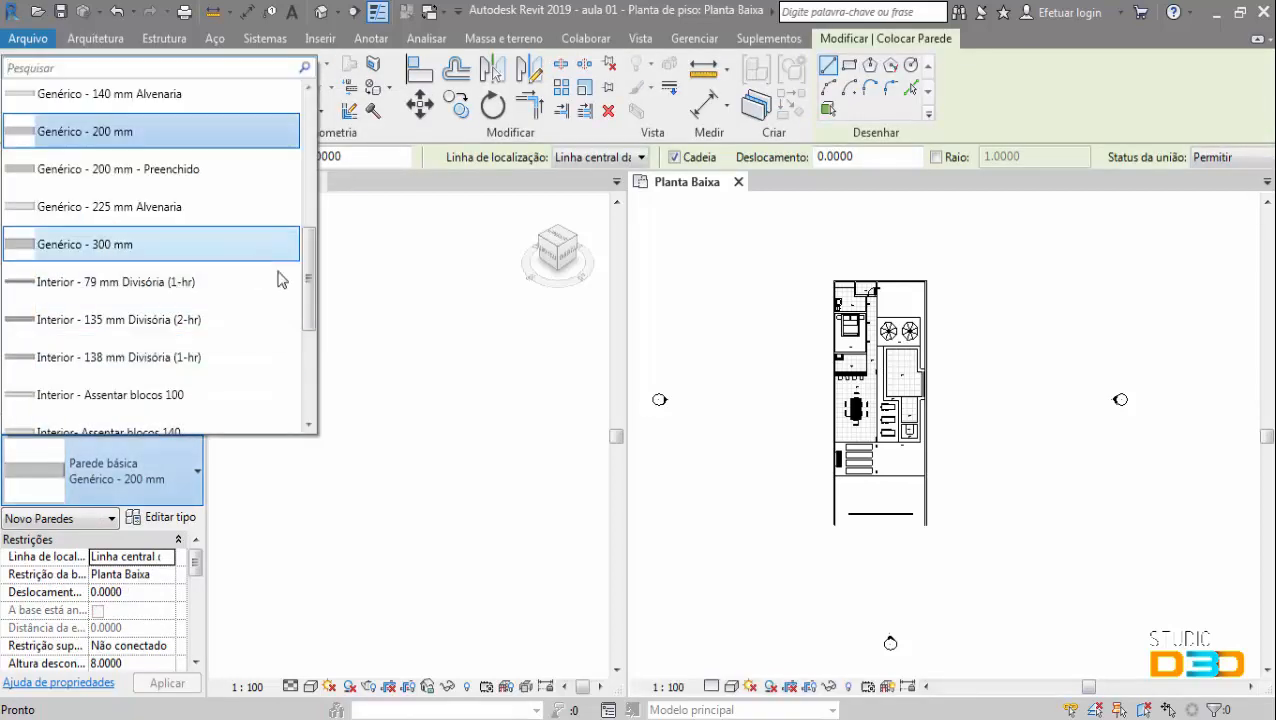
left_click_drag(309, 278, 283, 100)
left_click_drag(309, 178, 287, 348)
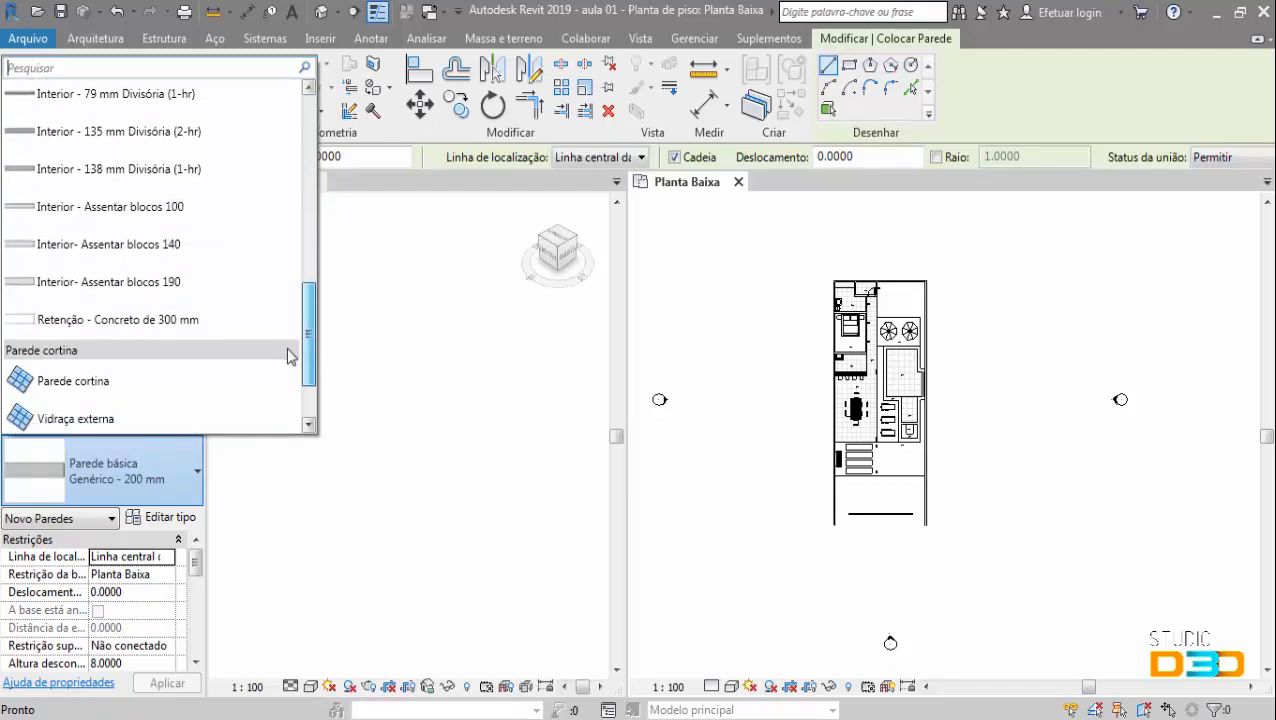
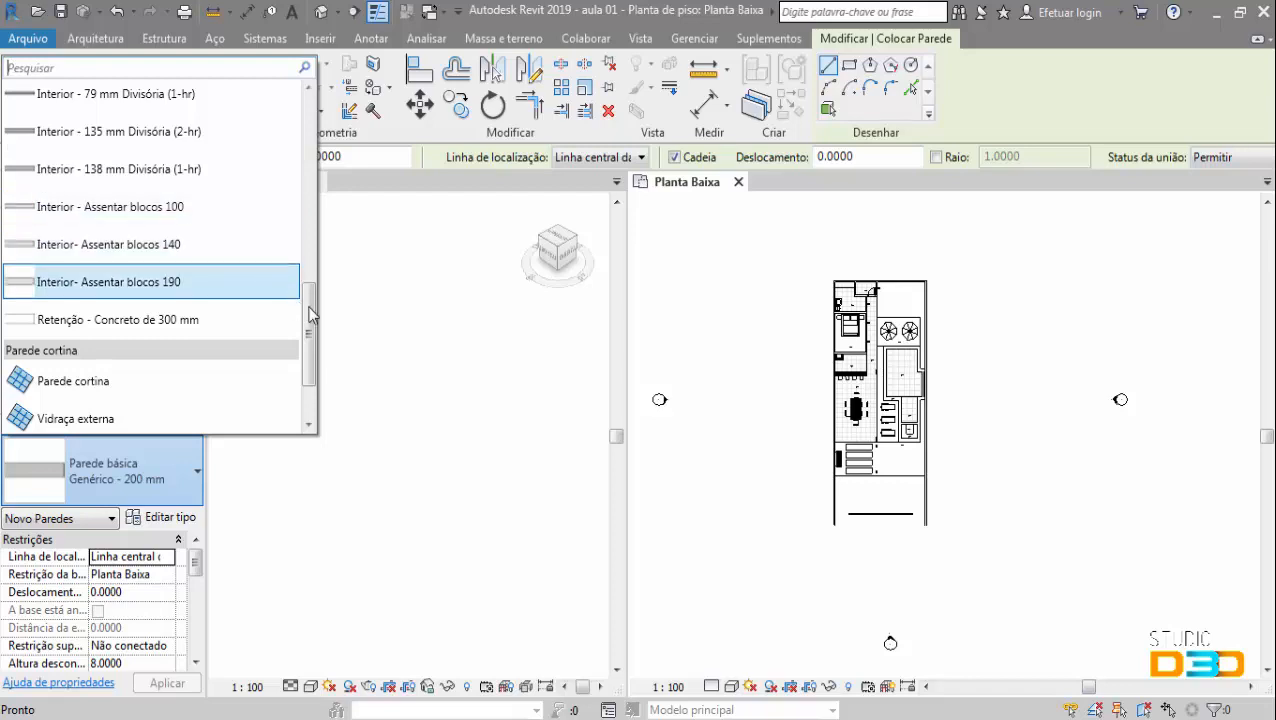
left_click_drag(313, 296, 313, 245)
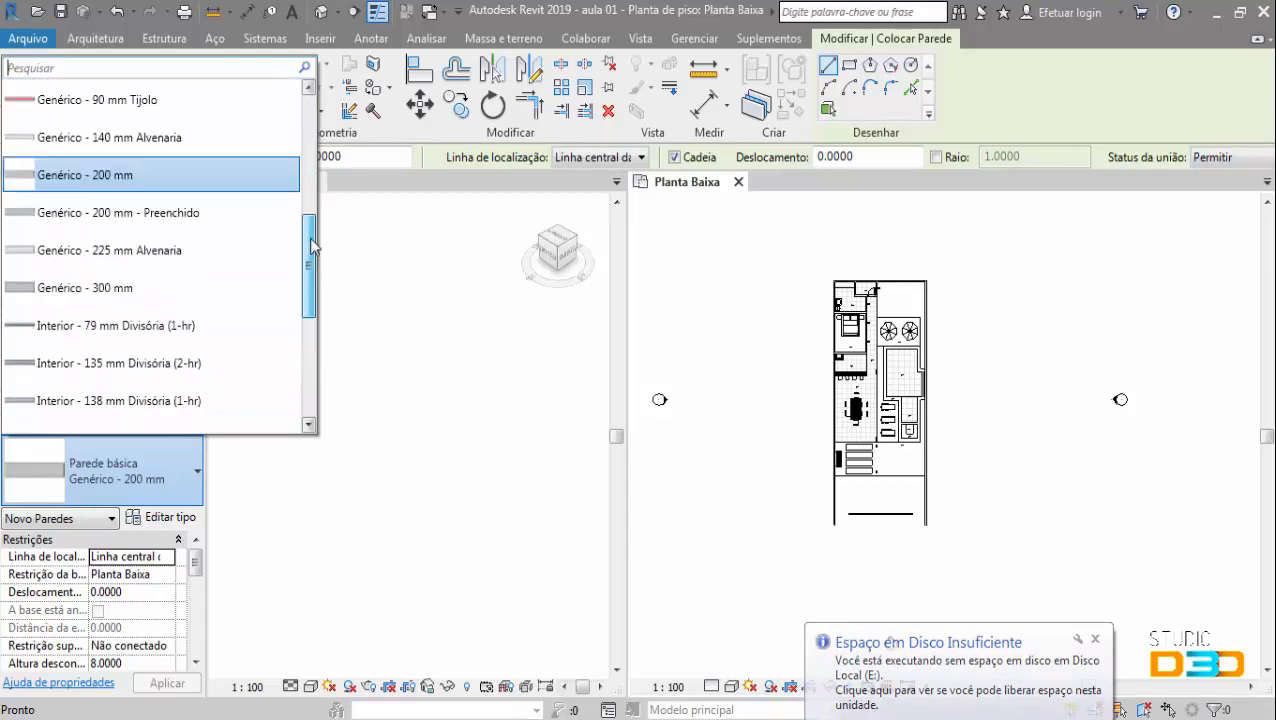
left_click(121, 178)
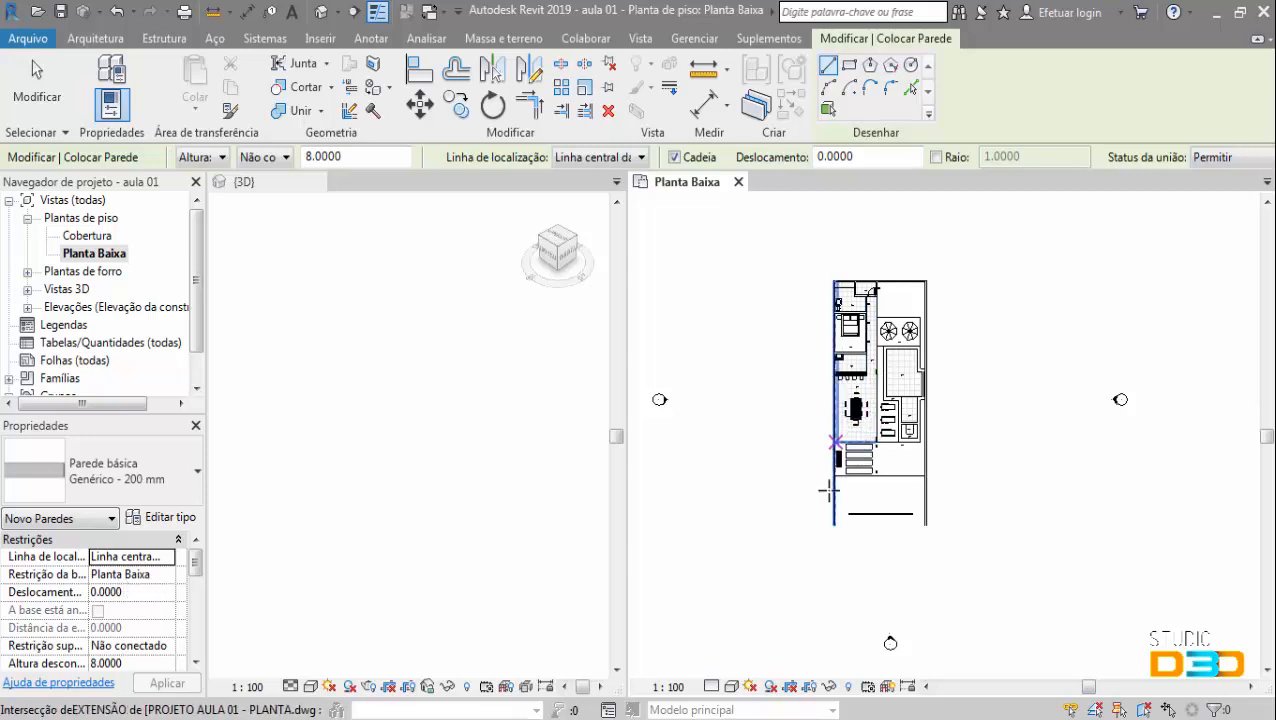
- Set the new wall's location line to Face de acabamento: Interna for tracing the plan's side wall
scroll(828, 490, "up", 5)
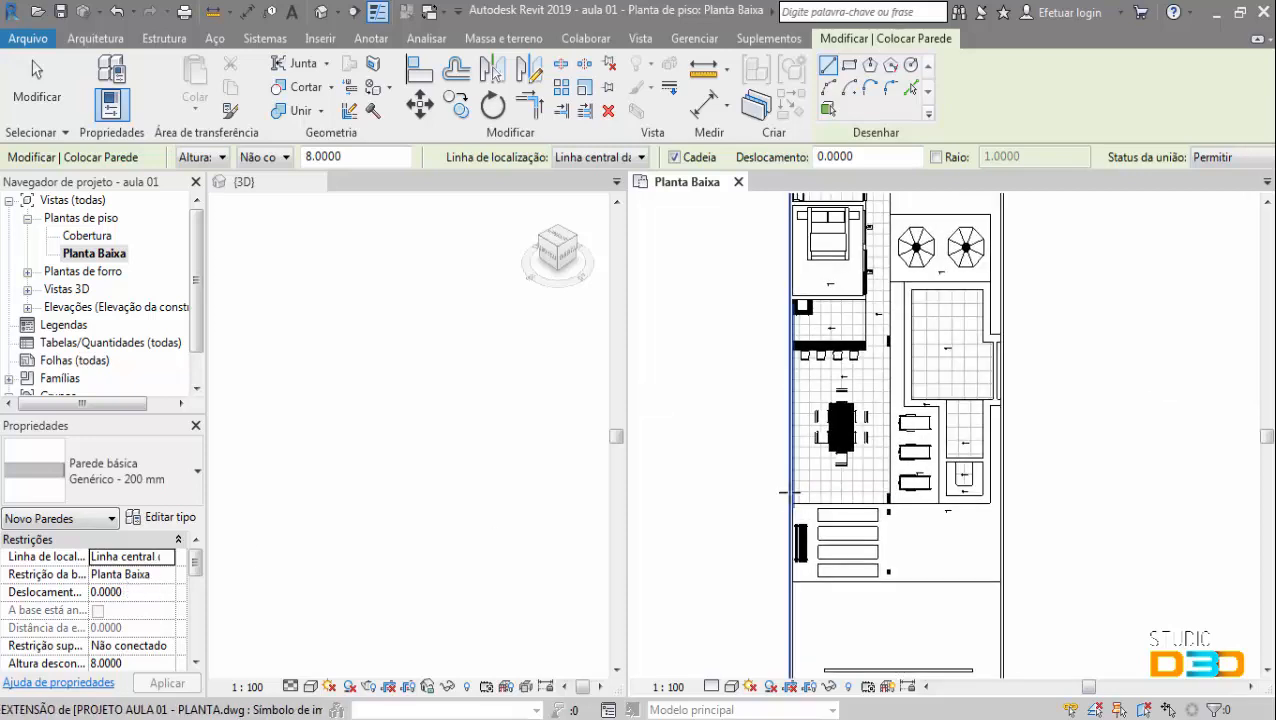
scroll(790, 491, "up", 2)
scroll(800, 510, "down", 3)
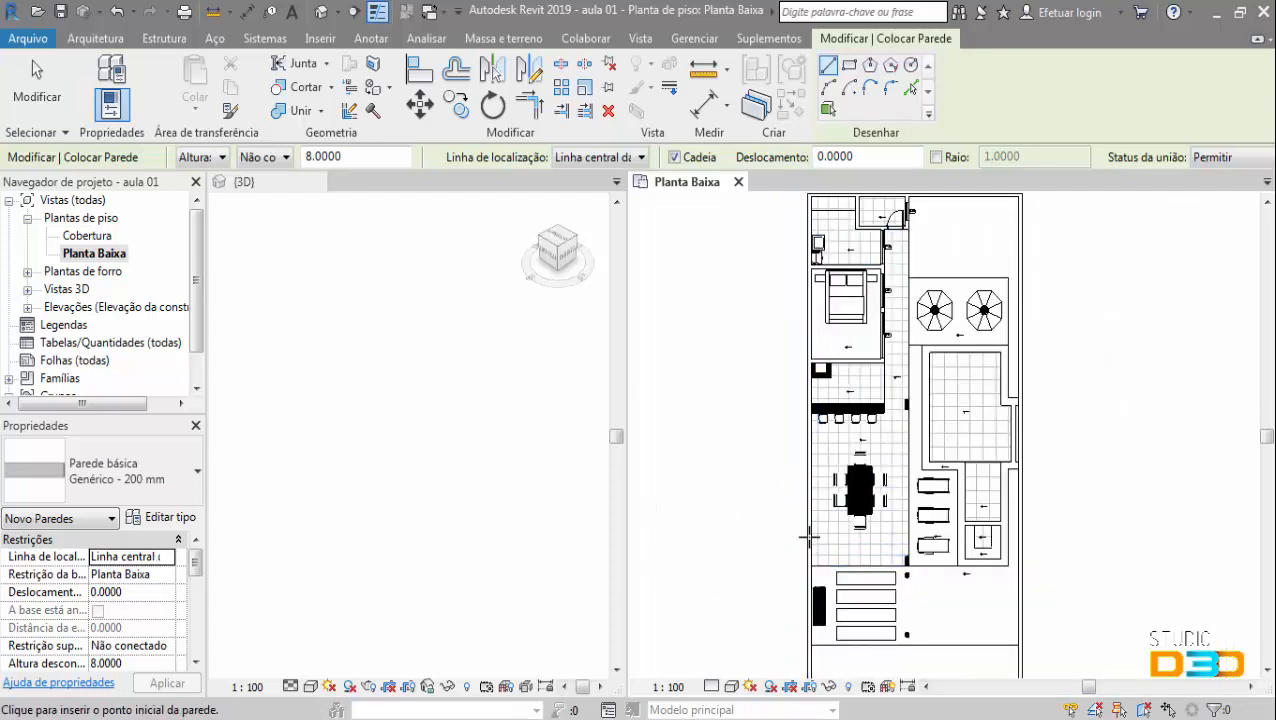
scroll(806, 540, "up", 2)
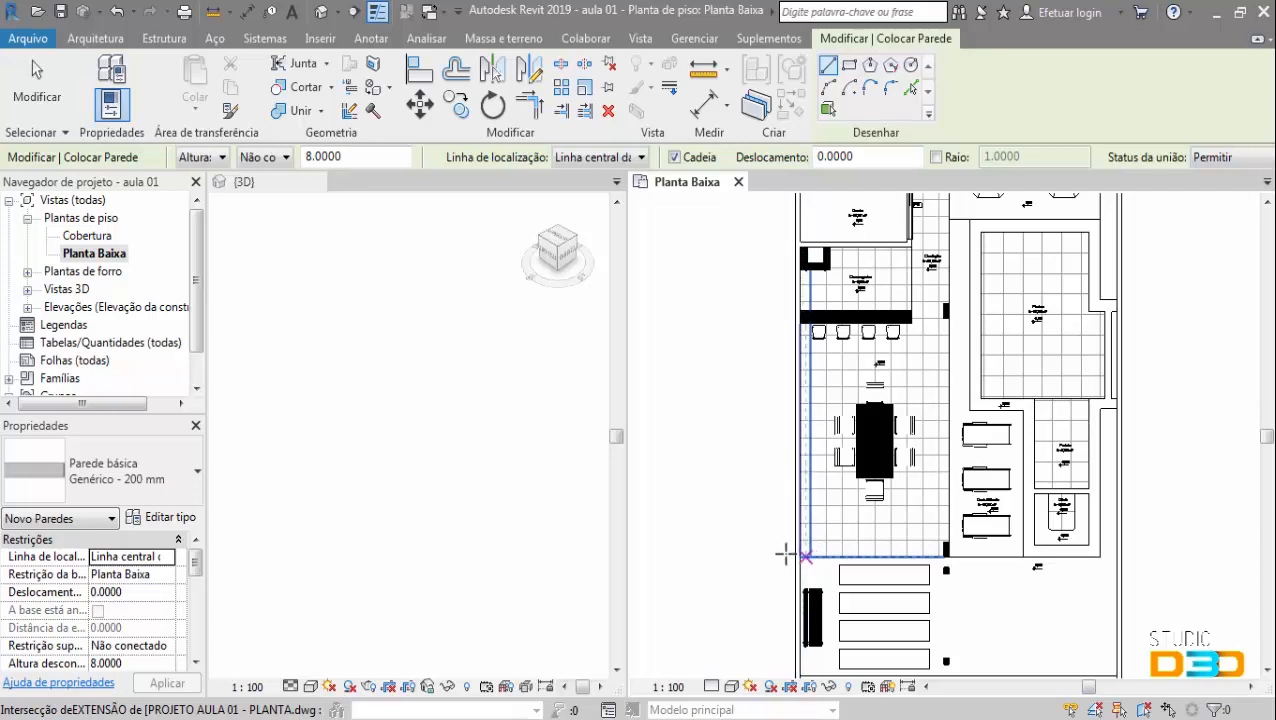
scroll(790, 552, "up", 4)
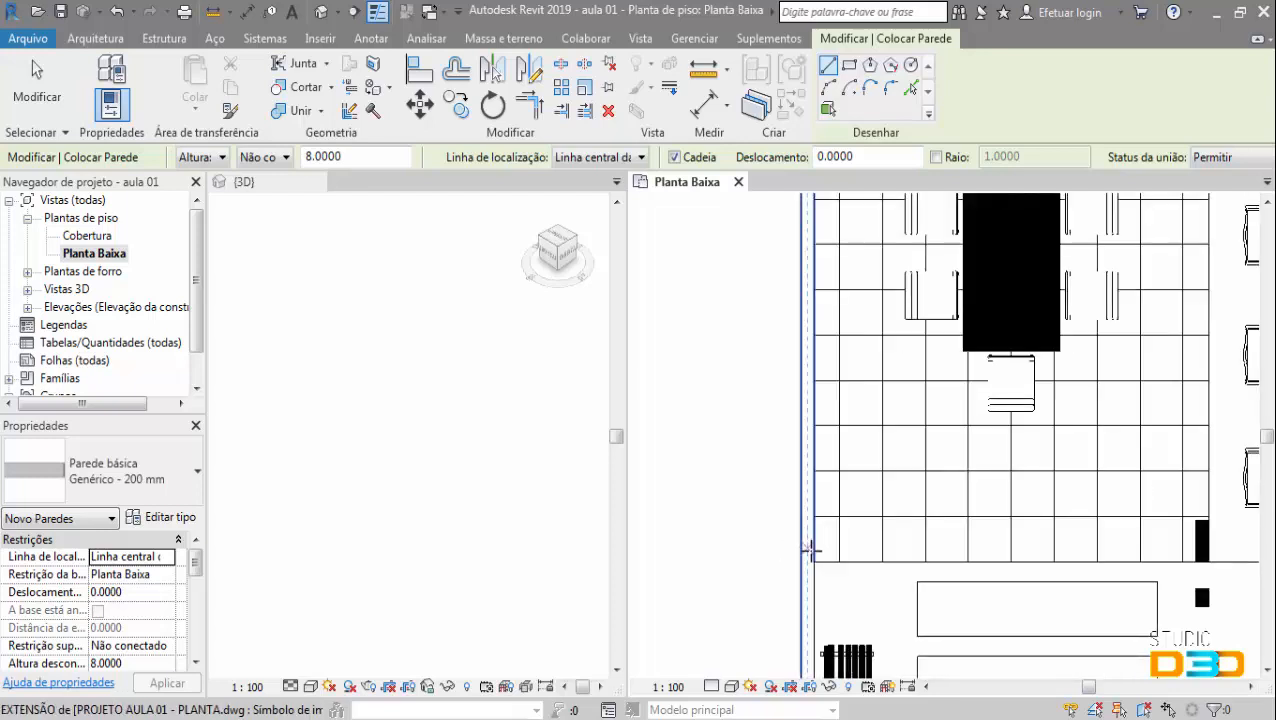
scroll(810, 552, "up", 2)
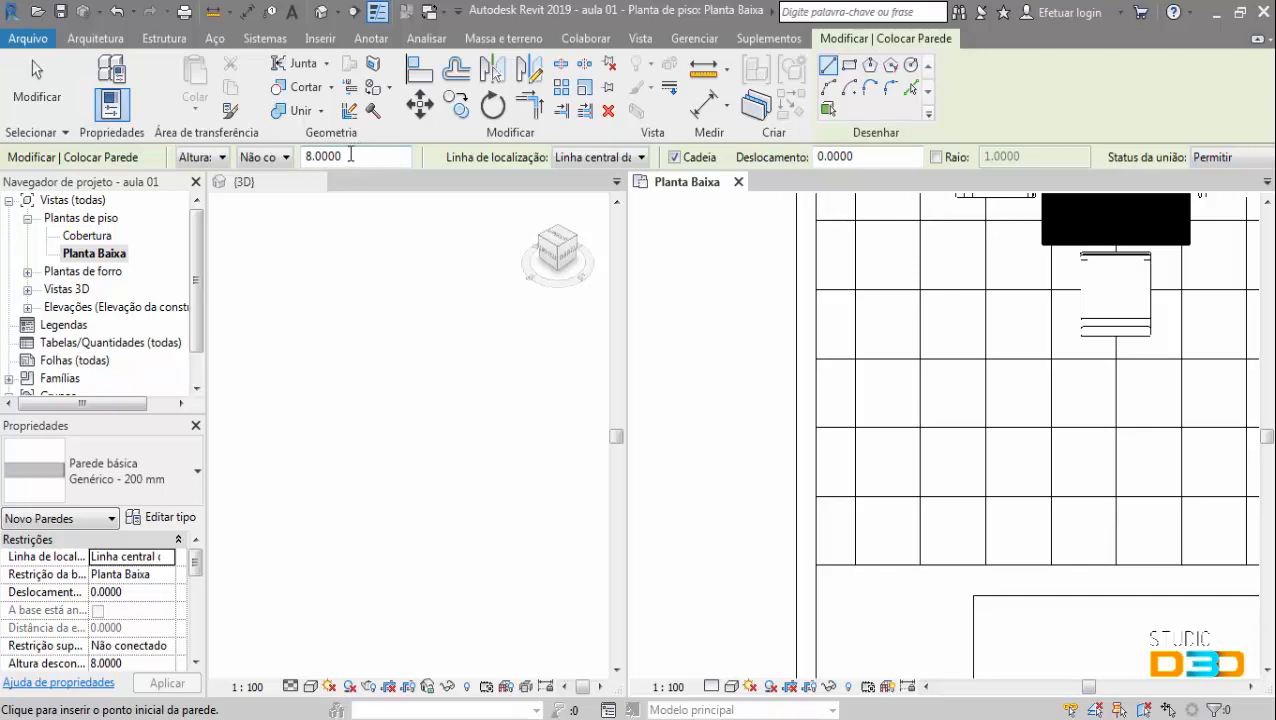
left_click(642, 157)
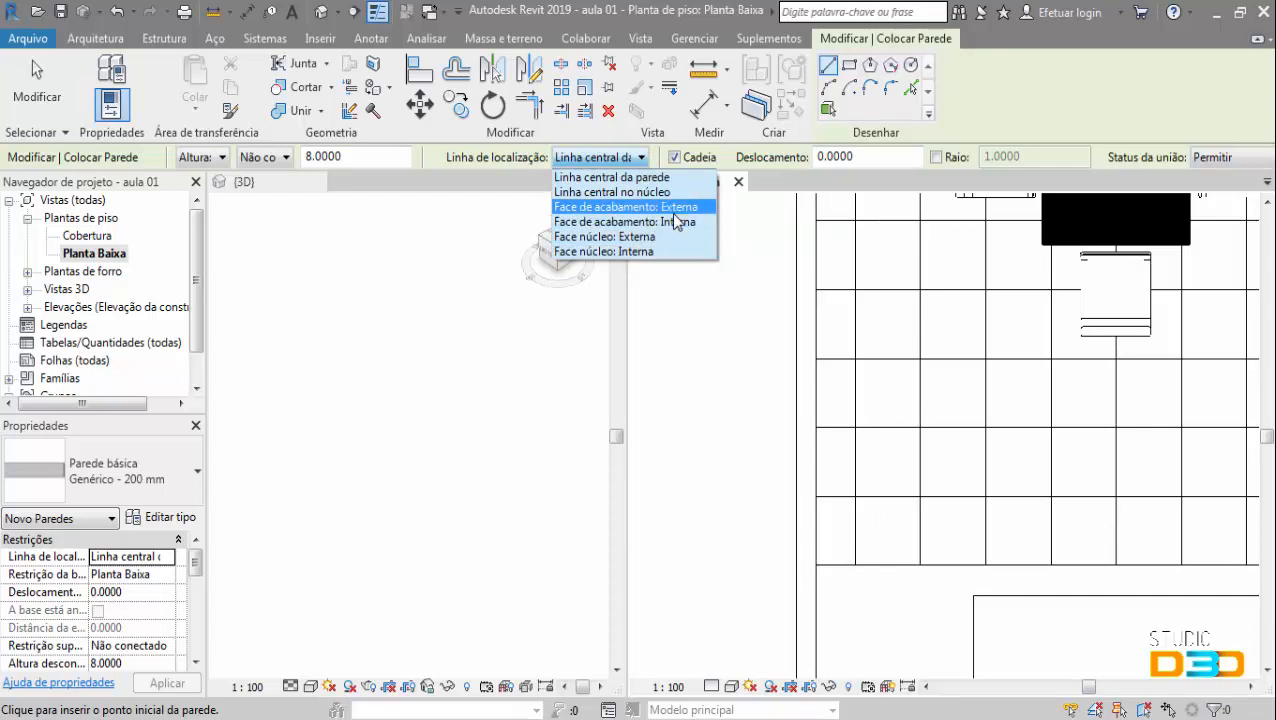
left_click(672, 220)
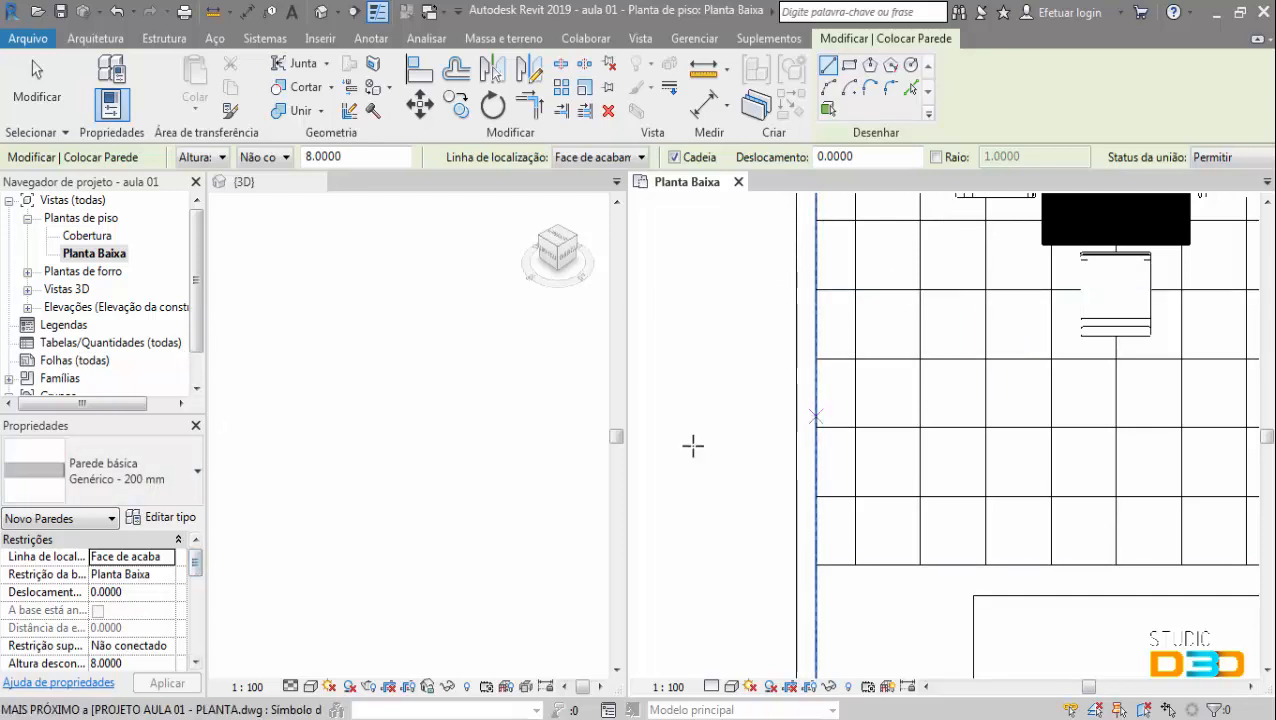
- Set the new wall's base constraint to Terreno and its top constraint to Acima para o nível: Cobertura
left_click(160, 575)
left_click(167, 575)
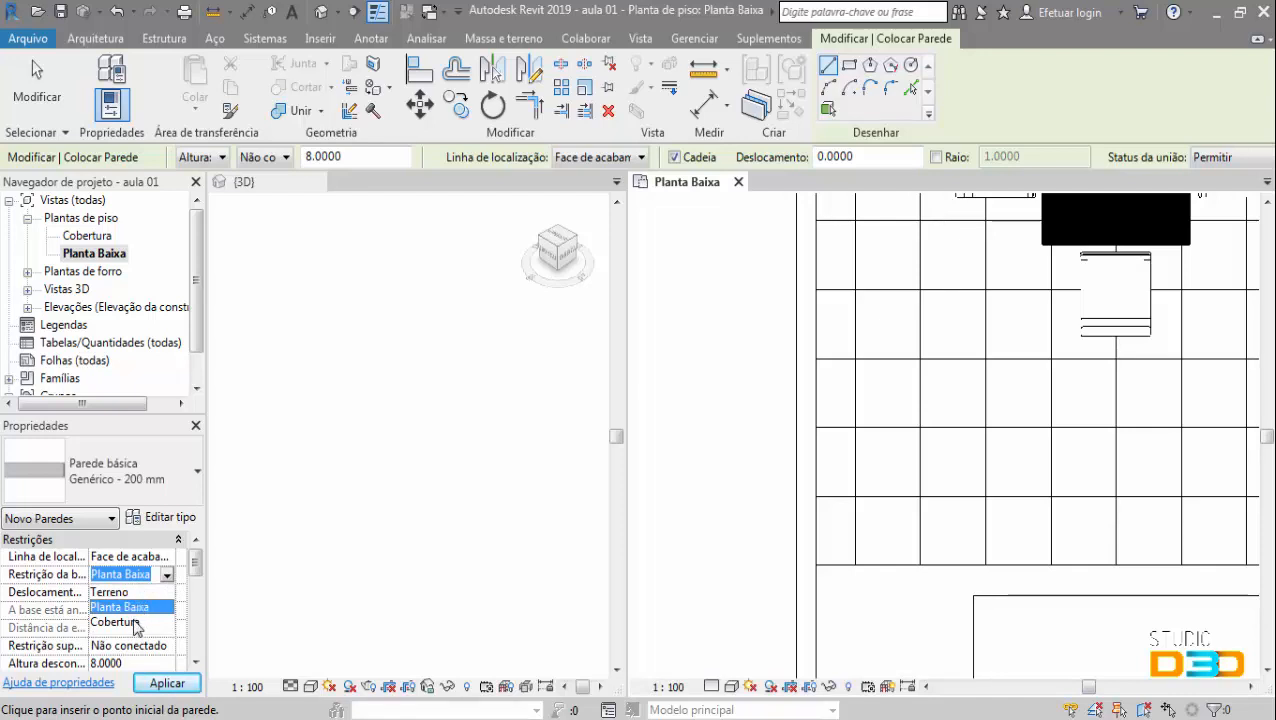
left_click(110, 592)
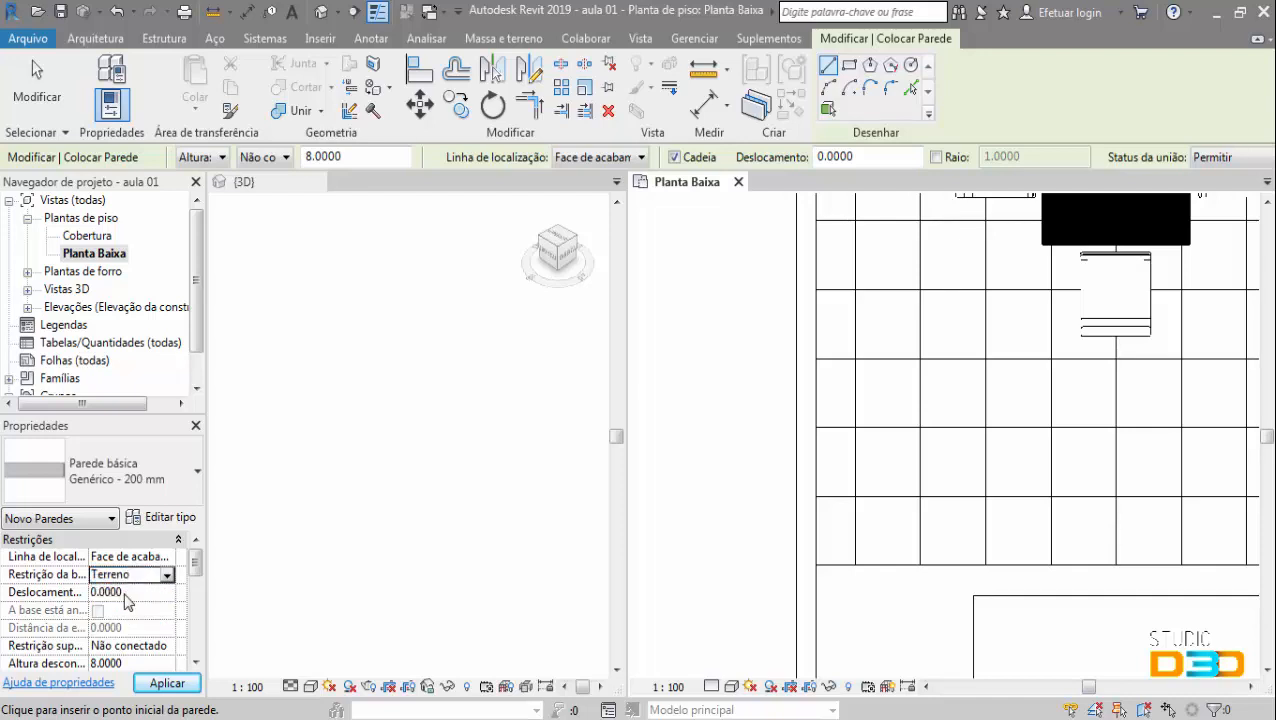
left_click(133, 664)
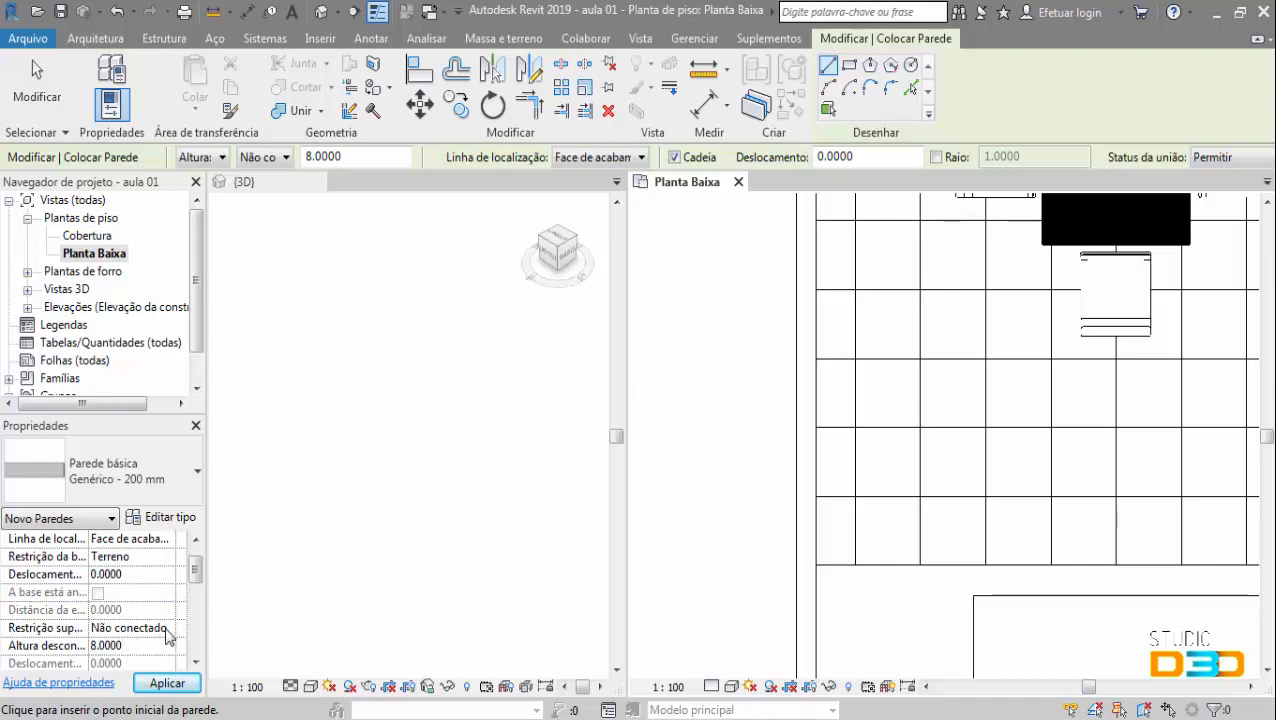
left_click(172, 629)
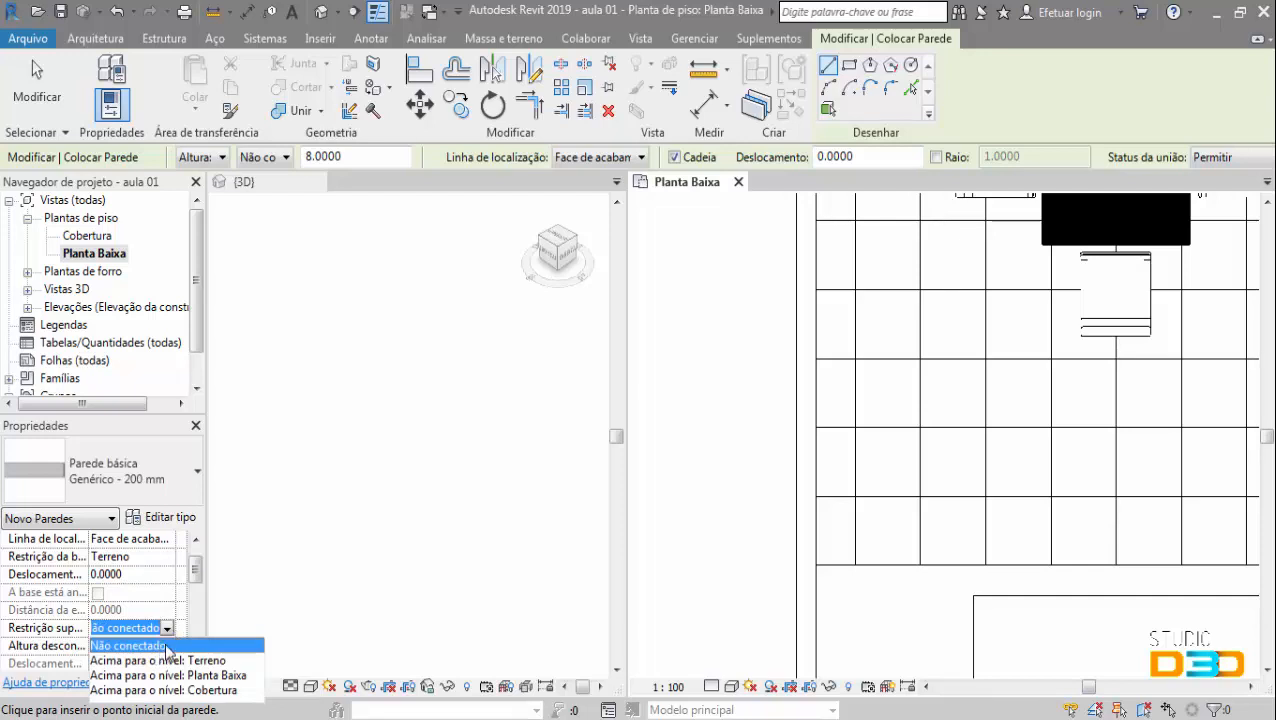
left_click(225, 691)
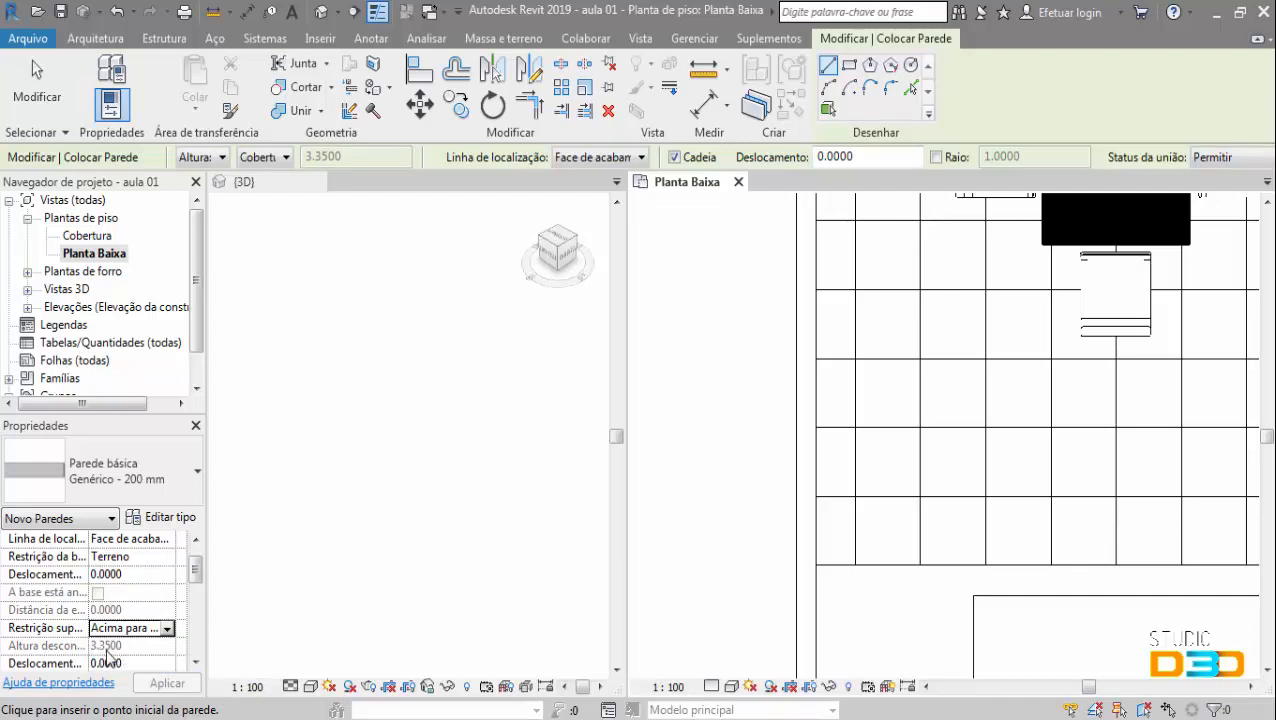
- Draw a wall about 16.67 m long along the plan's outer side line up to the service area's outer corner, flipped to the interior side
left_click(796, 566)
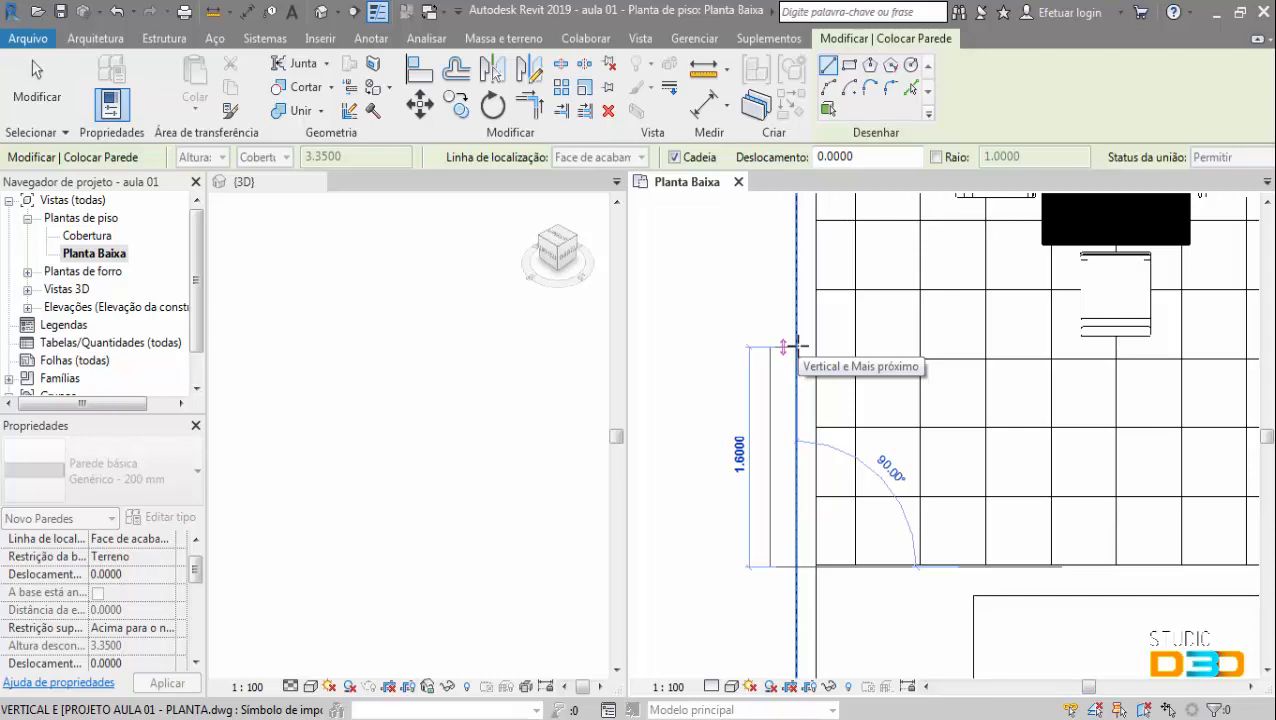
key("space")
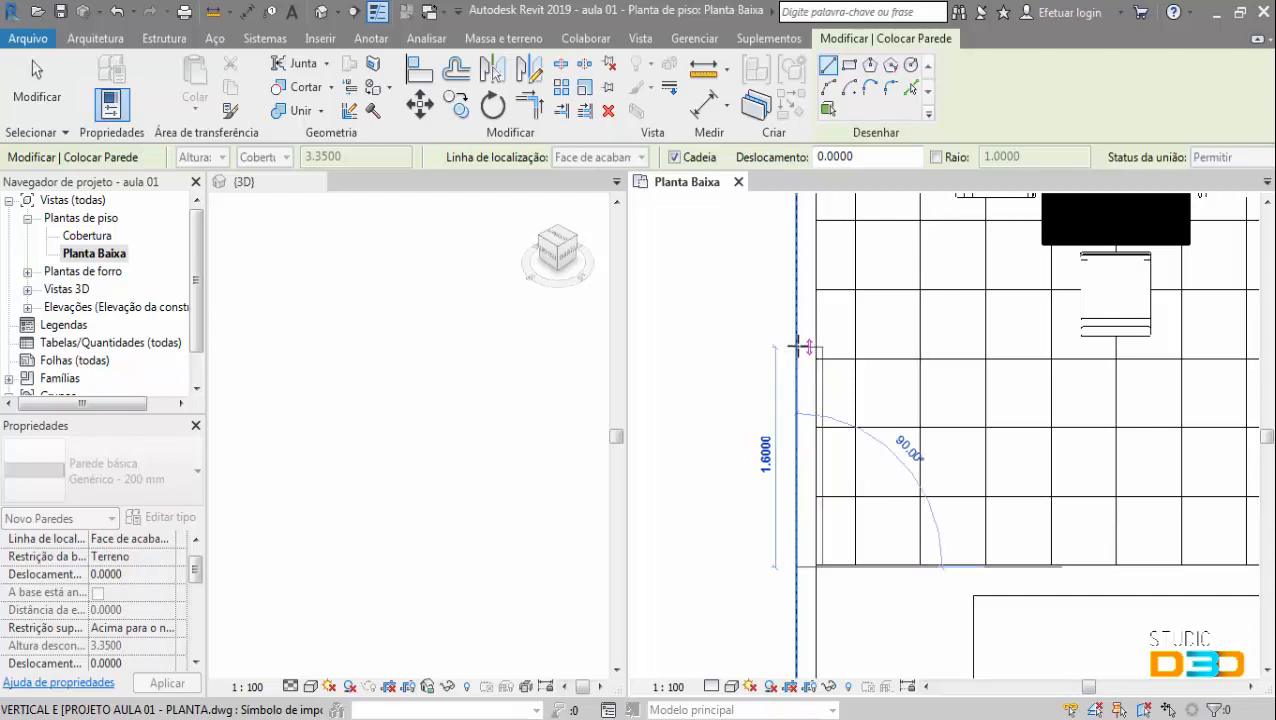
scroll(806, 410, "down", 3)
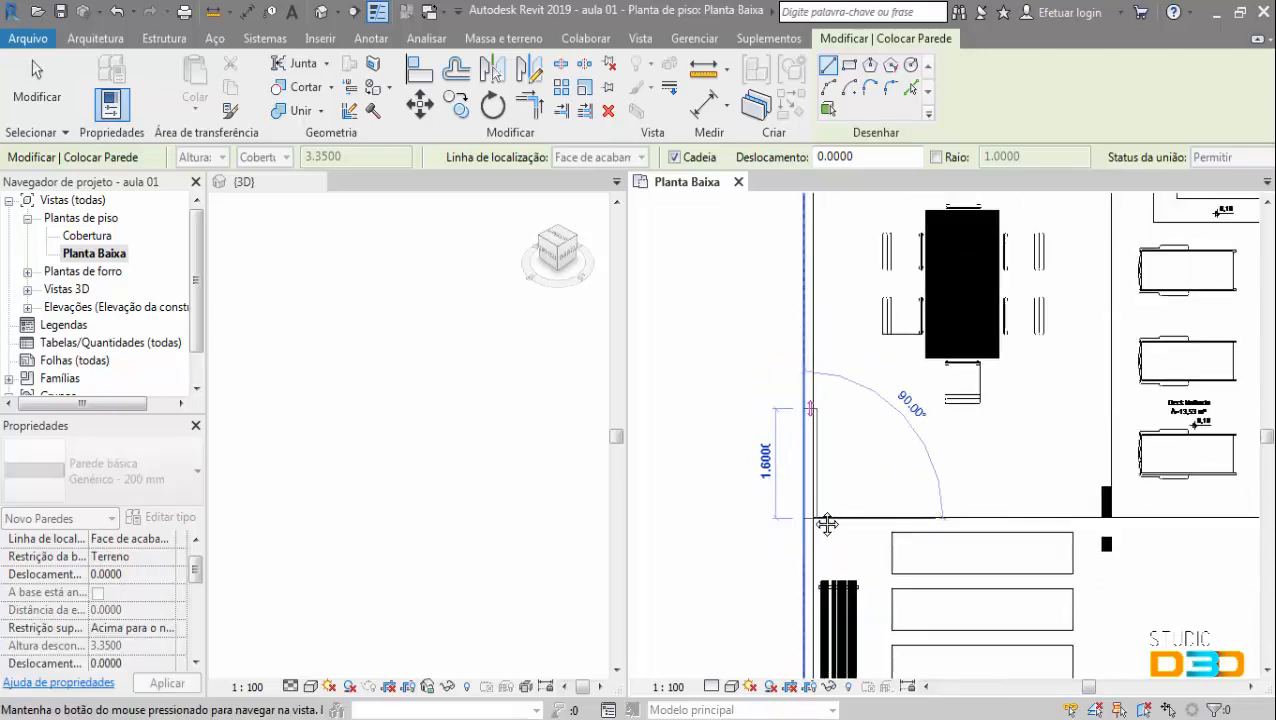
scroll(807, 416, "down", 2)
middle_click_drag(810, 408, 826, 532)
middle_click_drag(831, 320, 843, 616)
scroll(820, 215, "up", 3)
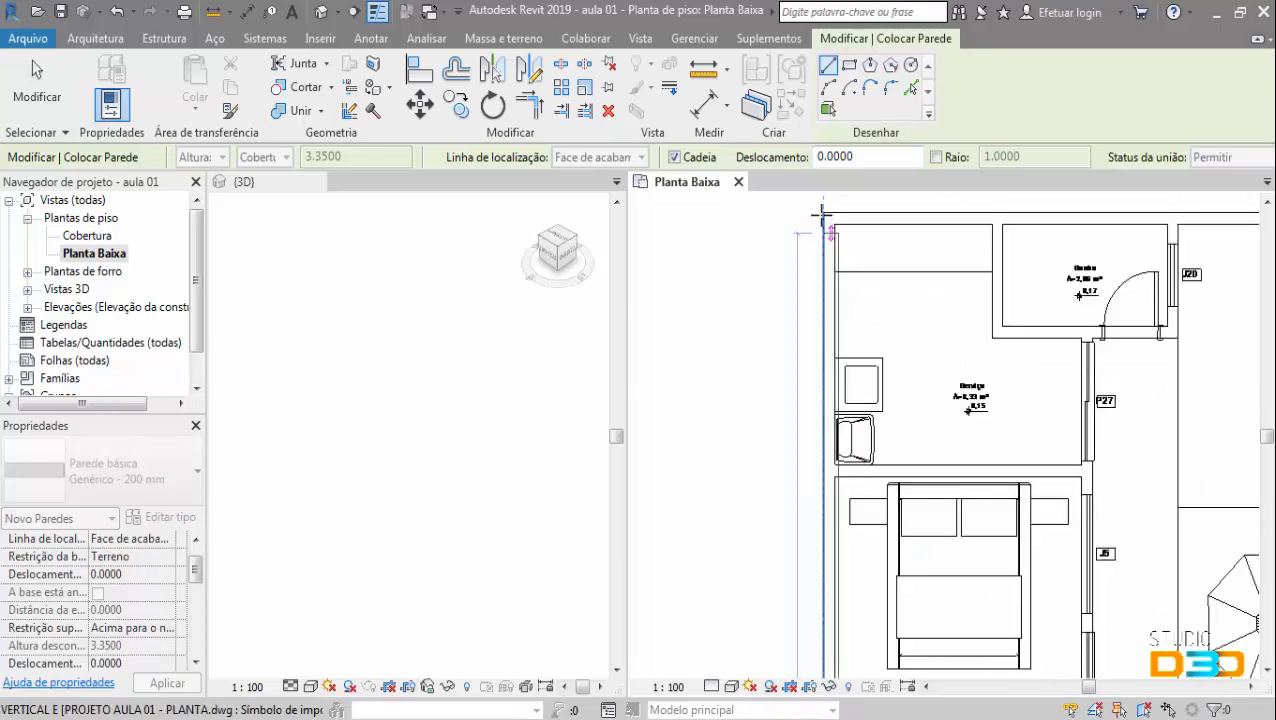
left_click(822, 212)
key("Escape")
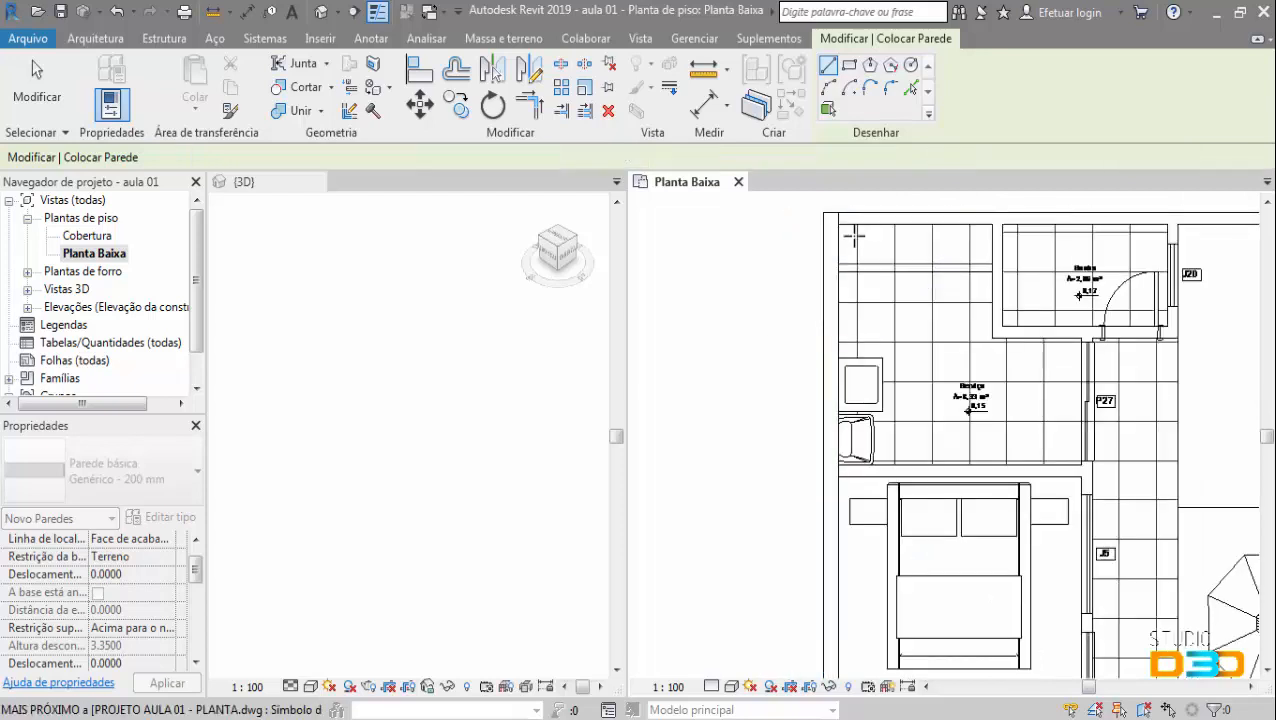
- Set the 3D view's scale to 1:50 and its visual style to Sombreado, dismissing the save reminder without saving
left_click(266, 689)
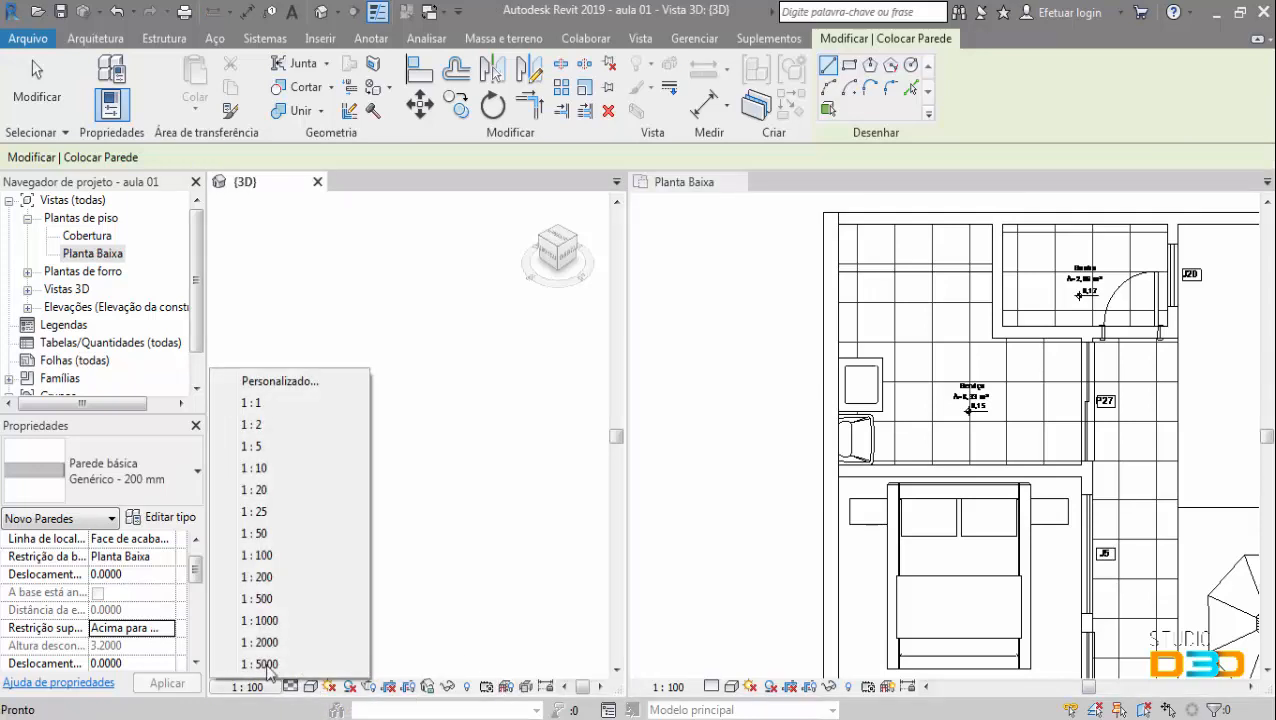
left_click(262, 533)
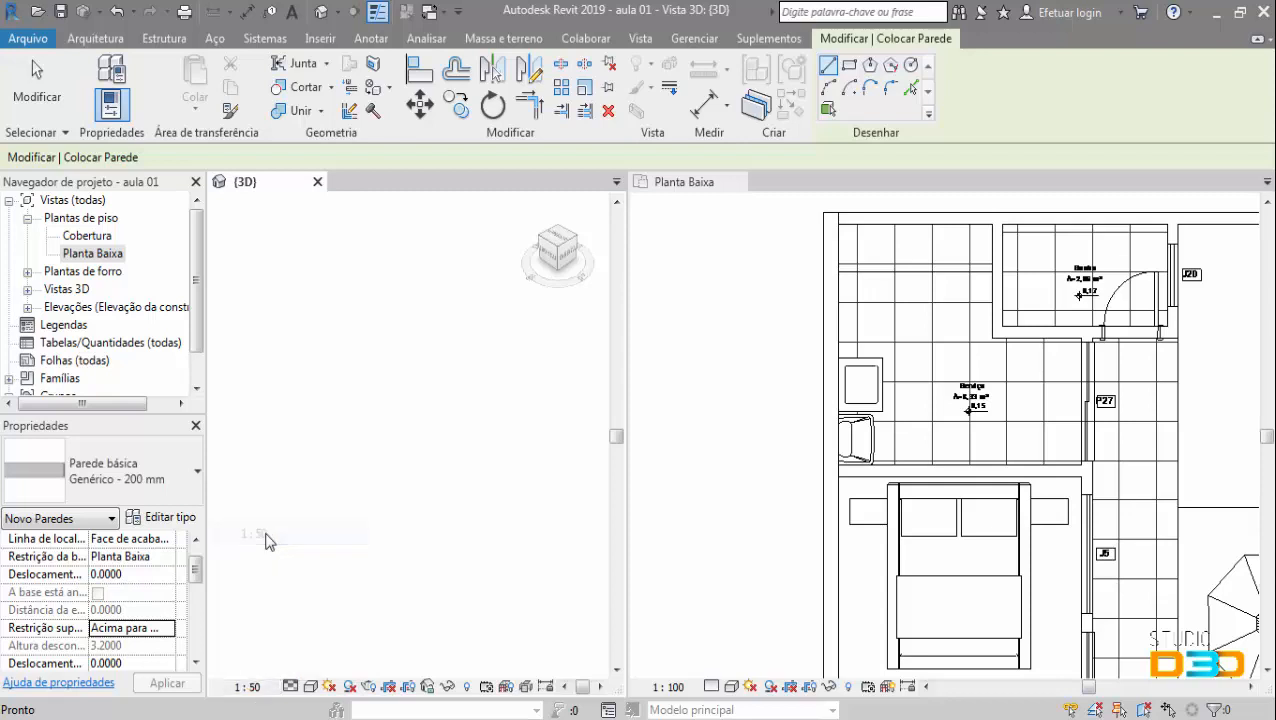
left_click(311, 686)
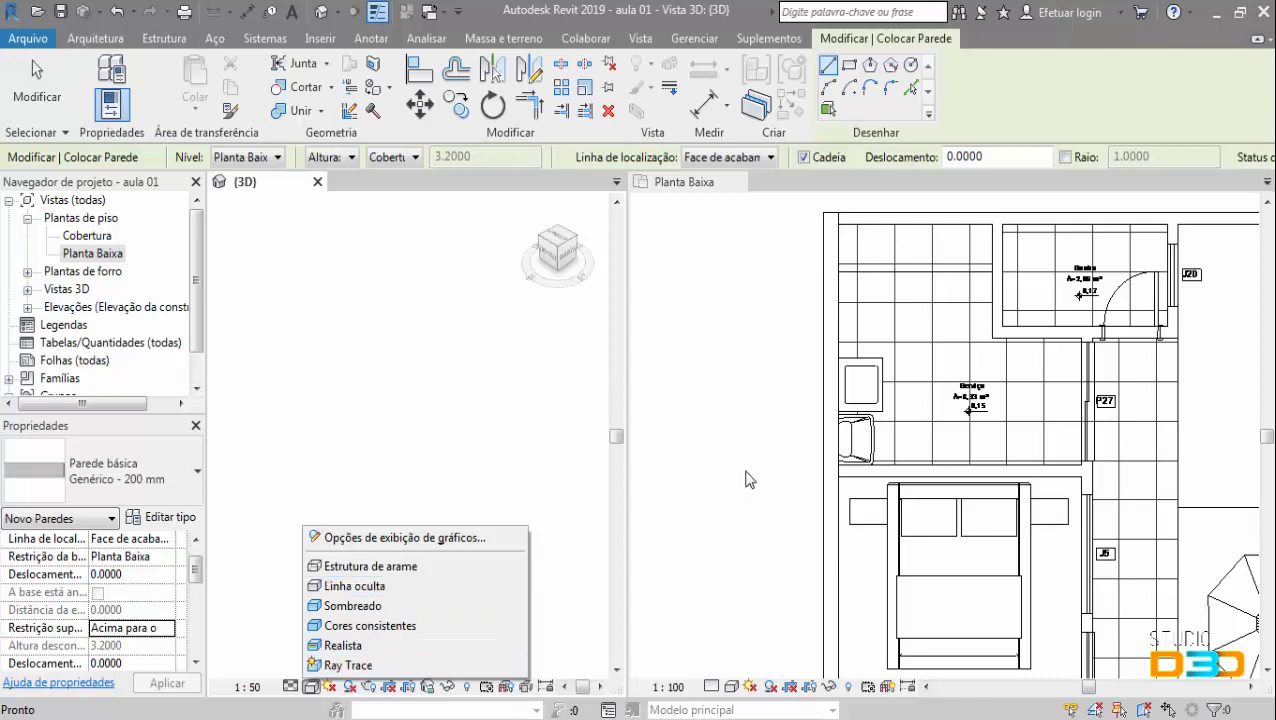
left_click(340, 605)
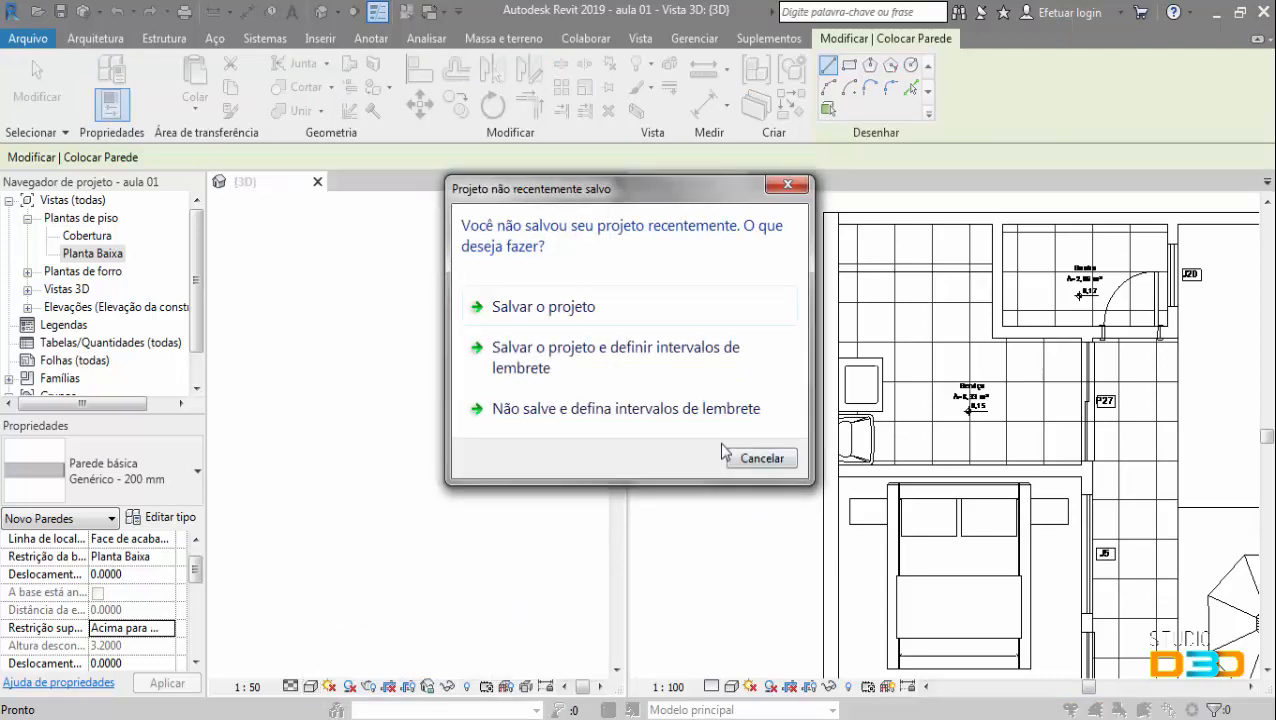
left_click(787, 184)
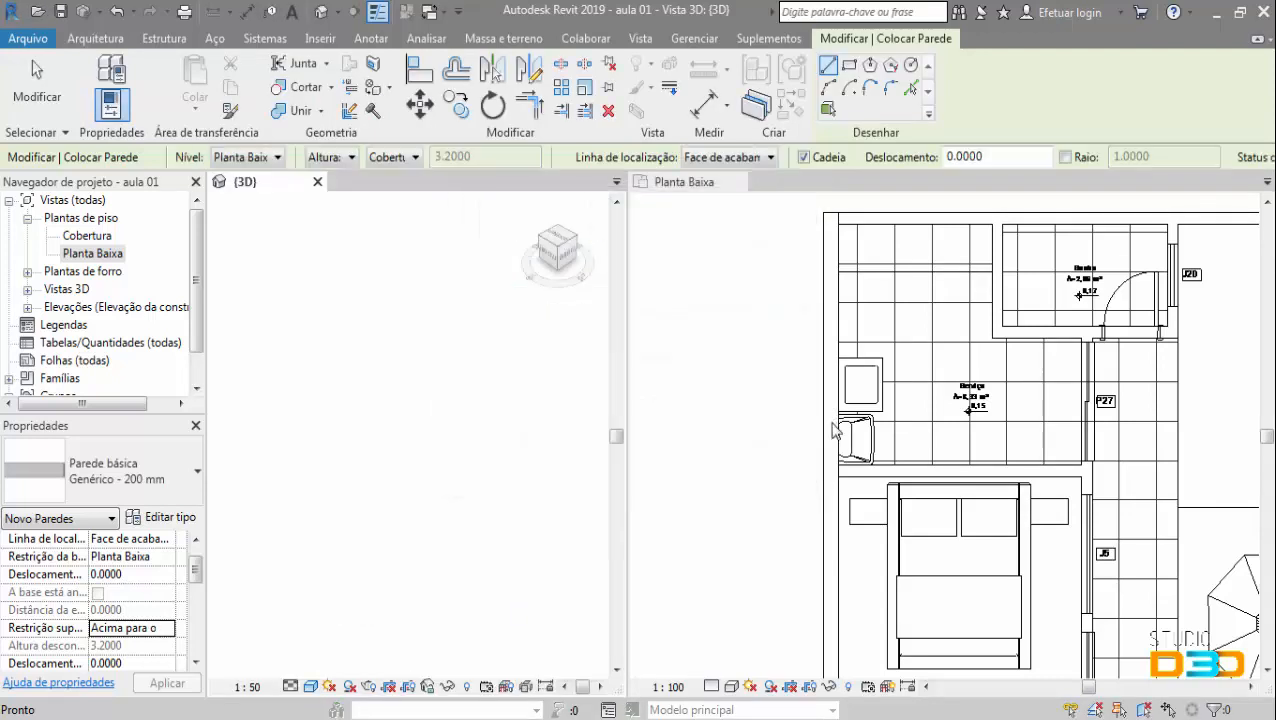
- Leave the Wall tool, select the new side wall and check its run along the plan down to its lower end
scroll(794, 545, "down", 2)
middle_click_drag(832, 588, 826, 416)
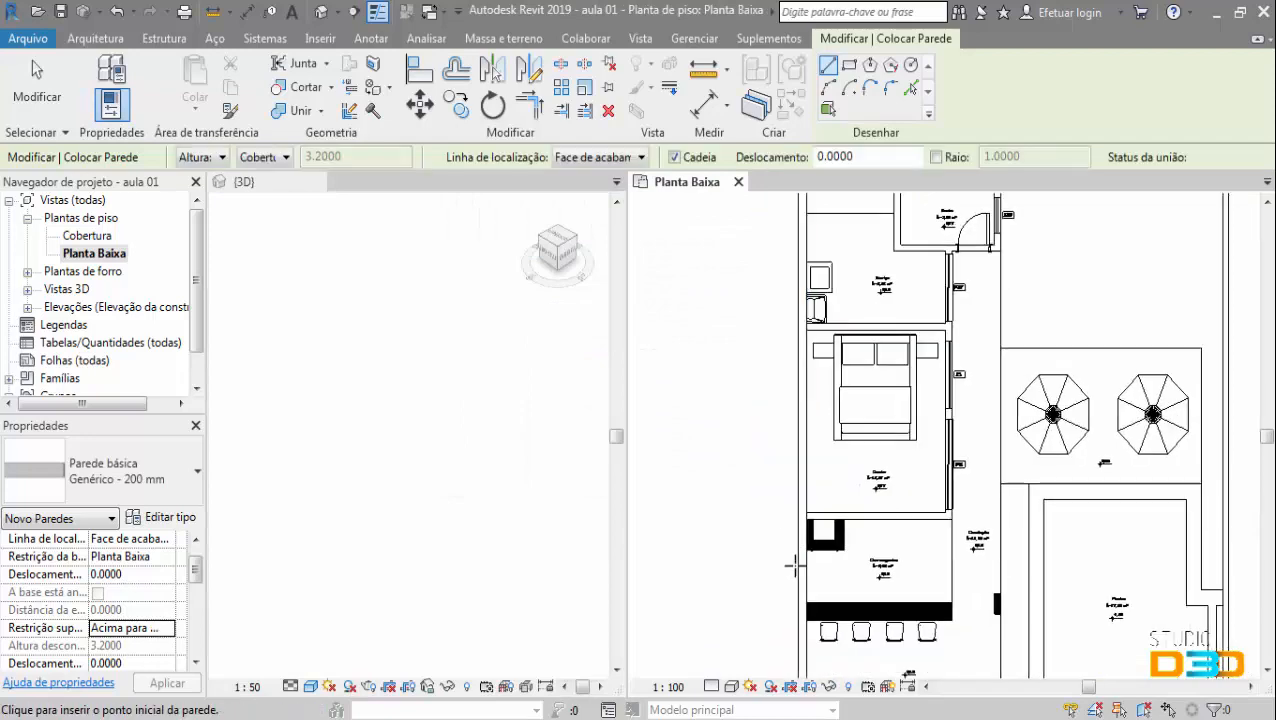
scroll(797, 565, "up", 2)
key("Escape")
key("Escape")
left_click(800, 588)
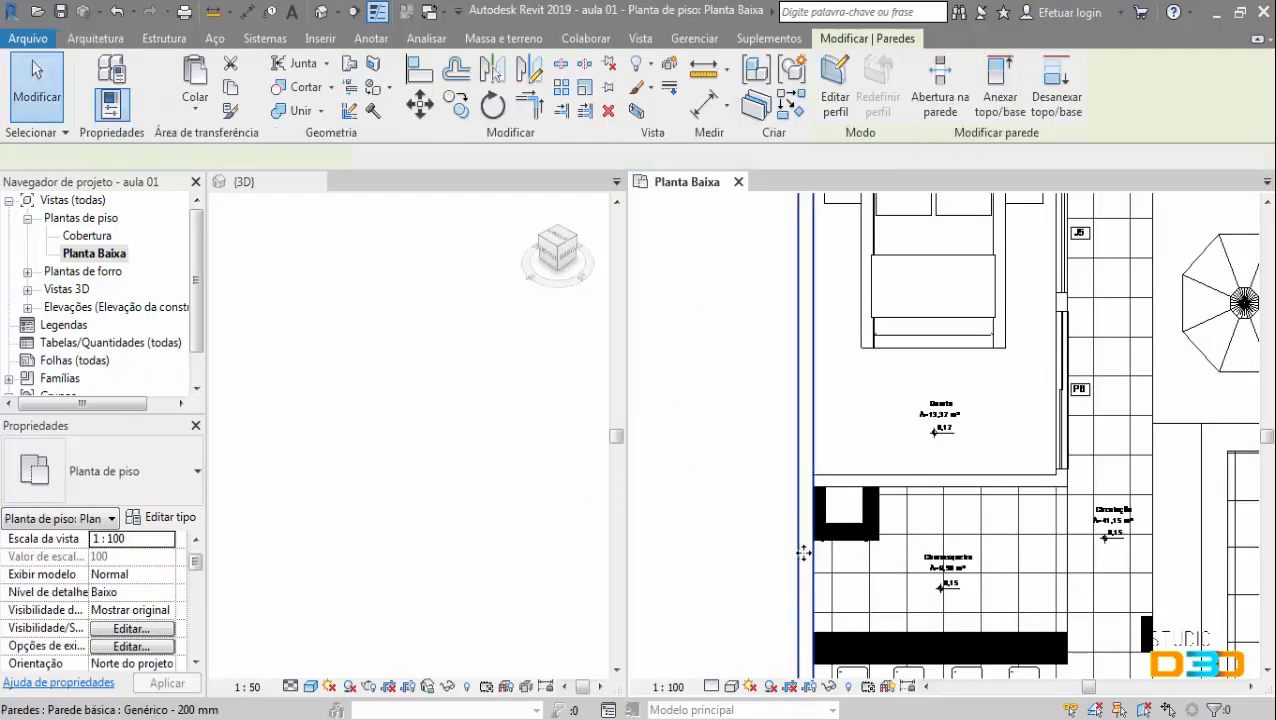
middle_click_drag(770, 589, 730, 468)
scroll(893, 576, "down", 2)
middle_click_drag(898, 577, 882, 395)
middle_click_drag(844, 583, 838, 369)
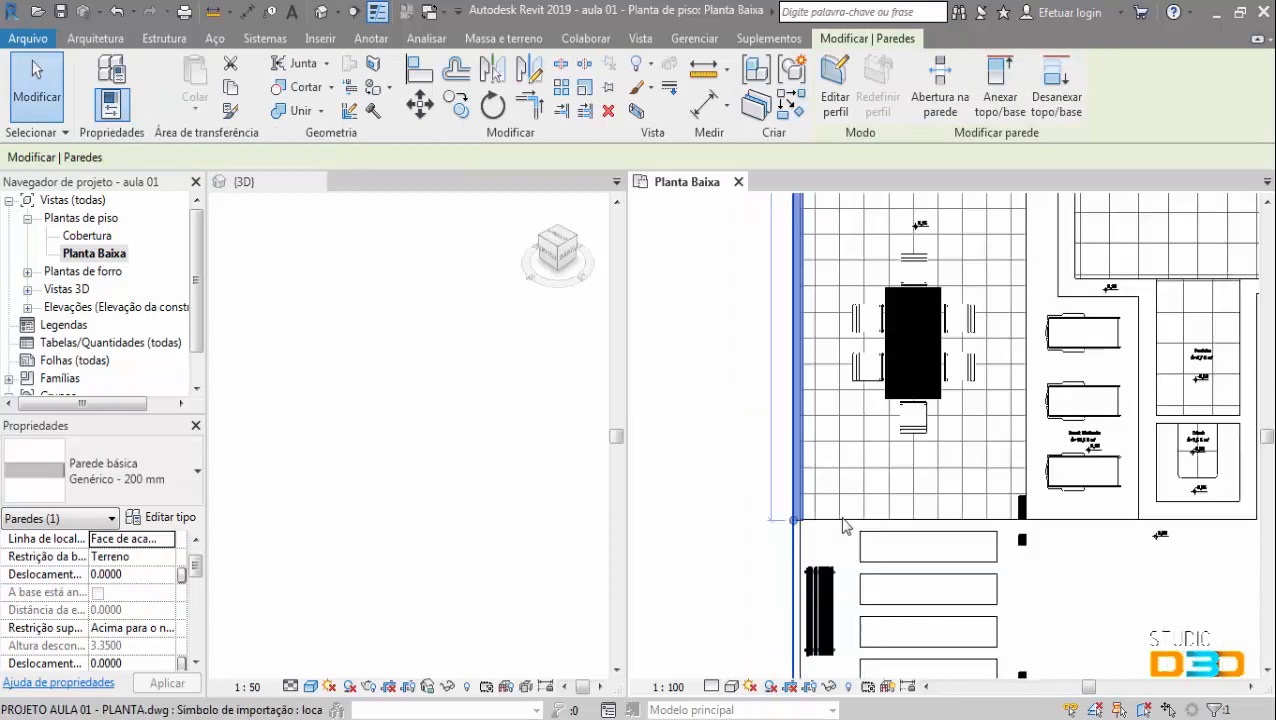
- Reapply the Sombreado visual style to the 3D view and clear the wall selection
left_click(310, 688)
left_click(311, 686)
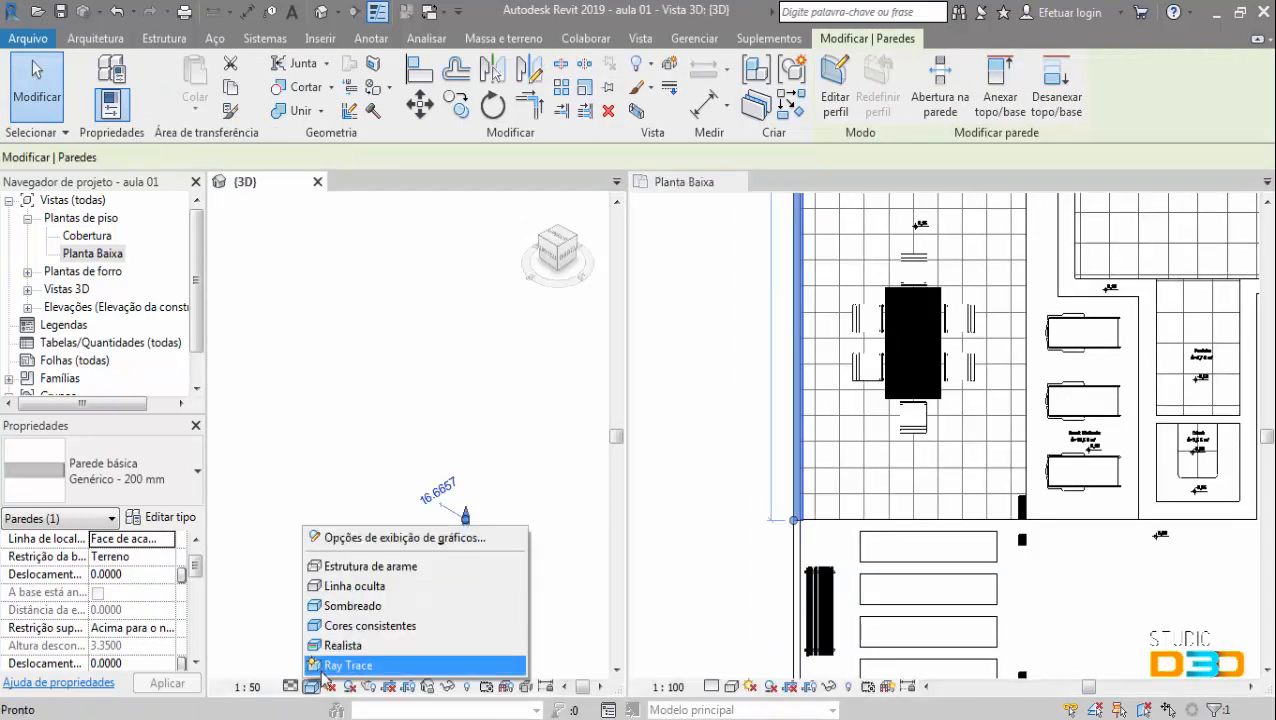
left_click(349, 606)
key("Escape")
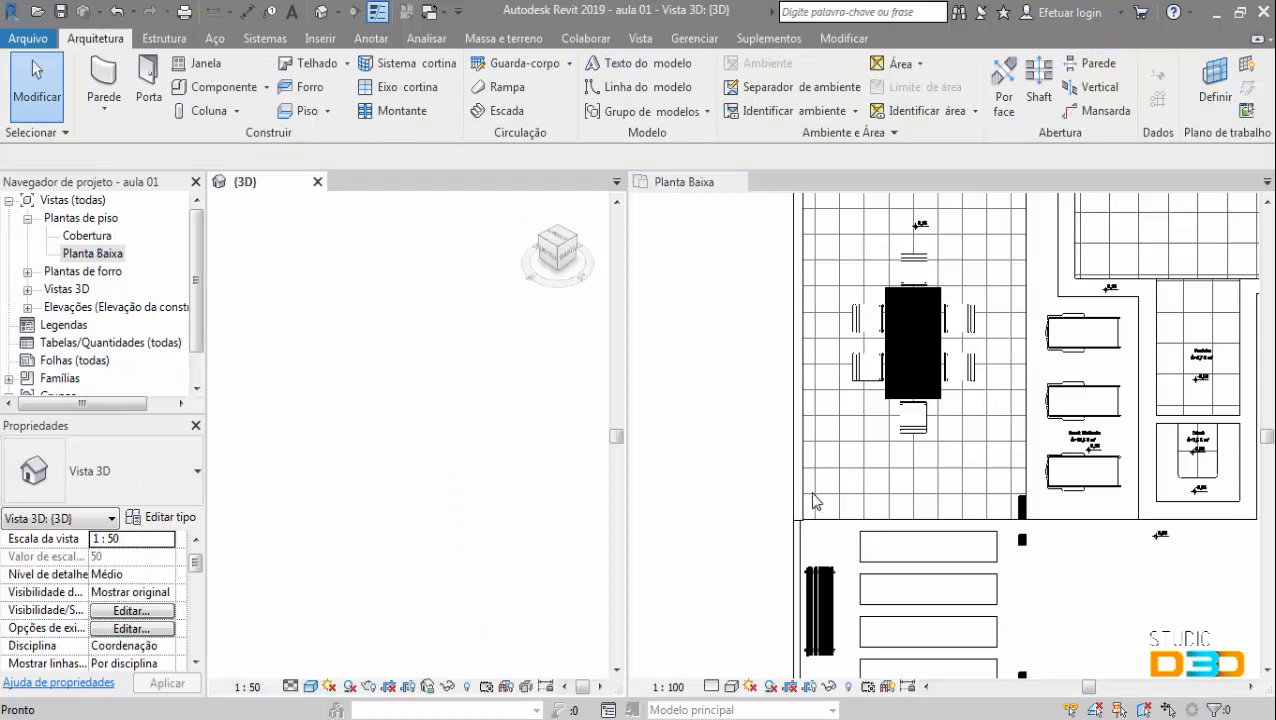
- Compare the new wall's thickness with the imported wall lines at its lower end
left_click(791, 495)
scroll(791, 503, "up", 2)
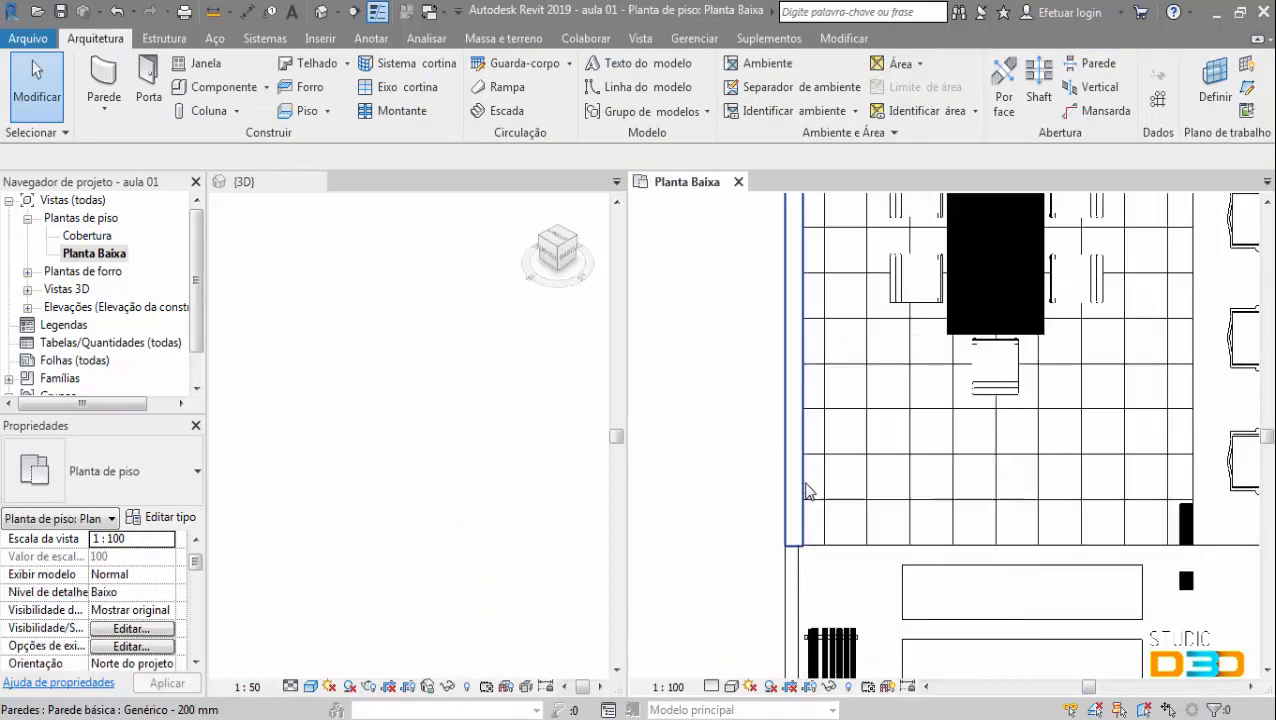
scroll(806, 490, "up", 1)
scroll(880, 462, "down", 1)
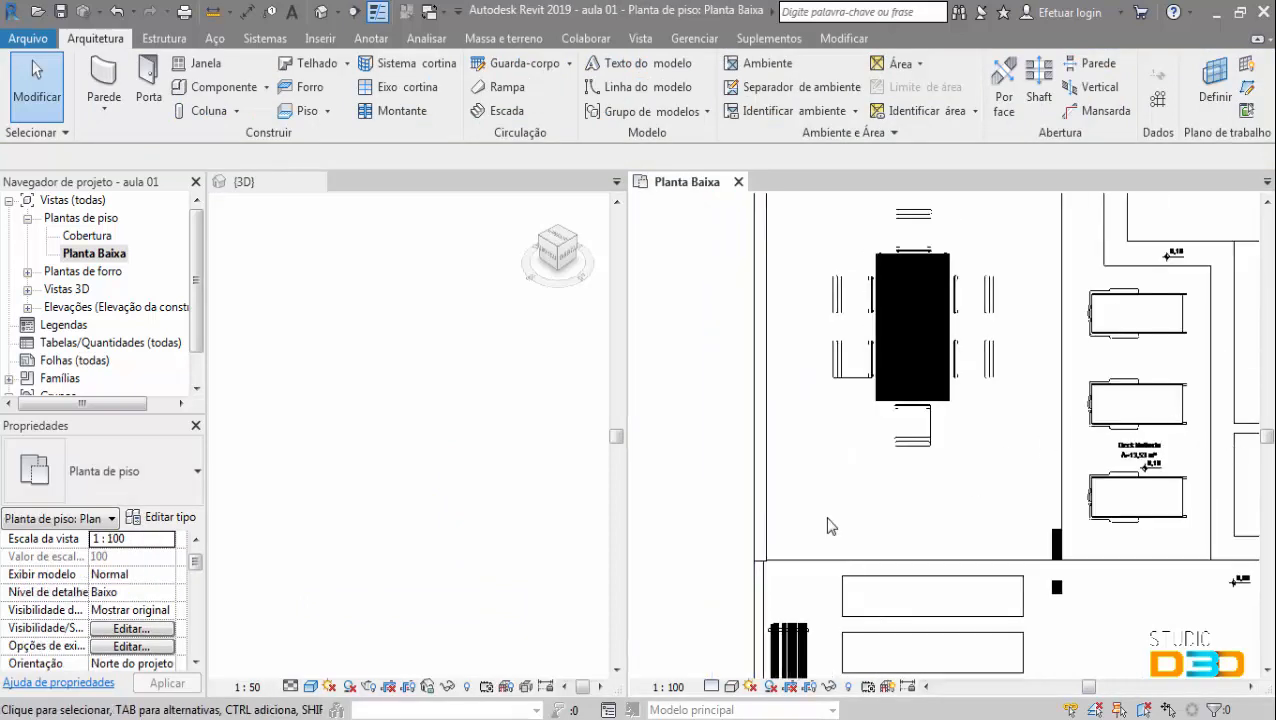
scroll(762, 520, "up", 2)
- Duplicate the side wall's Genérico - 200 mm type under the name parede detalhada - 150 mm
left_click(766, 518)
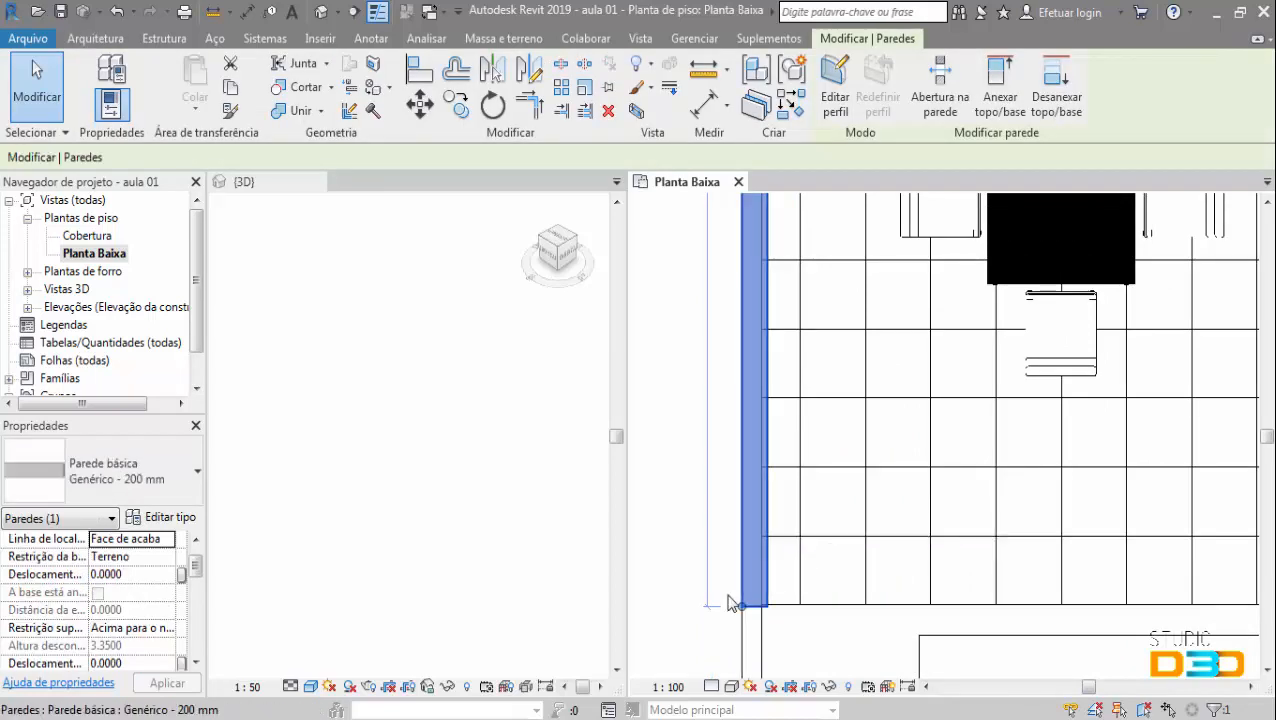
left_click(167, 519)
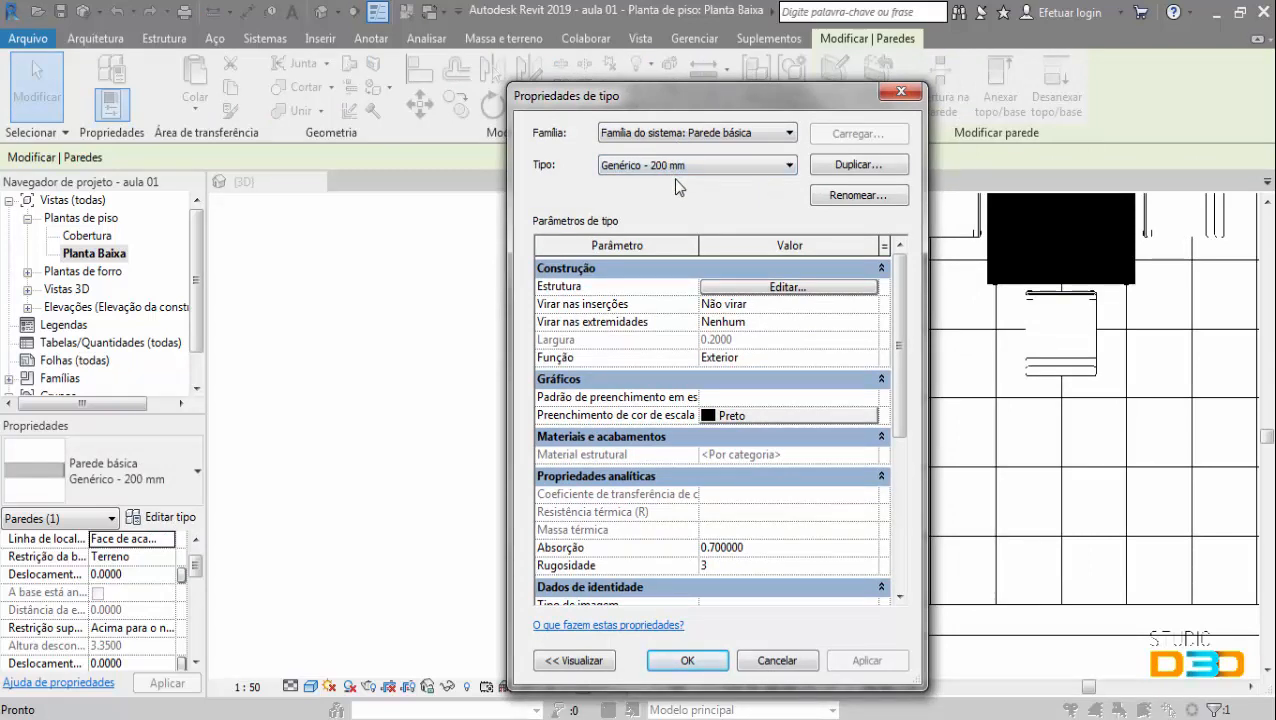
left_click(858, 165)
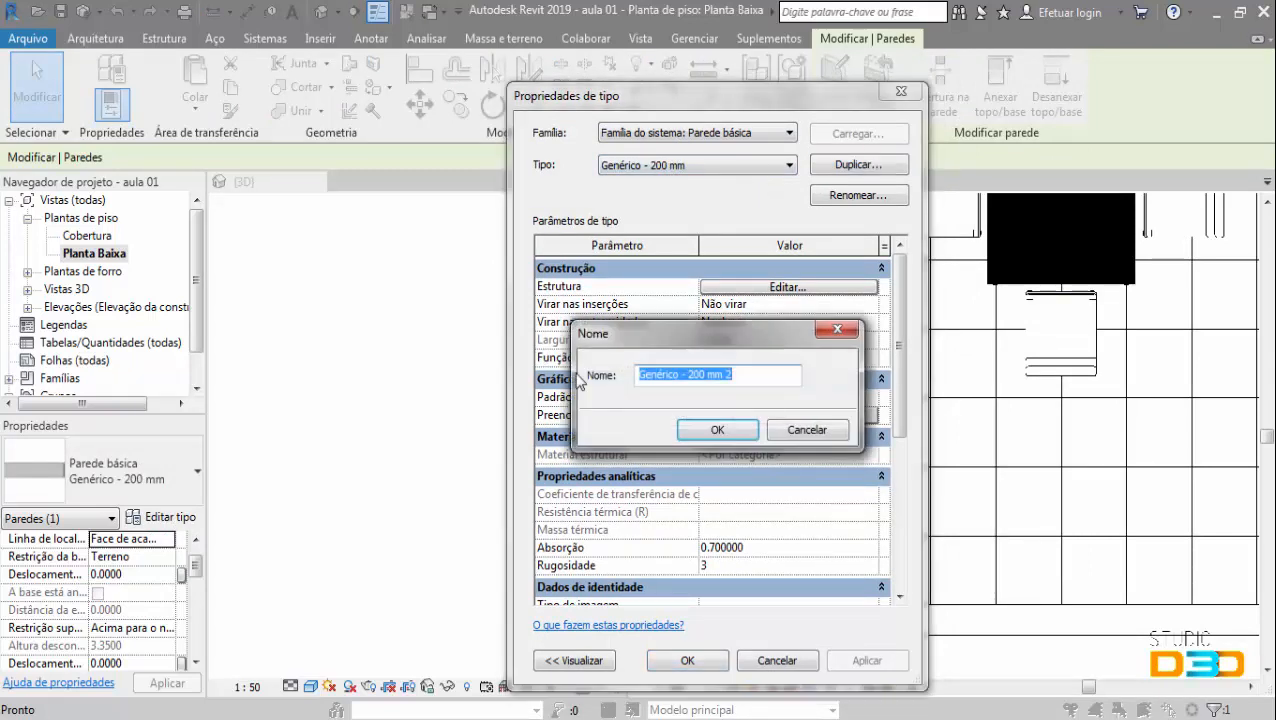
left_click_drag(672, 348, 703, 388)
left_click(781, 387)
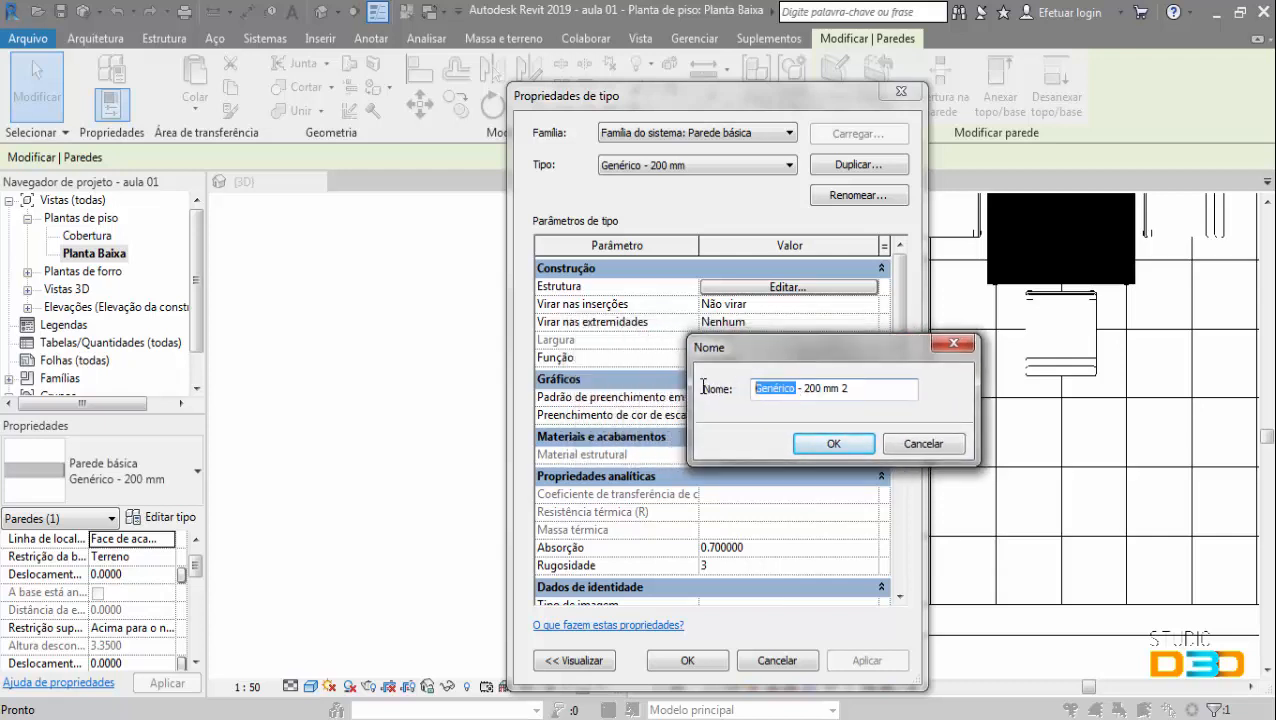
type("parede b")
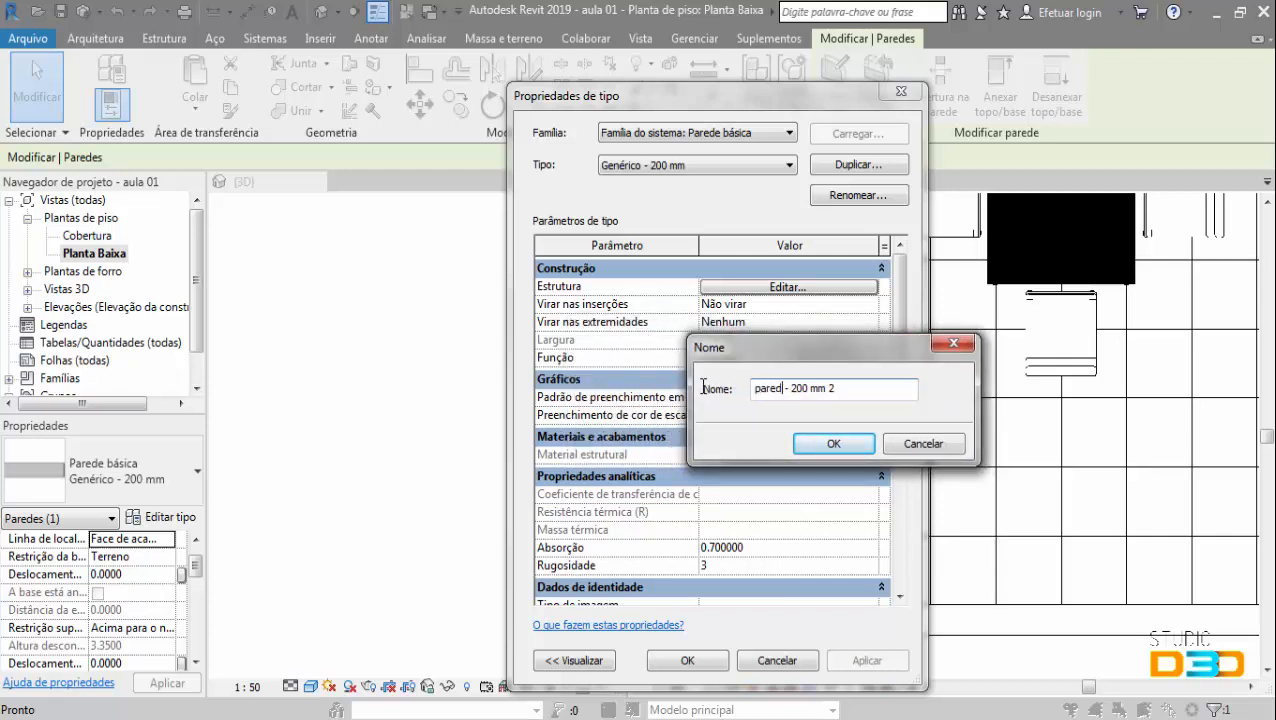
type("a")
key("BackSpace")
key("BackSpace")
type("de")
type("talhada")
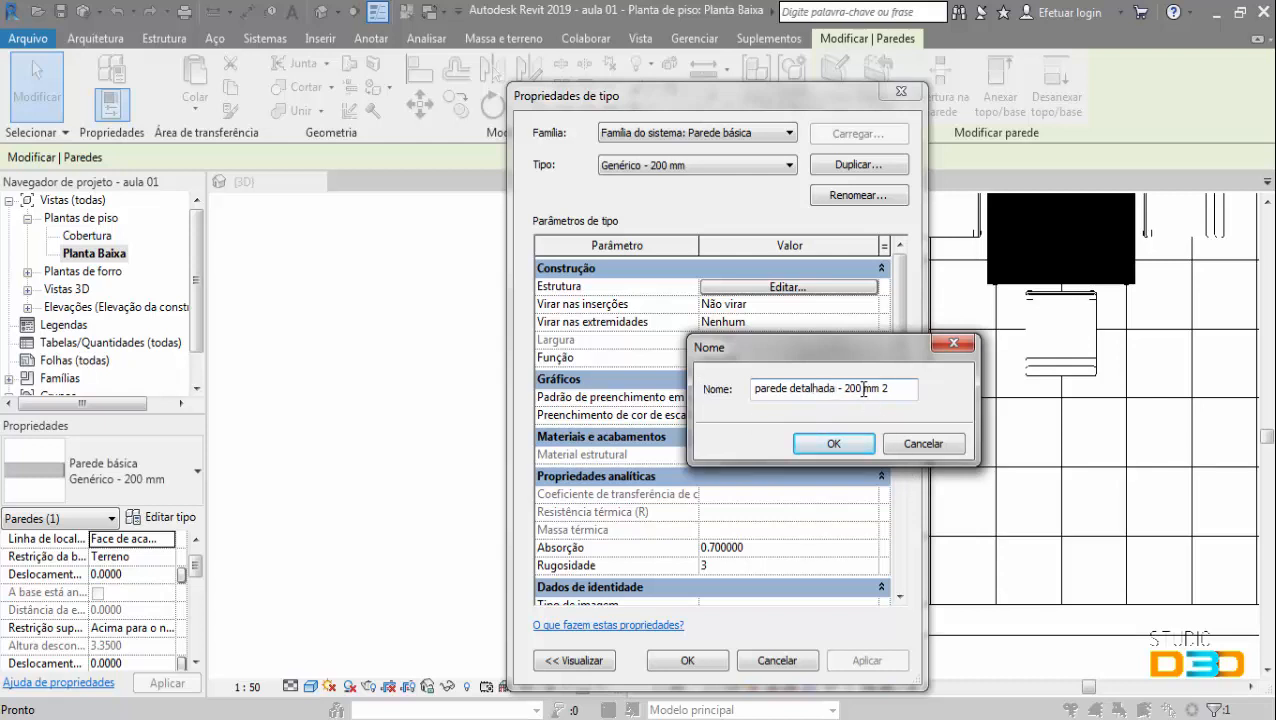
left_click(860, 389)
key("BackSpace")
key("BackSpace")
key("BackSpace")
type("150")
left_click(889, 388)
key("BackSpace")
key("BackSpace")
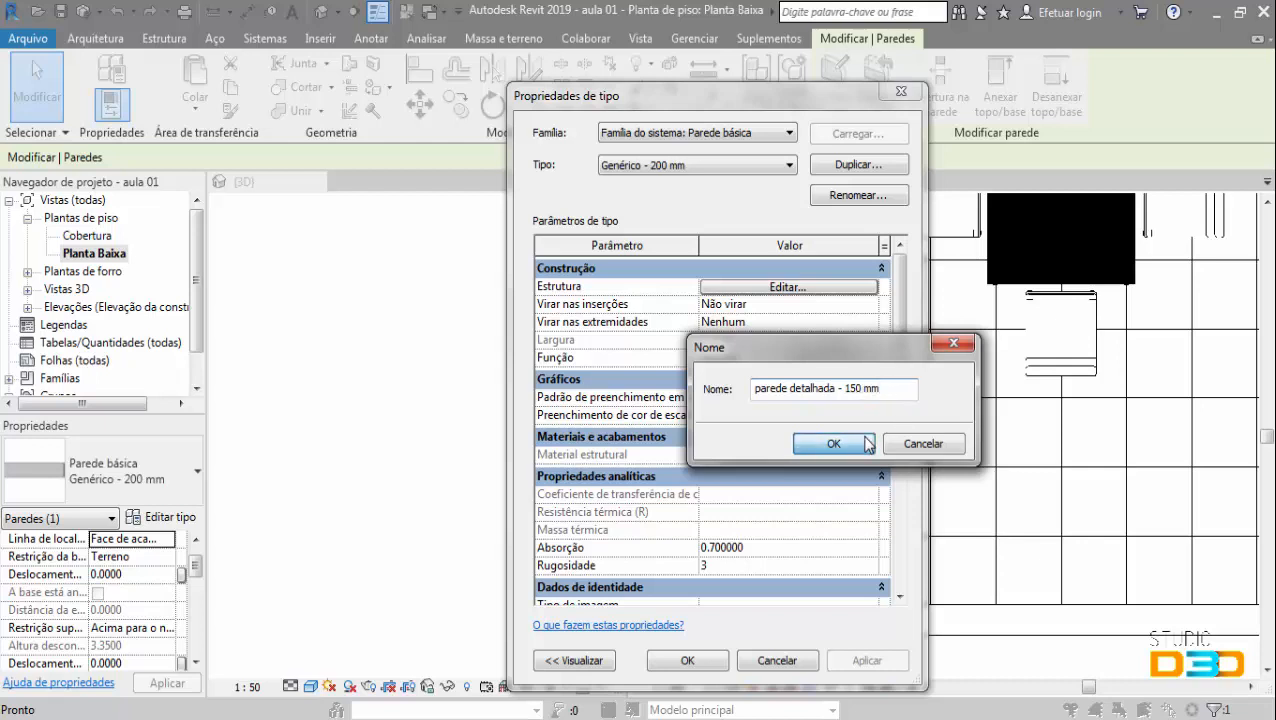
left_click(867, 444)
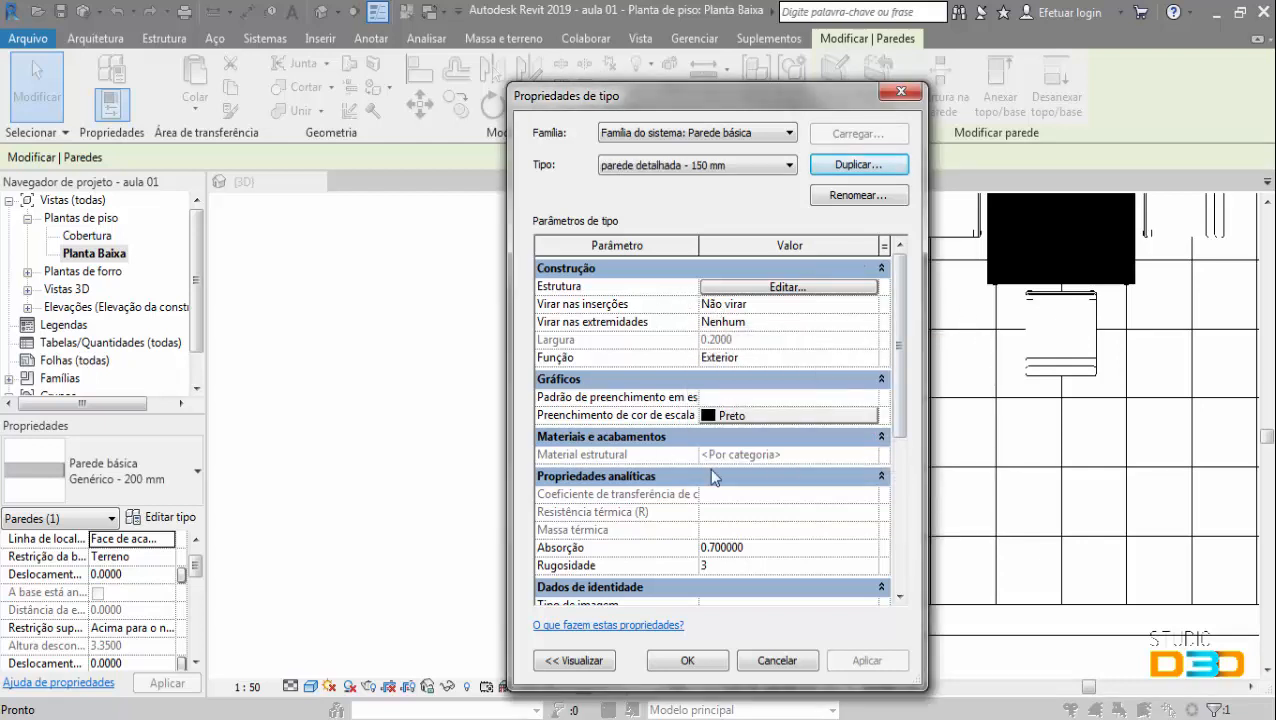
left_click(869, 422)
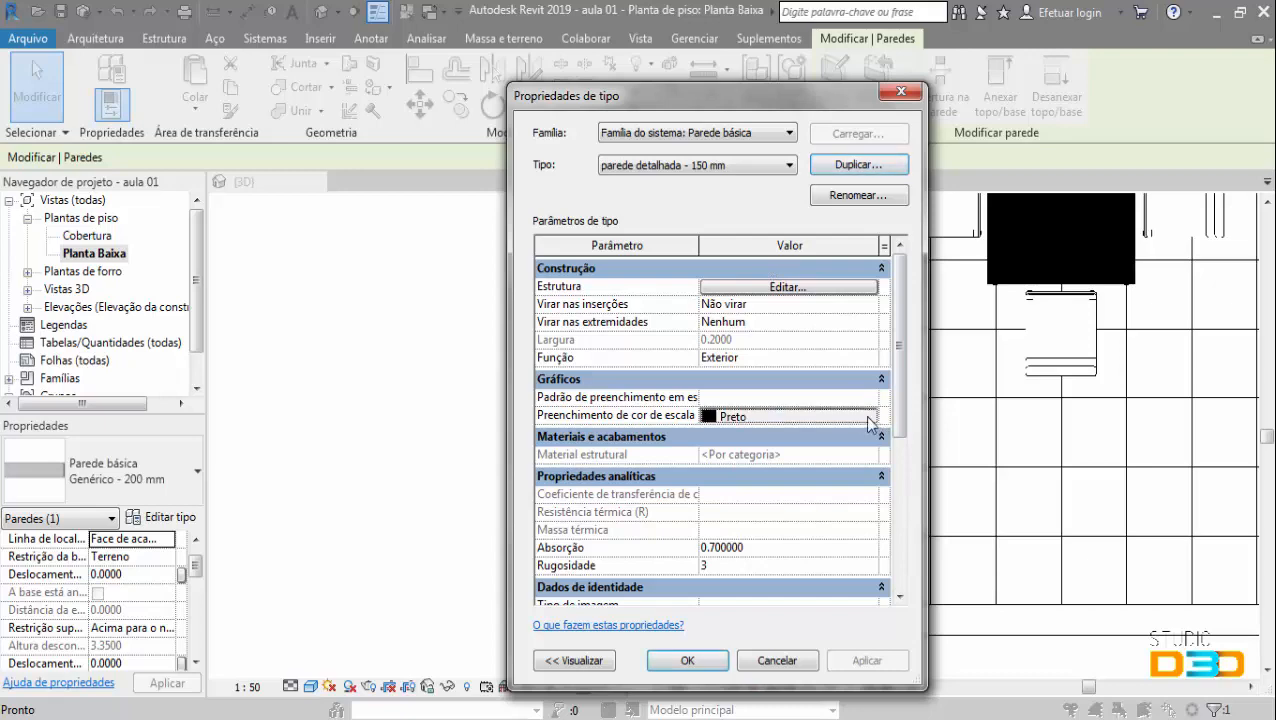
left_click(930, 198)
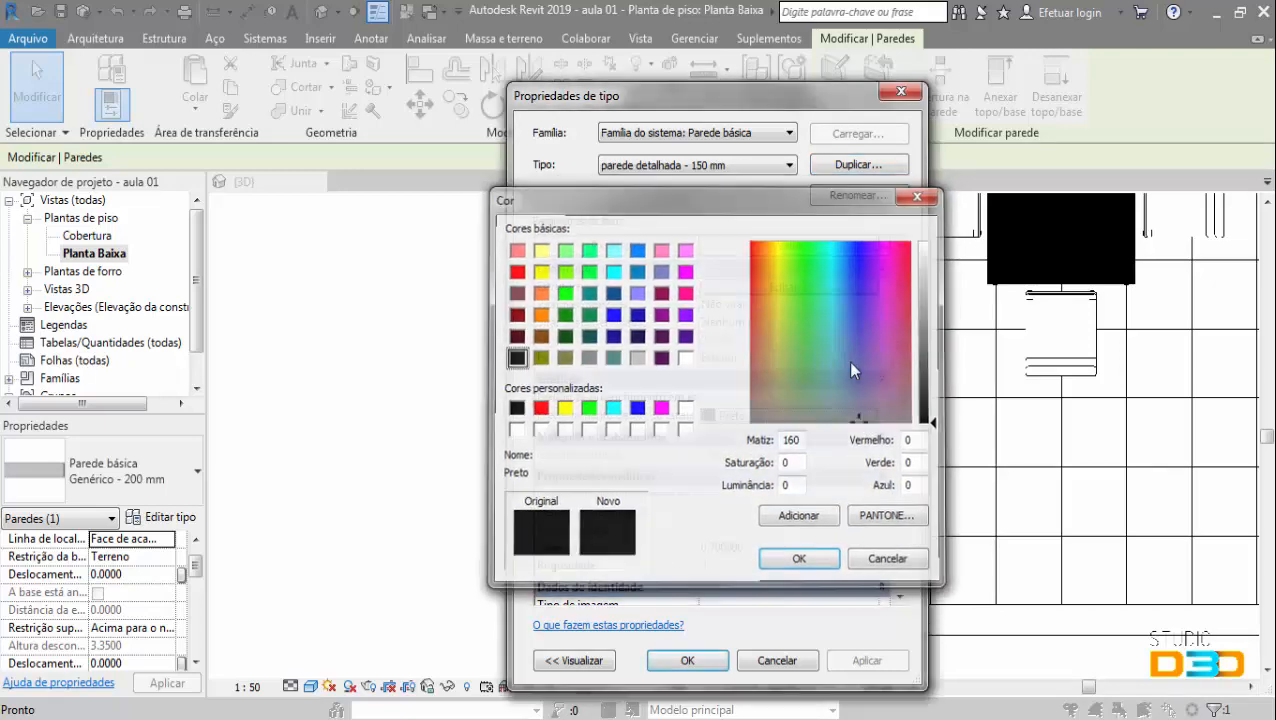
scroll(900, 390, "down", 4)
scroll(890, 360, "up", 4)
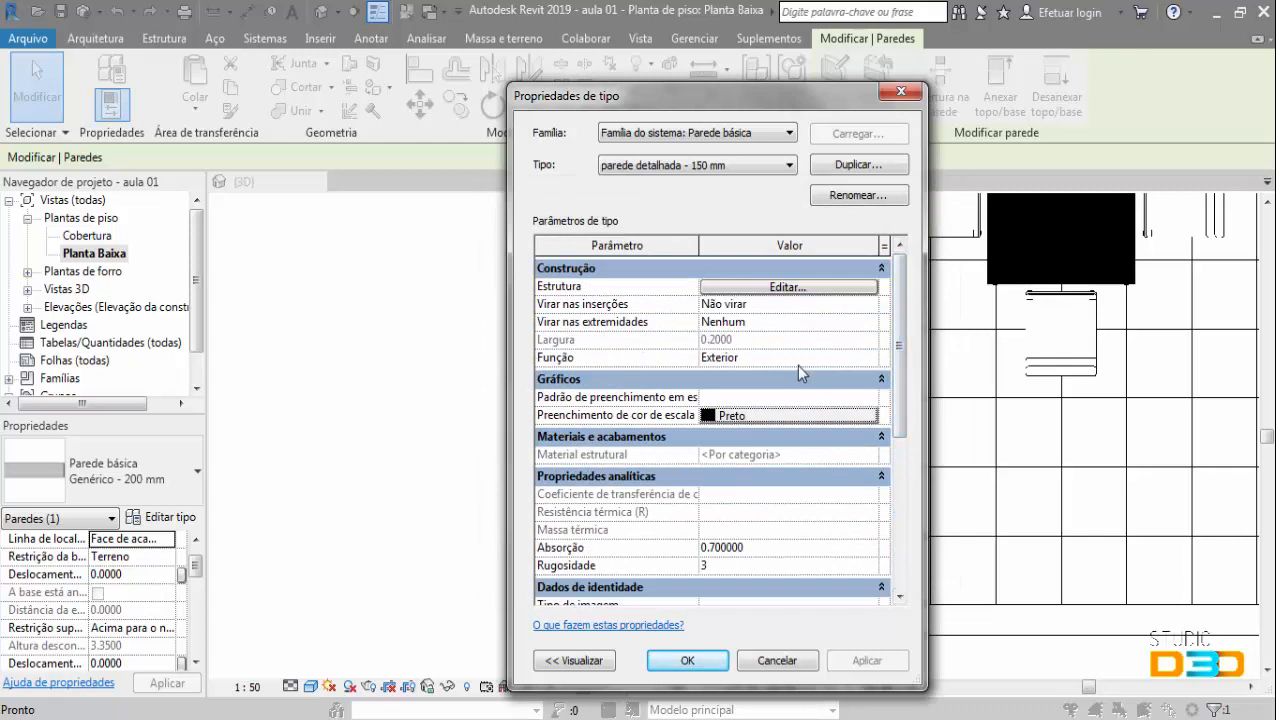
- Set the Rugosidade of the parede detalhada - 150 mm type to 6
left_click(729, 567)
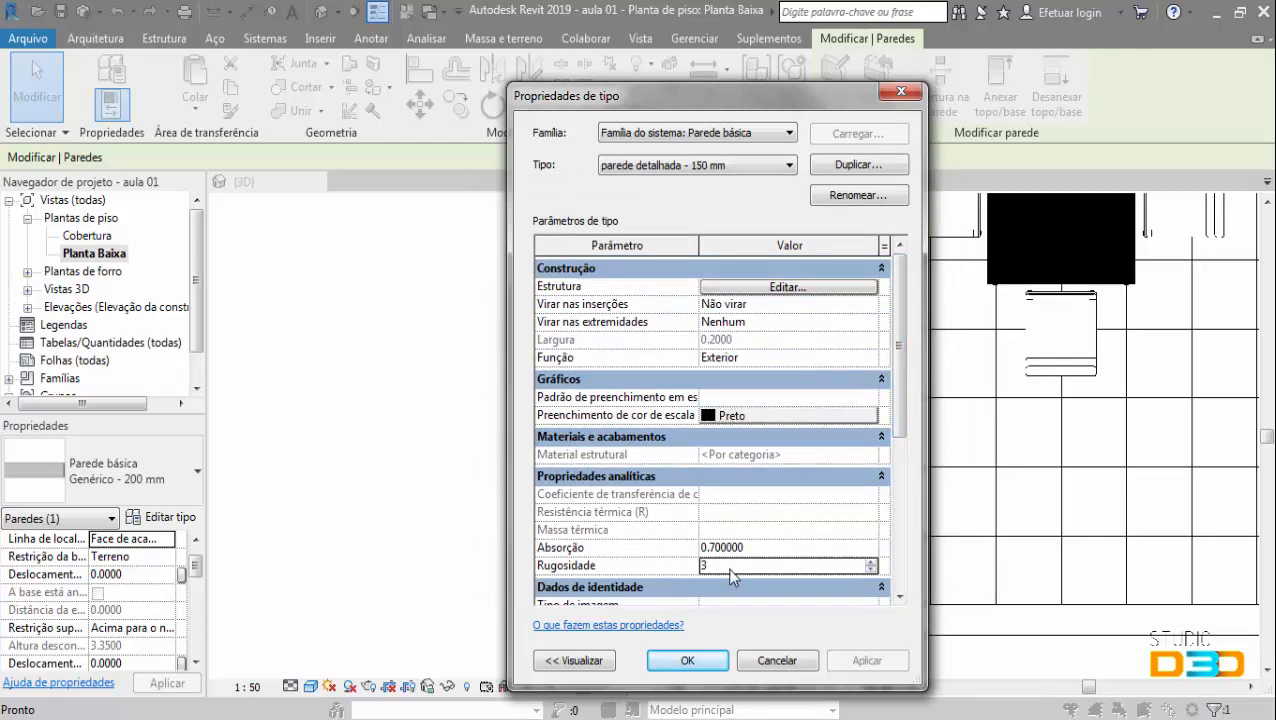
left_click(871, 563)
left_click(871, 563)
left_click(871, 563)
left_click(871, 563)
left_click(840, 565)
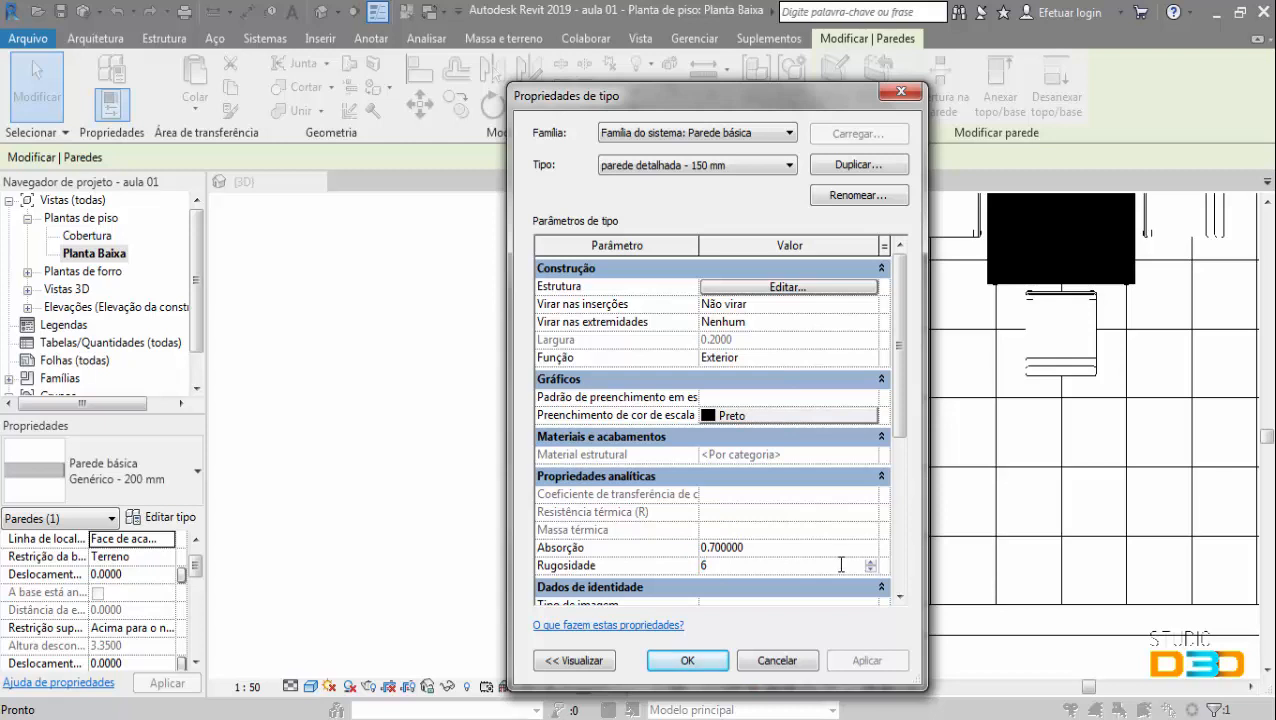
- Set the thickness of the Estrutura [1] layer in the parede detalhada - 150 mm assembly to 0.11
left_click(803, 553)
left_click(779, 568)
left_click(787, 287)
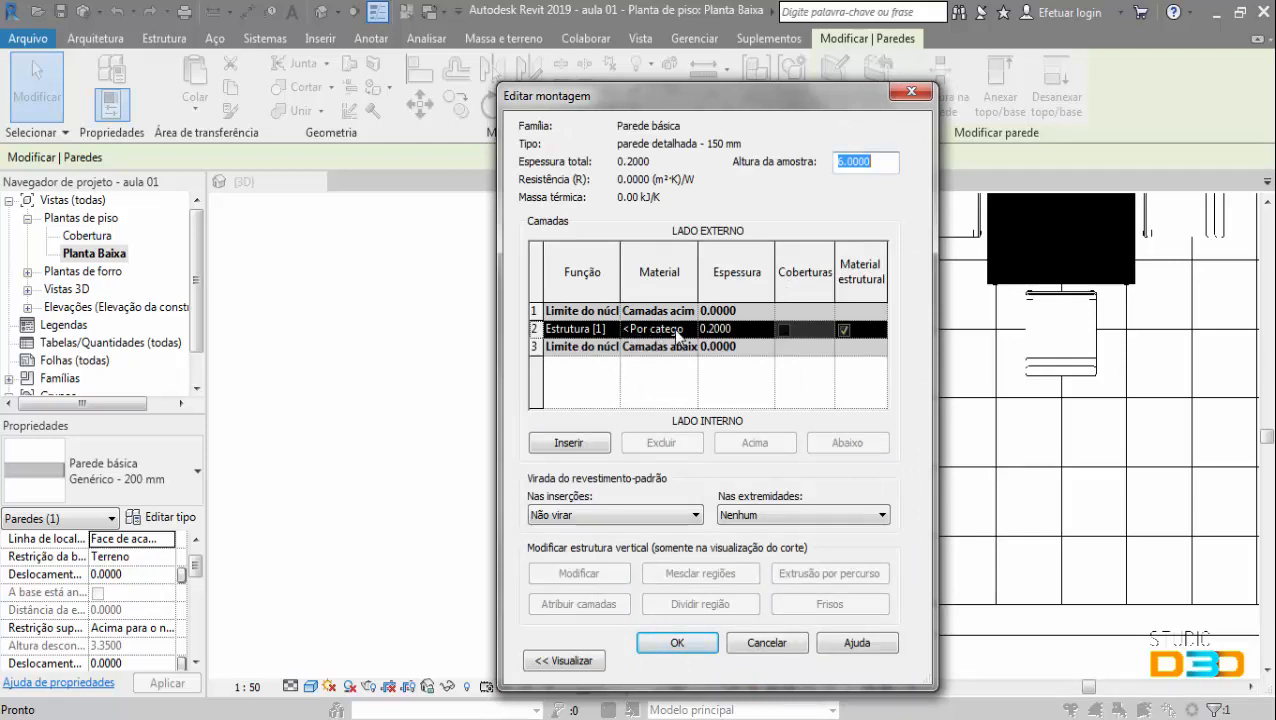
left_click(719, 329)
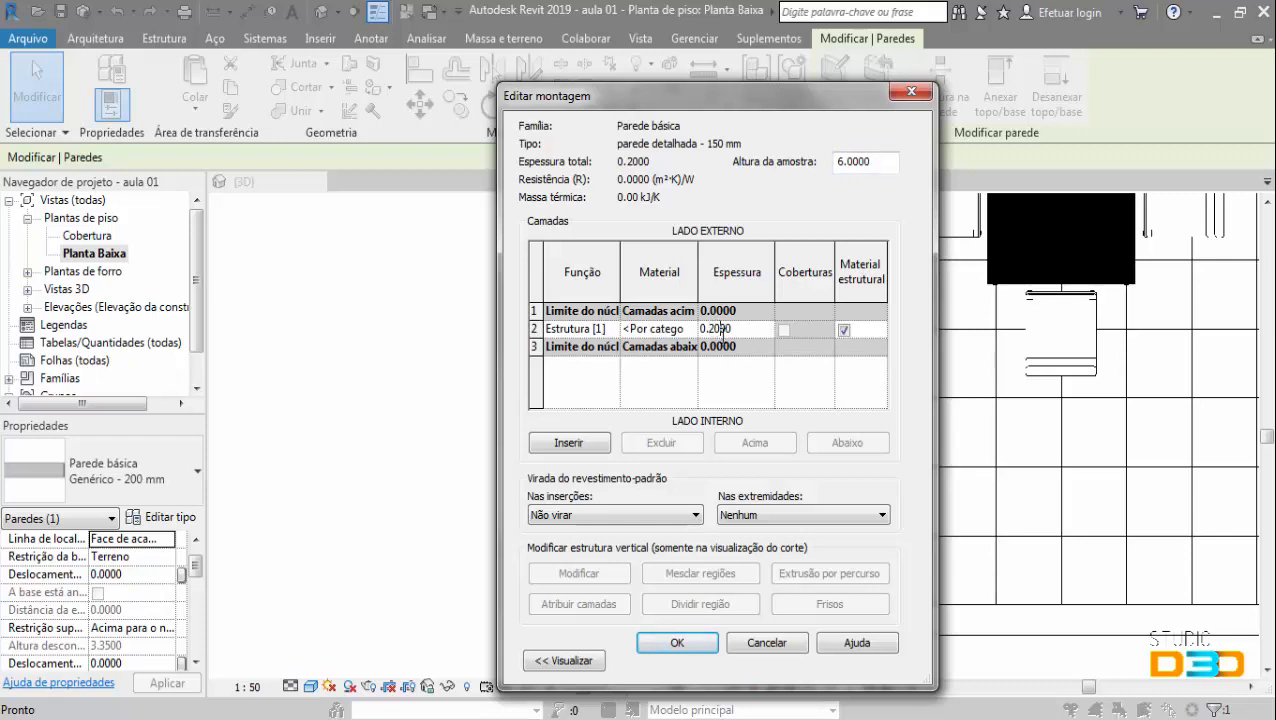
key("BackSpace")
key("BackSpace")
type("15")
- Search the project materials for tijolo and choose Tijolo, Comum for the Estrutura [1] layer
left_click(675, 328)
left_click(691, 330)
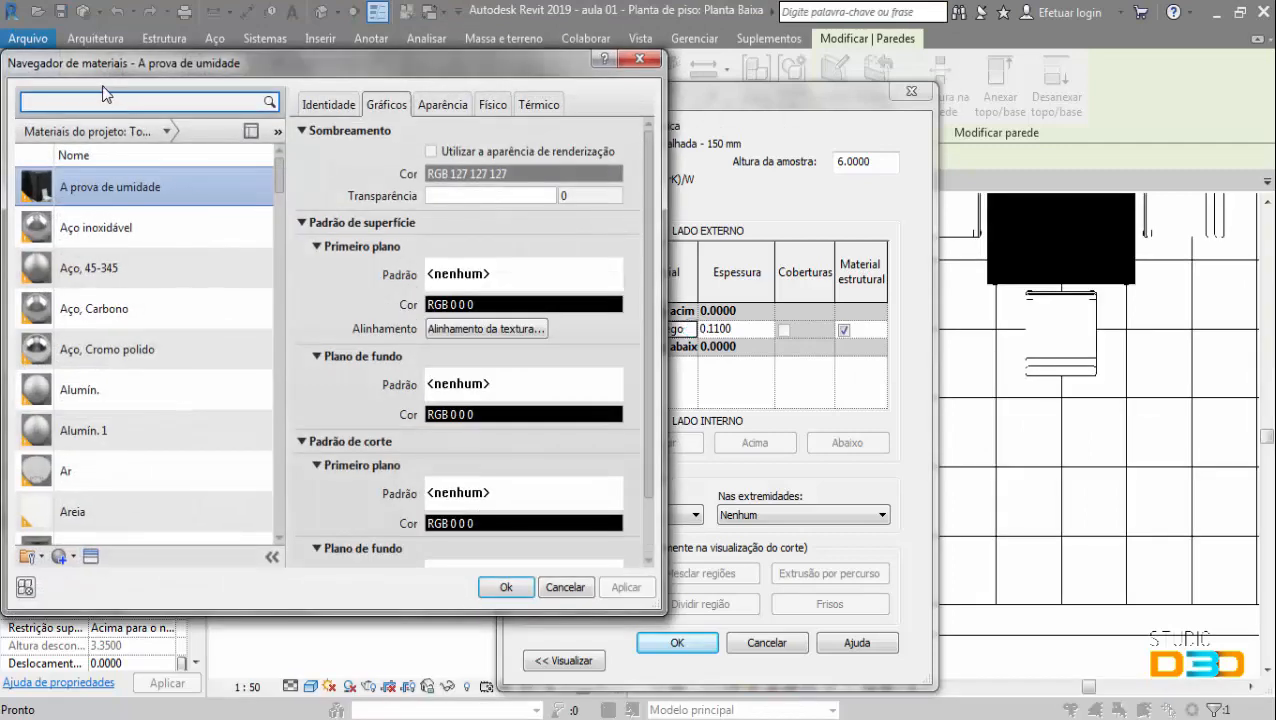
left_click(133, 99)
type("ti")
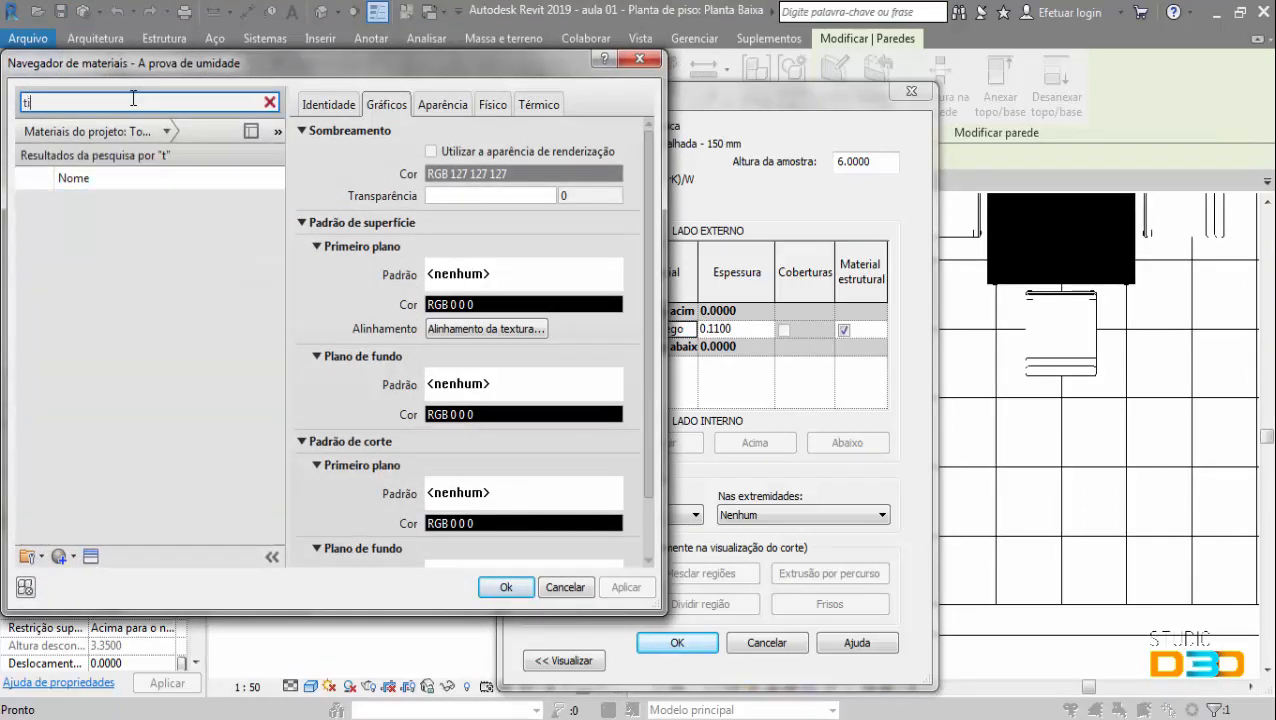
type("jolo")
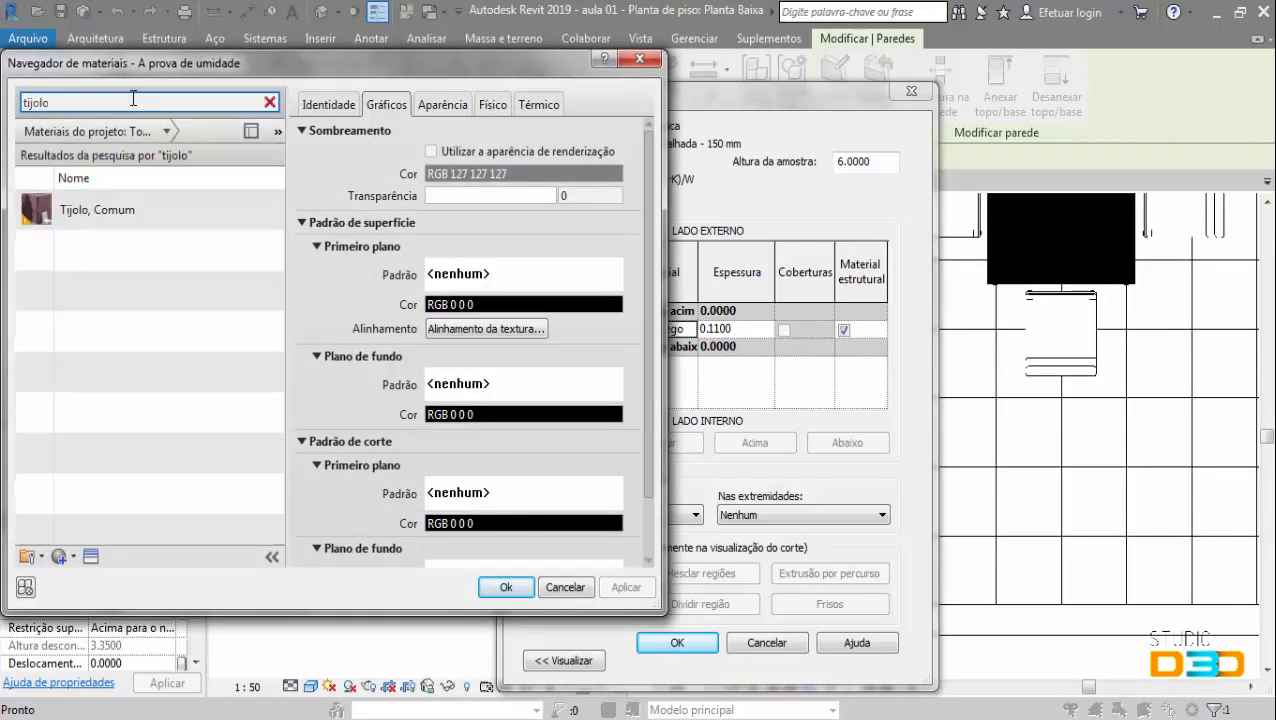
left_click(130, 203)
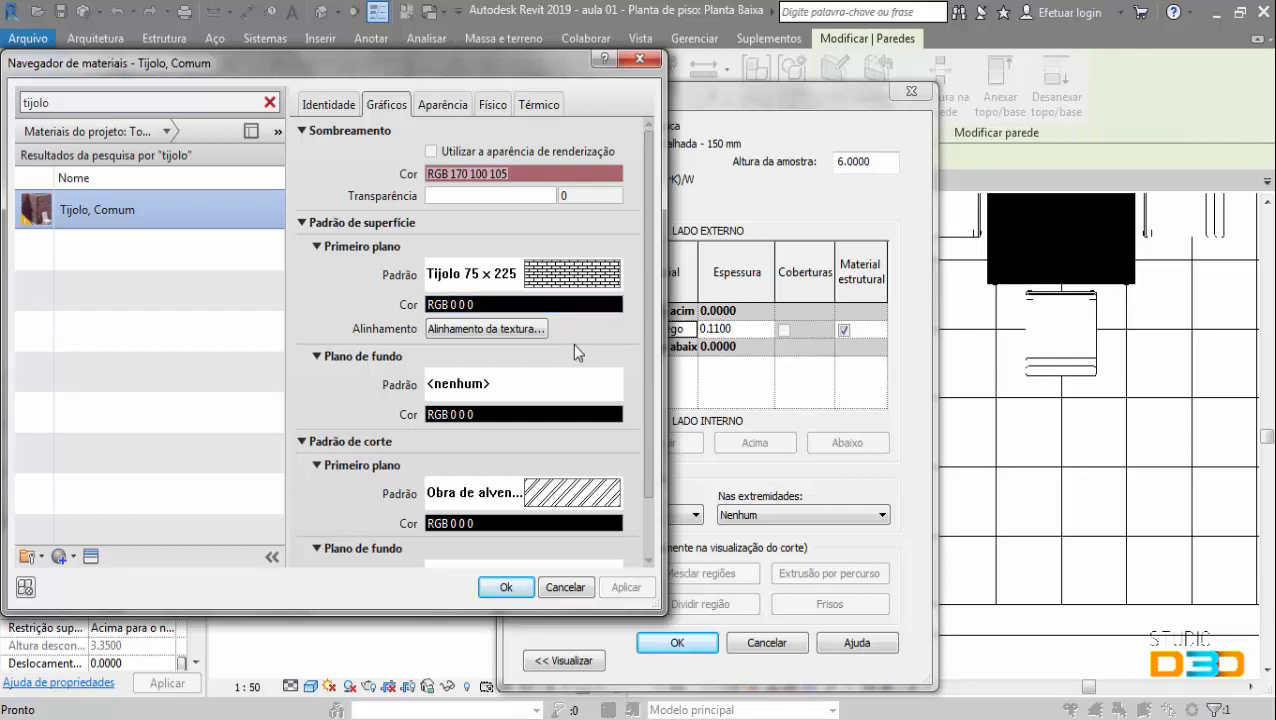
- Set the surface background pattern of the Tijolo, Comum material to Preenchimento sólido
mouse_move(645, 343)
left_mouse_down()
mouse_move(652, 413)
mouse_move(658, 358)
left_mouse_up()
left_click(485, 390)
left_click(437, 300)
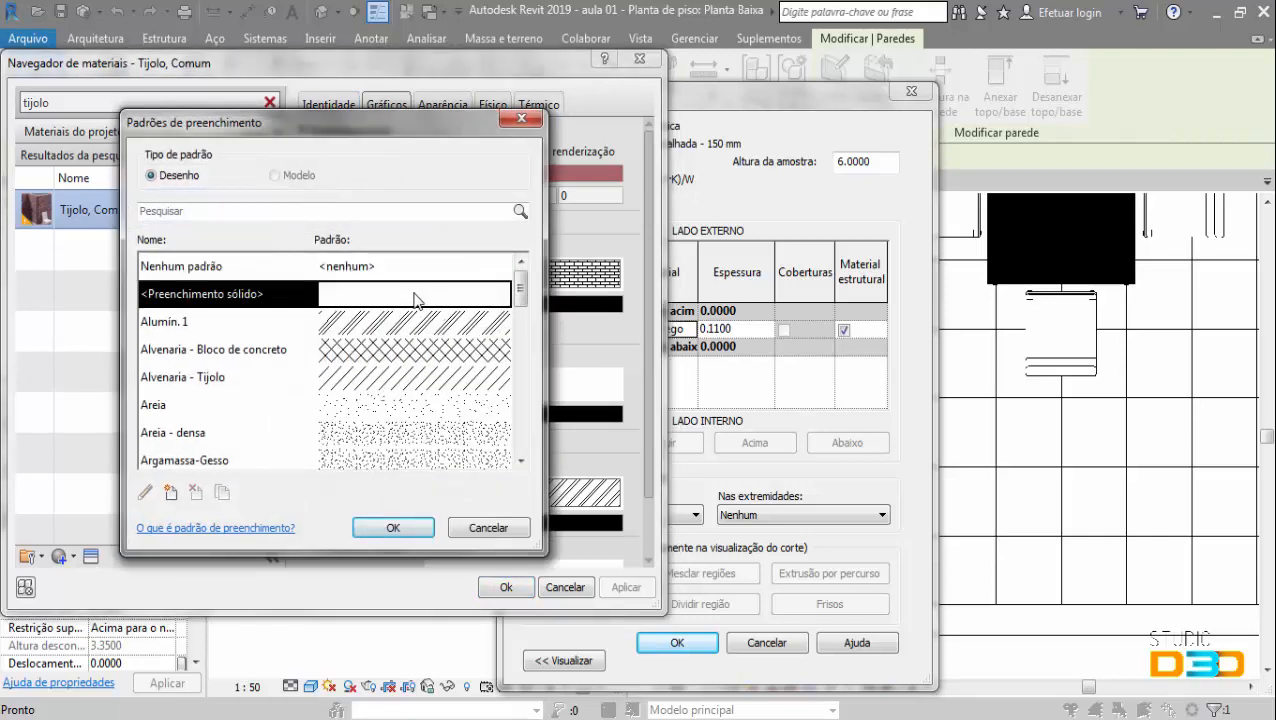
left_click(405, 528)
- Set the surface background pattern color of Tijolo, Comum to RGB 220 220 220
left_click(553, 417)
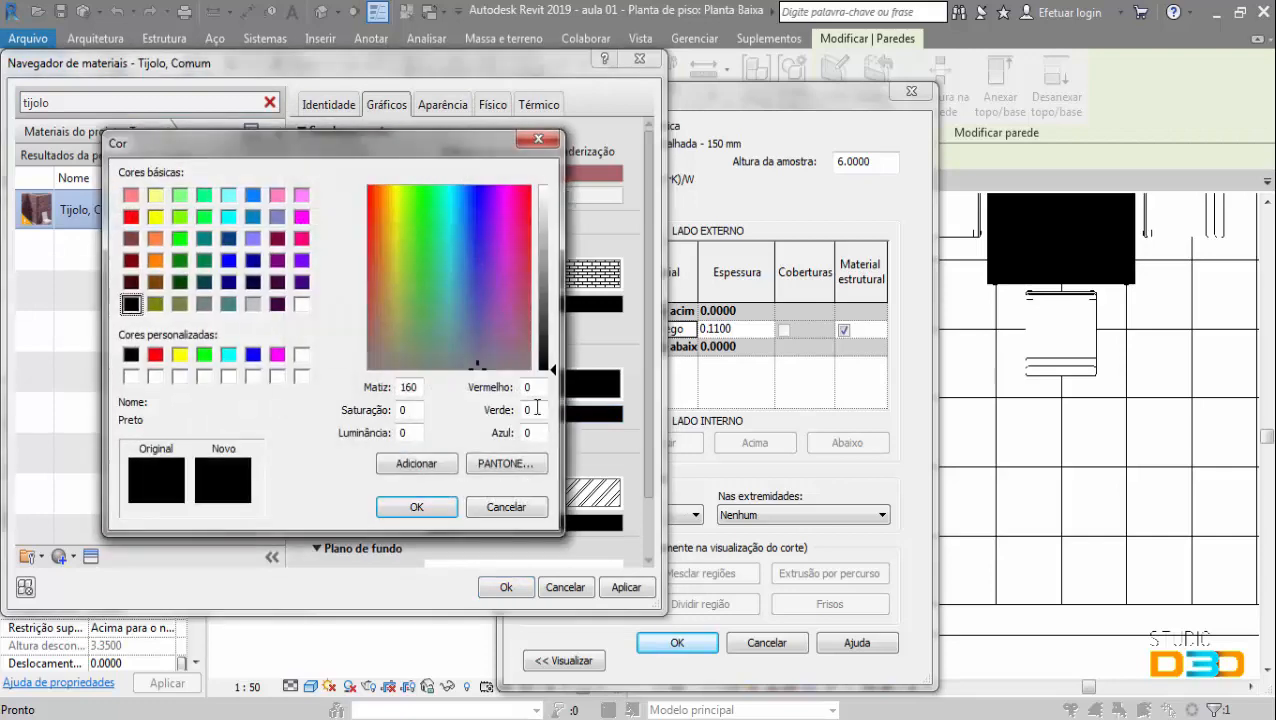
left_click(204, 305)
left_click(416, 507)
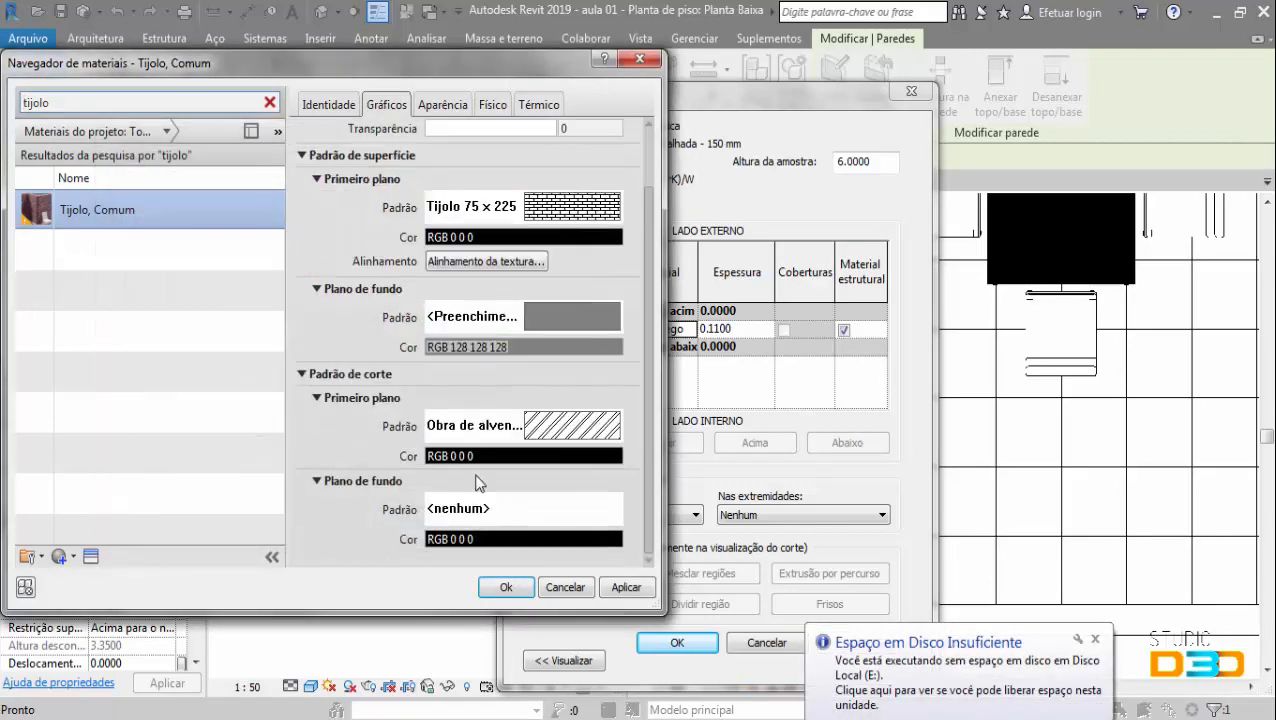
left_click(513, 345)
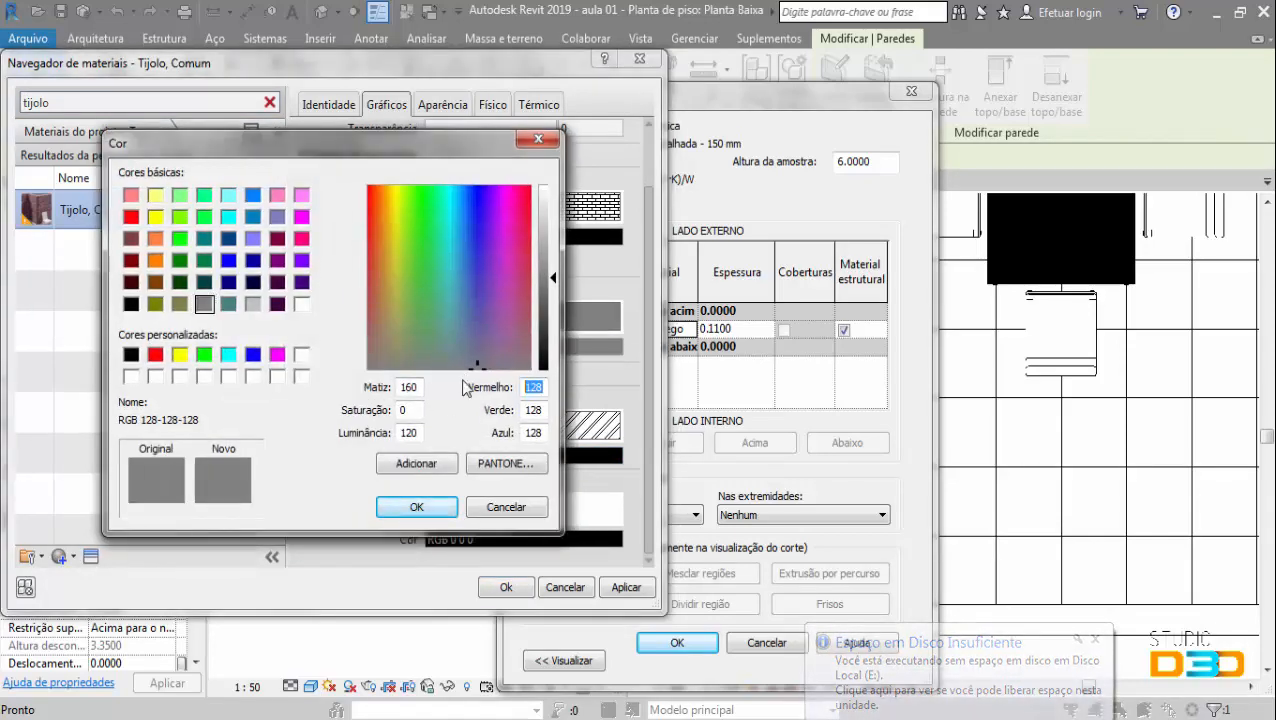
type("220")
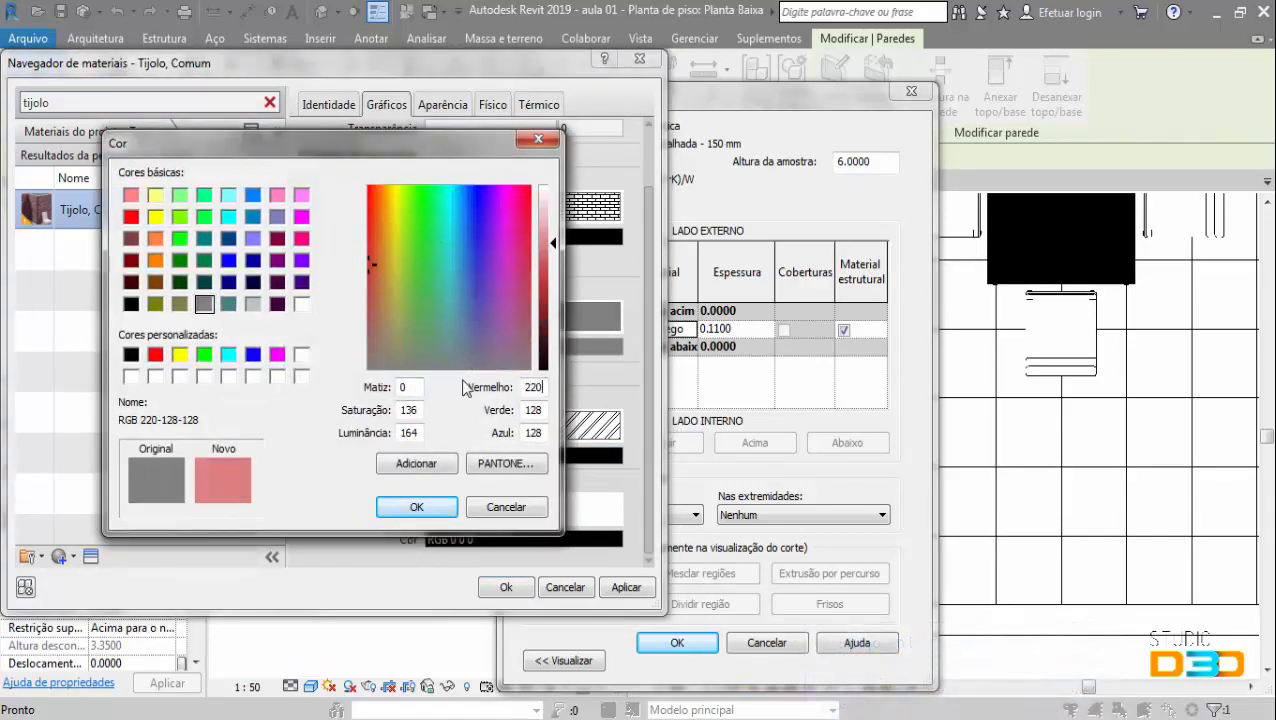
key("Tab")
type("220")
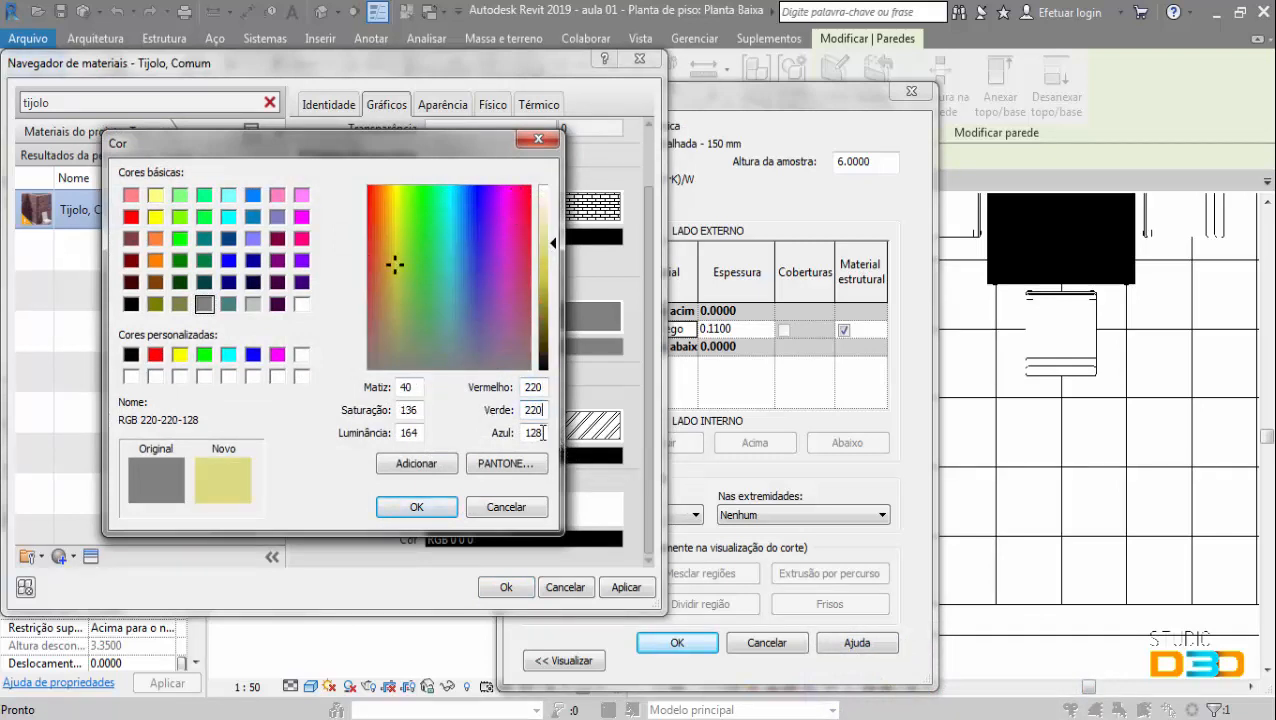
key("Tab")
type("220")
left_click(418, 507)
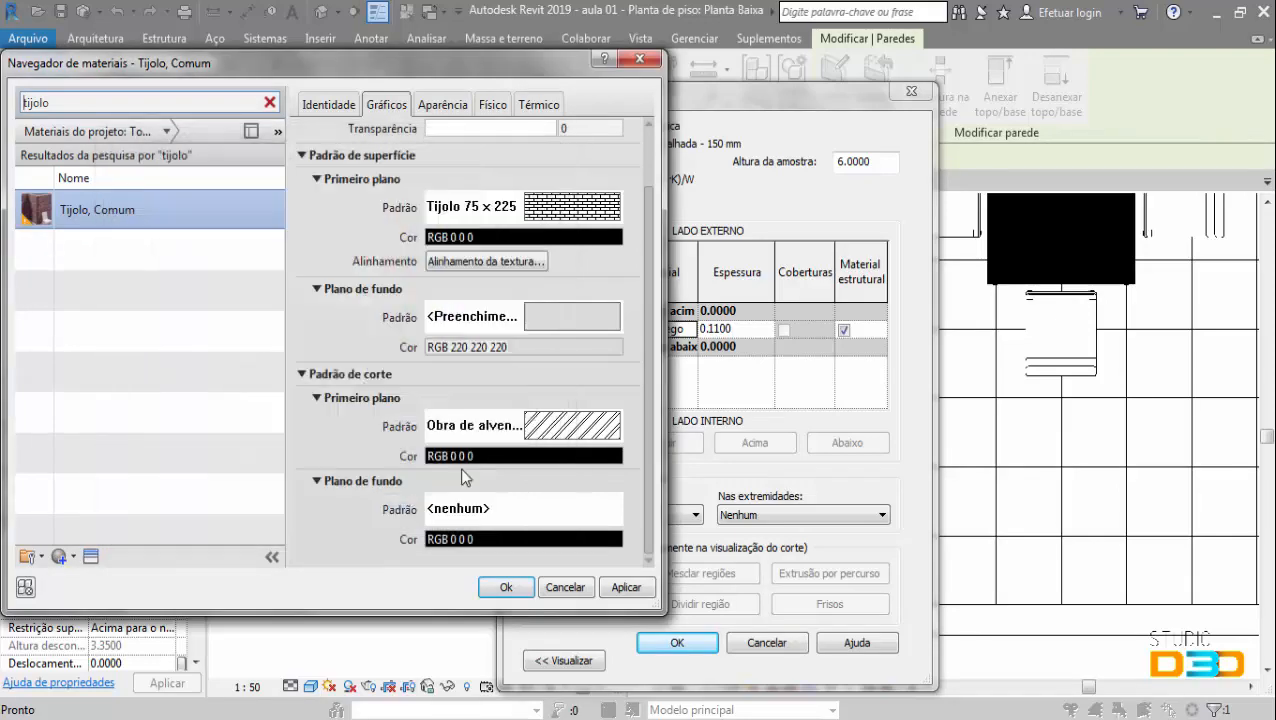
- Set the cut foreground pattern color of Tijolo, Comum to RGB 220 220 220
left_click(498, 456)
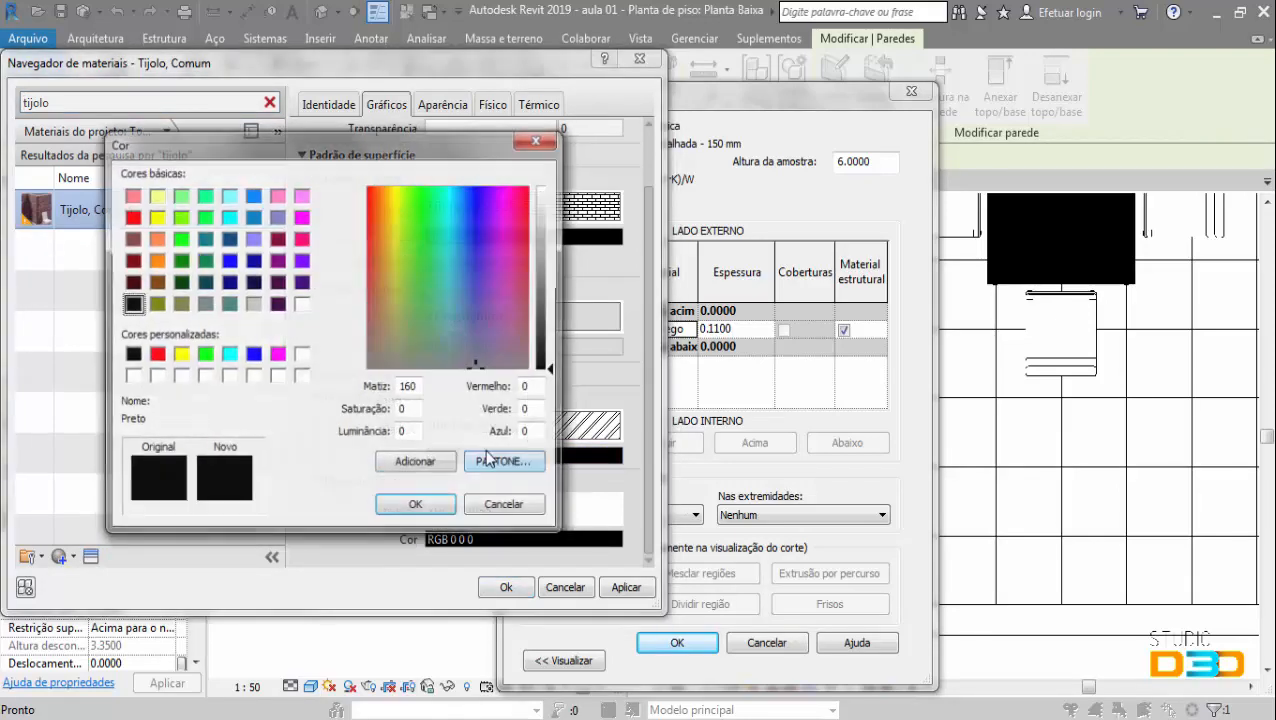
left_click(253, 304)
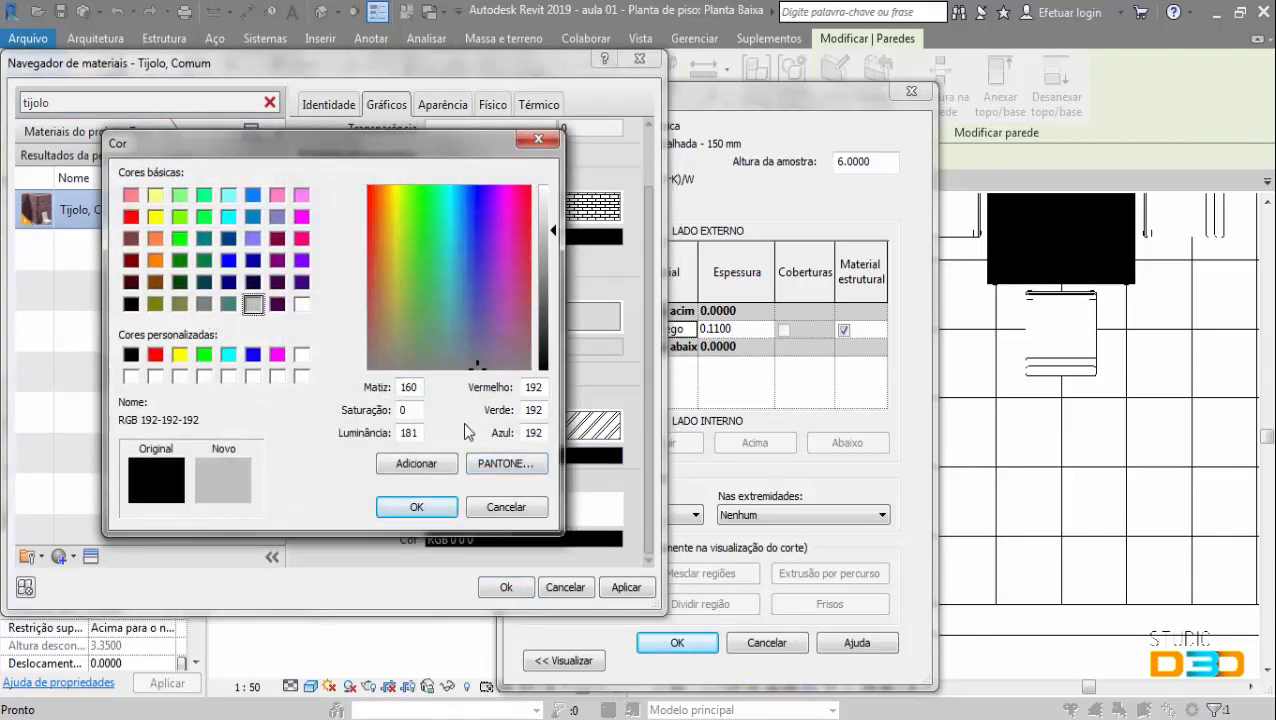
double_click(534, 387)
type("220")
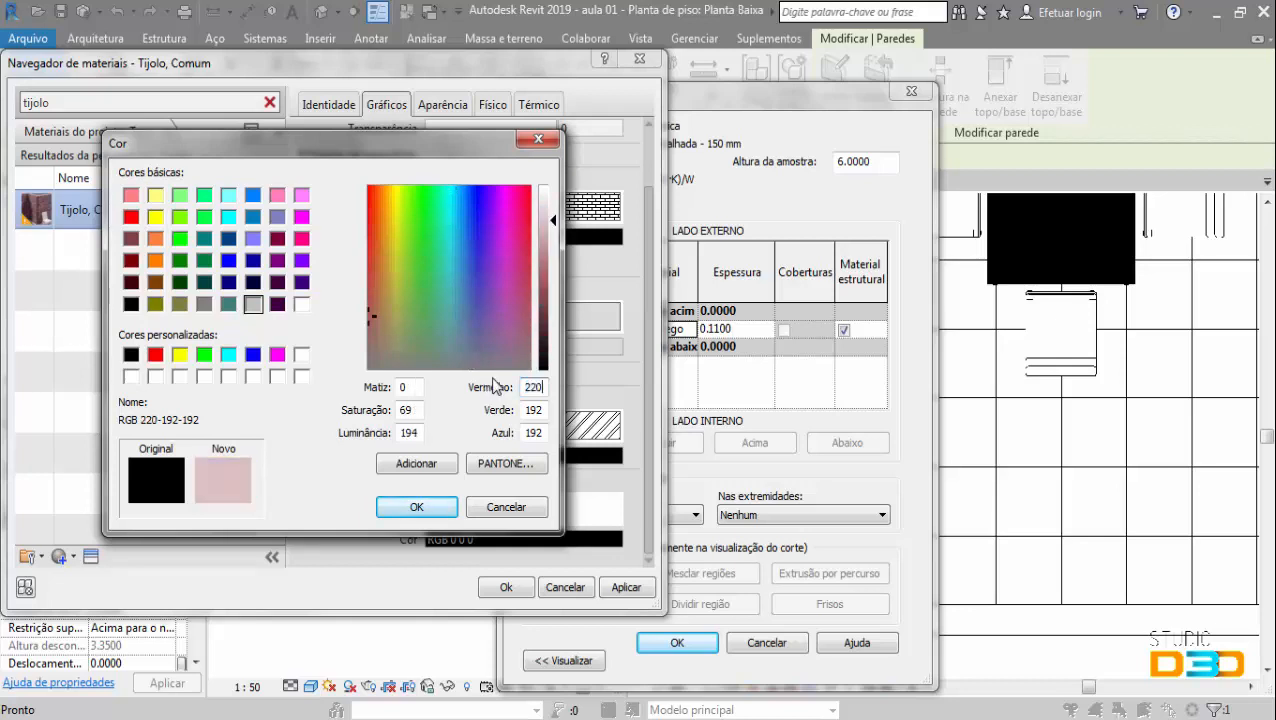
double_click(527, 410)
type("220")
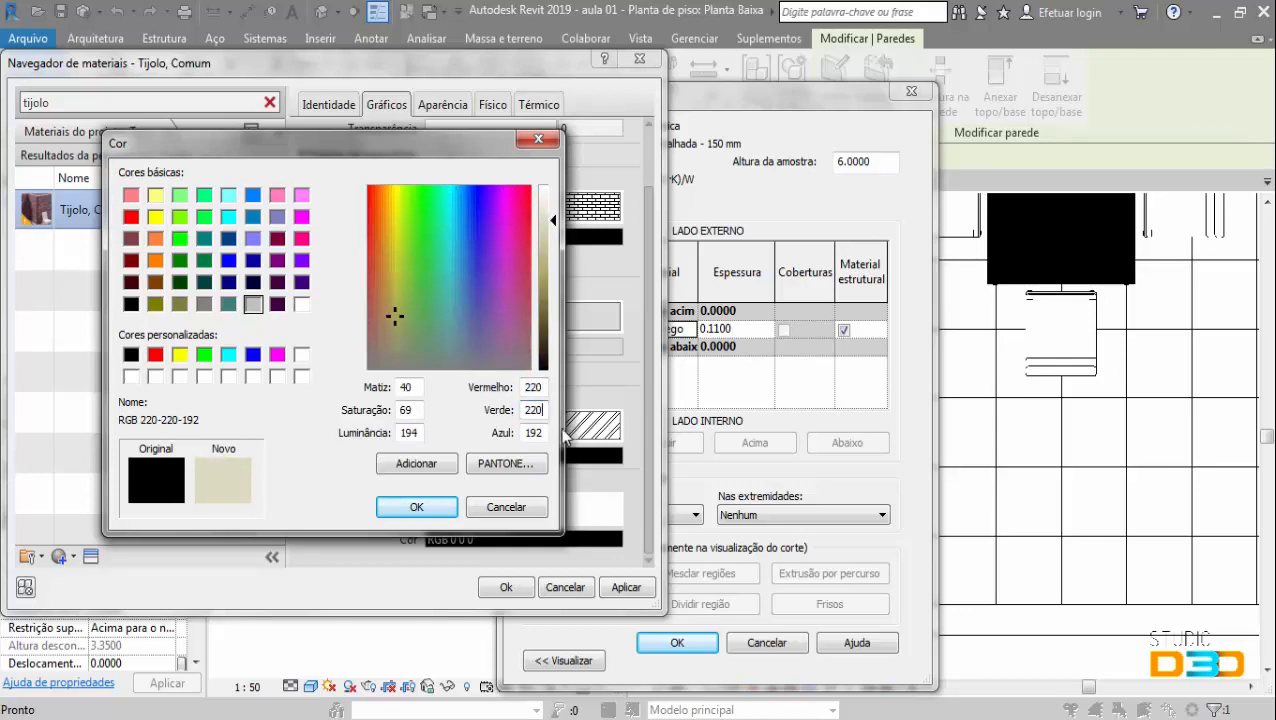
double_click(530, 432)
type("220")
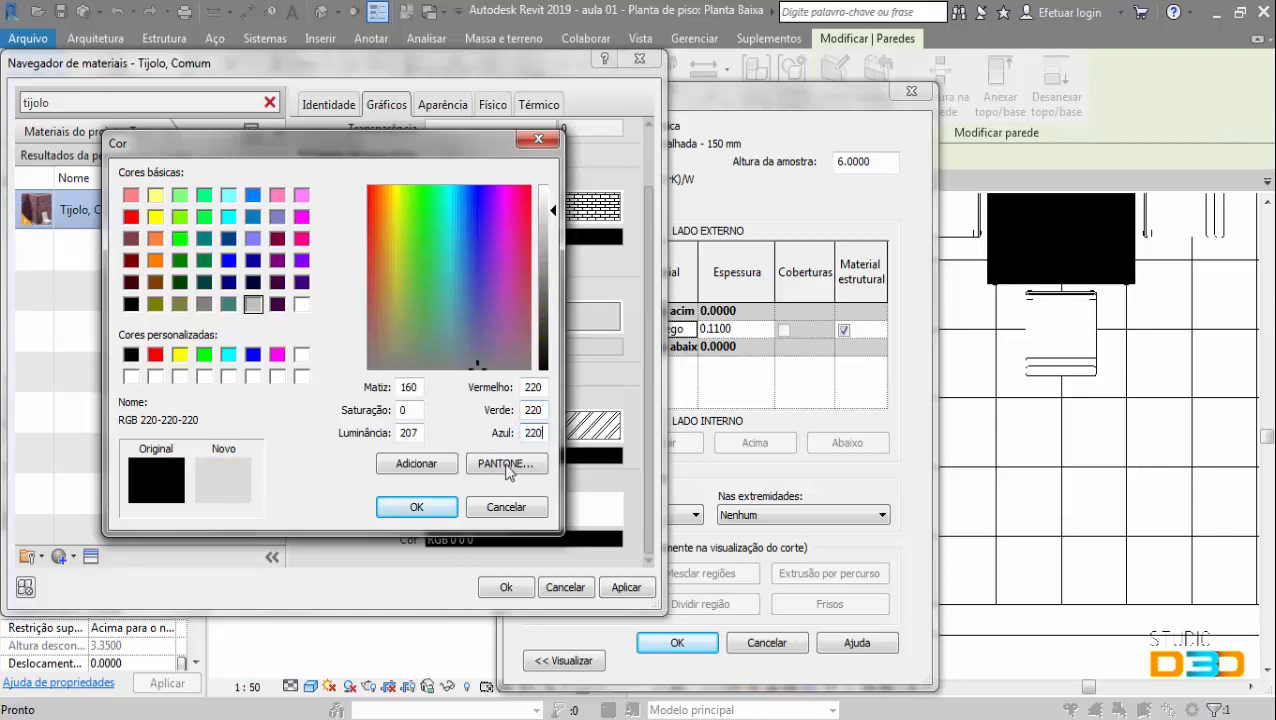
left_click(443, 512)
- Set the cut background pattern color of Tijolo, Comum to RGB 220 220 220
left_click(491, 542)
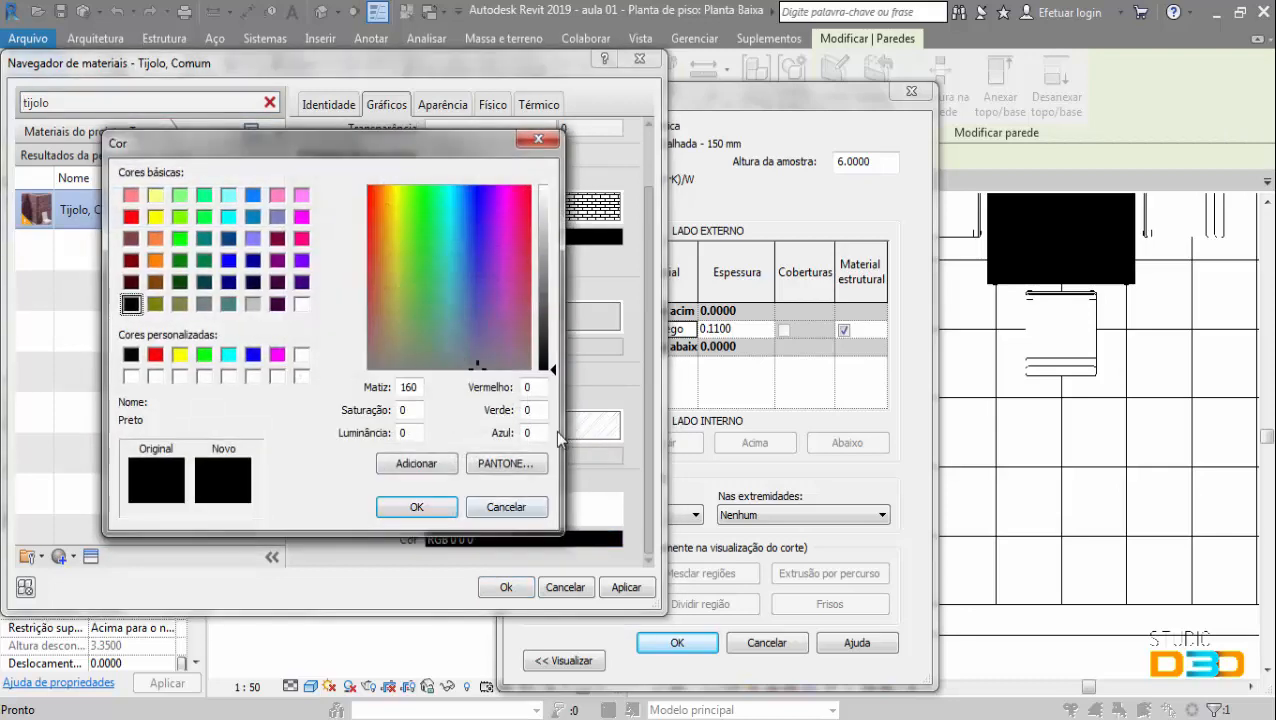
double_click(528, 387)
type("220")
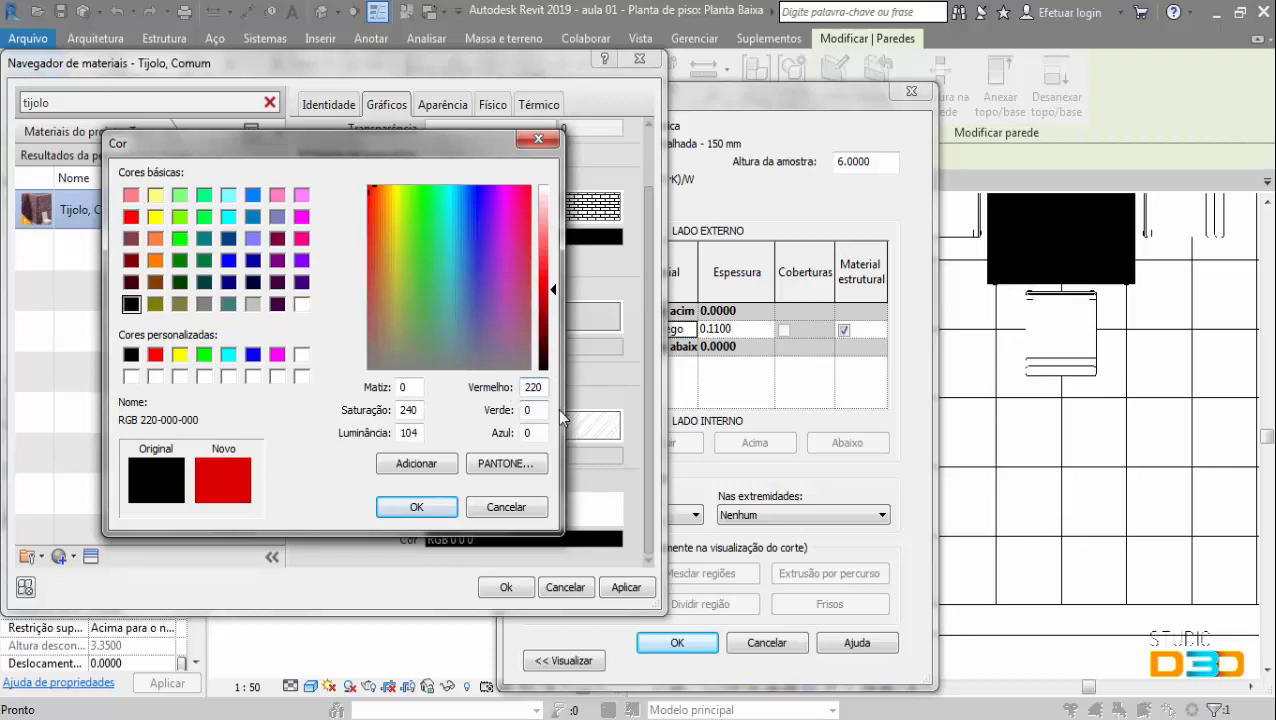
key("Tab")
type("220")
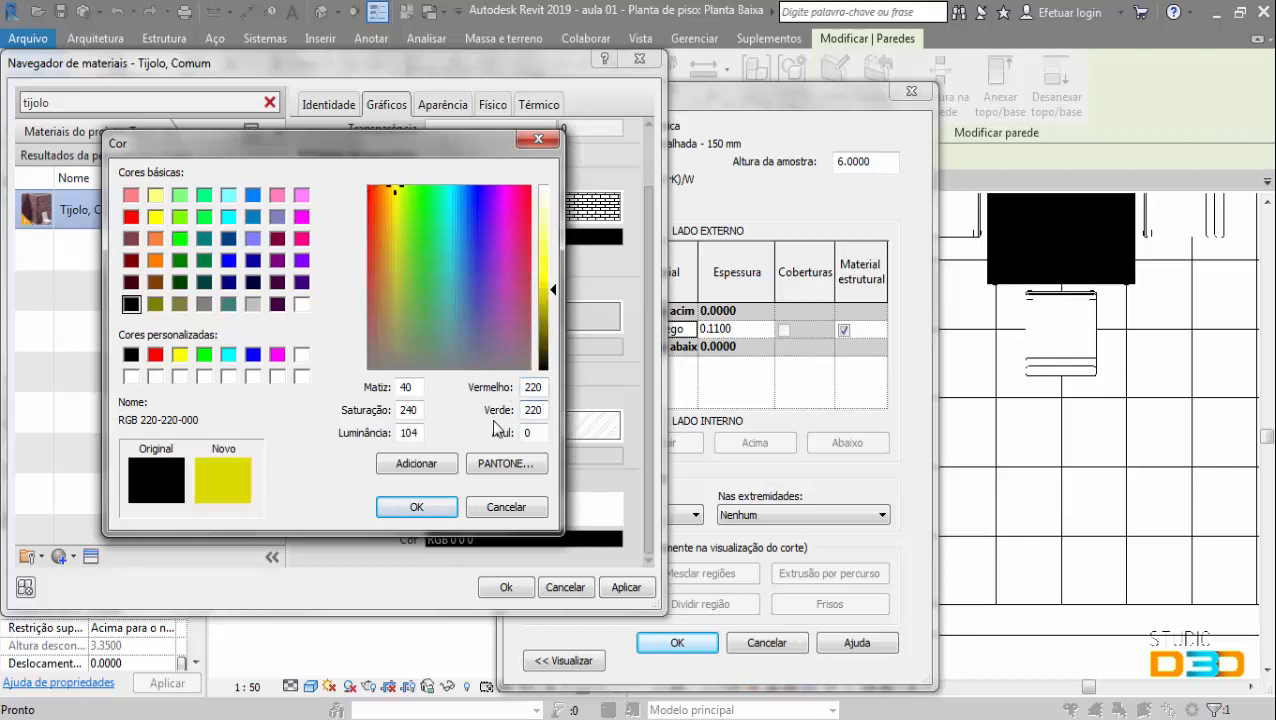
key("Tab")
type("220")
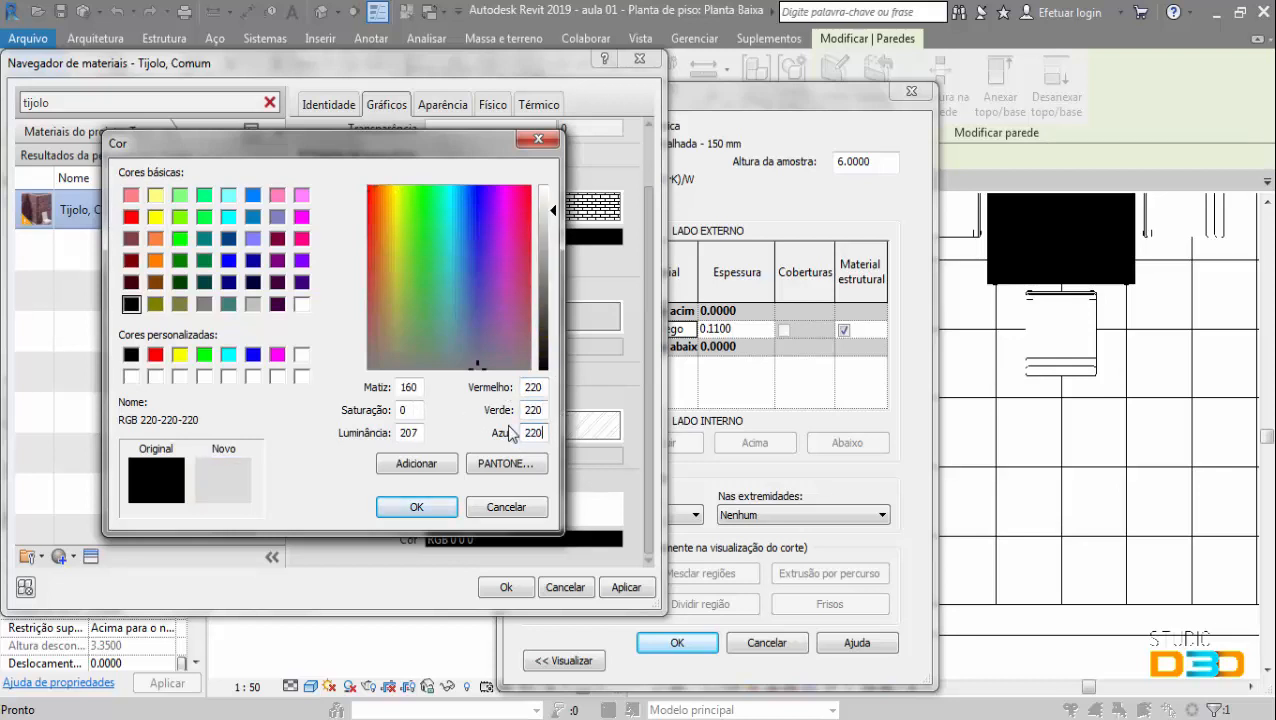
left_click(417, 507)
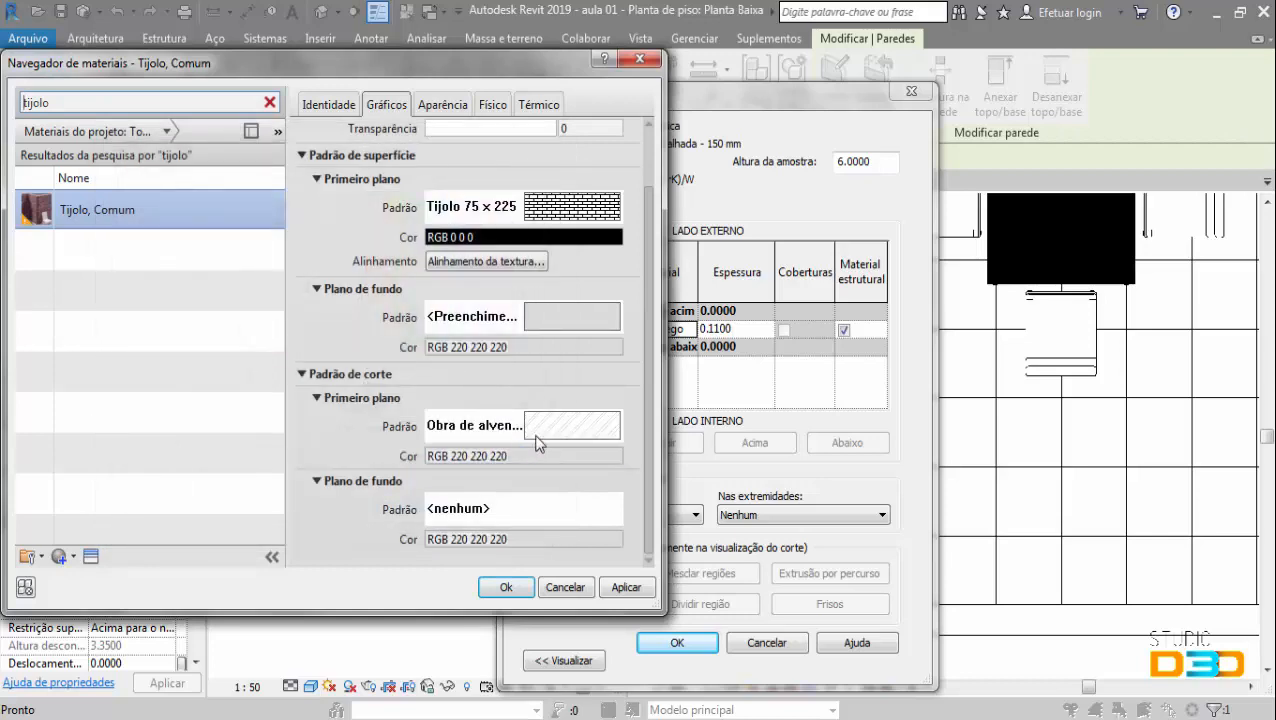
- Change the cut foreground pattern of Tijolo, Comum to Preenchimento sólido and accept the material for the wall layer
left_click(536, 437)
left_click_drag(519, 392, 516, 244)
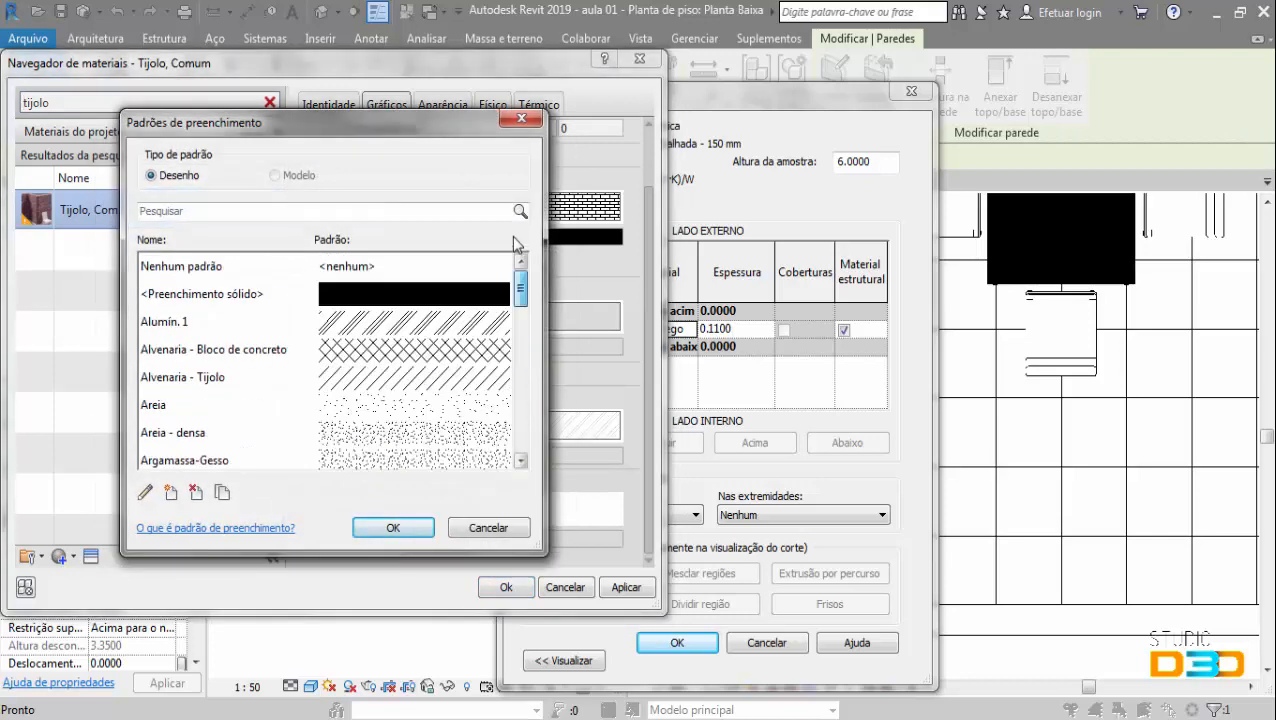
left_click(430, 296)
left_click(384, 533)
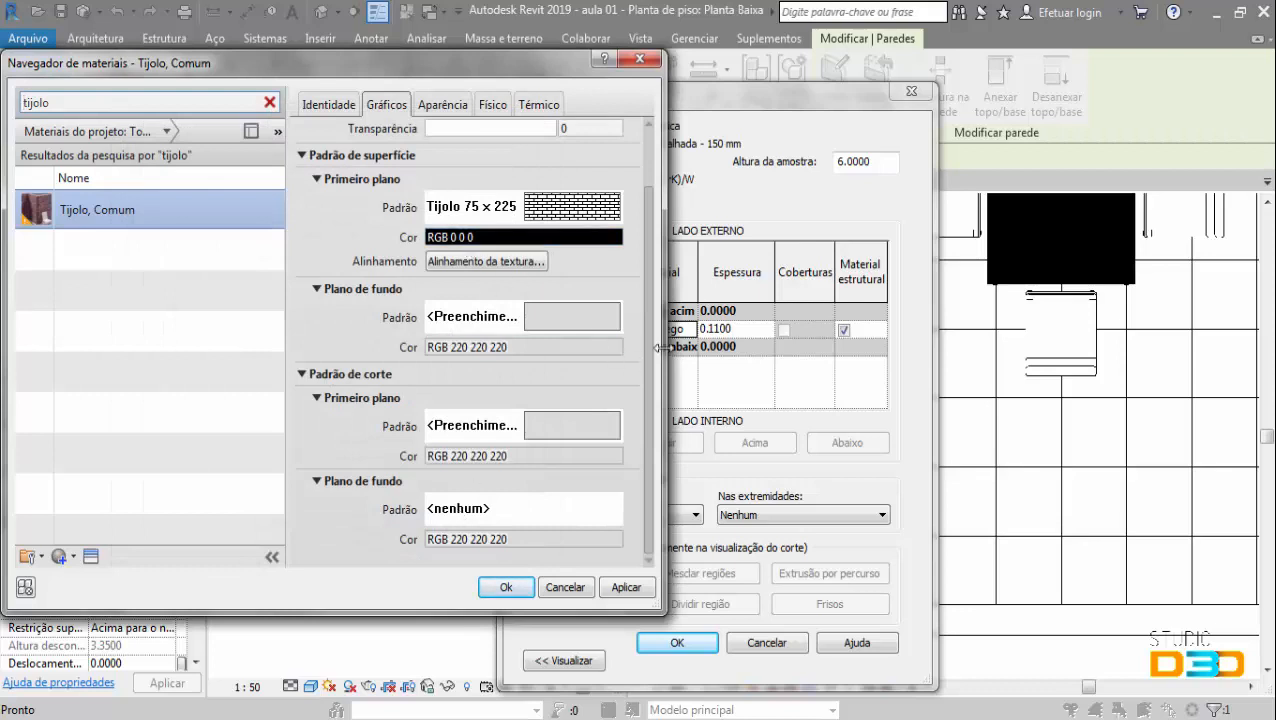
left_click(507, 587)
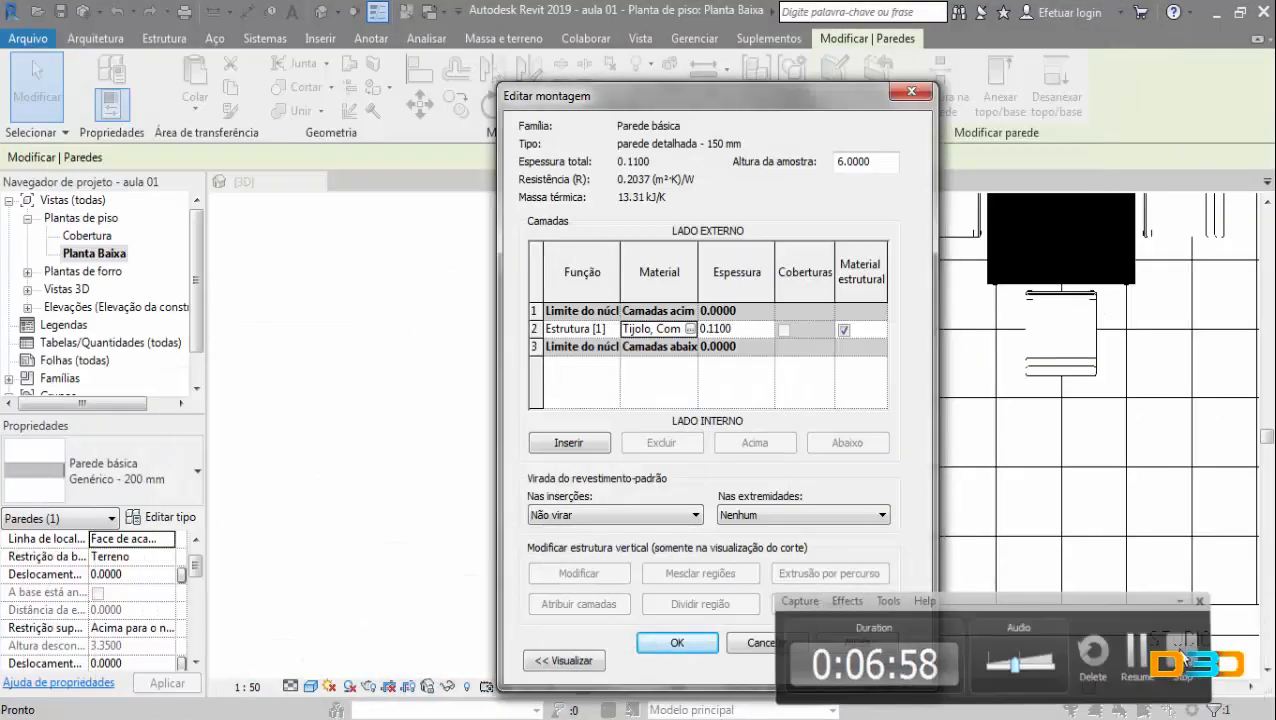
- Accept the edited layer assembly and type properties of parede detalhada - 150 mm, applying the type to the side wall
left_click(1184, 668)
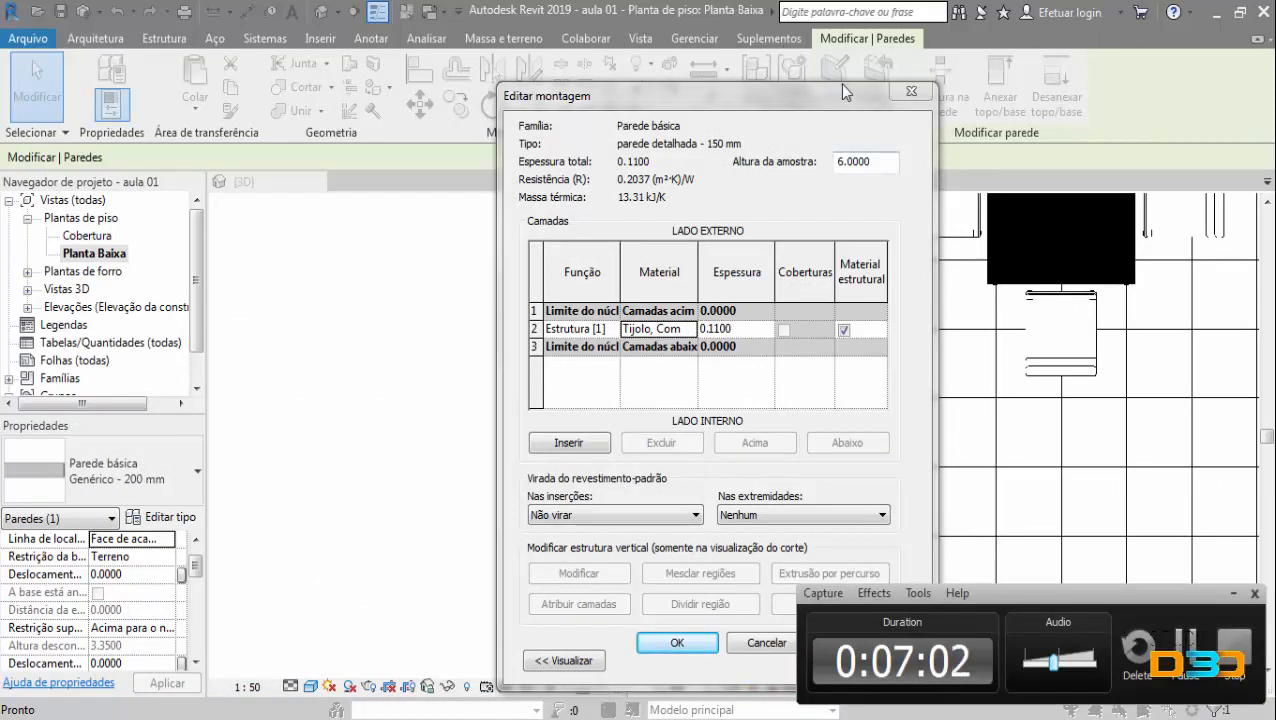
left_click(712, 395)
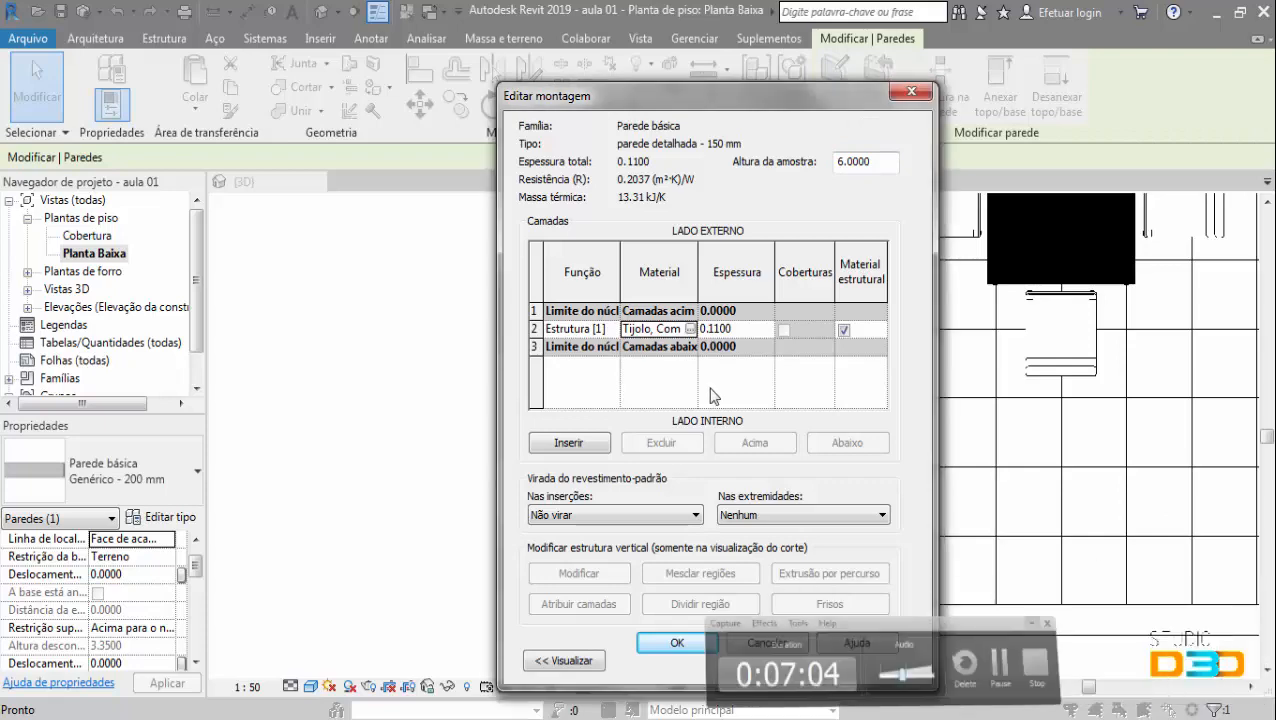
left_click(680, 642)
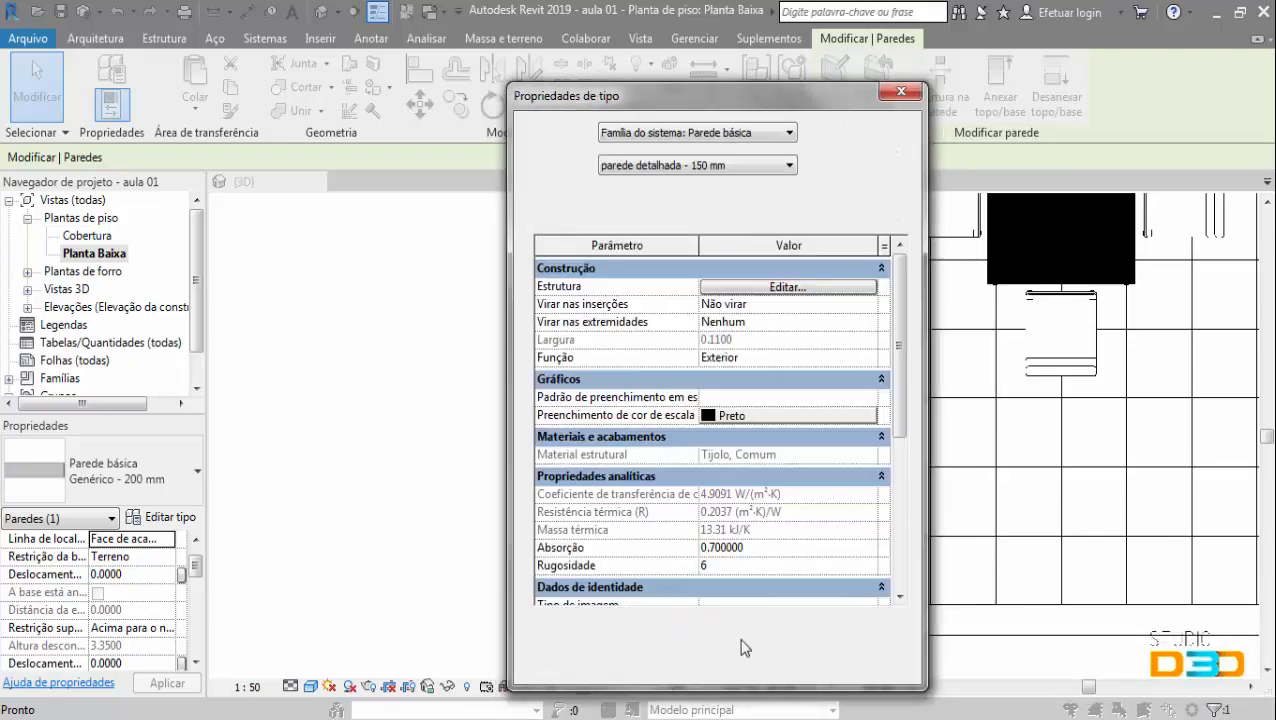
left_click(705, 666)
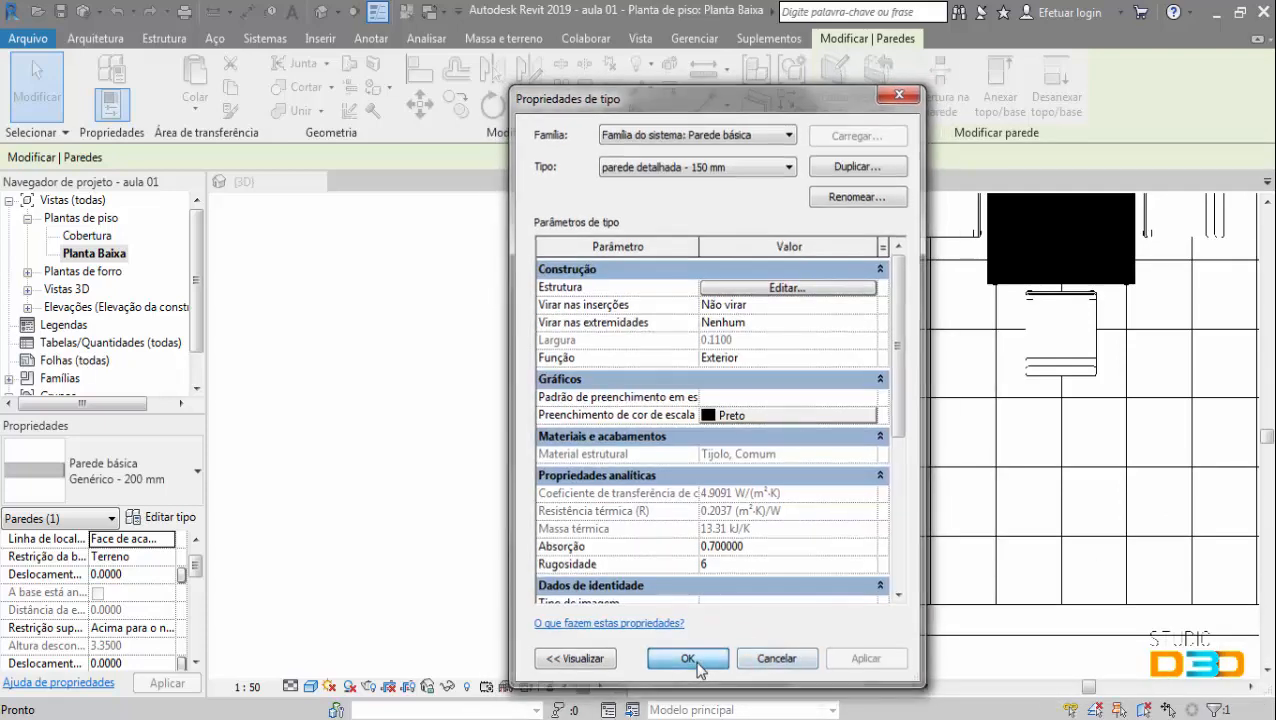
left_click(697, 523)
- Check the layer assembly of the side wall's type, parede detalhada - 150 mm
scroll(757, 609, "up", 3)
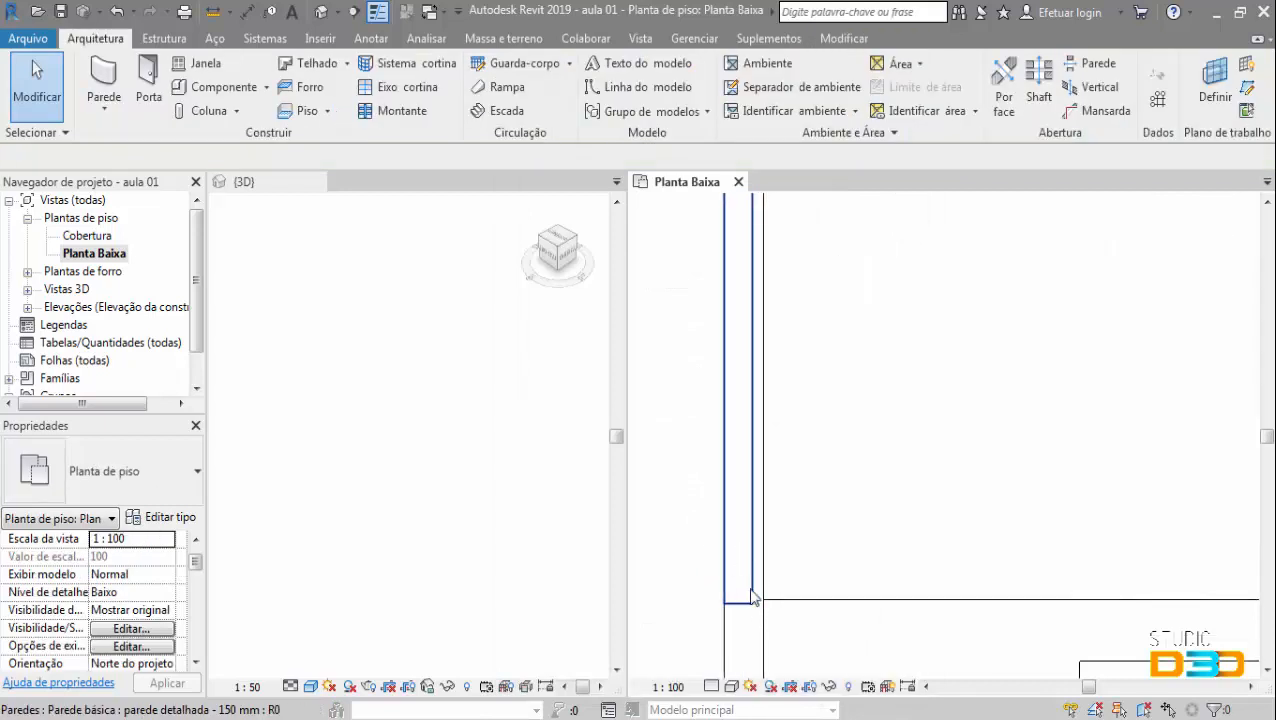
scroll(763, 592, "up", 2)
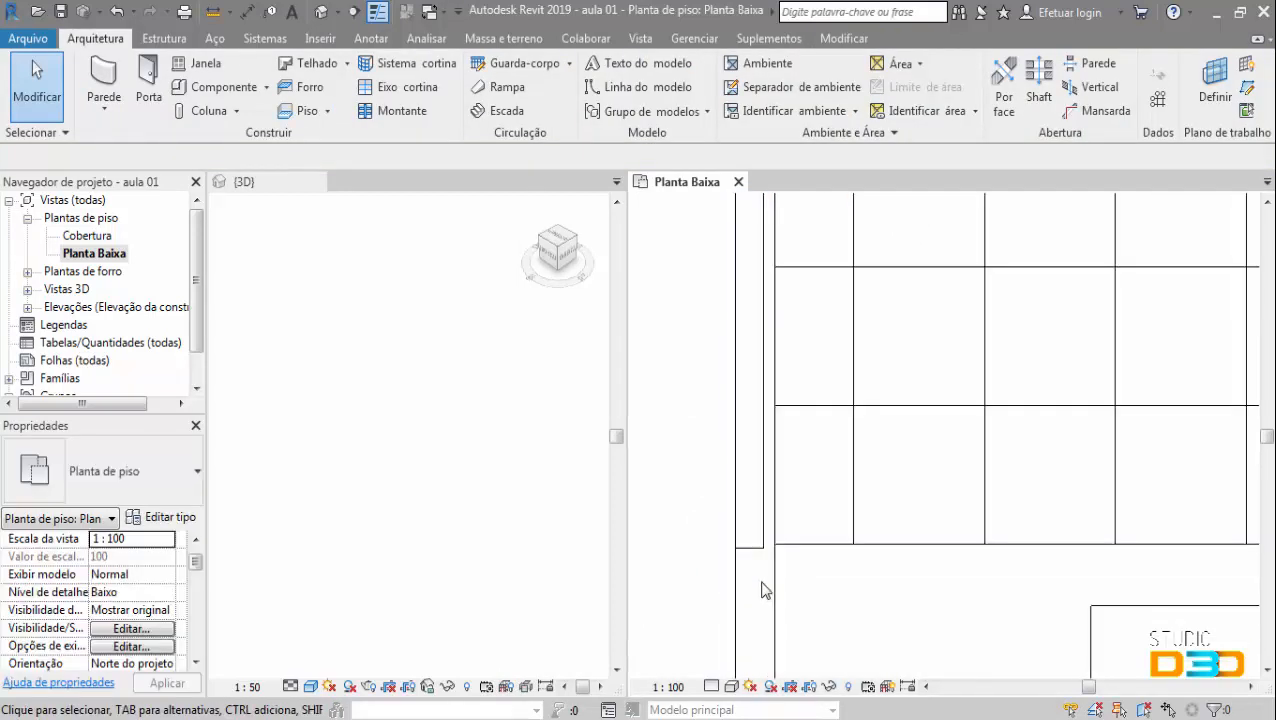
left_click(769, 533)
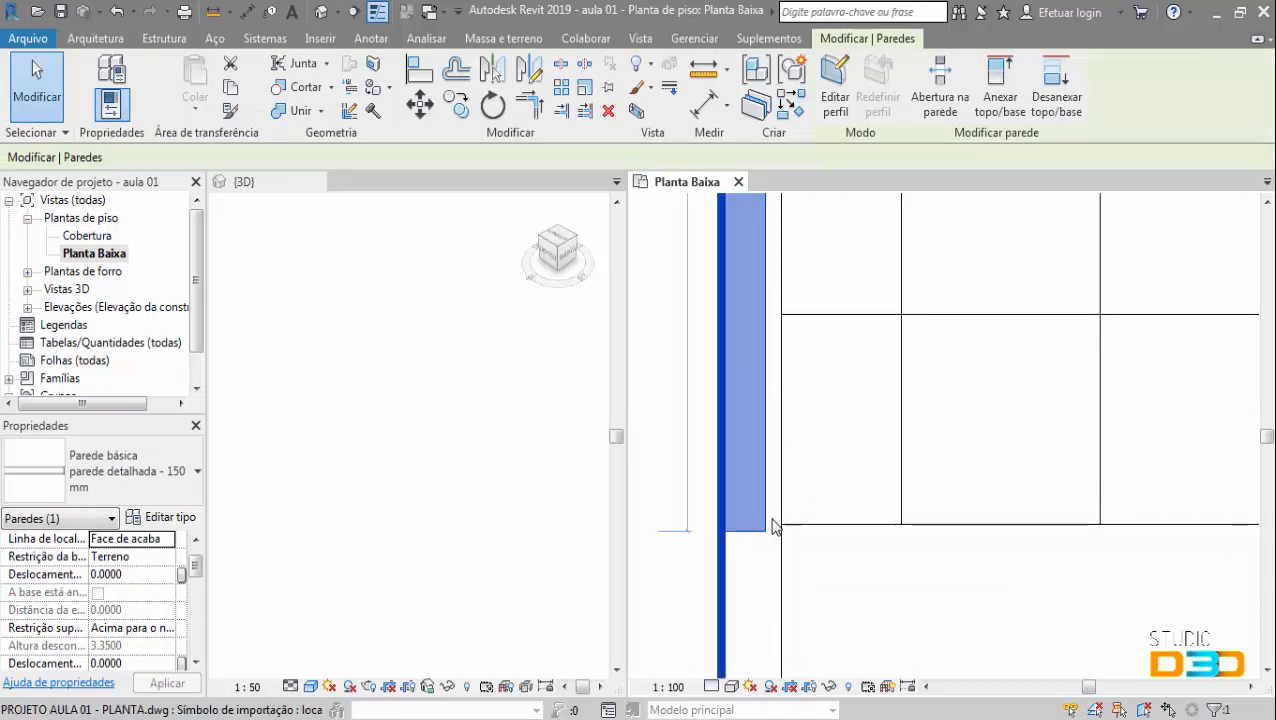
left_click(165, 517)
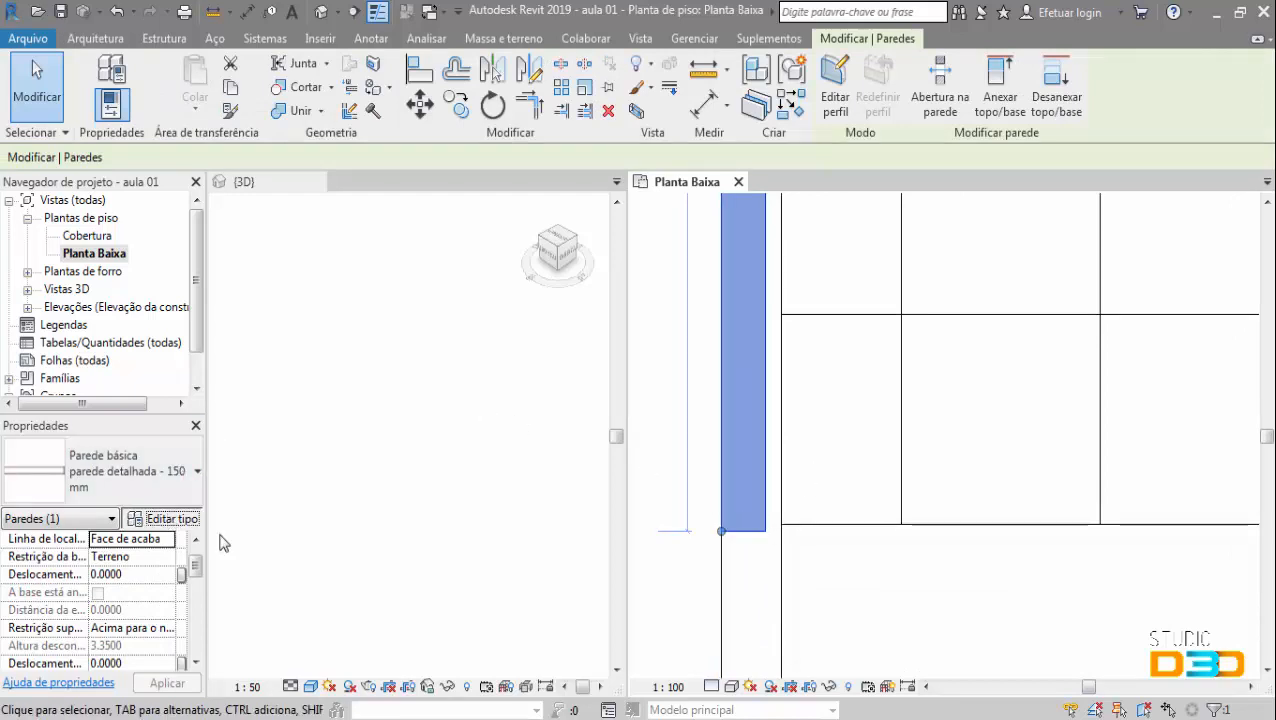
left_click(758, 289)
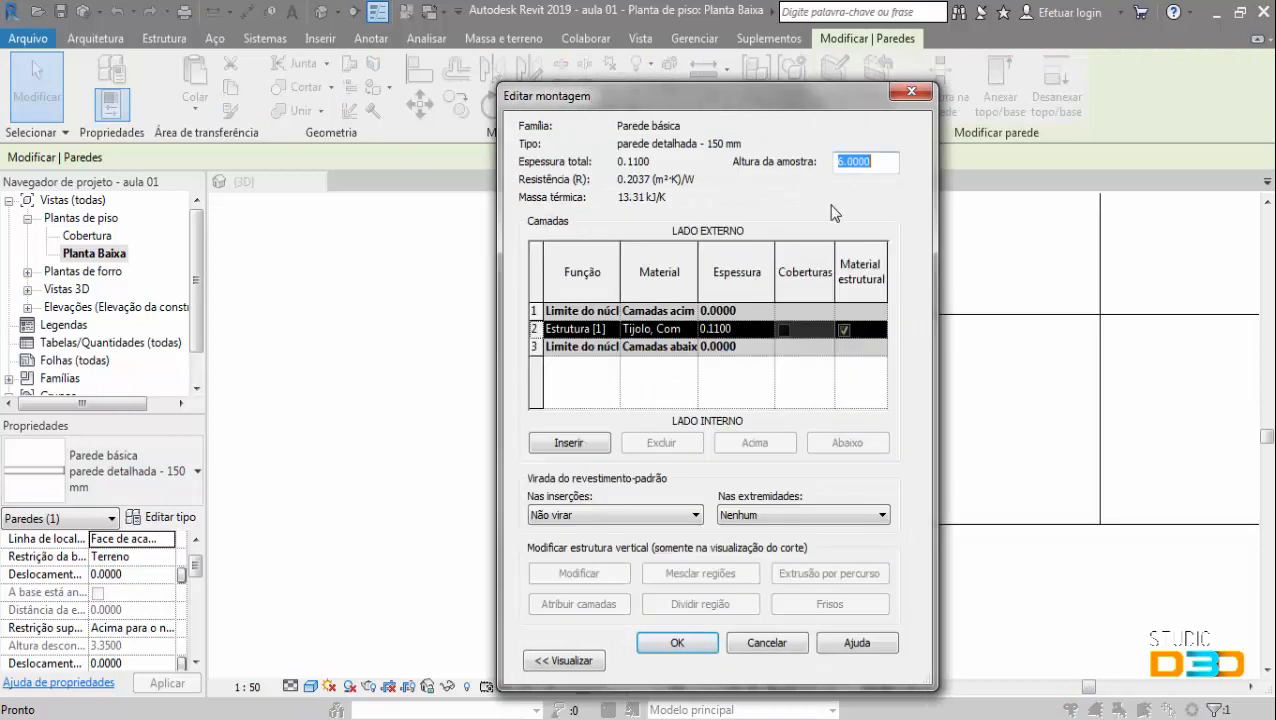
left_click(911, 93)
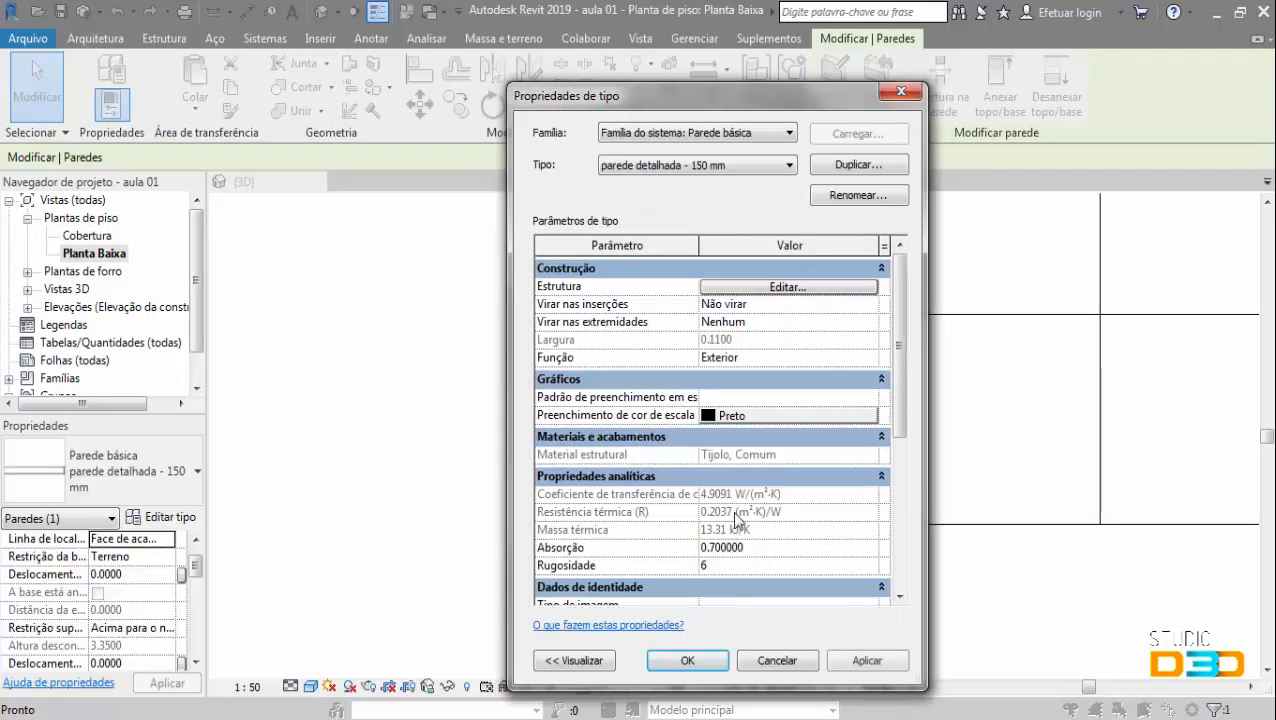
- Set the coarse scale fill color of parede detalhada - 150 mm to RGB 128-128-128 and accept the type properties
left_click(745, 420)
left_click(588, 358)
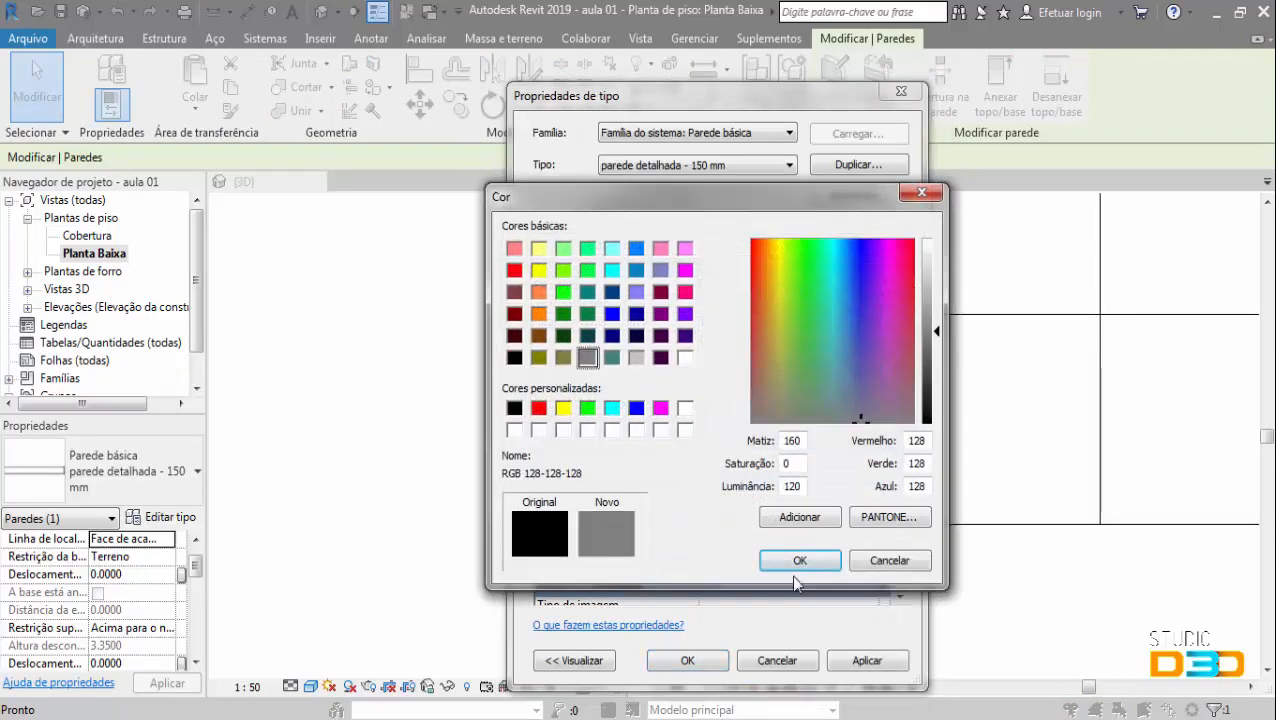
left_click(800, 560)
left_click(860, 662)
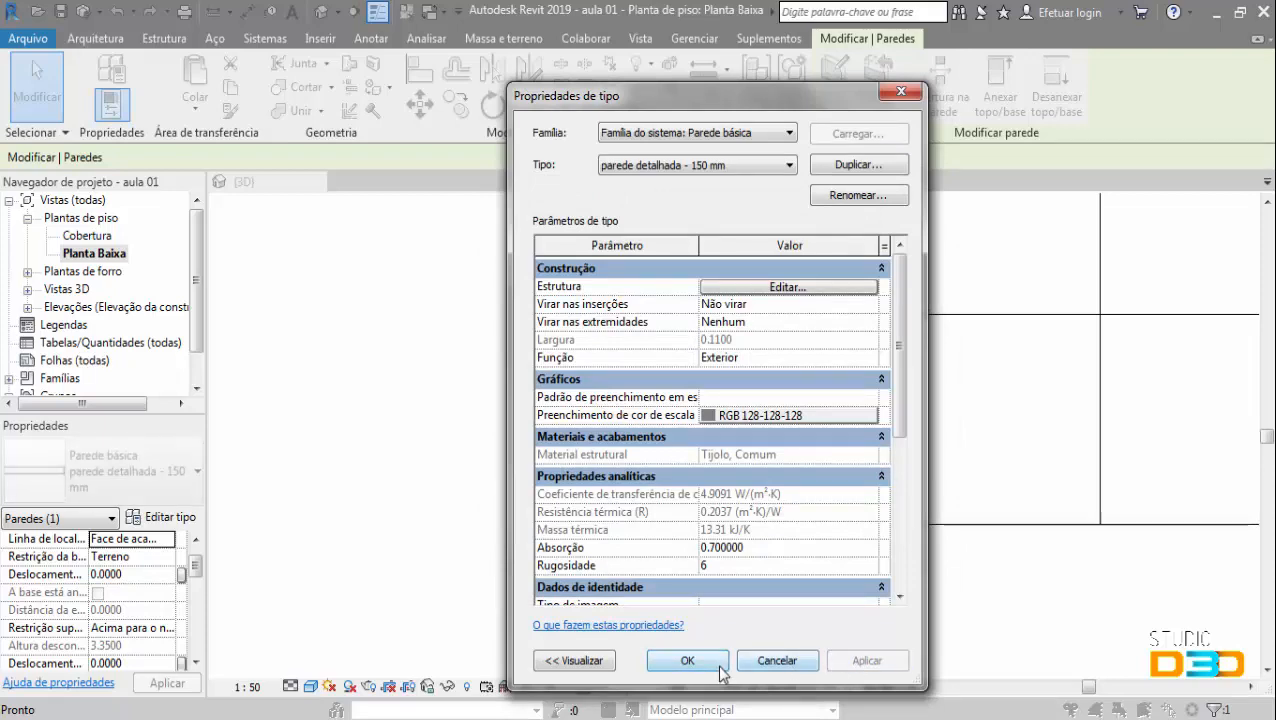
left_click(667, 662)
left_click(814, 540)
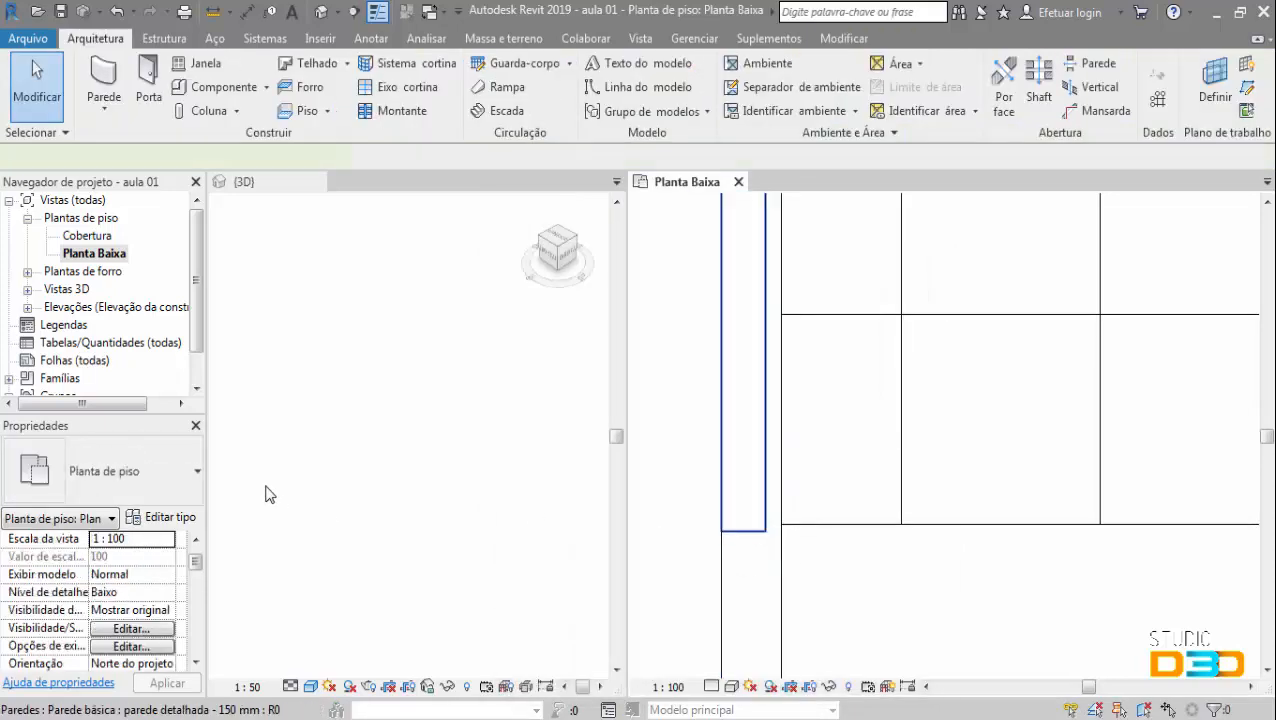
- Remove the surface foreground pattern of the wall structure's material, Tijolo, Comum, by choosing Nenhum padrão
left_click(743, 450)
left_click(163, 517)
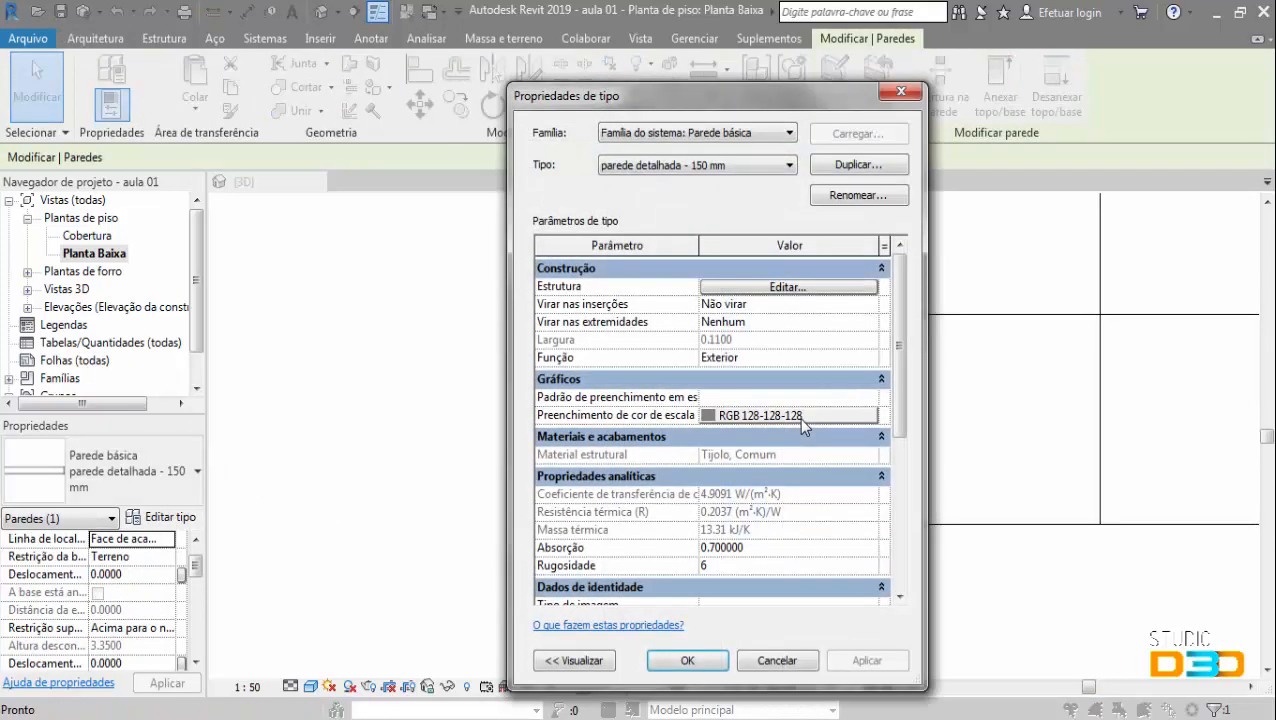
left_click(803, 290)
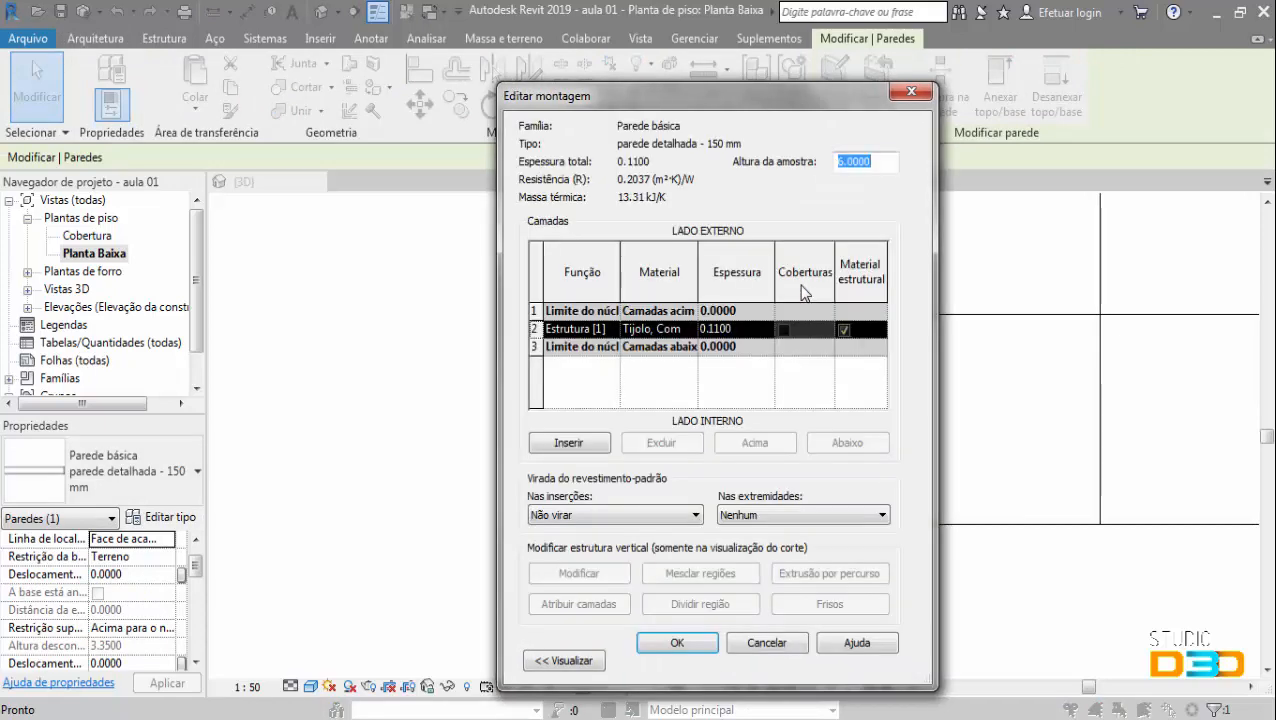
left_click(694, 334)
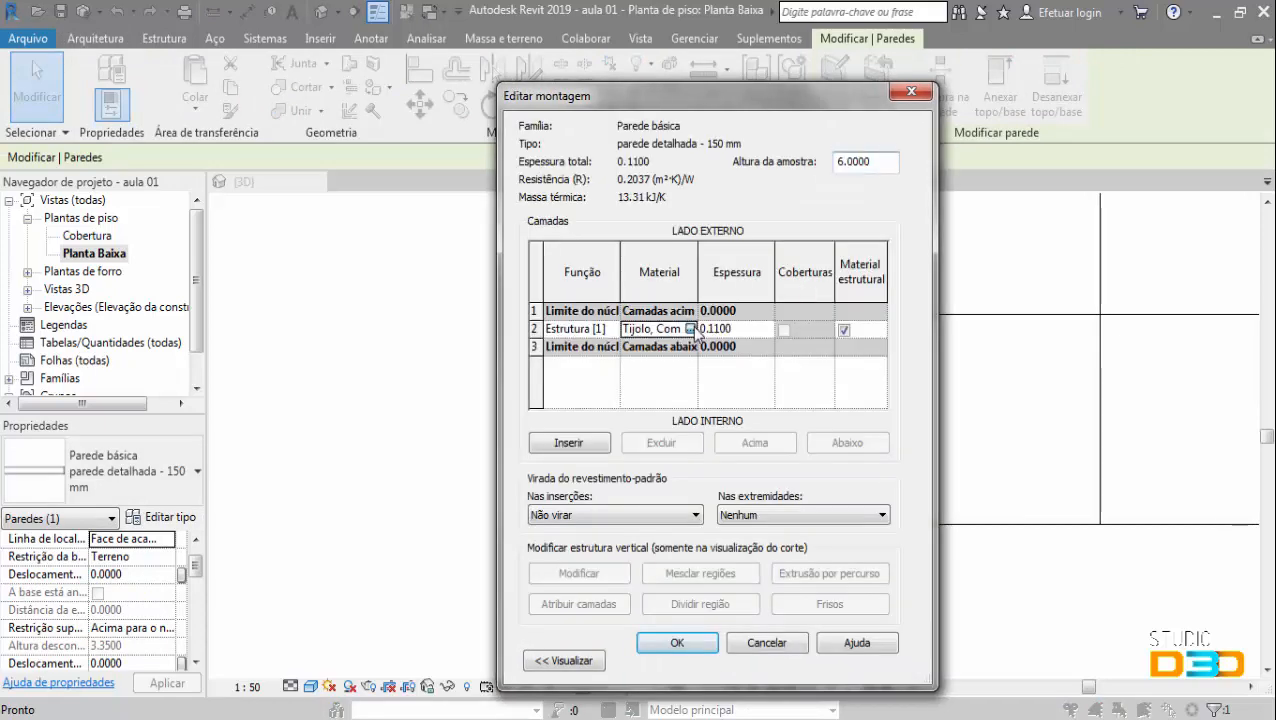
left_click(690, 329)
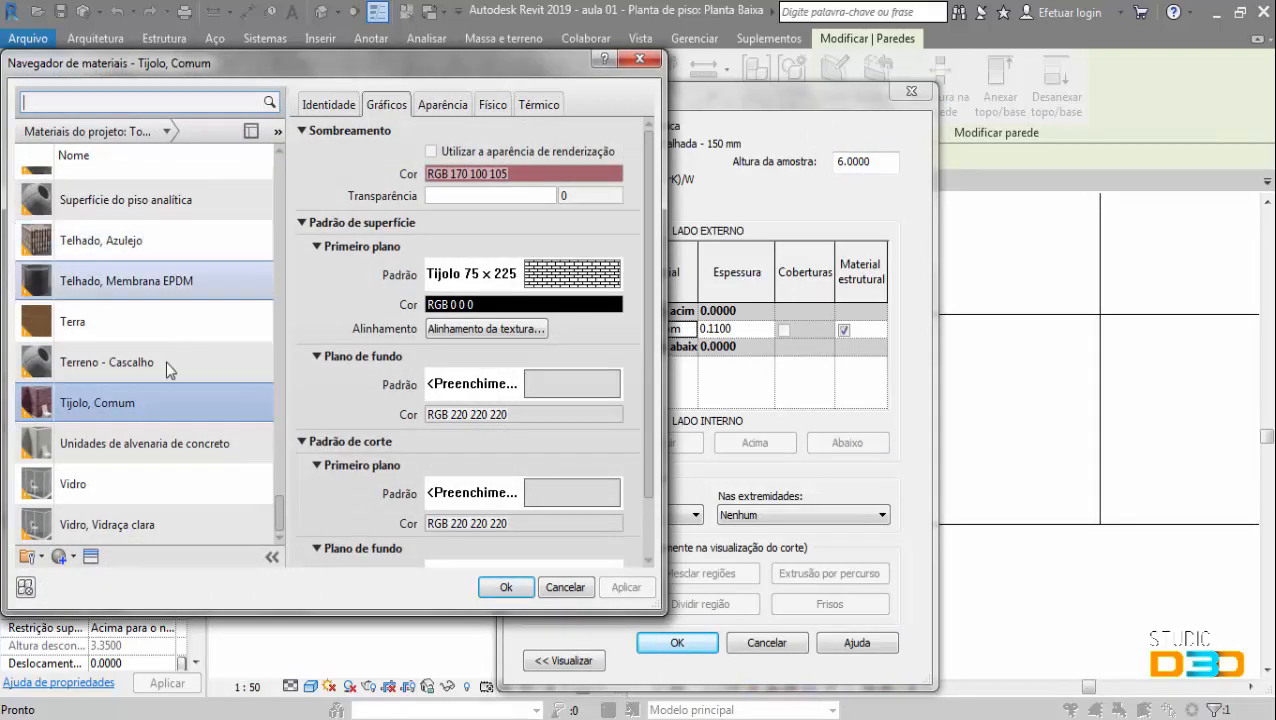
left_click(160, 401)
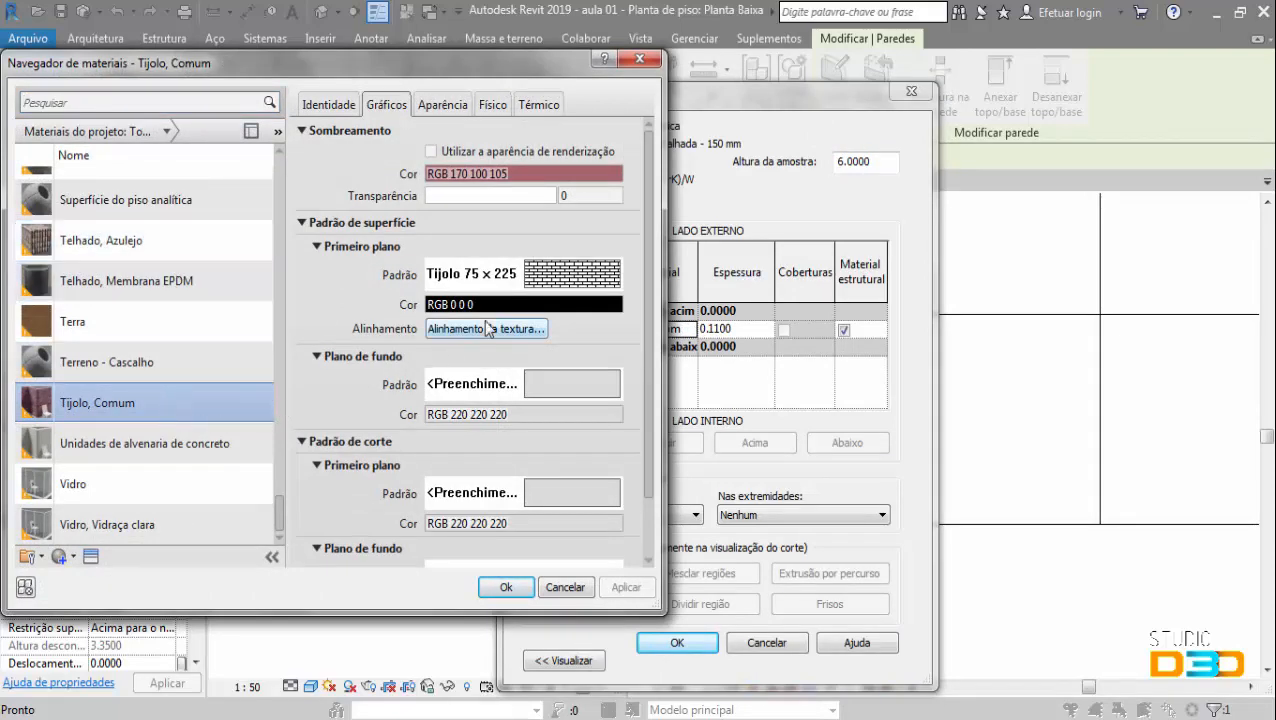
left_click(513, 273)
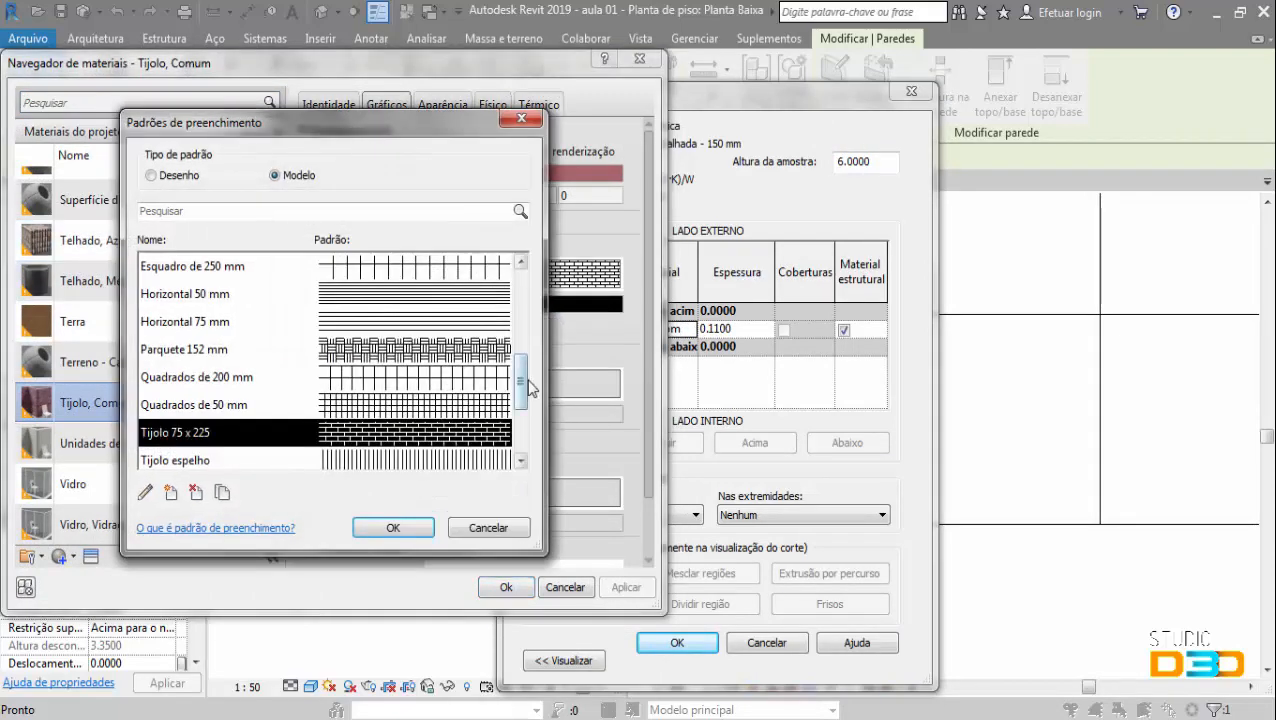
left_click_drag(530, 388, 521, 264)
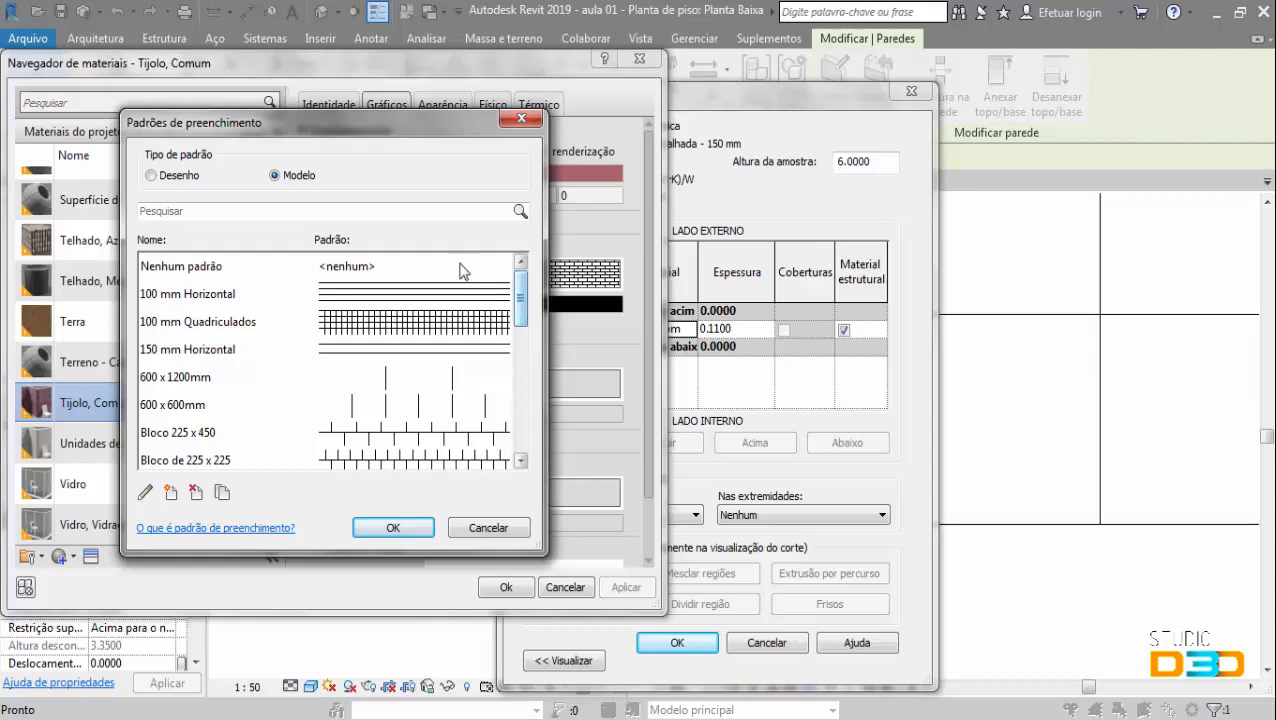
left_click(440, 265)
left_click(393, 528)
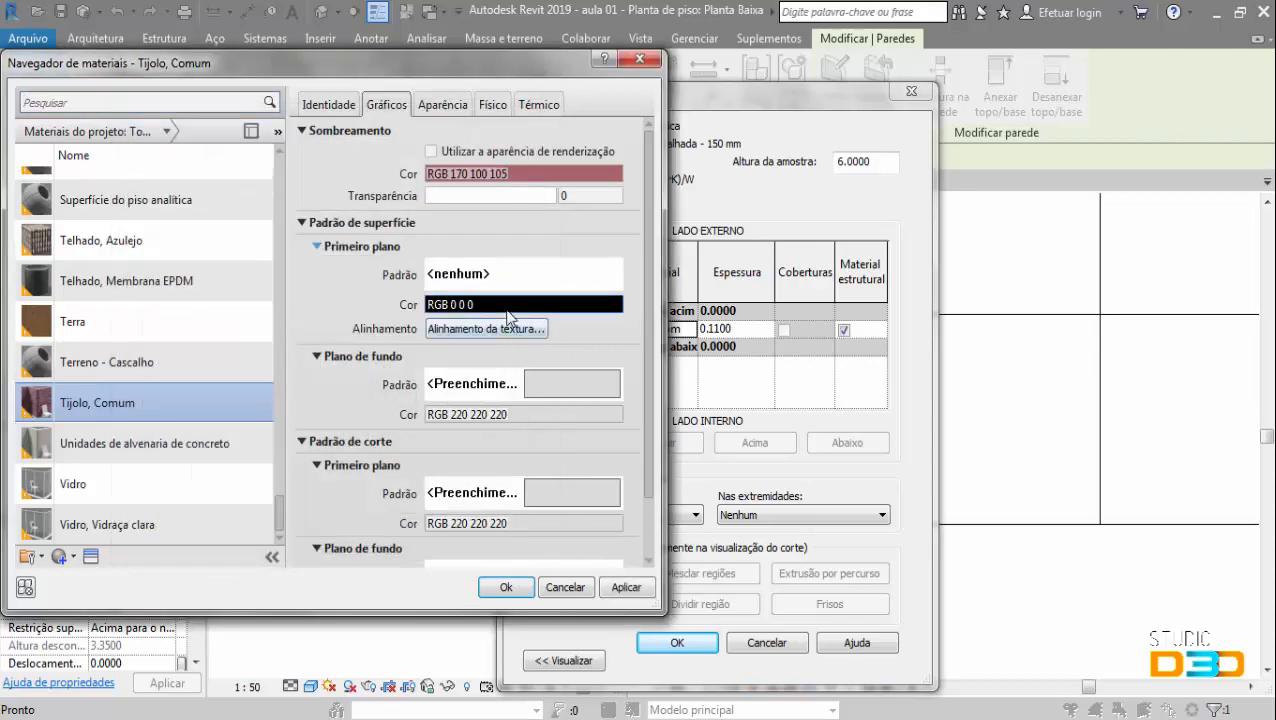
- Set the surface foreground pattern color of Tijolo, Comum to RGB 220 220 220
left_click(530, 302)
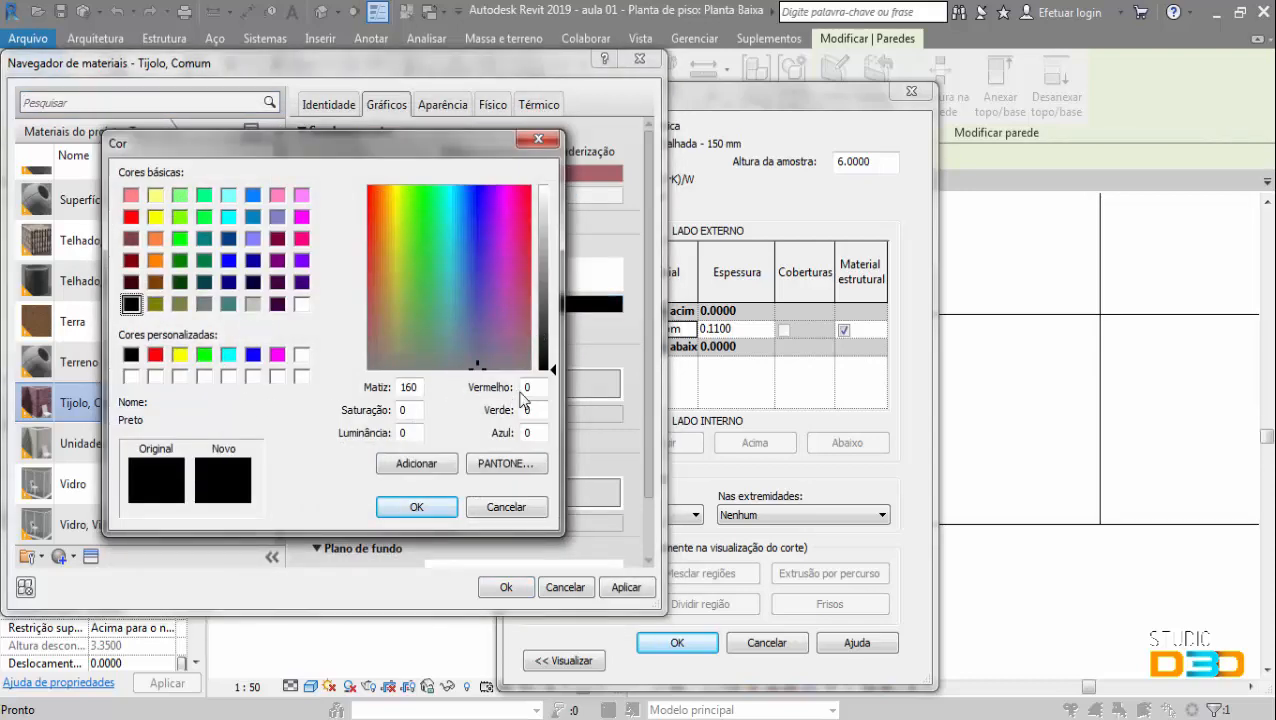
double_click(527, 388)
type("220")
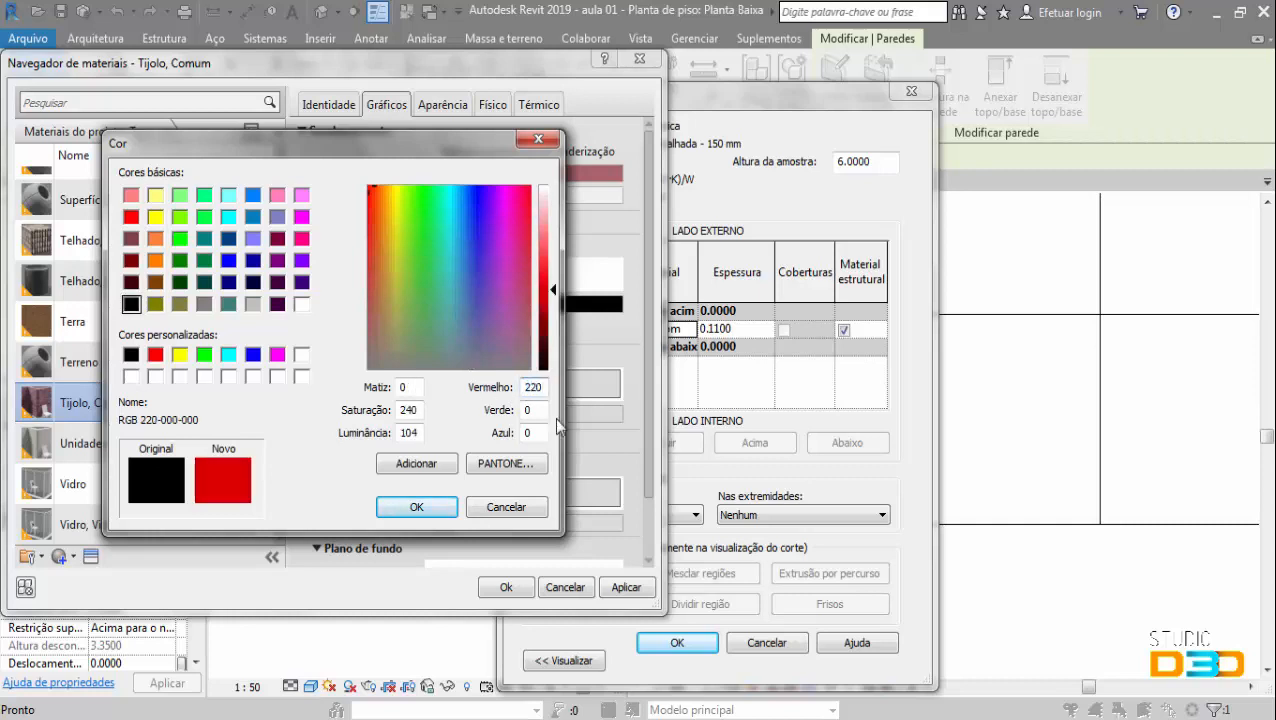
double_click(527, 410)
type("220")
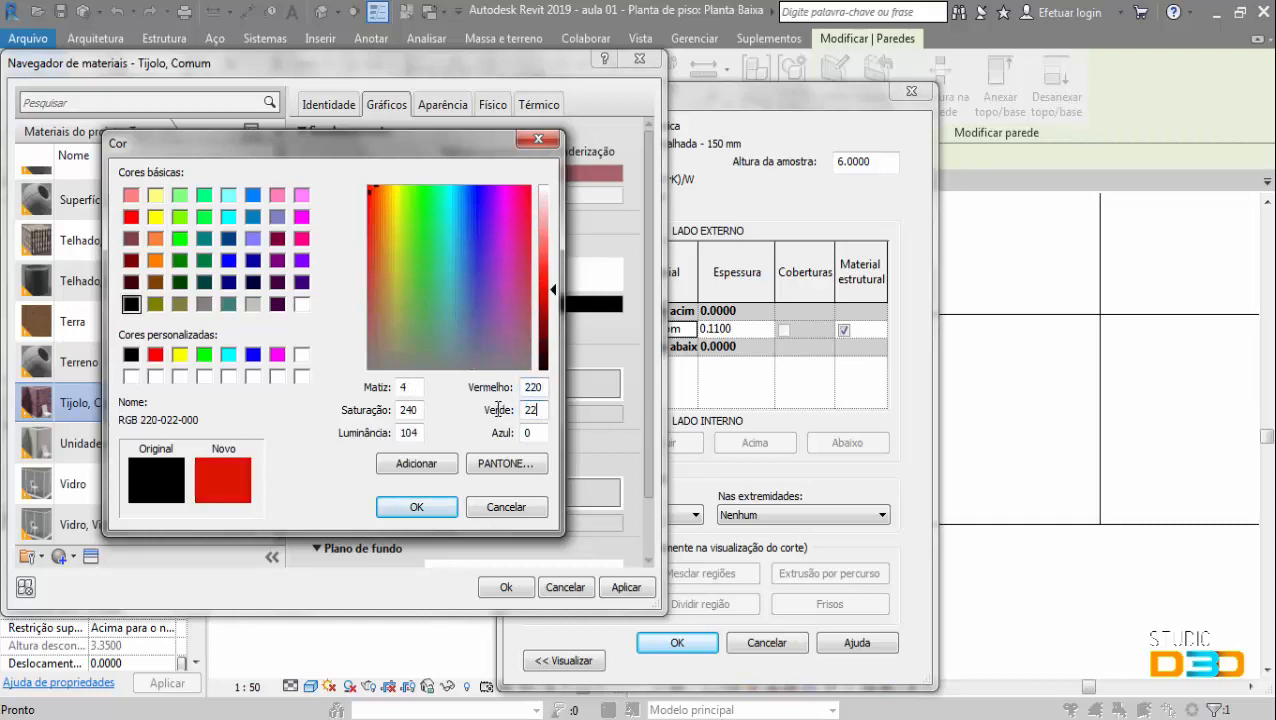
double_click(527, 433)
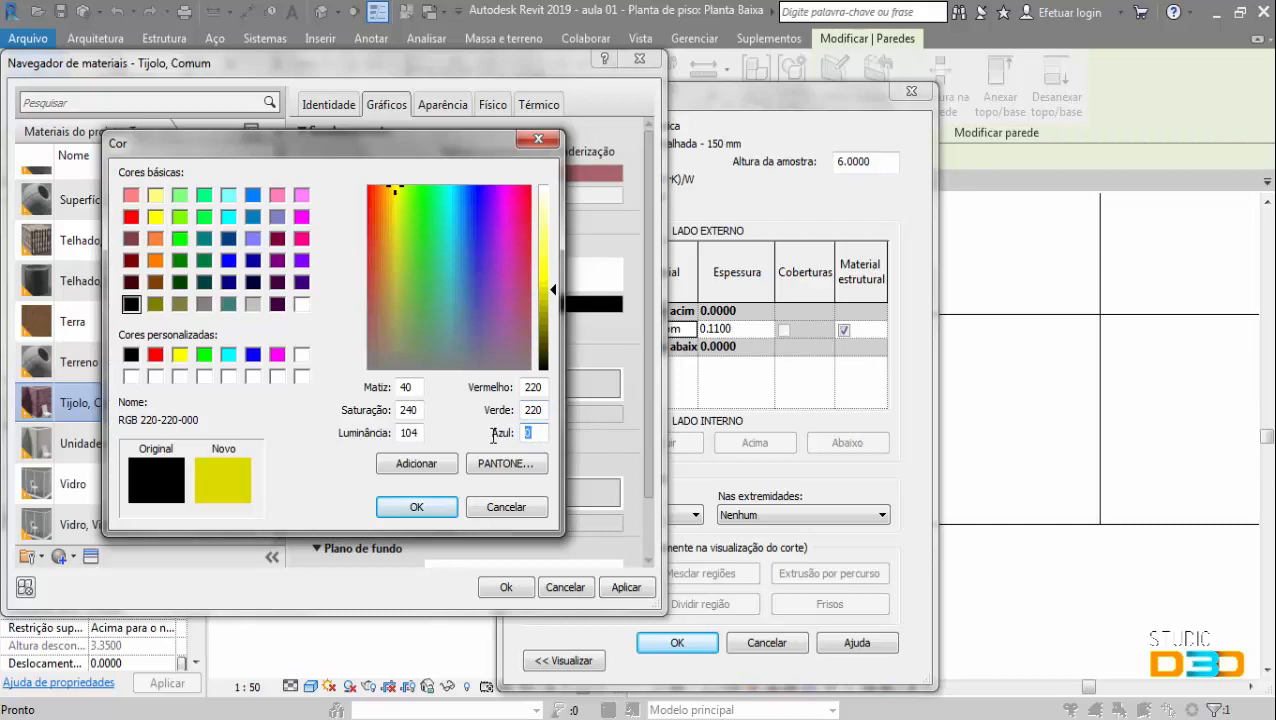
type("220")
left_click(423, 512)
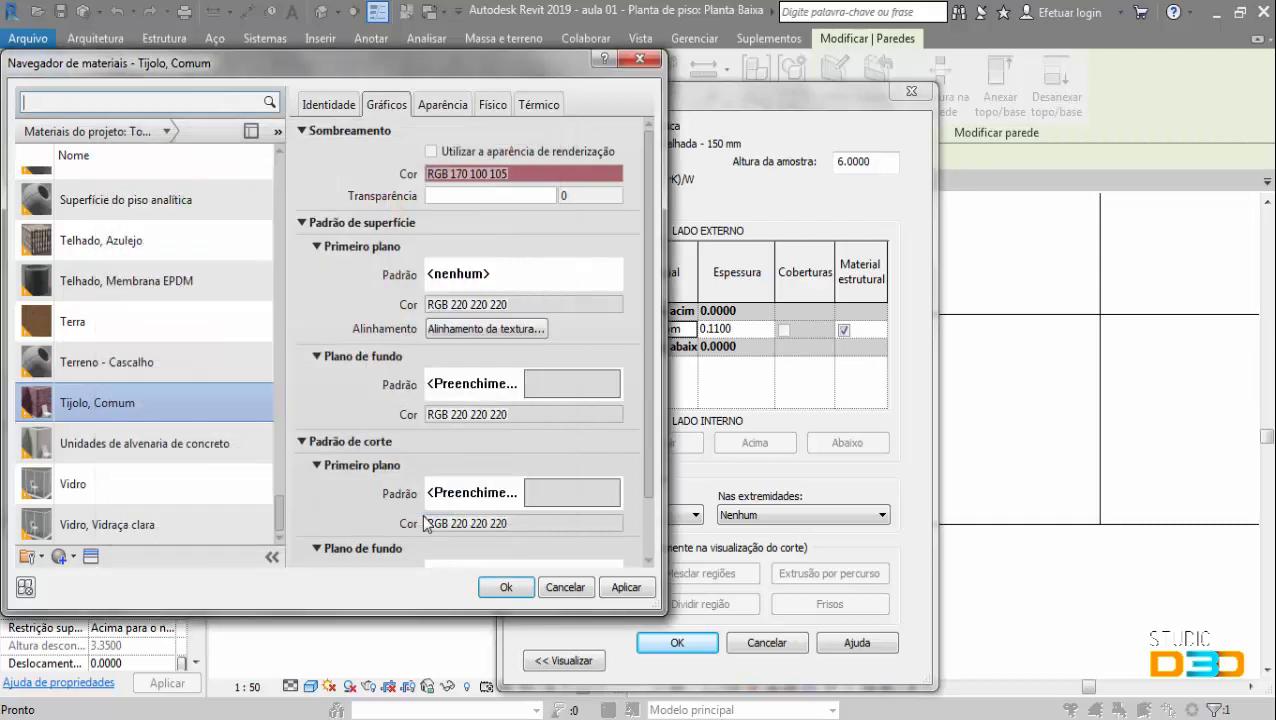
- Review the appearance asset and the surface and cut pattern settings of Tijolo, Comum
left_click(443, 105)
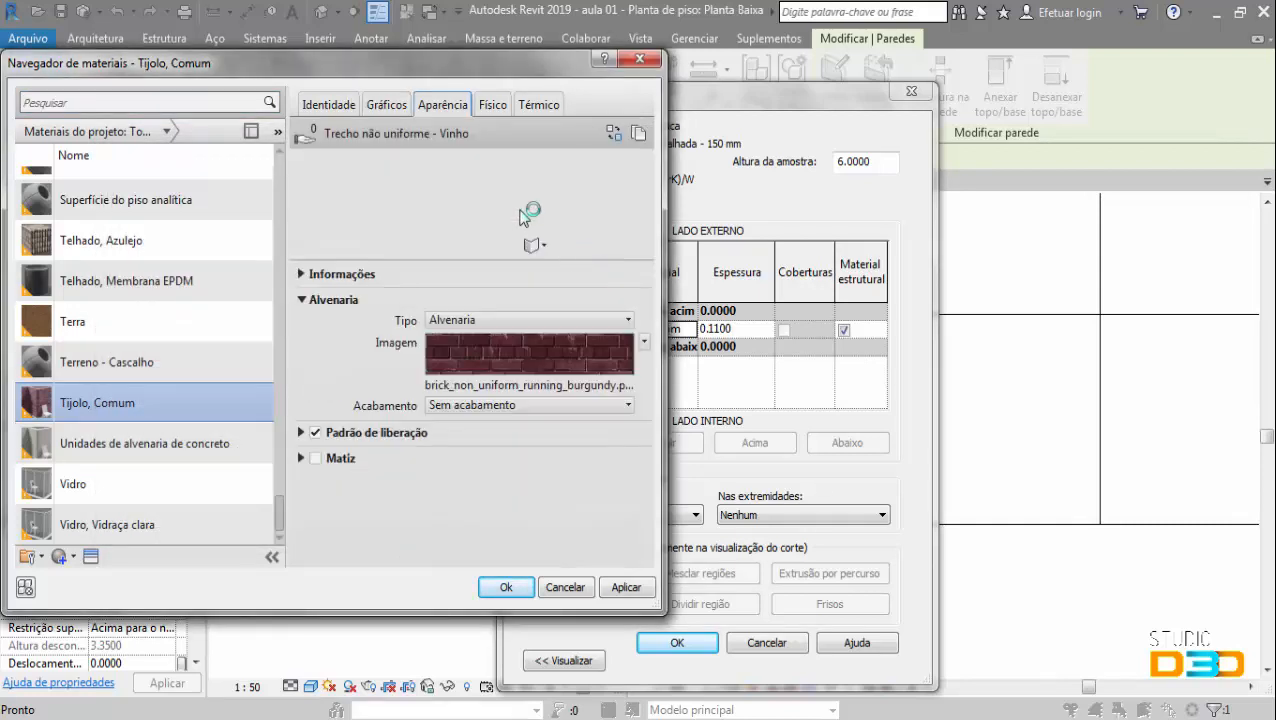
left_click(396, 112)
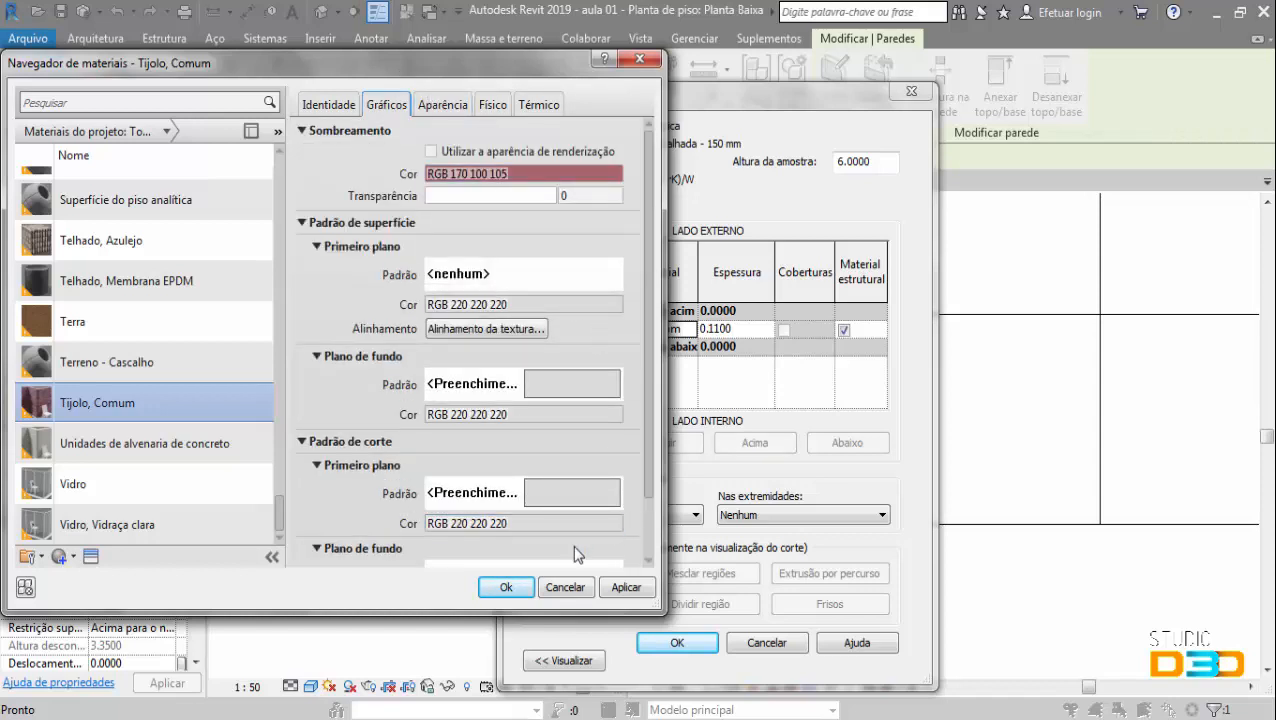
scroll(650, 440, "down", 3)
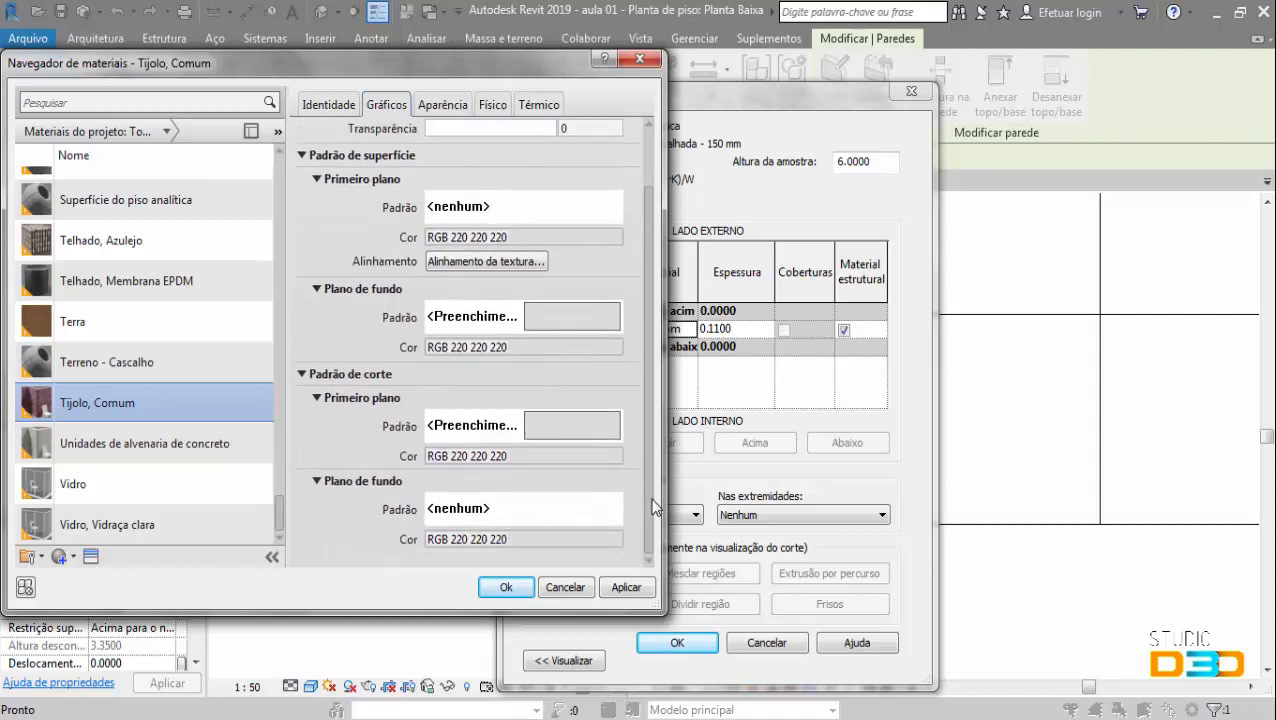
scroll(645, 439, "up", 3)
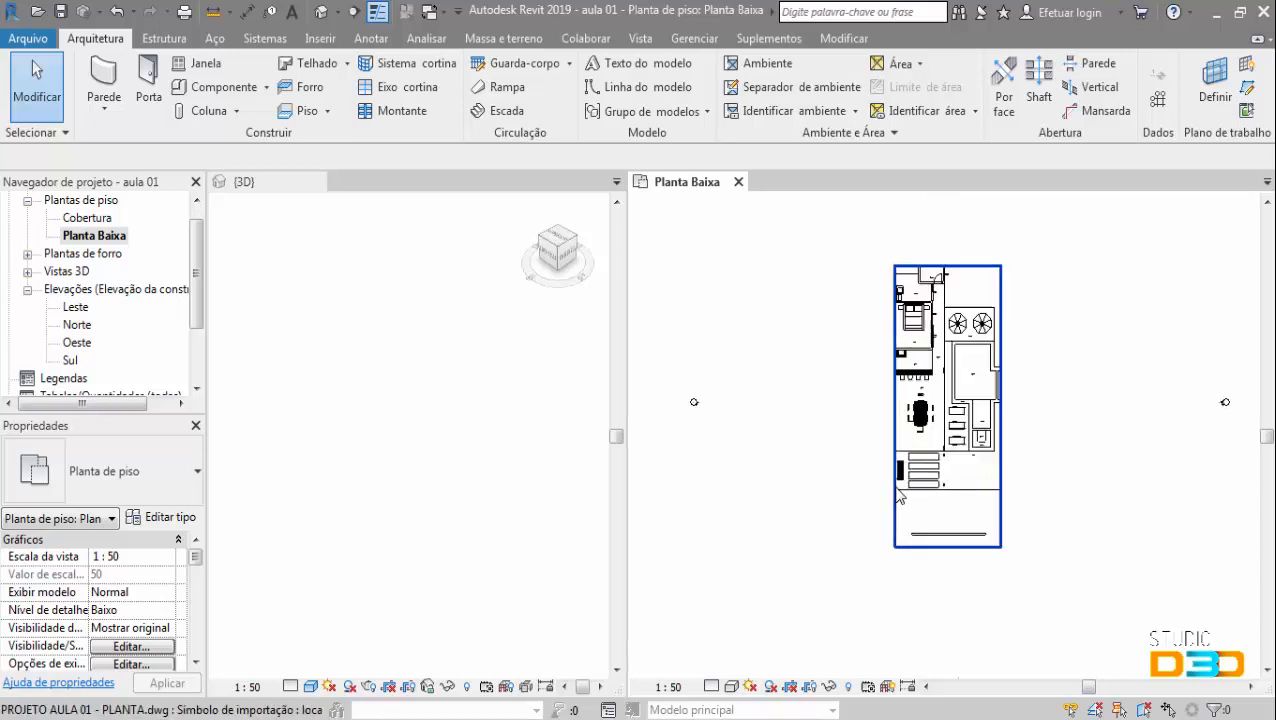
- Set the Planta Baixa view to the Baixo detail level and the Sombreado visual style
scroll(899, 341, "up", 5)
scroll(912, 300, "up", 4)
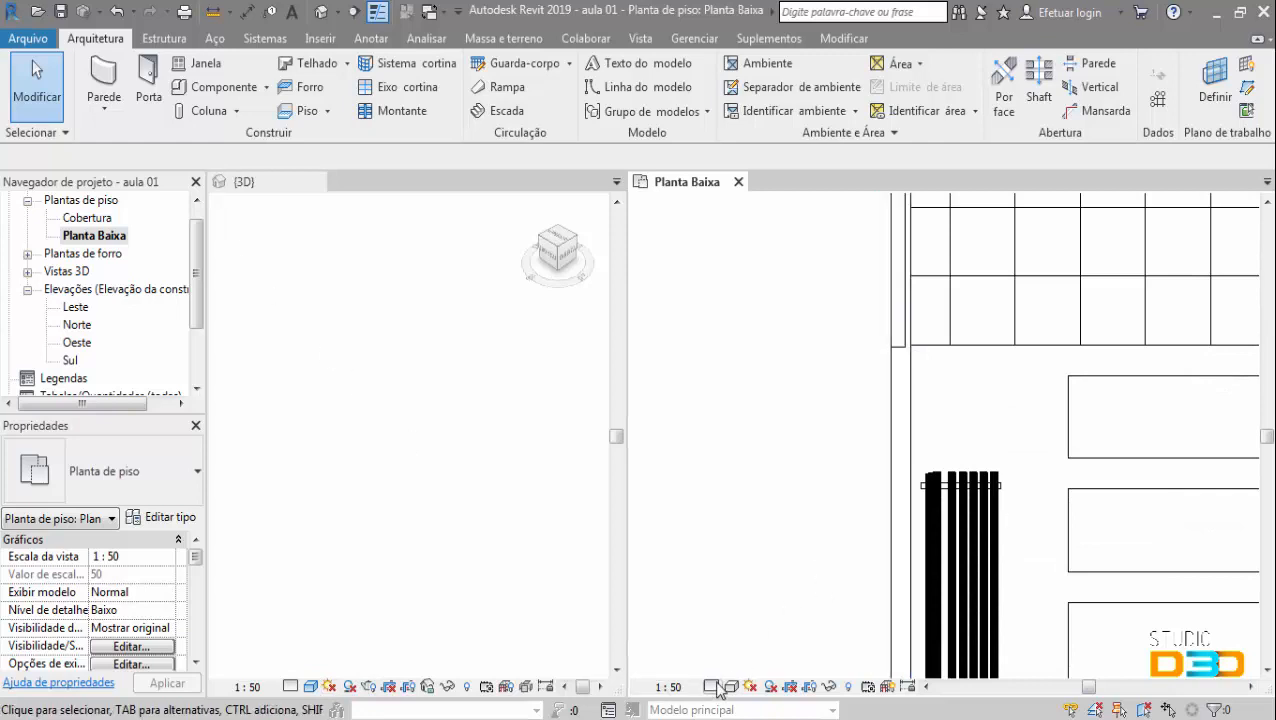
scroll(760, 475, "down", 3)
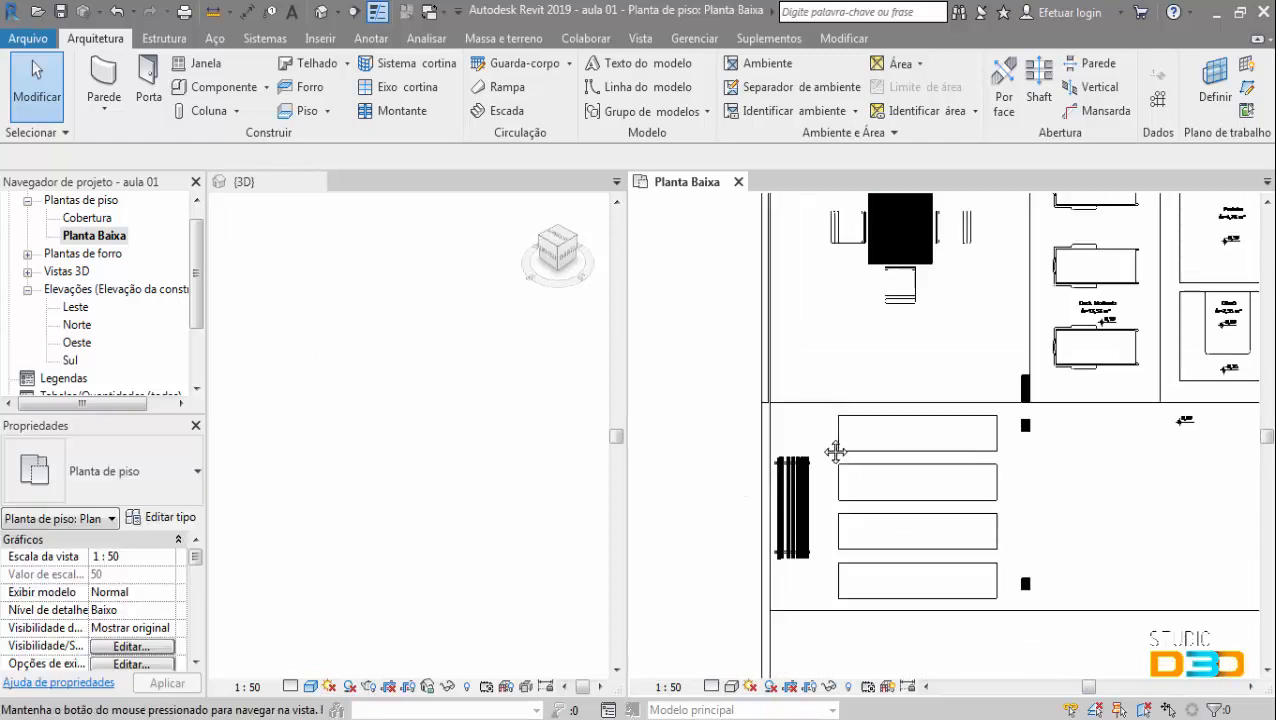
scroll(815, 436, "up", 4)
left_click(711, 687)
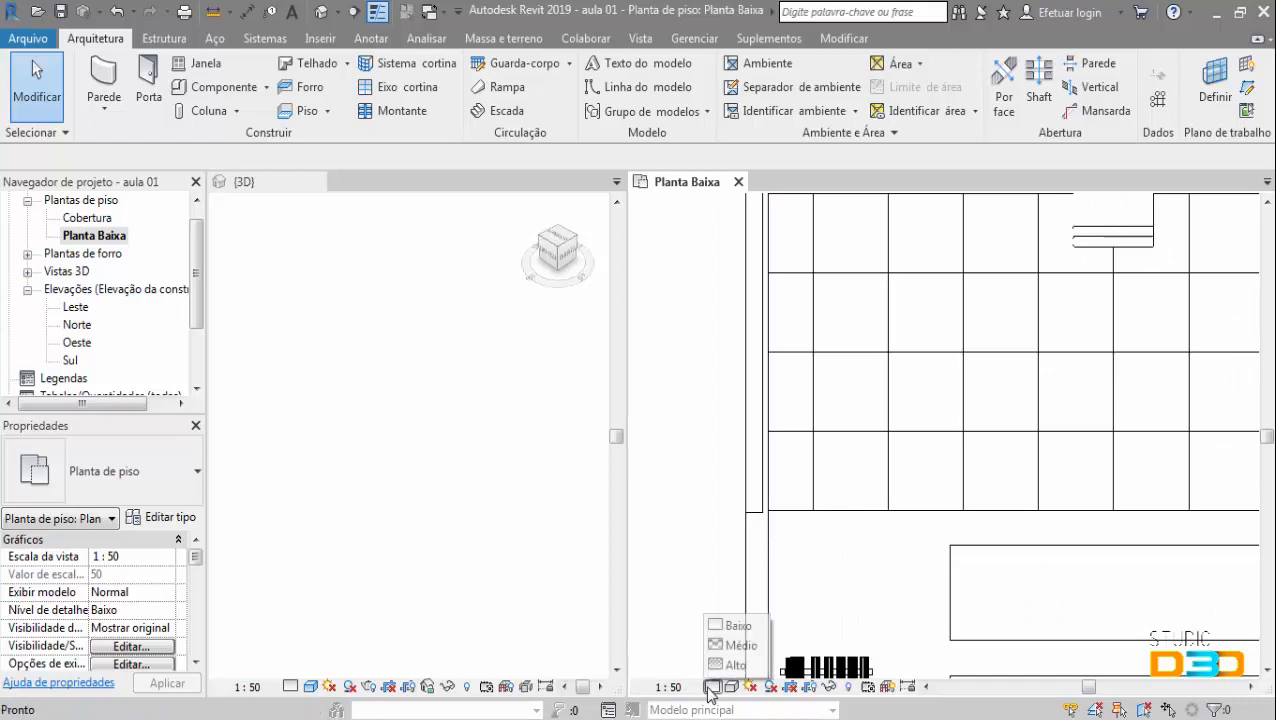
left_click(743, 628)
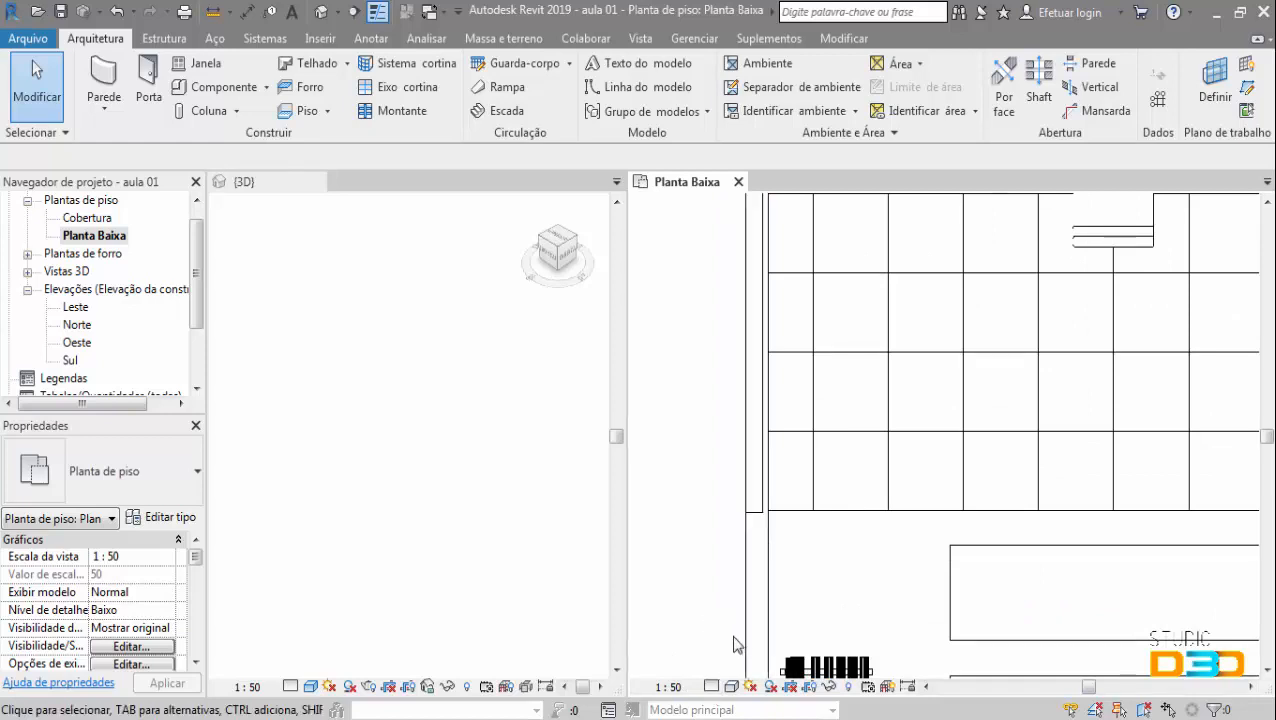
left_click(731, 686)
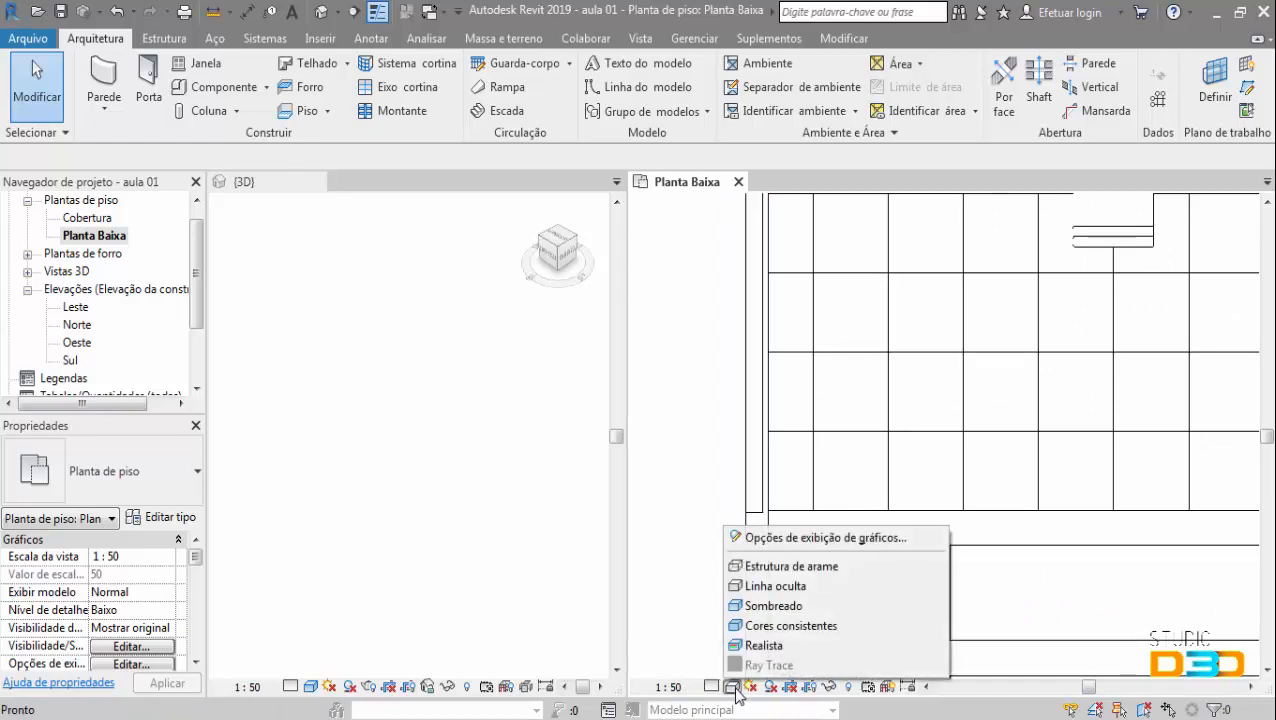
left_click(770, 610)
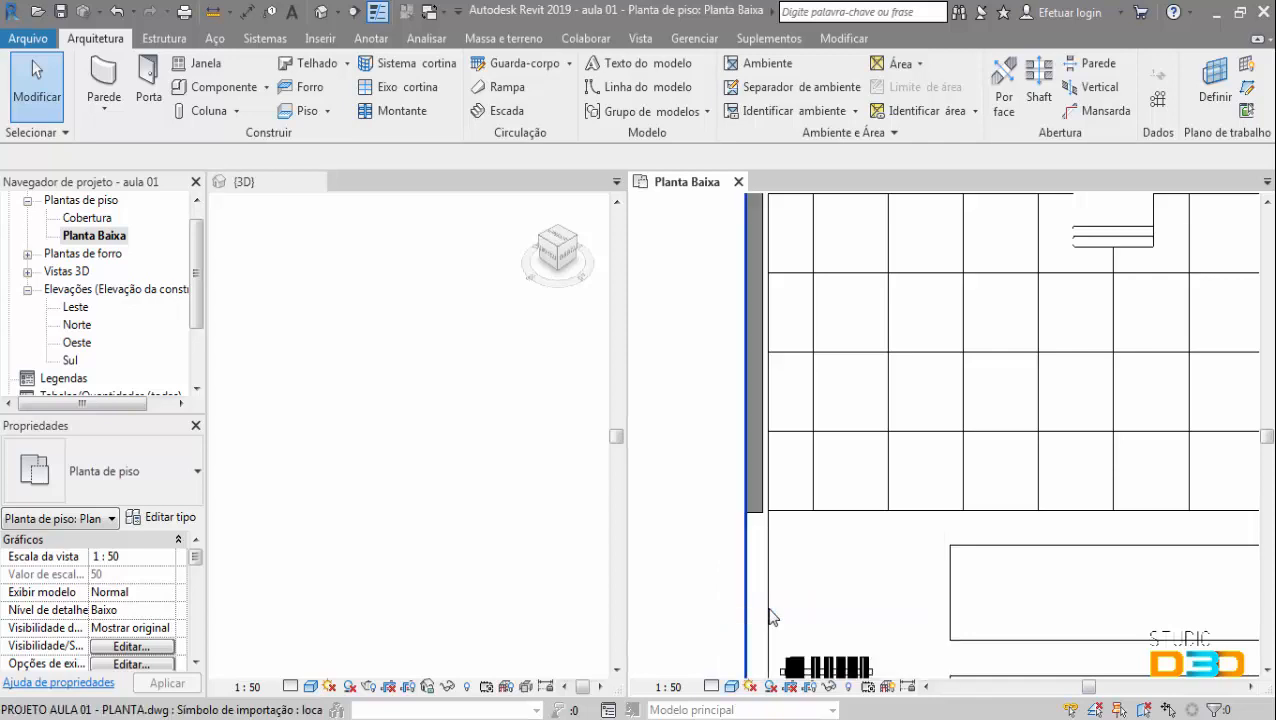
- Open the type properties of the traced parede detalhada - 150 mm wall in the floor plan
left_click(550, 719)
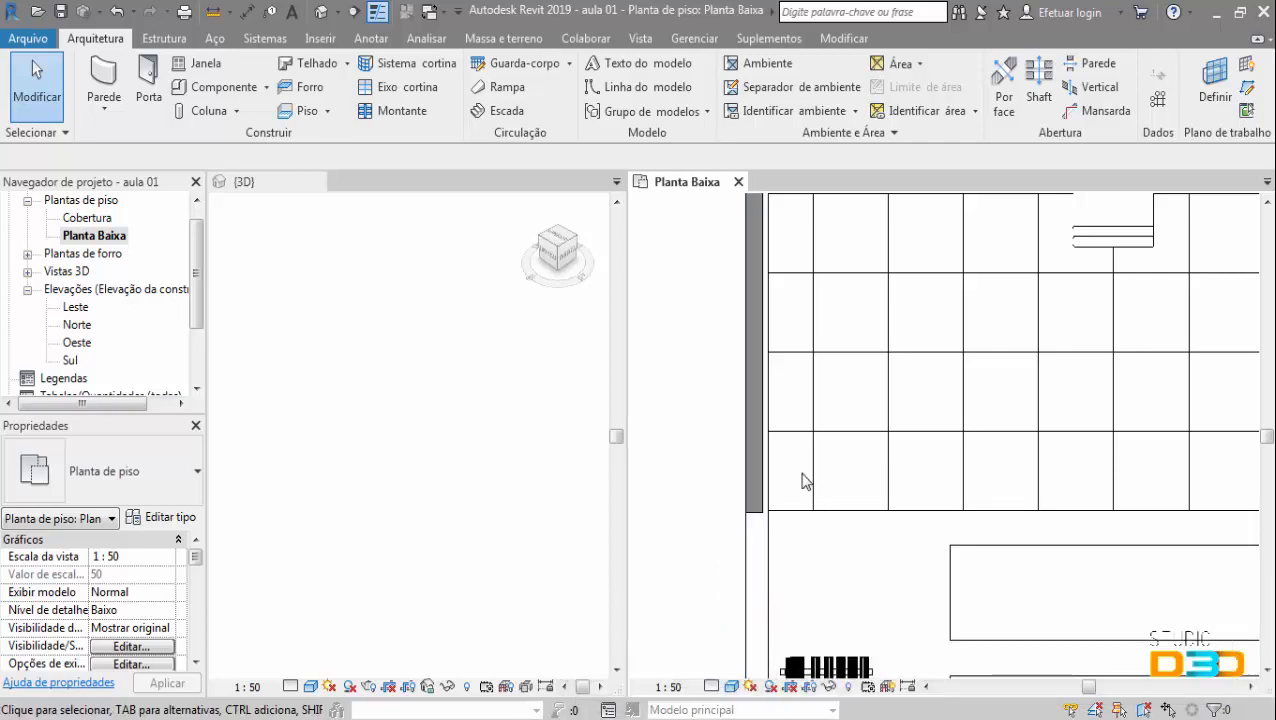
scroll(781, 487, "up", 3)
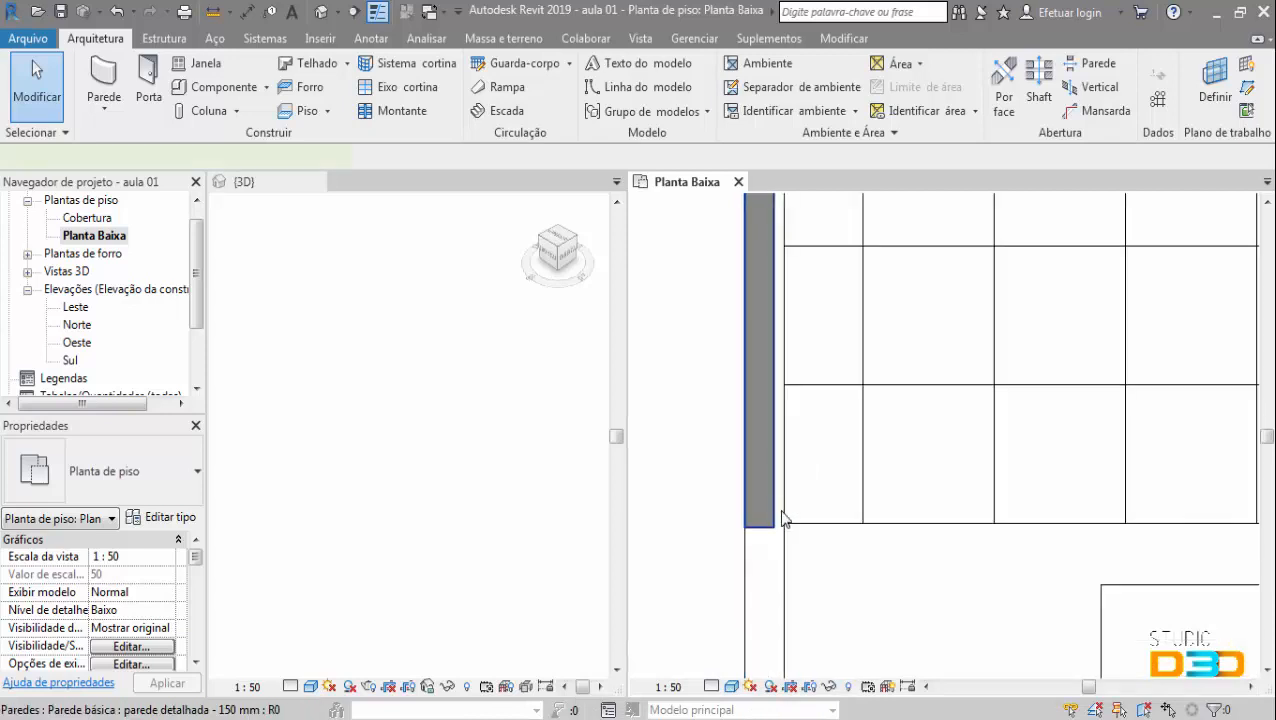
left_click(783, 518)
scroll(845, 483, "down", 2)
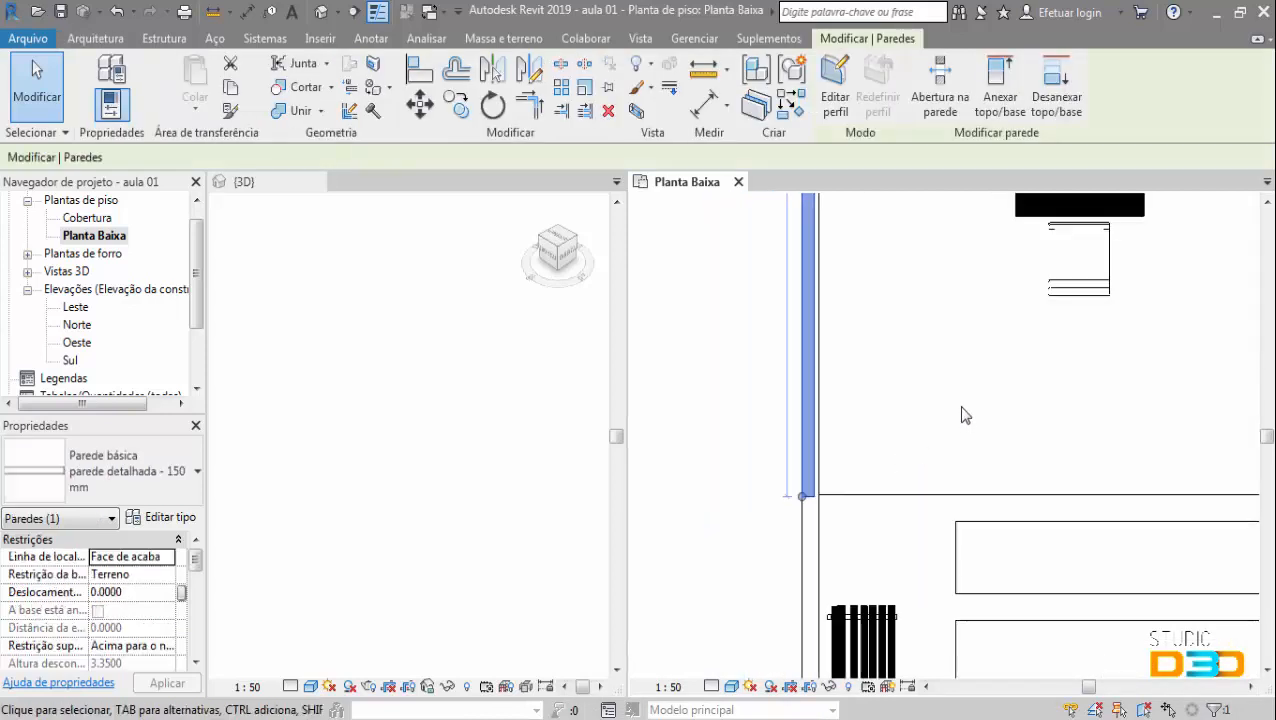
key("Escape")
scroll(816, 456, "up", 2)
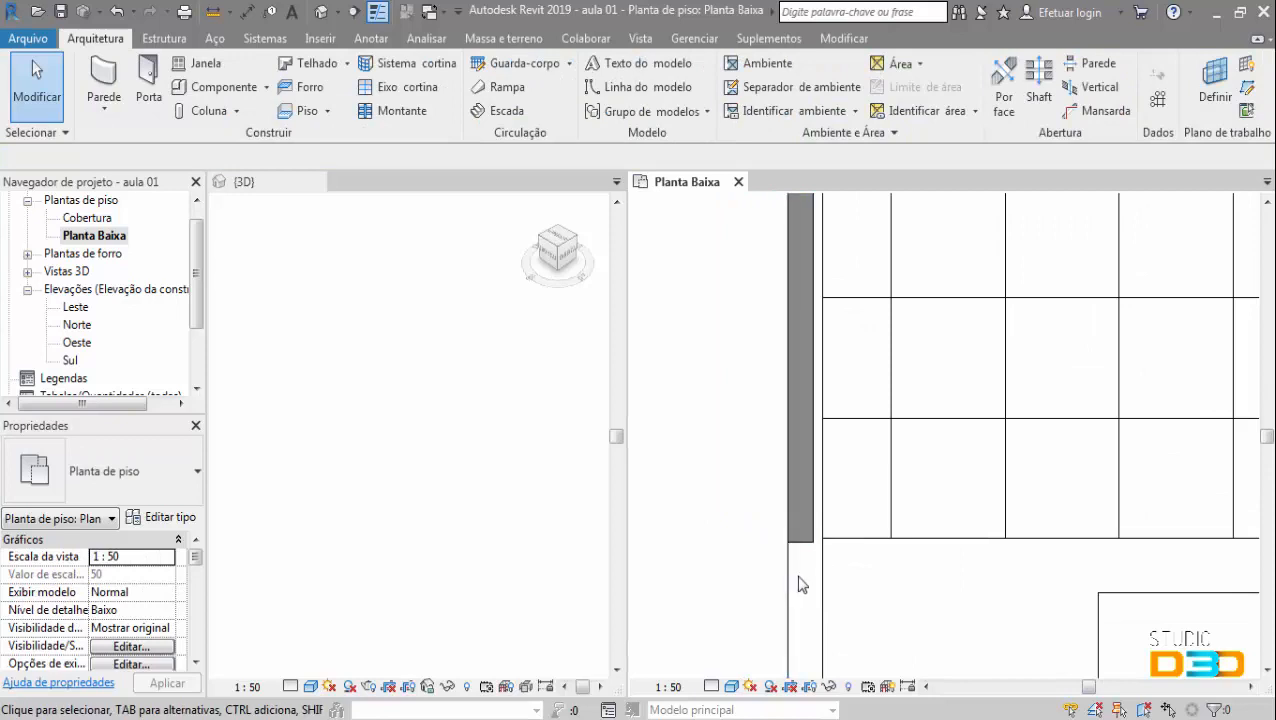
left_click(805, 525)
left_click(140, 517)
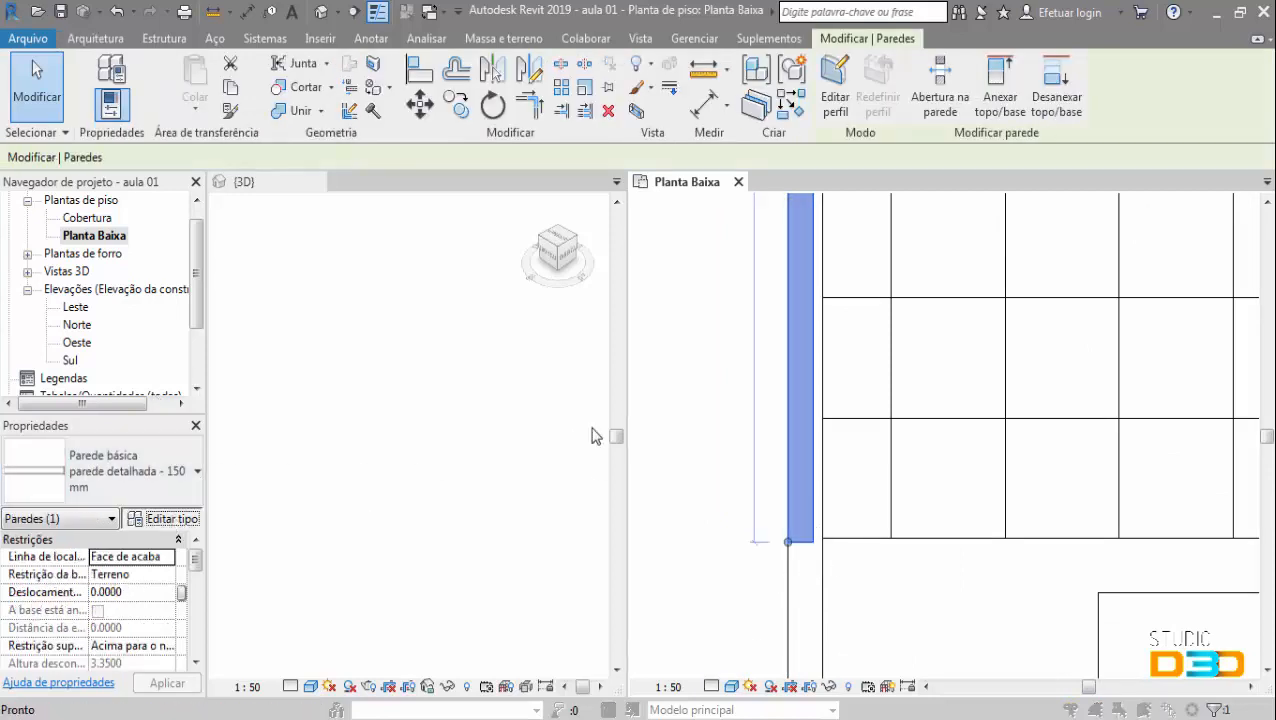
left_click(470, 305)
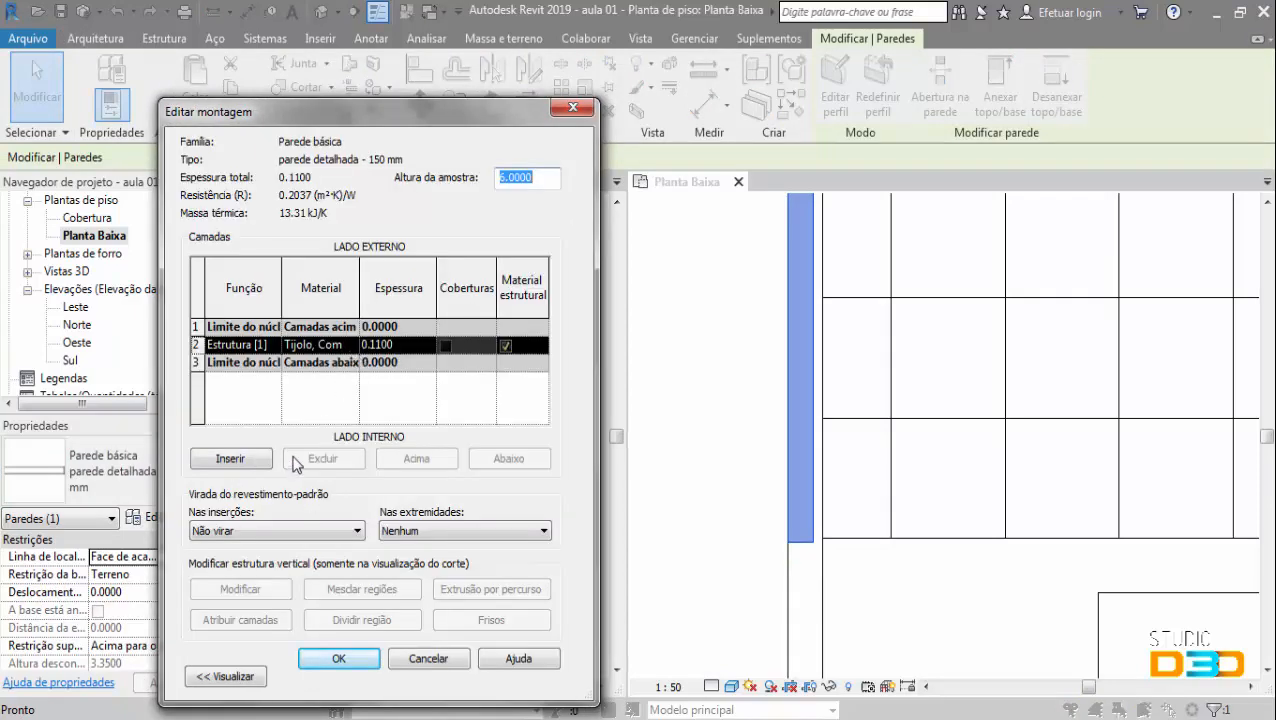
left_click(240, 462)
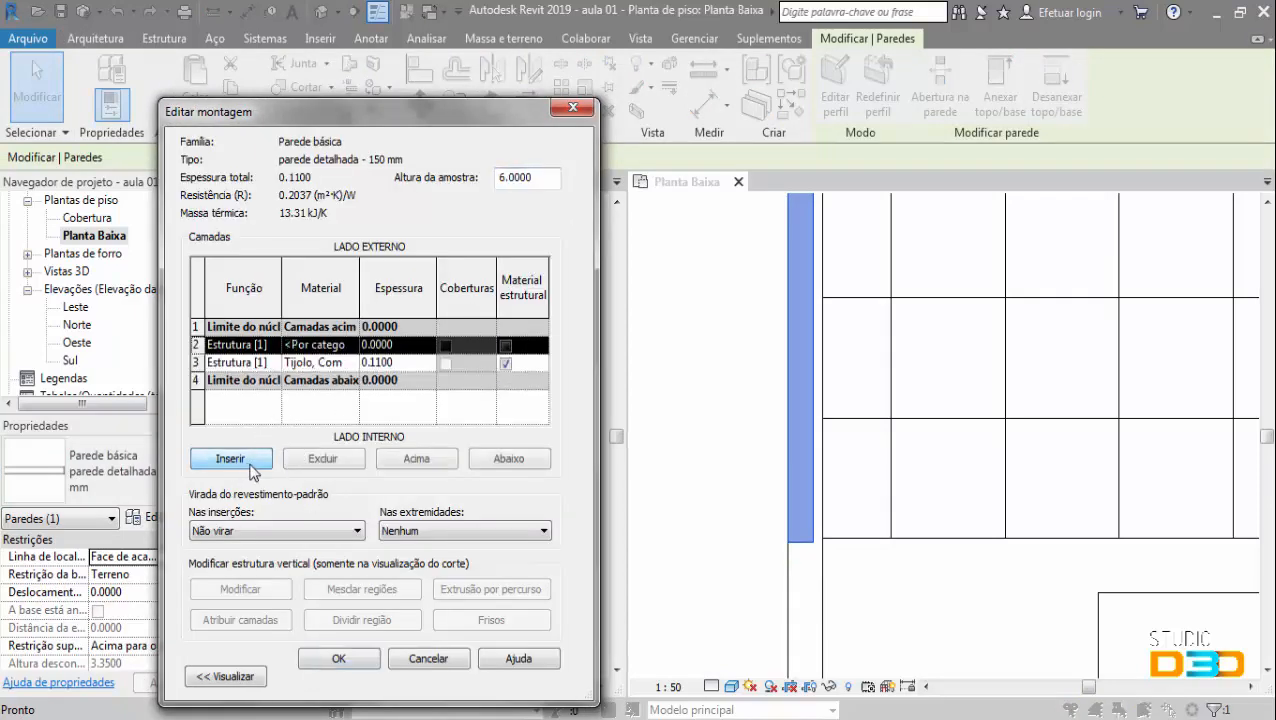
left_click(230, 462)
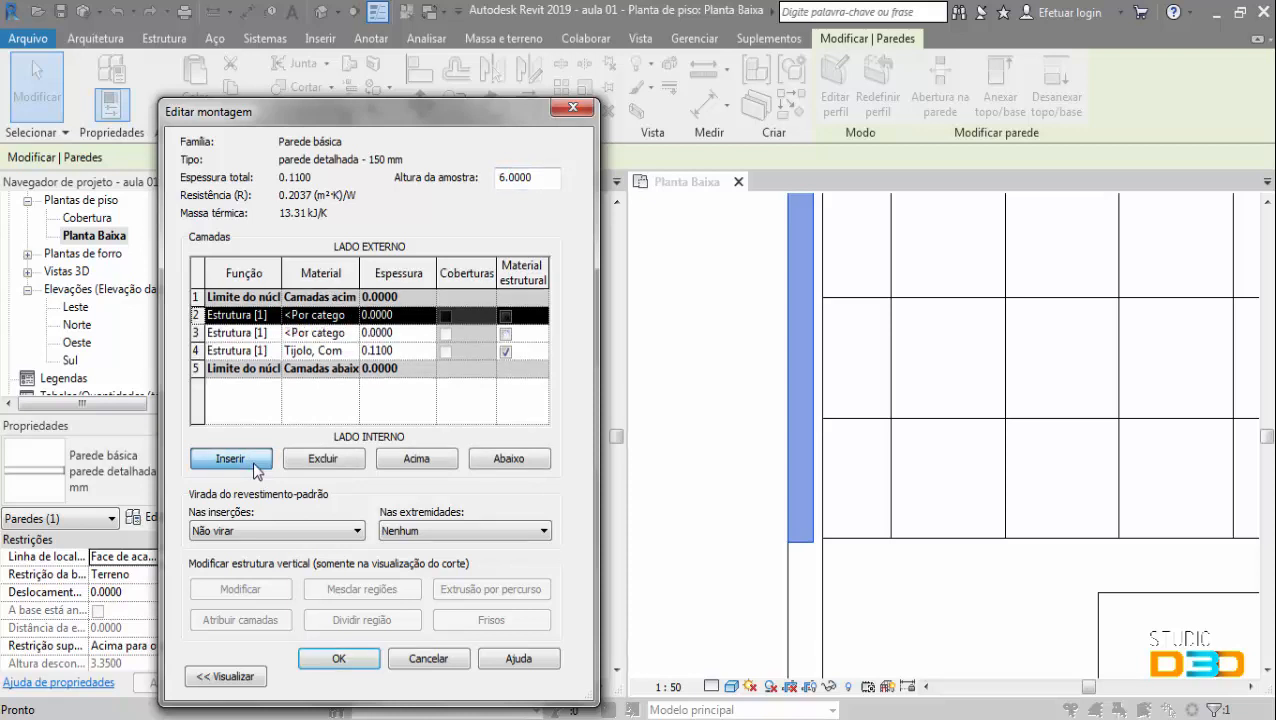
left_click(318, 350)
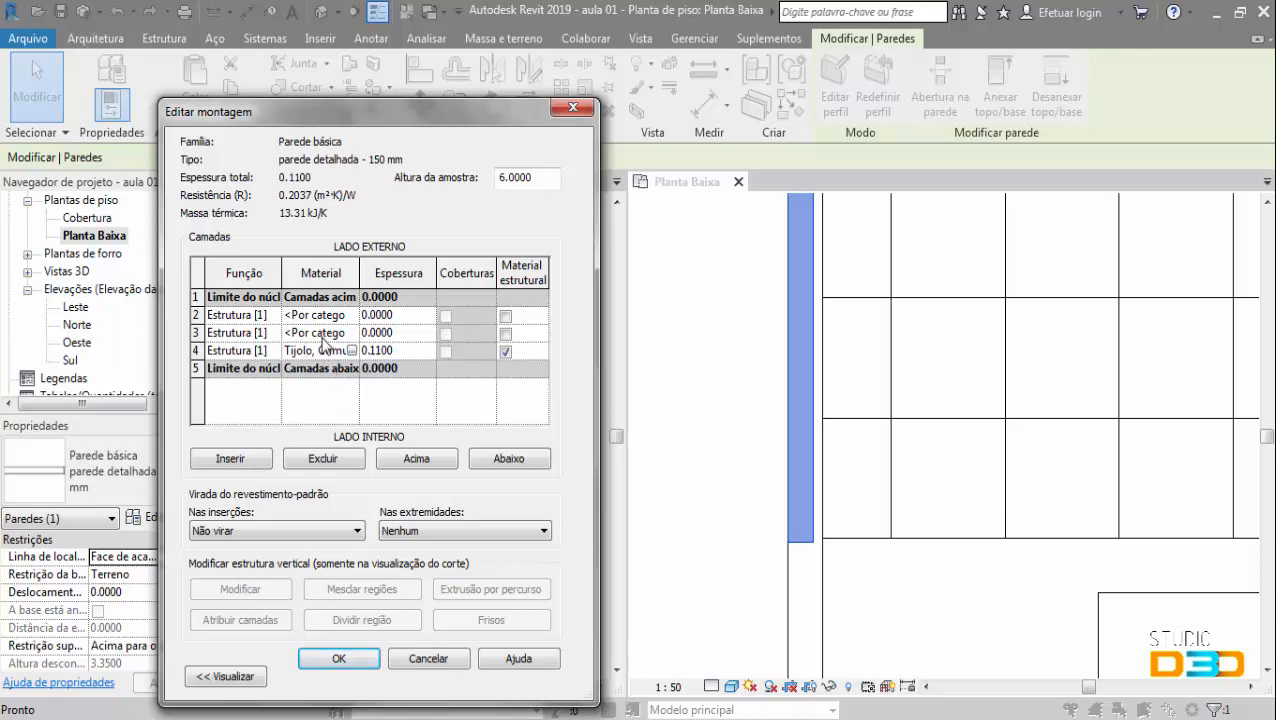
left_click(197, 332)
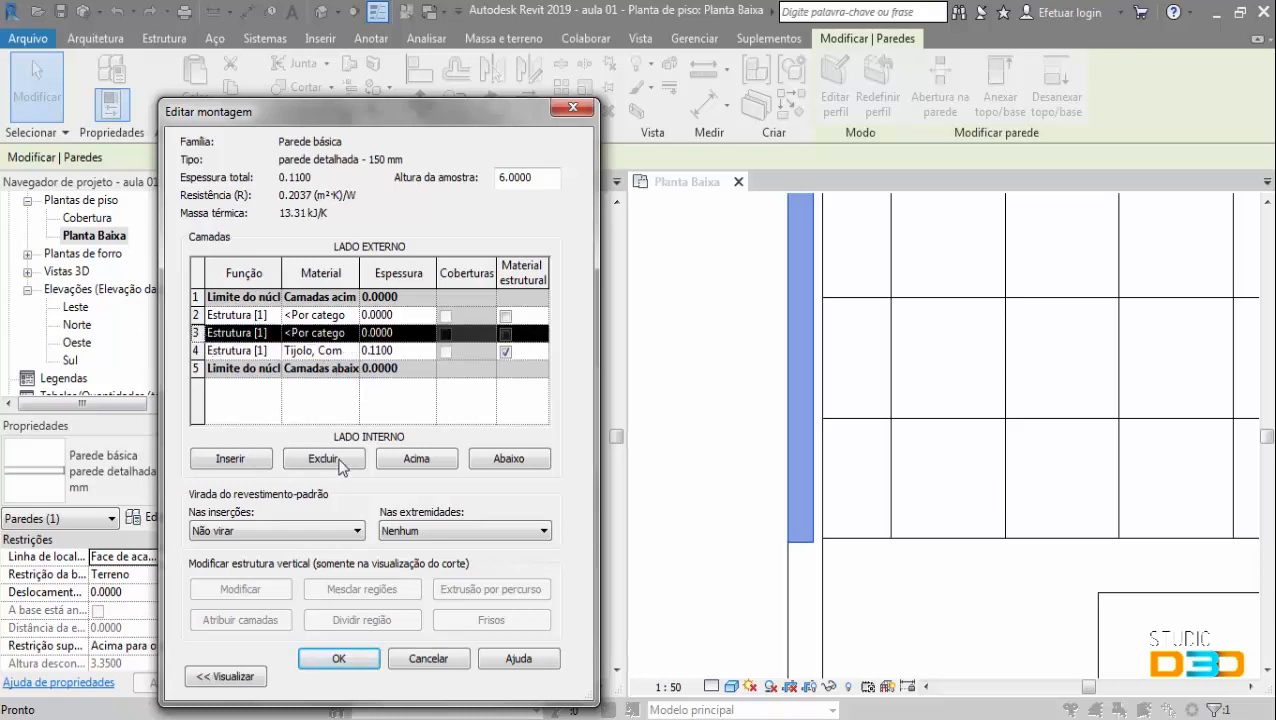
left_click(479, 466)
left_click(479, 466)
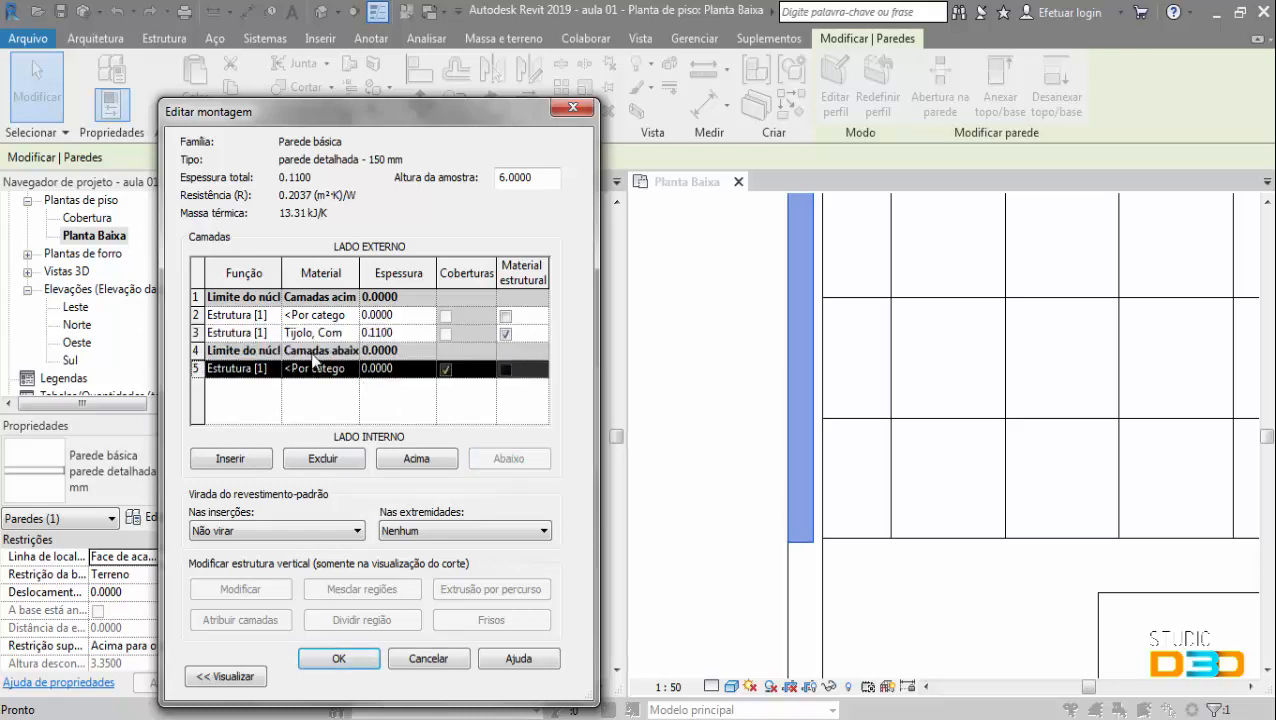
key("Escape")
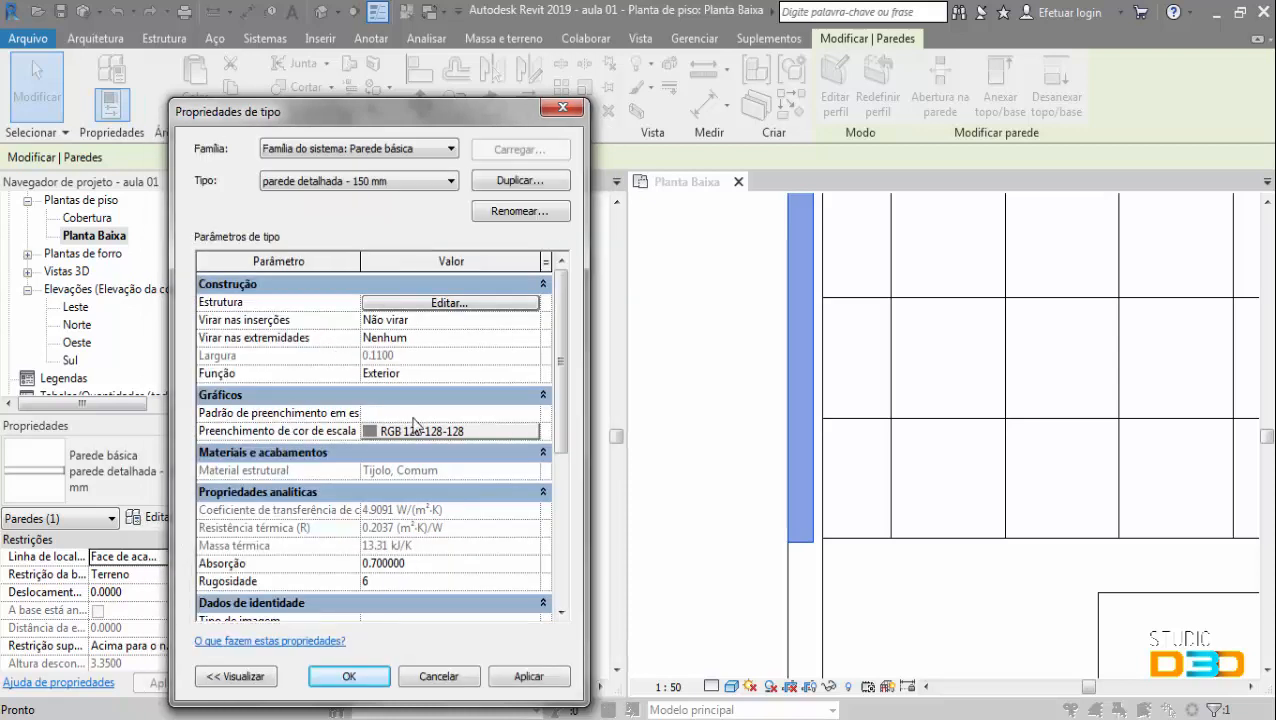
- Insert two new layers in the wall type's structure and move one below the inner core boundary
left_click(444, 305)
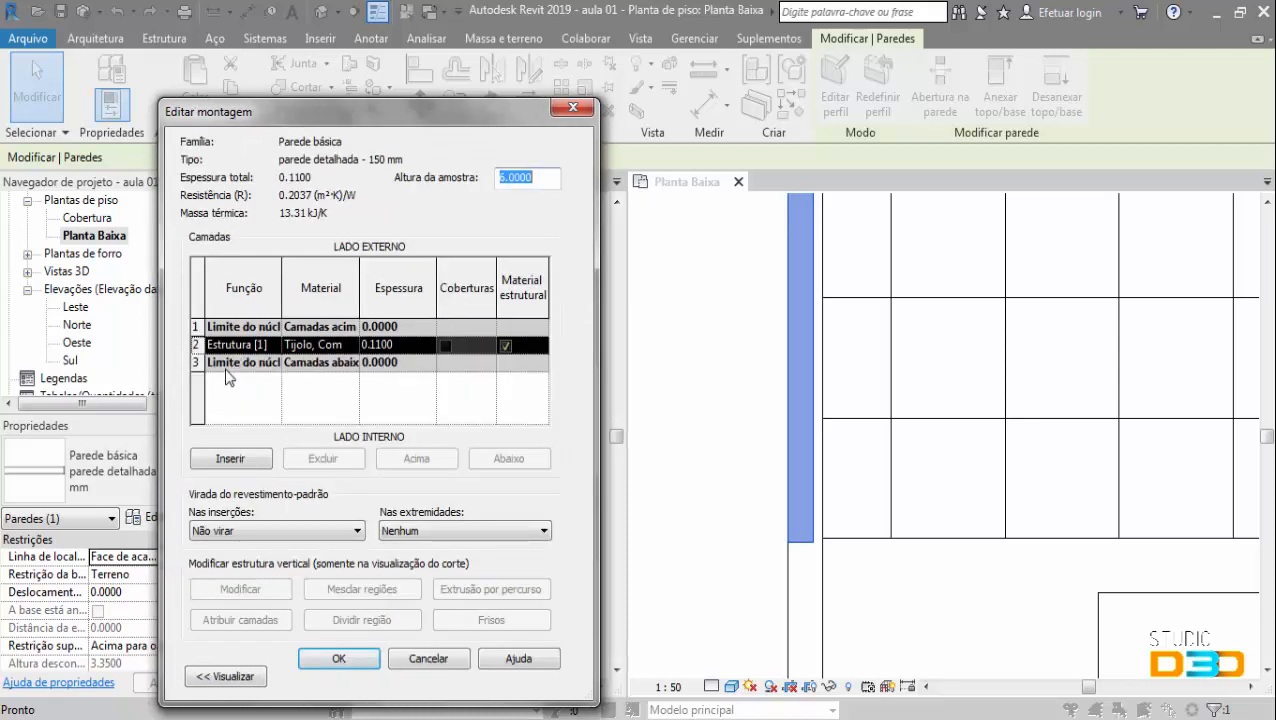
left_click(229, 460)
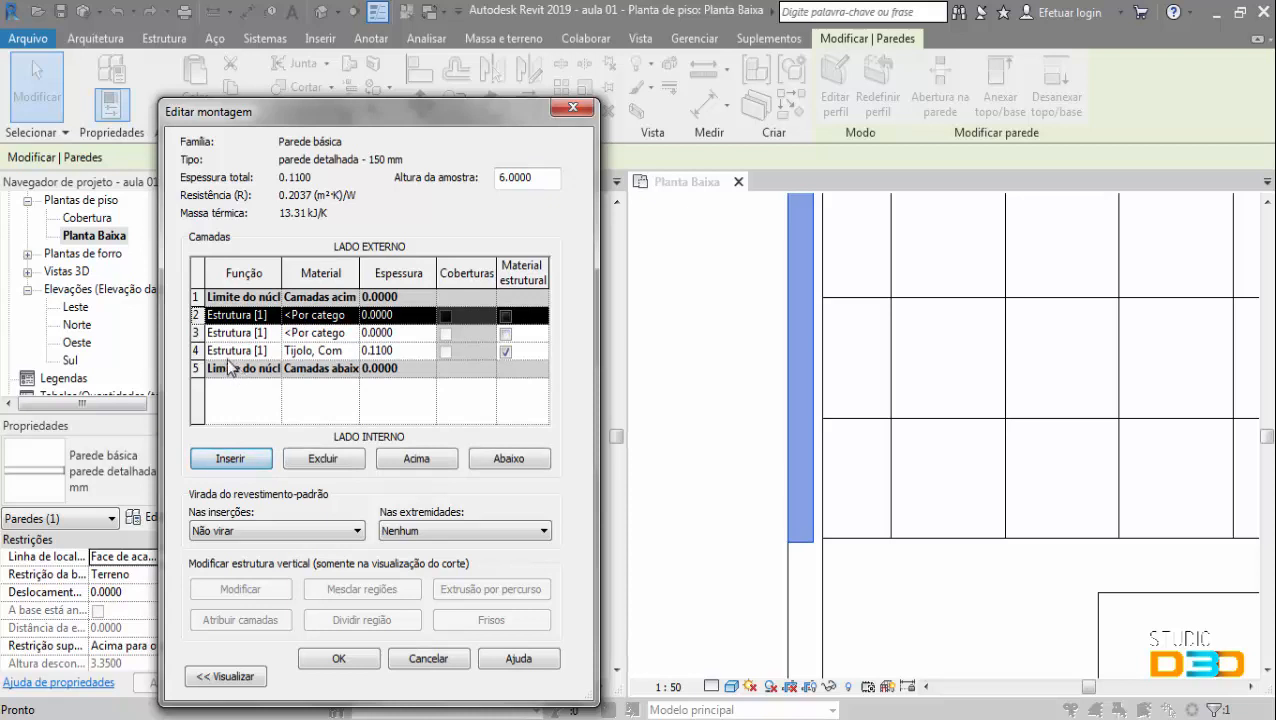
left_click(249, 333)
left_click(196, 333)
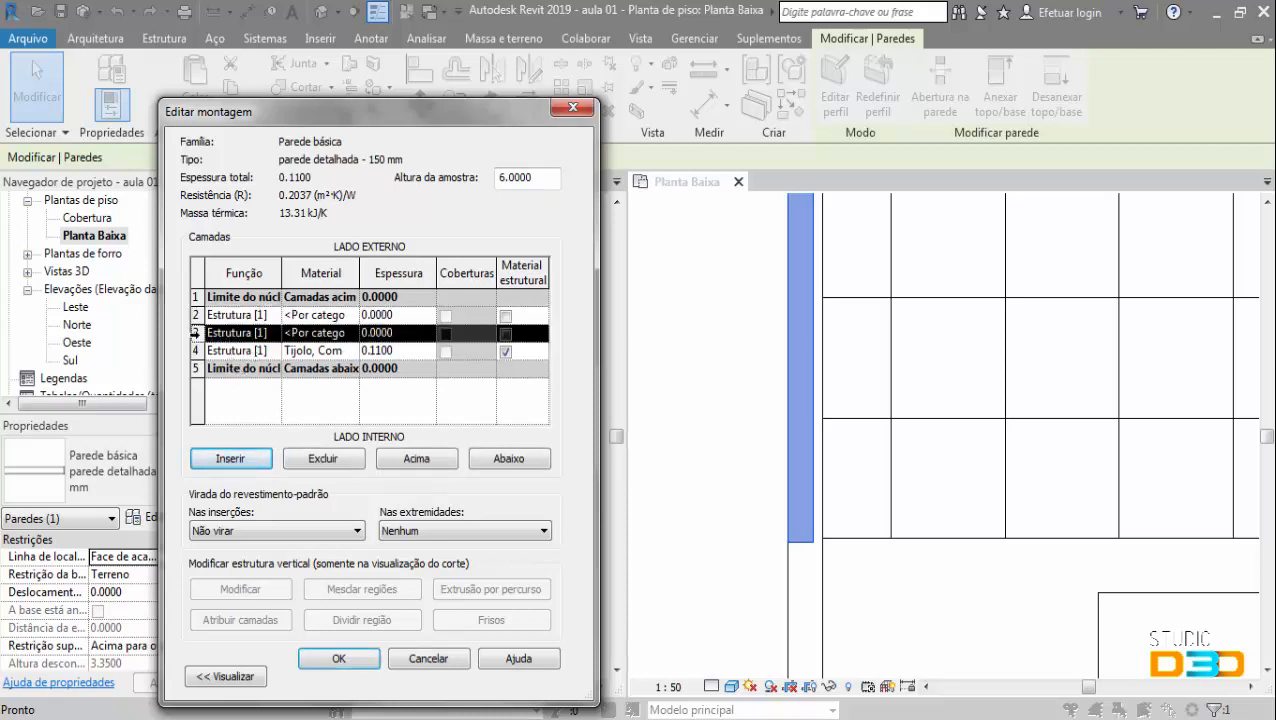
left_click(517, 466)
left_click(518, 467)
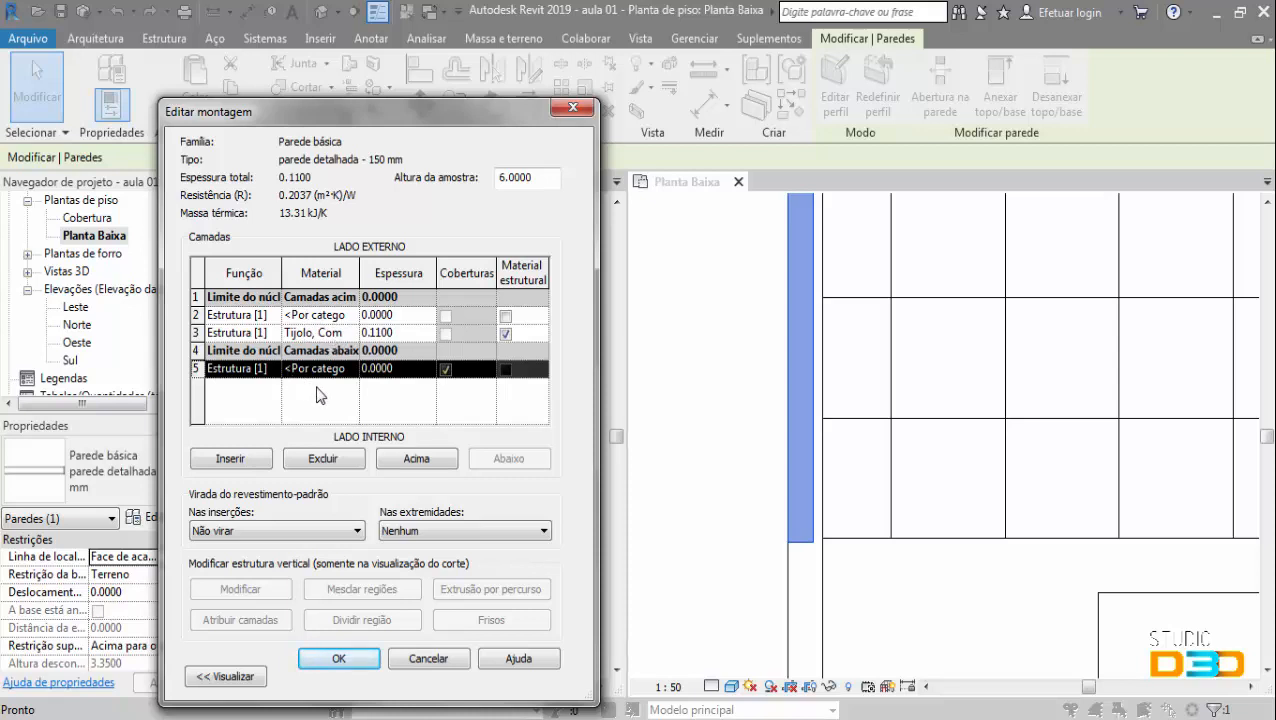
- Open the material browser for the new layer above the brick and search for reboc
left_click(355, 318)
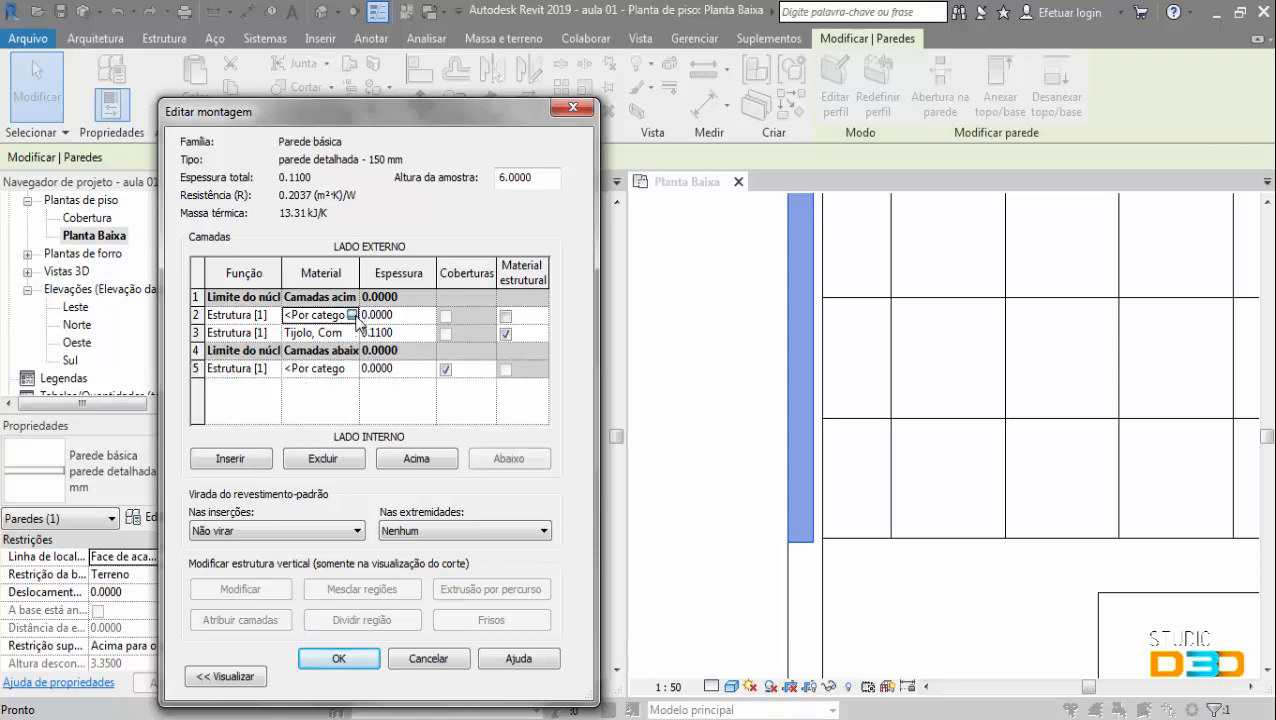
left_click(353, 315)
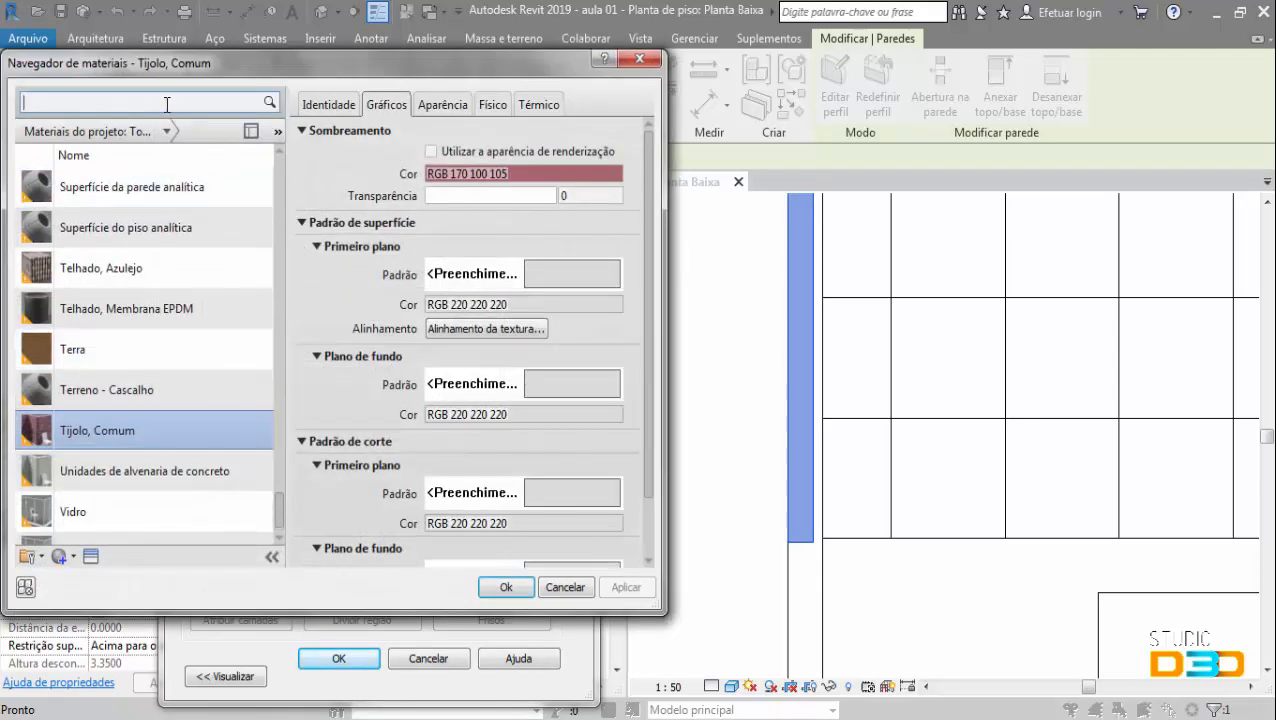
type("re")
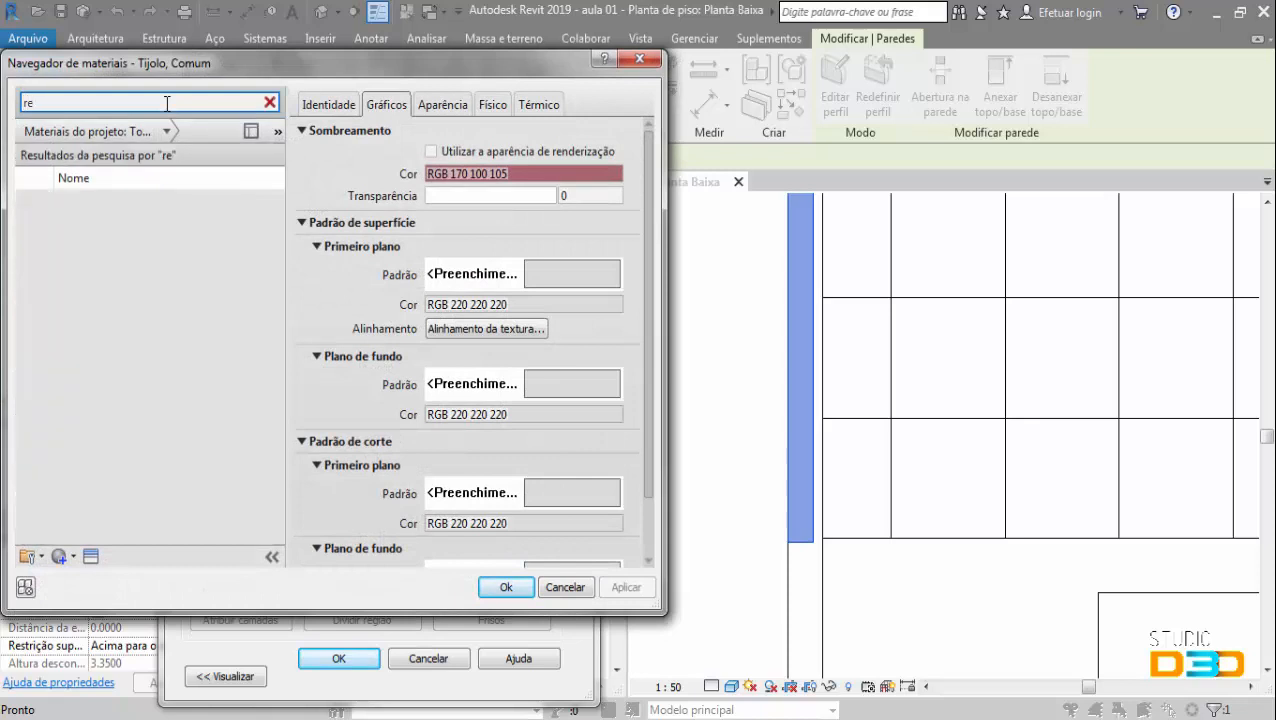
type("boc")
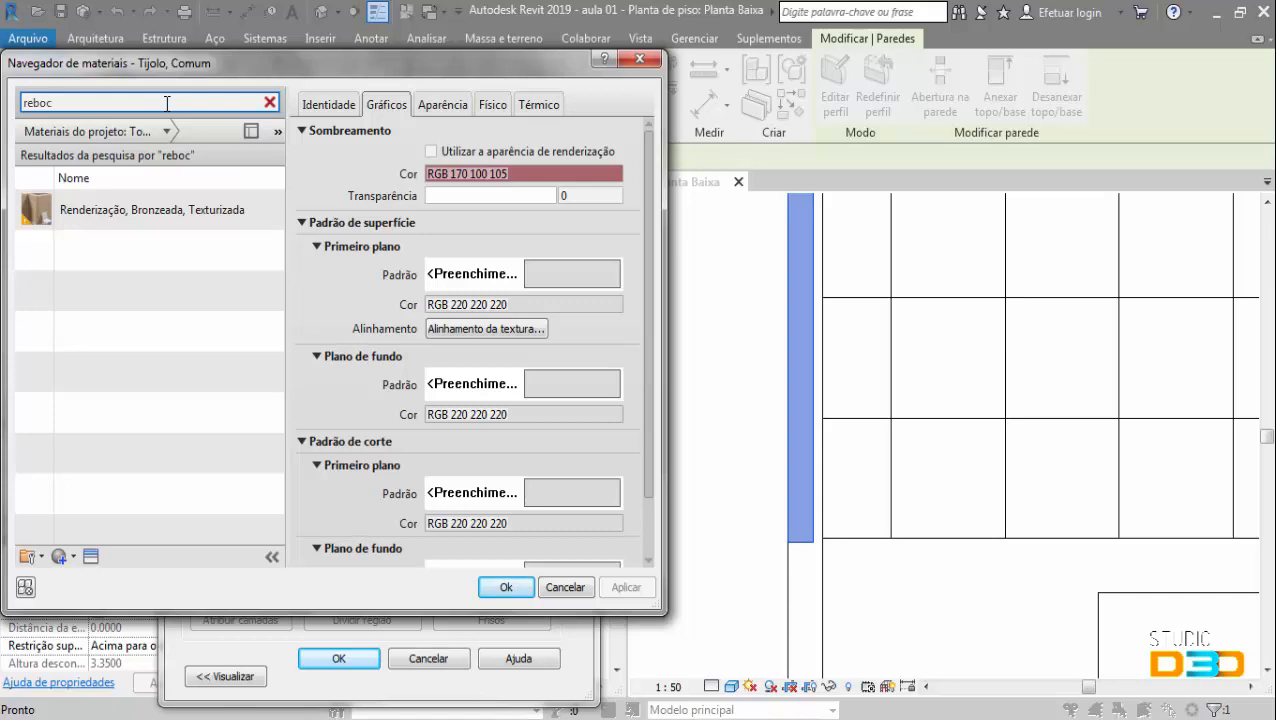
key("BackSpace")
key("BackSpace")
key("BackSpace")
key("BackSpace")
key("BackSpace")
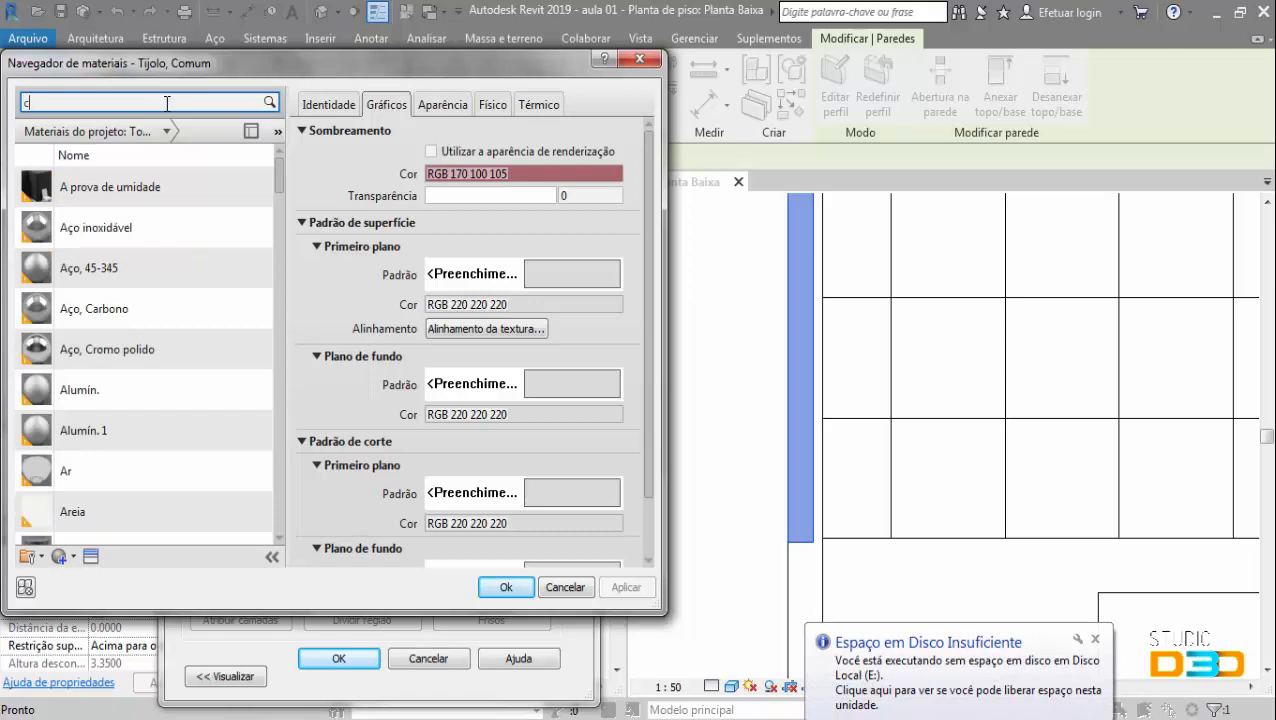
- Find Concreto, Faixa de areia/cimento by searching for cimen, duplicate it and rename the copy reboco
type("cimw")
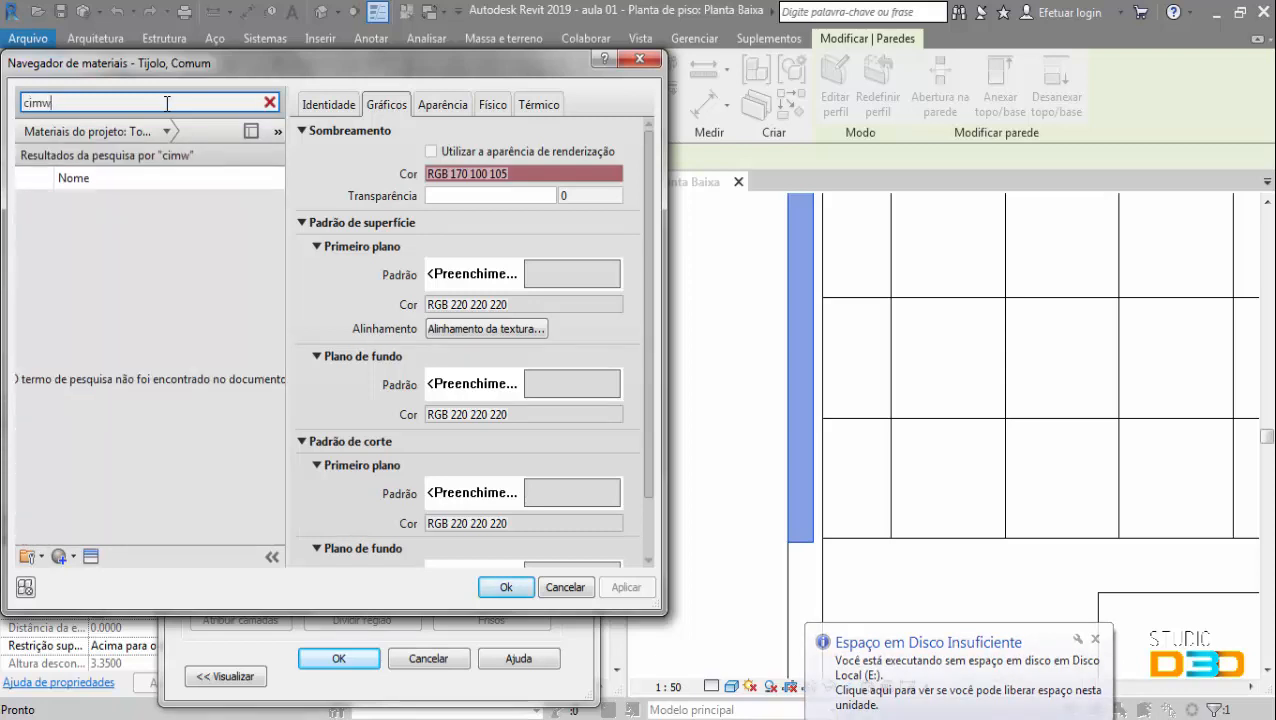
key("BackSpace")
type("en")
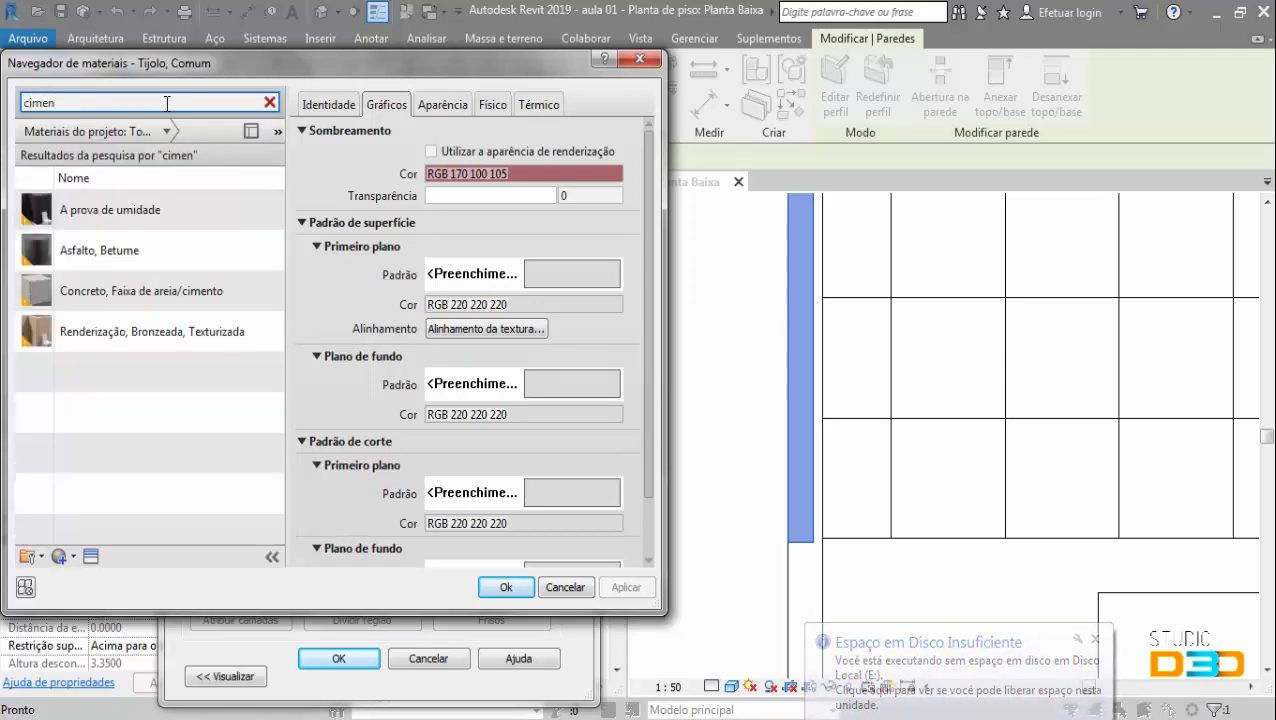
left_click(138, 294)
right_click(138, 292)
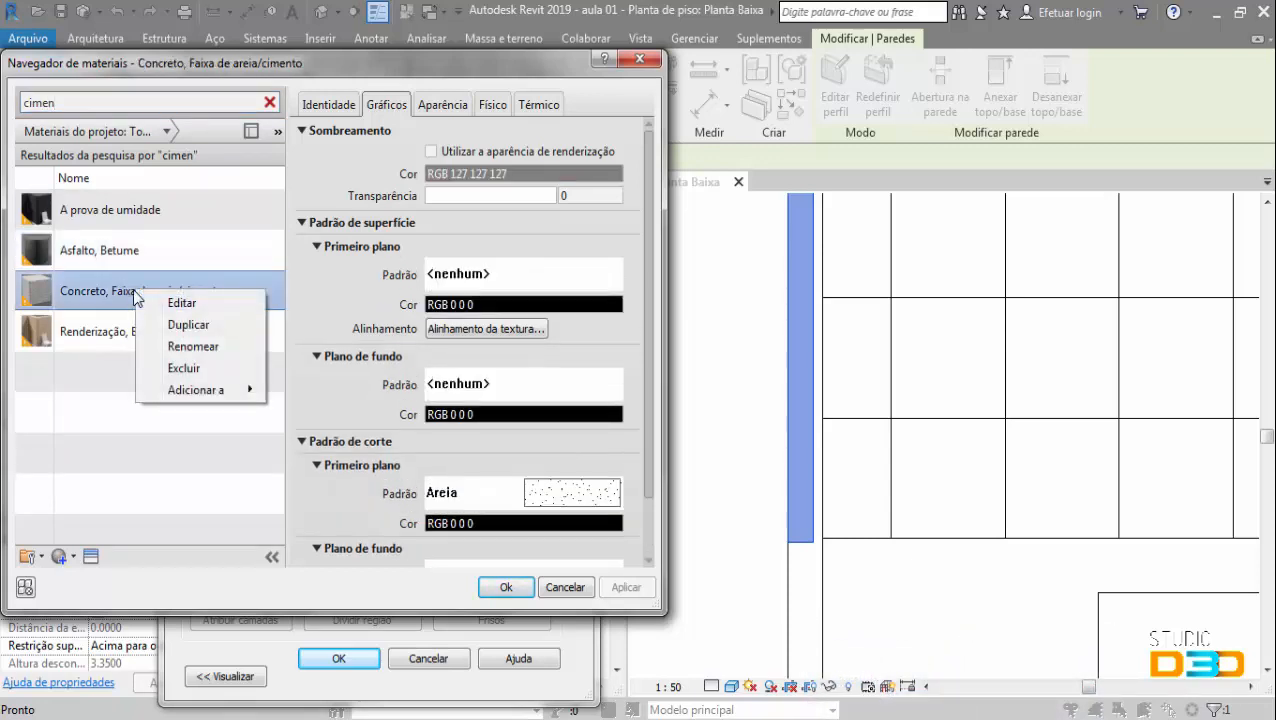
left_click(188, 325)
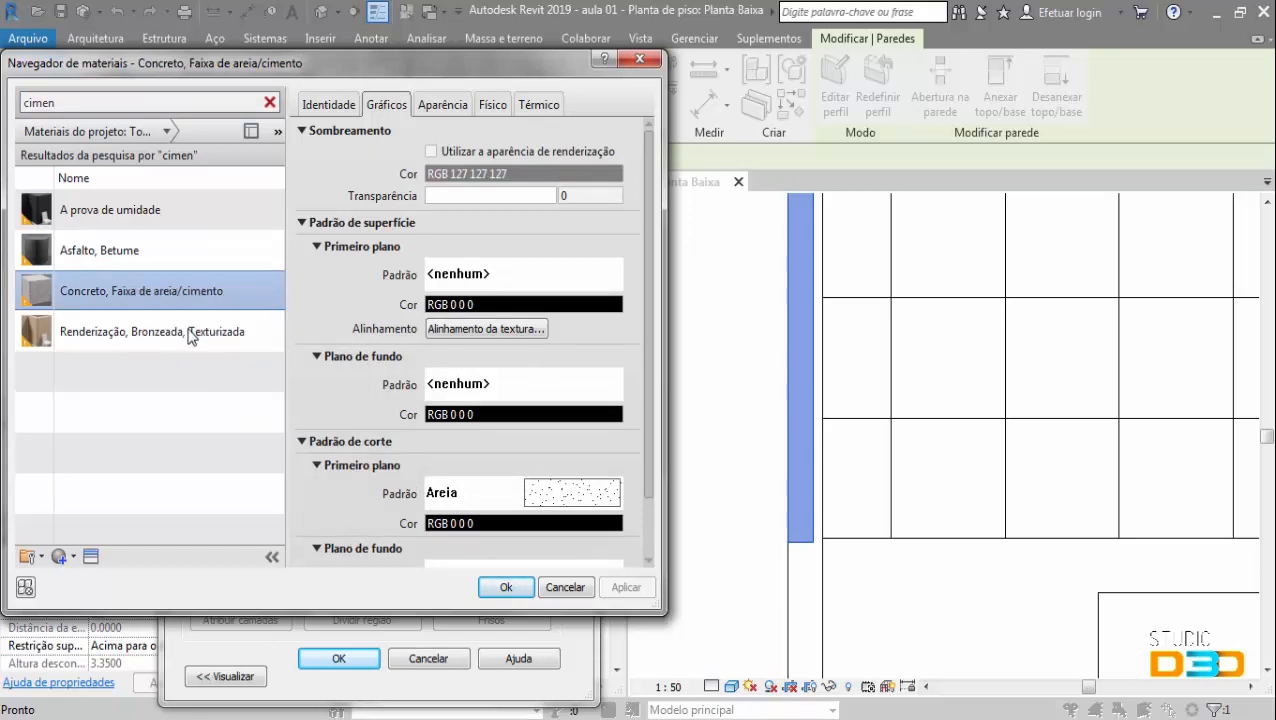
left_click(202, 334)
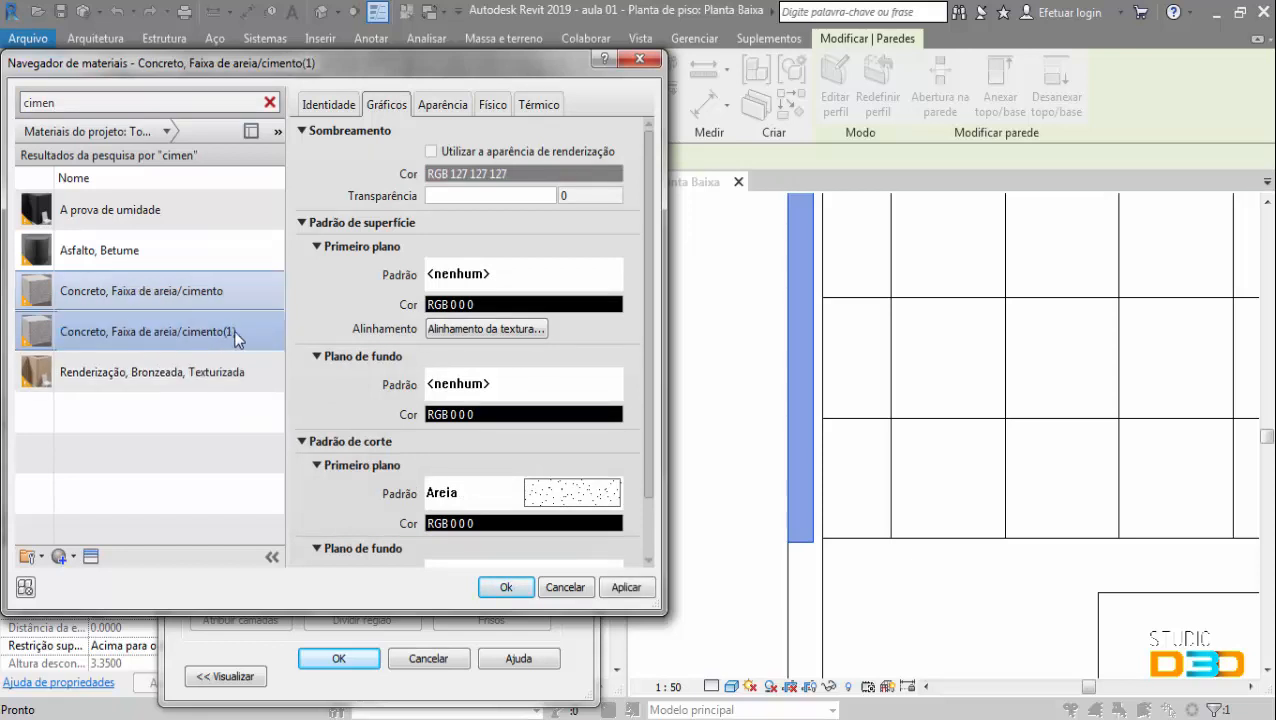
left_click_drag(238, 334, 64, 346)
type("r")
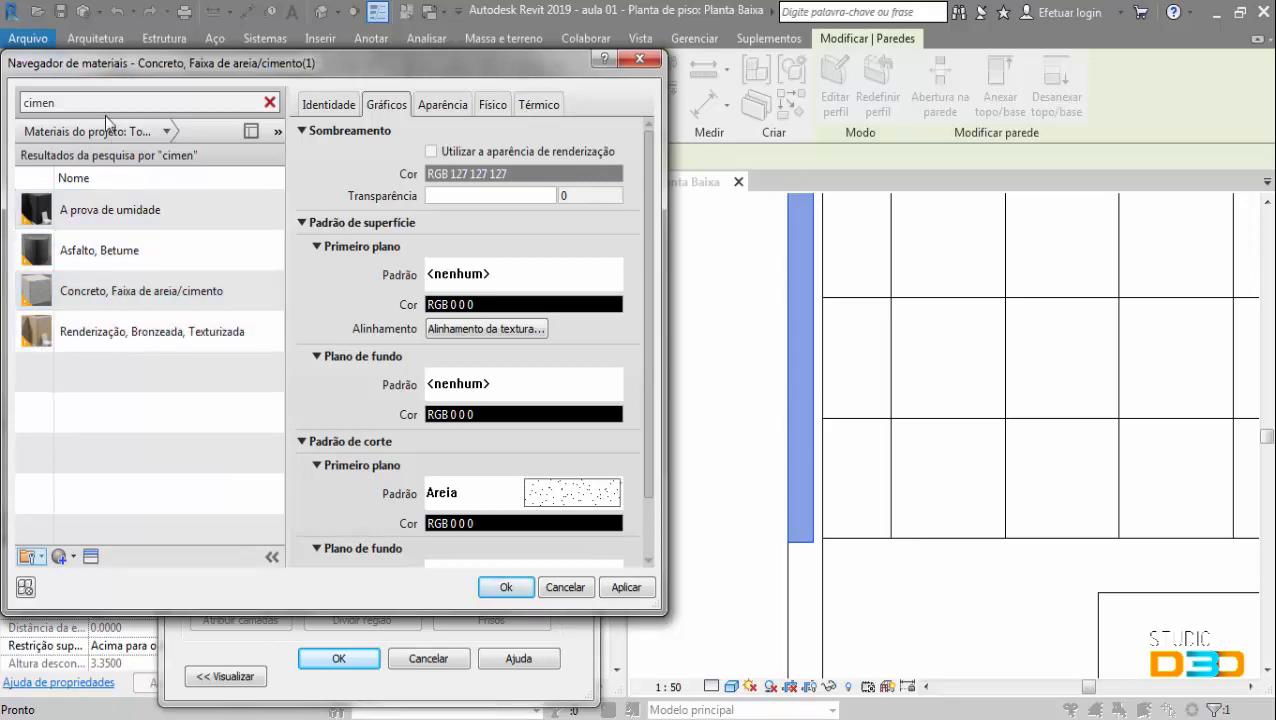
- Find the reboco material by searching for reboc and assign it to the new layer above the brick
left_click_drag(98, 103, 12, 103)
type("re")
double_click(93, 102)
type("re")
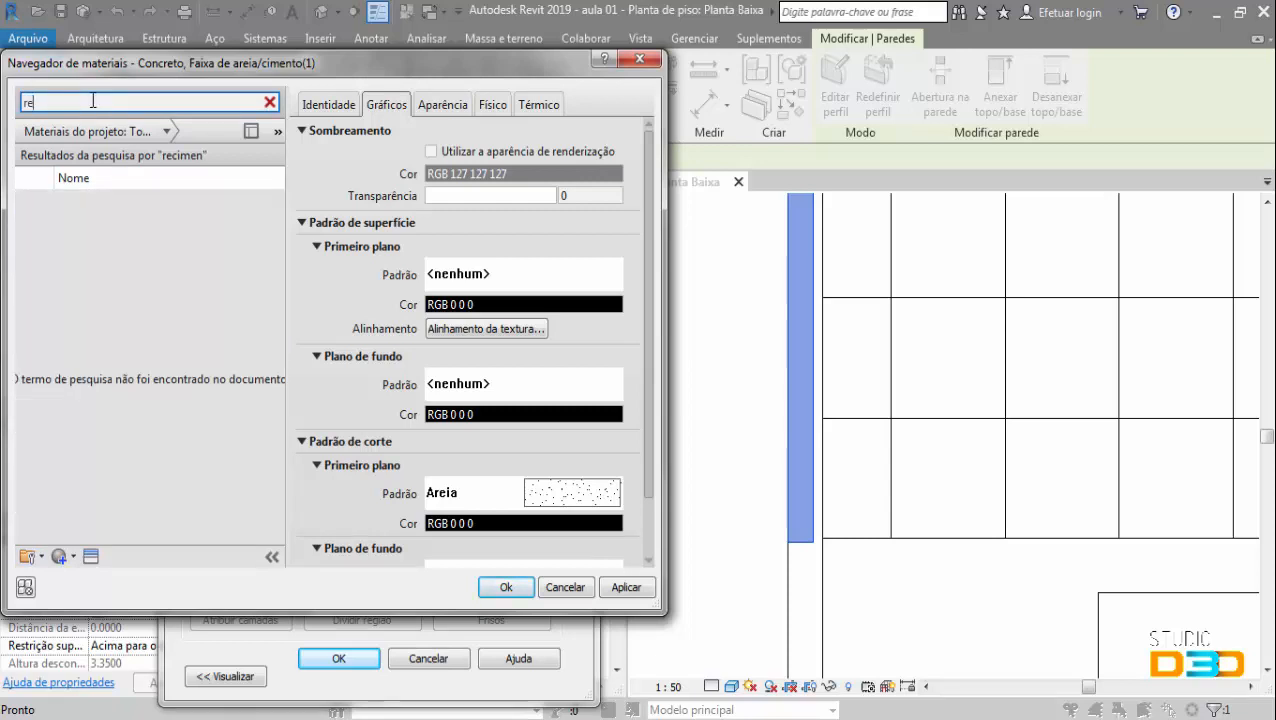
type("boc")
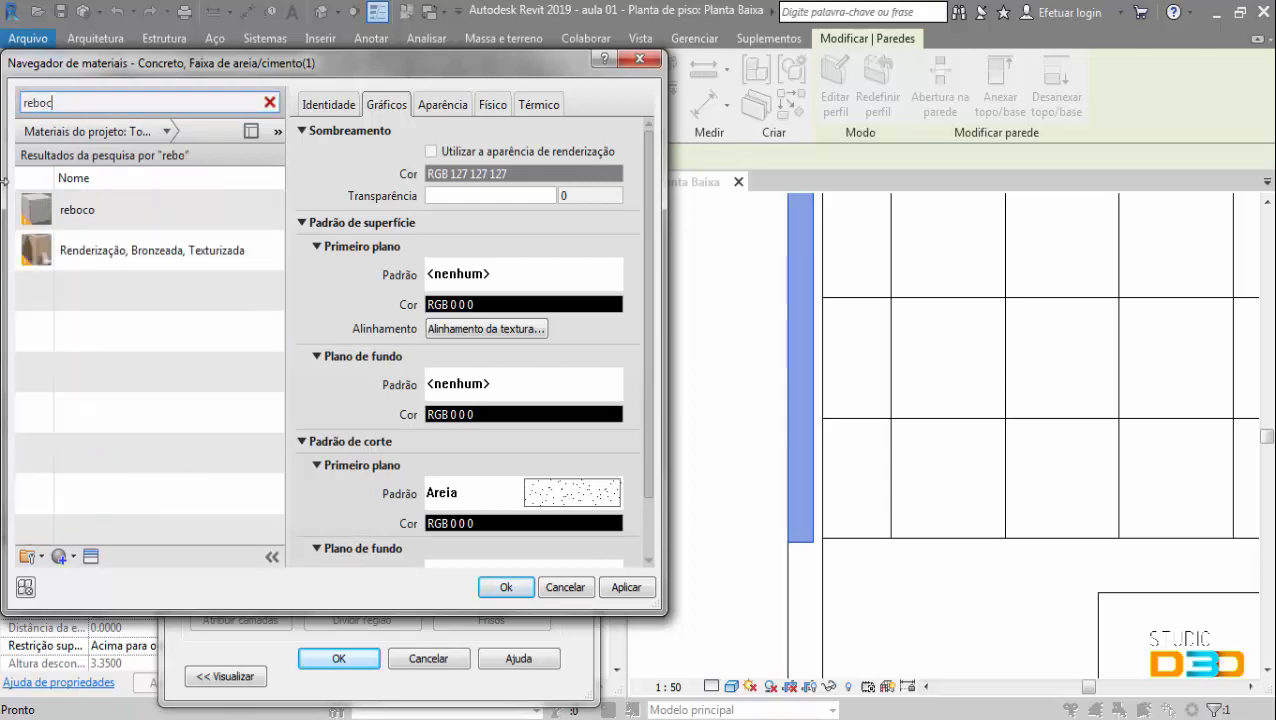
left_click(95, 214)
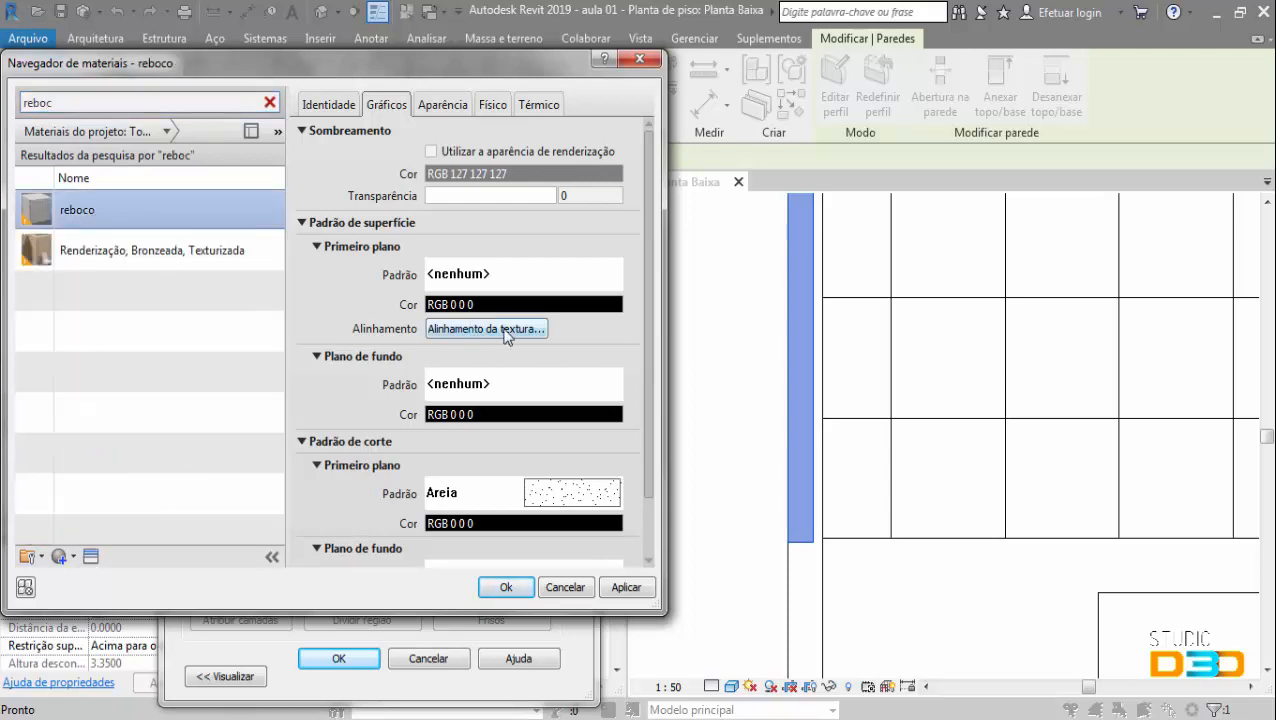
left_click_drag(652, 363, 640, 450)
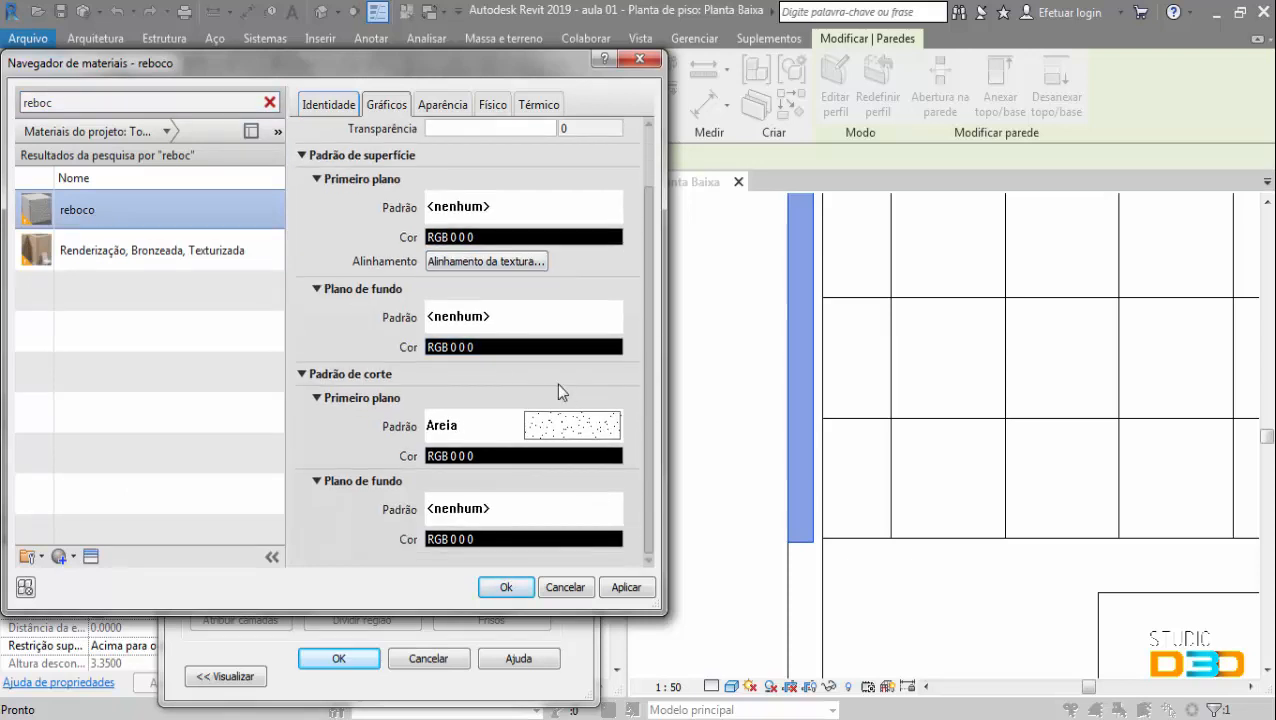
left_click(629, 587)
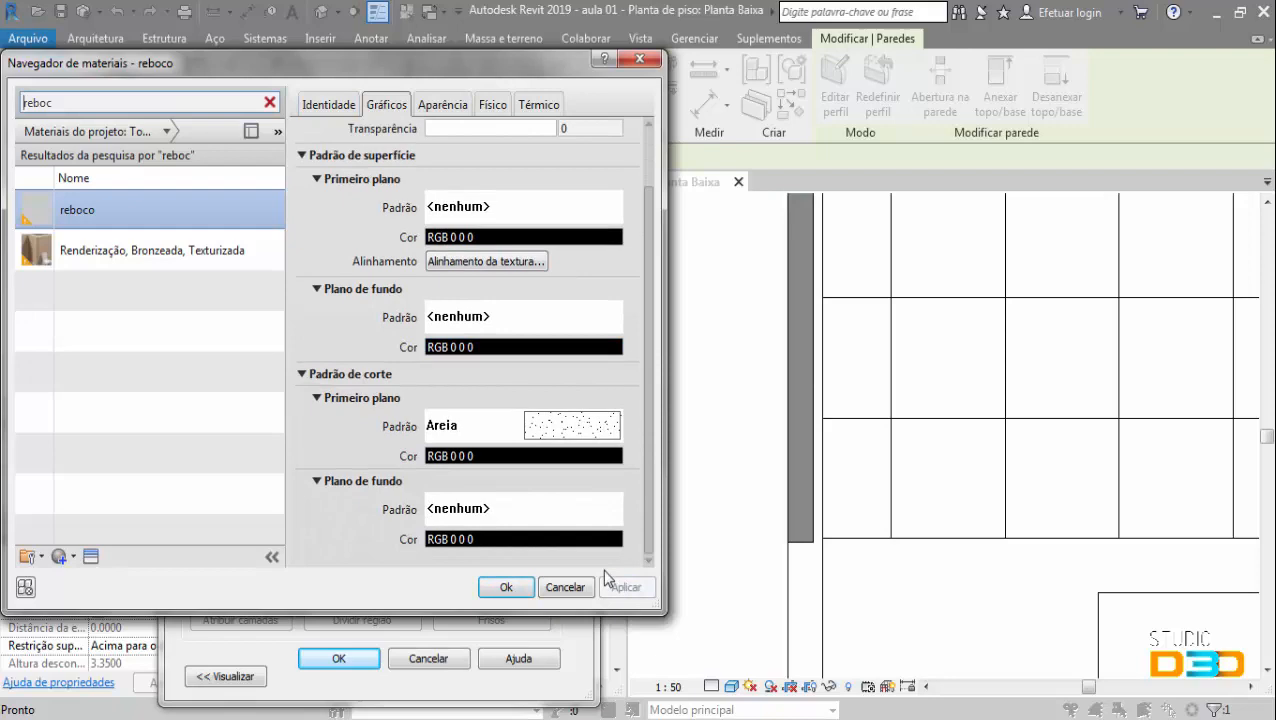
left_click(503, 587)
- Set the thickness of the reboco layer above the brick to 0.02 m
left_click(366, 662)
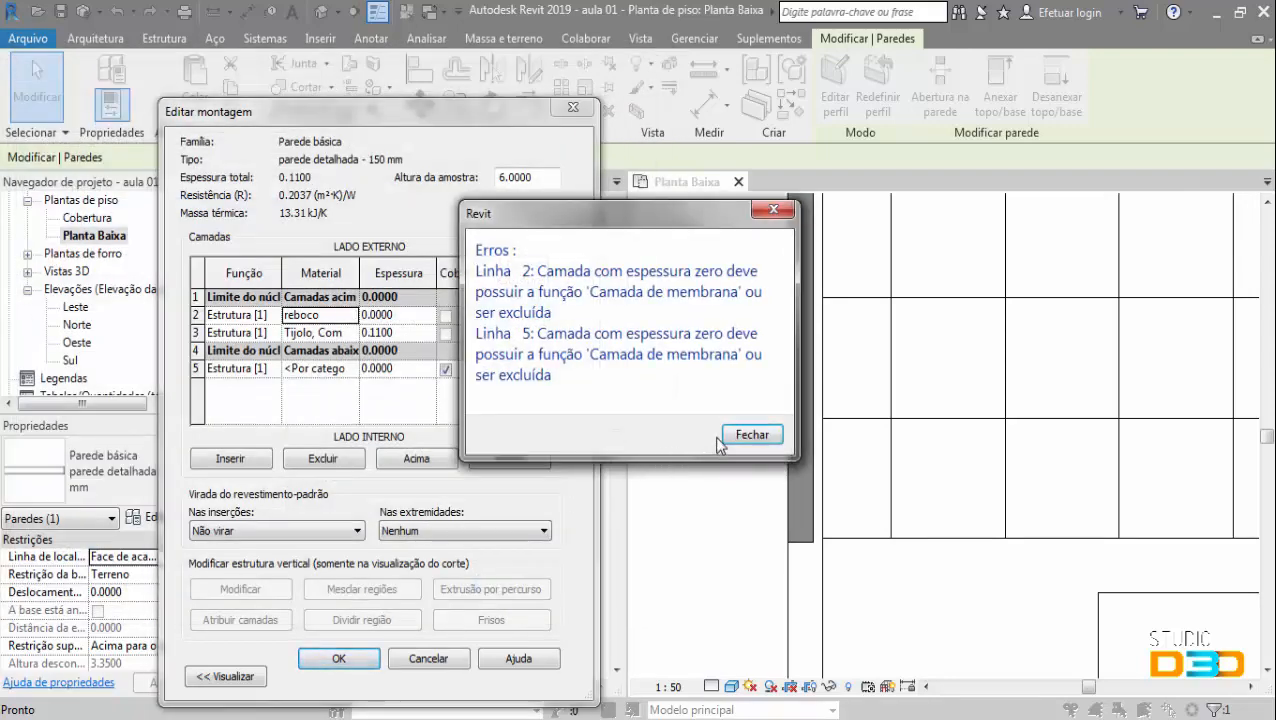
left_click(751, 435)
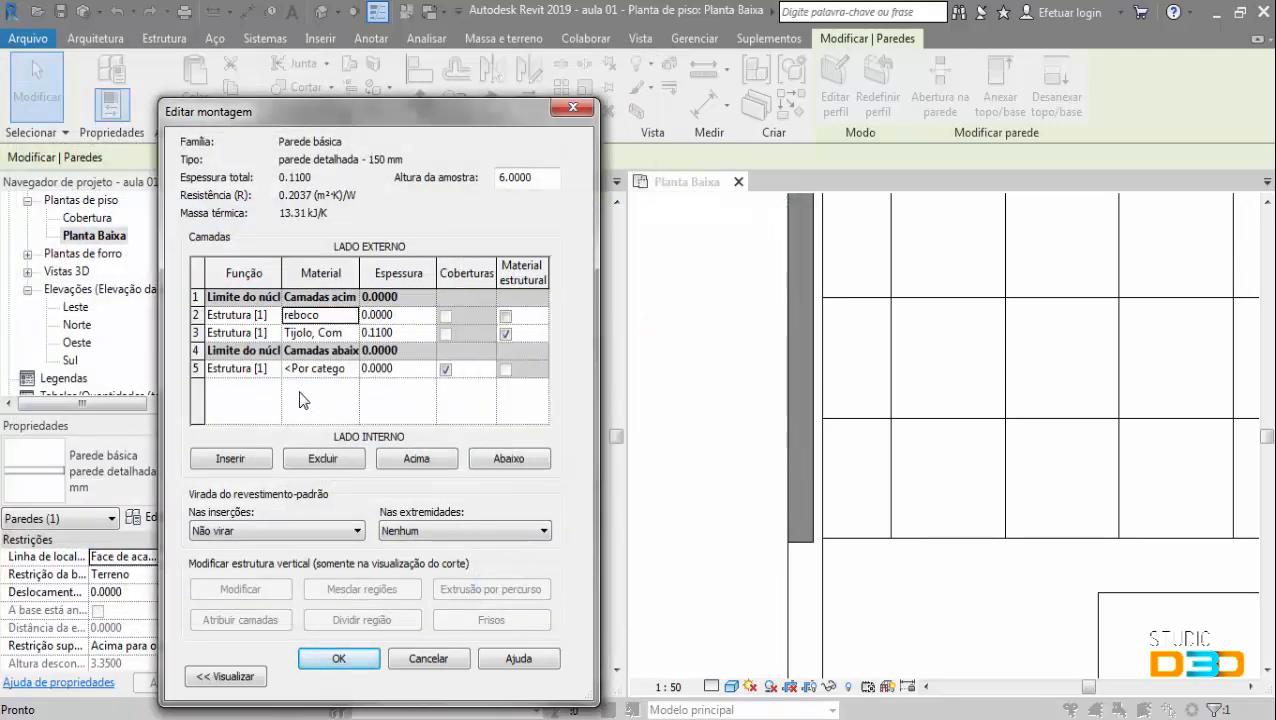
left_click(370, 315)
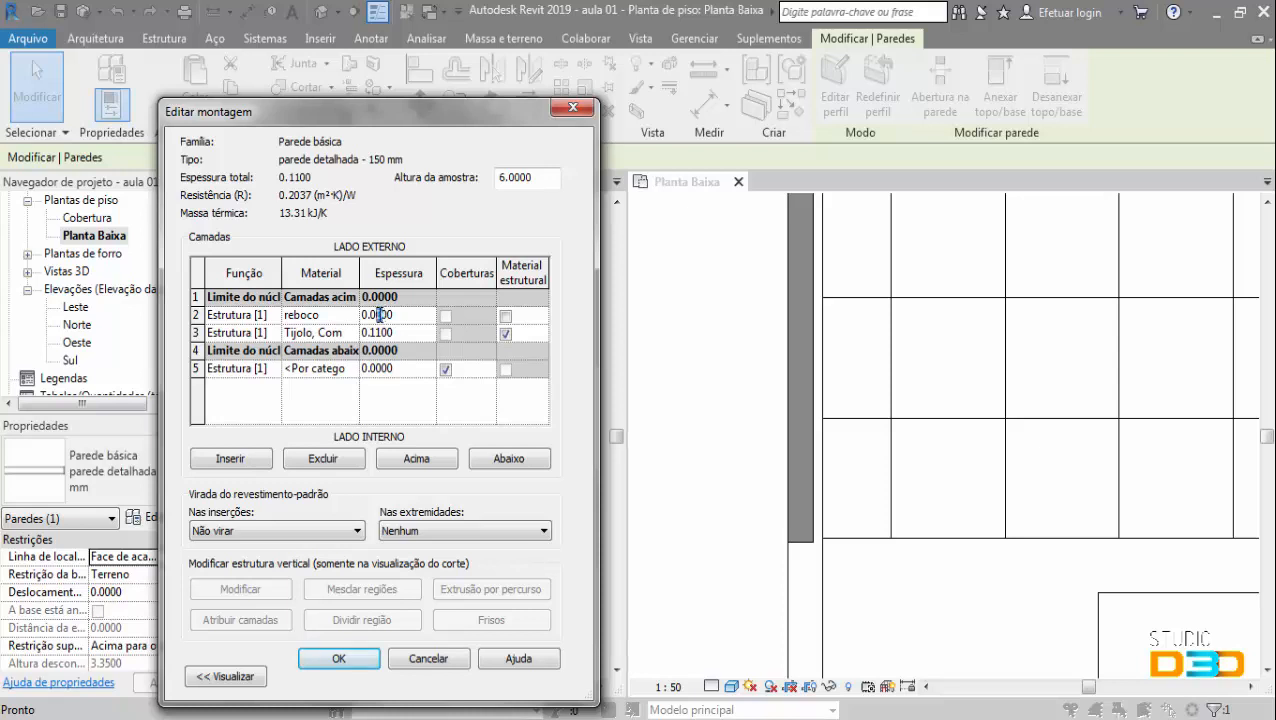
- Assign the reboco material to the layer below the inner core boundary, finding it by searching for rebo
left_click(350, 370)
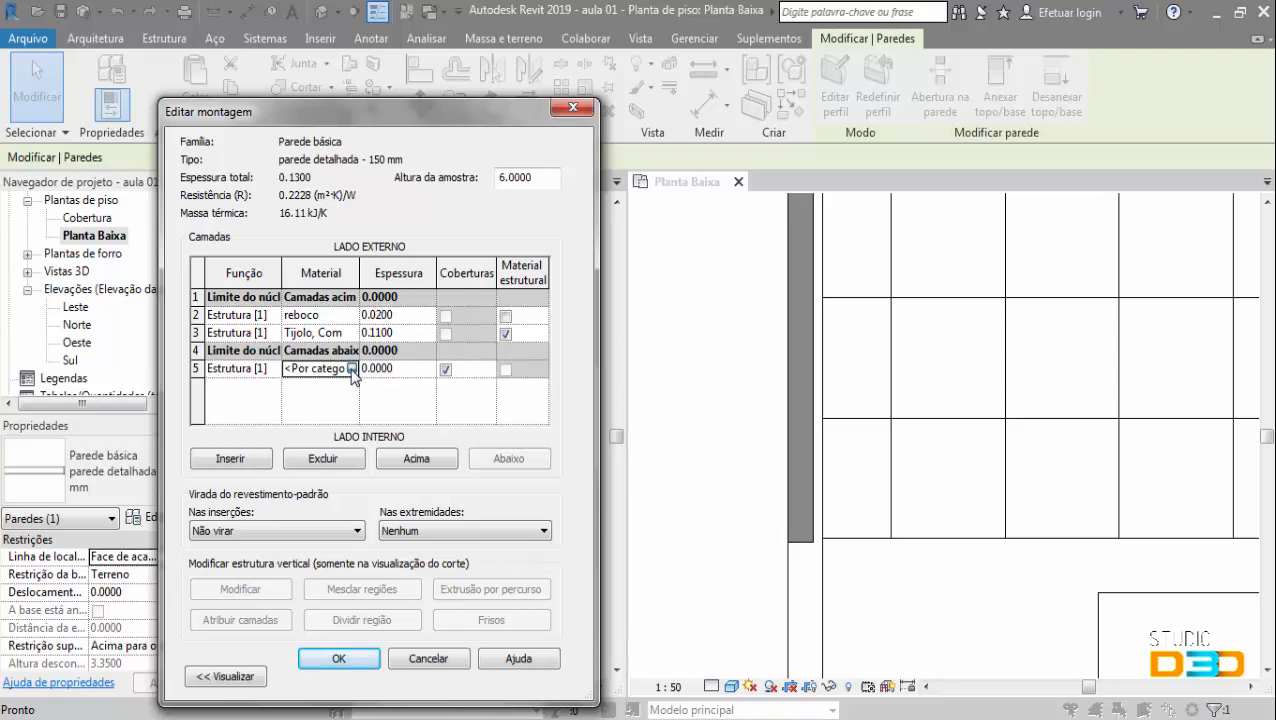
left_click(352, 368)
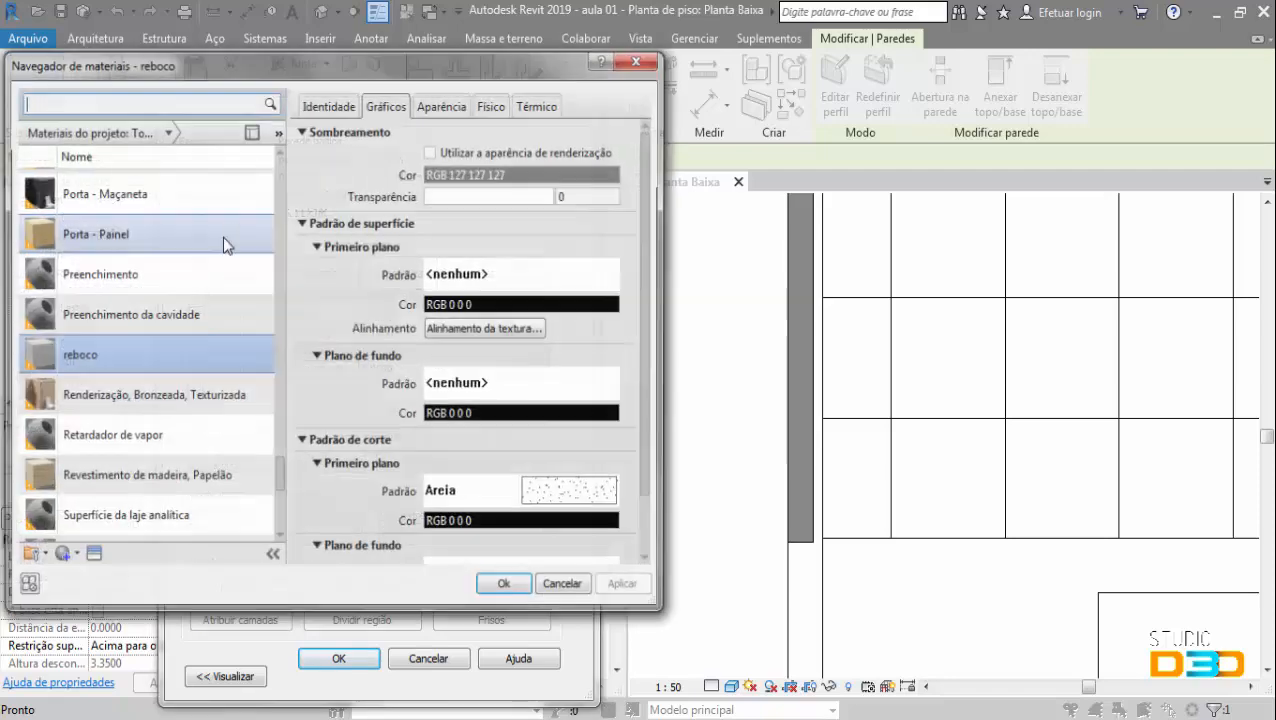
type("re")
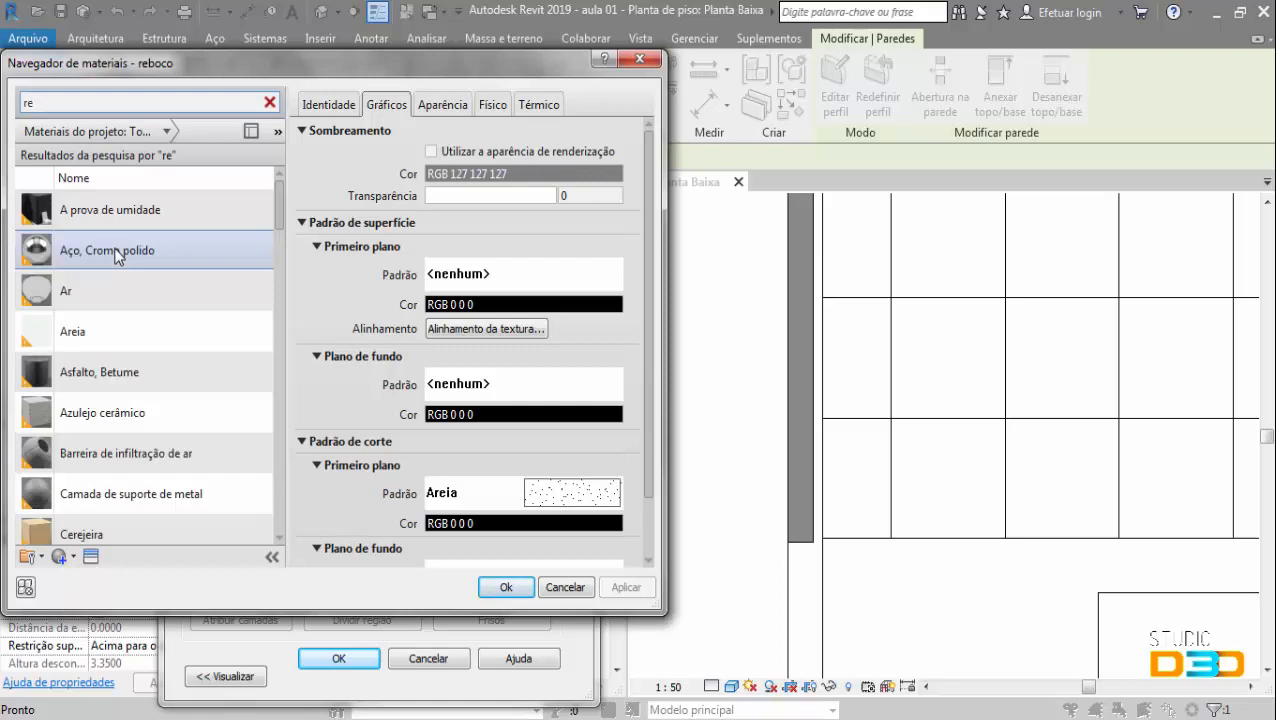
type("bo")
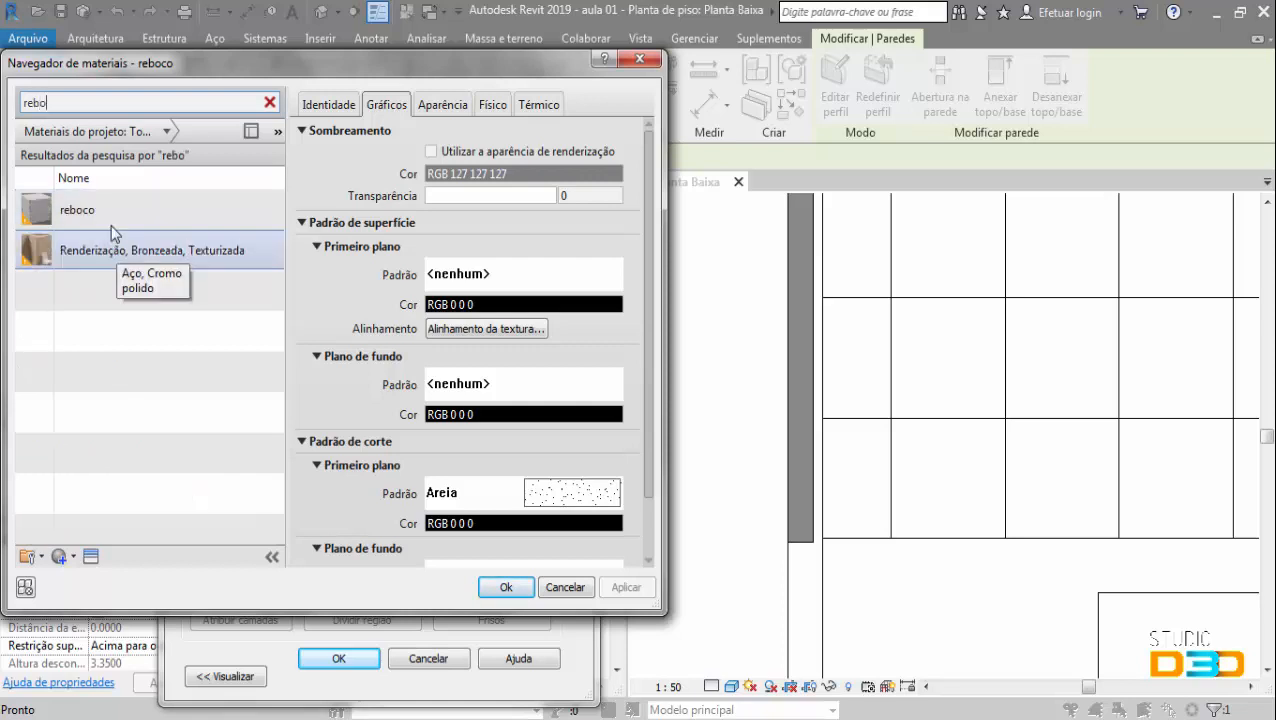
left_click(510, 588)
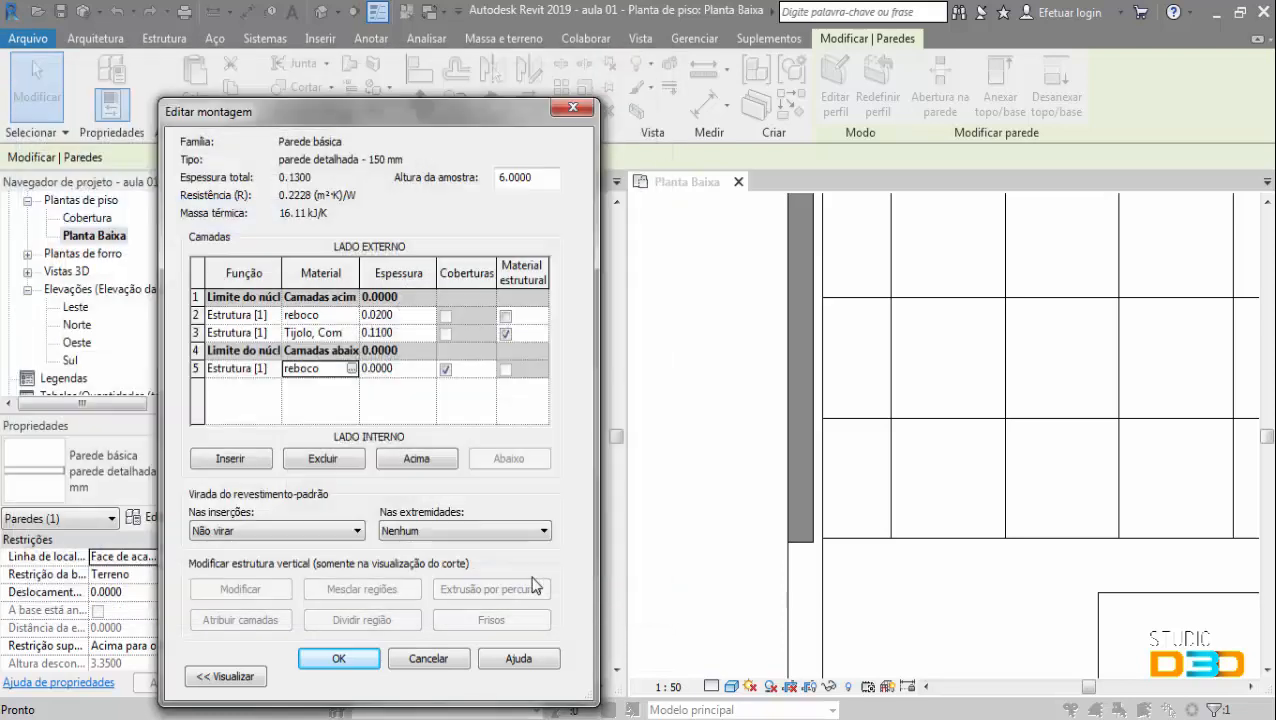
- Give the inner reboco layer the same 0.02 m thickness as the outer one and apply the wall type changes
left_click(364, 660)
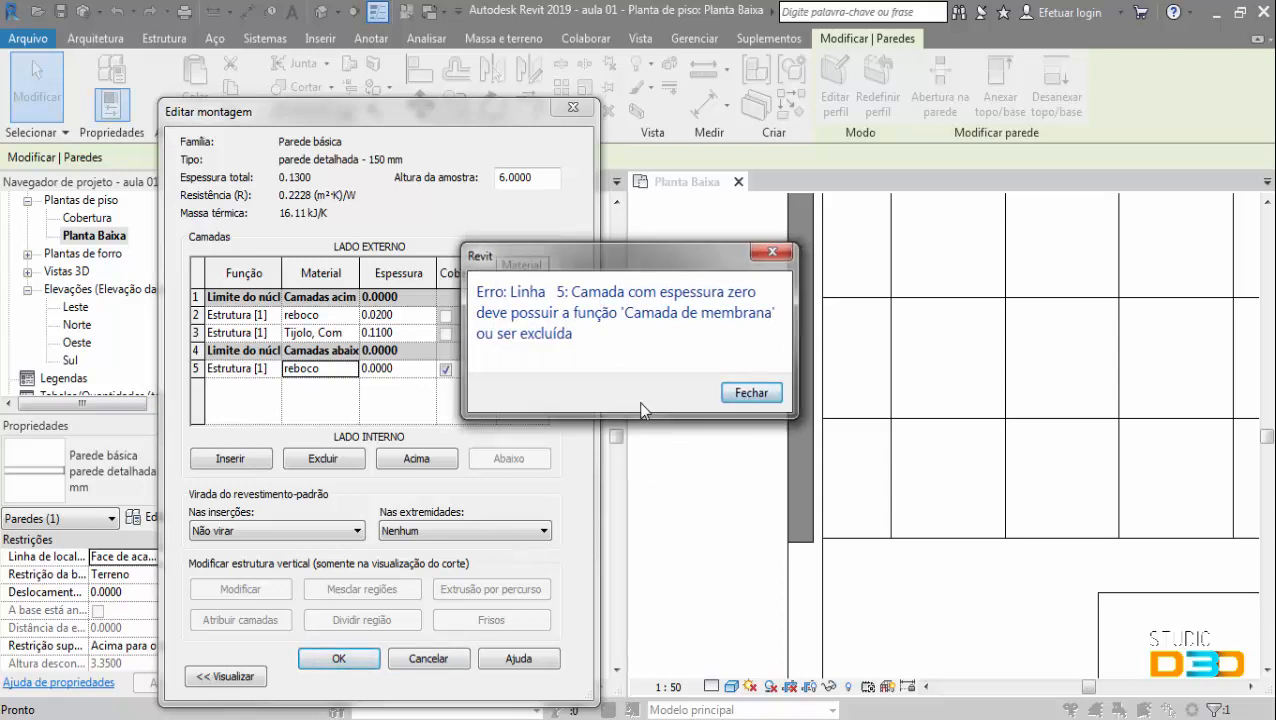
left_click(752, 392)
left_click(382, 370)
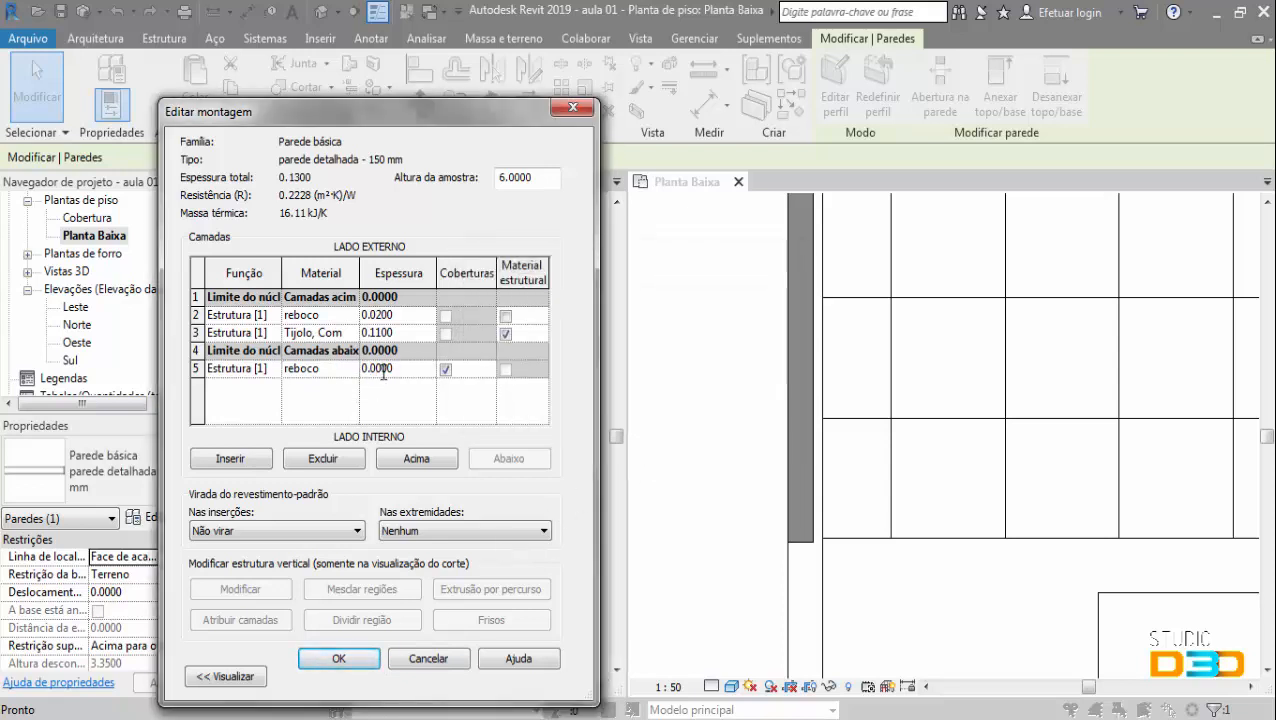
left_click(354, 648)
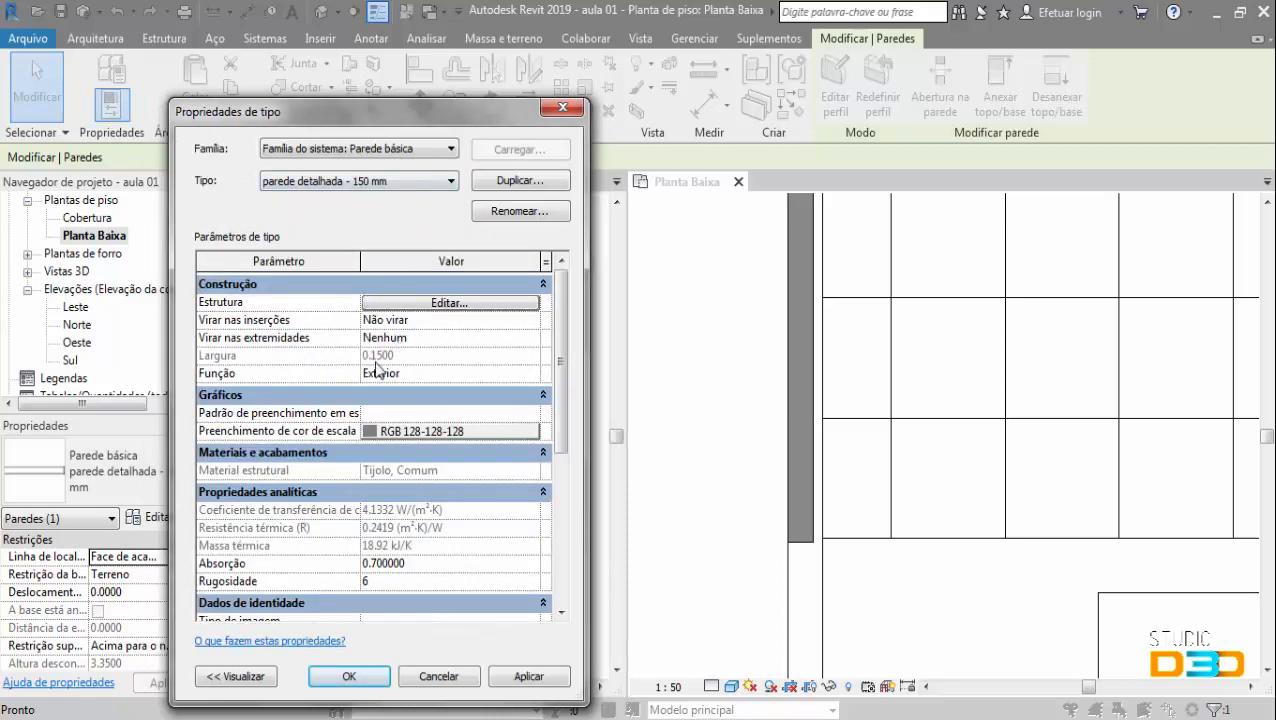
left_click(500, 677)
left_click(349, 677)
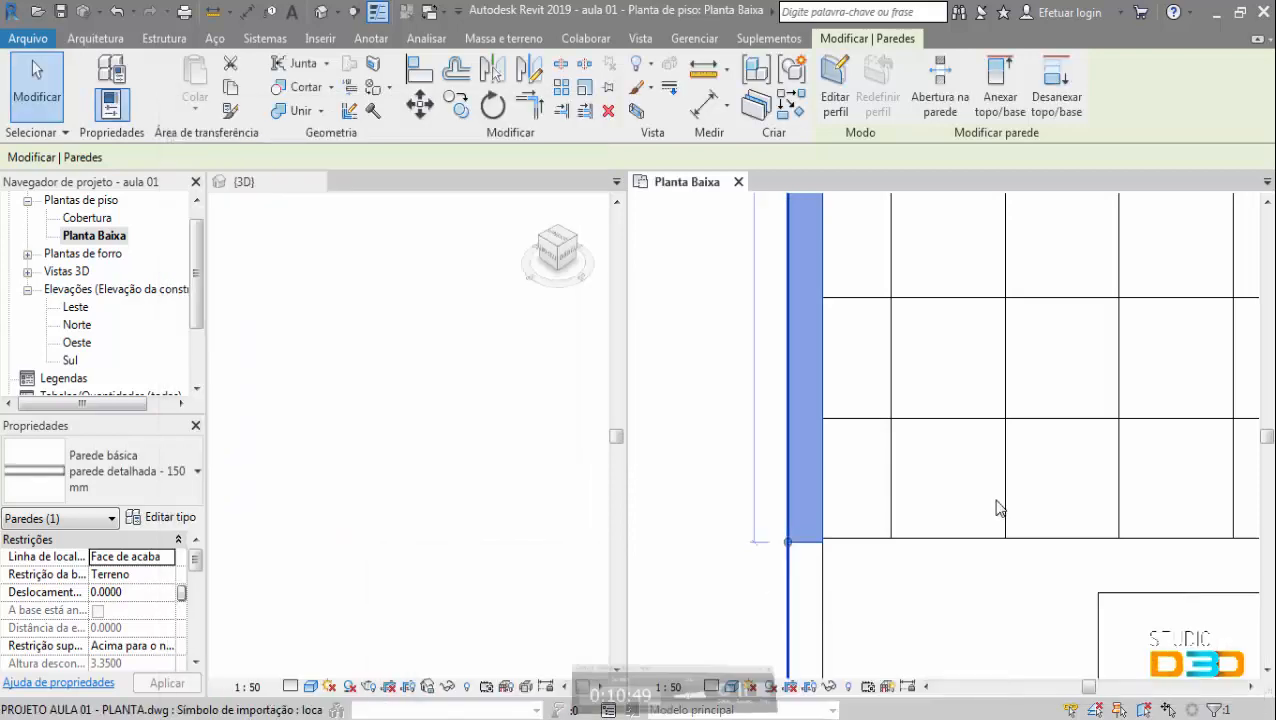
- Check the updated wall's width against the plan lines at its lower end and follow the wall up to the plan's upper corner
left_click(840, 612)
scroll(807, 541, "up", 2)
left_click(810, 550)
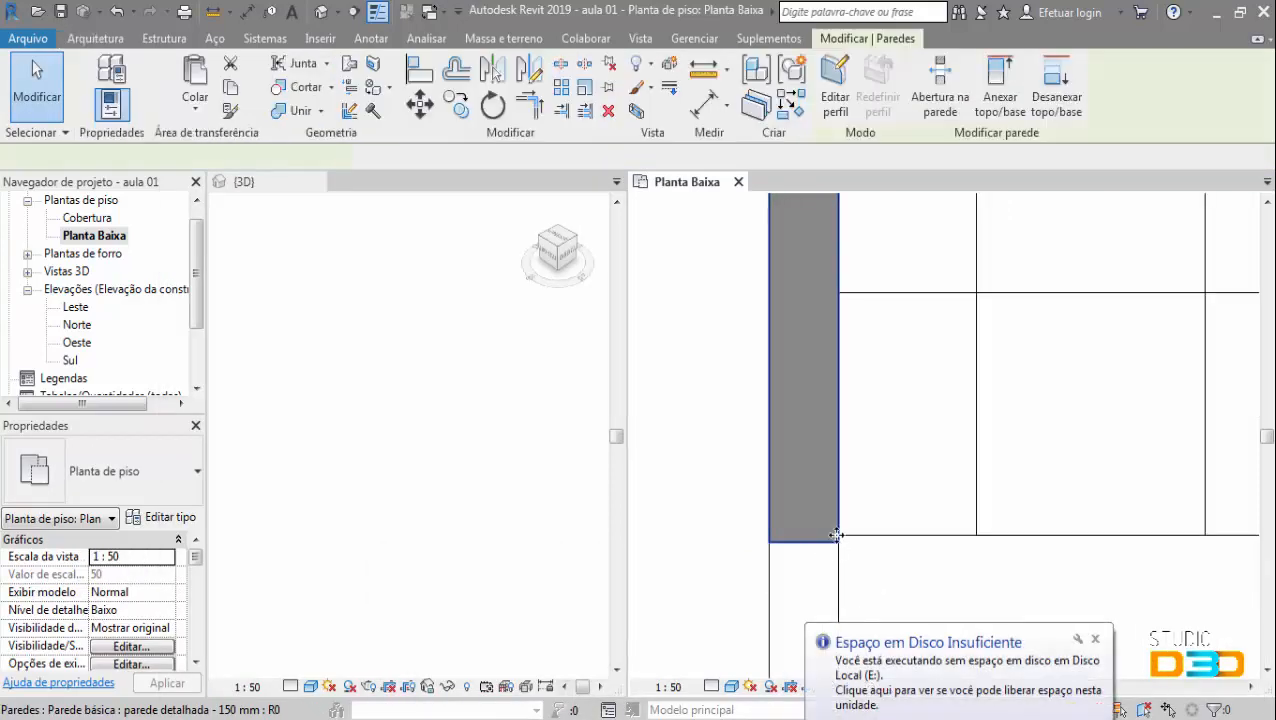
scroll(812, 548, "up", 2)
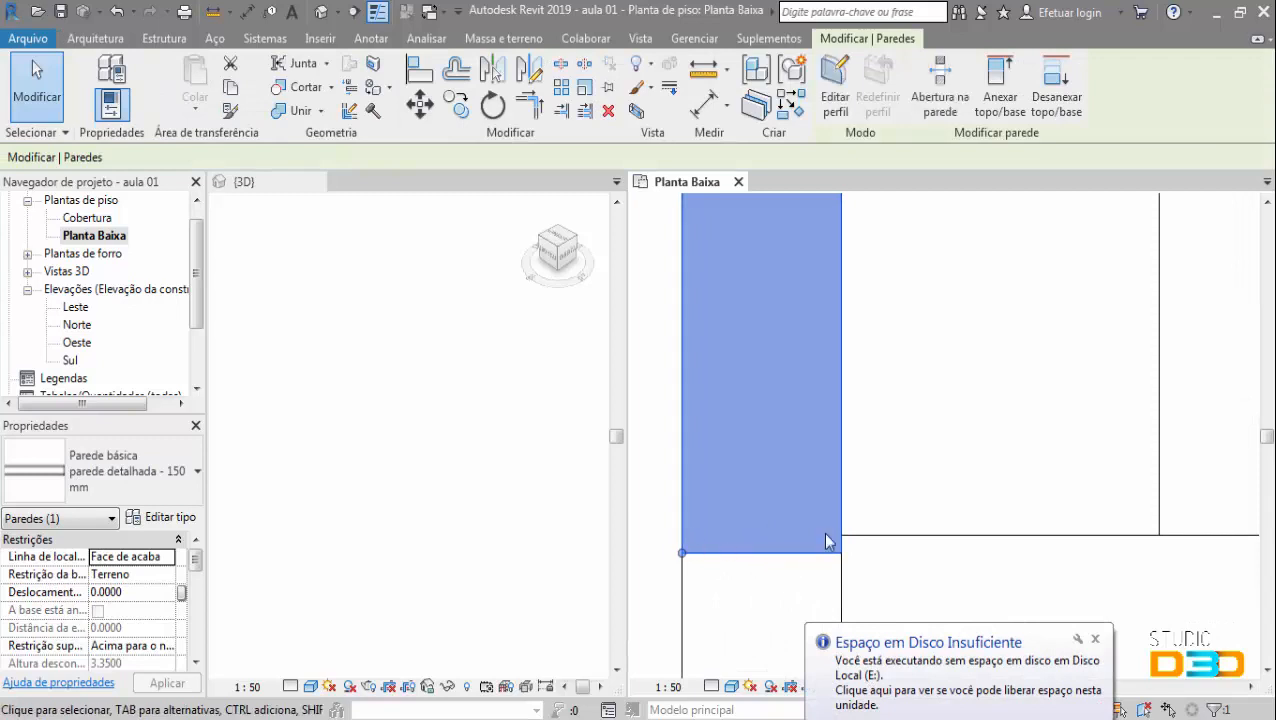
scroll(870, 538, "down", 2)
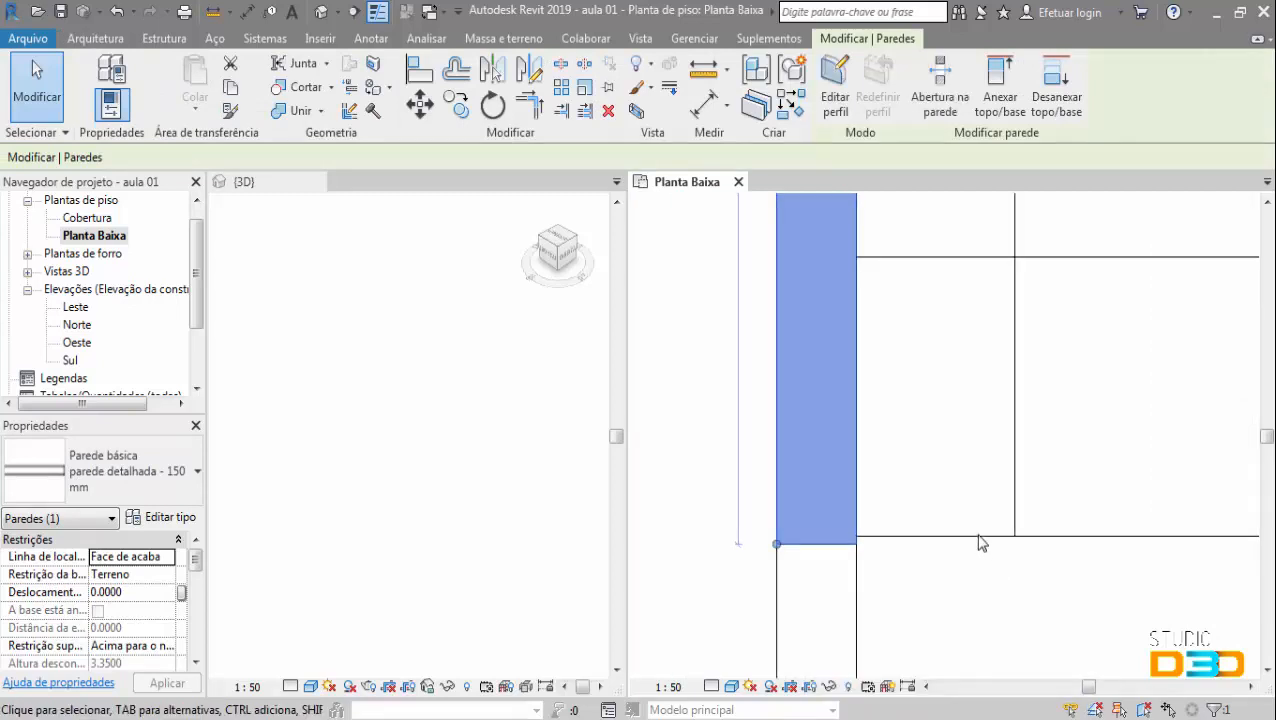
scroll(866, 533, "down", 3)
key("Escape")
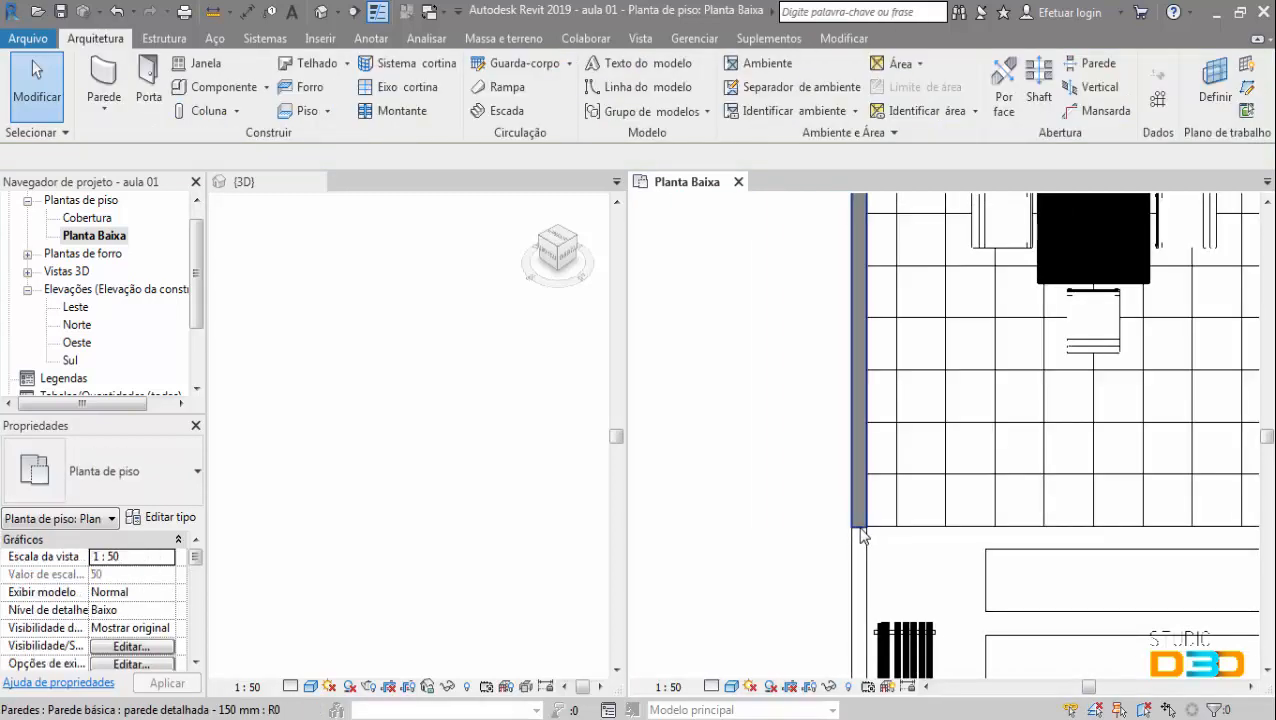
left_click(870, 472)
scroll(840, 455, "down", 4)
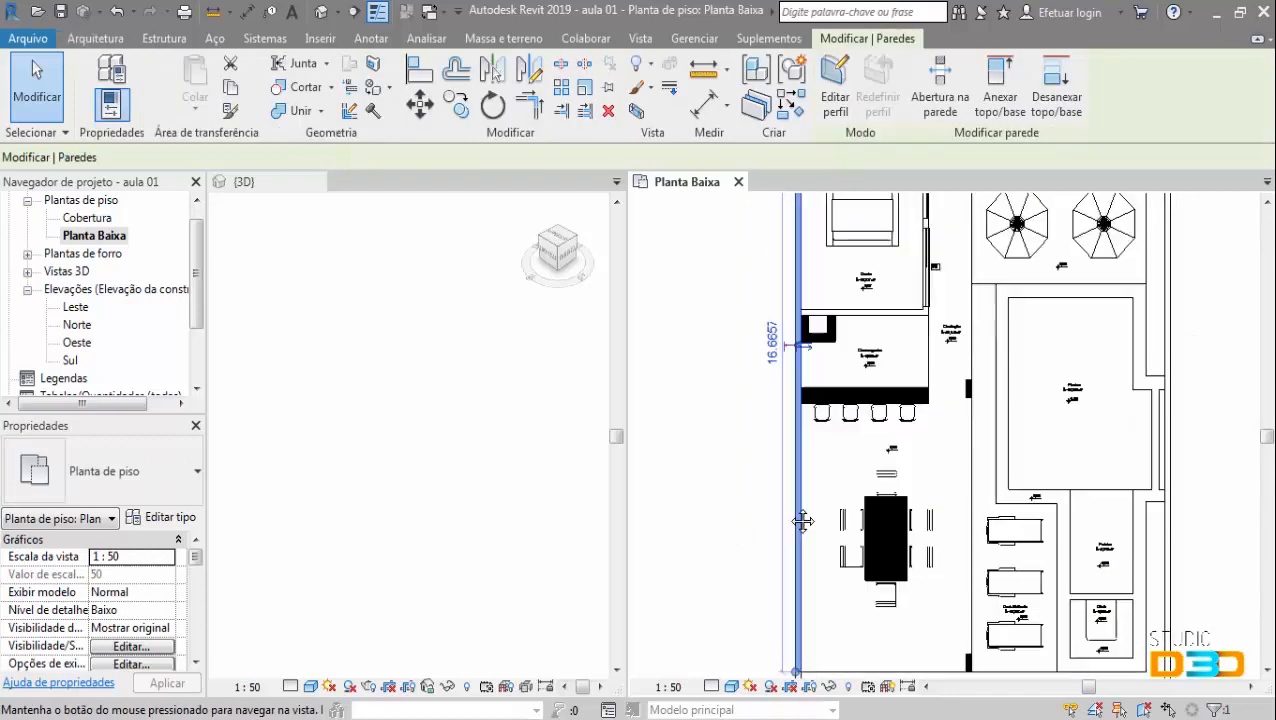
scroll(808, 435, "up", 1)
middle_click_drag(808, 436, 825, 656)
middle_click_drag(952, 411, 840, 356)
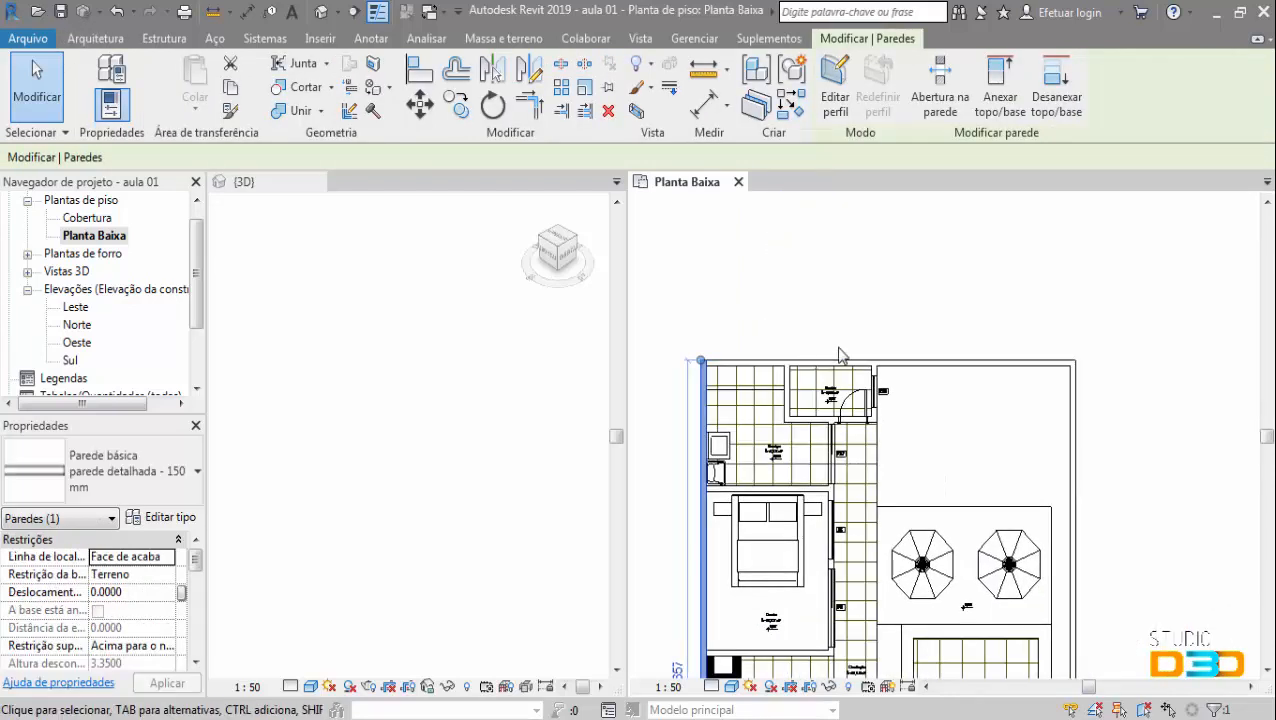
middle_click_drag(849, 494, 858, 394)
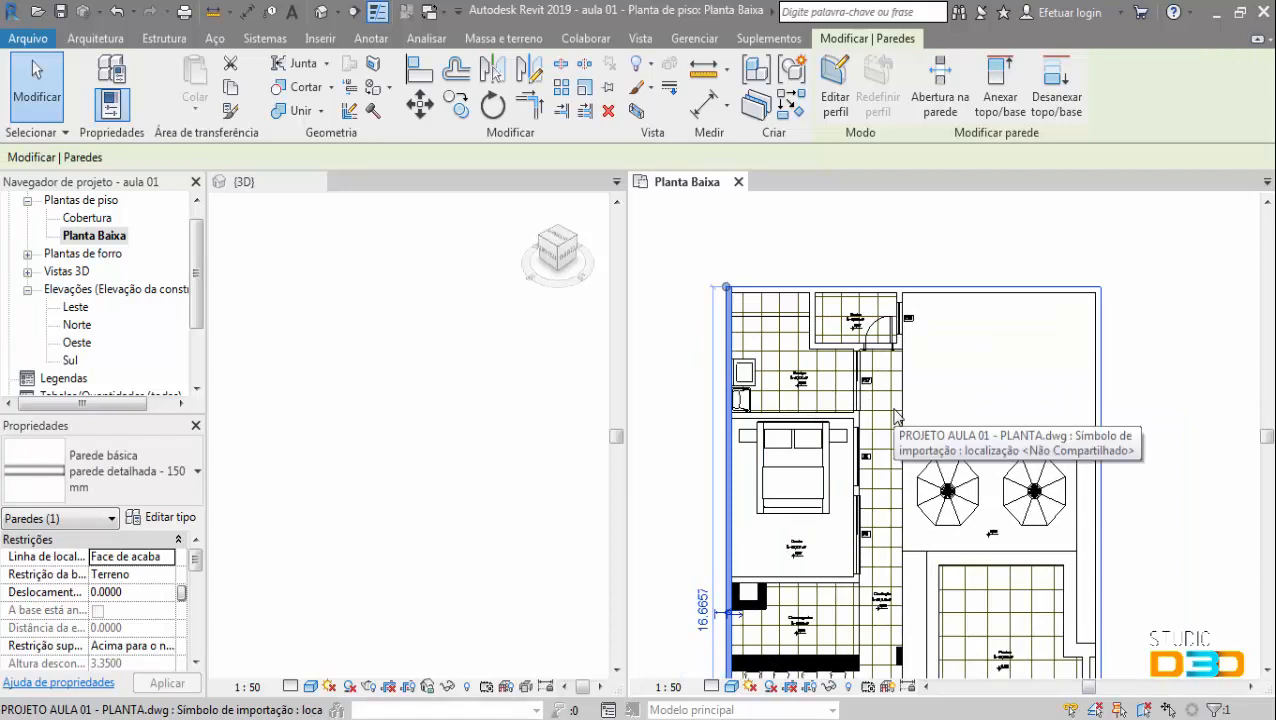
left_click(862, 225)
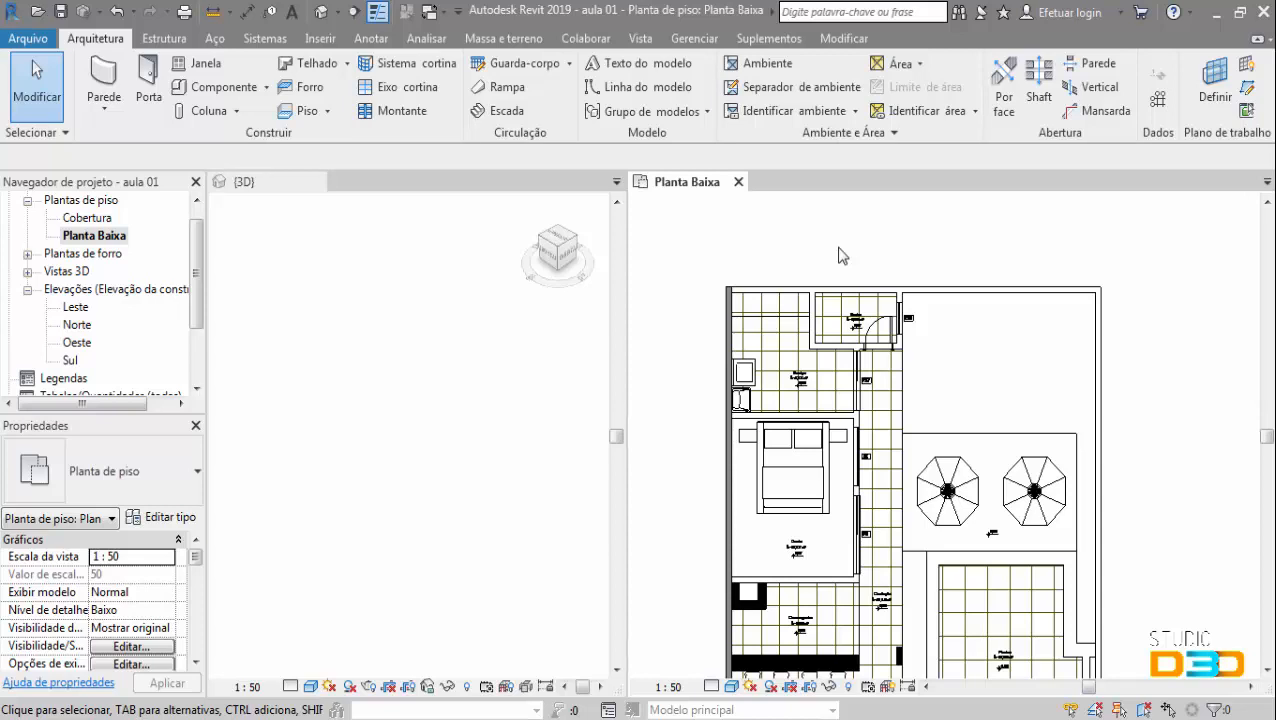
- Start the Wall tool and choose the wall type parede detalhada - 150 mm
scroll(770, 266, "up", 3)
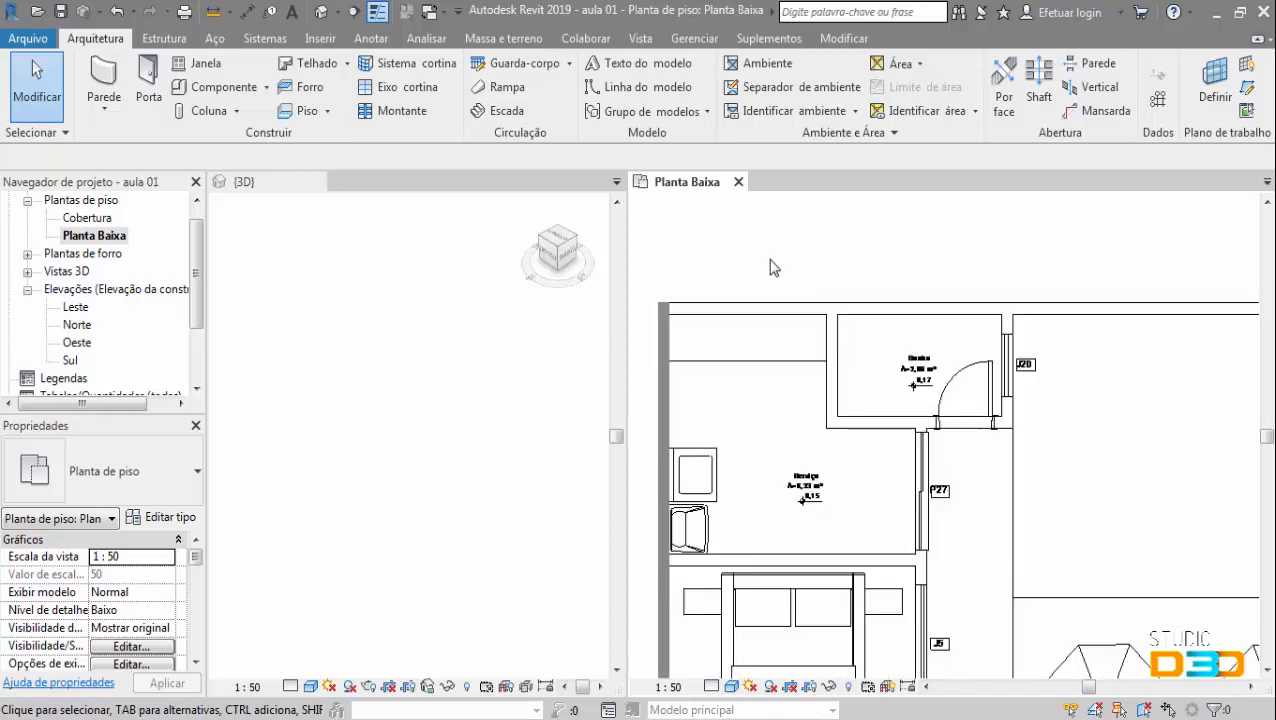
left_click(101, 76)
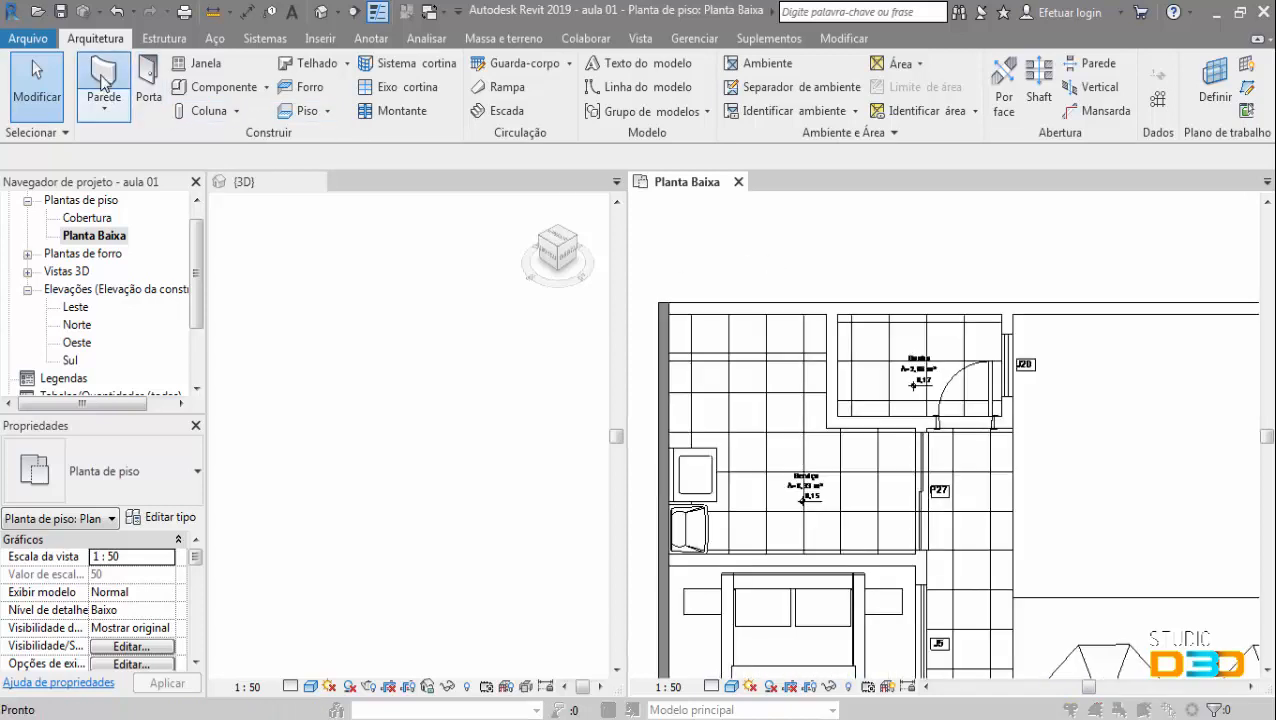
left_click(788, 184)
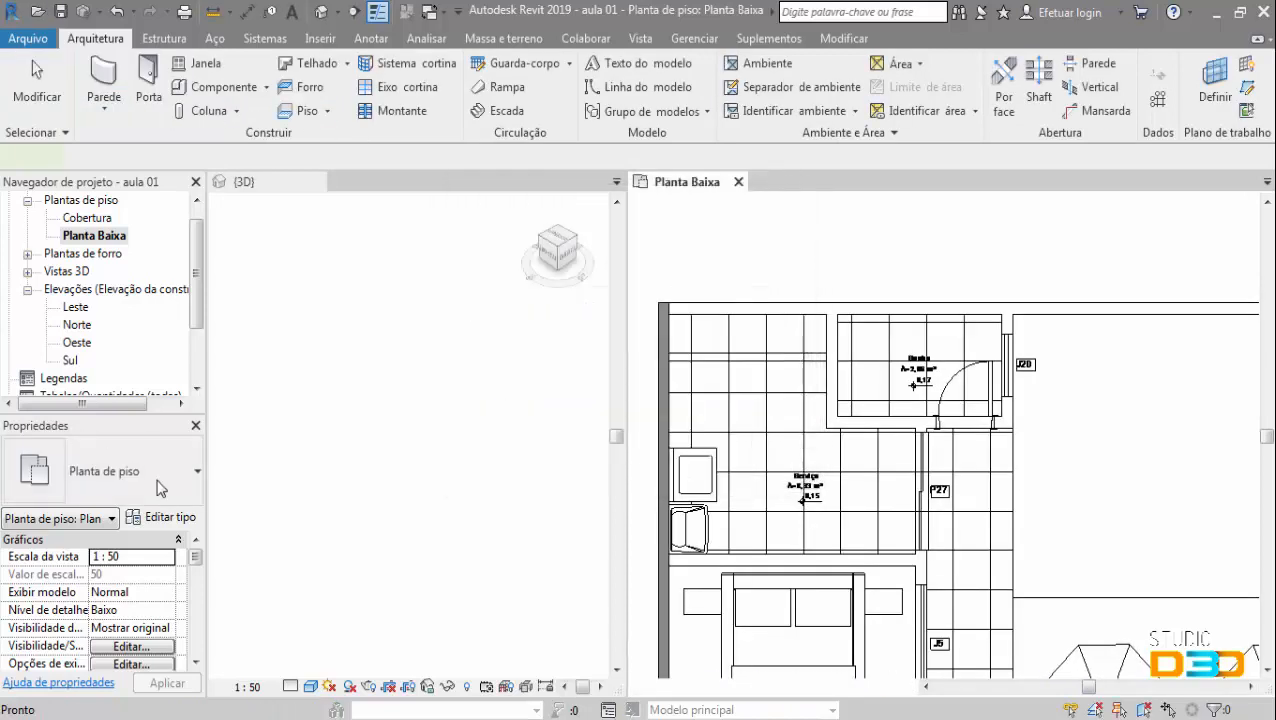
left_click(176, 484)
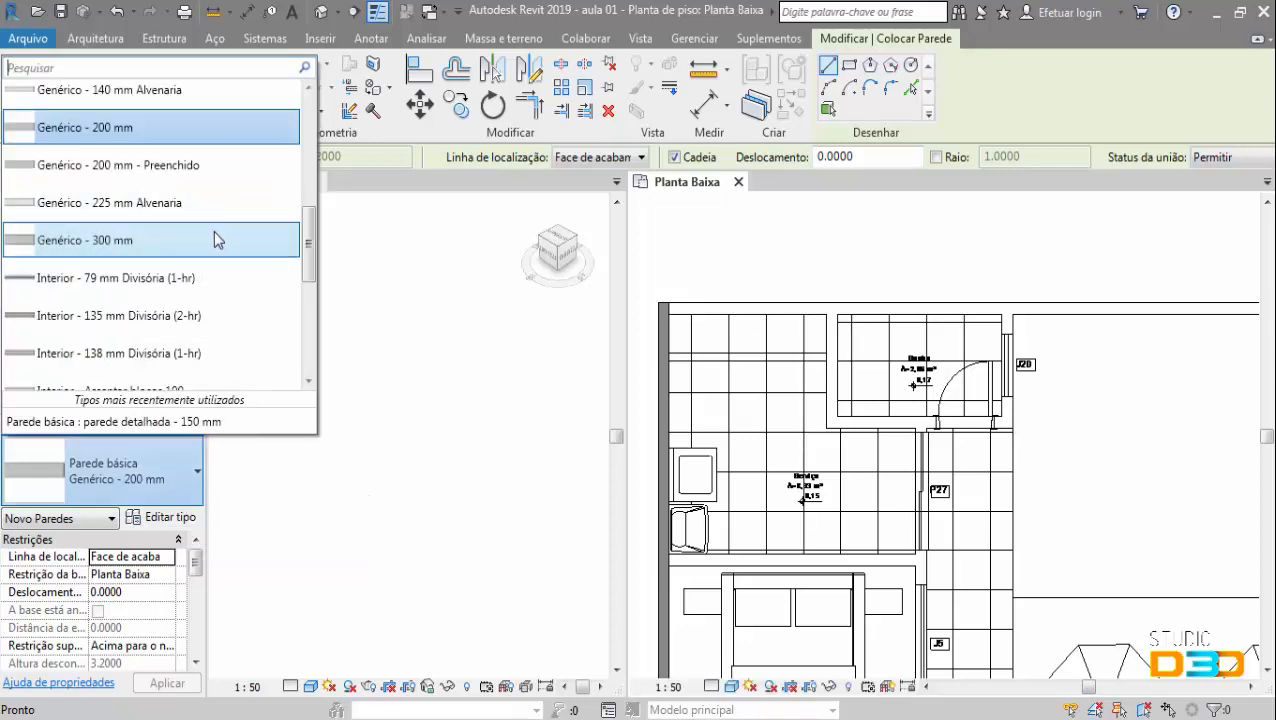
scroll(216, 250, "down", 1)
scroll(222, 260, "up", 4)
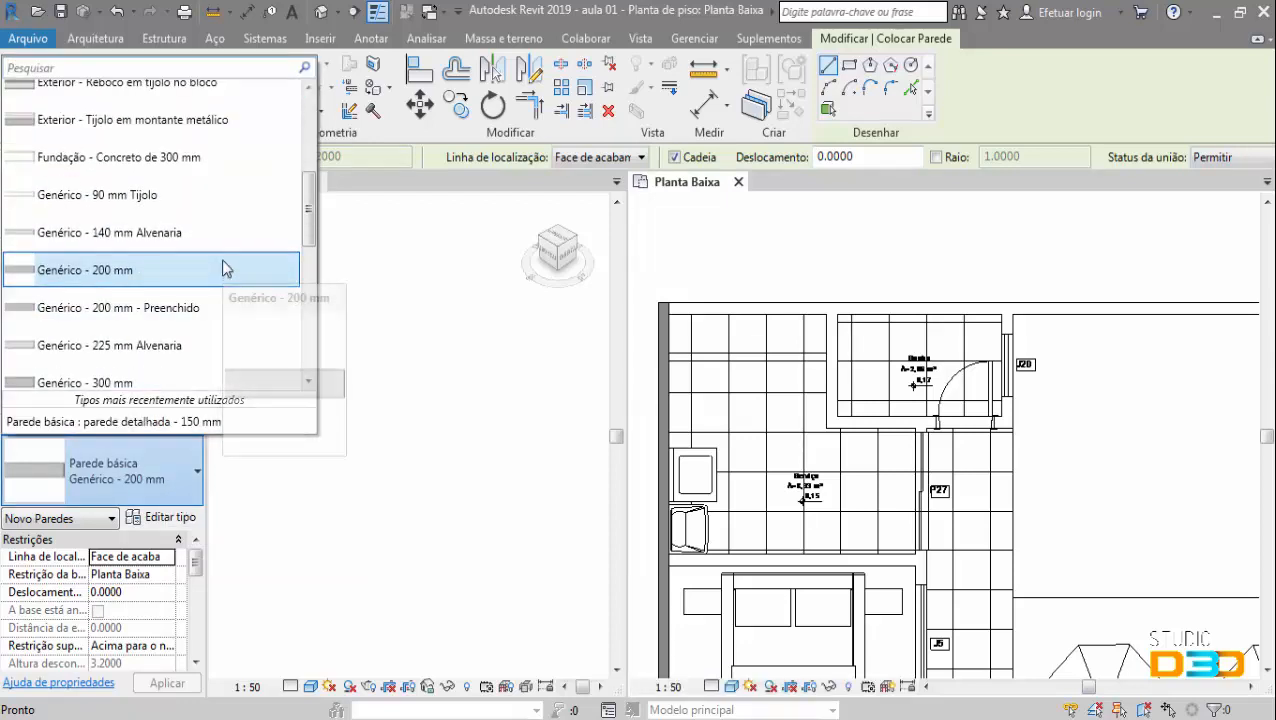
scroll(224, 262, "up", 2)
scroll(222, 262, "down", 3)
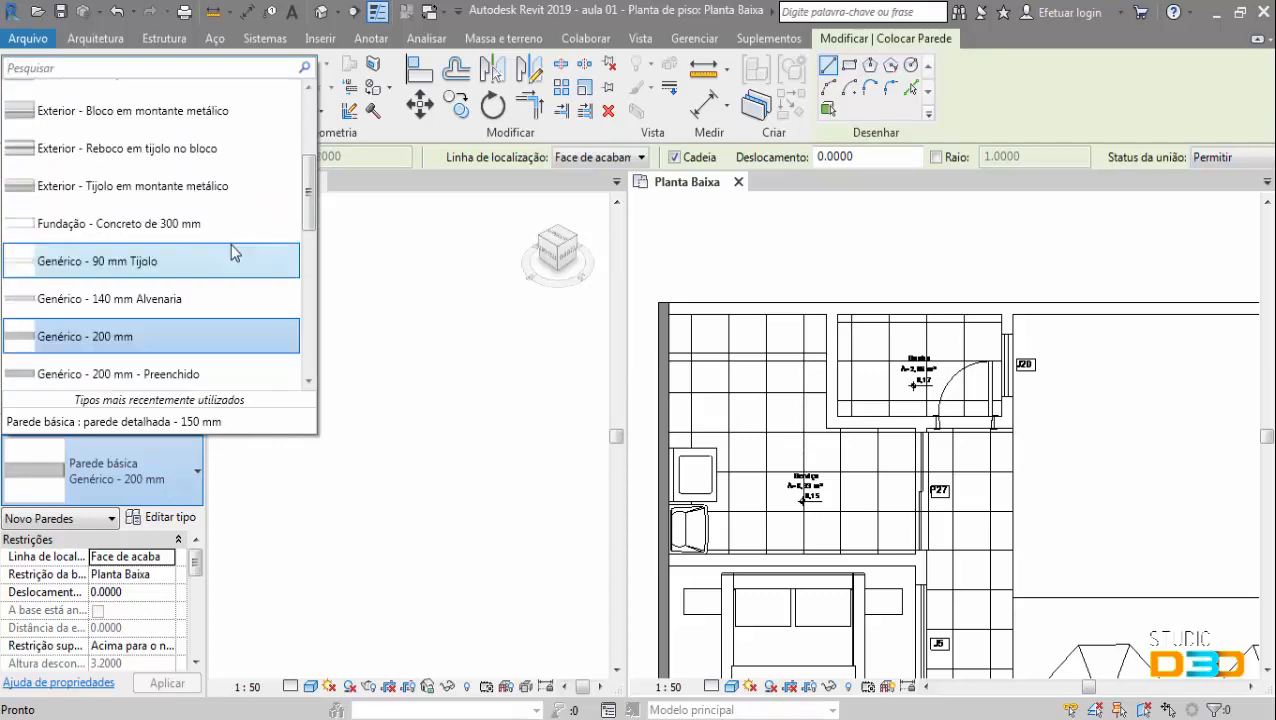
scroll(224, 262, "down", 2)
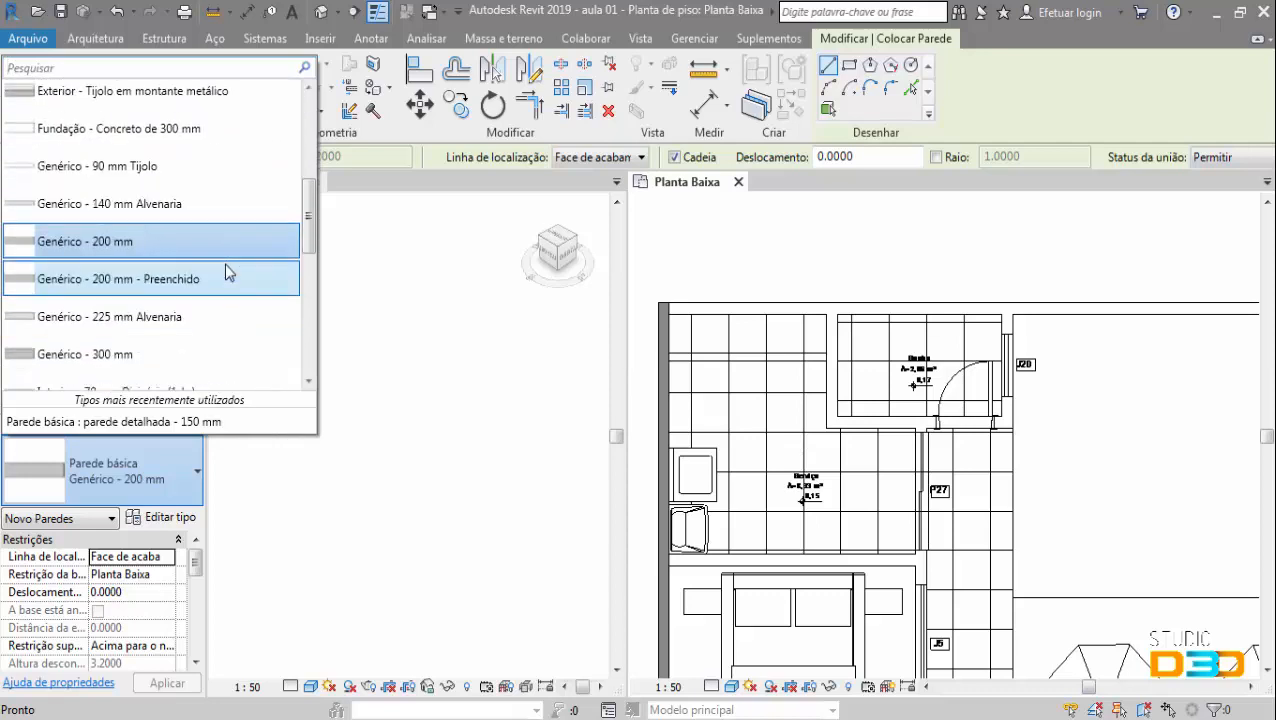
scroll(224, 263, "down", 2)
scroll(225, 266, "down", 3)
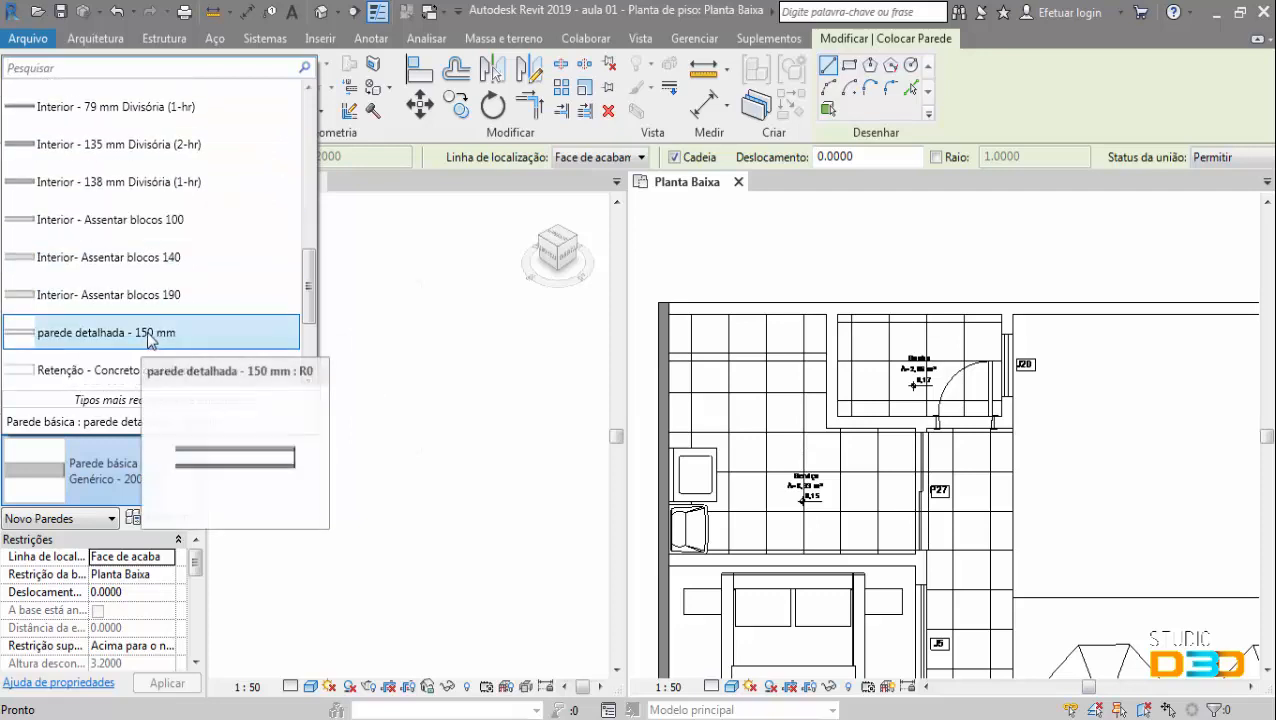
left_click(143, 340)
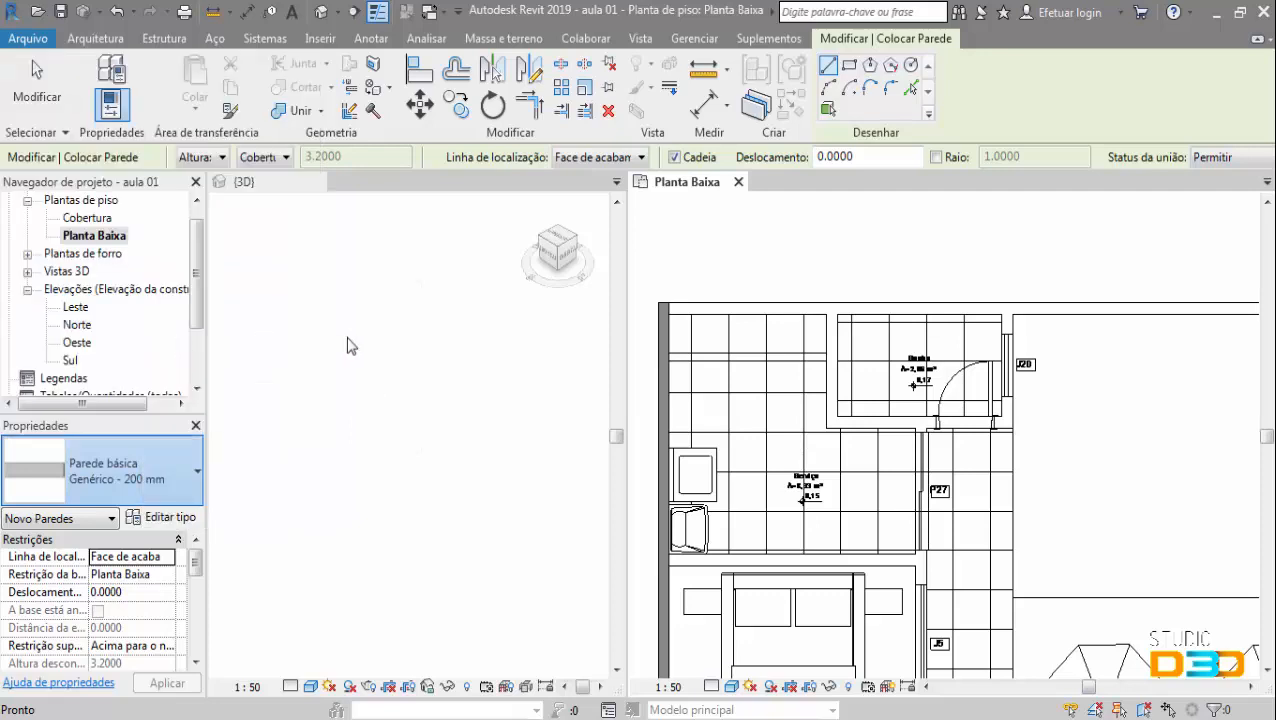
- Draw a wall about 4.475 m long along the plan's upper edge, from the left wall's upper corner to the right side of the Banho
left_click(668, 300)
middle_click_drag(942, 303, 883, 296)
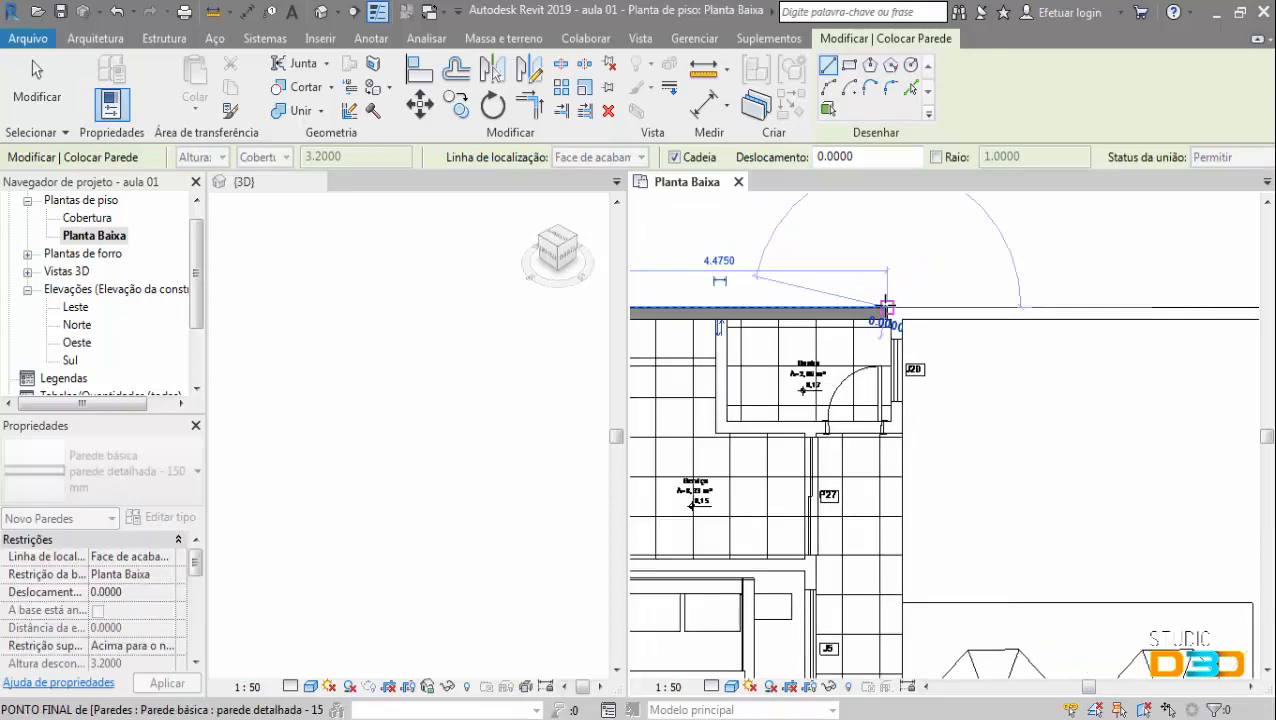
left_click(886, 308)
- Draw a wall down the right side of the Banho through window J20, ending at the room's lower wall line
scroll(900, 315, "up", 2)
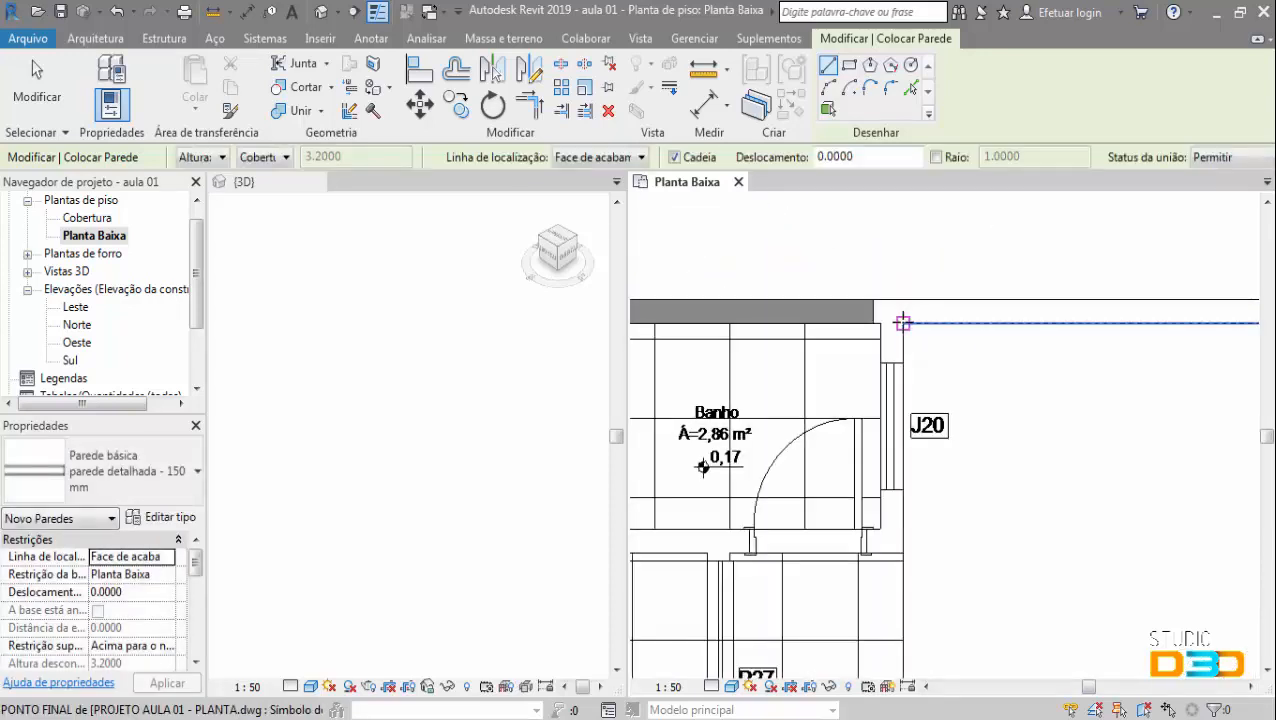
scroll(938, 462, "down", 2)
middle_click_drag(938, 462, 950, 334)
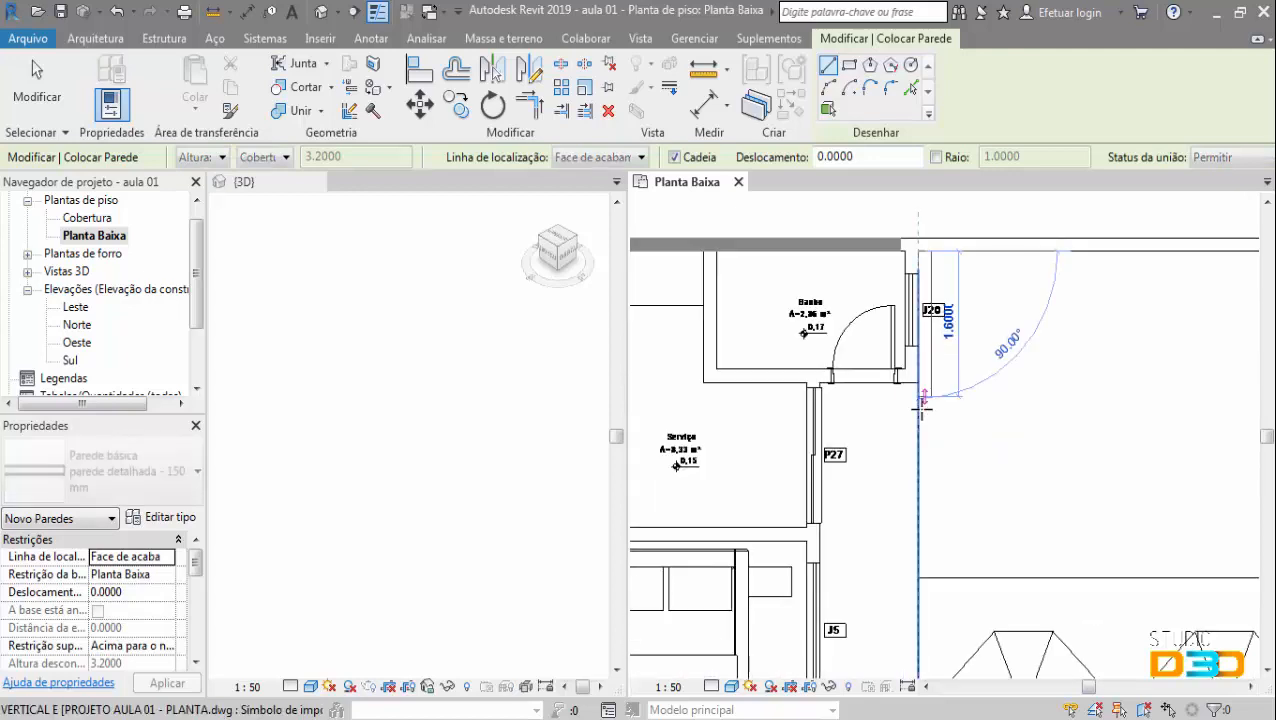
scroll(921, 404, "up", 2)
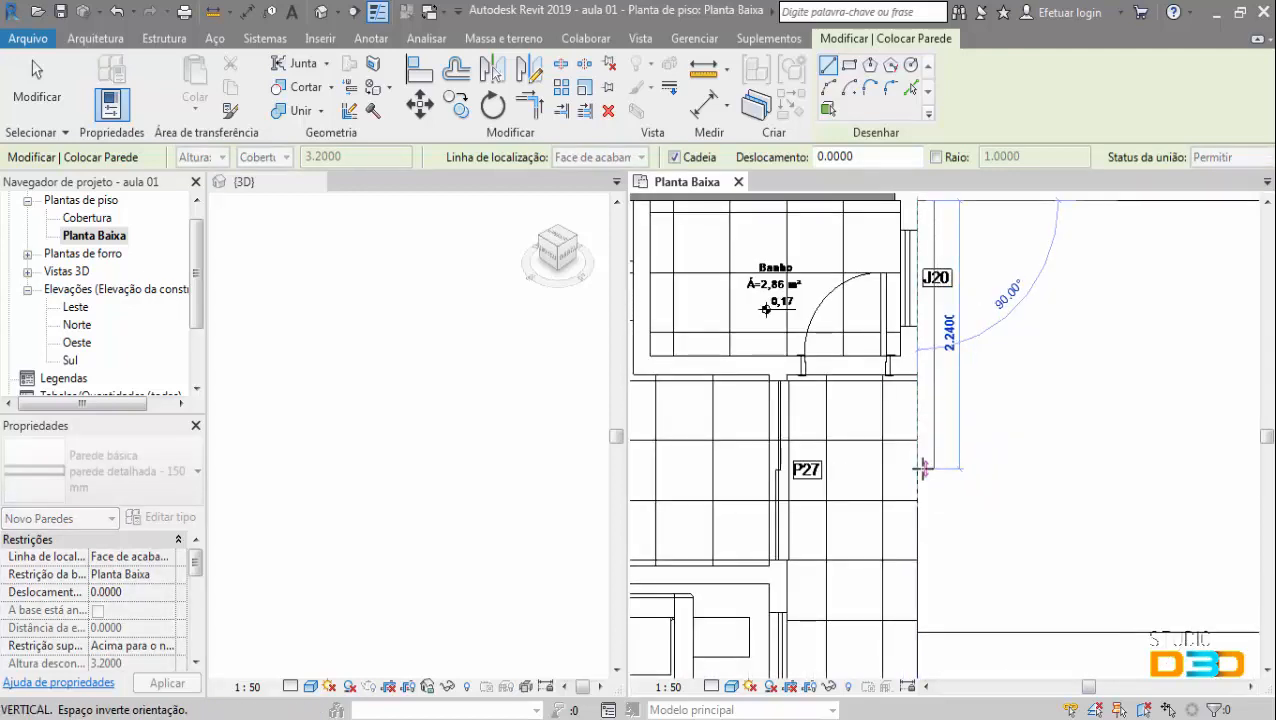
scroll(921, 478, "down", 2)
scroll(921, 478, "up", 5)
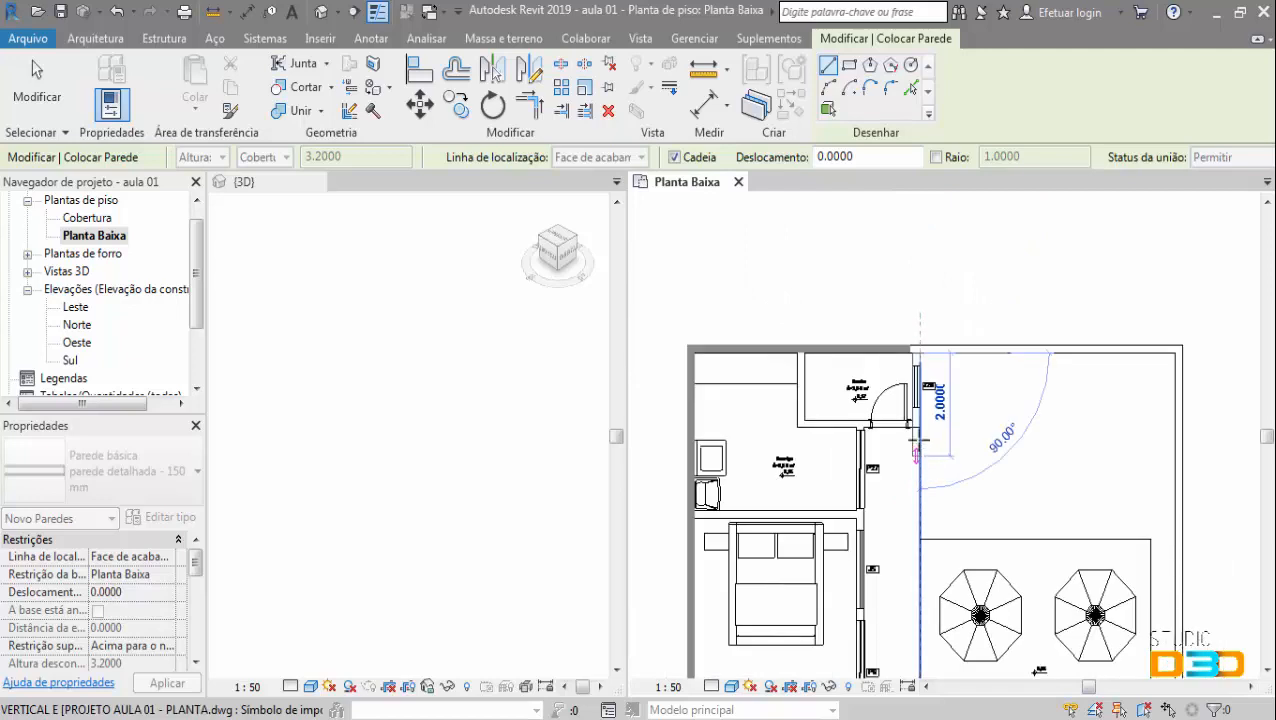
key("Escape")
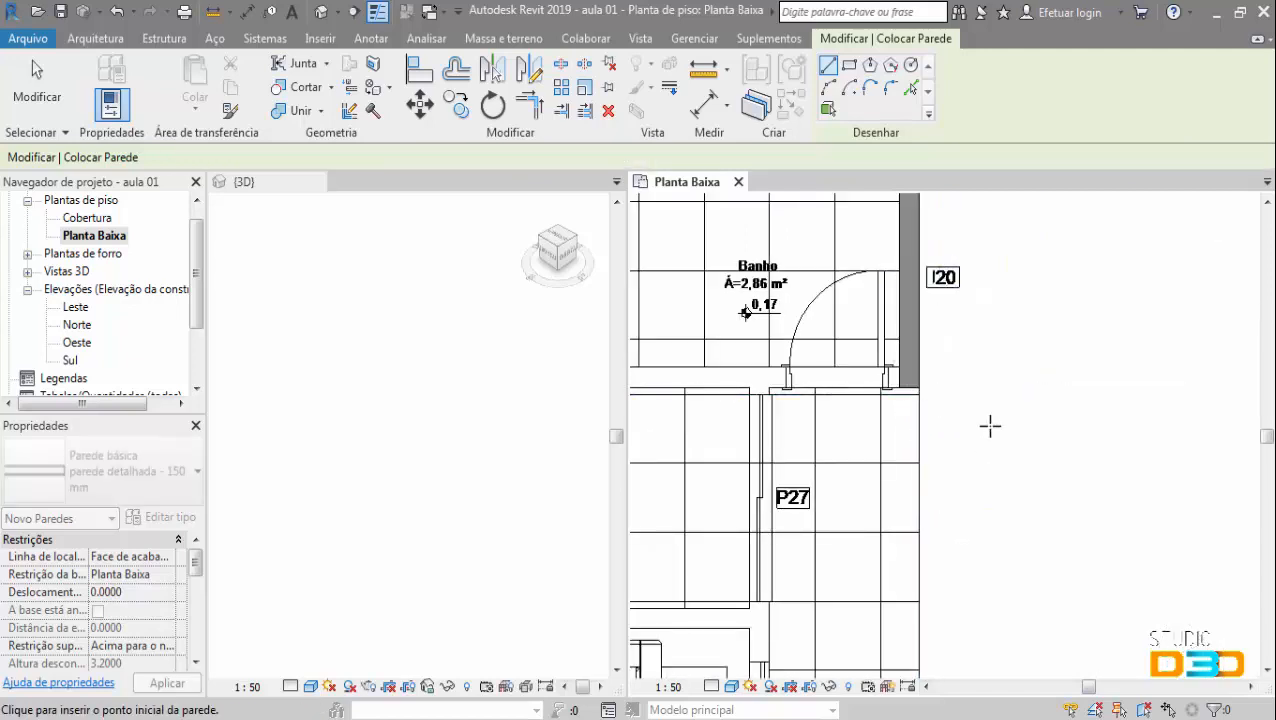
- Draw a wall about 1.84 m long along the Banho's lower edge, from the room's lower-left inner corner to the door opening
middle_click_drag(989, 425, 1126, 494)
left_click(748, 434)
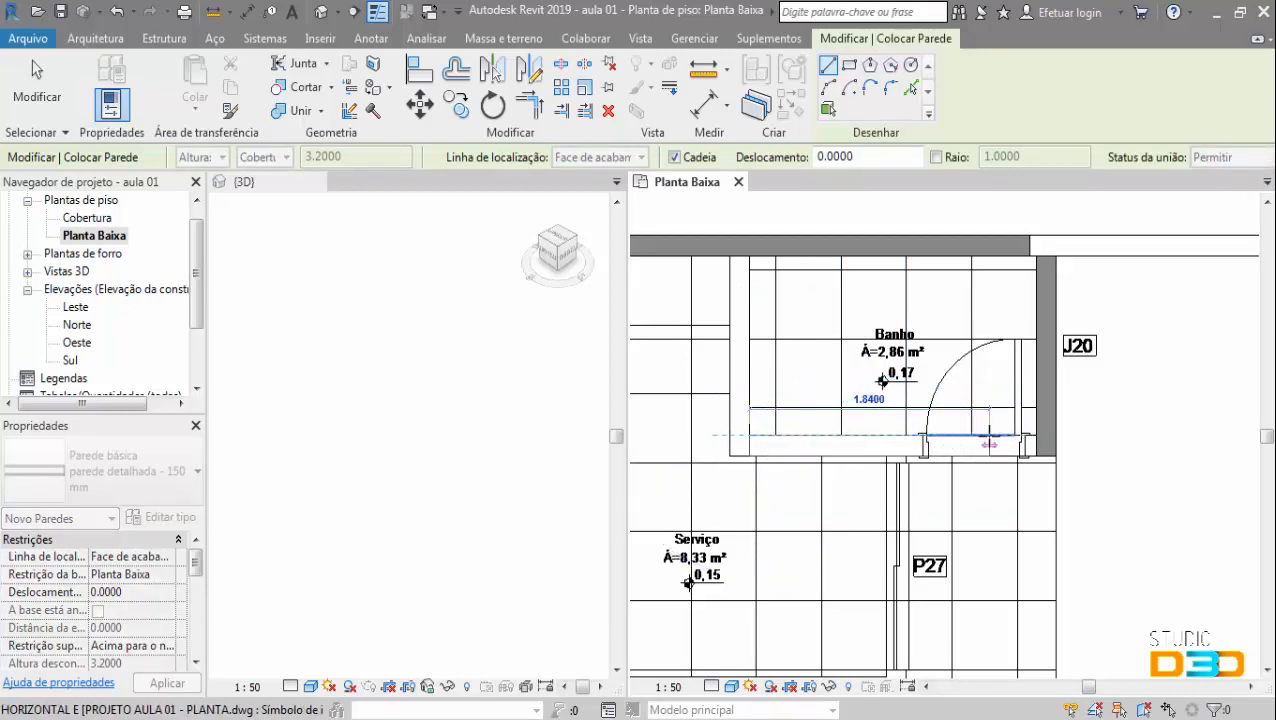
left_click(983, 434)
key("Escape")
- Draw a wall down the left side of the Banho from the upper wall to near its lower-left corner, and end wall placement
left_click(731, 264)
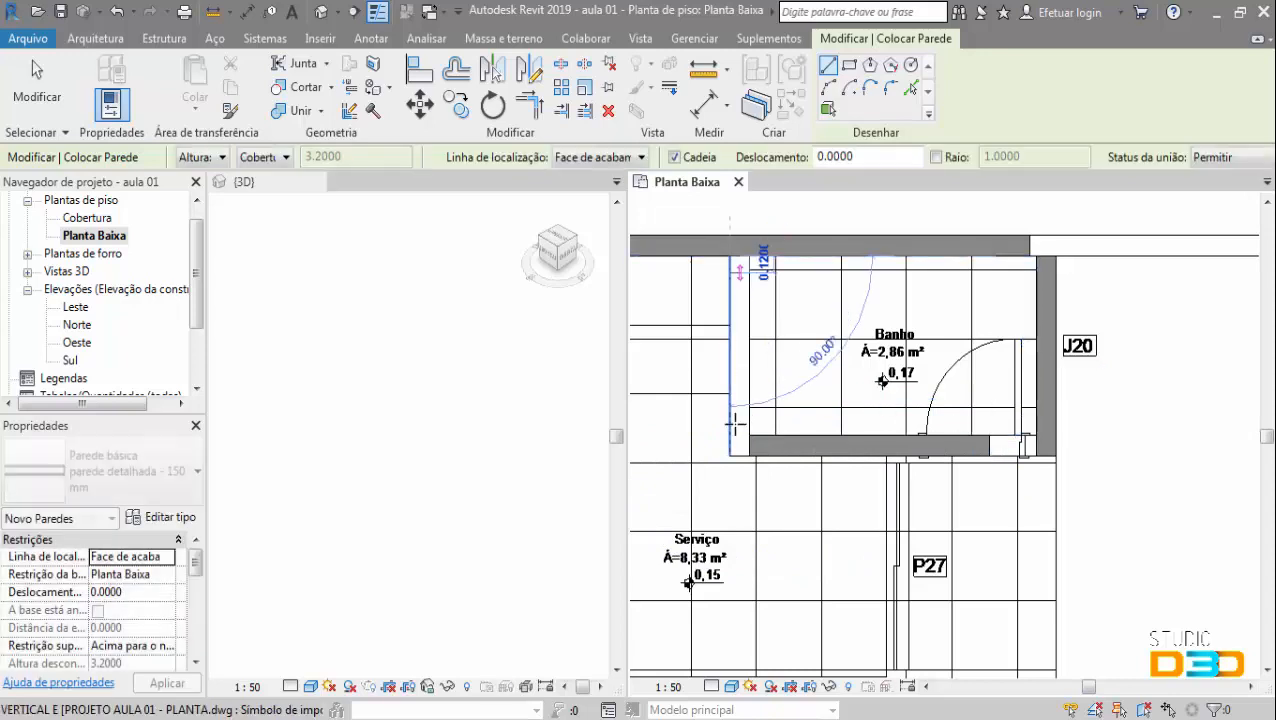
left_click(737, 440)
key("Escape")
scroll(791, 380, "down", 2)
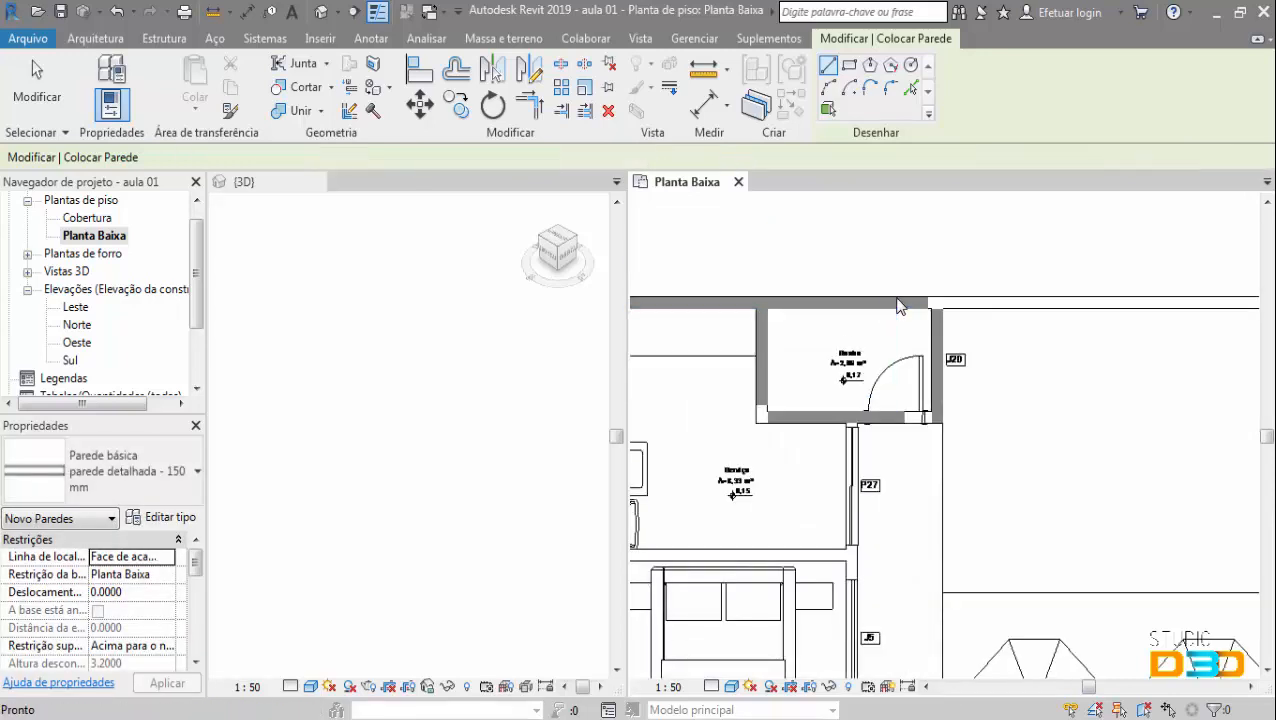
scroll(900, 303, "up", 2)
key("Escape")
- Trim/extend the plan's upper wall and the Banho's right wall so they meet in a corner
scroll(984, 316, "down", 2)
scroll(983, 322, "up", 2)
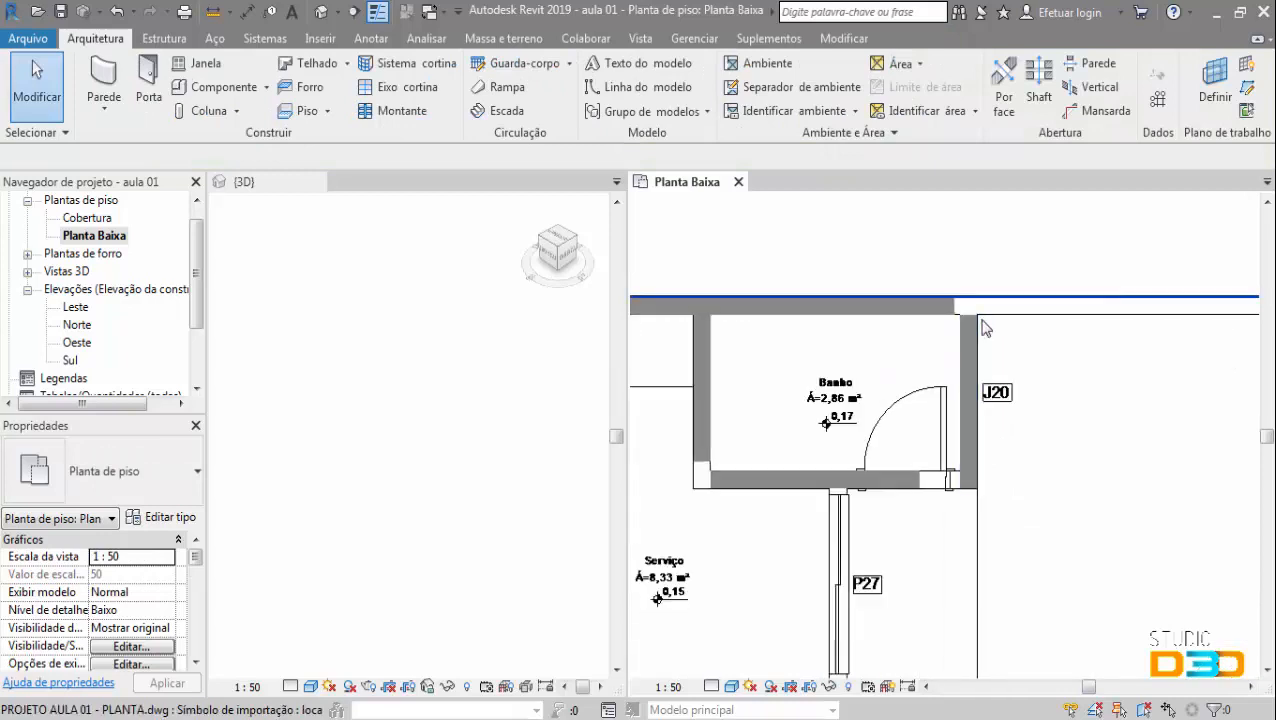
scroll(815, 338, "down", 2)
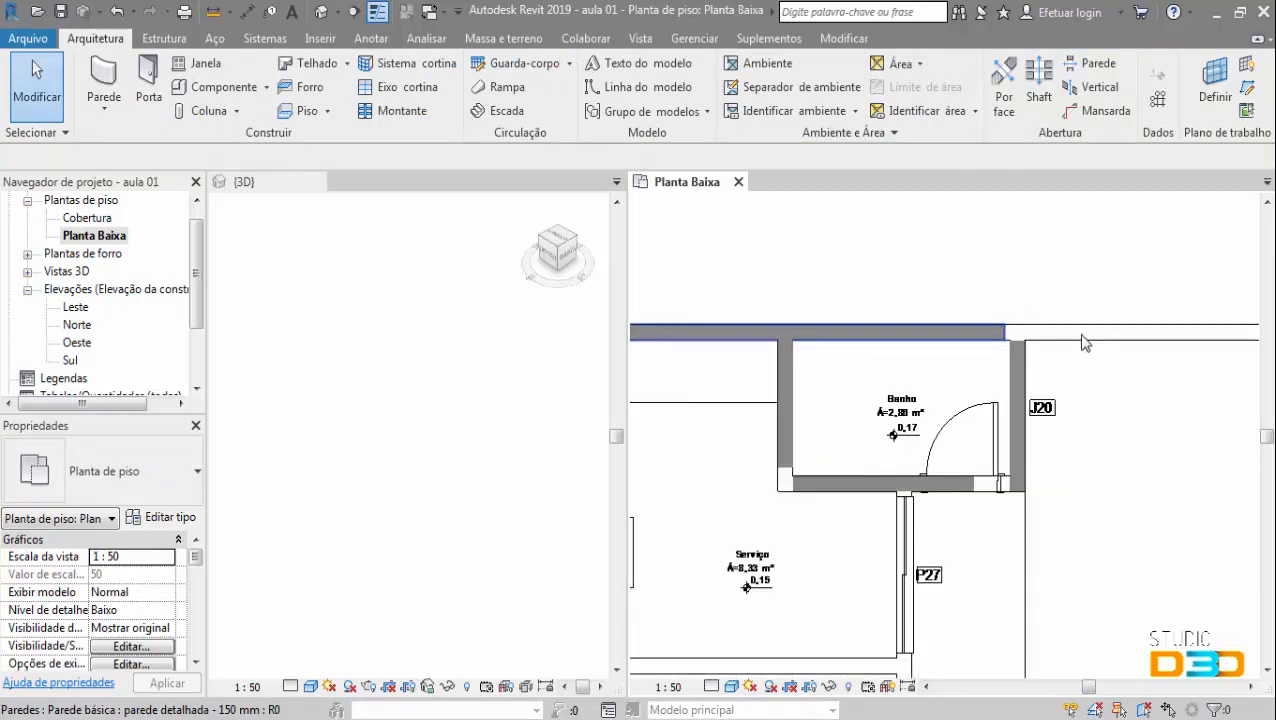
scroll(990, 338, "up", 3)
middle_click_drag(1050, 338, 1089, 355)
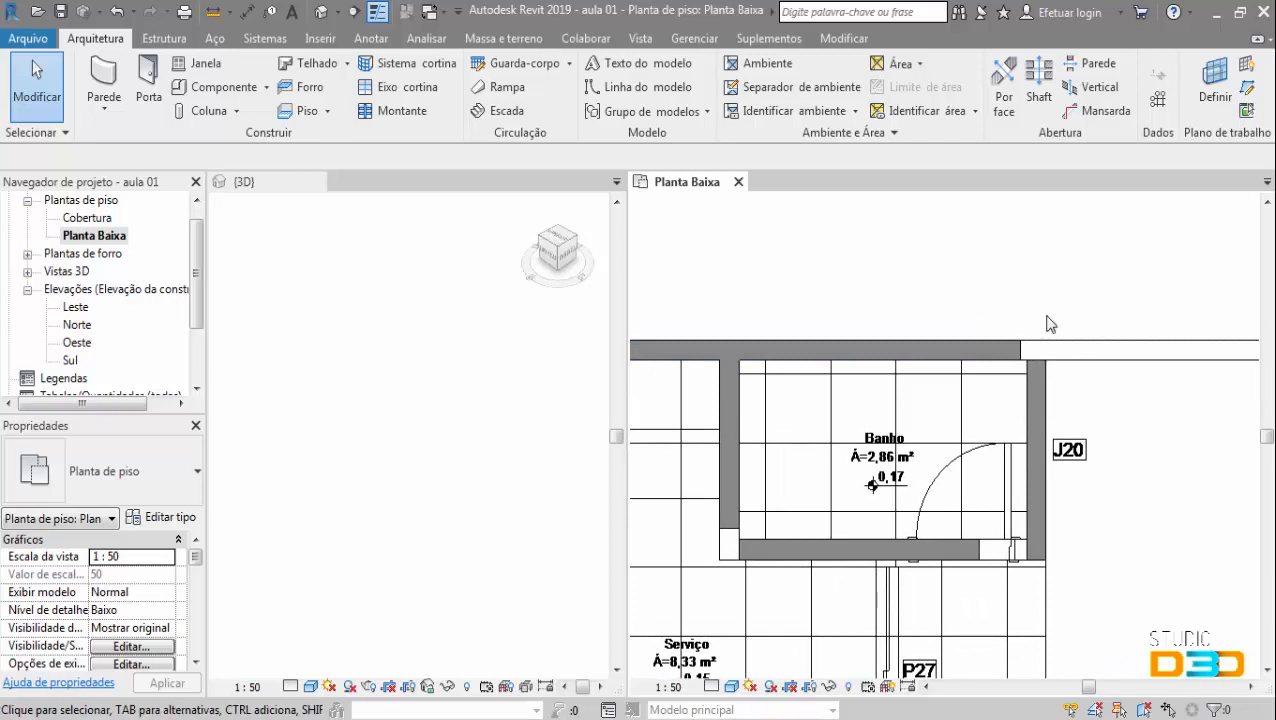
scroll(1030, 332, "down", 2)
scroll(1004, 340, "up", 2)
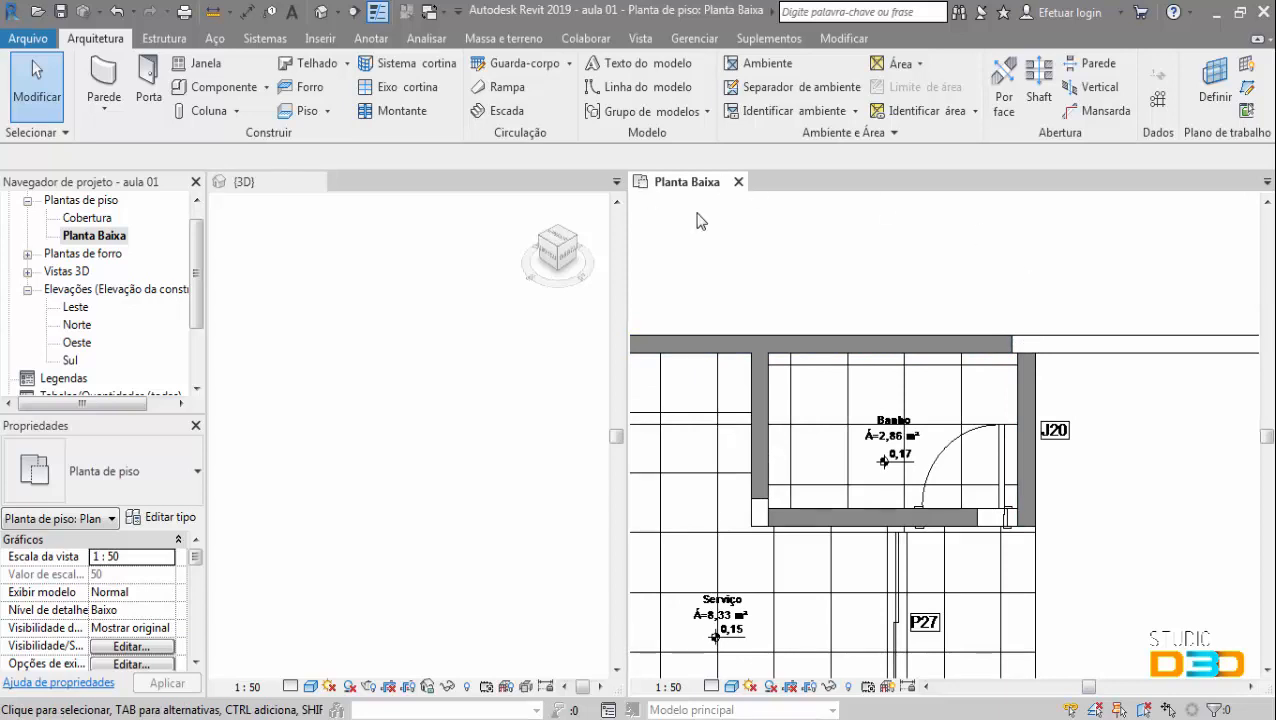
left_click(851, 338)
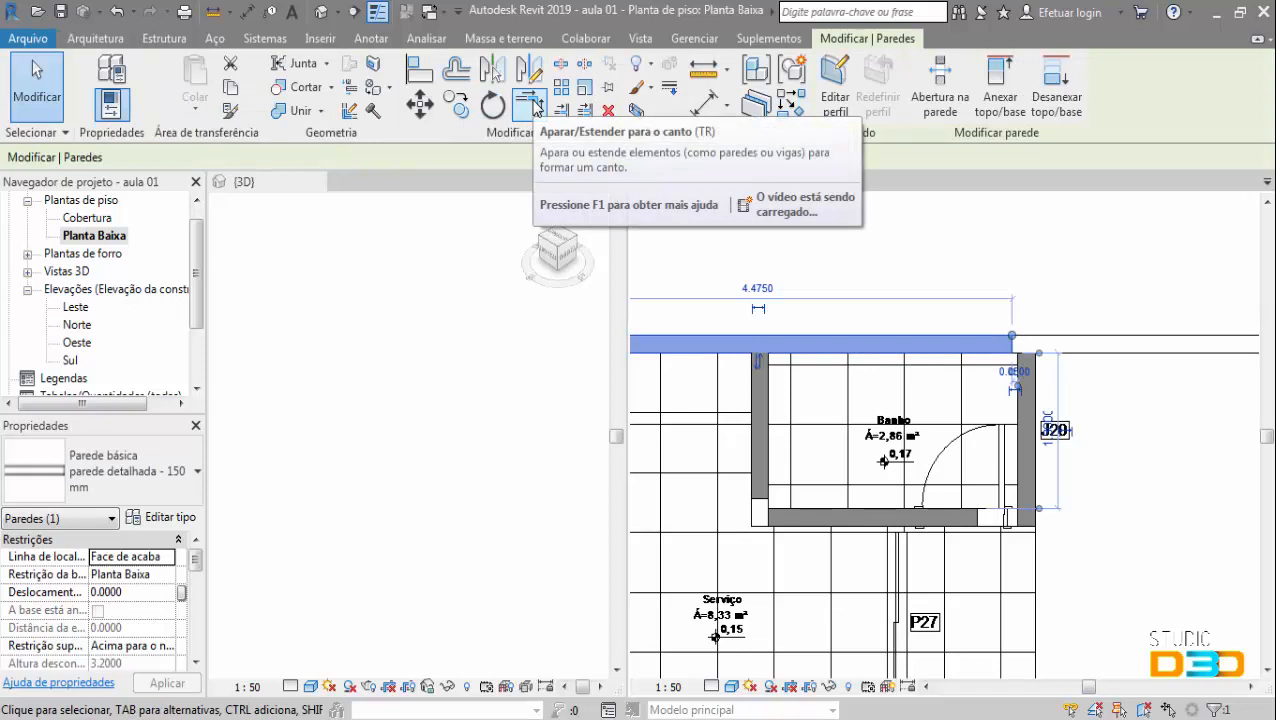
left_click(531, 104)
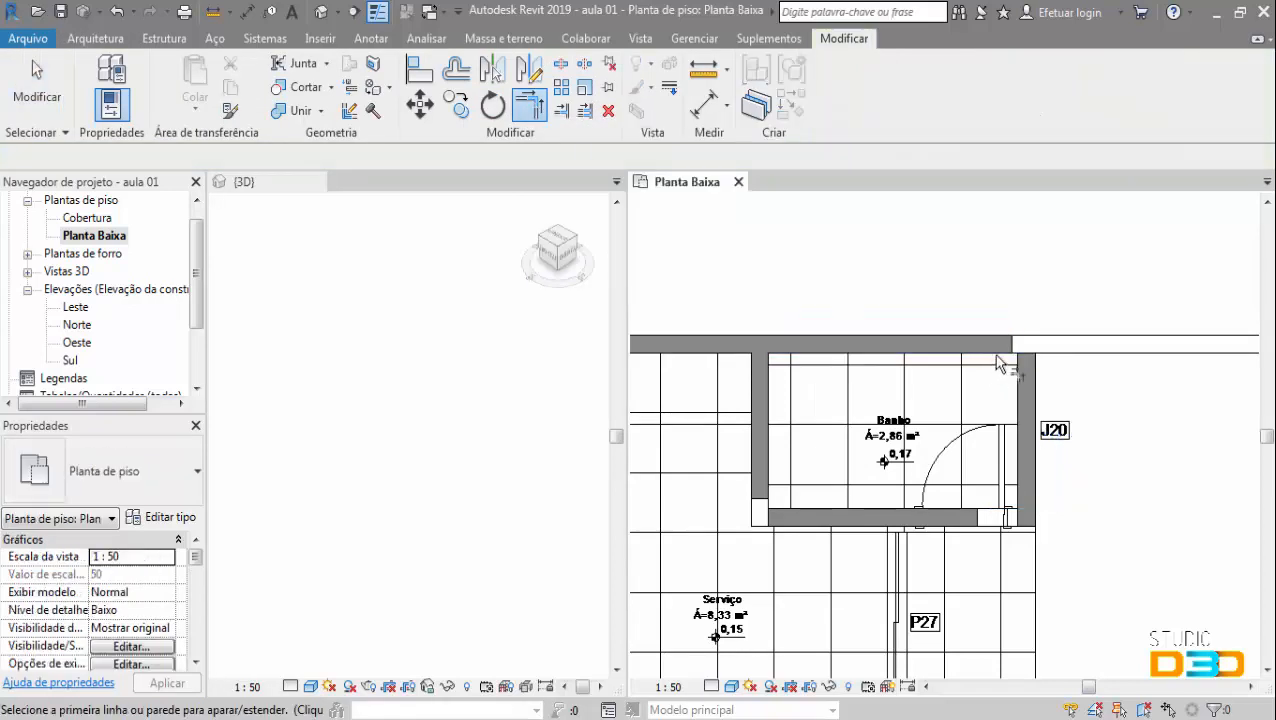
left_click(992, 344)
left_click(1026, 385)
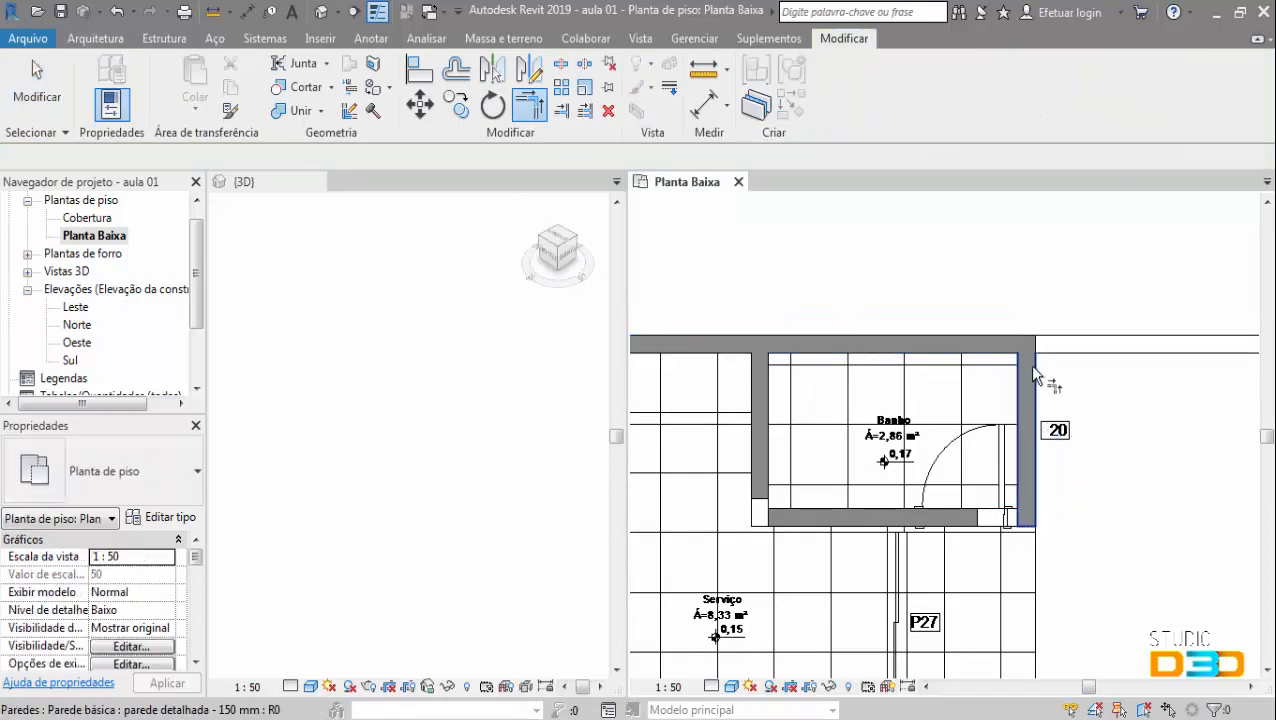
- Trim/extend the Banho's lower wall to form corners with the room's right and left walls
left_click(1019, 490)
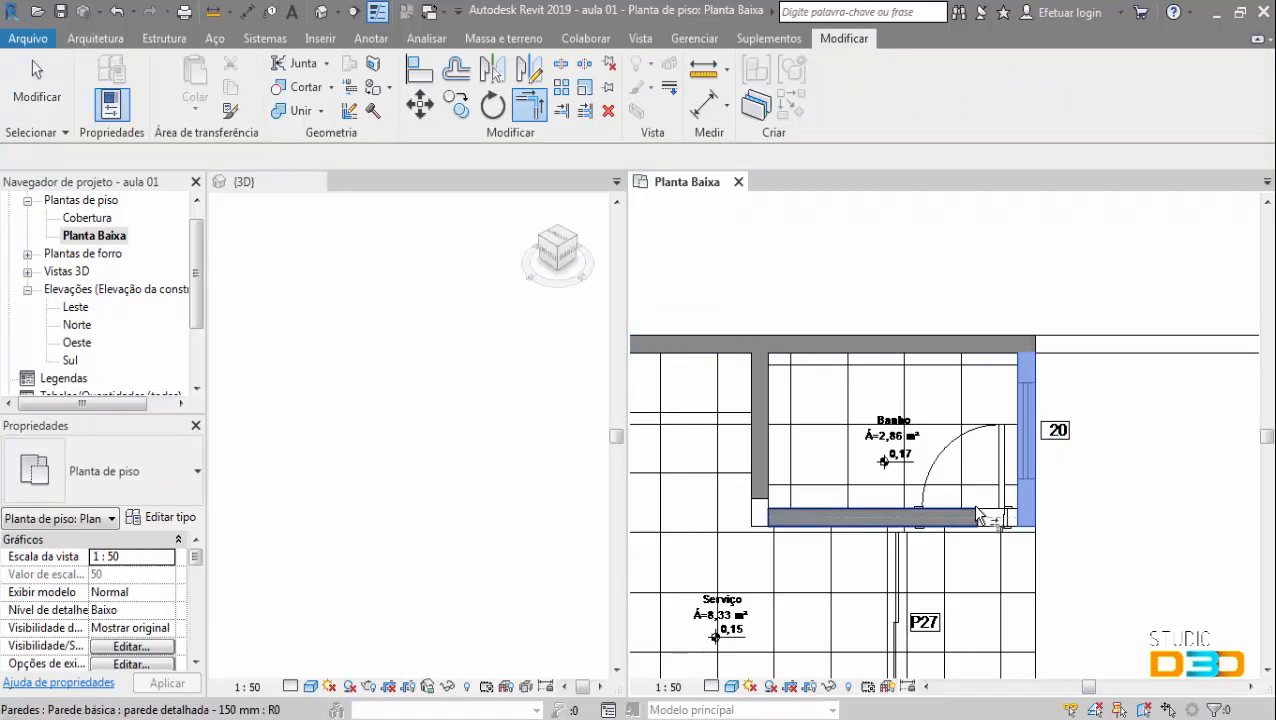
left_click(979, 514)
left_click(780, 517)
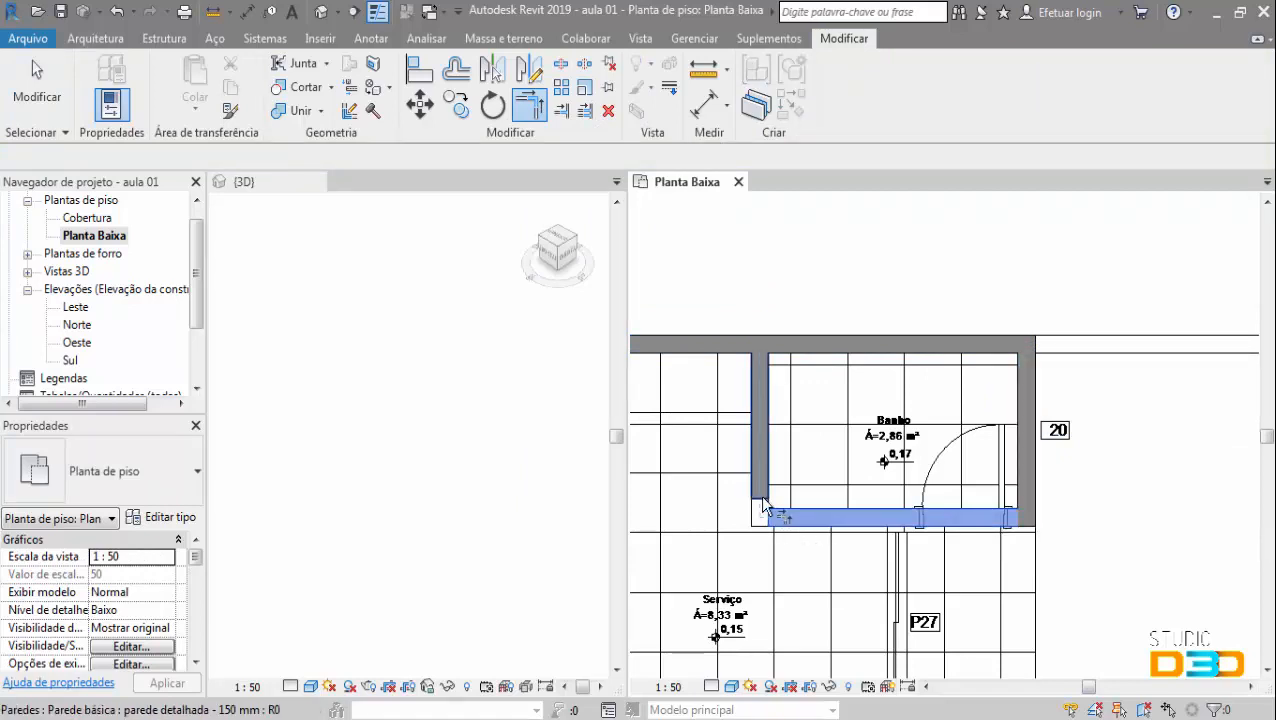
left_click(772, 502)
scroll(772, 502, "down", 3)
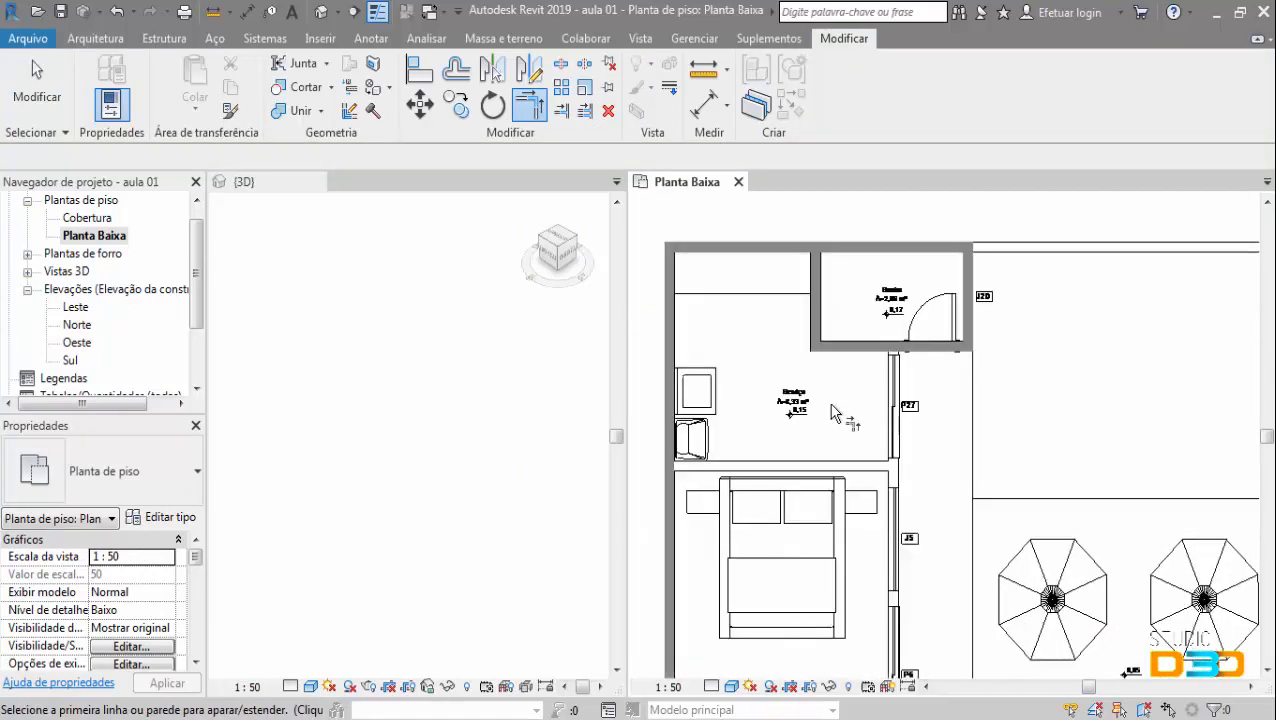
key("Escape")
key("Escape")
- Draw a wall from the Banho's lower wall down the right side of Serviço and Quarto, past P27, J5 and P6, to the Quarto's lower wall line
scroll(862, 359, "down", 1)
mouse_move(861, 402)
middle_mouse_down()
mouse_move(887, 338)
mouse_move(938, 361)
middle_mouse_up()
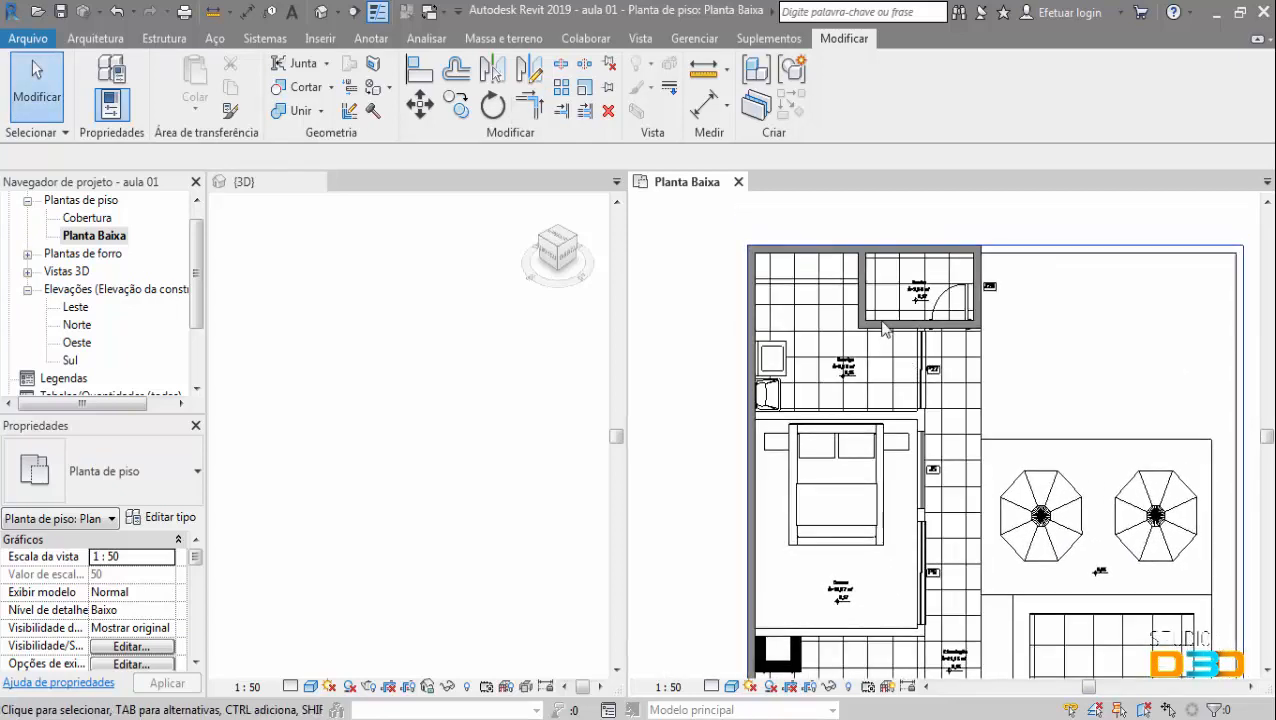
scroll(787, 303, "up", 2)
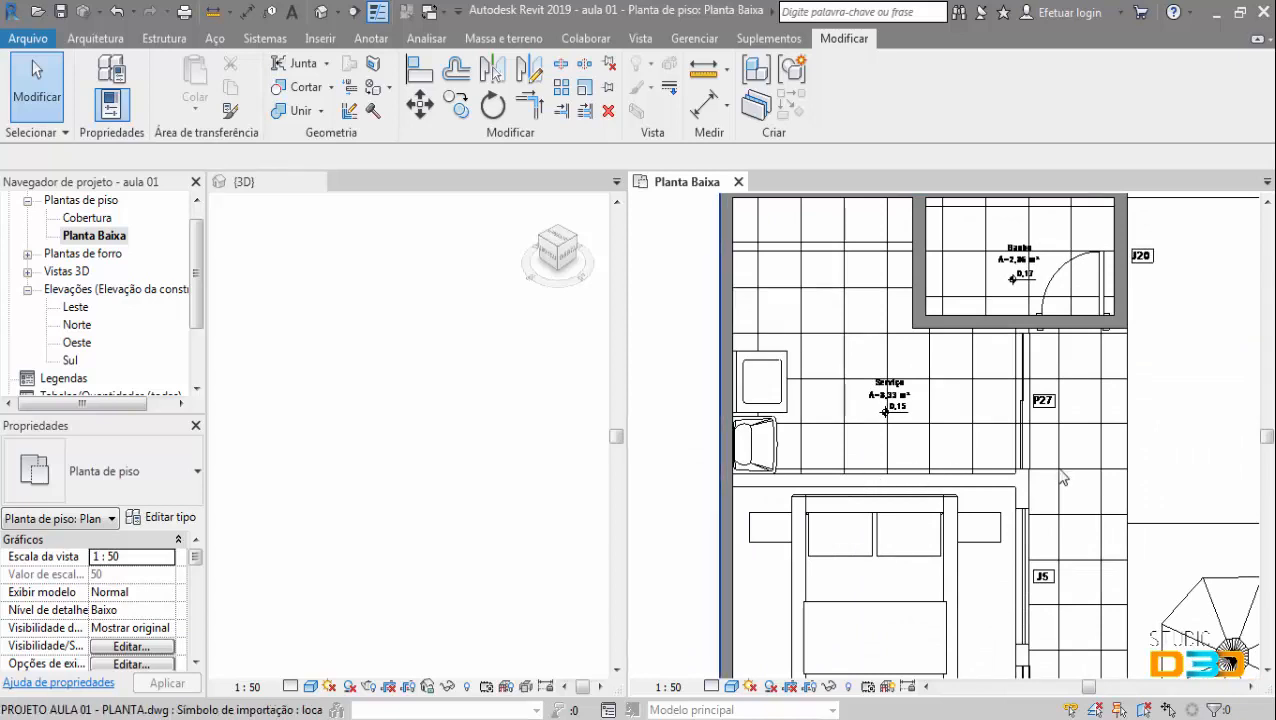
scroll(1028, 448, "down", 2)
scroll(823, 496, "up", 1)
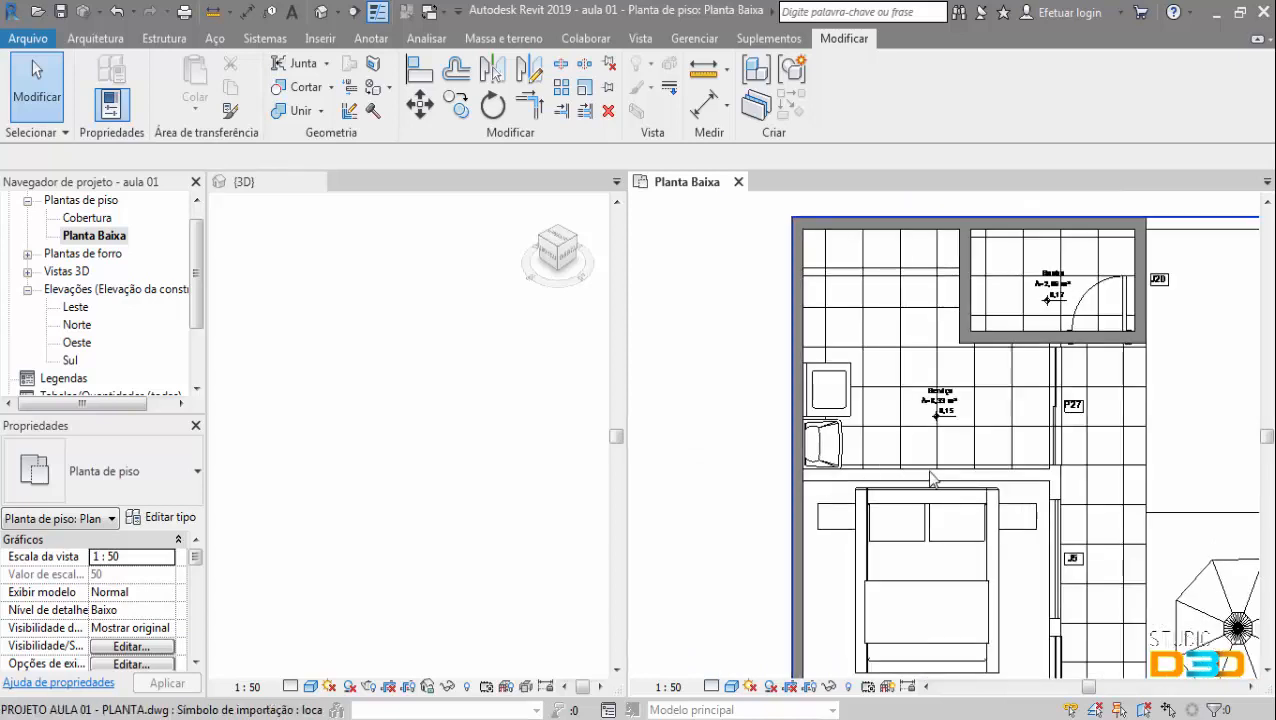
middle_click_drag(1033, 483, 953, 456)
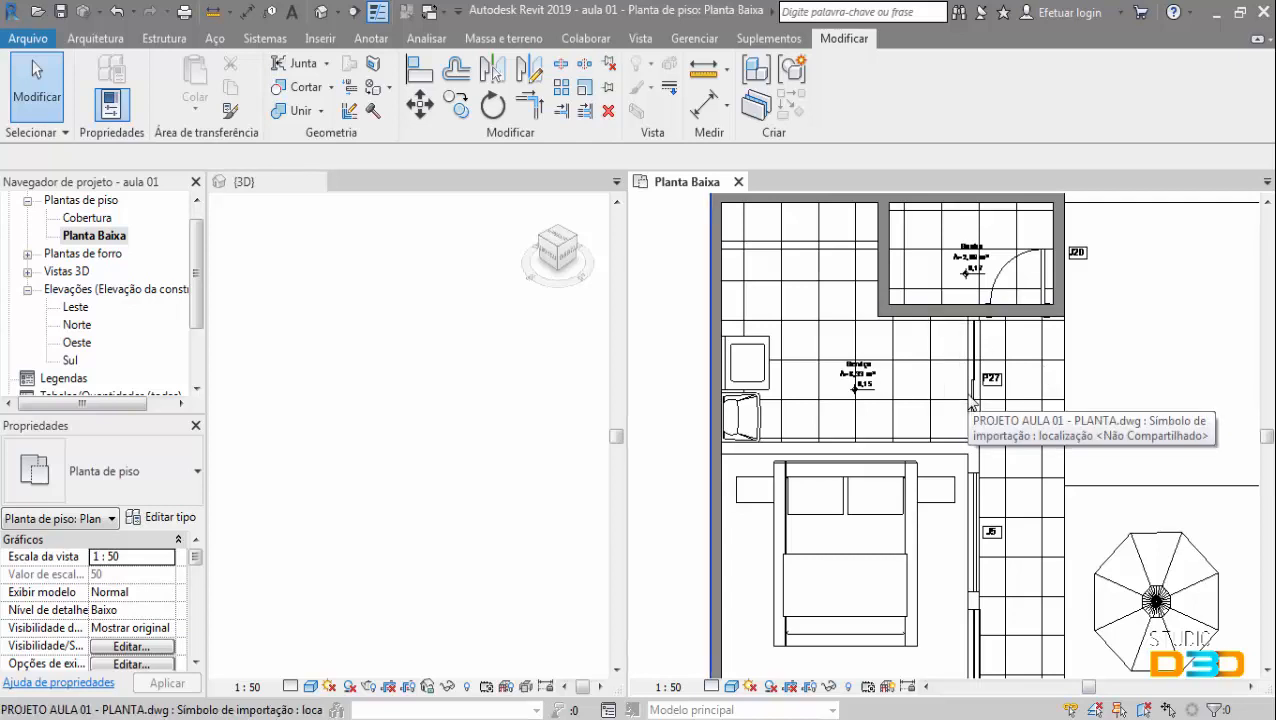
left_click(102, 45)
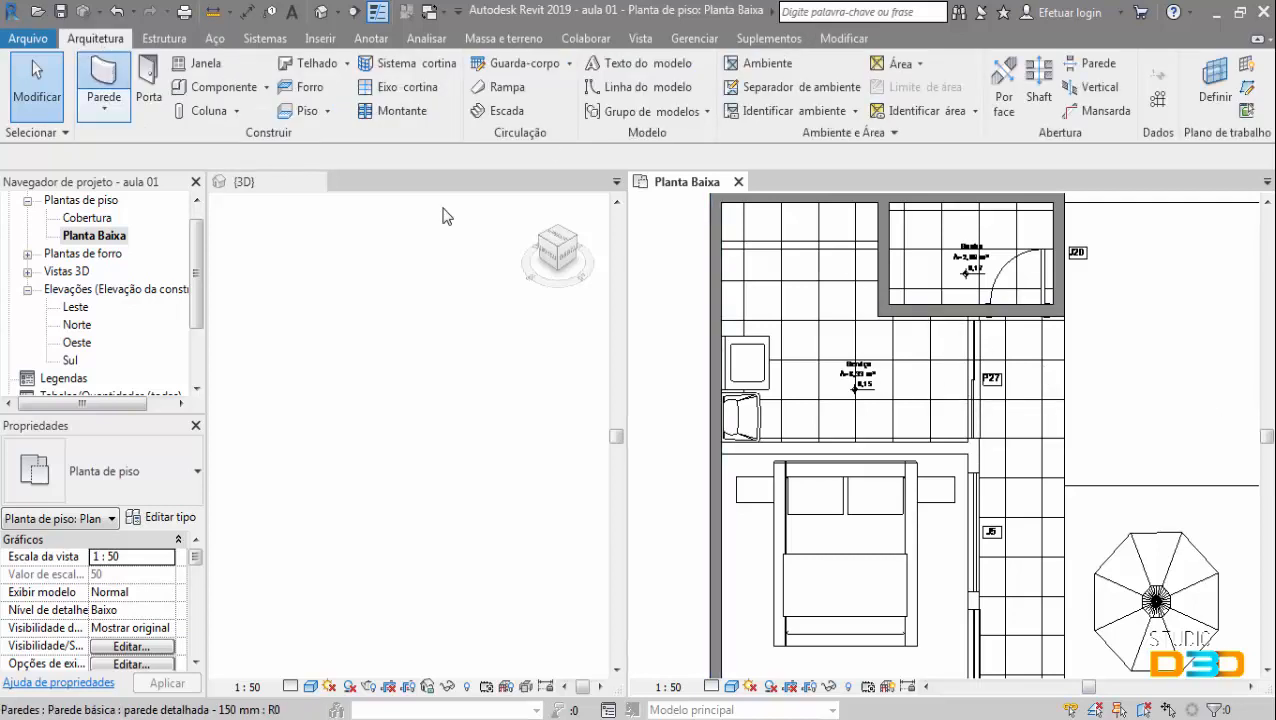
key("w")
key("a")
scroll(978, 318, "up", 5)
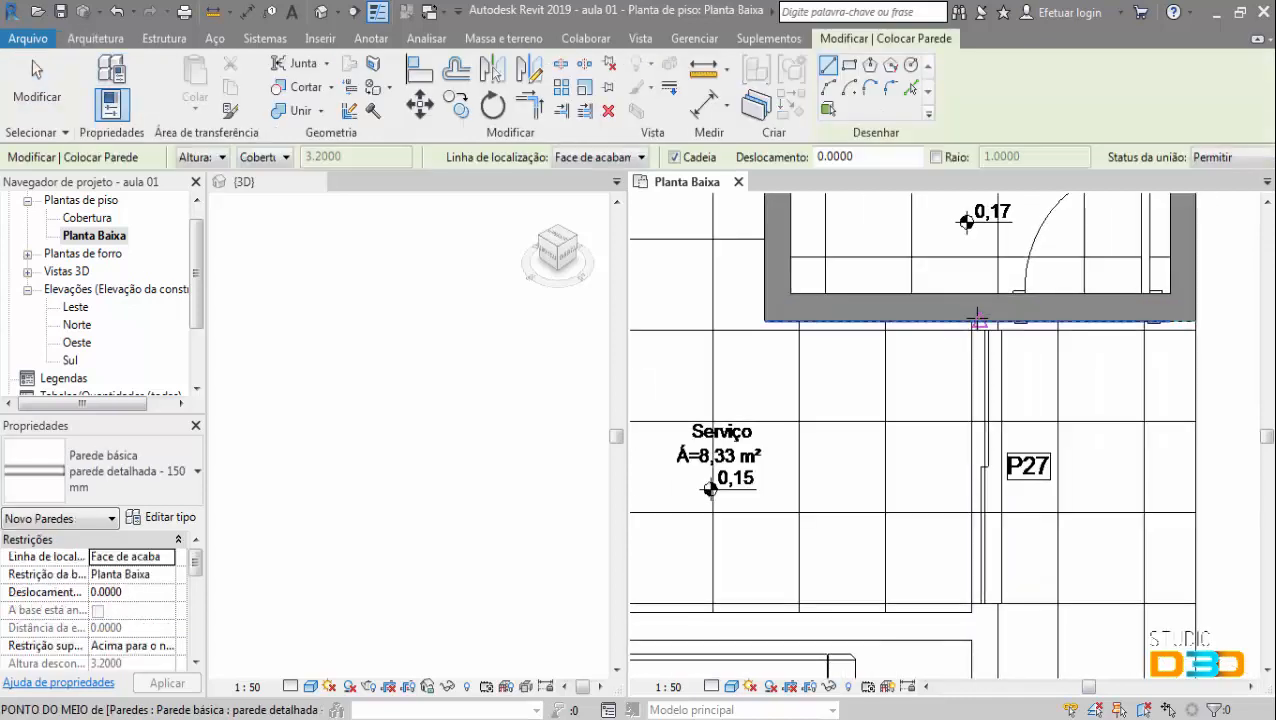
left_click(977, 320)
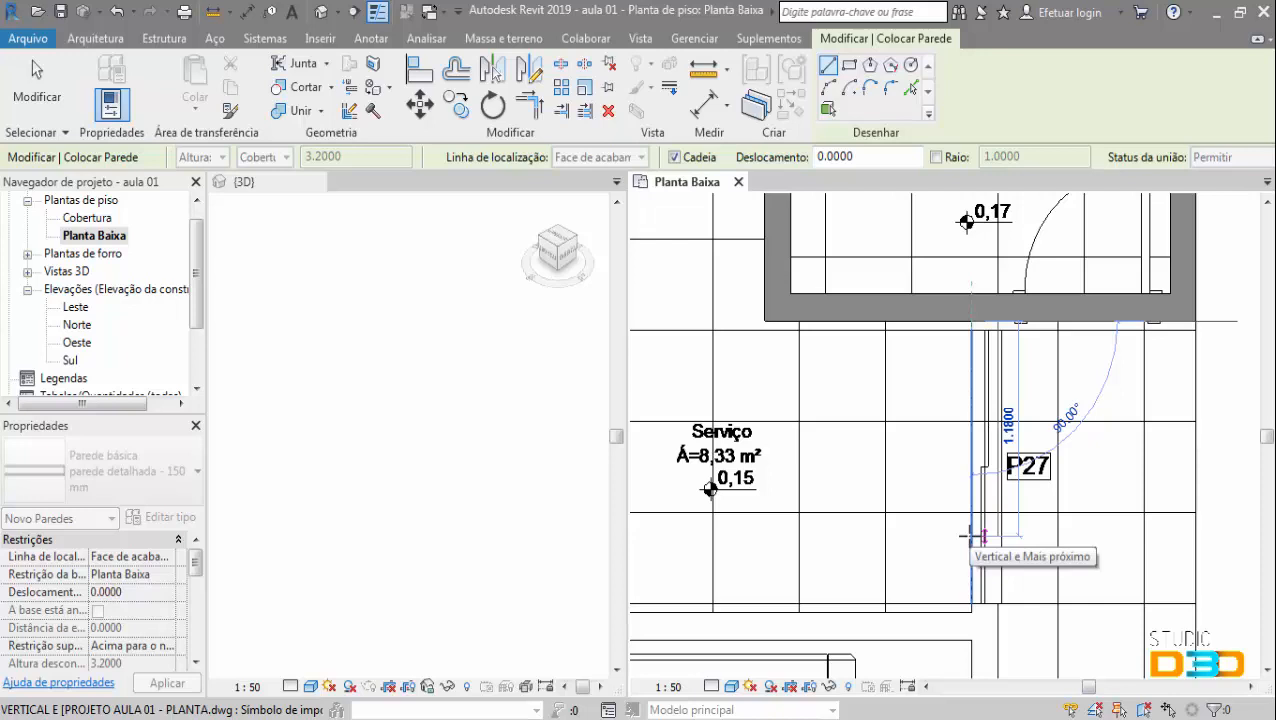
scroll(970, 536, "down", 5)
middle_click_drag(997, 560, 991, 308)
middle_click_drag(1028, 524, 1006, 379)
scroll(957, 483, "up", 2)
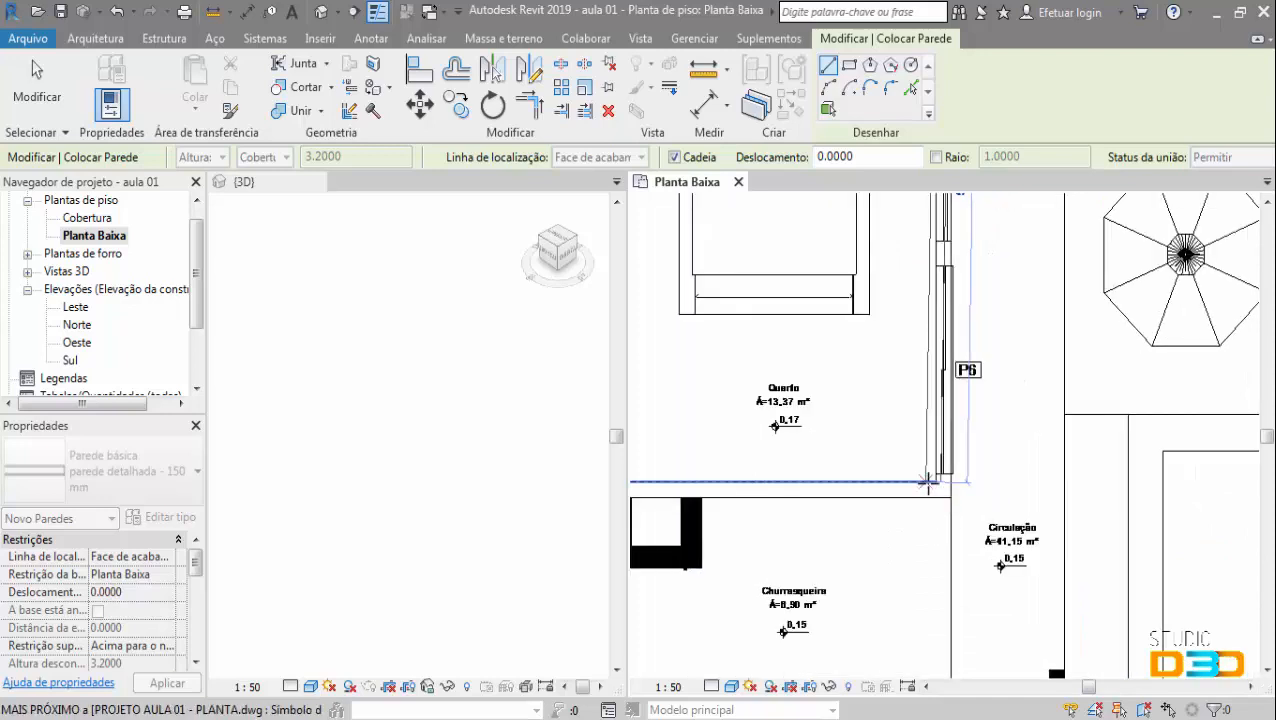
left_click(945, 497)
- Draw a 3.30 m wall between Serviço and Quarto, from the left exterior wall to the wall beside P27
scroll(685, 212, "down", 2)
middle_click_drag(685, 212, 800, 507)
scroll(763, 372, "up", 2)
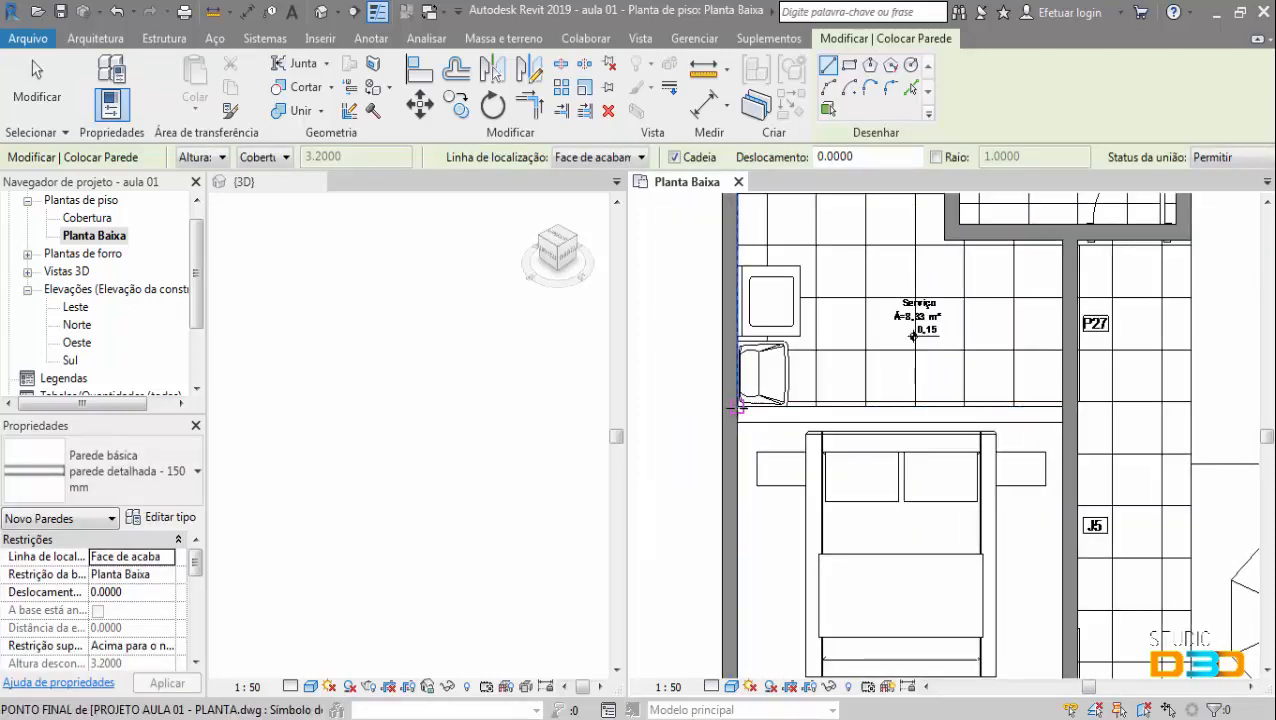
left_click(731, 407)
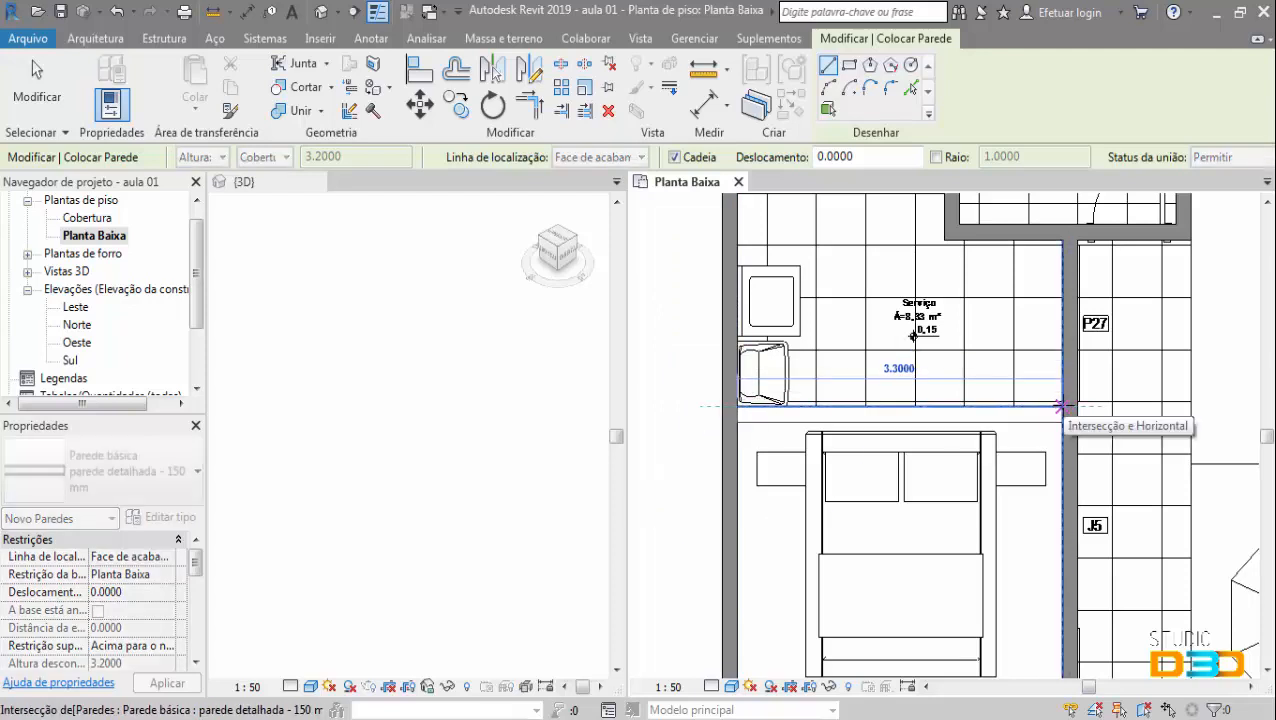
left_click(1066, 405)
key("Escape")
- Draw a 3.30 m wall between Quarto and Churrasqueira, from the left exterior wall to the end of the wall beside P6
scroll(1060, 404, "down", 1)
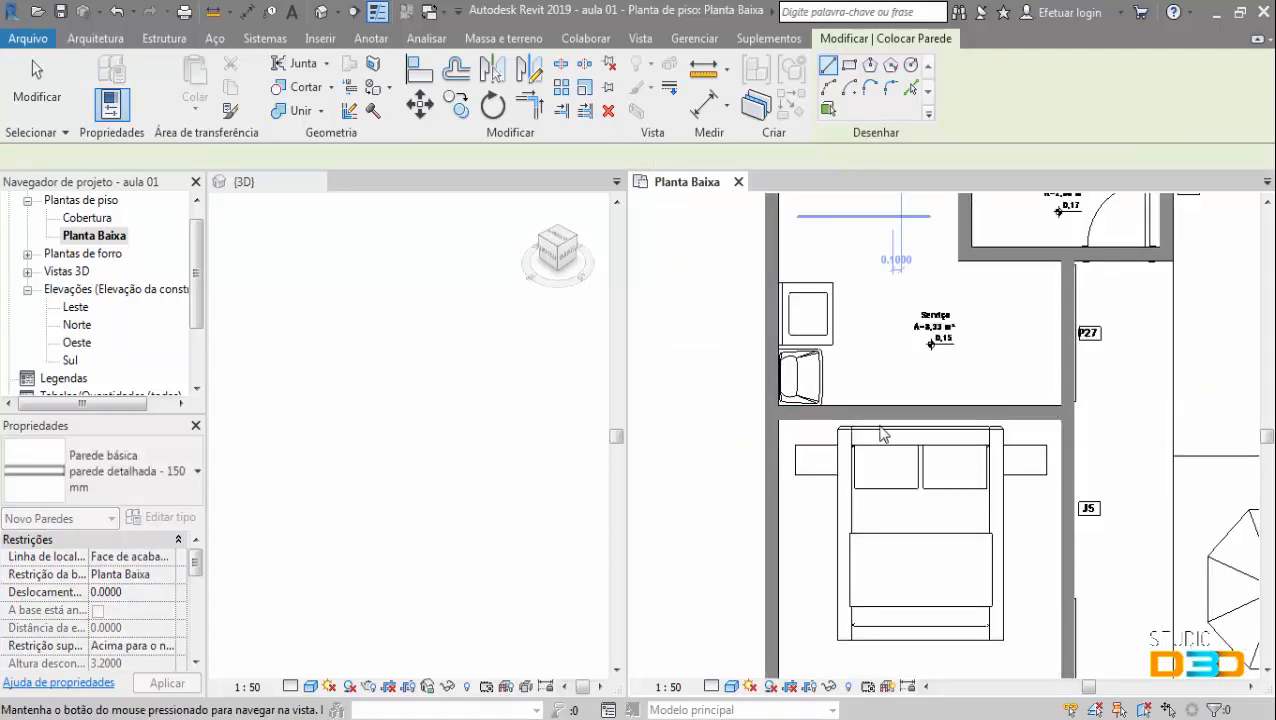
middle_click_drag(880, 436, 826, 200)
middle_click_drag(873, 565, 865, 391)
left_click(719, 378)
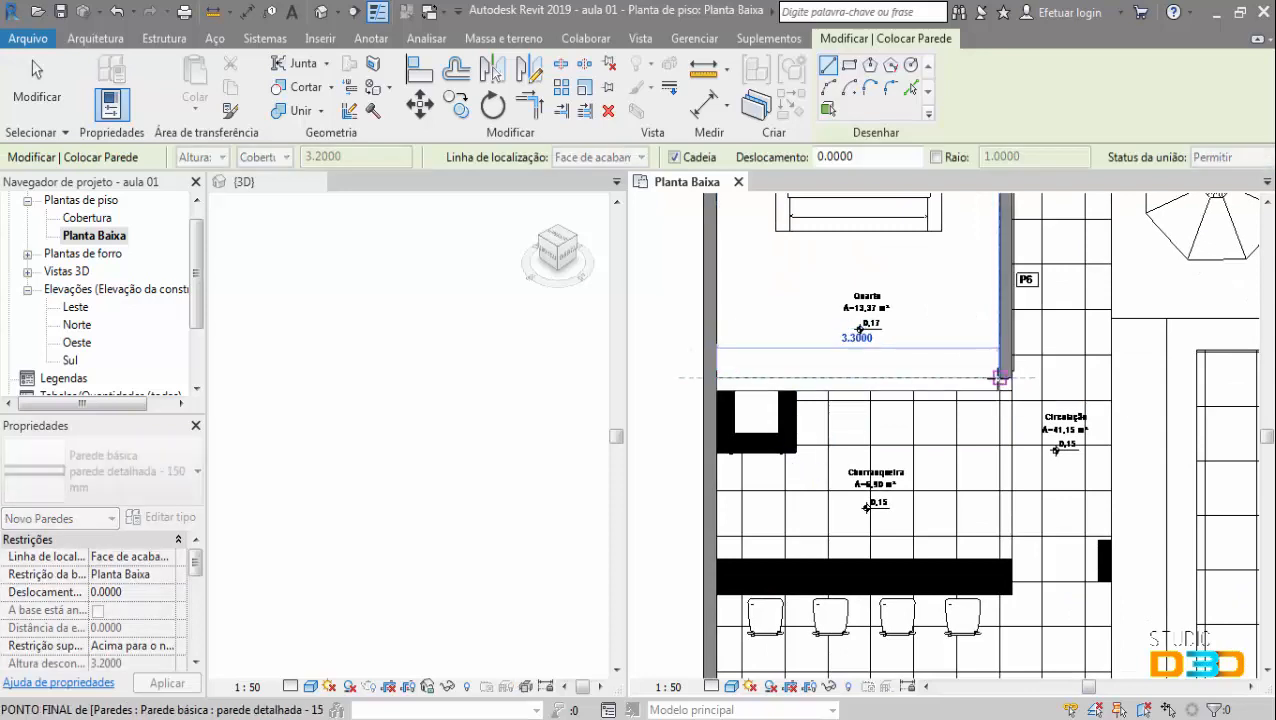
left_click(1000, 378)
key("Escape")
key("Escape")
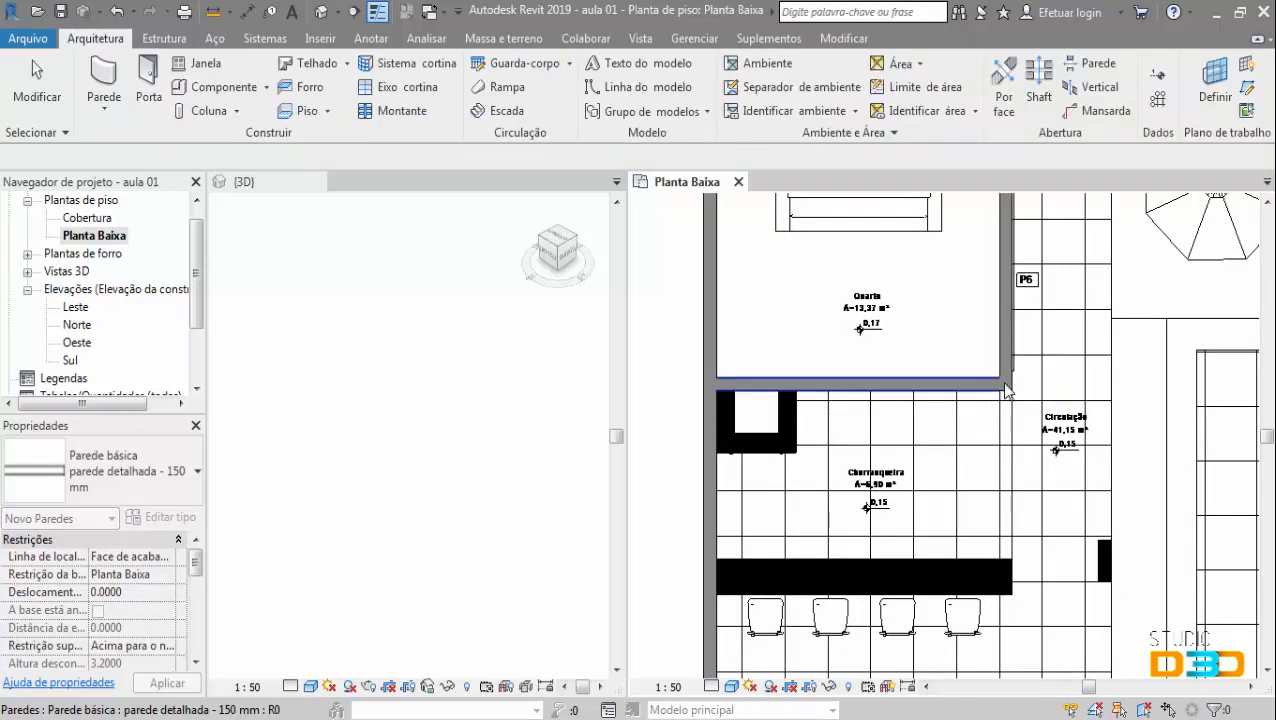
- Check the traced walls around the Banho, Serviço and Quarto against the plan, including the openings P27, J5 and P6
scroll(920, 410, "down", 3)
scroll(909, 397, "down", 1)
middle_click_drag(906, 393, 902, 496)
scroll(912, 238, "up", 2)
middle_click_drag(926, 257, 946, 378)
scroll(933, 360, "up", 2)
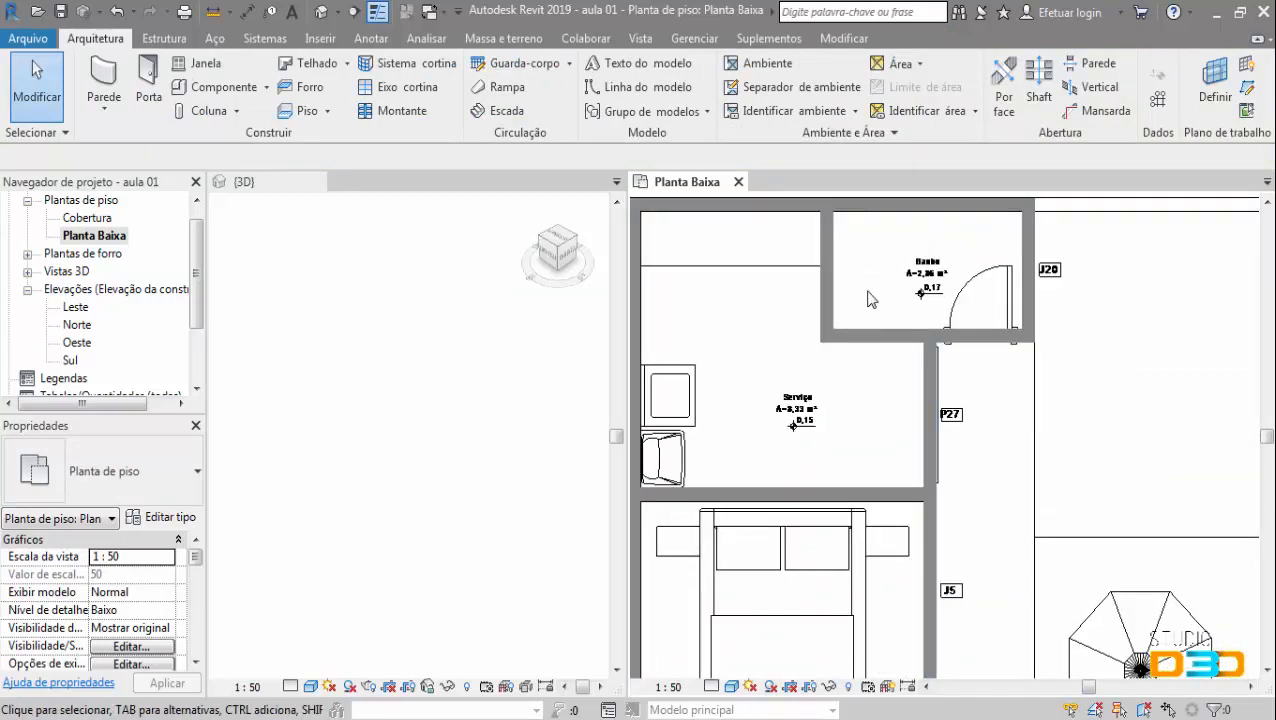
middle_click_drag(872, 297, 907, 351)
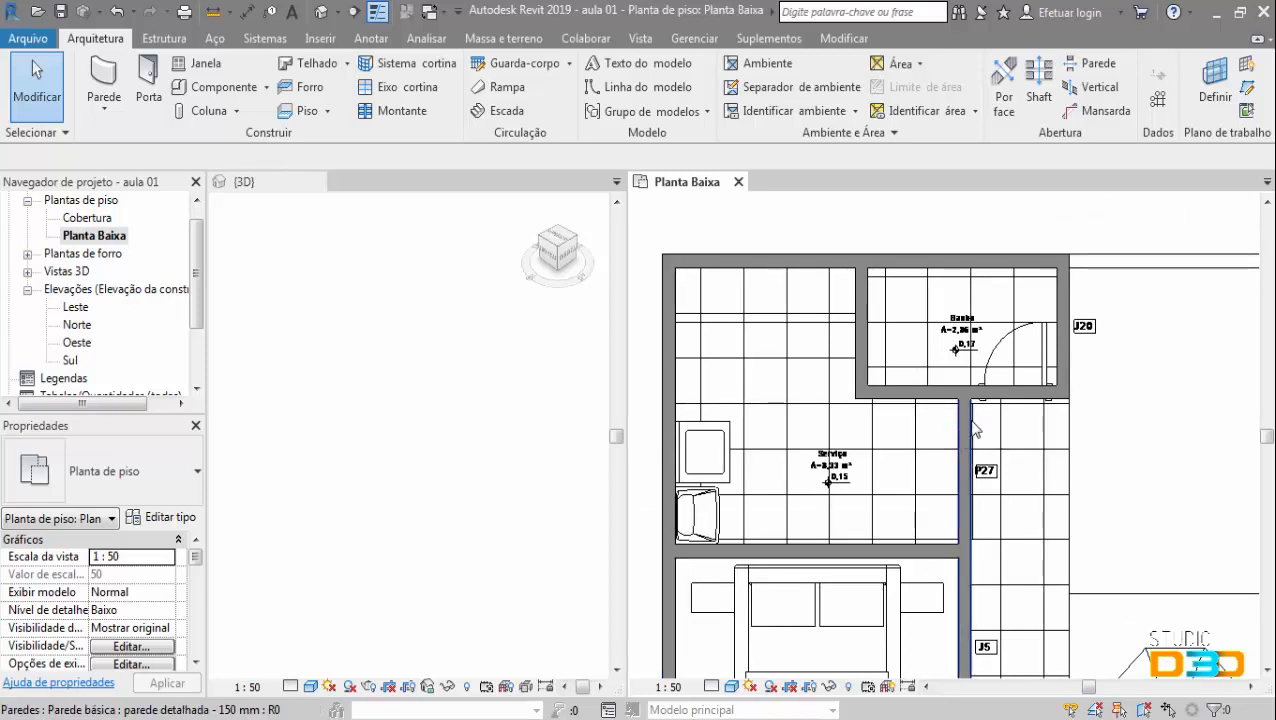
middle_click_drag(983, 493, 977, 374)
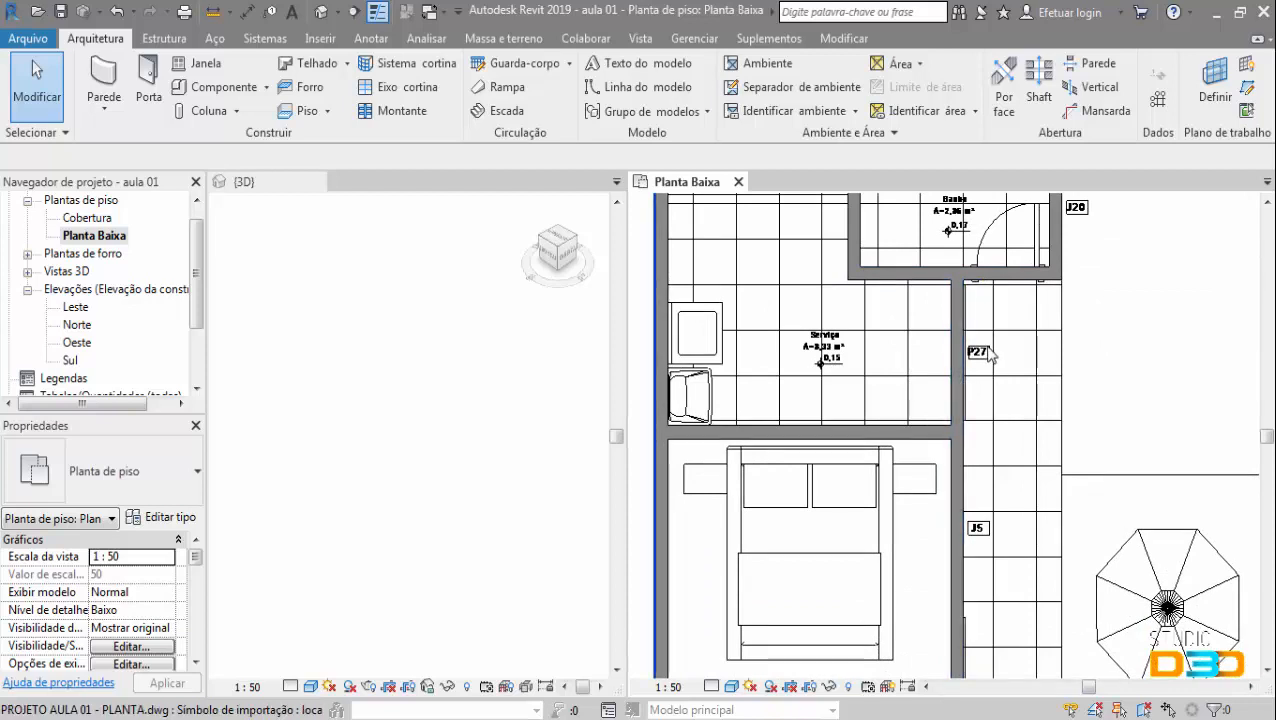
scroll(997, 388, "down", 1)
middle_click_drag(994, 398, 916, 224)
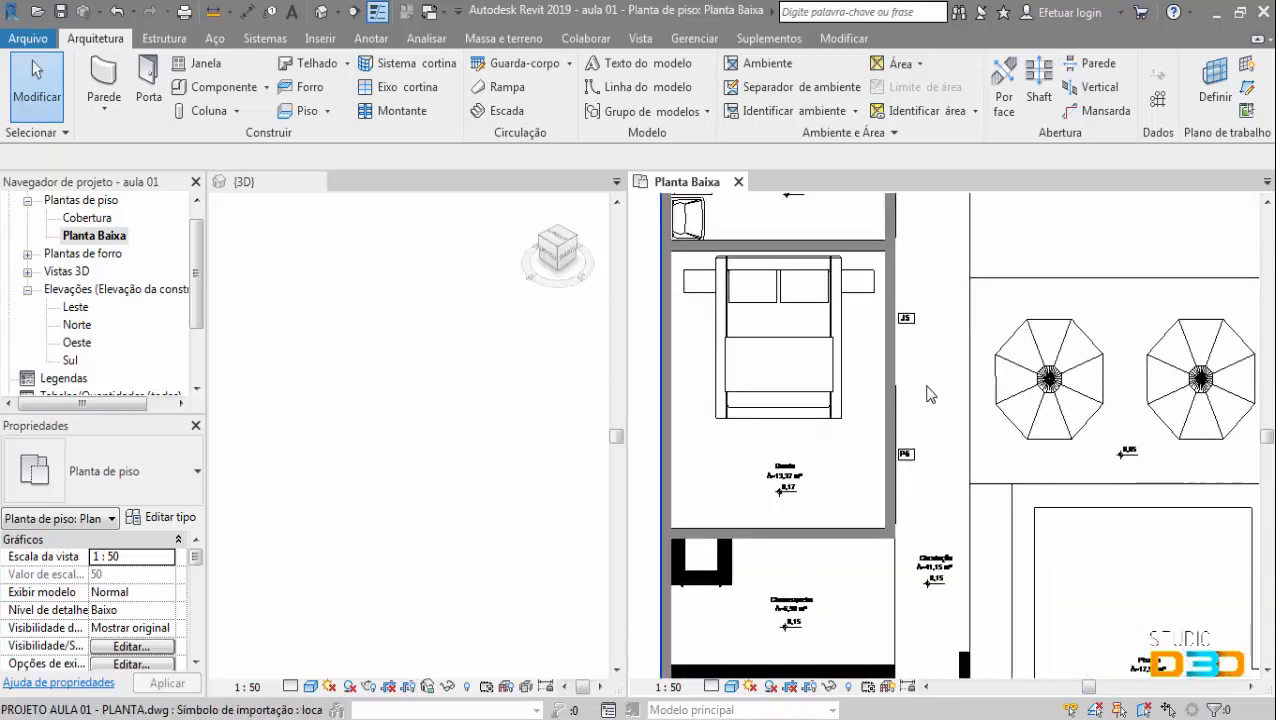
- Examine the rest of the plan for walls still to trace, following the lot's right boundary down past the pool area
middle_click_drag(945, 447, 926, 245)
scroll(897, 337, "down", 2)
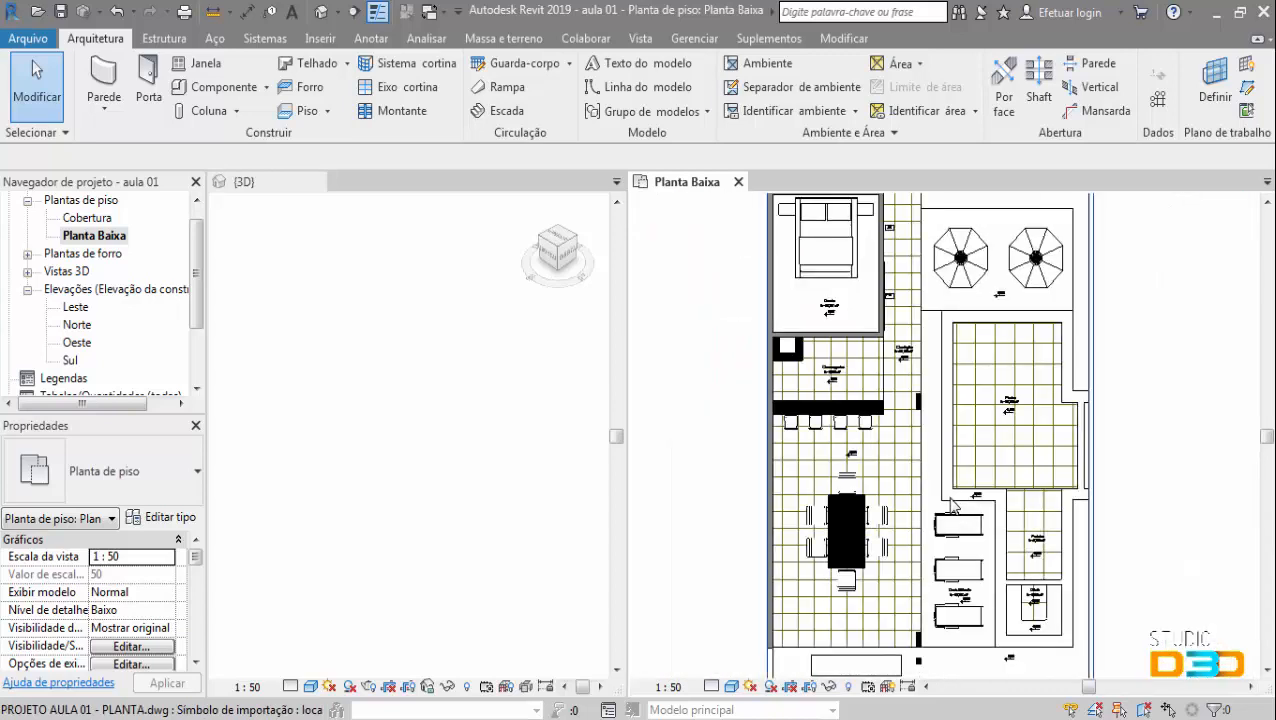
middle_click_drag(942, 471, 924, 541)
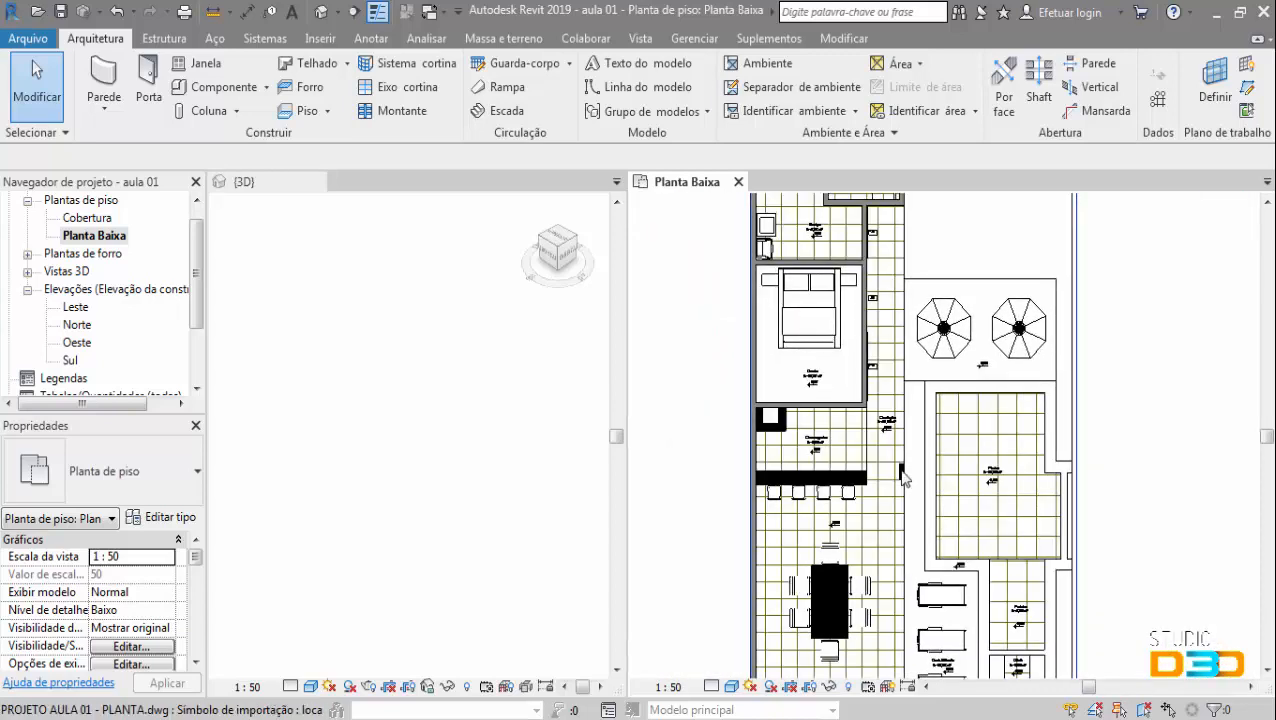
middle_click_drag(903, 478, 834, 585)
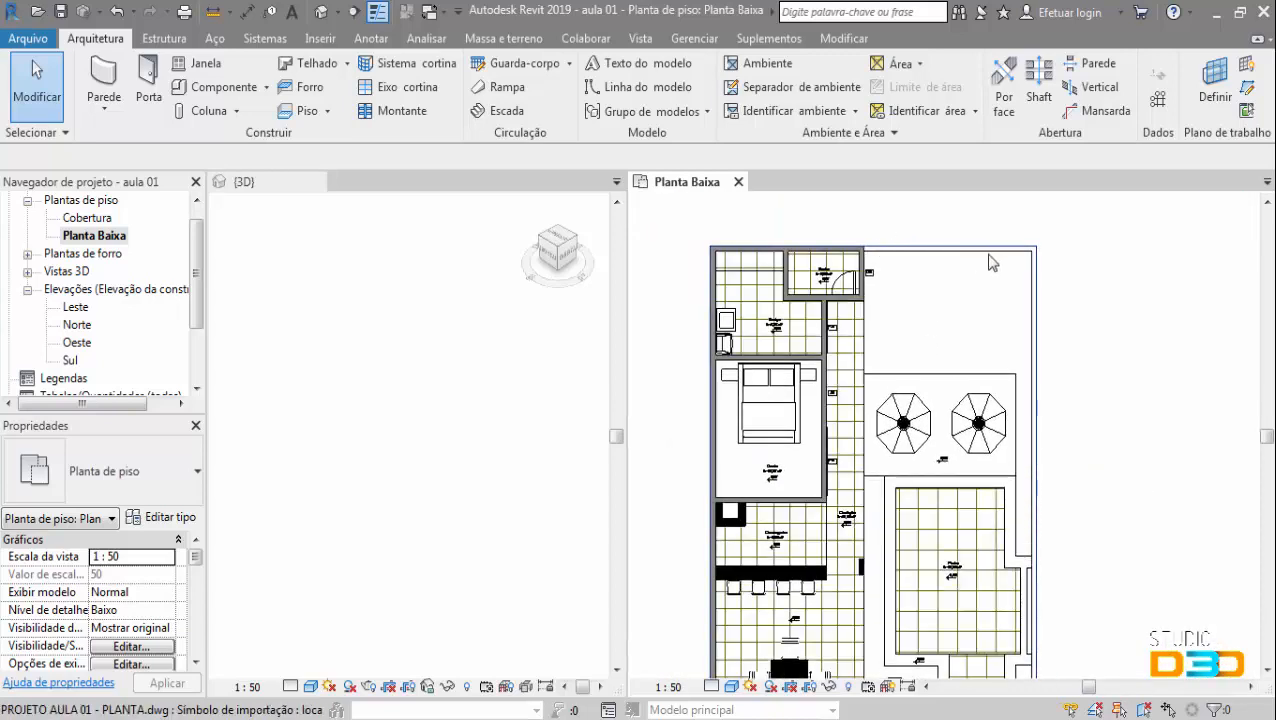
middle_click_drag(1077, 561, 1044, 323)
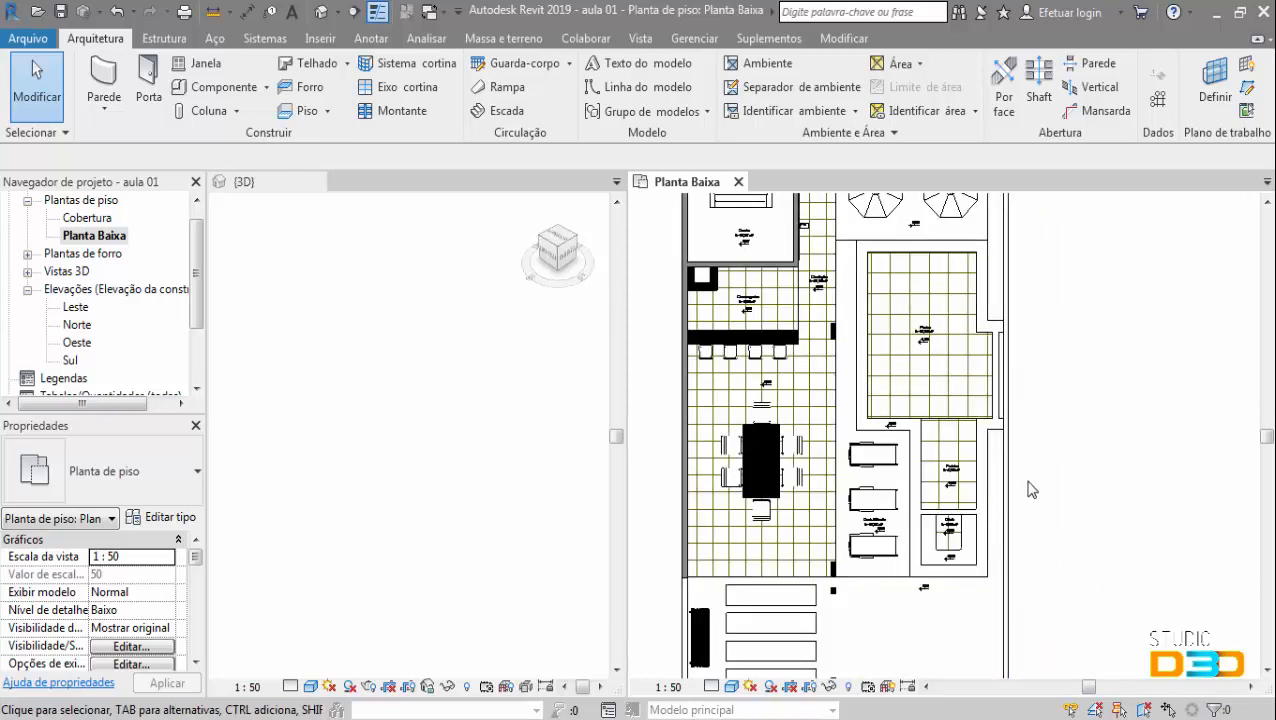
scroll(1029, 483, "down", 2)
middle_click_drag(984, 644, 992, 519)
scroll(1004, 442, "up", 2)
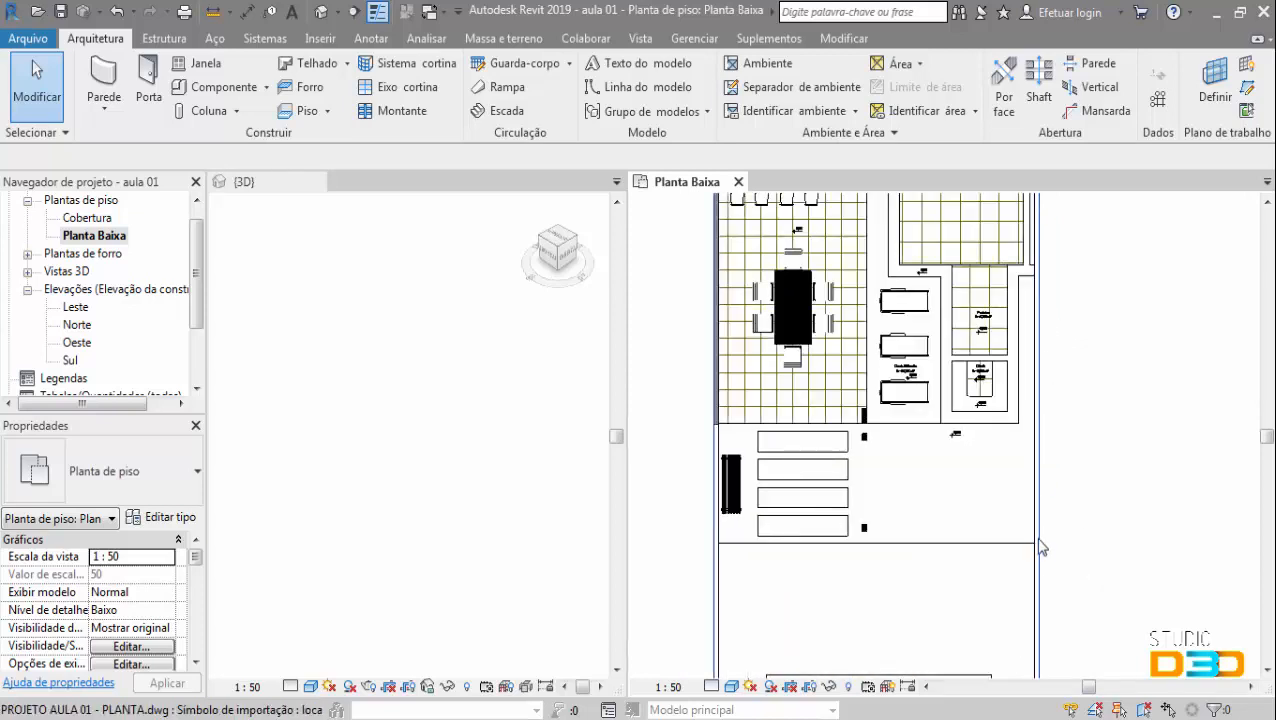
- Set up new 150 mm detailed walls with the top constraint Não conectado and an unconnected height of 2.40 m
scroll(1036, 463, "down", 1)
middle_click_drag(1036, 463, 999, 540)
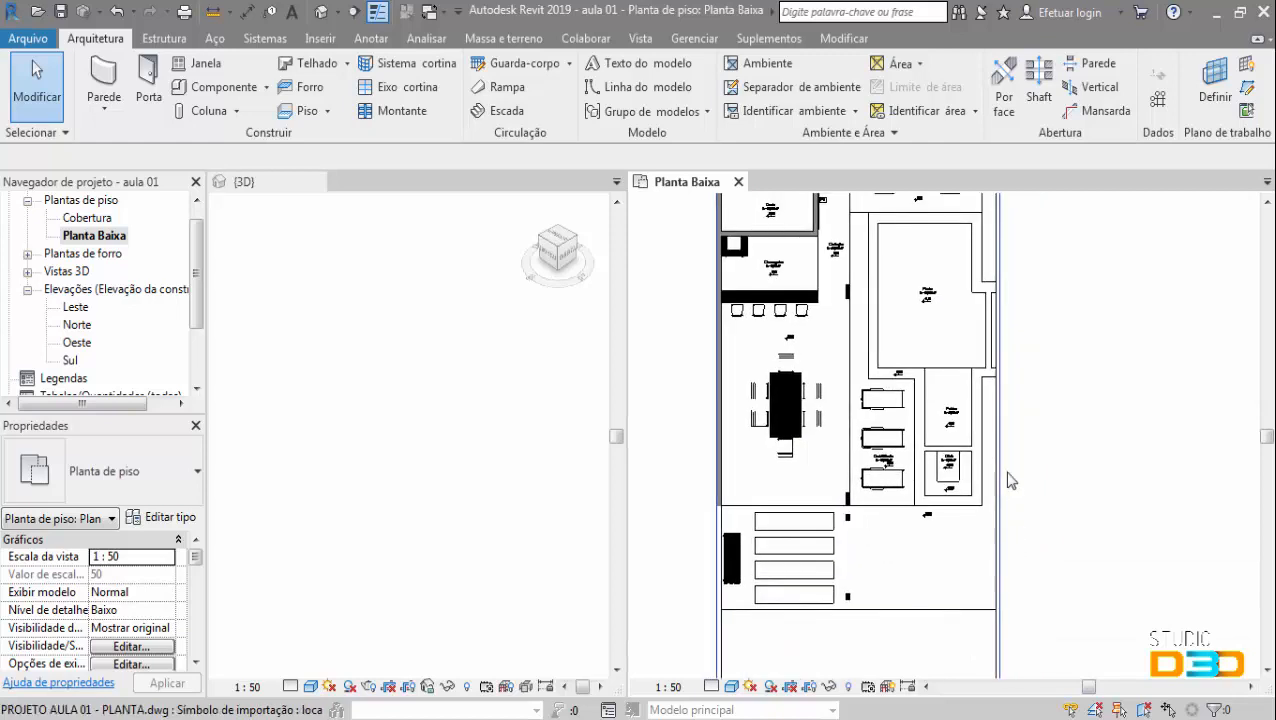
middle_click_drag(1003, 456, 1006, 470)
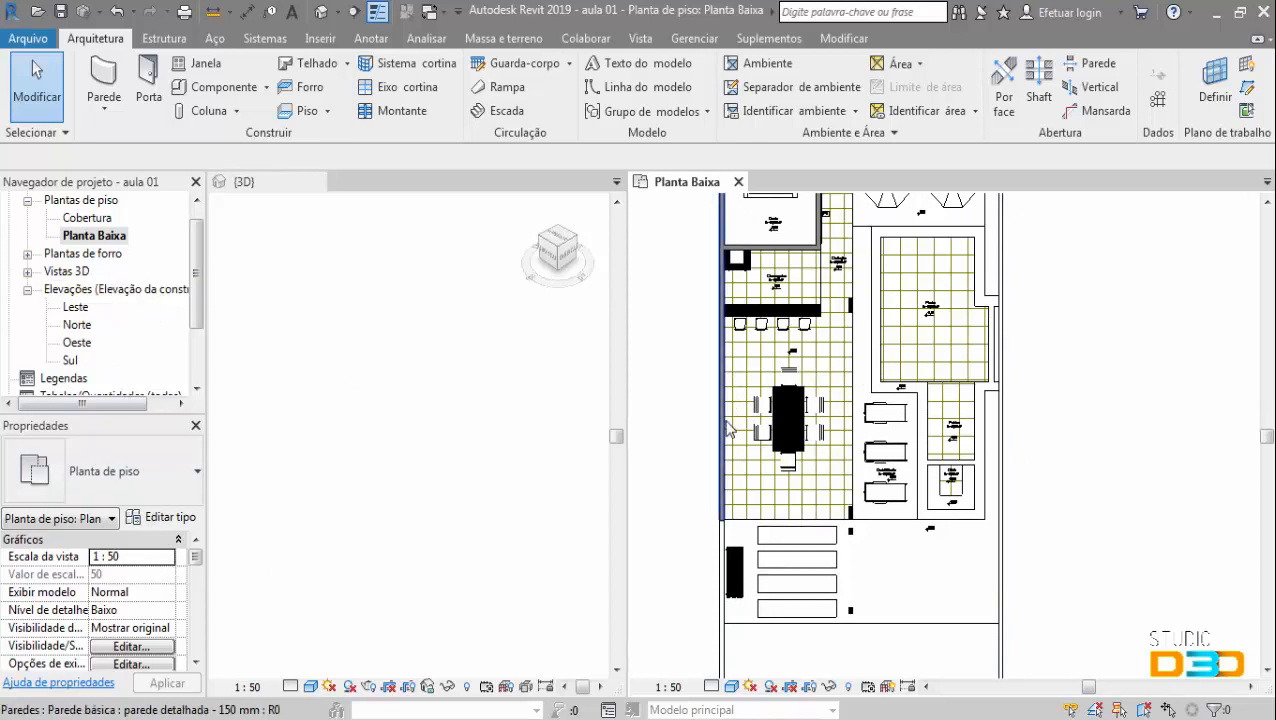
middle_click_drag(820, 215, 745, 348)
scroll(750, 355, "up", 1)
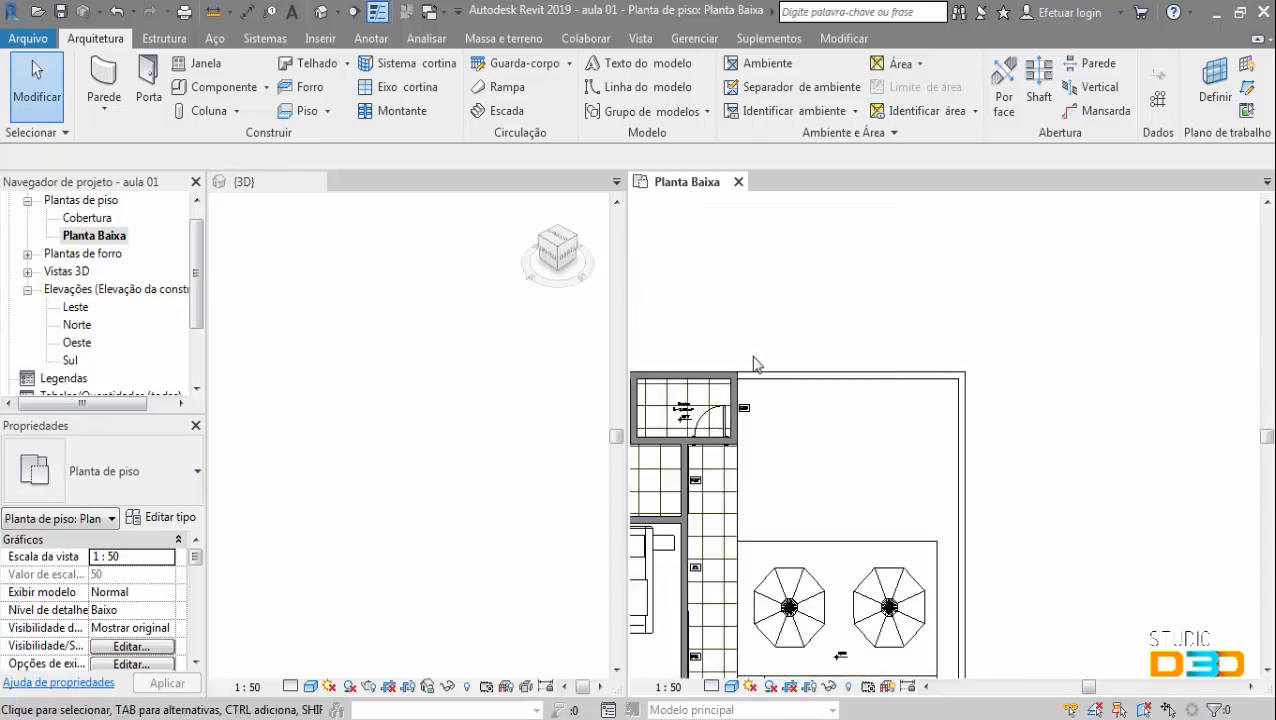
scroll(790, 375, "up", 1)
scroll(825, 347, "up", 2)
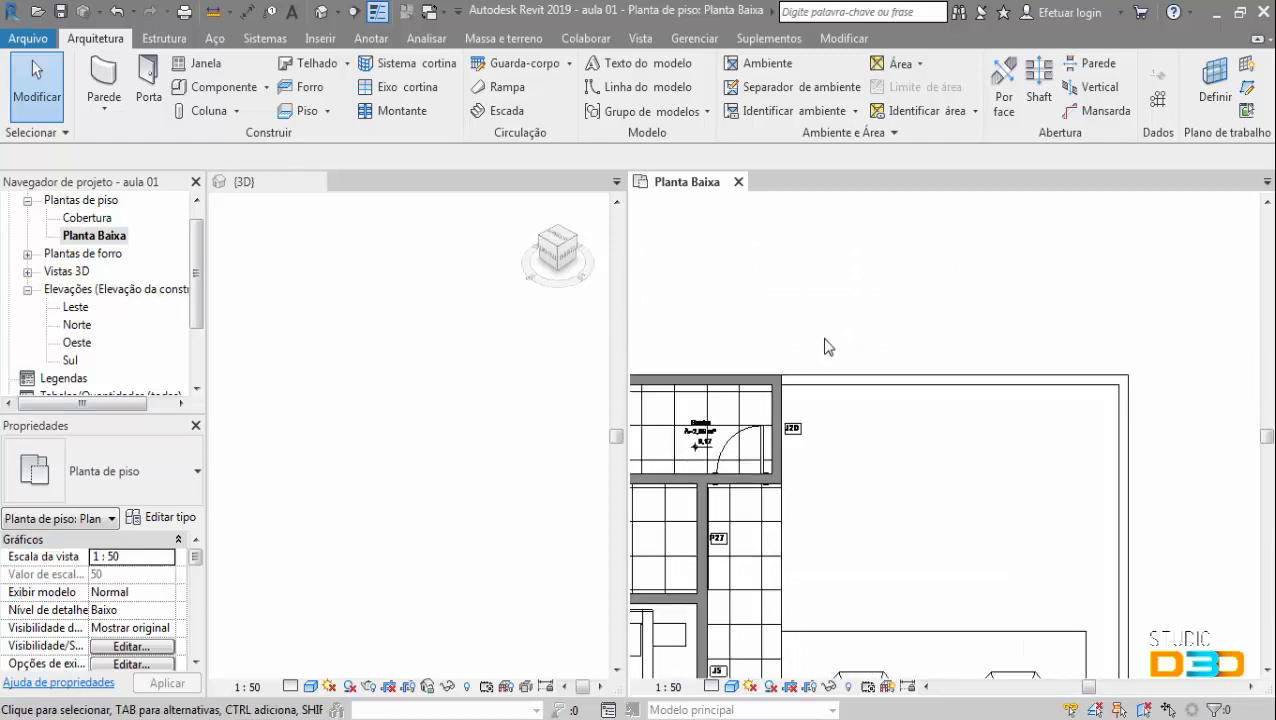
left_click(106, 90)
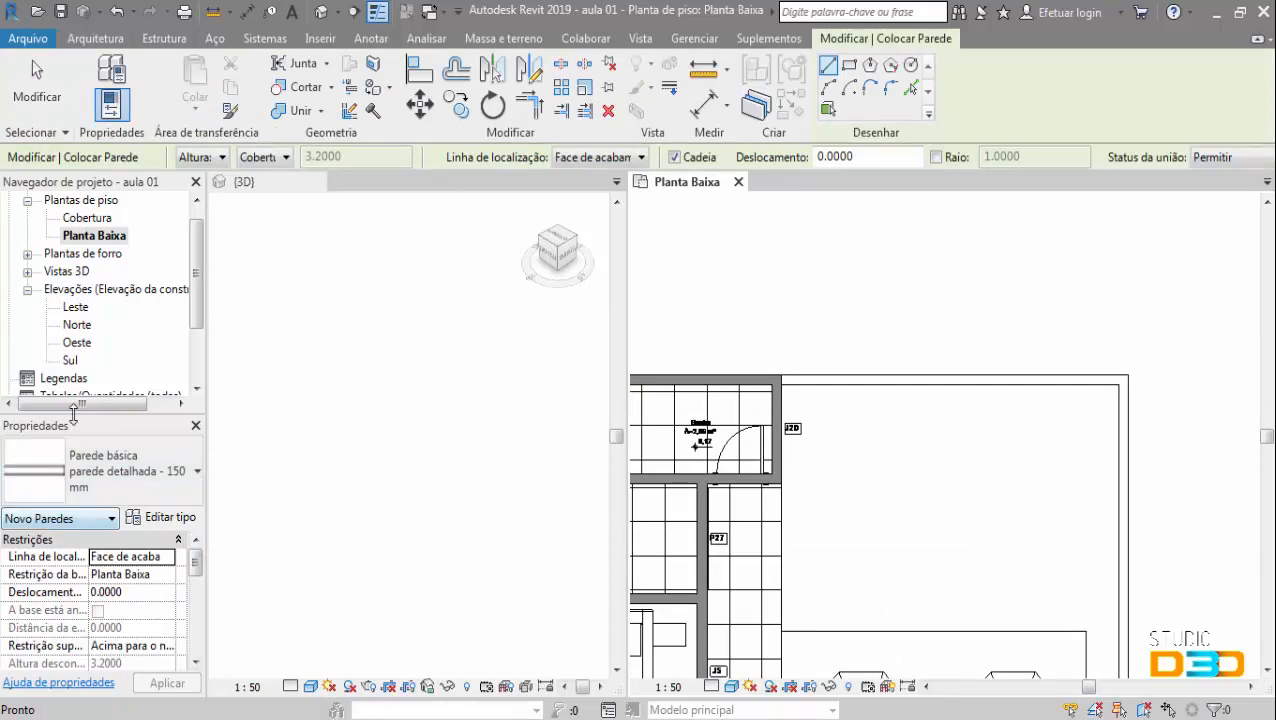
left_click(196, 663)
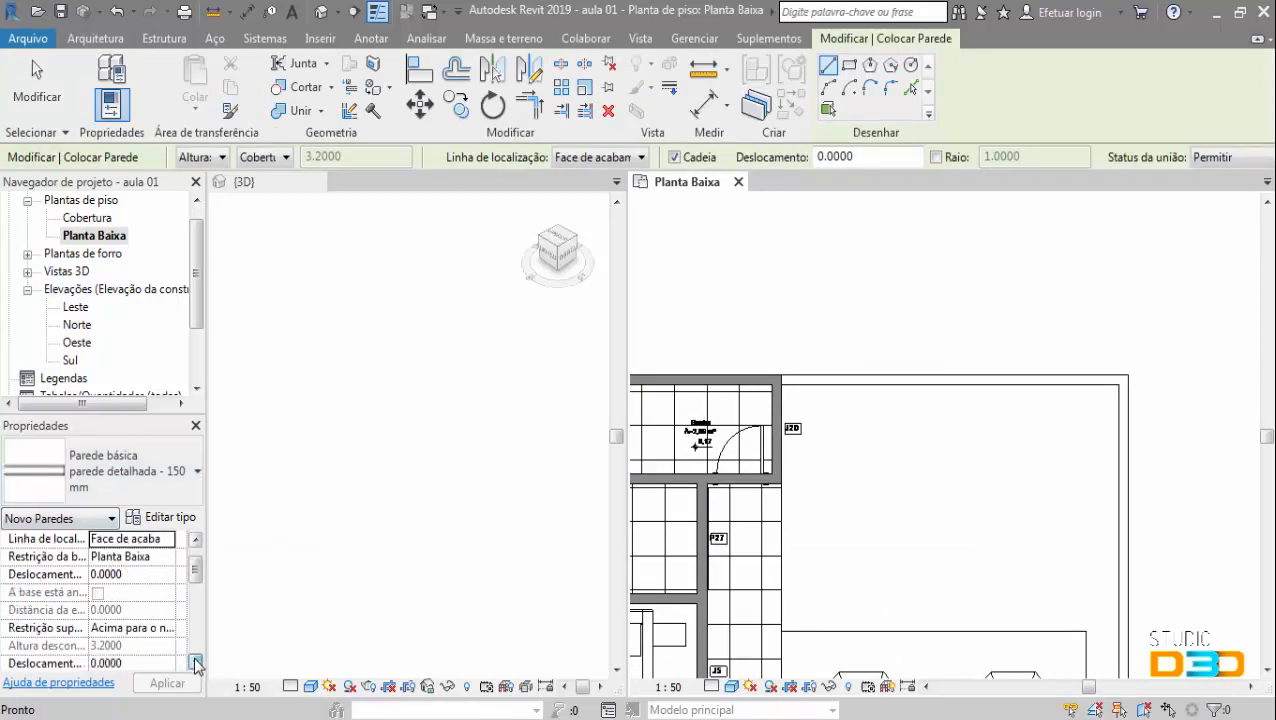
left_click(167, 628)
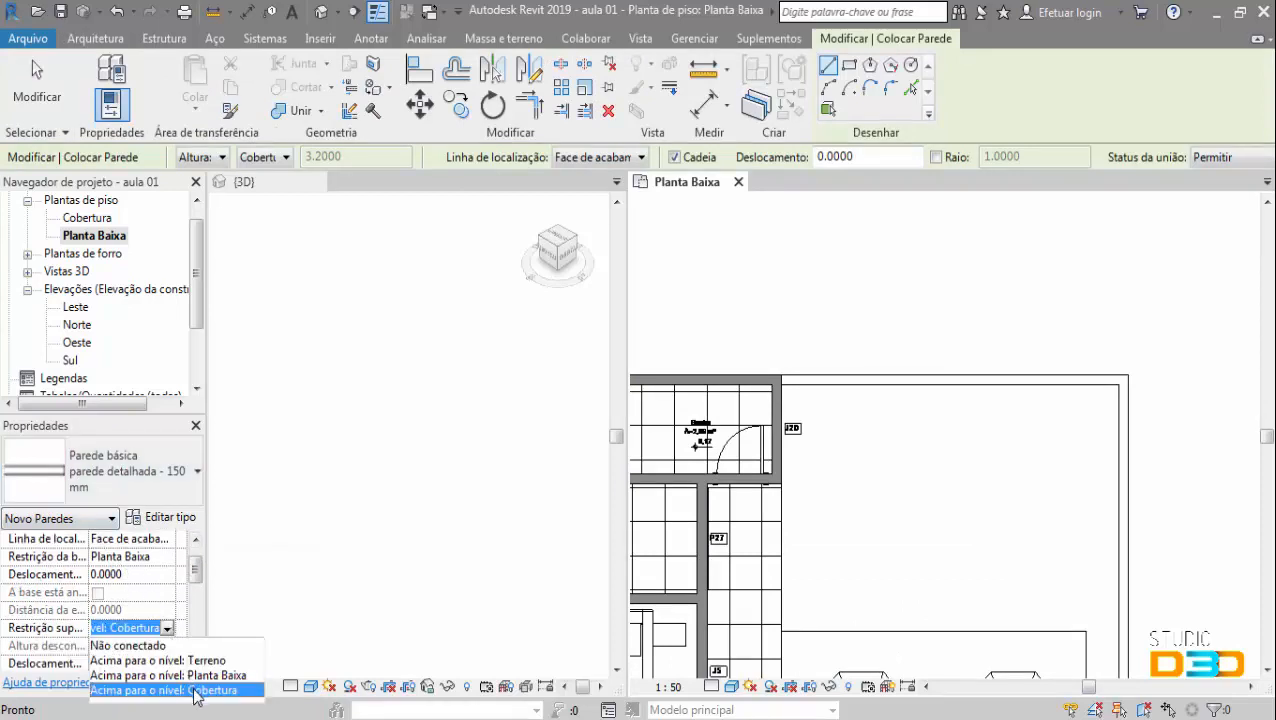
left_click(150, 646)
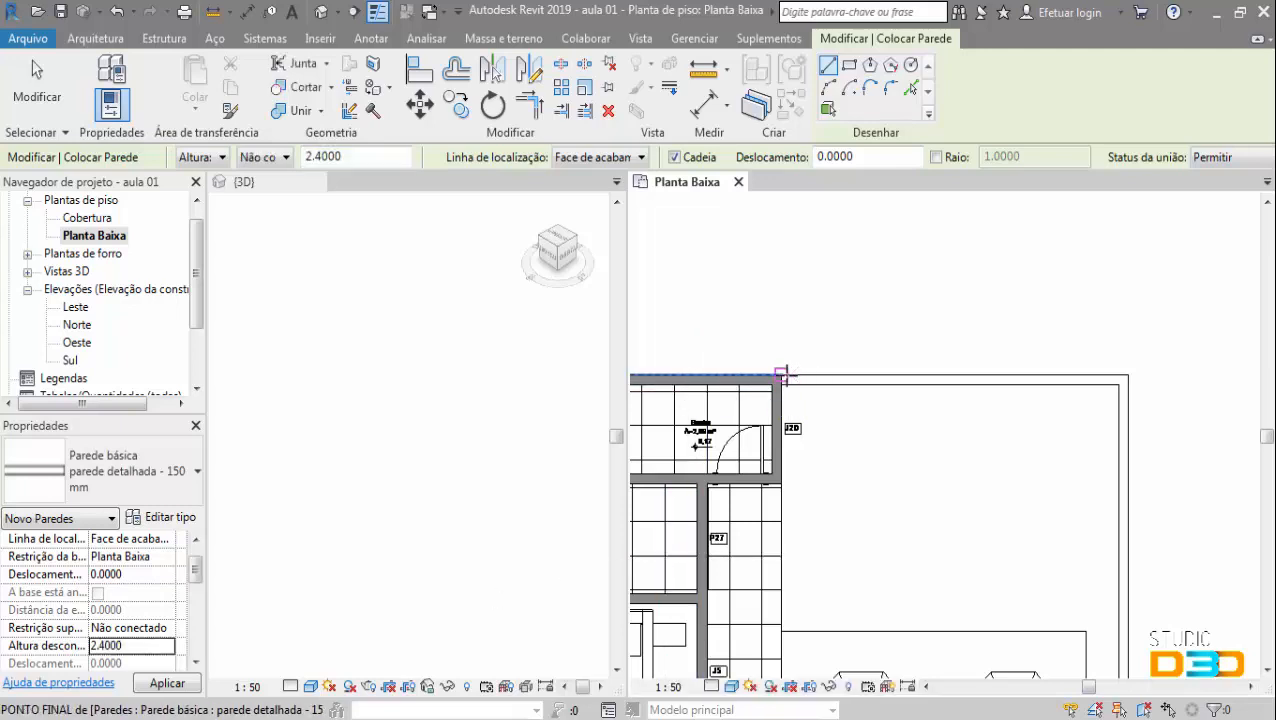
- Draw the lot's back boundary wall from the house's upper exterior corner, and the right boundary wall down to the front line below the pool area
left_click(783, 376)
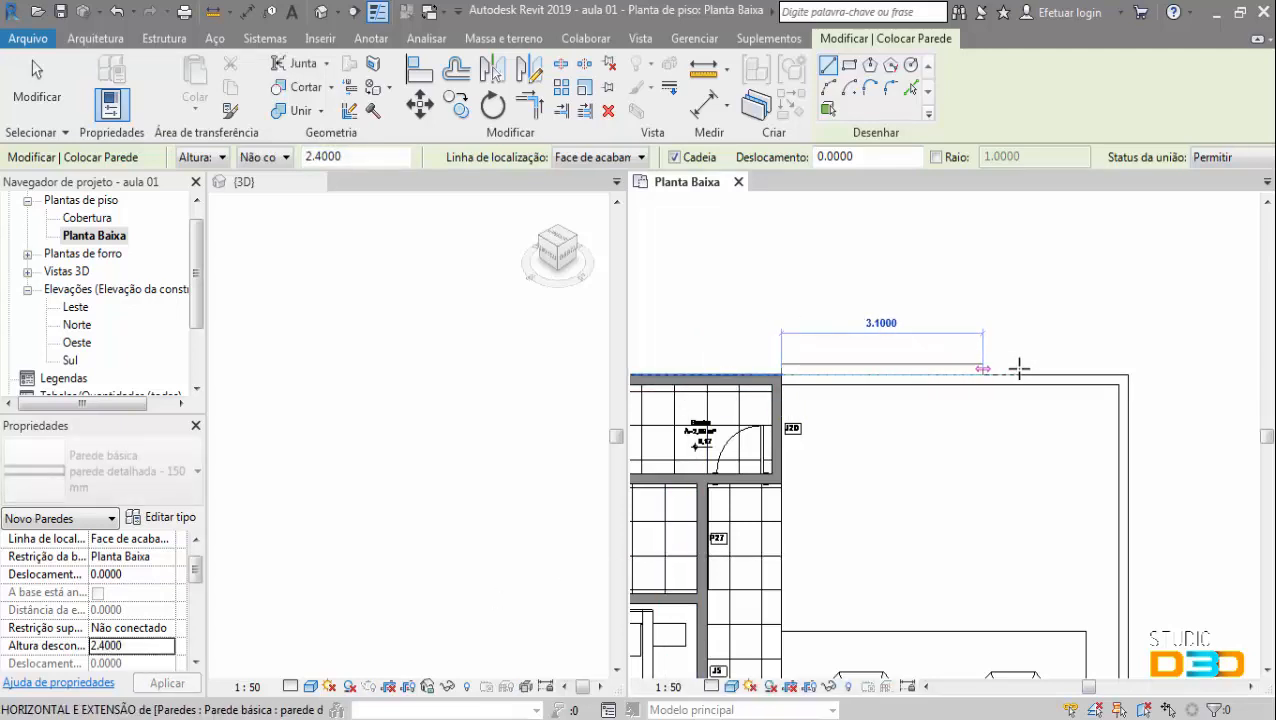
left_click(1113, 378)
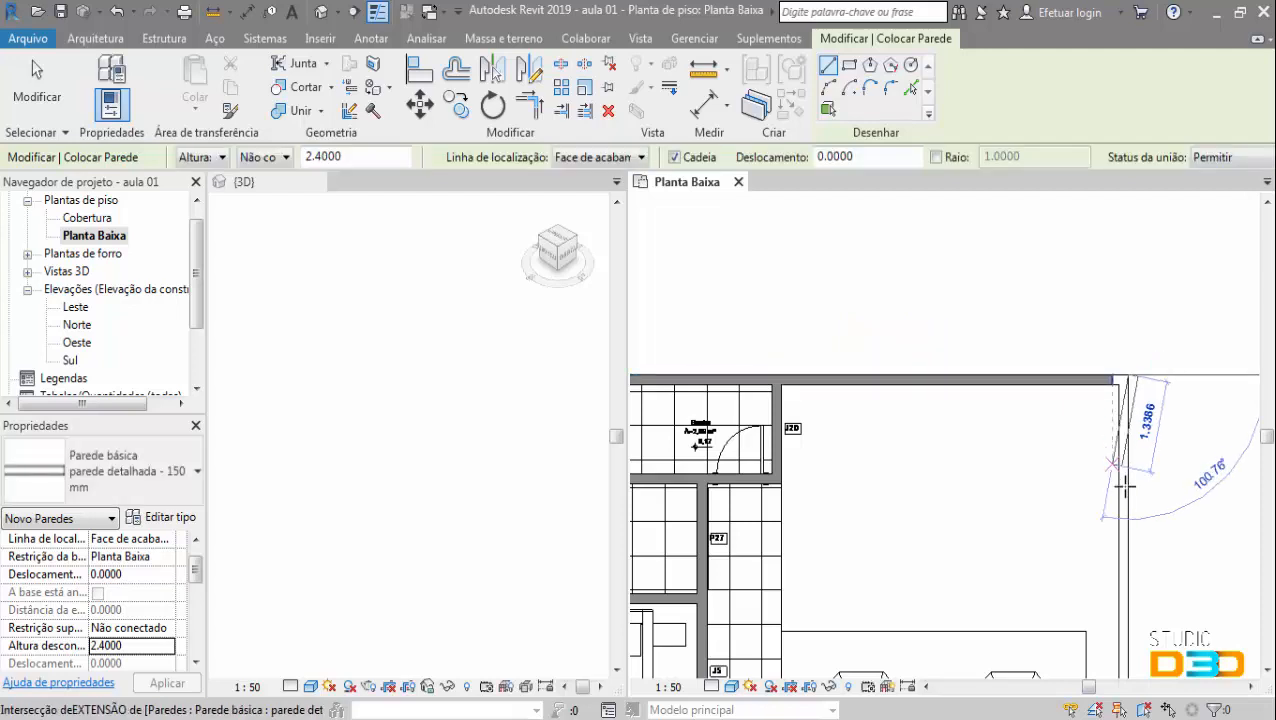
scroll(1071, 212, "down", 3)
middle_click_drag(1072, 212, 1060, 196)
middle_click_drag(1070, 536, 996, 211)
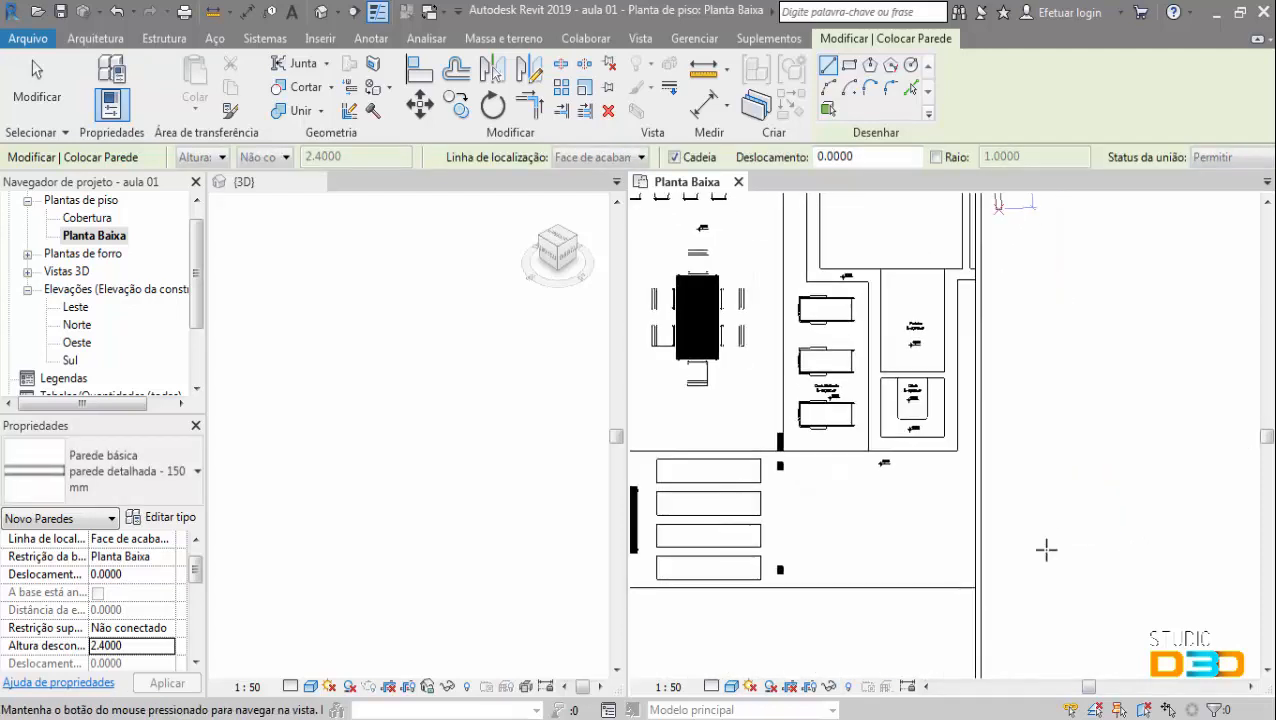
middle_click_drag(1037, 563, 1034, 480)
middle_click_drag(985, 517, 979, 501)
left_click(972, 490)
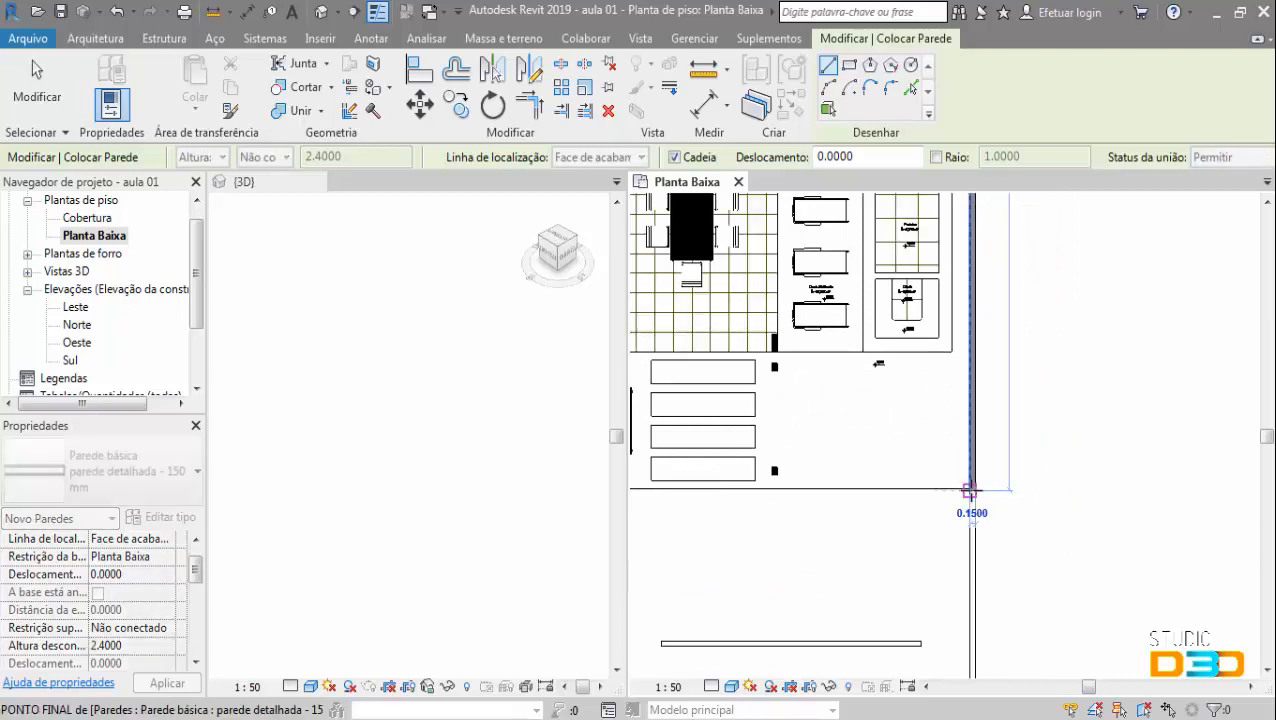
scroll(981, 343, "down", 3)
middle_click_drag(1000, 401, 1000, 670)
scroll(990, 450, "down", 1)
key("Escape")
scroll(960, 400, "up", 6)
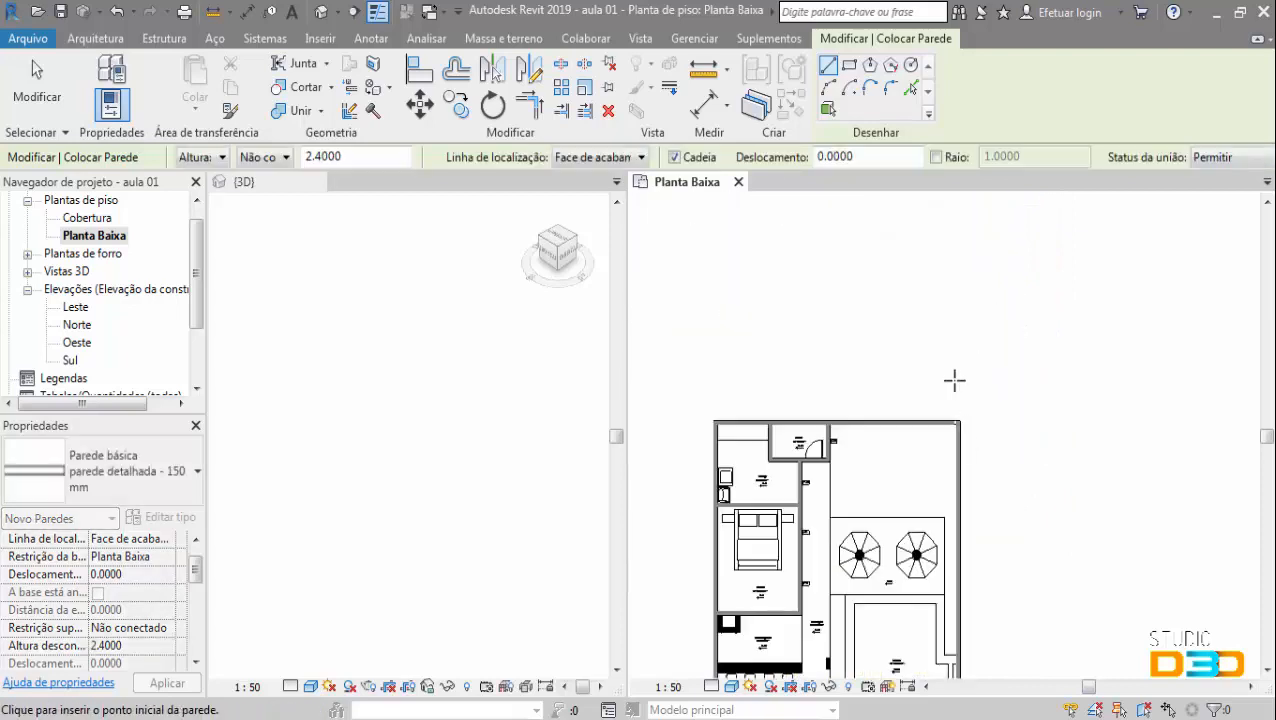
key("Escape")
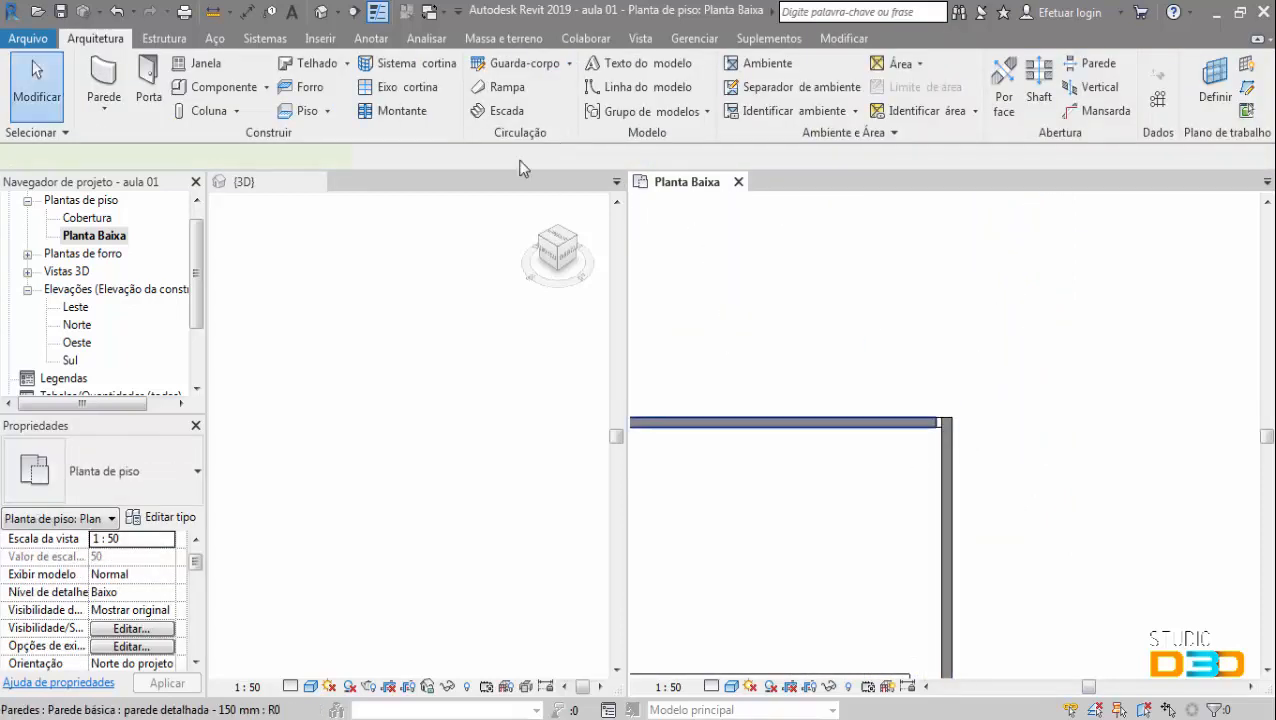
- Trim and extend the back and right boundary walls into a closed corner
left_click(521, 108)
left_click(879, 428)
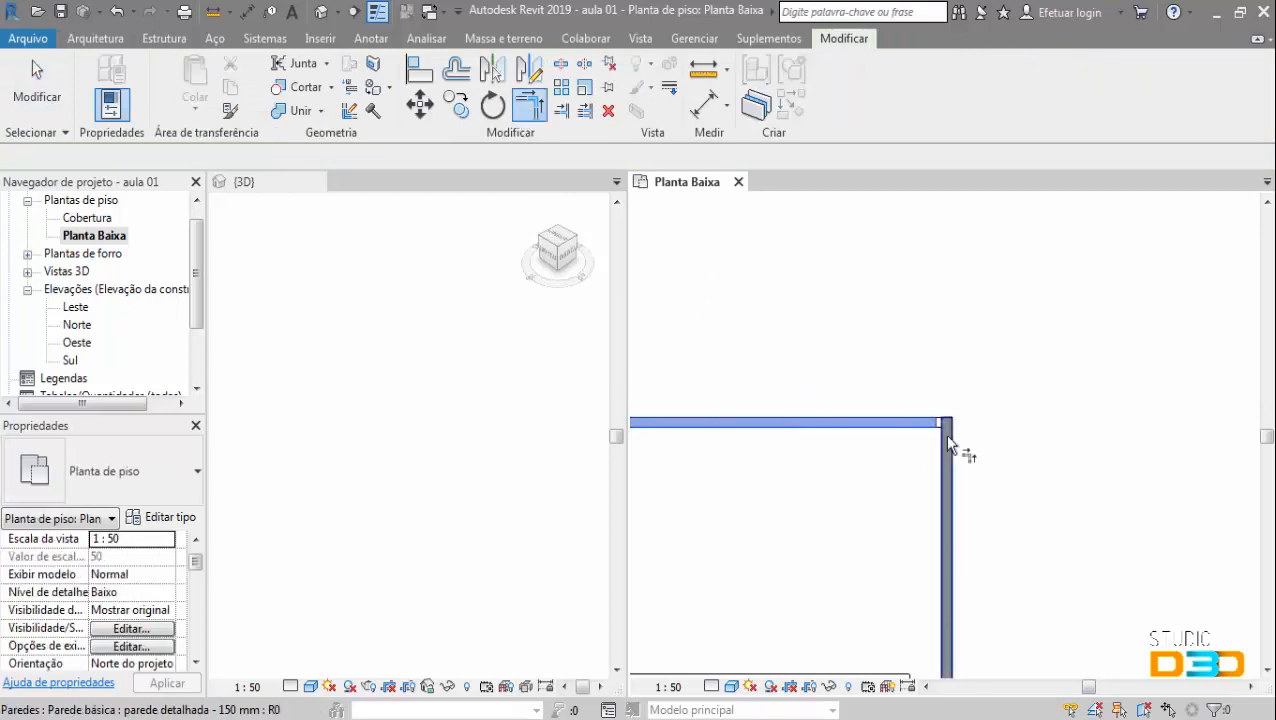
left_click(948, 445)
scroll(1054, 342, "down", 5)
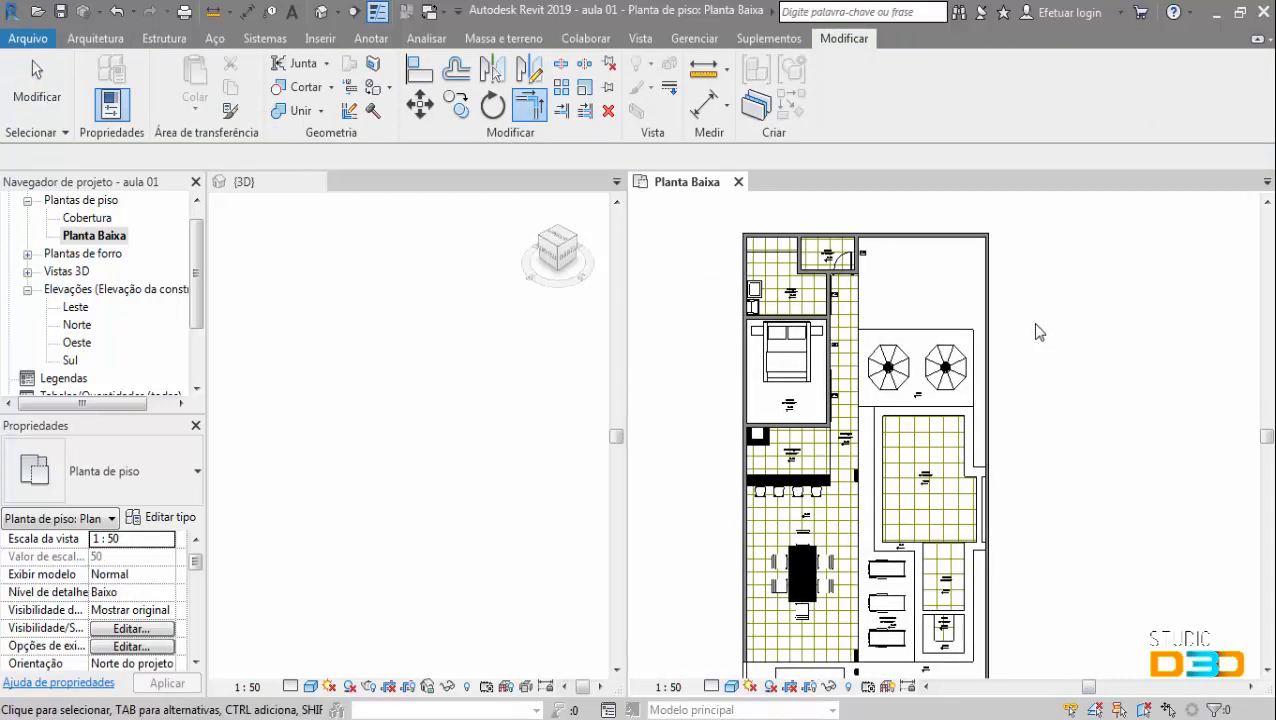
key("Escape")
- Fit the whole model in the views and inspect the traced house and boundary walls in 3D from several angles
left_click(399, 485)
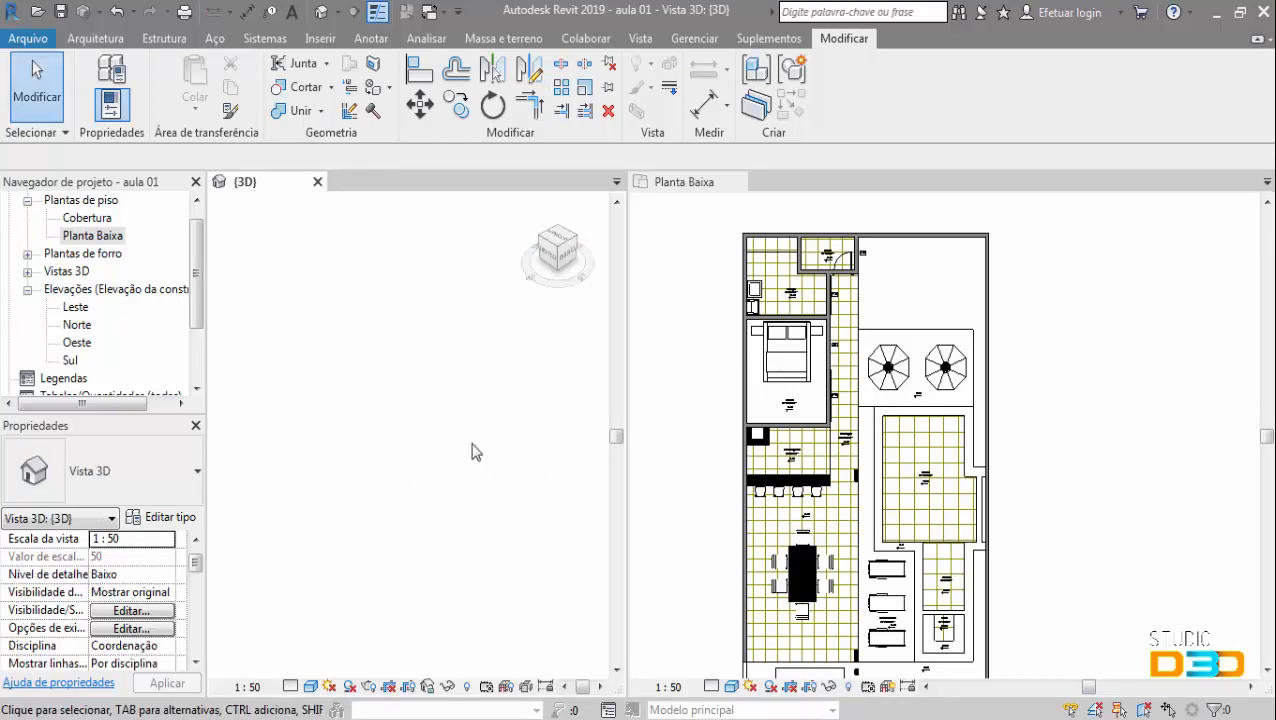
key("z")
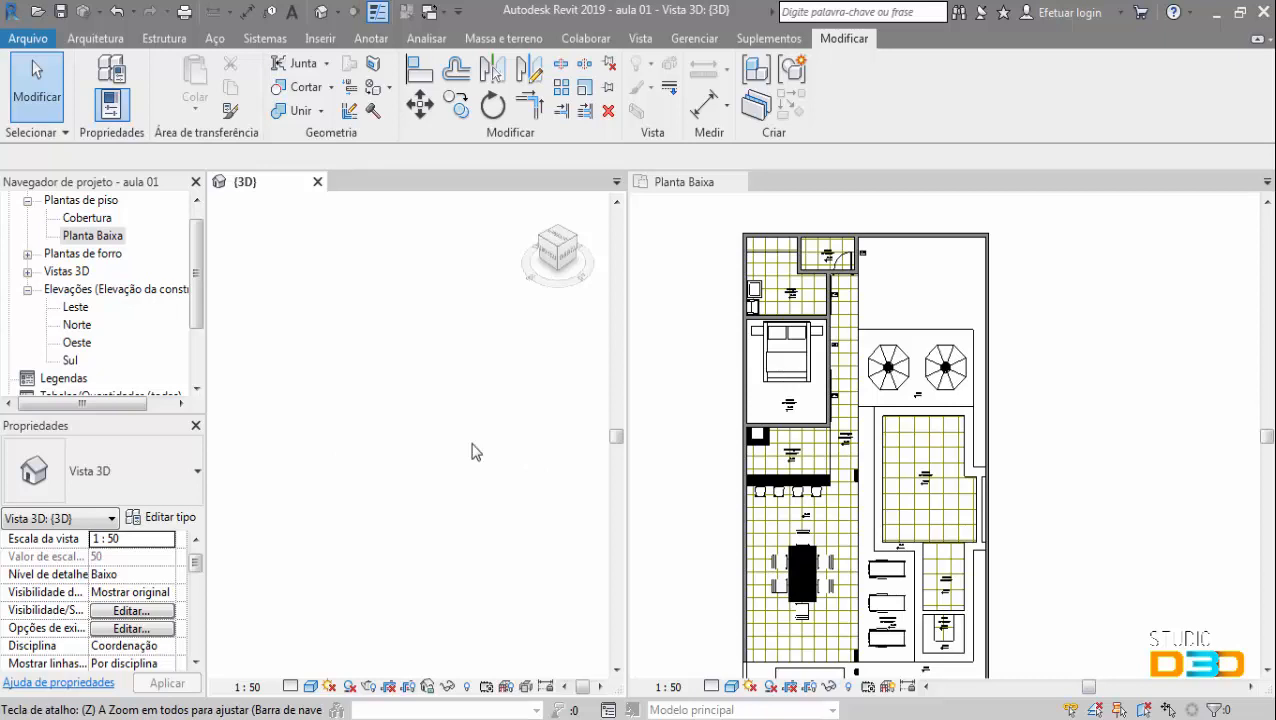
key("a")
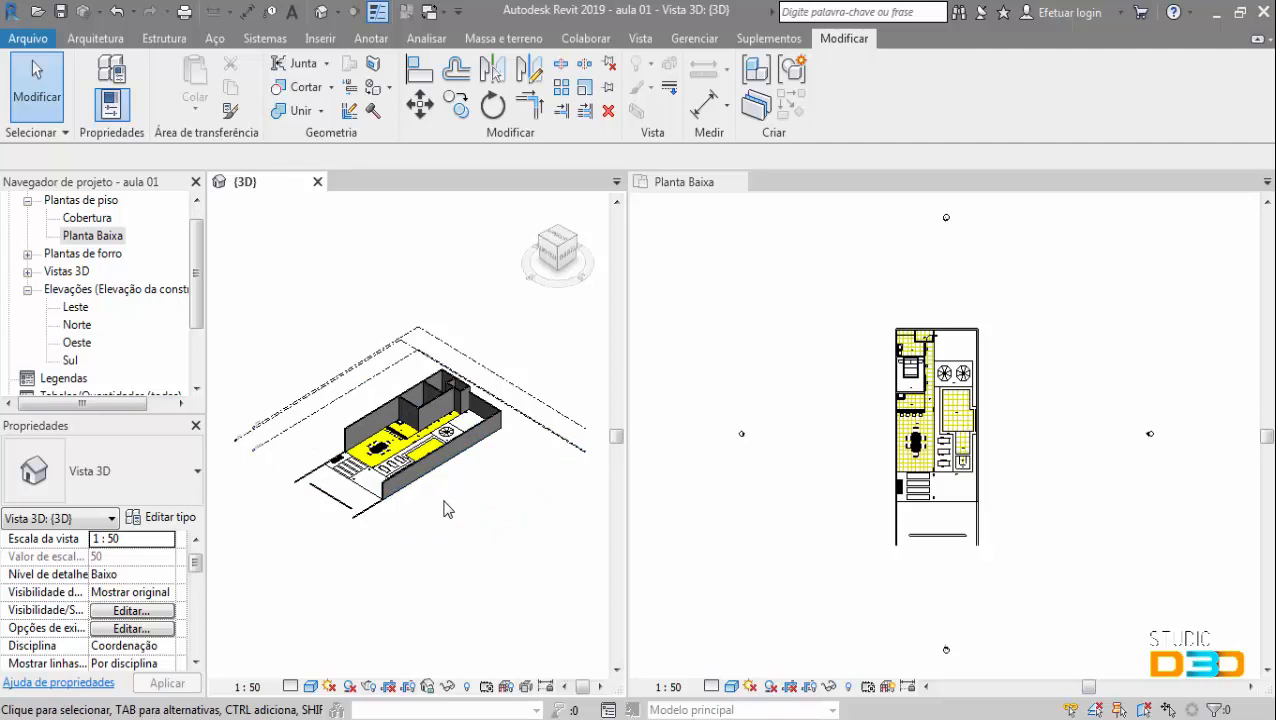
scroll(481, 509, "up", 5)
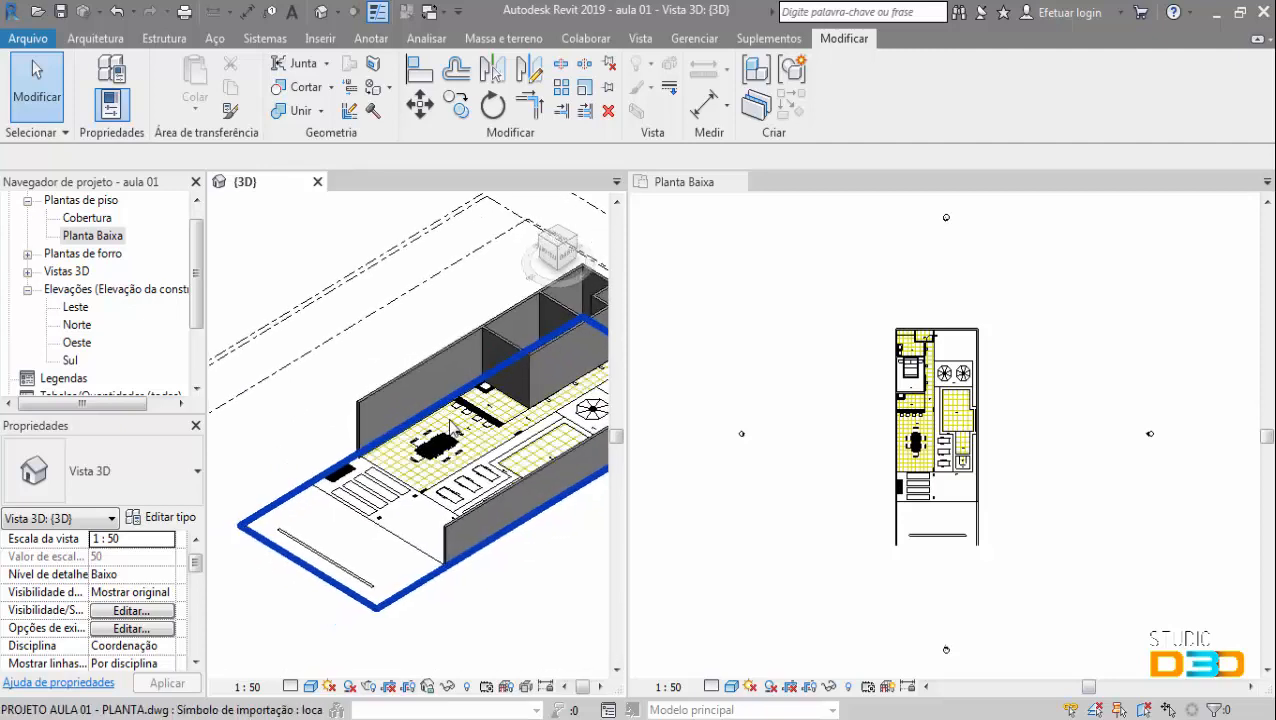
middle_click_drag(449, 427, 540, 408, "shift")
left_click(843, 333)
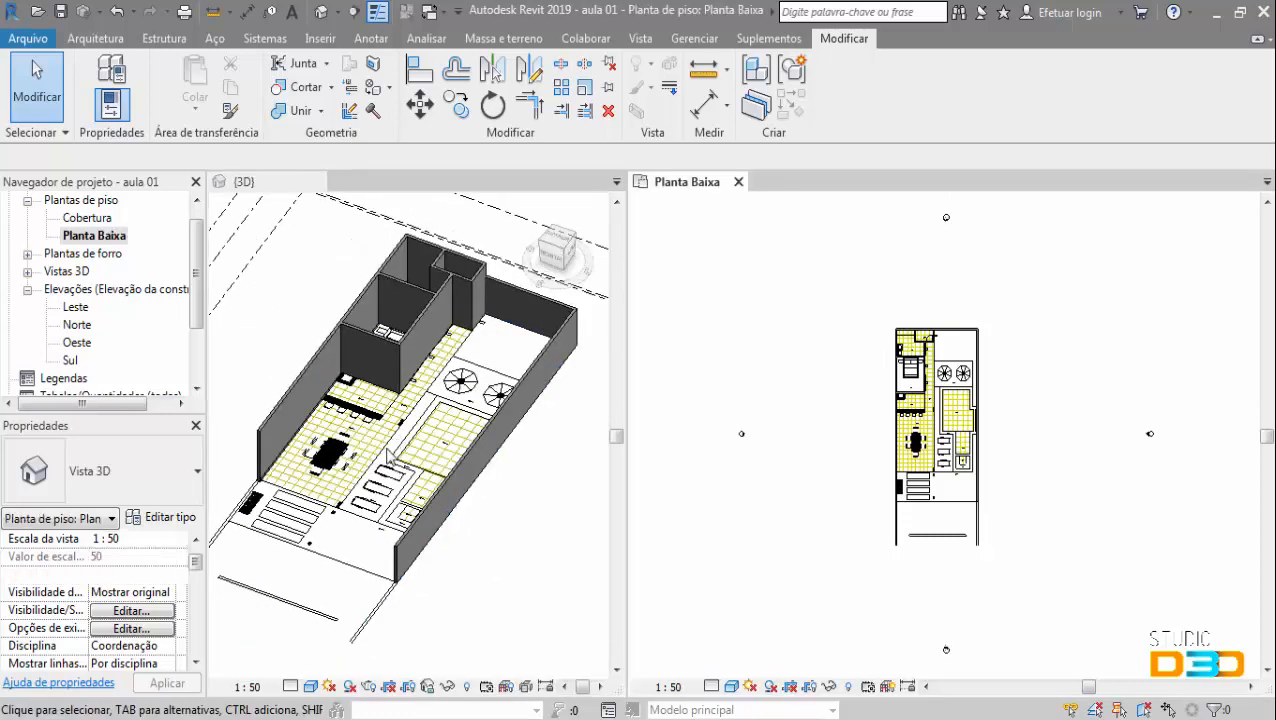
left_click(492, 540)
mouse_move(504, 530)
middle_mouse_down()
mouse_move(509, 470)
mouse_move(538, 521)
mouse_move(464, 498)
mouse_move(504, 507)
middle_mouse_up()
scroll(499, 493, "down", 2)
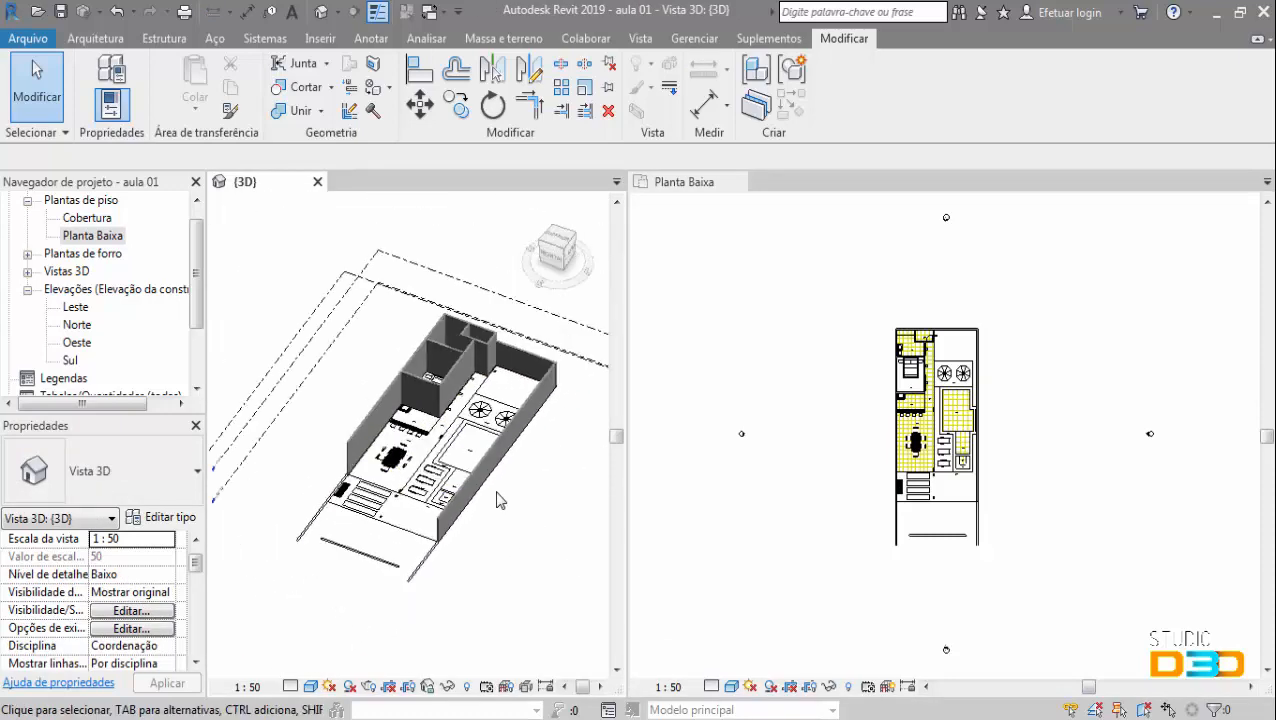
scroll(499, 499, "up", 3)
scroll(496, 499, "down", 2)
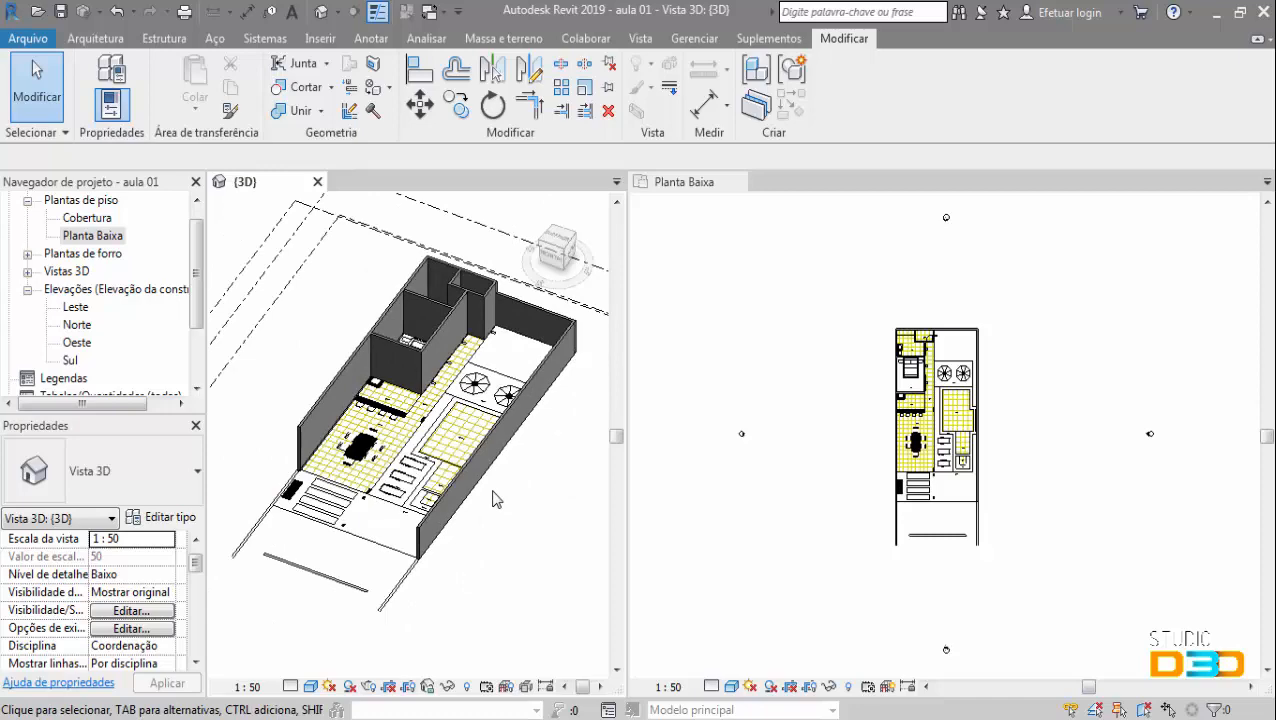
middle_click_drag(497, 500, 507, 441, "shift")
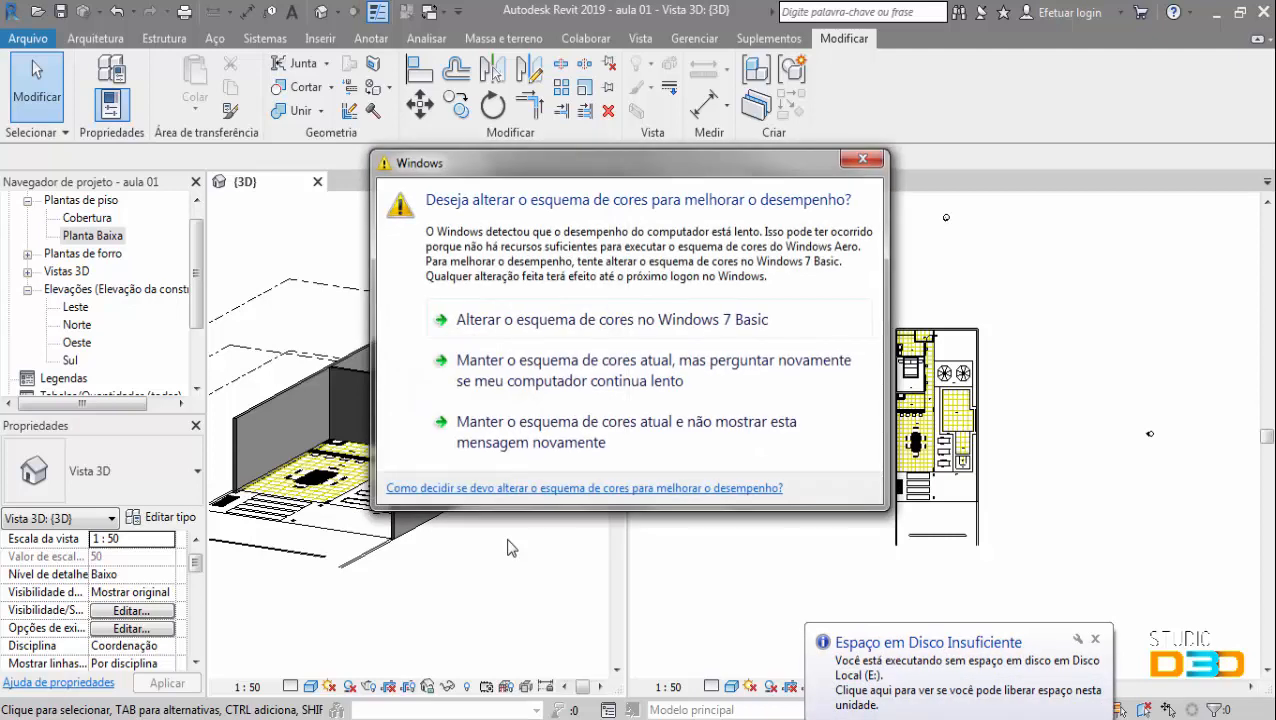
- Dismiss the Windows colour scheme prompt and the low disk space notification
left_click(864, 160)
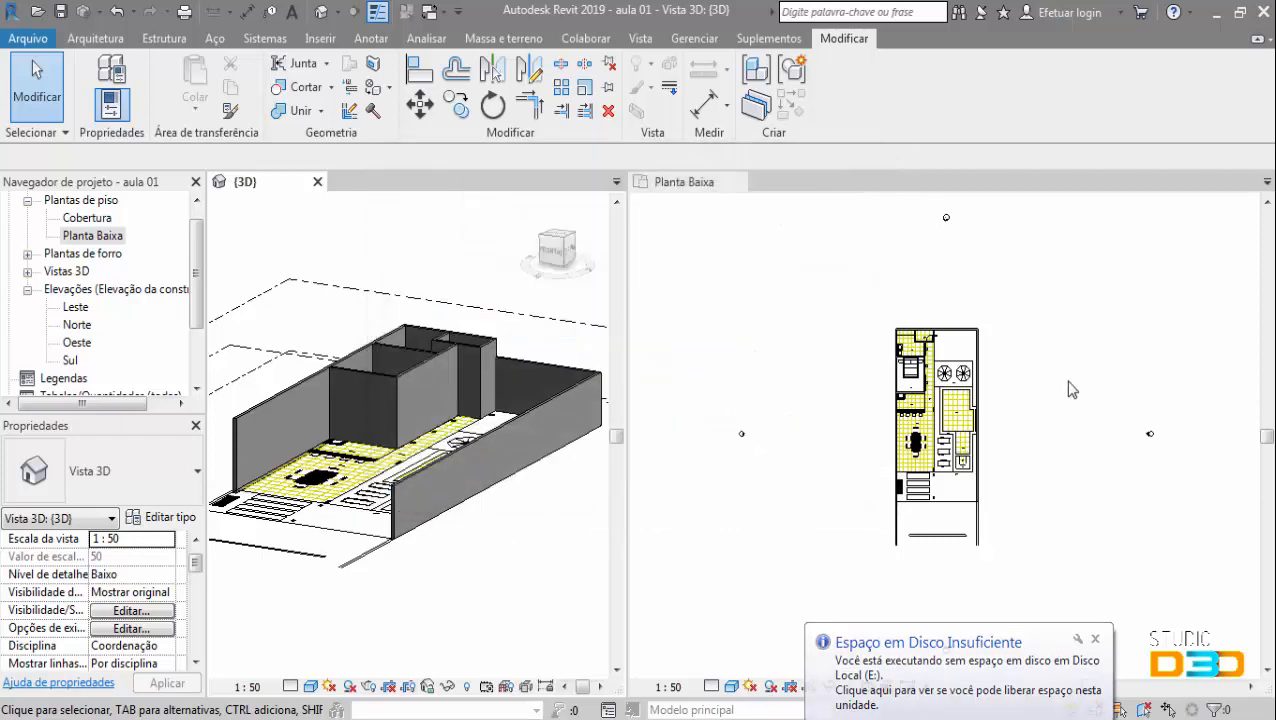
left_click(1095, 639)
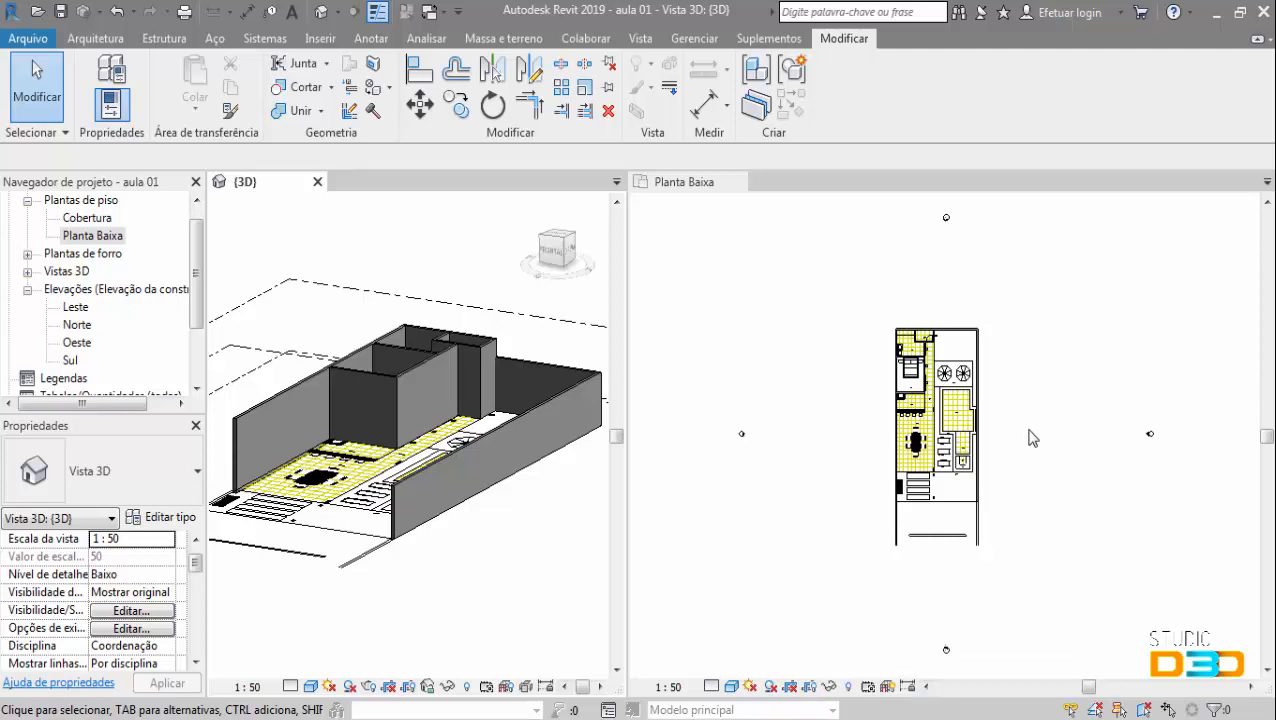